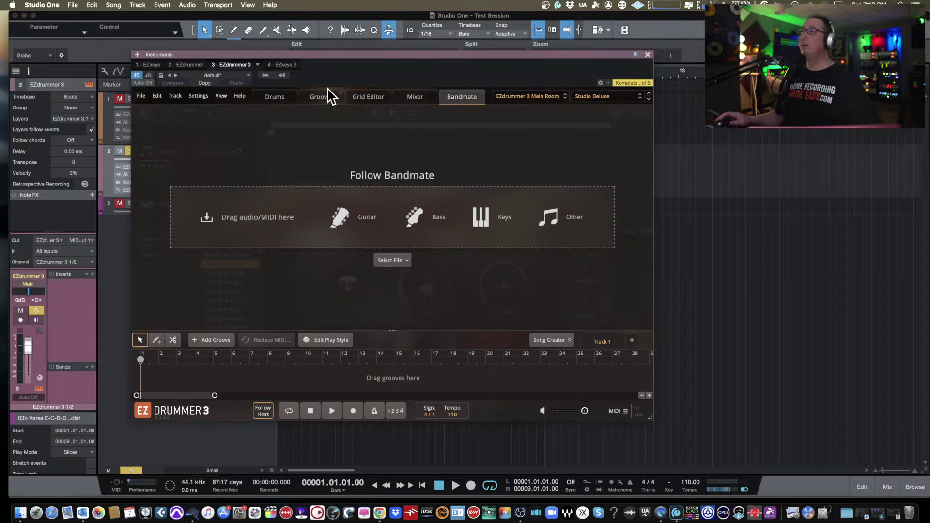
- Show the drum kit view in EZdrummer 3 and audition the snare, kick and first floor tom
left_click(285, 99)
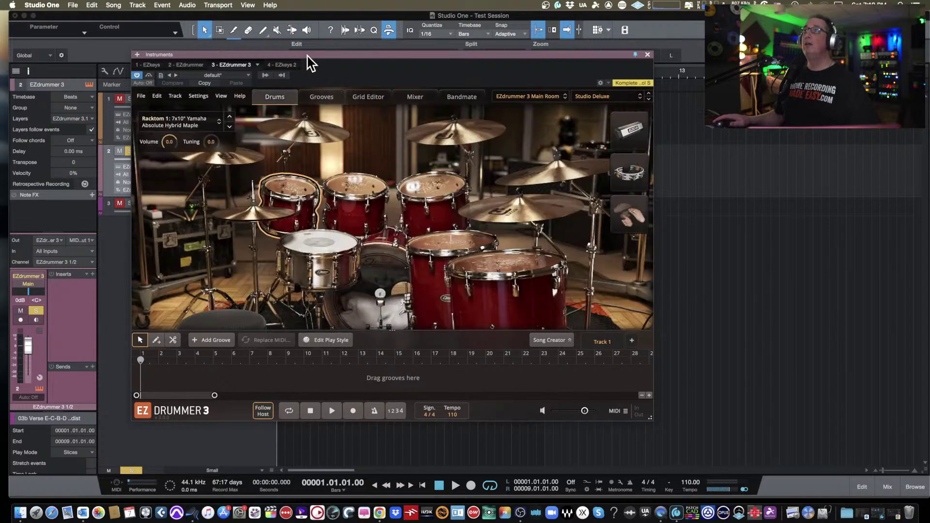
left_click_drag(306, 54, 291, 64)
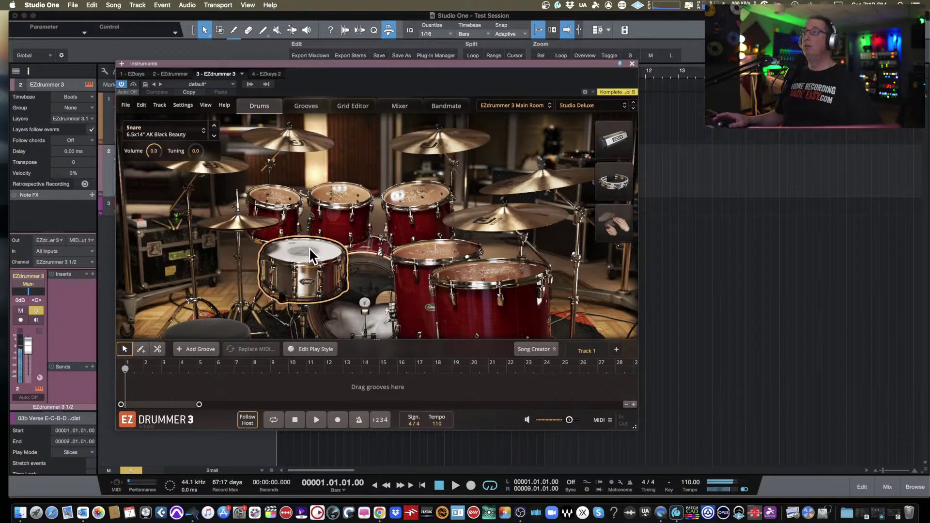
left_click(370, 287)
left_click(421, 262)
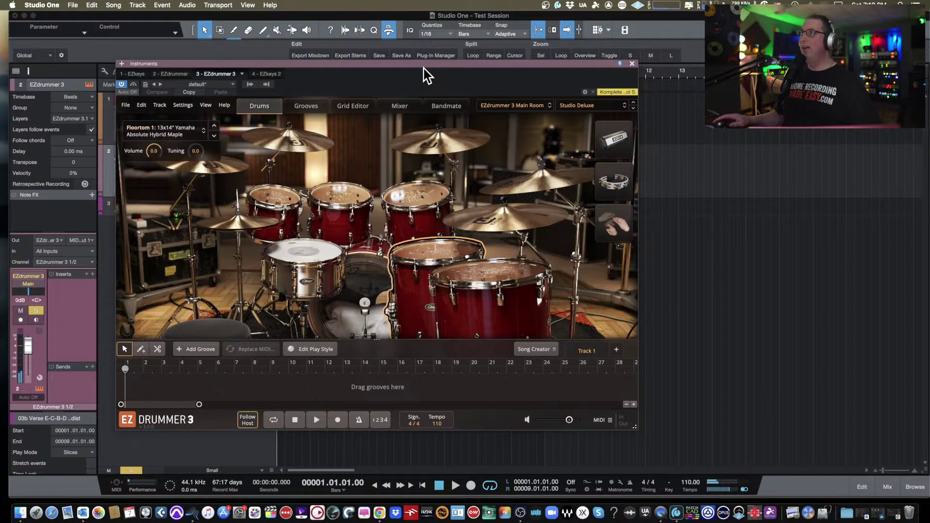
left_click_drag(423, 62, 418, 70)
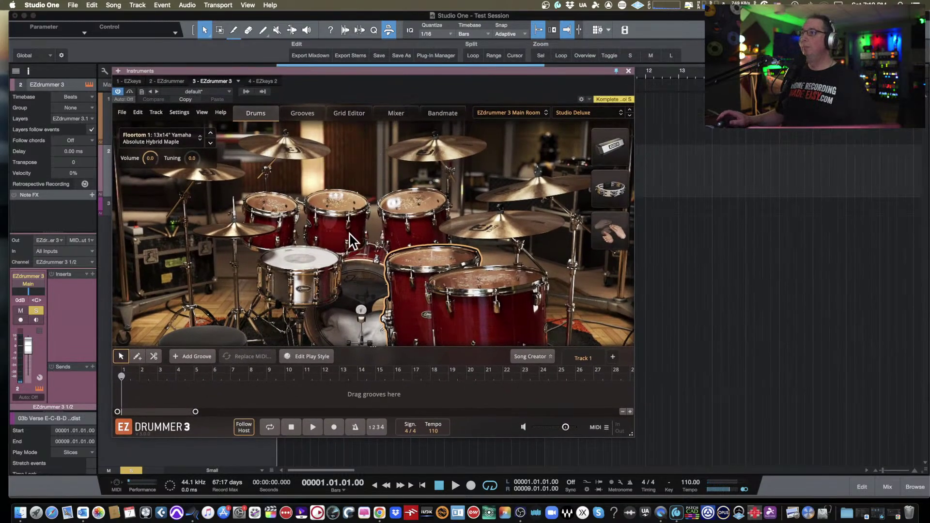
left_click(358, 294)
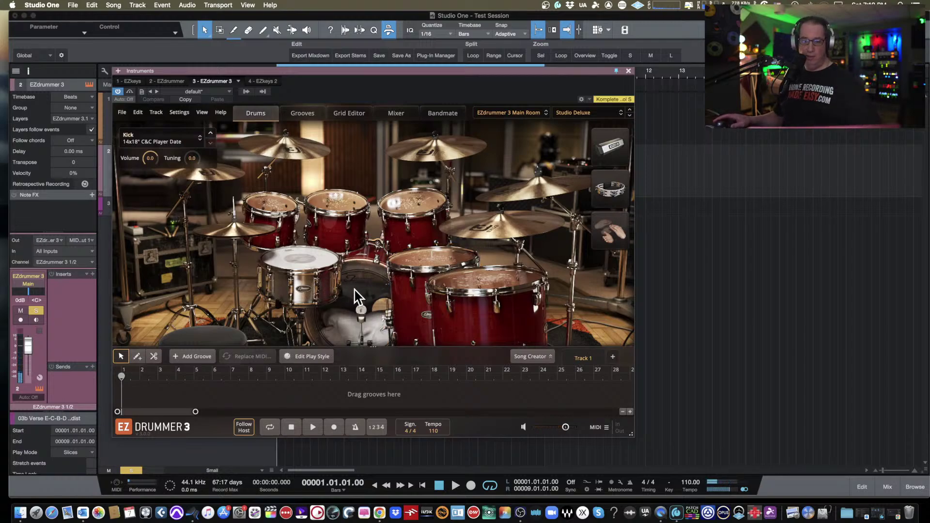
left_click_drag(322, 71, 327, 57)
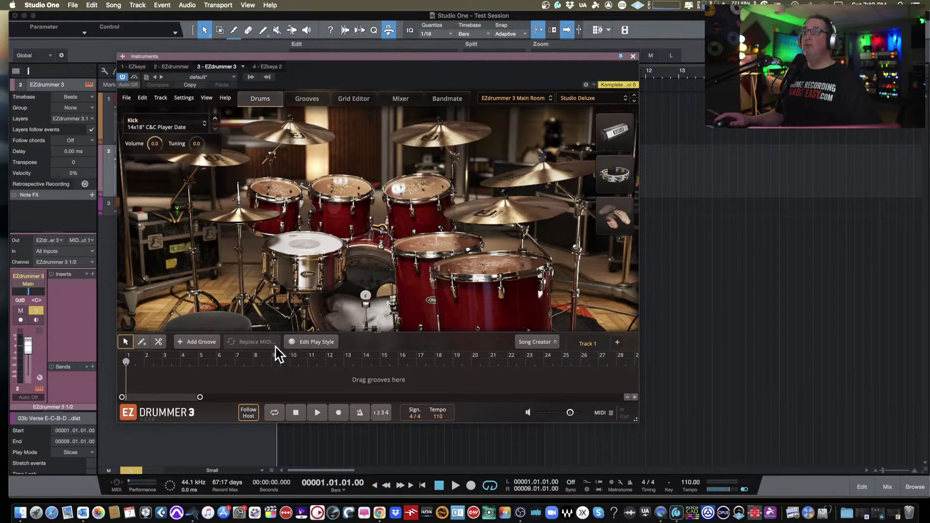
left_click_drag(386, 61, 382, 74)
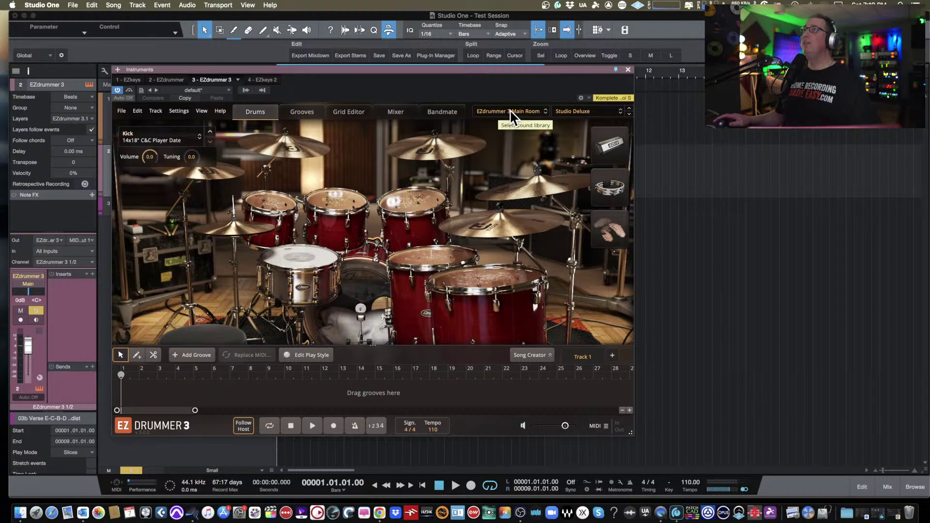
- Load the EZdrummer 3 Bright Room sound library and audition its snare
left_click(533, 112)
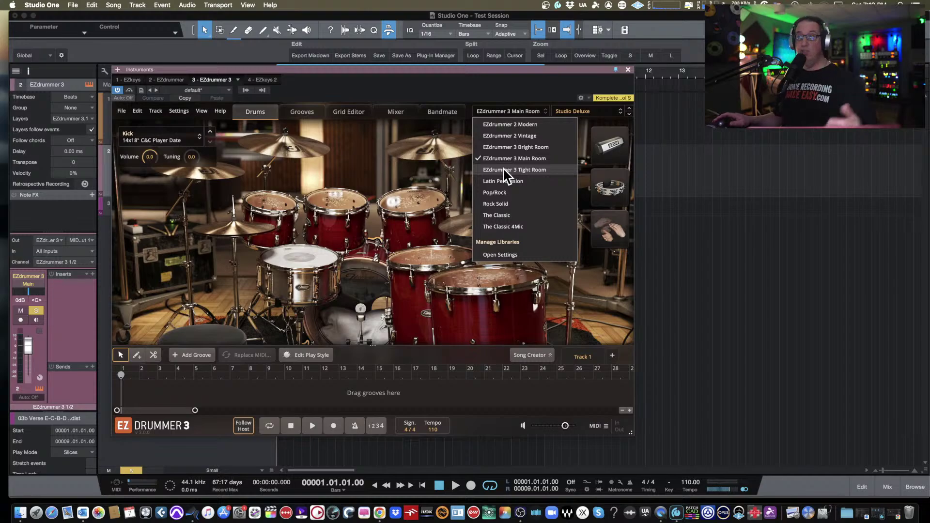
left_click(509, 148)
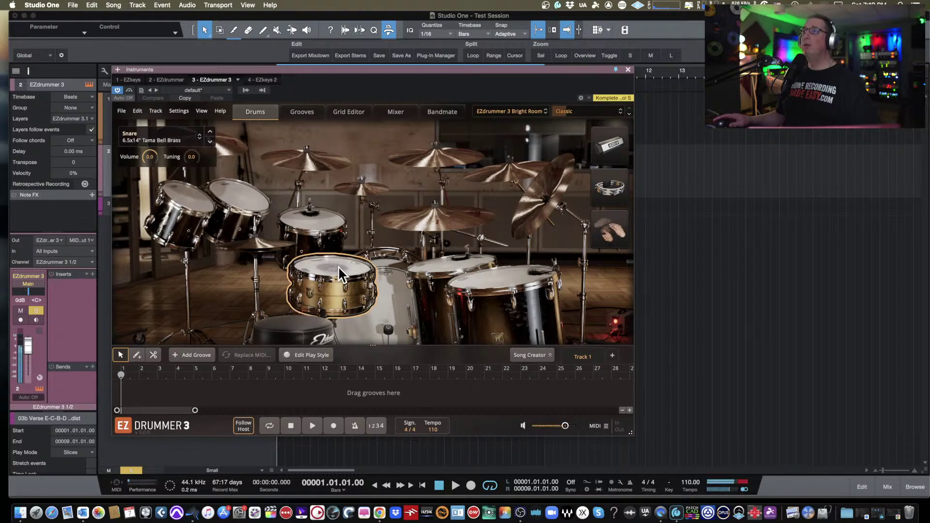
left_click(339, 264)
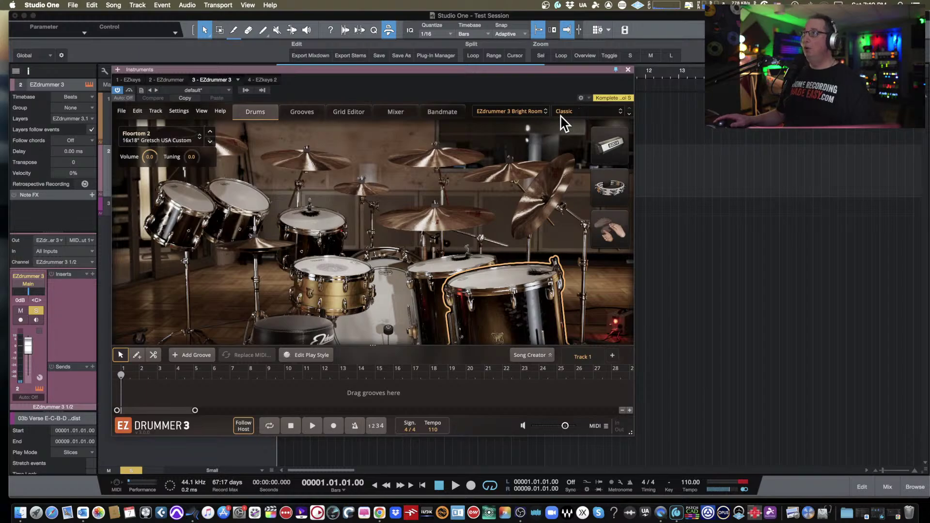
- Browse the Bright Room drum and mixer presets and load Toontrack's Fundamental Metal
left_click(588, 111)
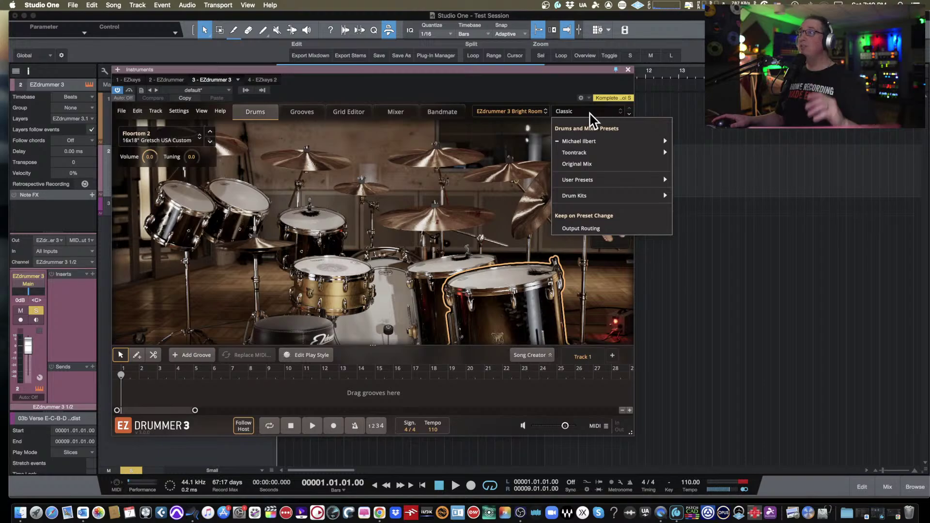
mouse_move(601, 141)
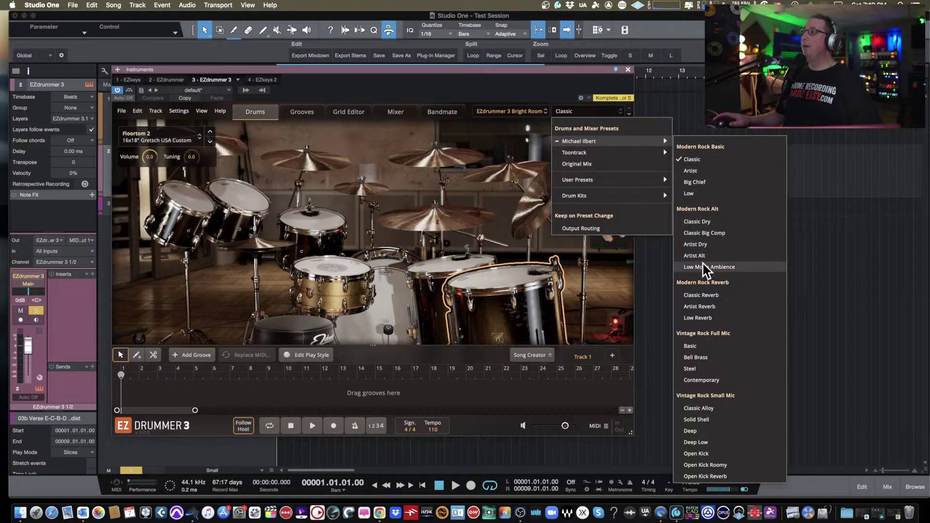
mouse_move(633, 154)
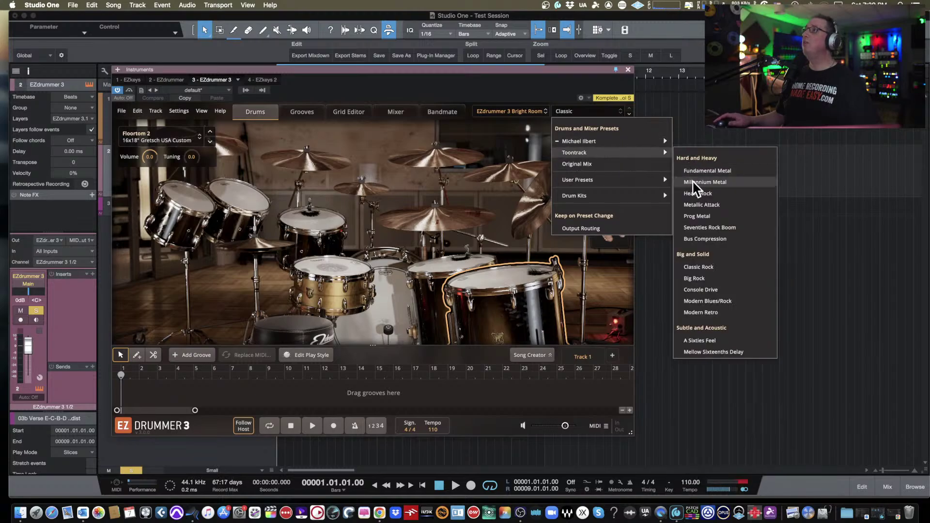
left_click(698, 172)
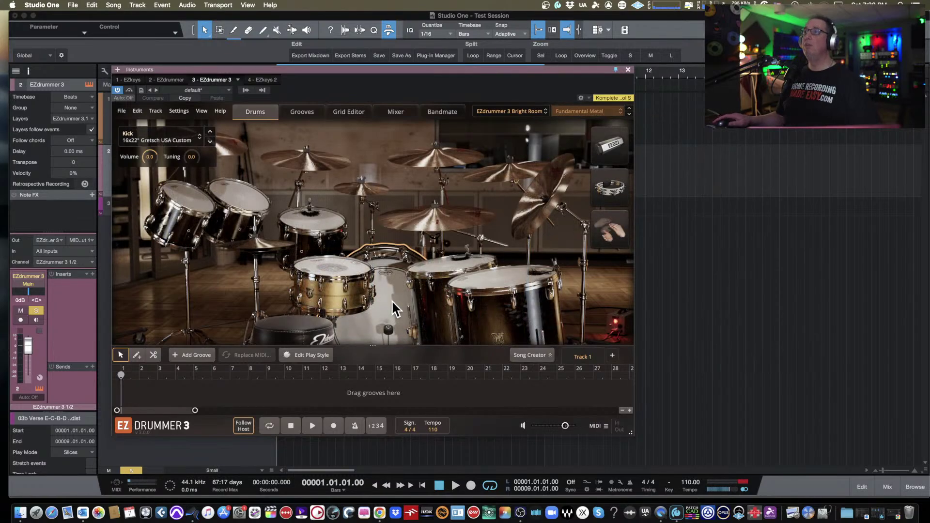
- Audition the rack toms and both floor toms with the Fundamental Metal preset
left_click(322, 209)
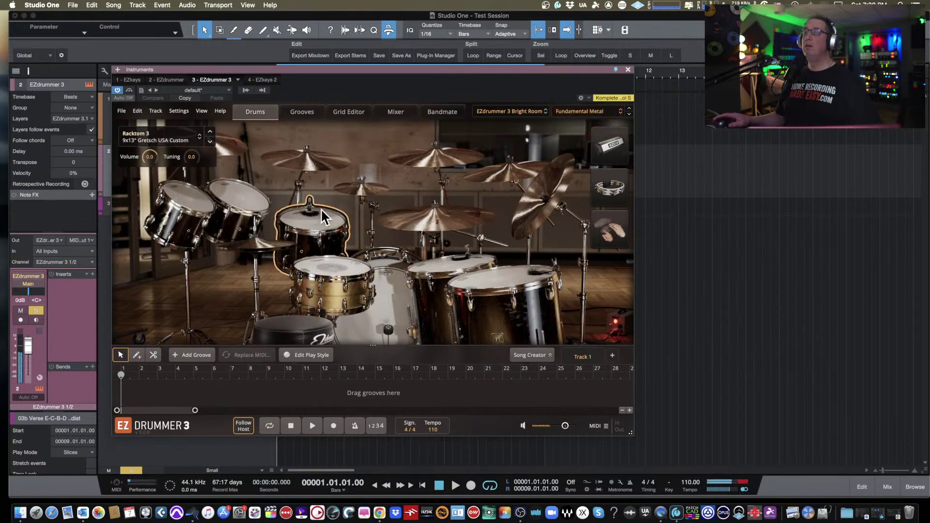
left_click(193, 218)
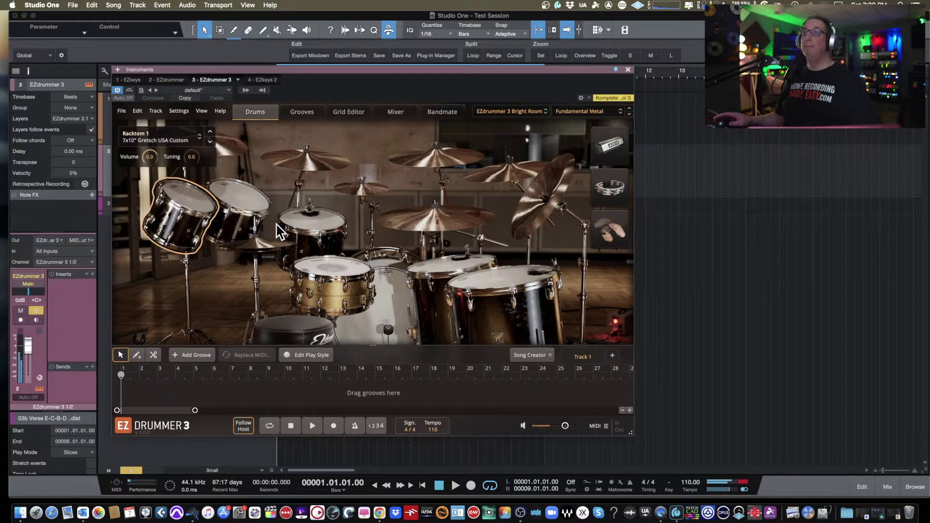
left_click(447, 263)
left_click(504, 270)
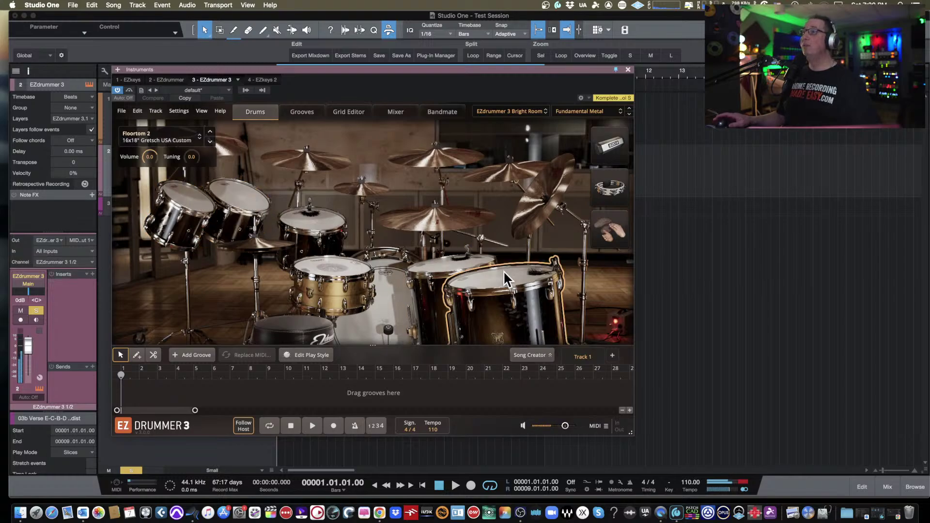
left_click(542, 113)
left_click(547, 94)
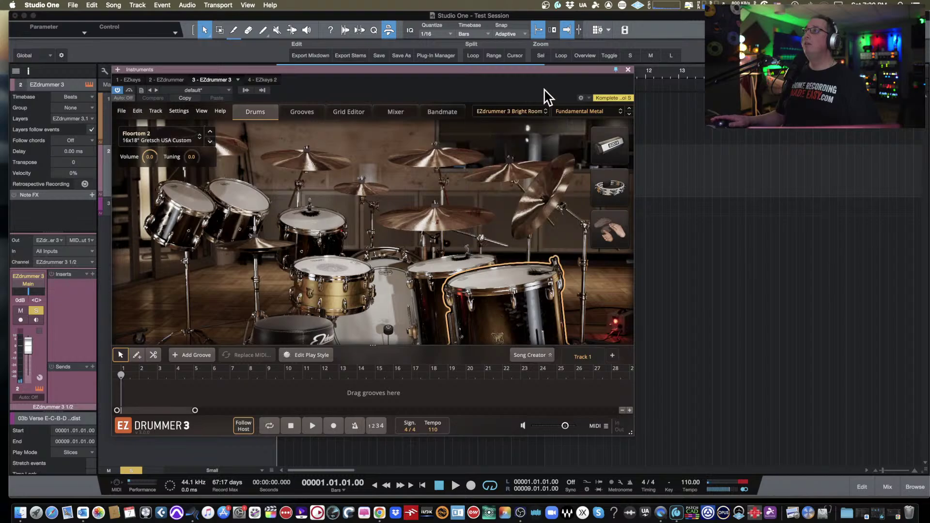
- Change the Bright Room kit to Toontrack's Heavy Rock preset
left_click(598, 112)
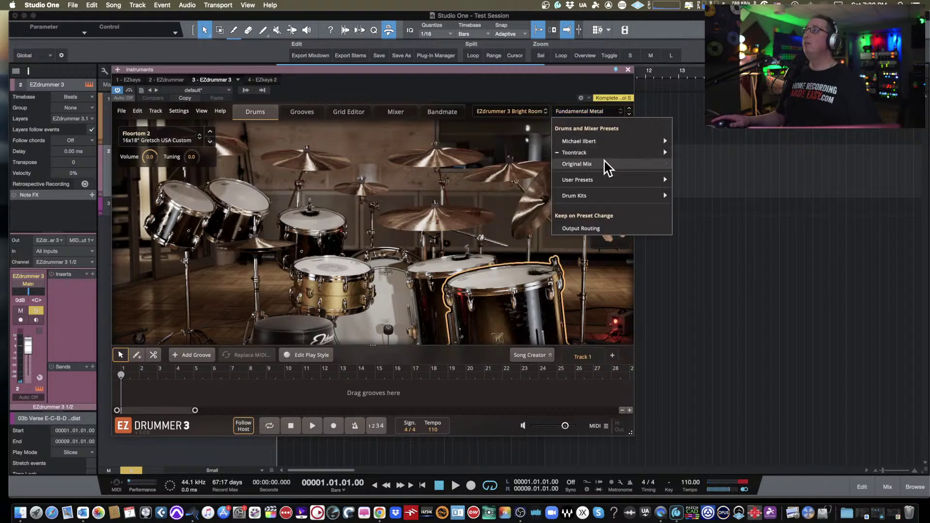
mouse_move(635, 154)
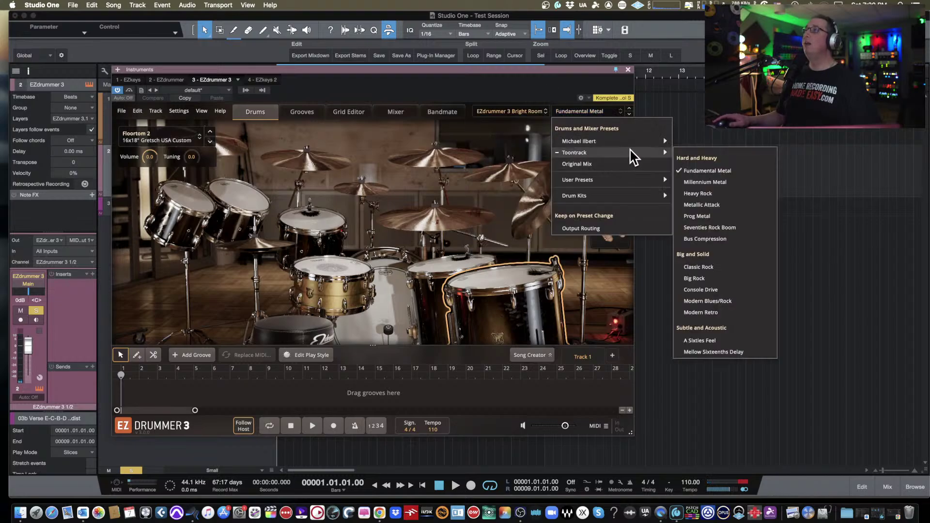
left_click(700, 193)
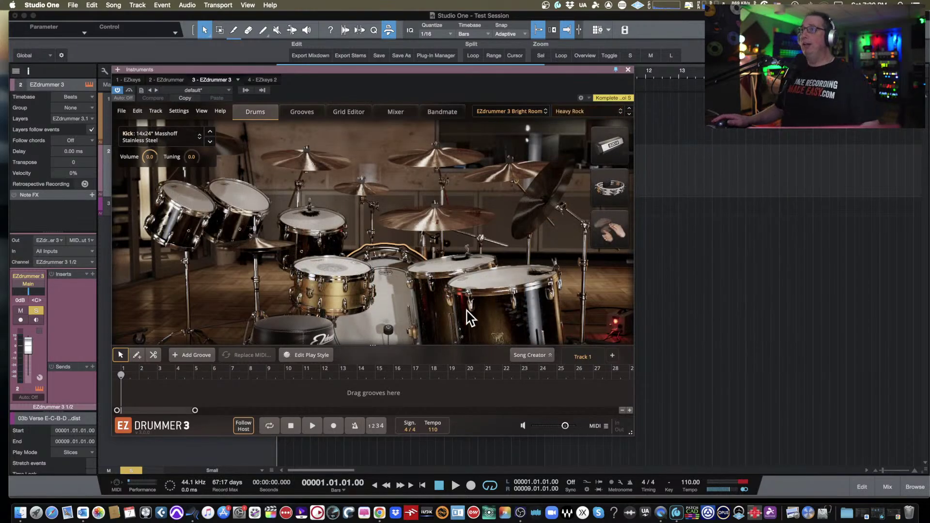
- Audition the kick, snare, three rack toms and two floor toms of the Heavy Rock kit
left_click(385, 304)
left_click(337, 262)
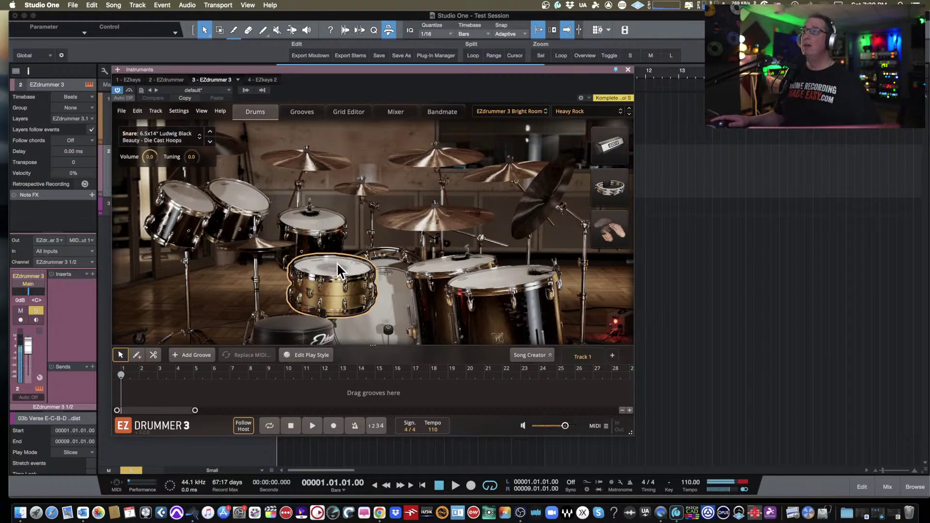
left_click(319, 213)
left_click(252, 194)
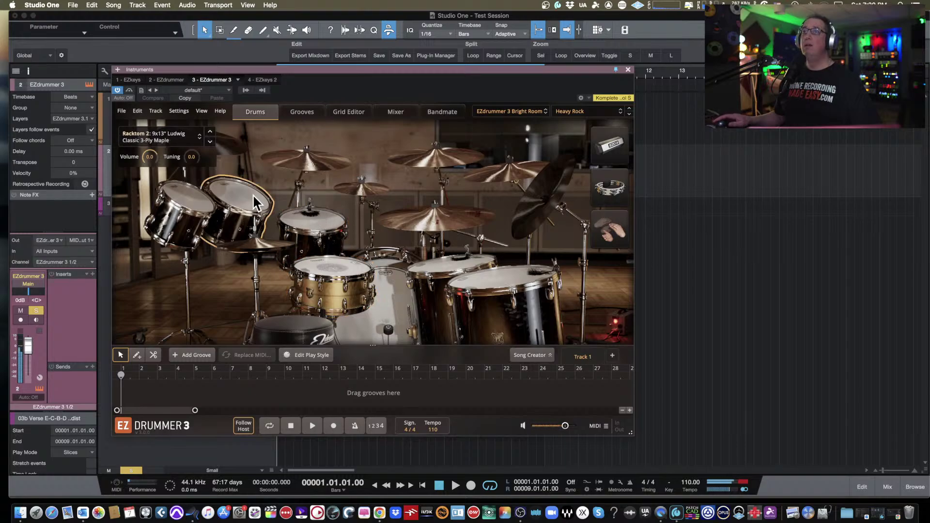
left_click(197, 196)
left_click(434, 262)
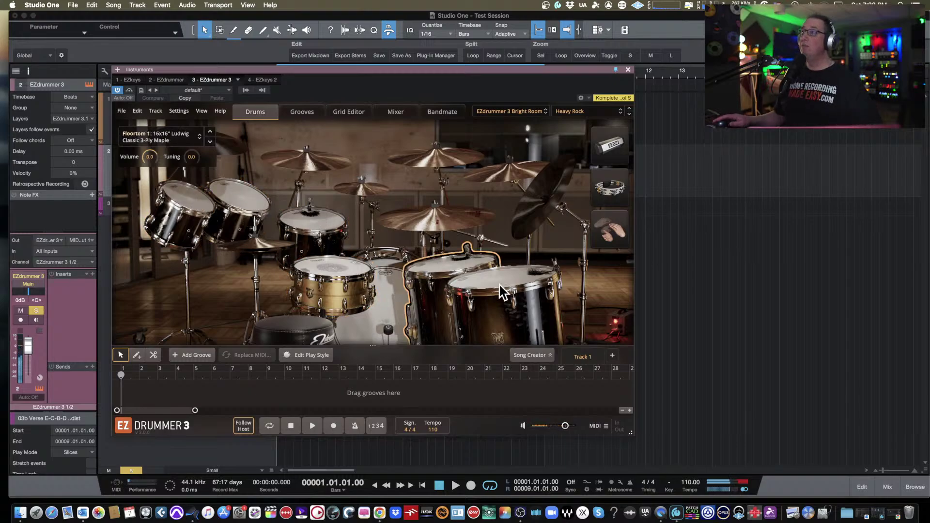
left_click(499, 290)
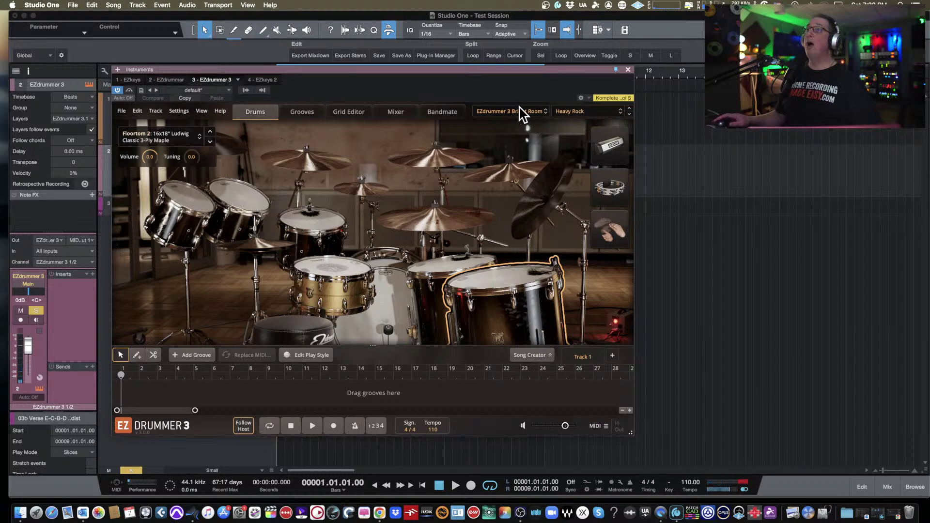
- Switch the sound library back to EZdrummer 3 Main Room and audition its kick, snare, rack toms and floor toms
left_click(542, 112)
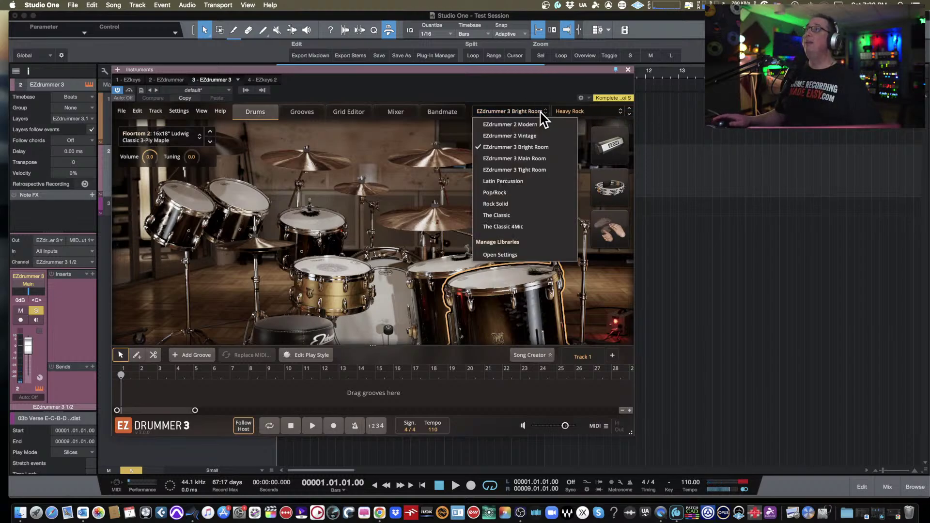
left_click(533, 160)
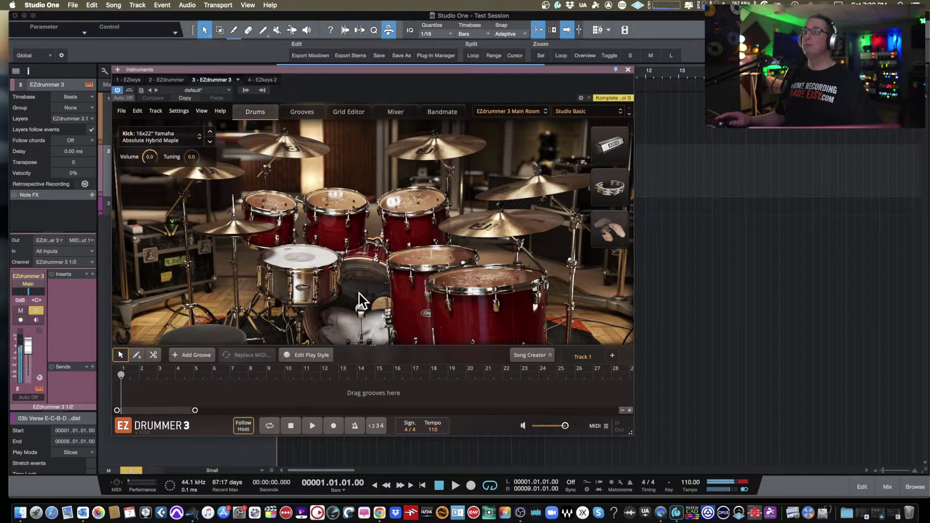
left_click(310, 255)
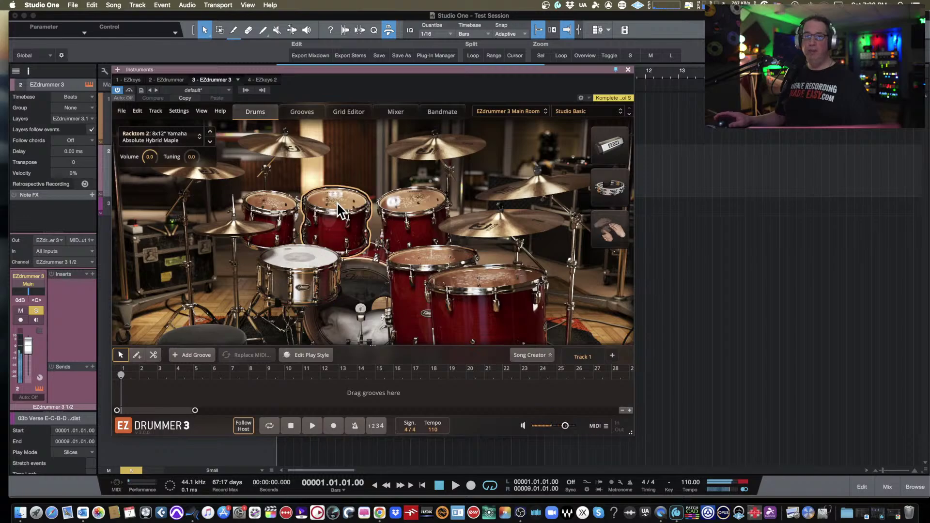
left_click(411, 194)
left_click(426, 254)
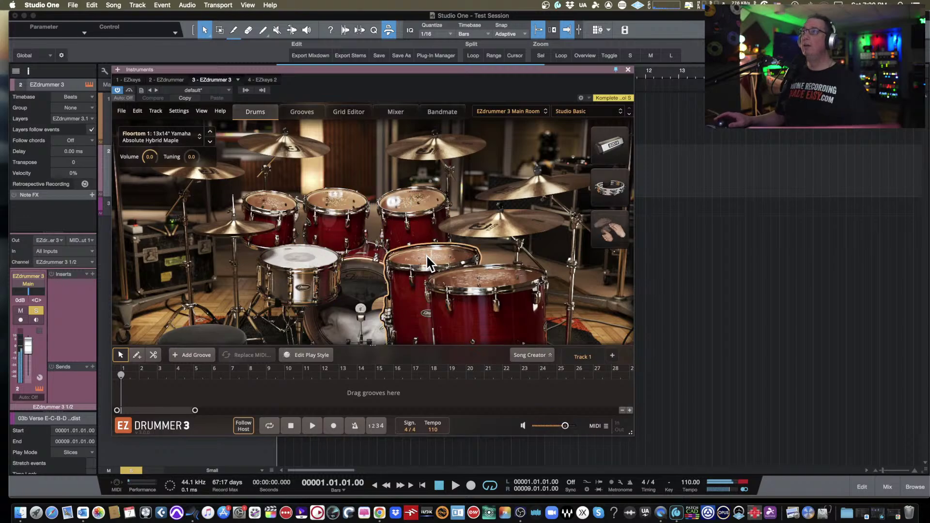
left_click(478, 276)
left_click(275, 201)
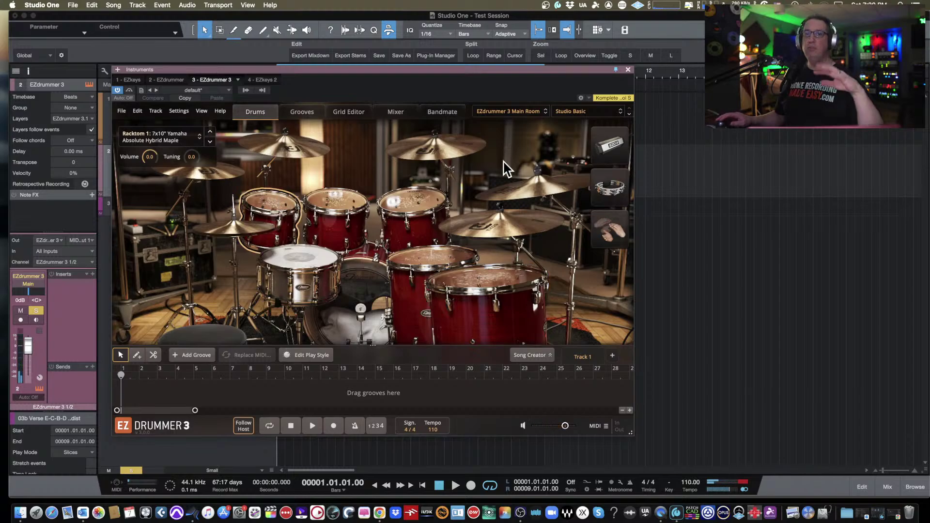
- Load Toontrack's Studio Pop preset for the Main Room kit and audition its snare
left_click(568, 114)
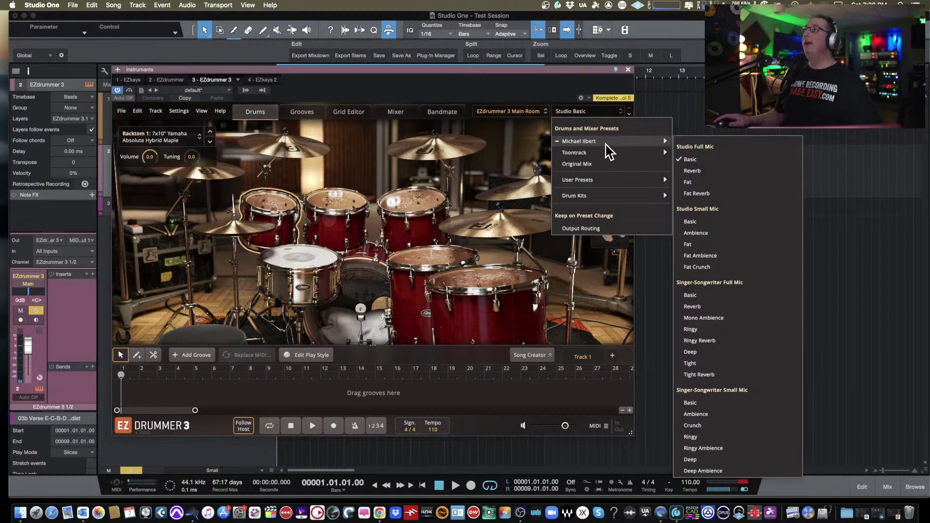
mouse_move(611, 153)
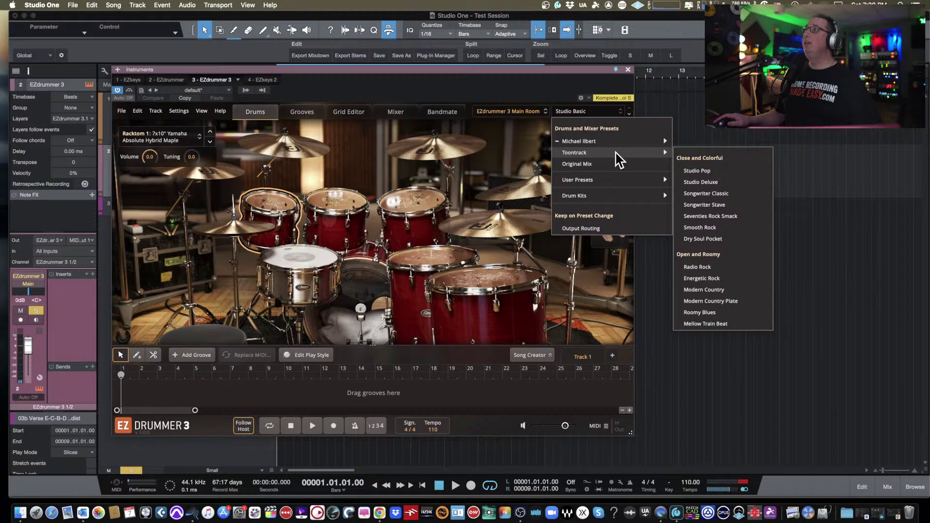
left_click(701, 172)
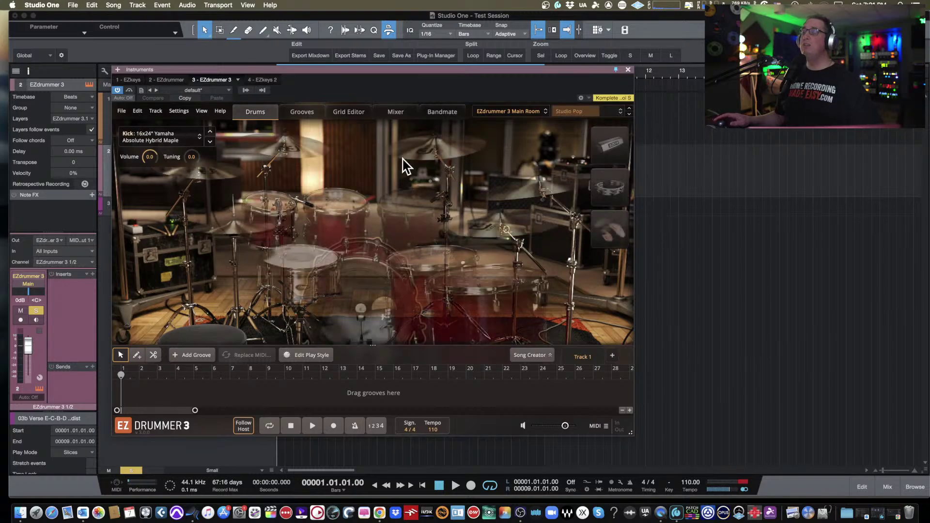
left_click_drag(380, 73, 440, 76)
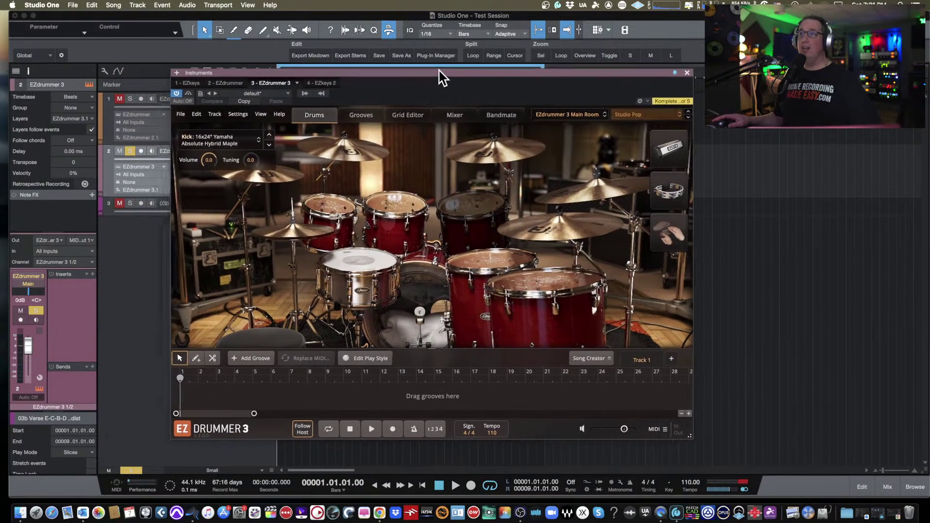
left_click(361, 266)
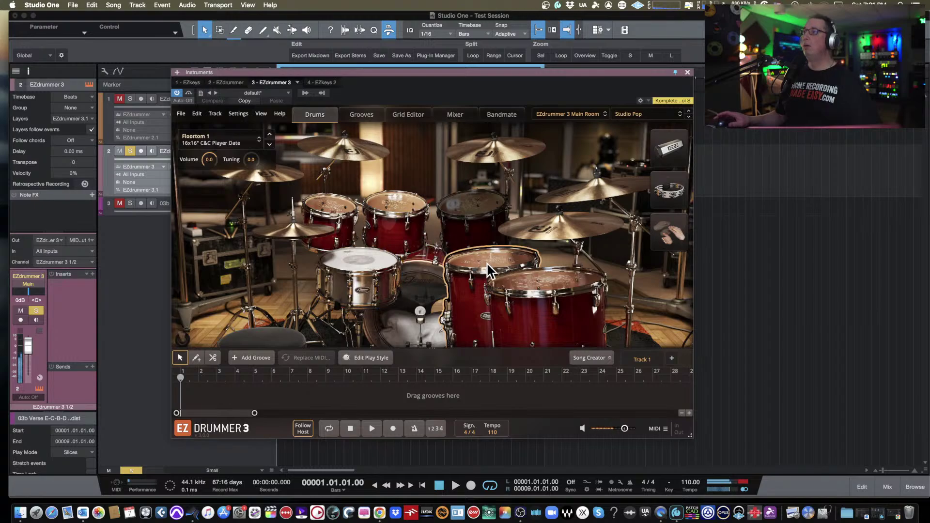
- Audition the second floor tom of the Studio Pop kit and enlarge the EZdrummer 3 window to show more of the kit
left_click(527, 282)
left_click_drag(489, 83, 357, 49)
left_click_drag(554, 397, 491, 456)
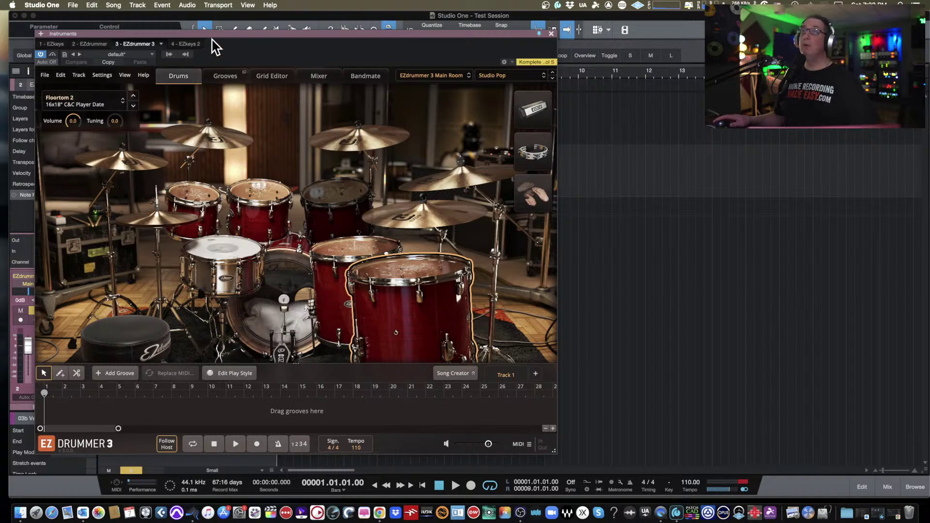
left_click_drag(213, 34, 210, 32)
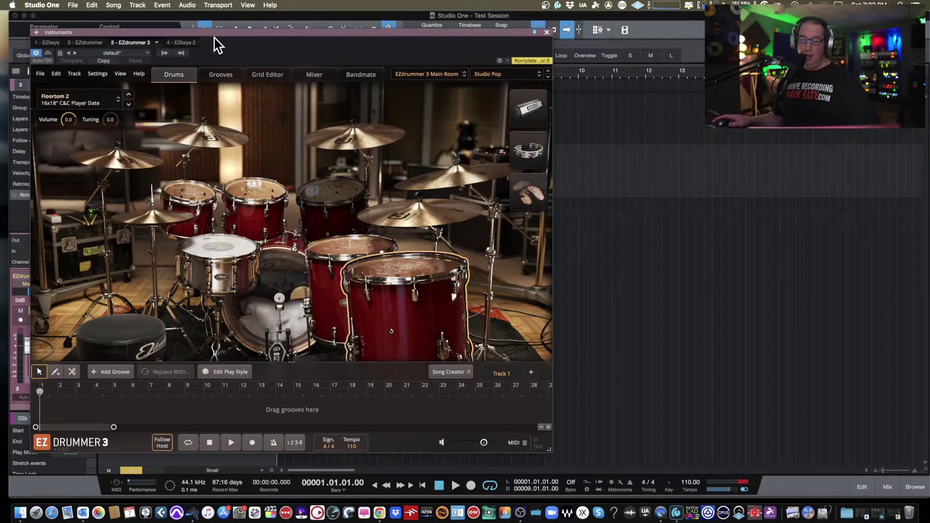
left_click_drag(251, 31, 288, 40)
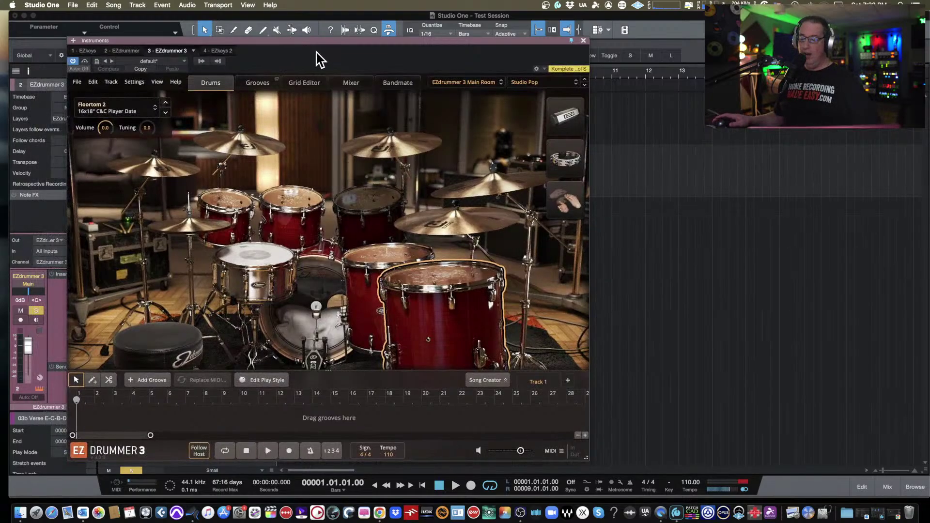
- Solo the EZdrummer 2 track and arrange its instrument window side by side with the EZdrummer 3 window
left_click_drag(328, 42, 634, 77)
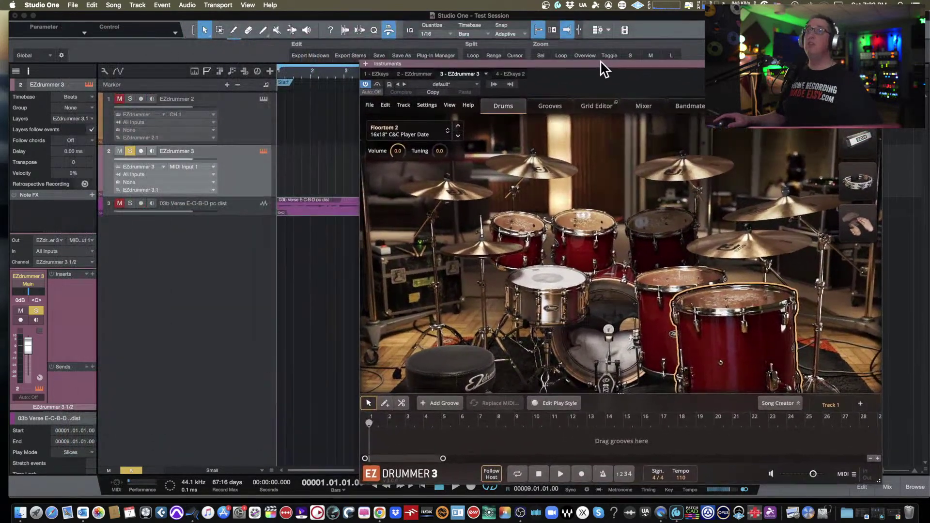
left_click(129, 99)
left_click(264, 99)
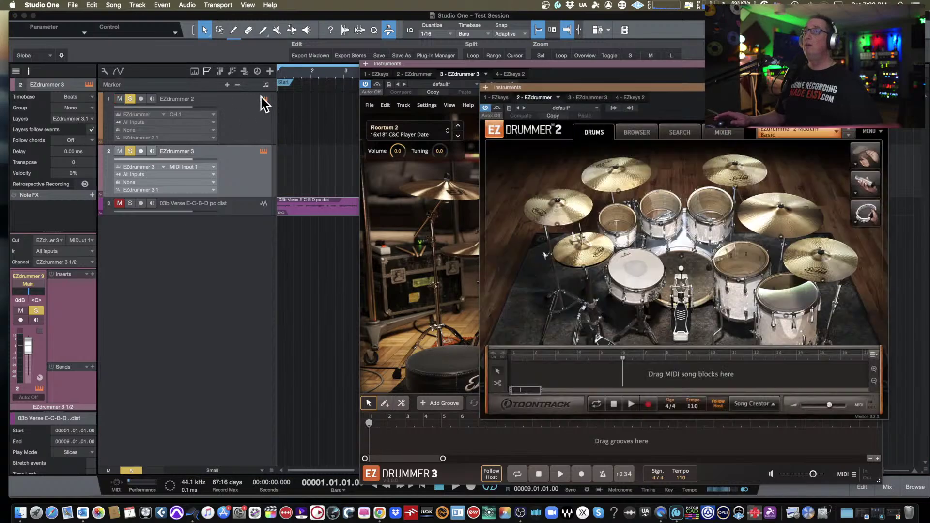
left_click_drag(536, 91, 102, 4)
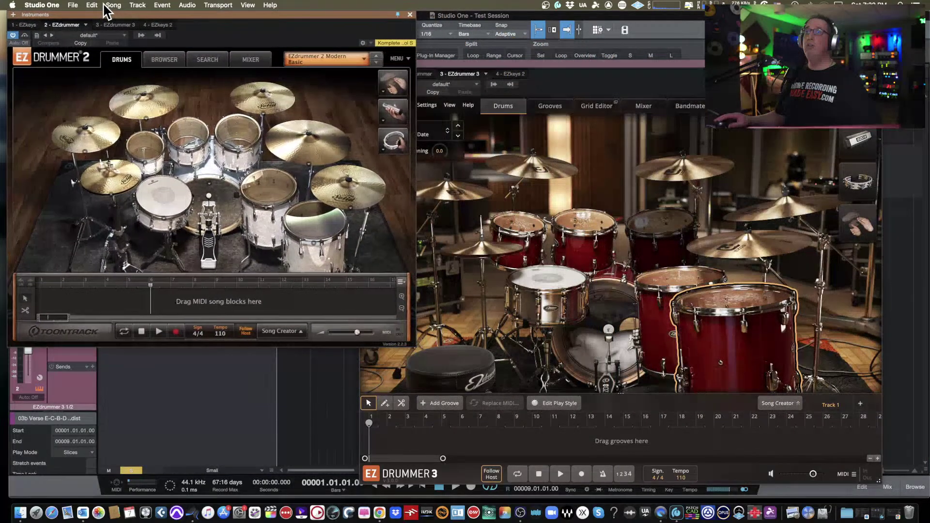
left_click_drag(491, 64, 548, 49)
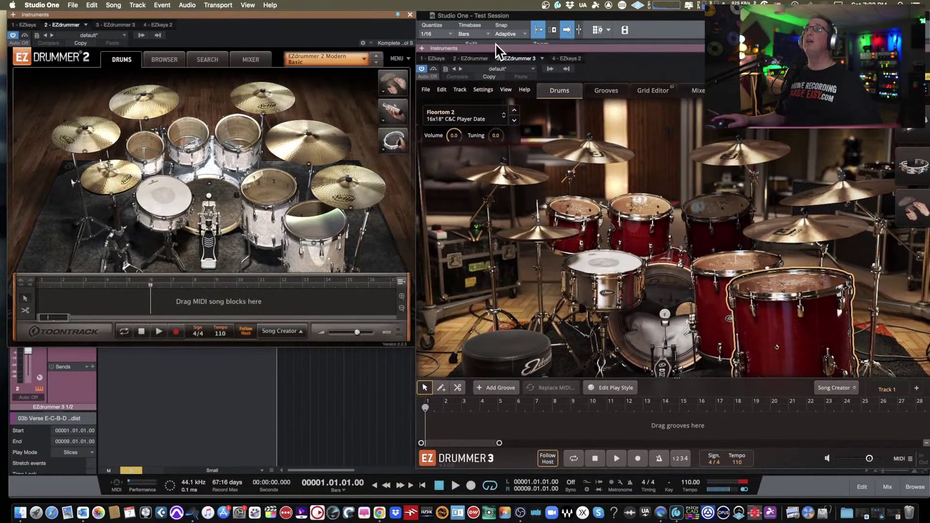
- Load the Basic preset of the Pop/Rock library in EZdrummer 2 and audition its kick and snare
left_click(335, 59)
mouse_move(352, 73)
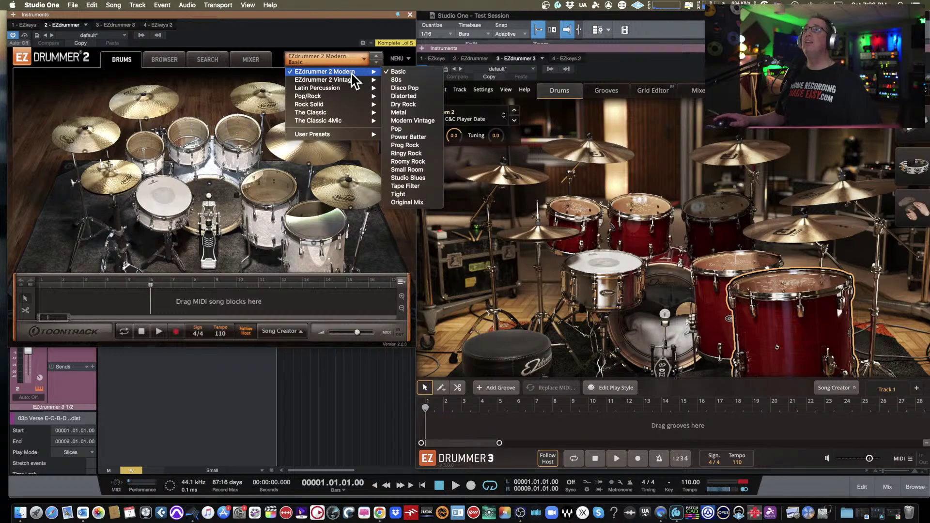
mouse_move(345, 96)
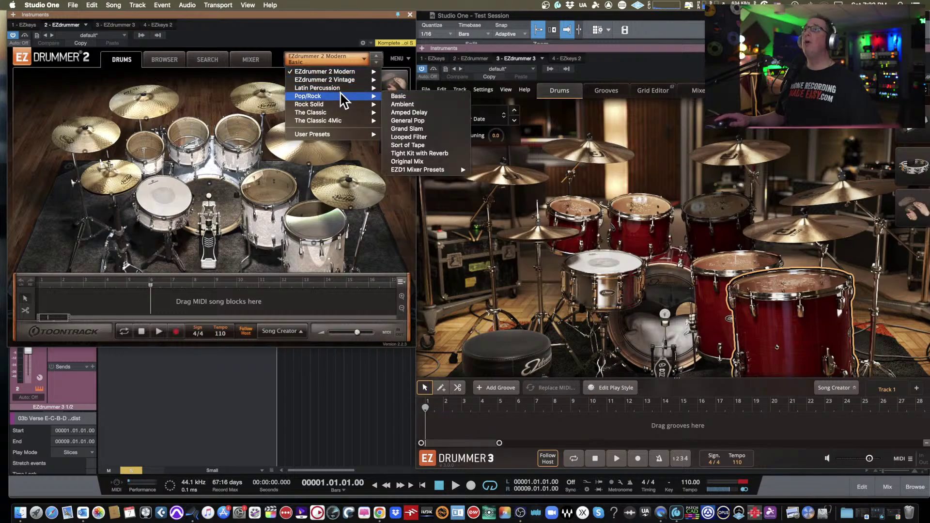
left_click(394, 95)
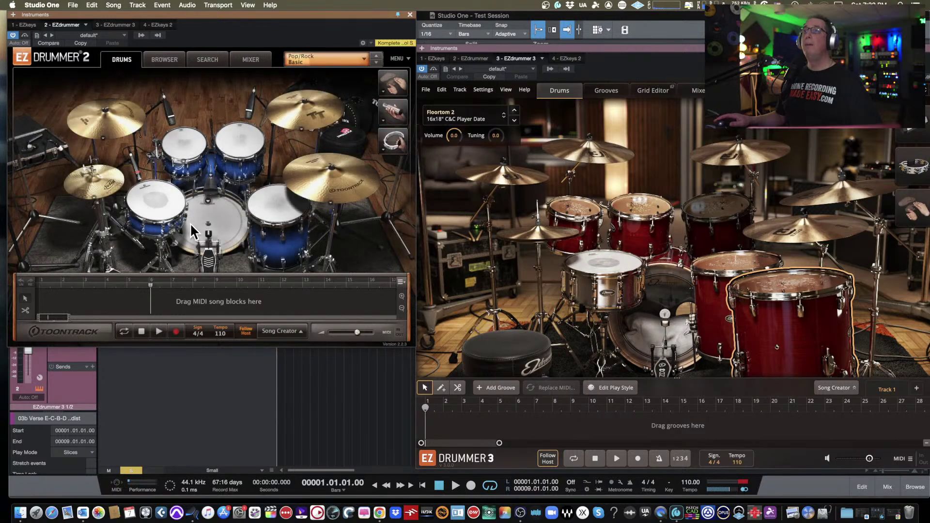
left_click(209, 217)
left_click(163, 196)
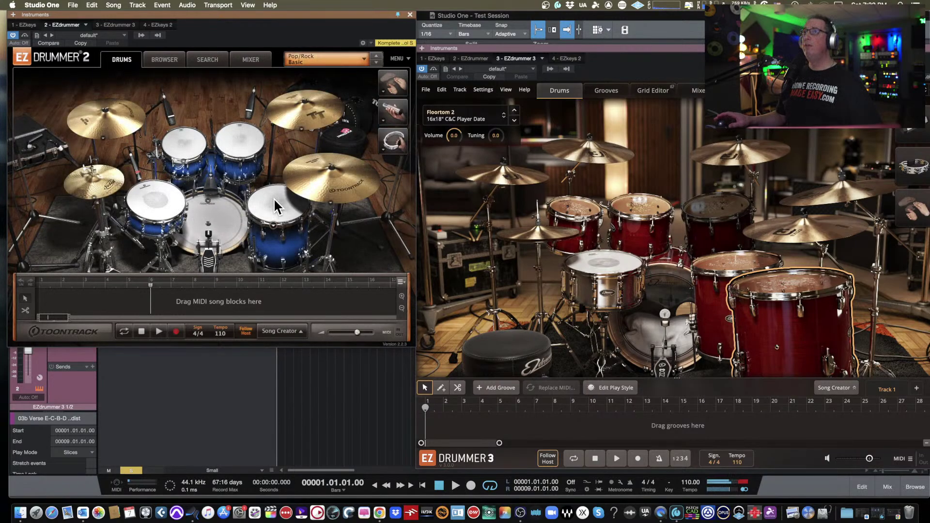
- Audition the snare, first two rack toms and floor toms of the Studio Pop kit in EZdrummer 3 for comparison
left_click(607, 262)
left_click(590, 218)
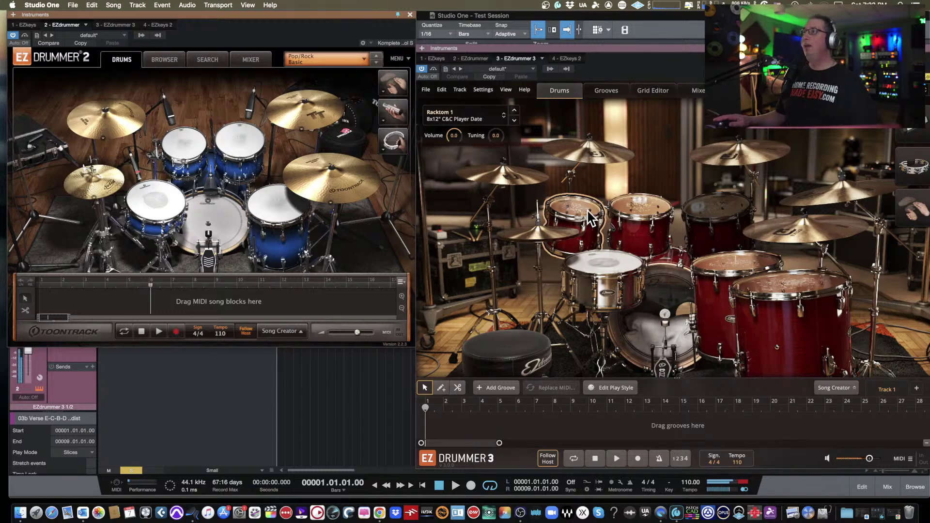
left_click(637, 209)
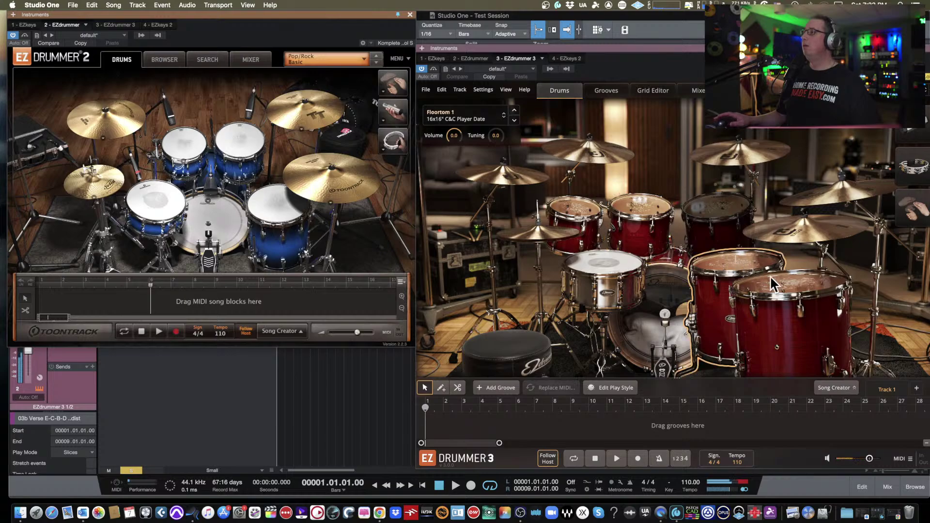
left_click(785, 281)
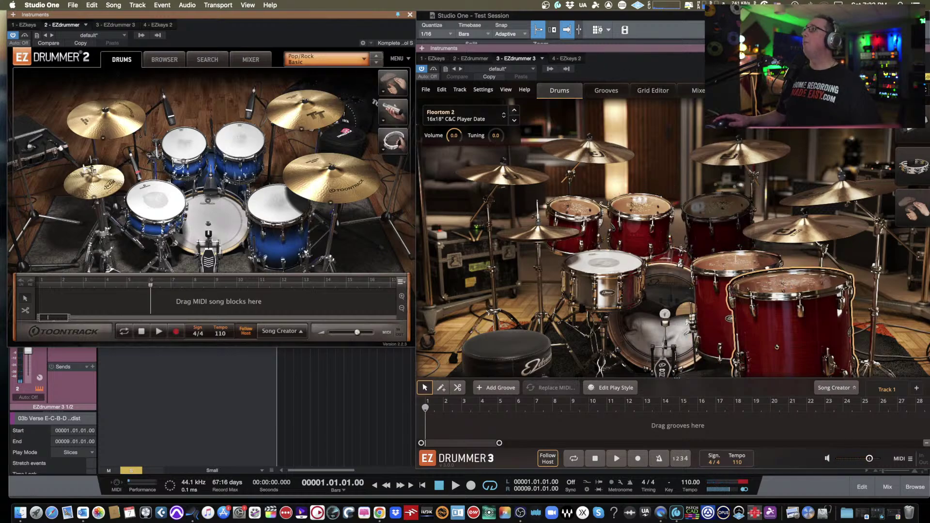
- Load Toontrack's Radio Rock preset in EZdrummer 3 and compare its kick with the EZdrummer 2 Pop/Rock kick
mouse_move(858, 135)
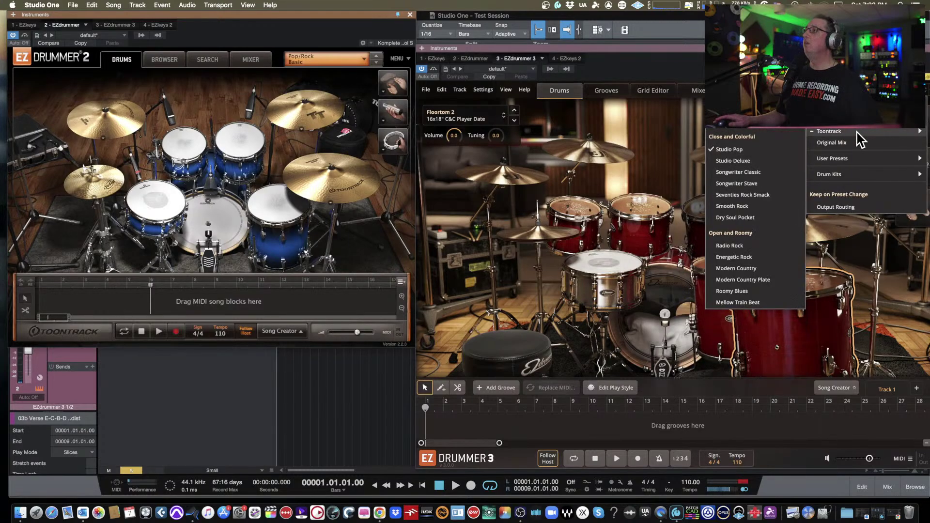
left_click(756, 248)
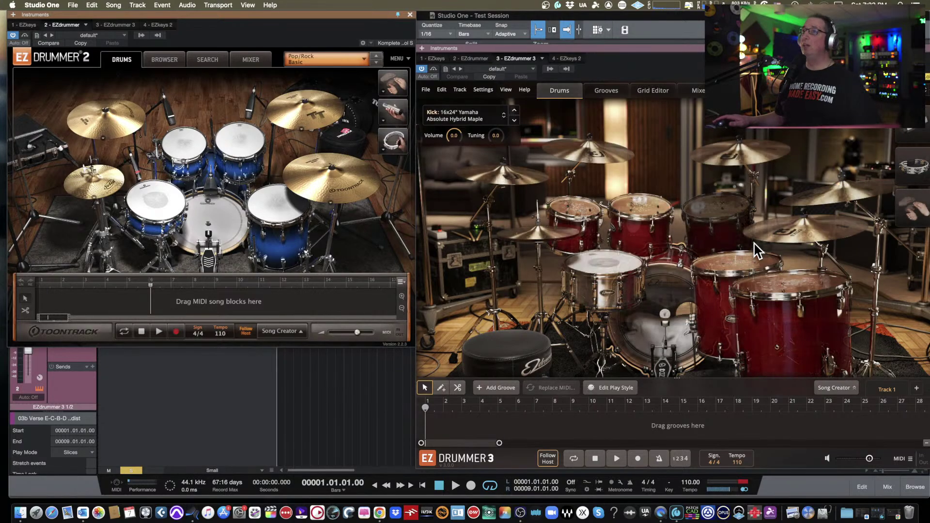
left_click(671, 296)
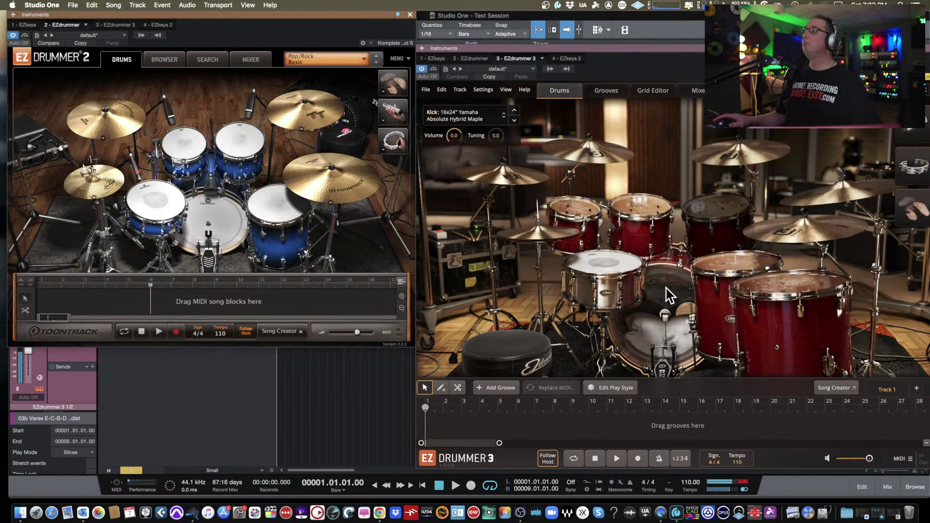
left_click(204, 206)
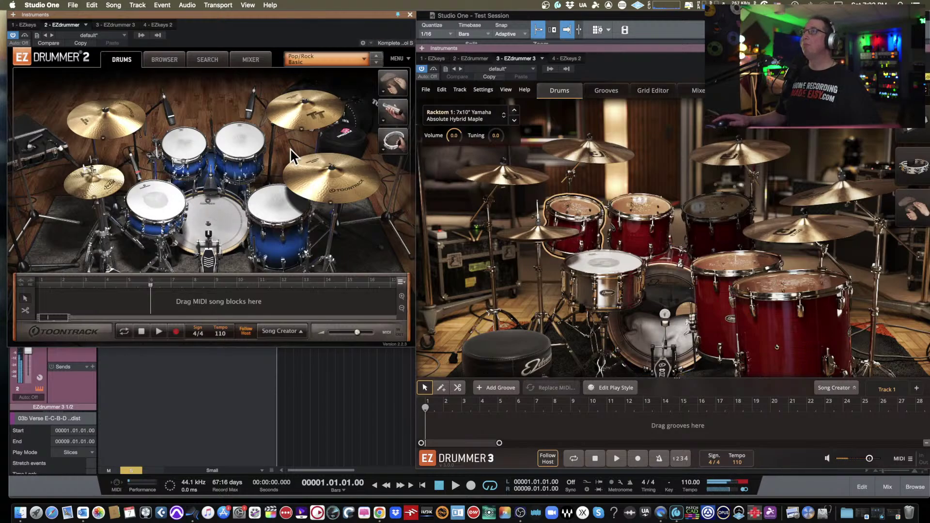
- Compare the toms, kick and snare of the EZdrummer 2 Pop/Rock kit with those of the EZdrummer 3 Radio Rock kit
left_click(185, 143)
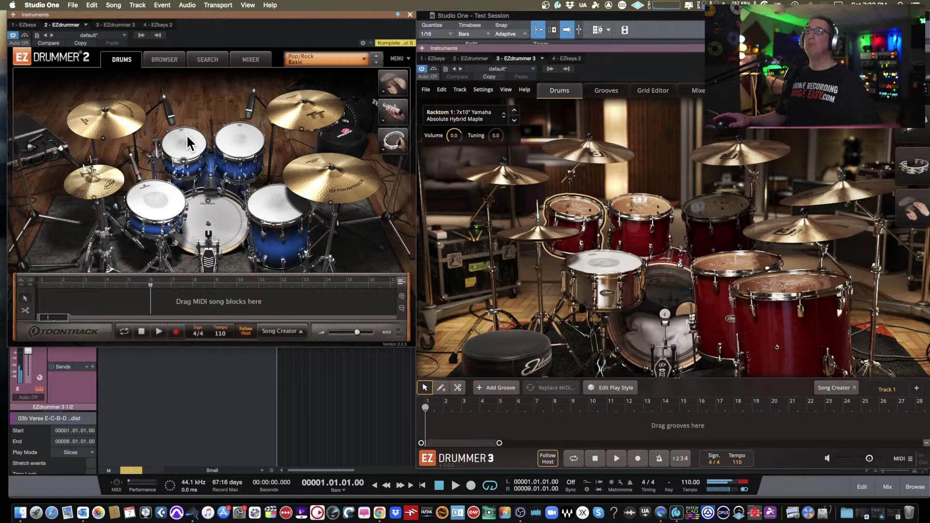
left_click(640, 213)
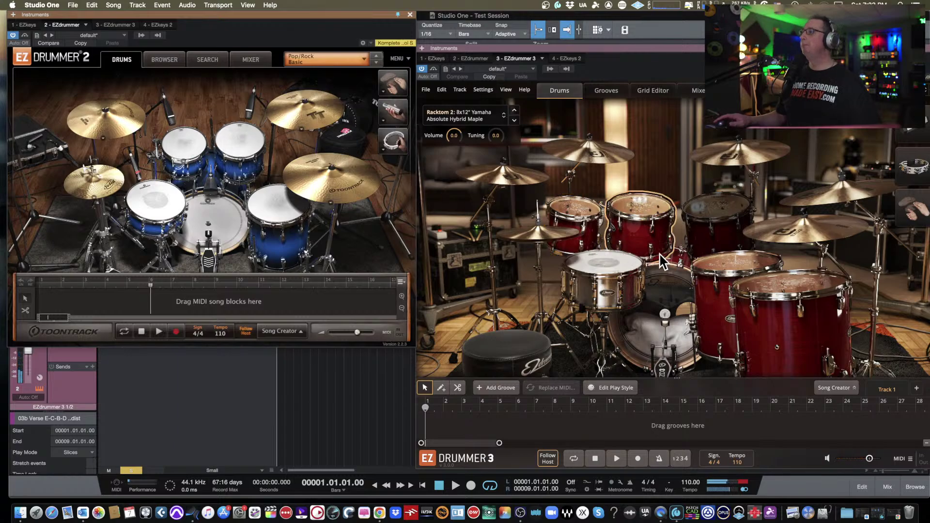
left_click(708, 257)
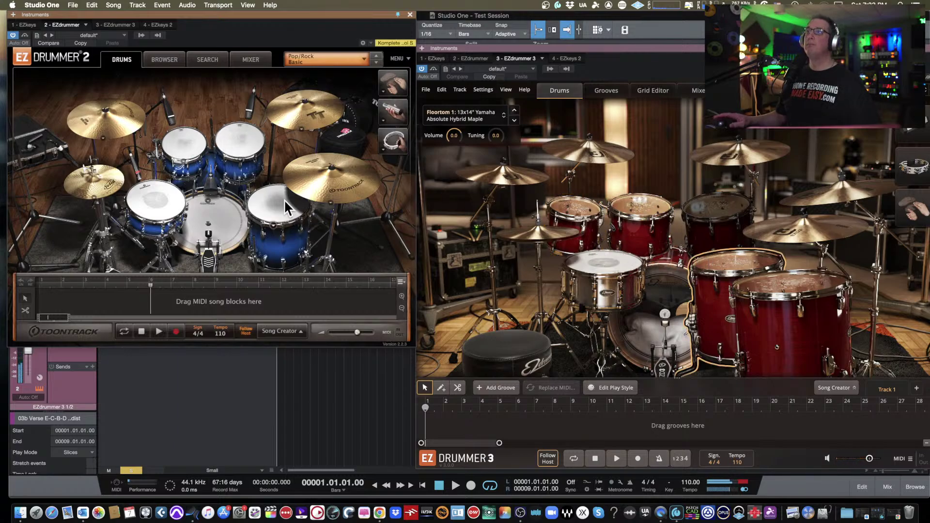
left_click(205, 224)
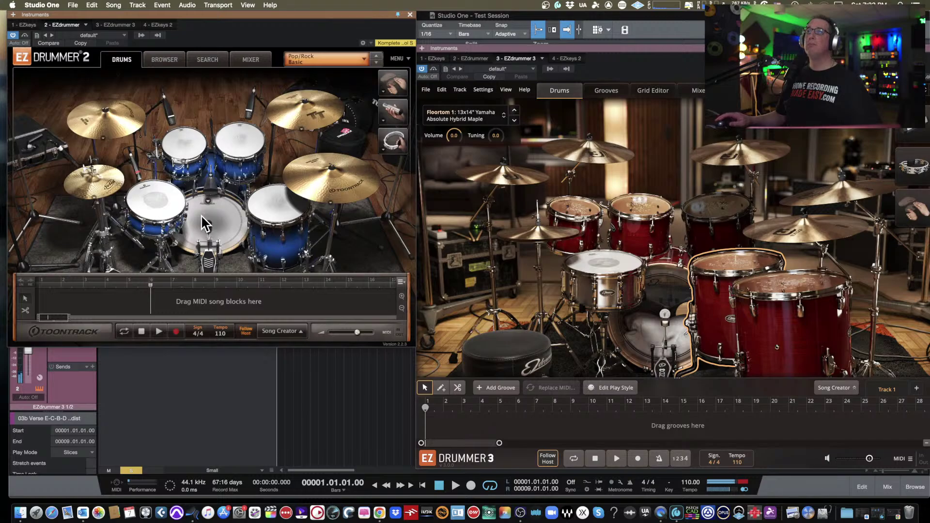
left_click(667, 302)
left_click(158, 210)
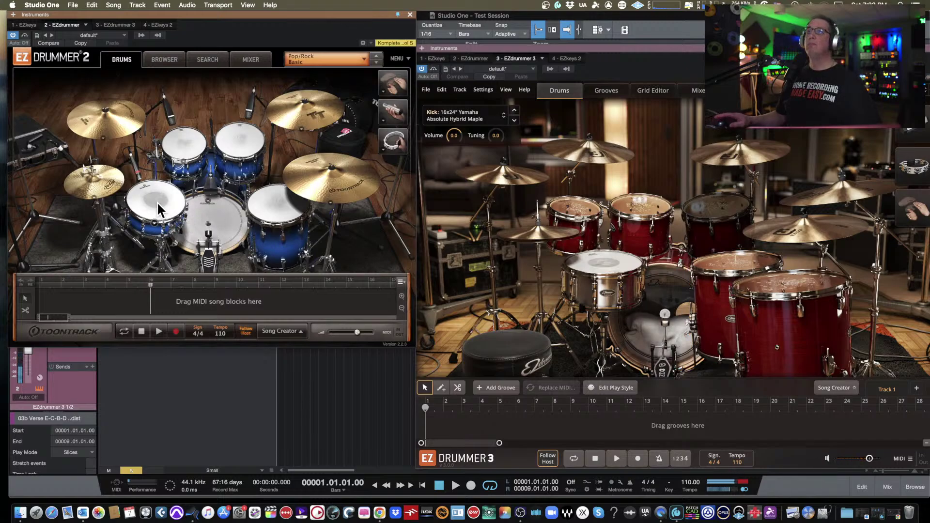
left_click(617, 265)
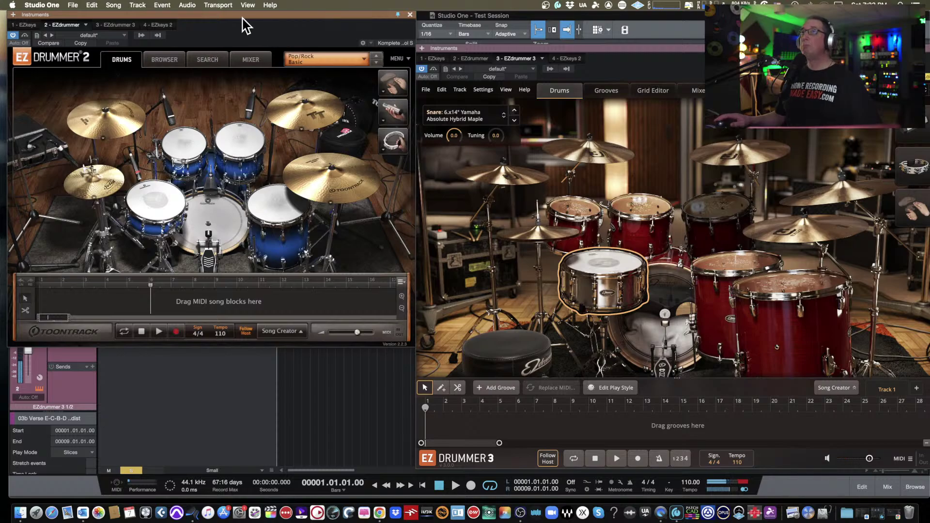
- Close the EZdrummer 2 window and reposition the EZdrummer 3 window so its whole interface is unobstructed
left_click_drag(237, 23, 239, 27)
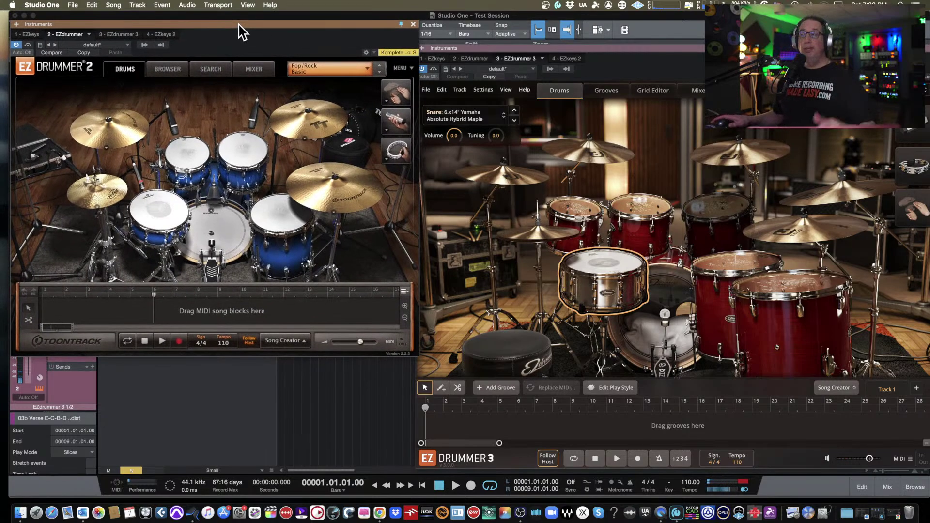
left_click(413, 24)
left_click_drag(481, 48, 186, 4)
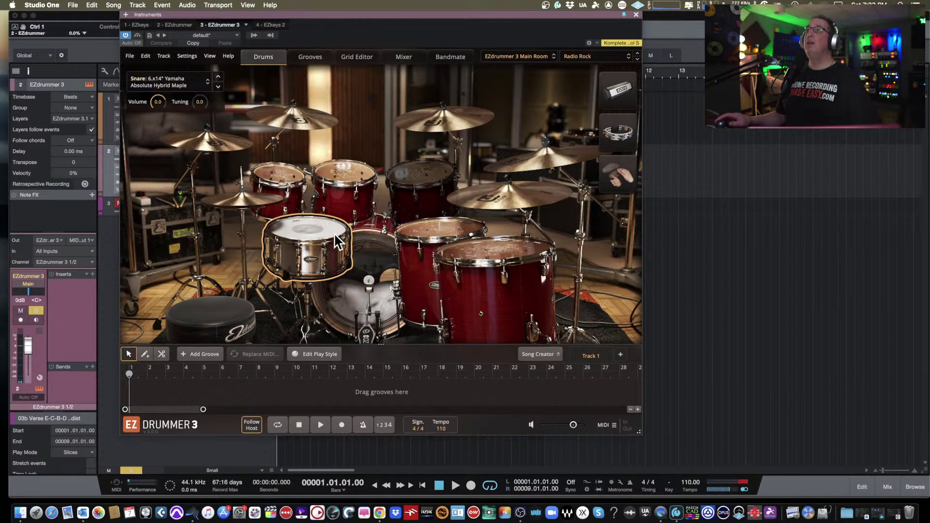
- Audition the snare and second rack tom of the Radio Rock kit
left_click(320, 237)
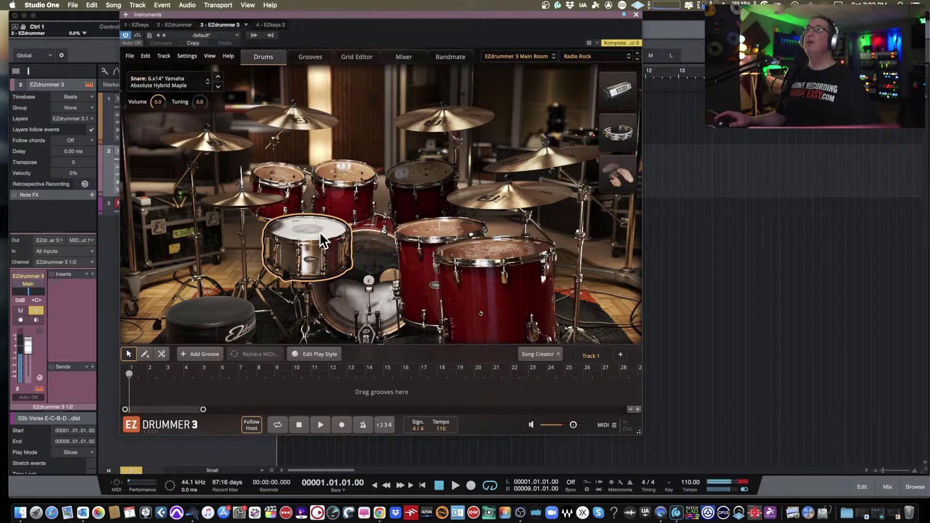
left_click(307, 56)
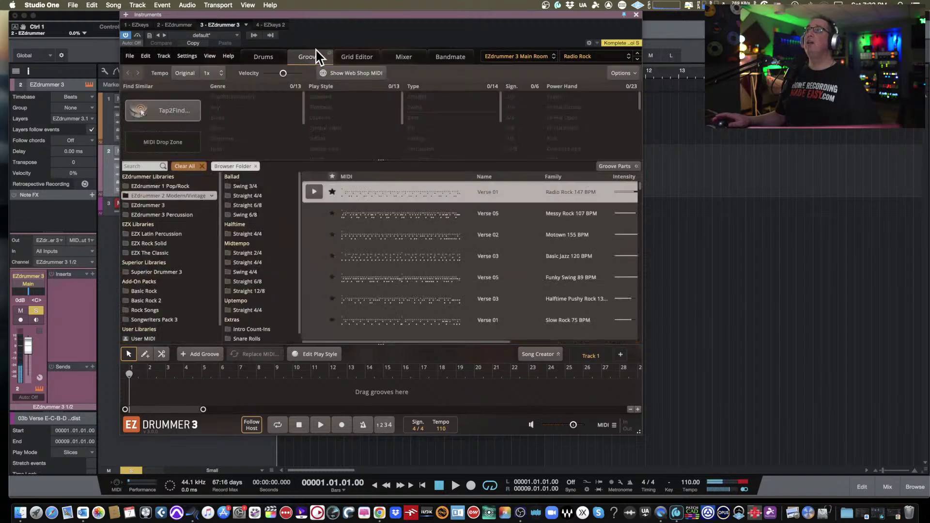
left_click(265, 60)
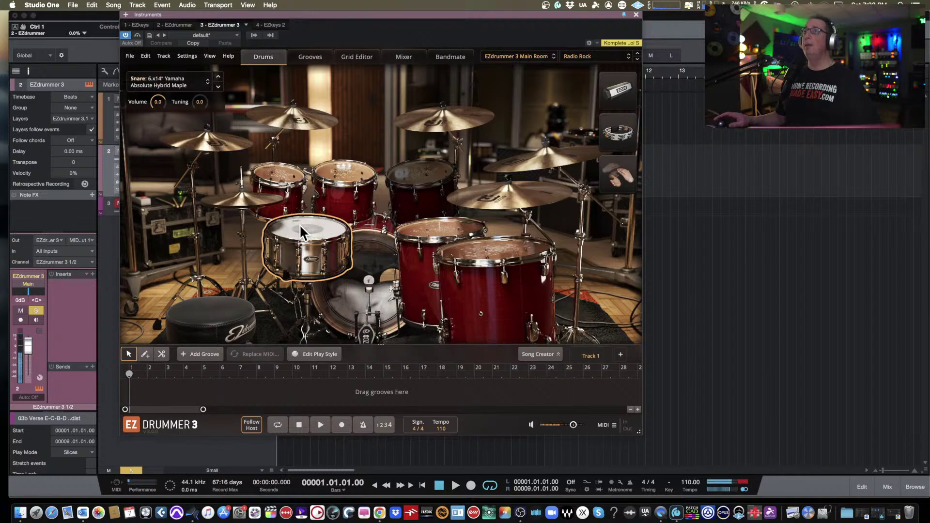
left_click(339, 167)
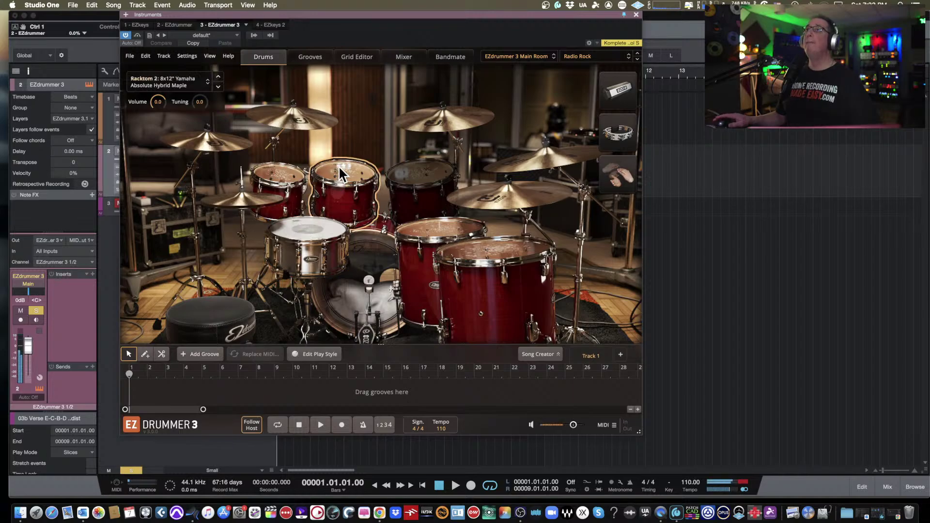
left_click(310, 226)
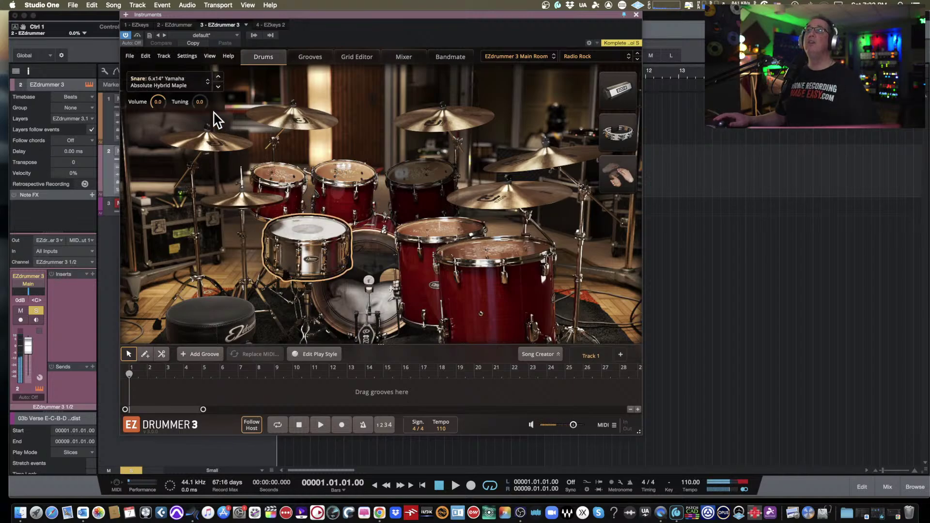
- Try several alternative snares for the Radio Rock kit, choose the 5x14" C&C Player Date and audition it
left_click(209, 86)
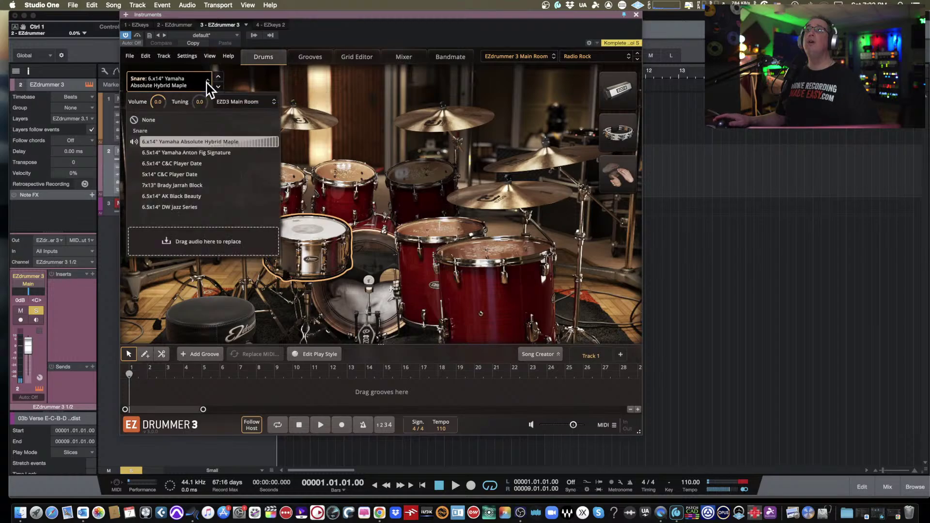
left_click(188, 163)
left_click(186, 174)
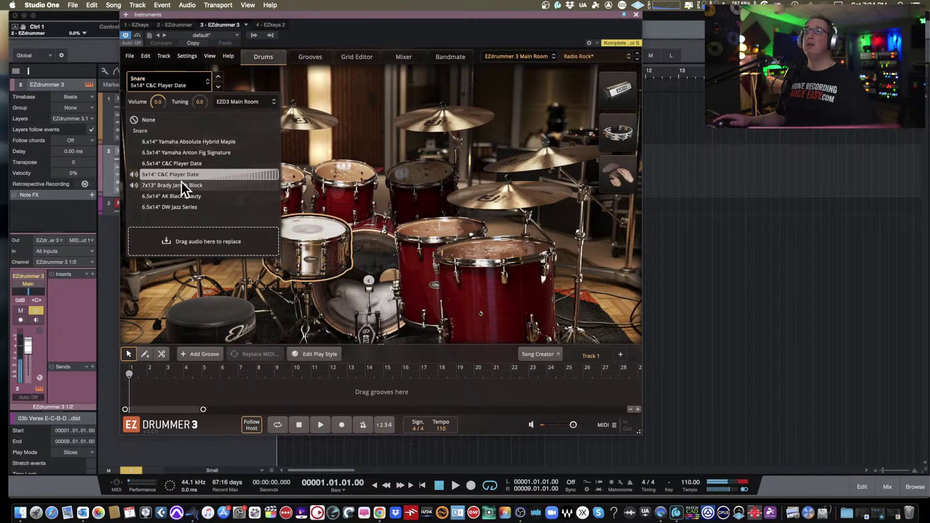
left_click(184, 186)
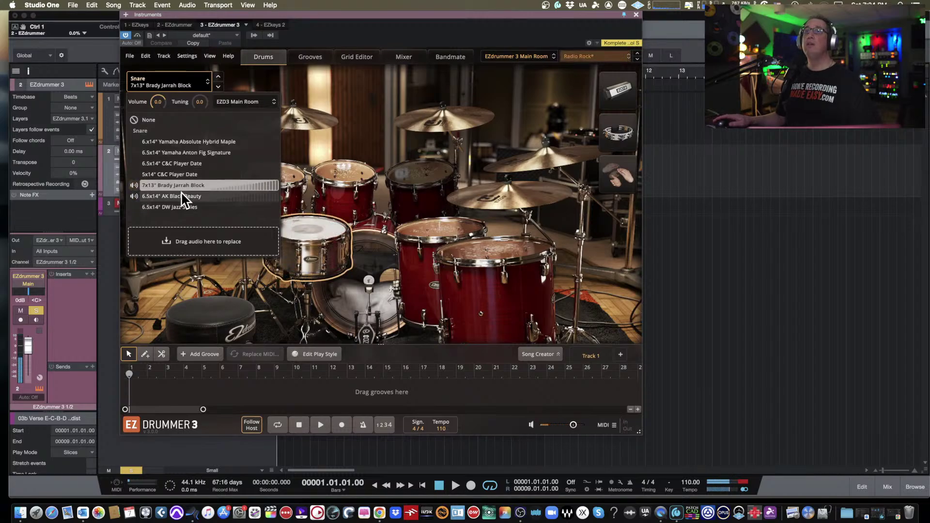
left_click(181, 196)
left_click(183, 185)
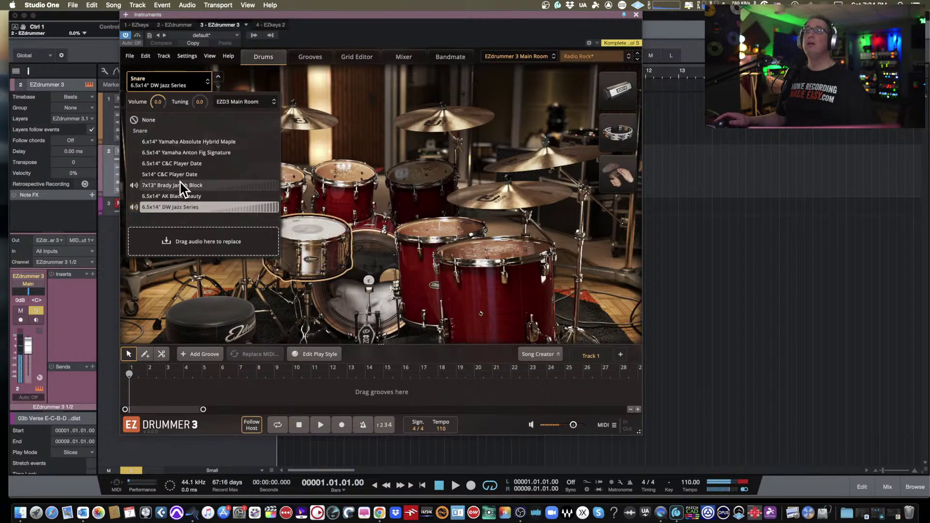
left_click(182, 174)
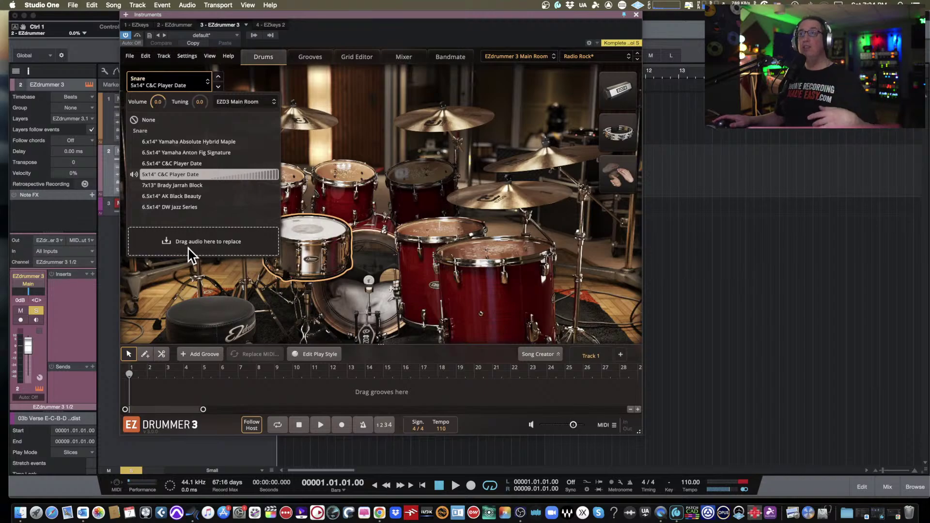
left_click(310, 237)
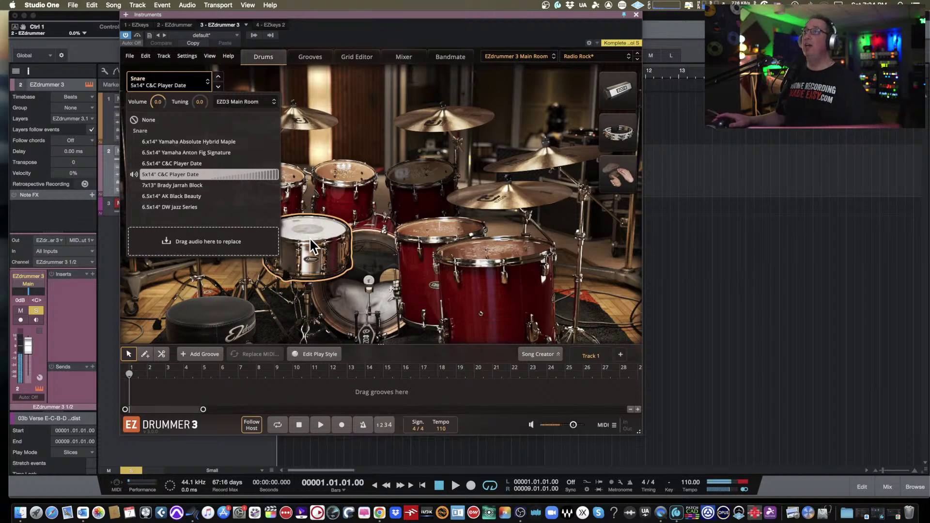
left_click(315, 235)
left_click(188, 85)
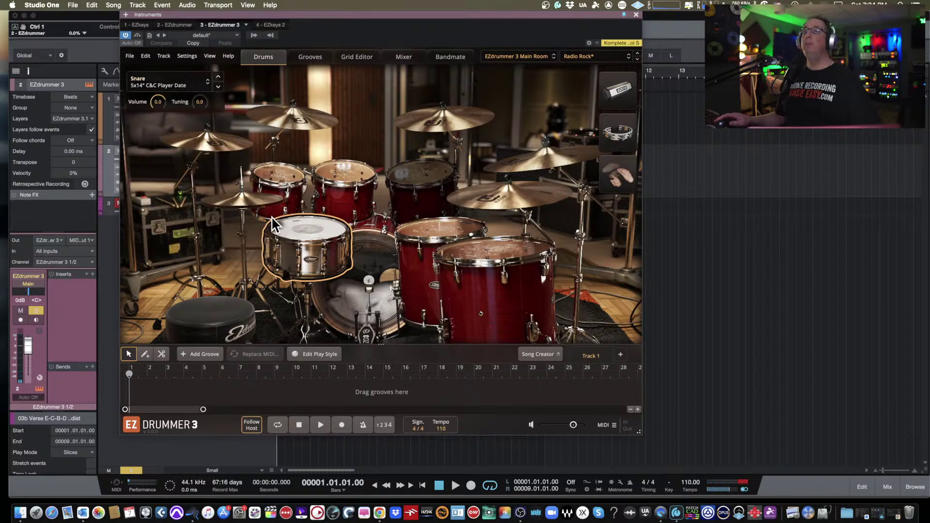
- Raise the snare's volume to 1.9 dB and set its tuning to -0.1, auditioning the drum after each change
left_click(296, 235)
left_click_drag(155, 108, 151, 85)
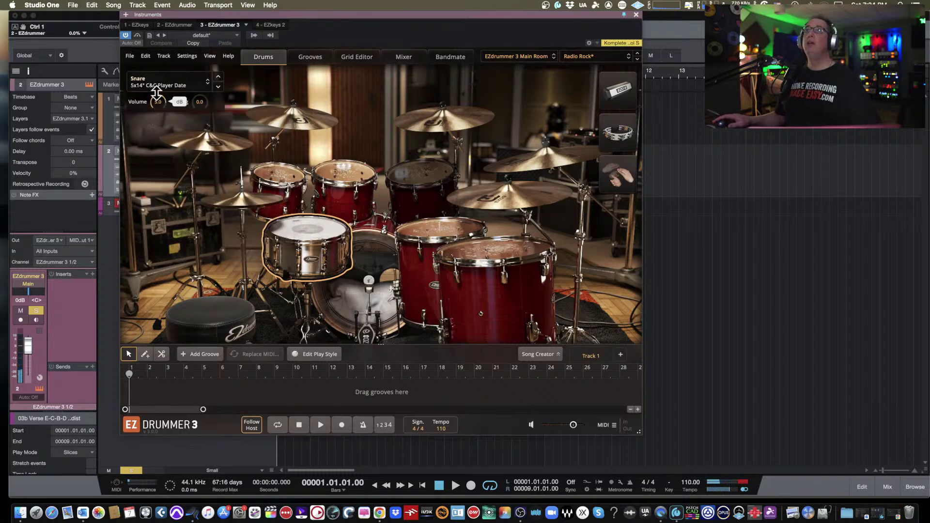
left_click(287, 224)
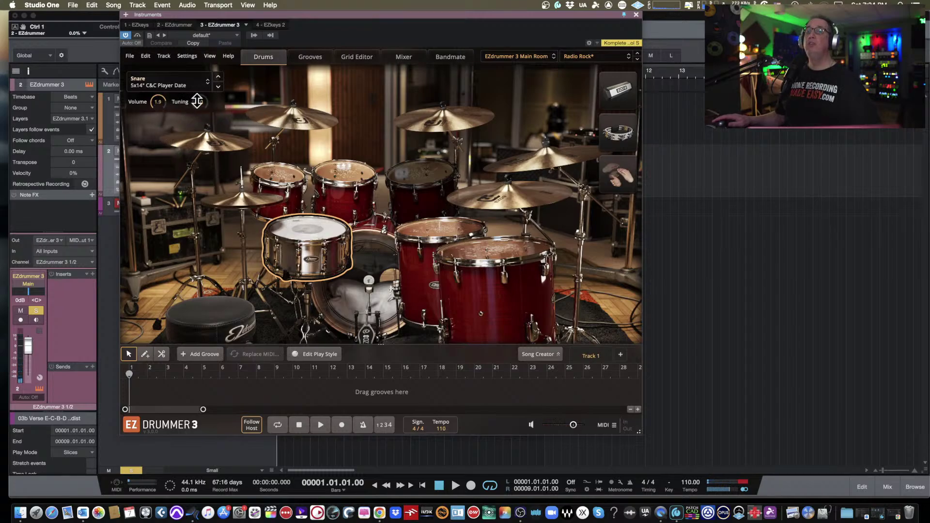
mouse_move(196, 102)
left_mouse_down()
mouse_move(197, 89)
mouse_move(195, 109)
left_mouse_up()
left_click(307, 230)
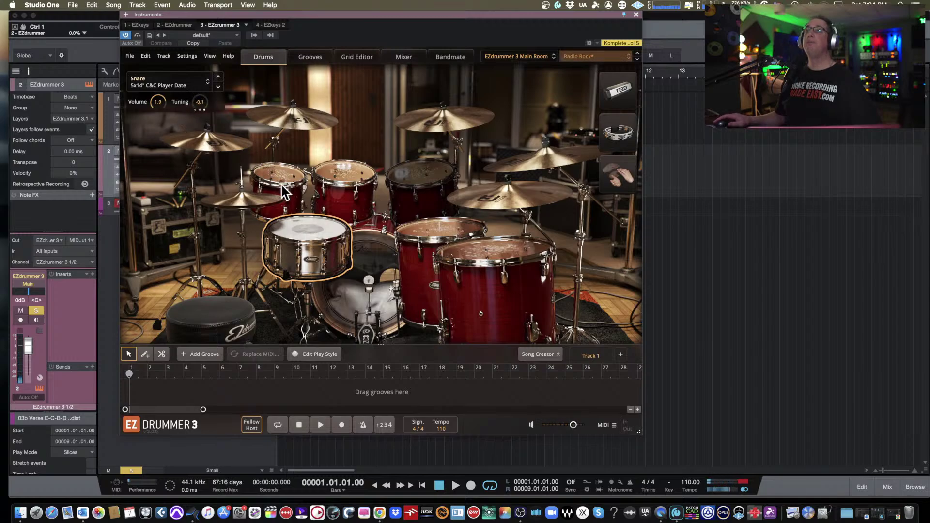
left_click(203, 104)
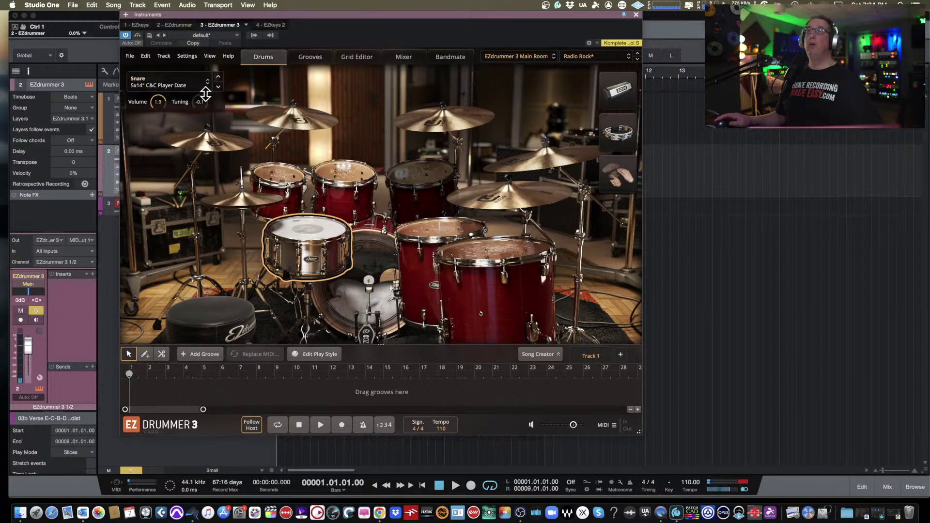
- Compare the alternative kicks, choose the 16x22" Yamaha Absolute Hybrid Maple, and audition the floor toms
left_click(375, 267)
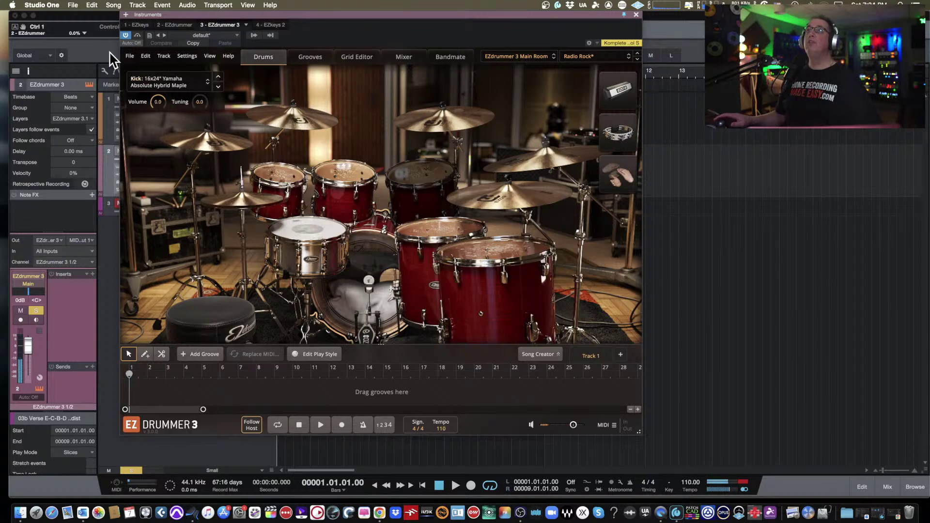
left_click(170, 82)
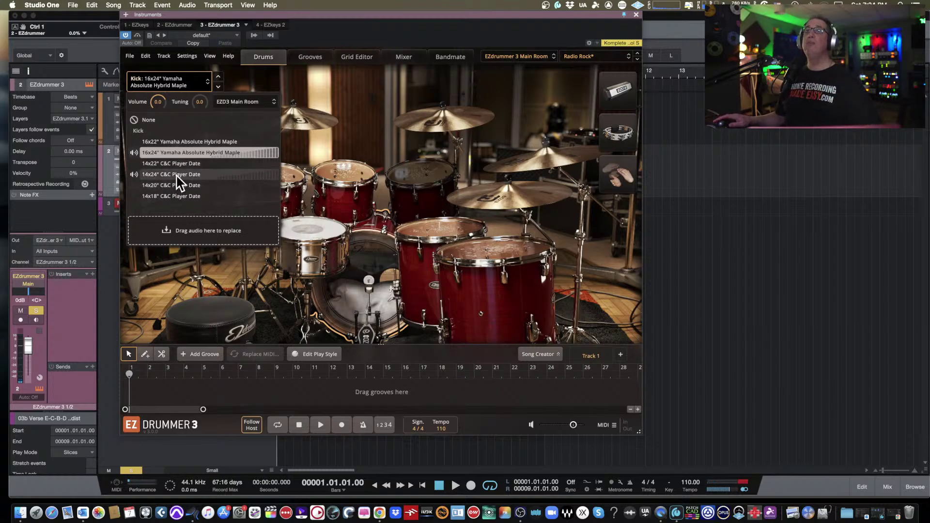
left_click(196, 163)
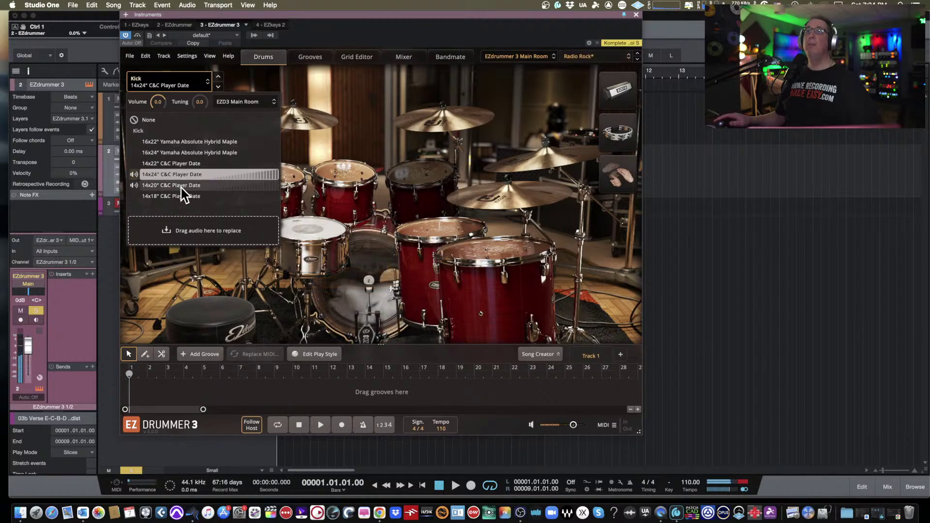
left_click(179, 153)
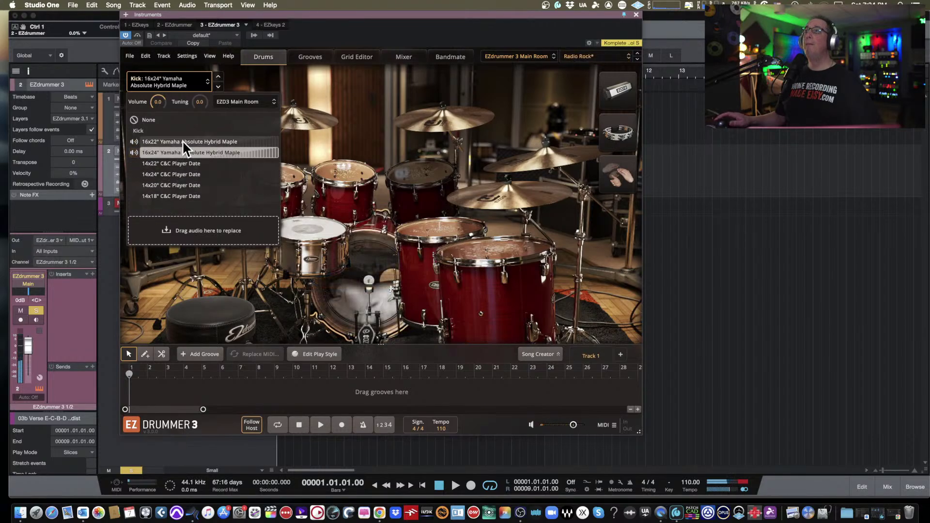
left_click(184, 141)
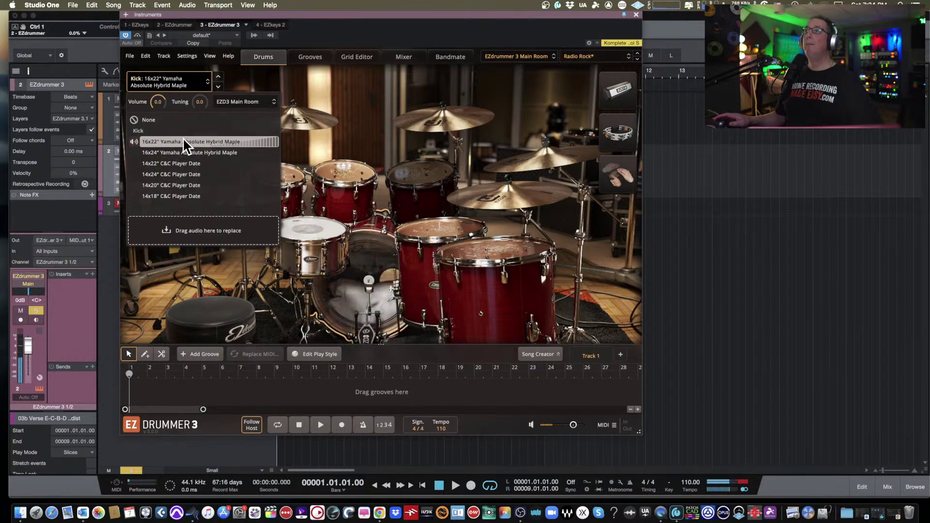
left_click(361, 281)
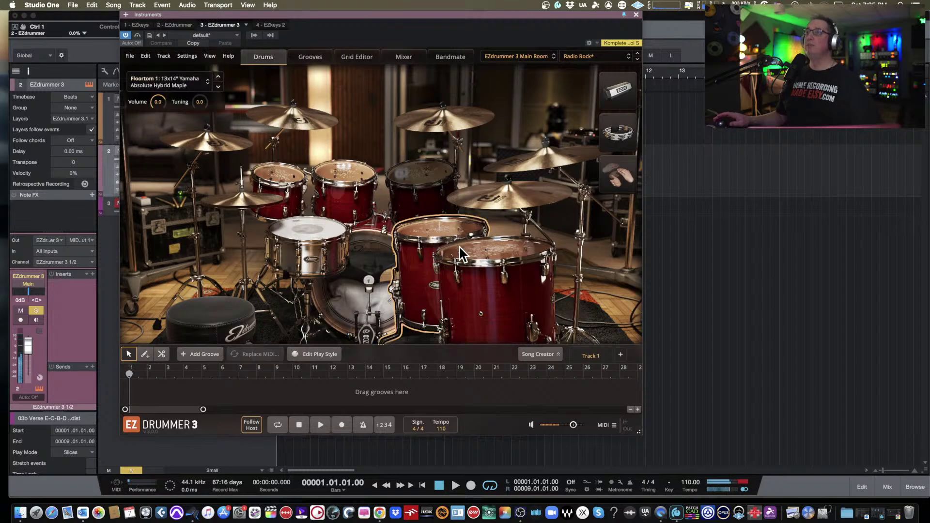
left_click(493, 267)
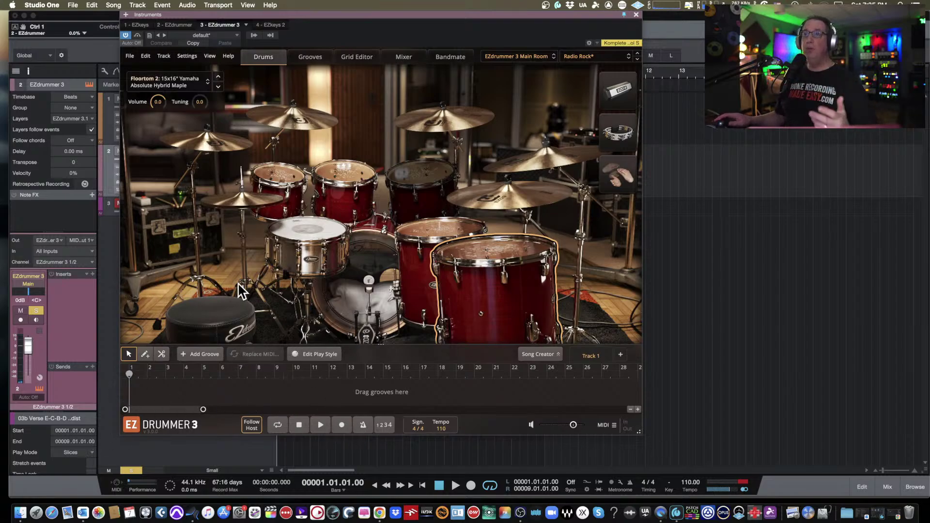
- Show the EZdrummer 1 Pop/Rock library's 4/4 Straight 50-140BPM Pop/Rock grooves, with the EZdrummer 3 window moved and widened
left_click(308, 58)
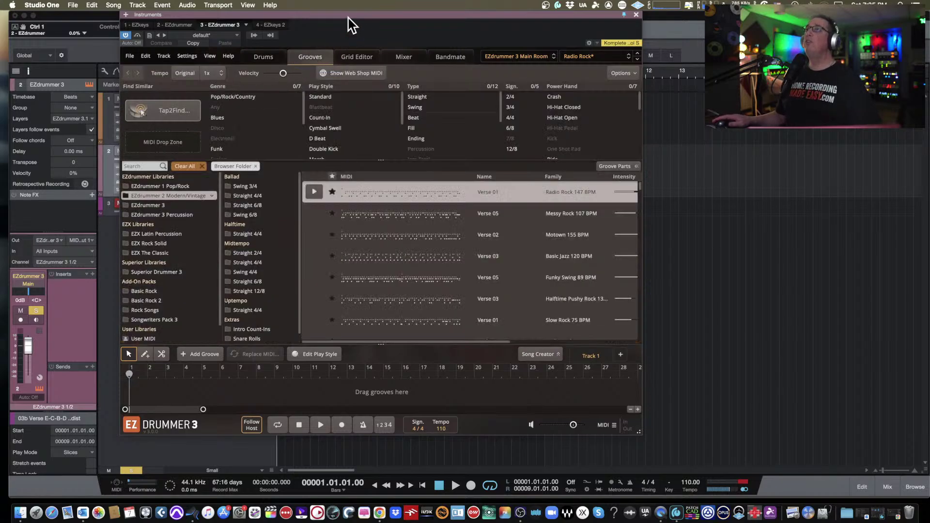
left_click_drag(348, 22, 288, 31)
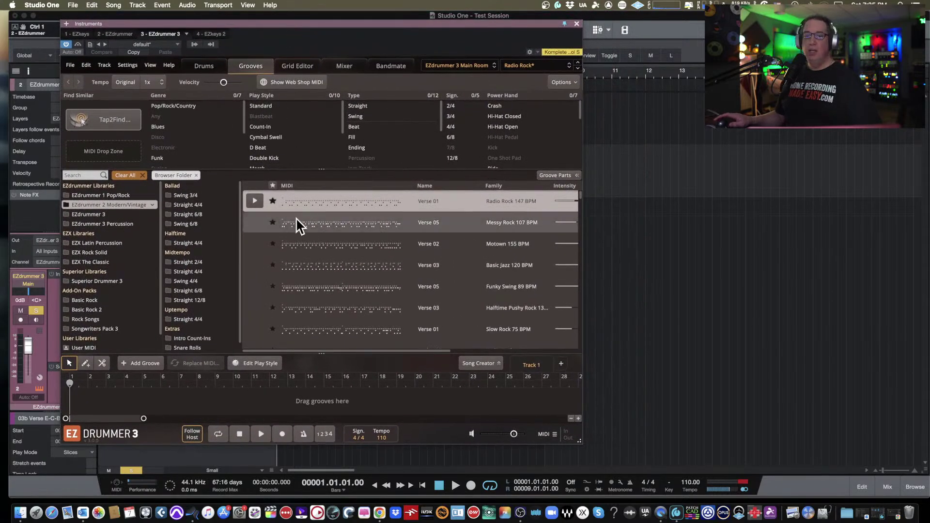
left_click(112, 195)
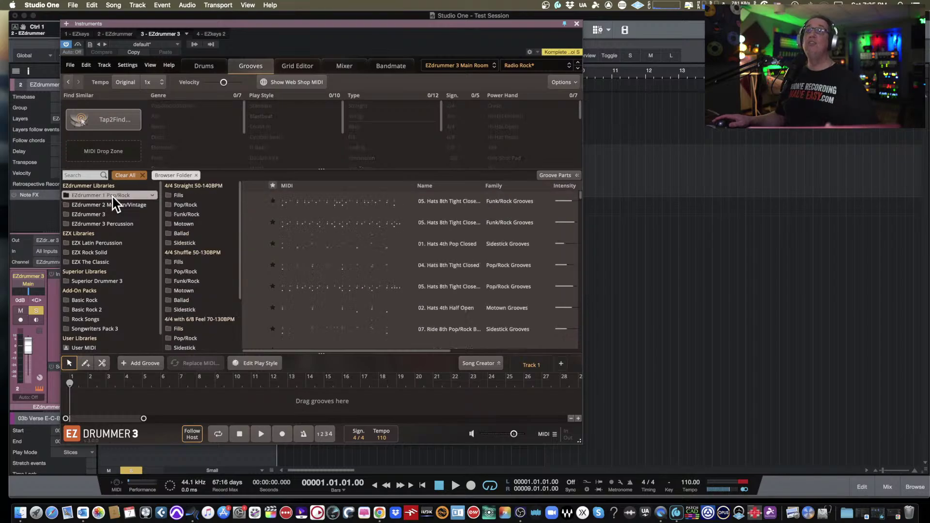
left_click(189, 205)
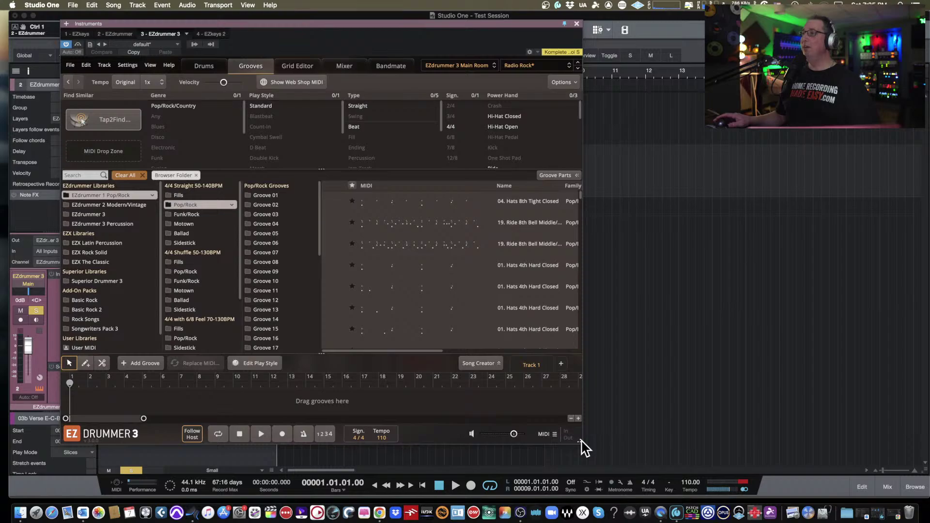
left_click_drag(580, 442, 754, 443)
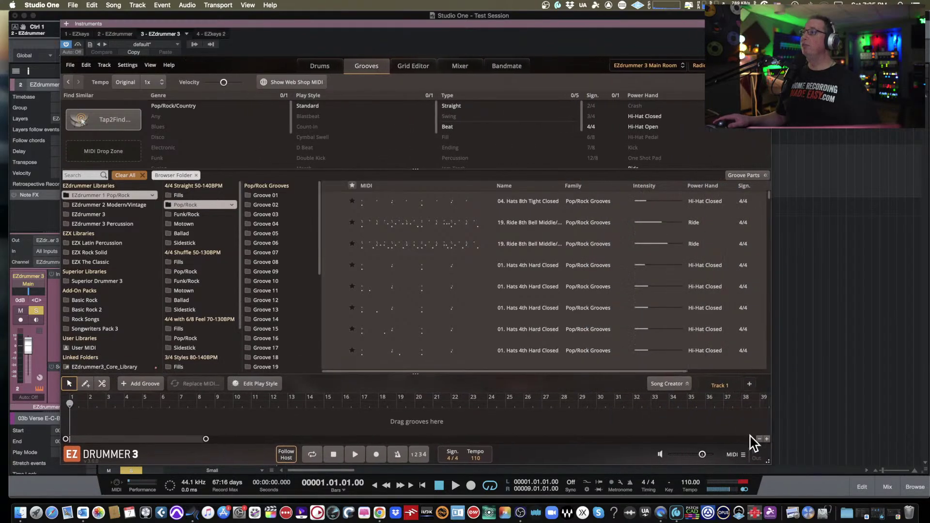
- Browse the EZdrummer 3 library's Pop/Rock/Singer-Songwriter Straight 4/4 grooves to the Moving in 16ths 104 BPM intros
left_click(93, 215)
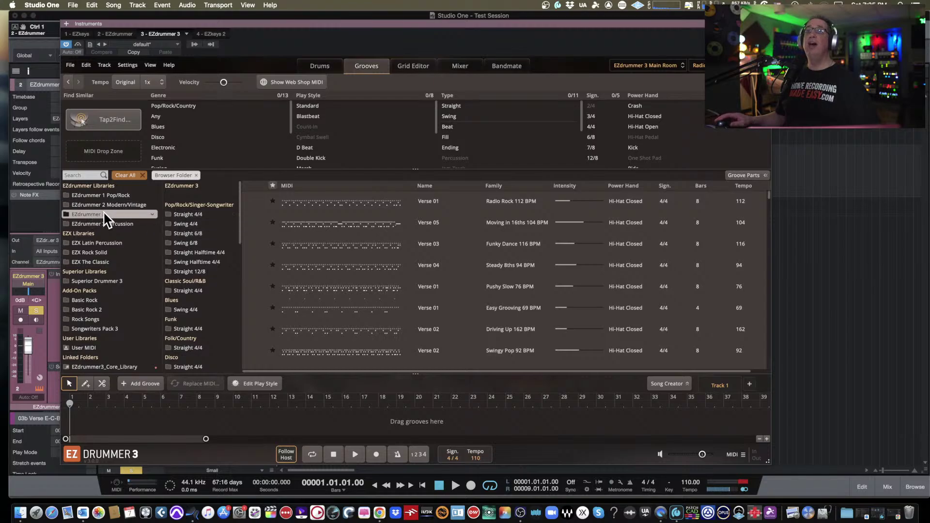
left_click(142, 176)
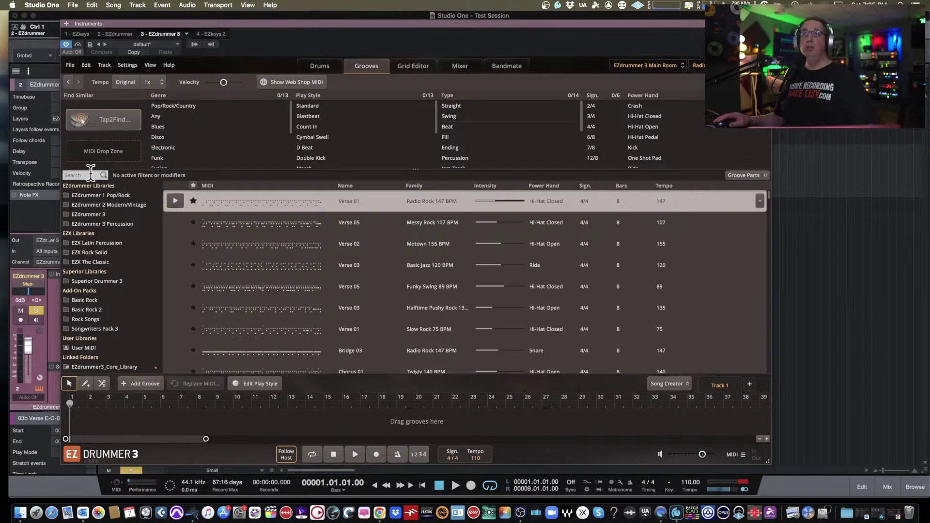
left_click(95, 214)
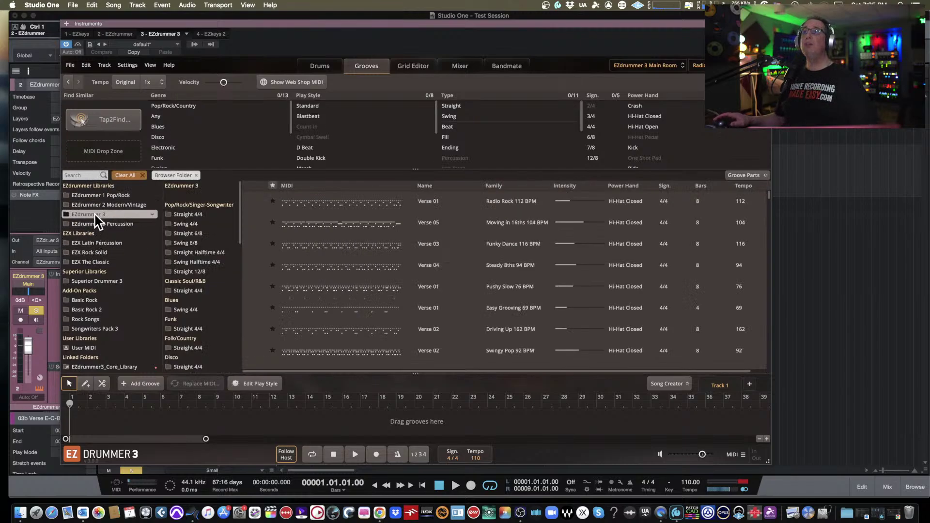
left_click(187, 215)
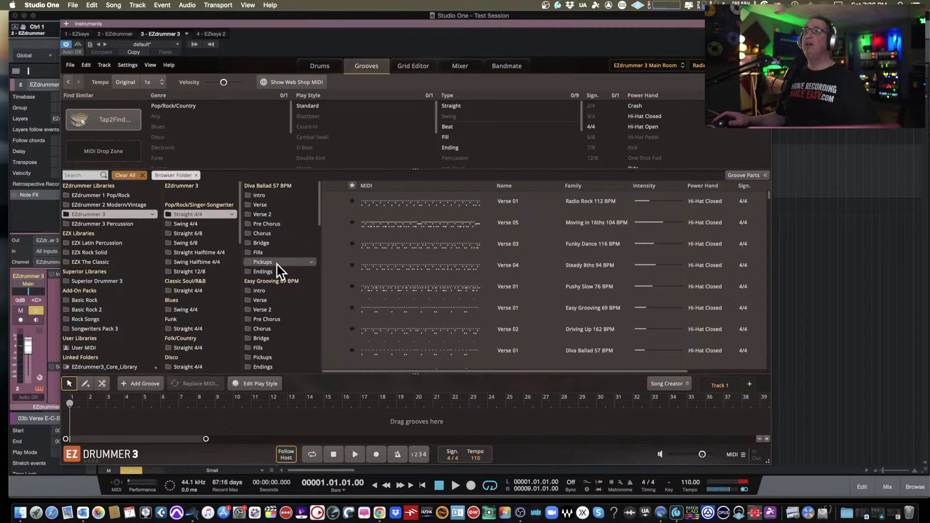
scroll(272, 286, "down", 5)
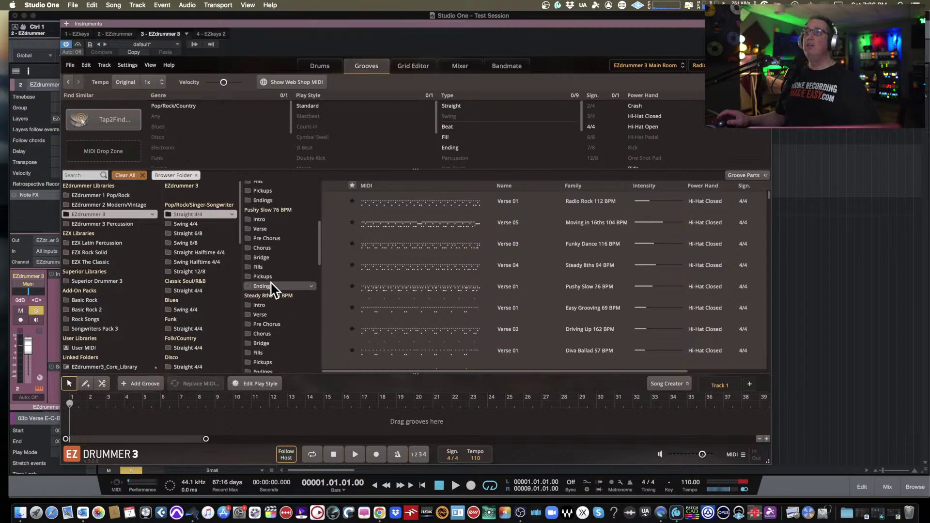
scroll(272, 289, "down", 6)
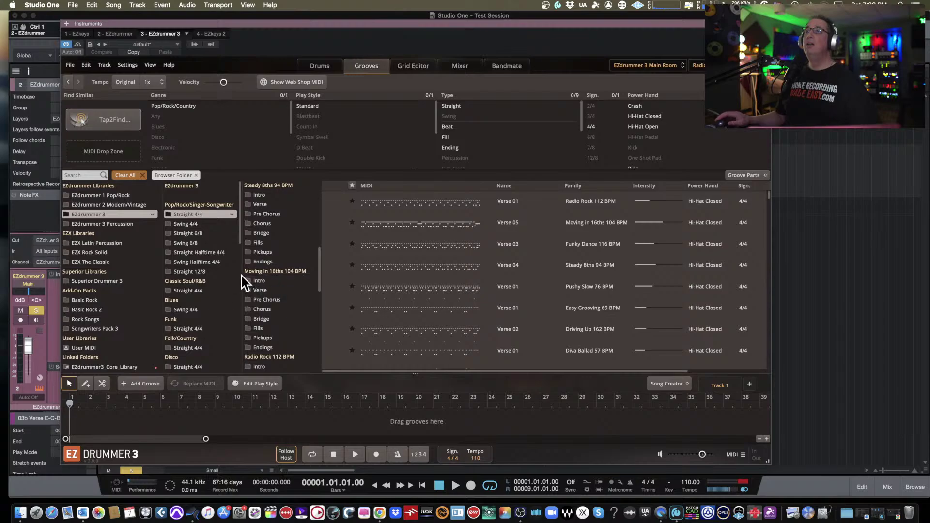
left_click(260, 281)
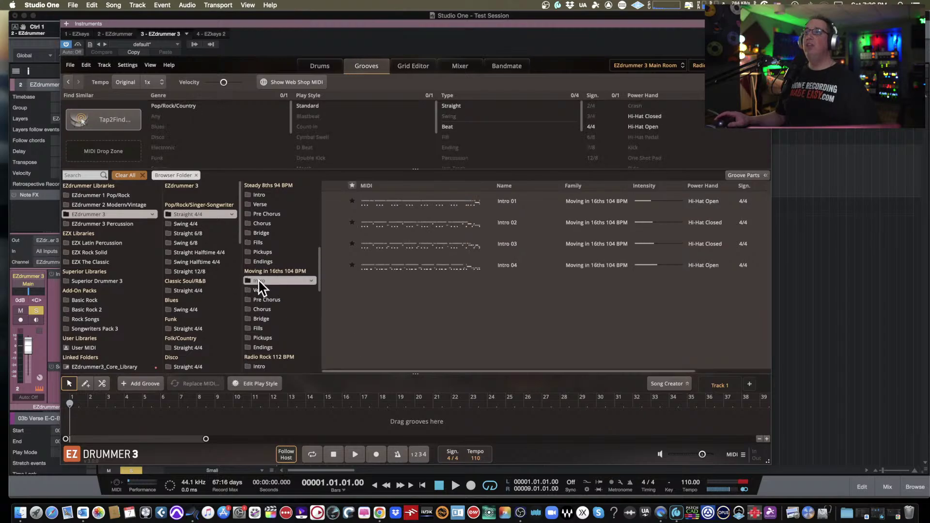
- Audition the grooves Intro 01 through Intro 04 from the Moving in 16ths 104 BPM family
left_click(336, 201)
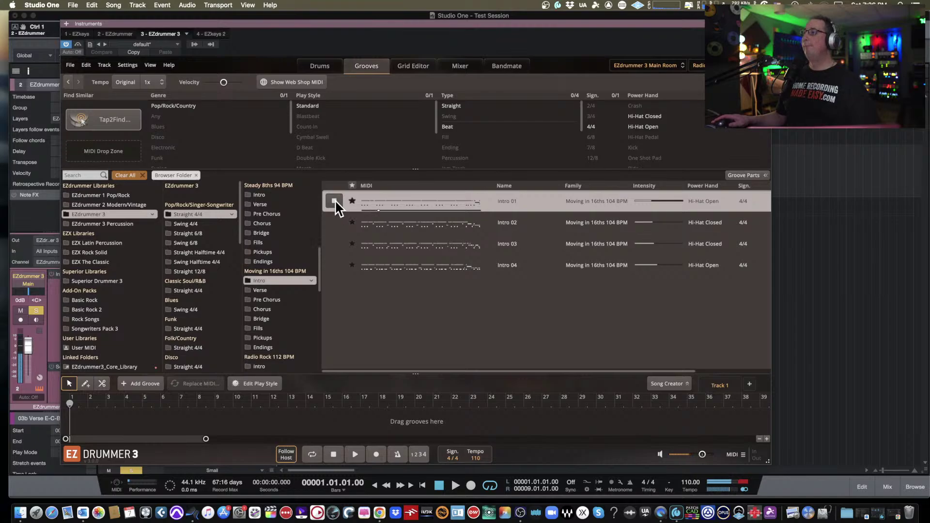
left_click(330, 222)
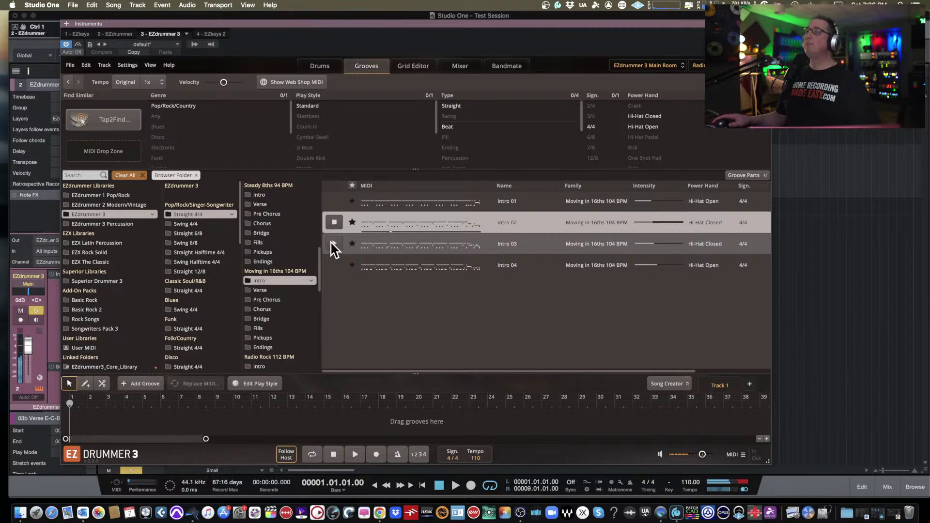
left_click(334, 243)
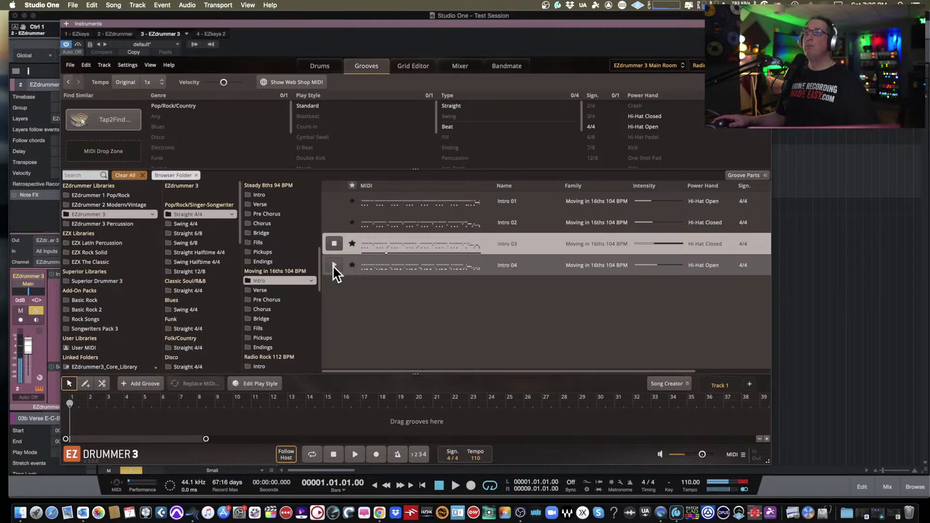
left_click(334, 265)
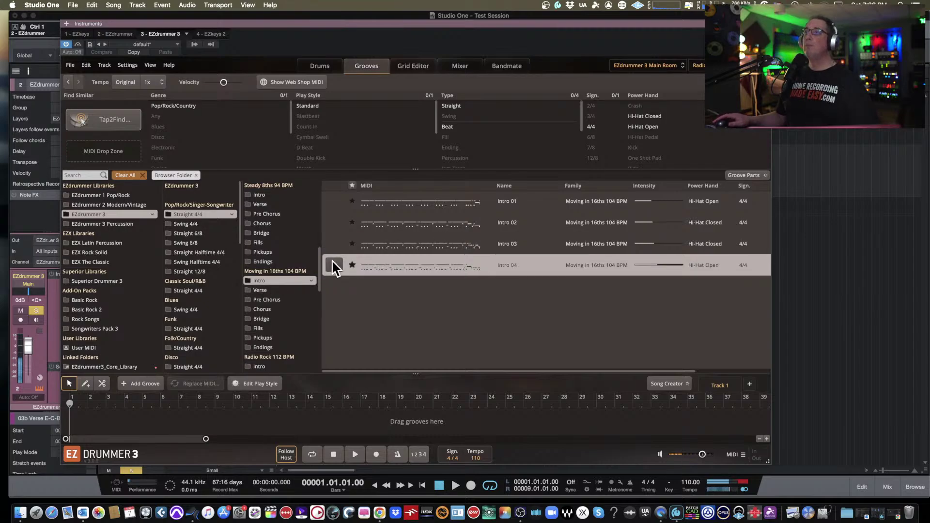
- Audition the groove Verse 01 from the Moving in 16ths 104 BPM family
left_click(266, 290)
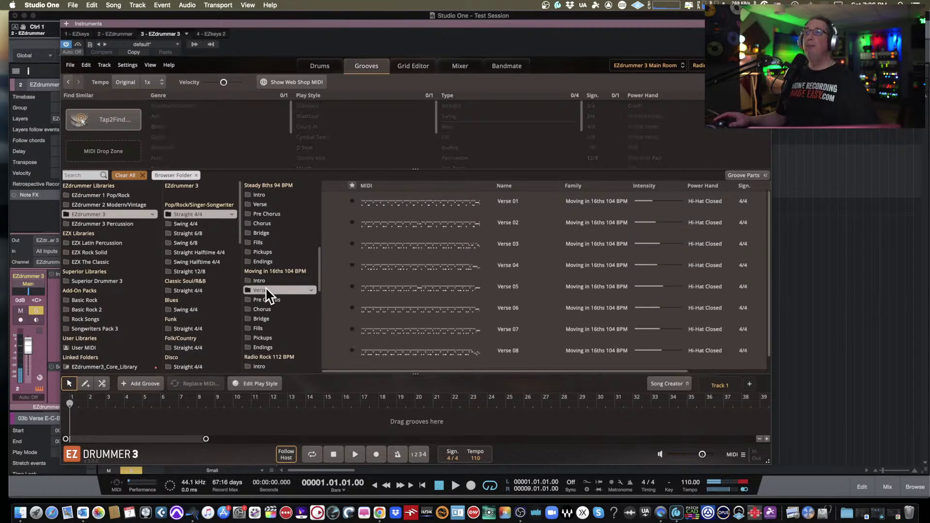
left_click(335, 201)
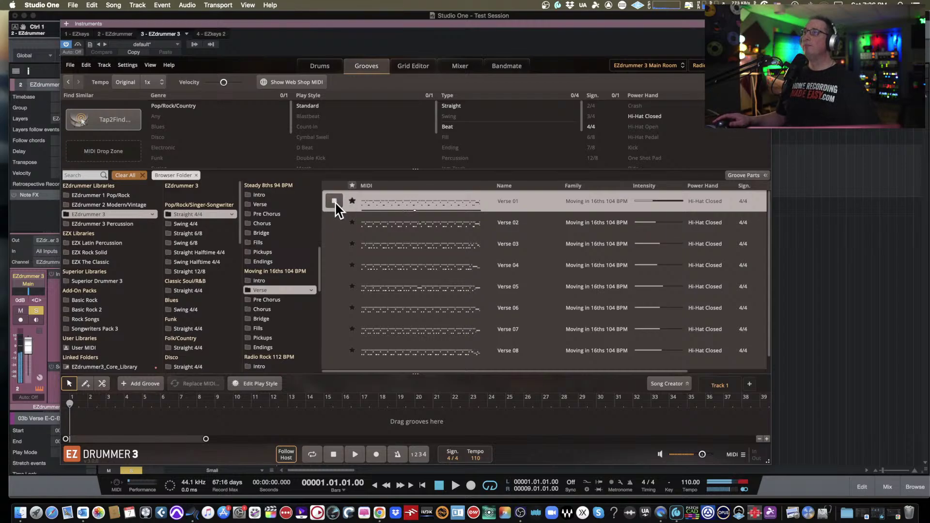
left_click(336, 201)
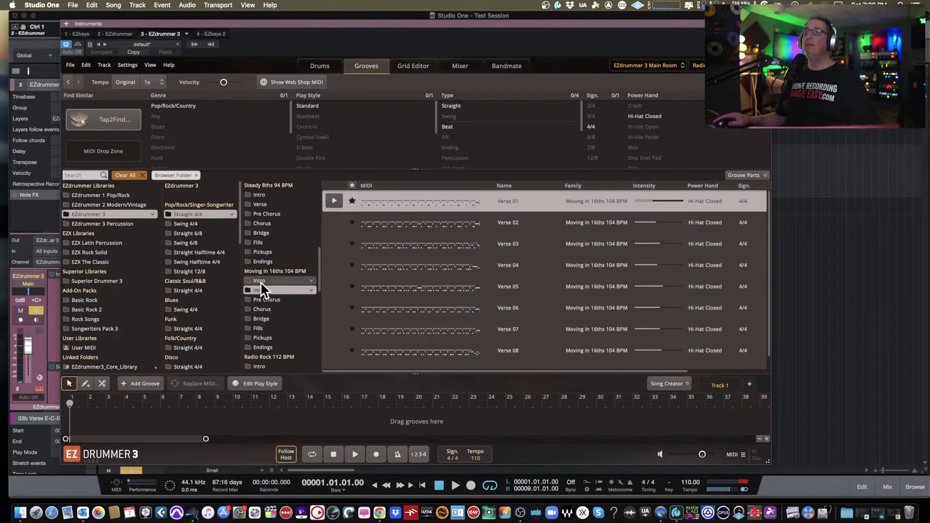
- Audition Intro 01 from the Moving in 16ths 104 BPM family and place it on the song track at bar 1
left_click(260, 281)
left_click(334, 202)
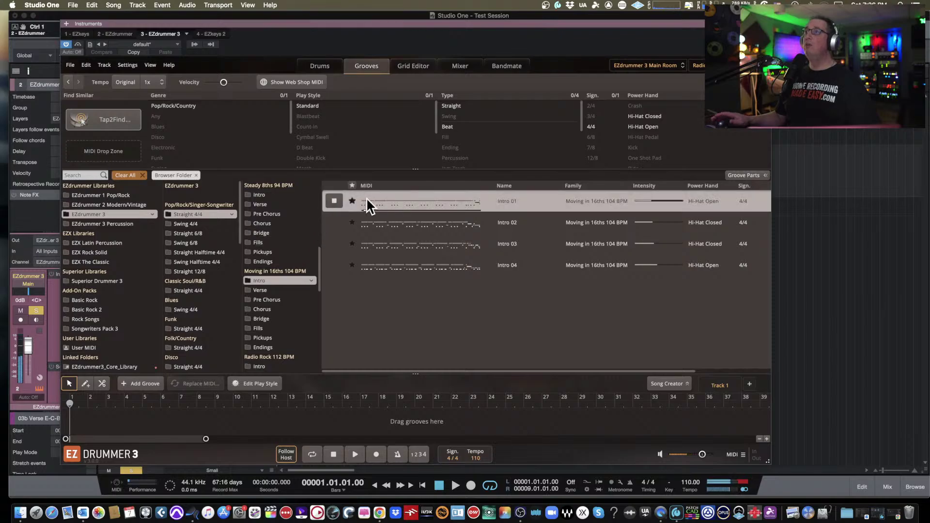
left_click(334, 200)
left_click_drag(378, 200, 70, 415)
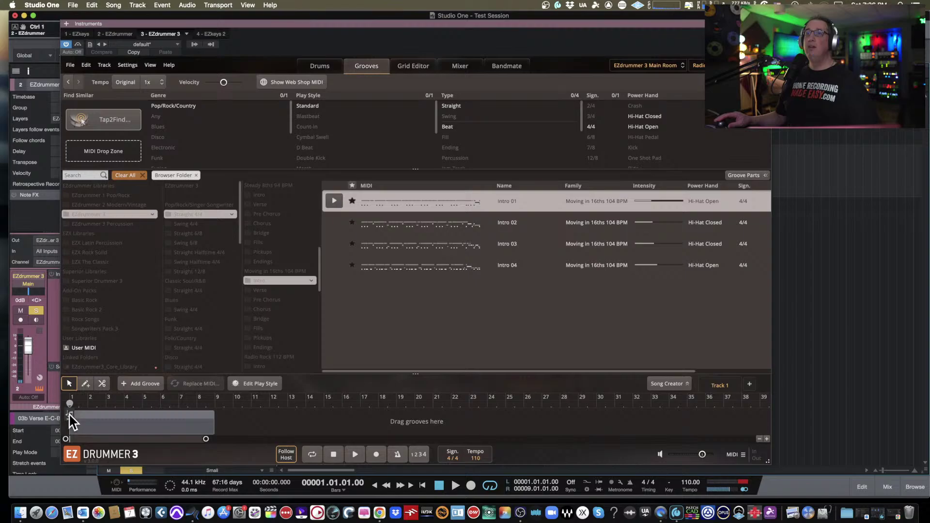
- Audition Verse 01 from the same family and place it directly after the Intro block, at bar 9
left_click(262, 290)
left_click(336, 201)
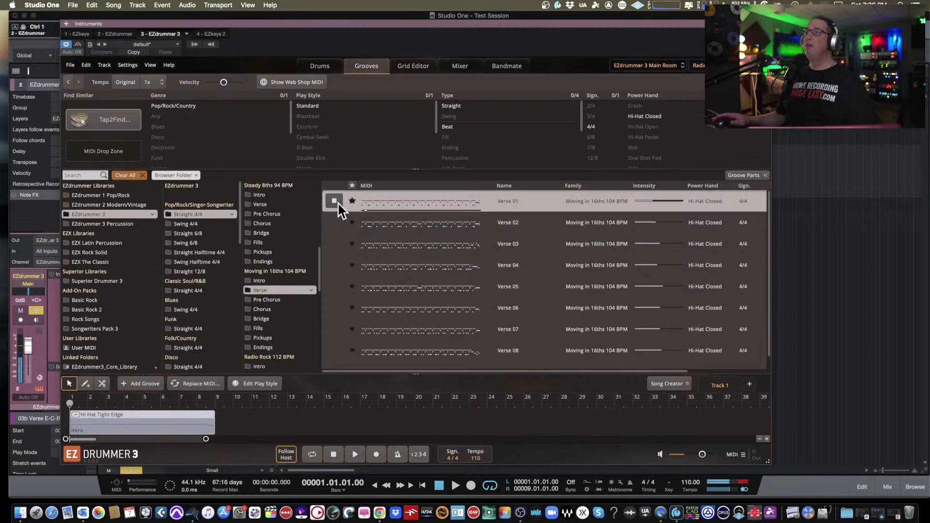
left_click(334, 200)
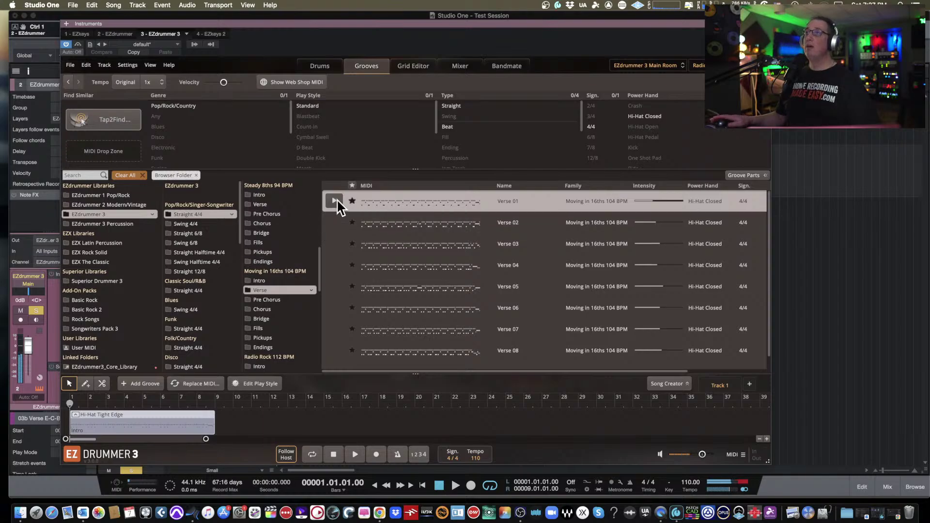
left_click_drag(368, 199, 217, 410)
- Audition Pre Chorus 01 from the same family and place it directly after the Verse block, at bar 17
left_click(256, 300)
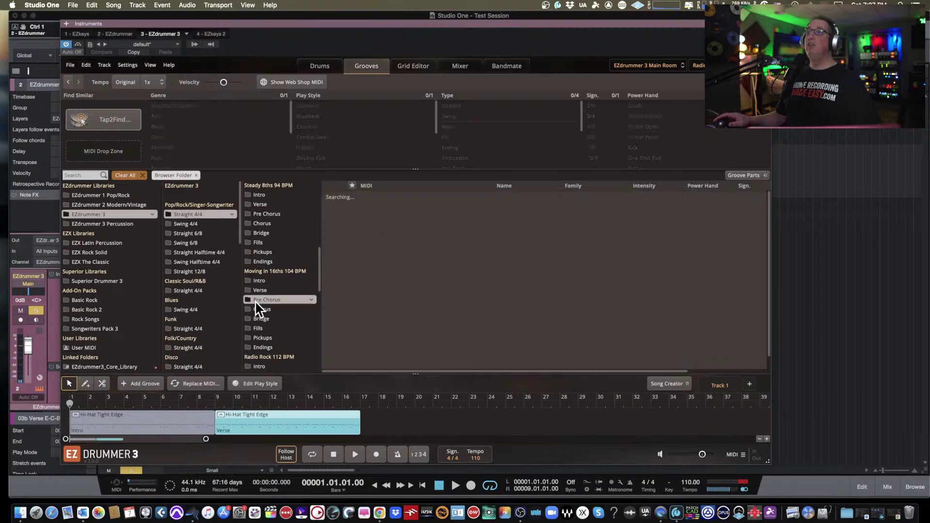
left_click(334, 200)
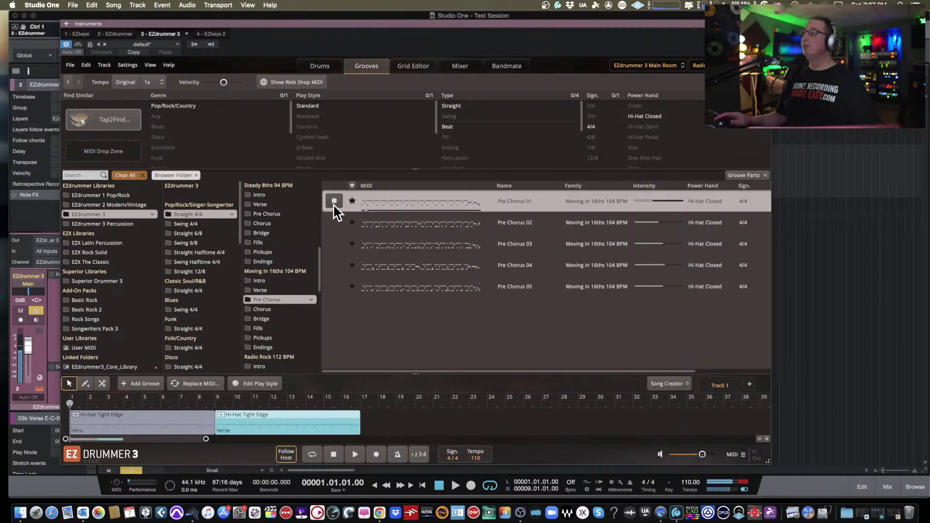
left_click(334, 202)
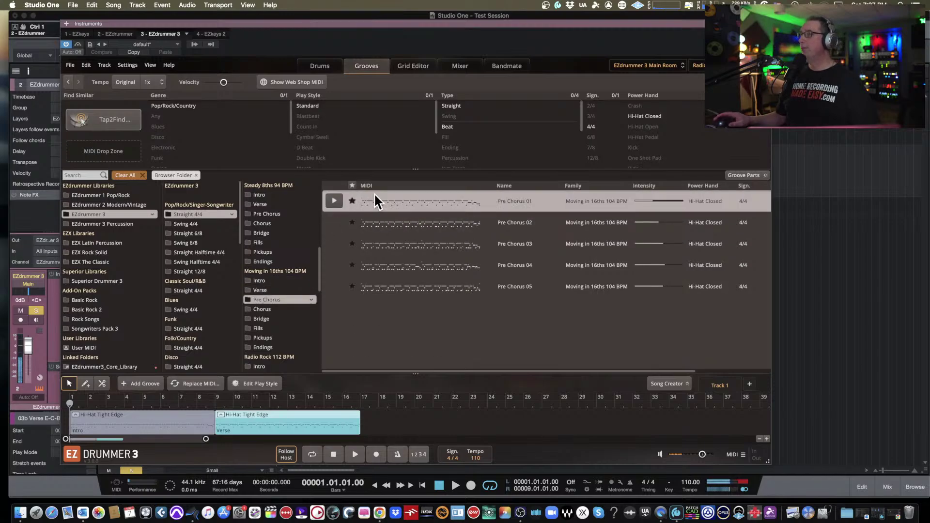
left_click_drag(387, 208, 361, 411)
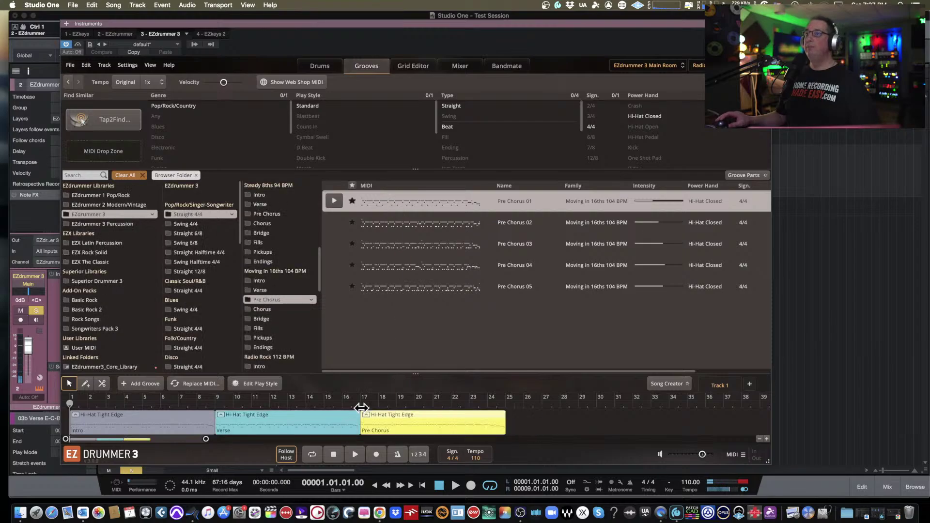
- Audition Chorus 01 from the same family and place it directly after the Pre Chorus block, at bar 25
left_click(271, 310)
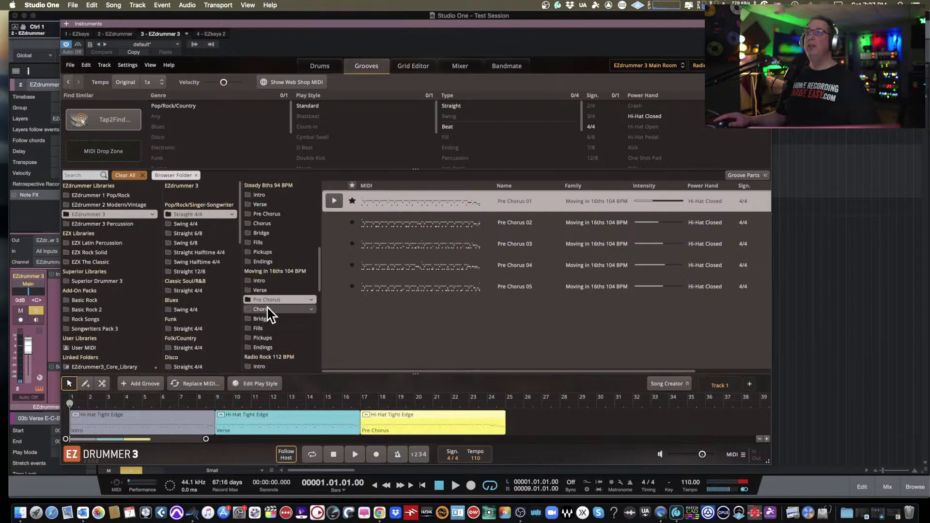
left_click(335, 201)
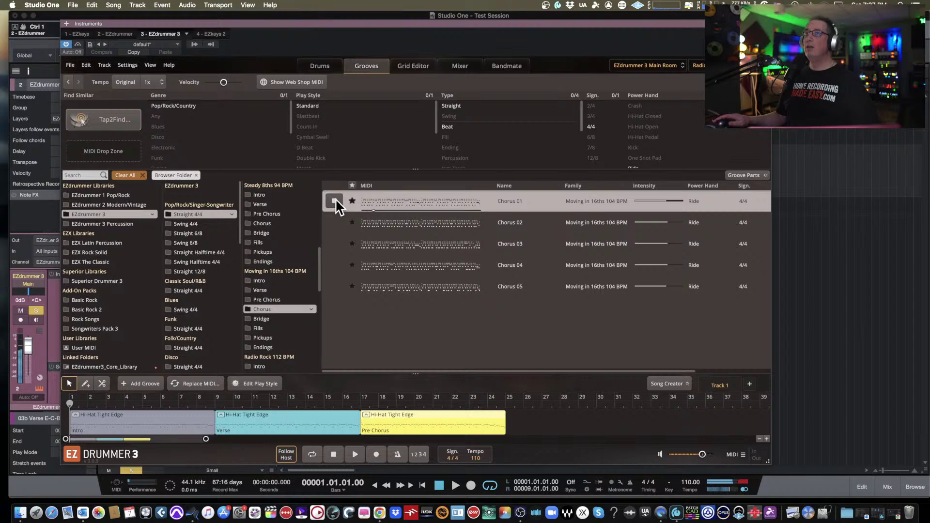
left_click(335, 202)
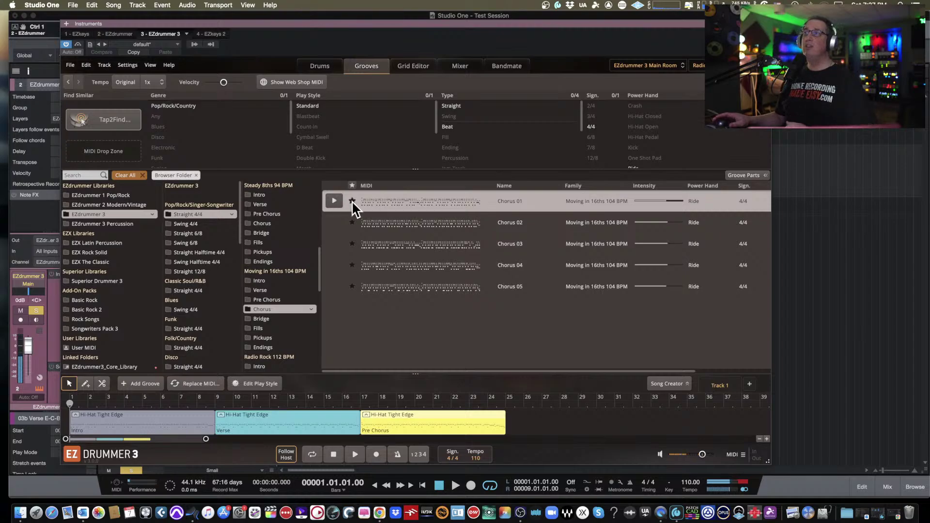
left_click_drag(377, 199, 504, 414)
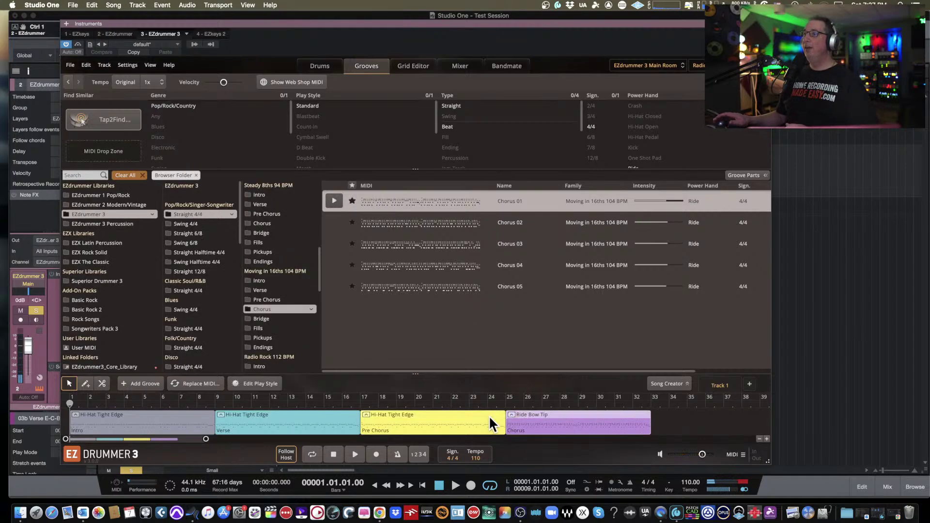
- Play the arrangement from the beginning of the Intro and stop EZdrummer's playback
left_click(354, 456)
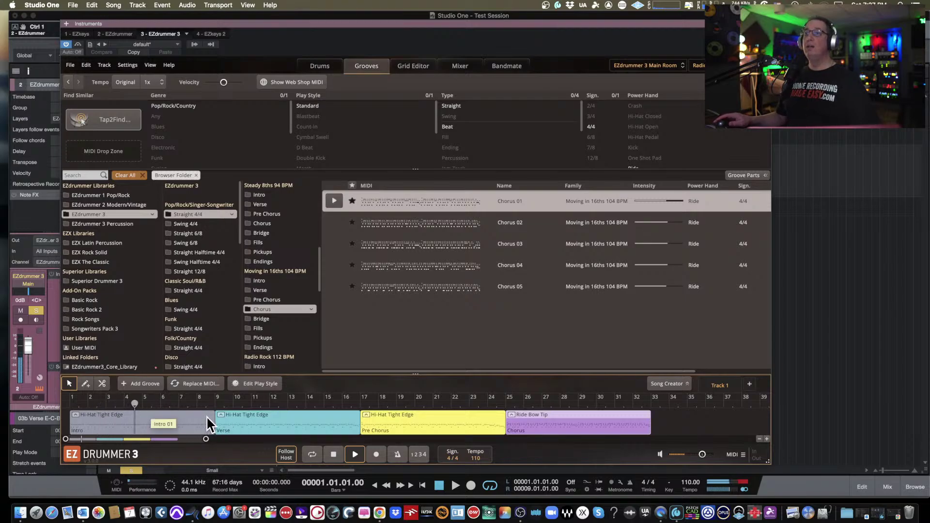
key("space")
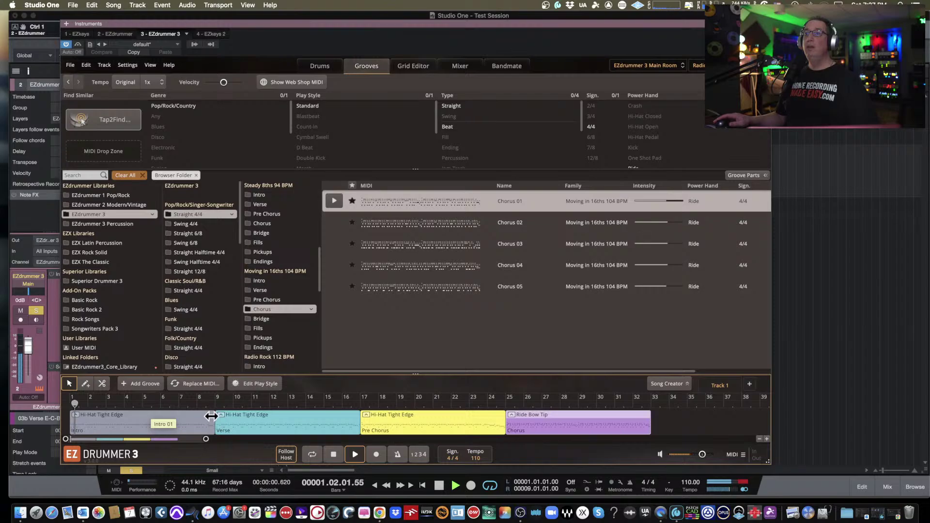
left_click(331, 454)
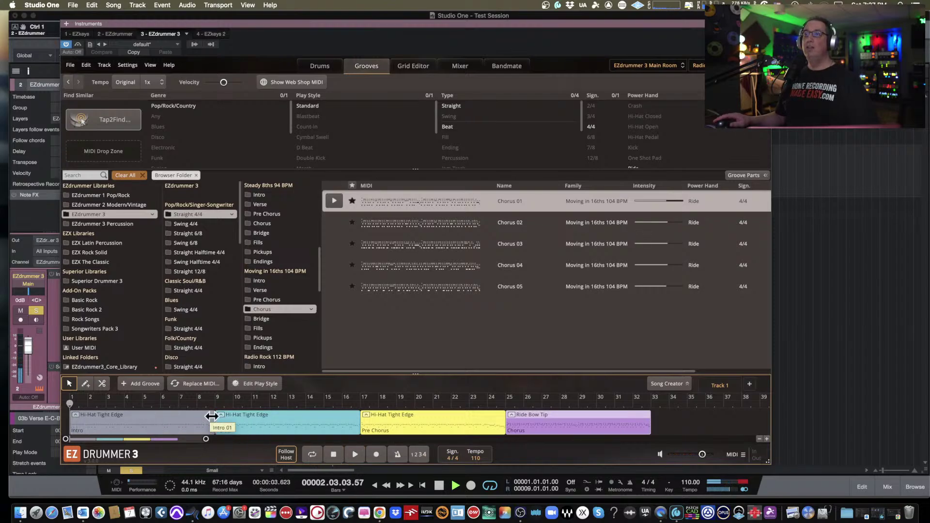
- Shorten the Intro block to three bars and move Verse, Pre Chorus and Chorus earlier to bars 4, 12 and 20, closing the gaps
left_click_drag(214, 416, 128, 417)
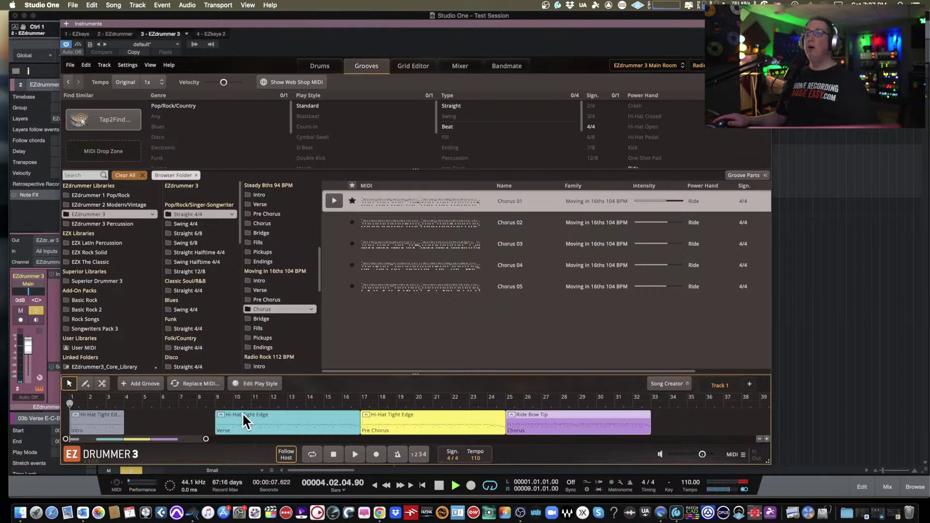
left_click_drag(242, 413, 151, 411)
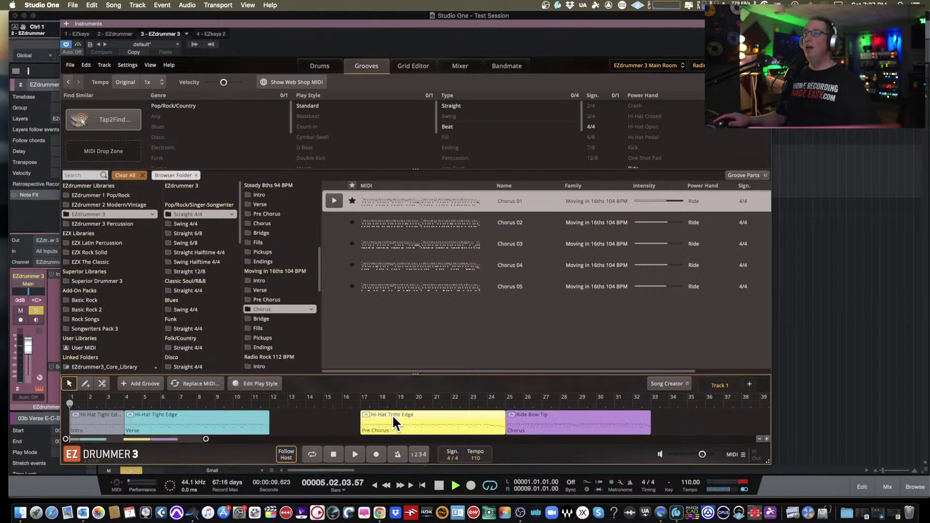
left_click_drag(391, 415, 304, 412)
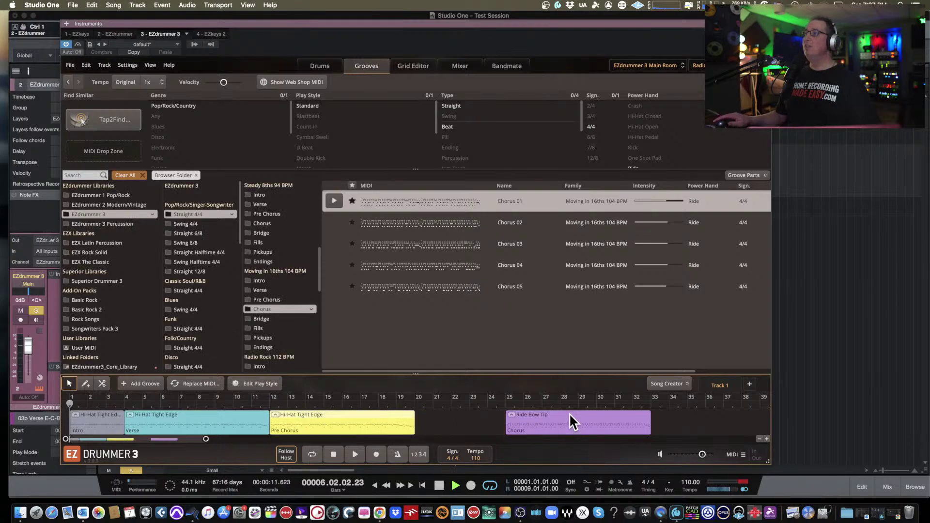
left_click_drag(569, 414, 478, 412)
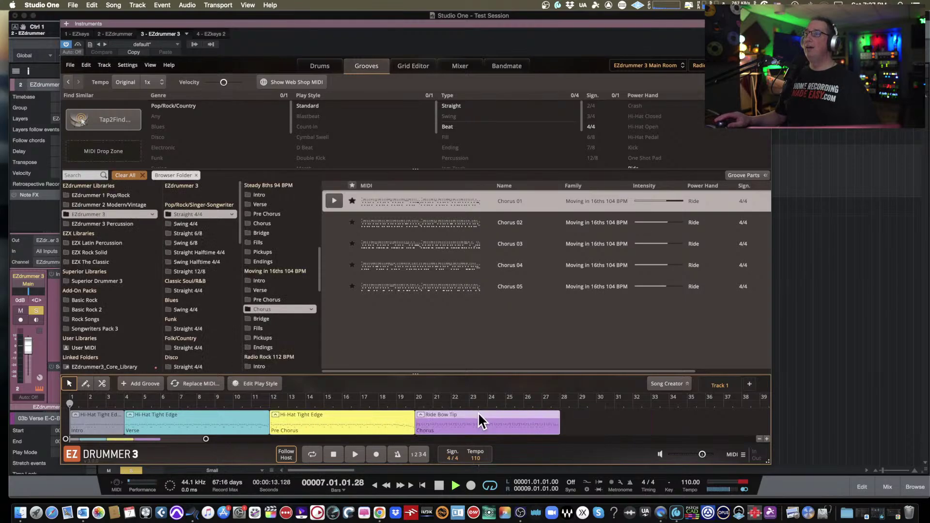
- Play the shortened arrangement while looking through the Open and Roomy drum presets, and stop playback
left_click(355, 455)
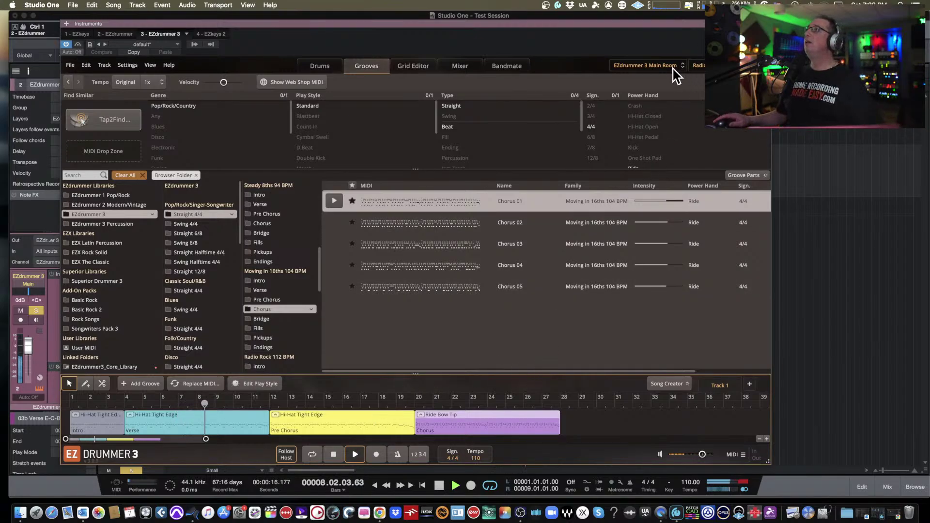
left_click(698, 65)
mouse_move(700, 106)
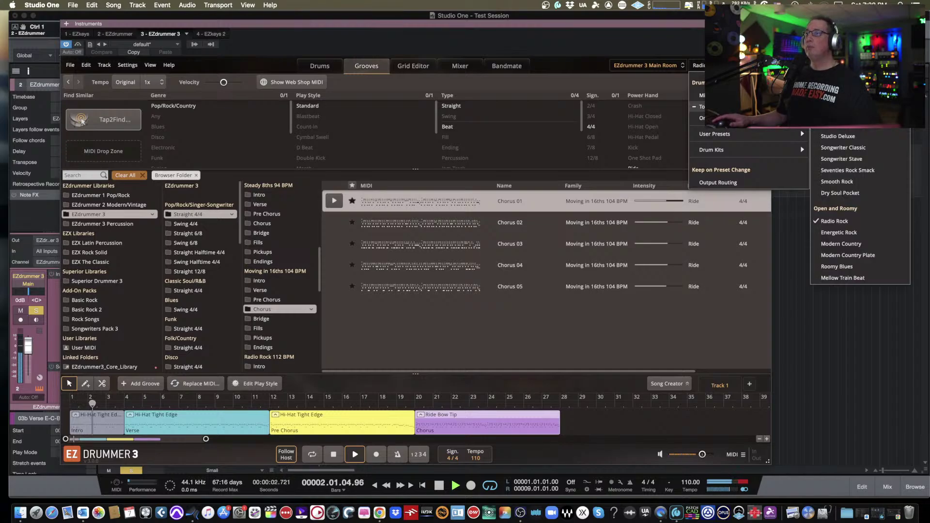
left_click(334, 455)
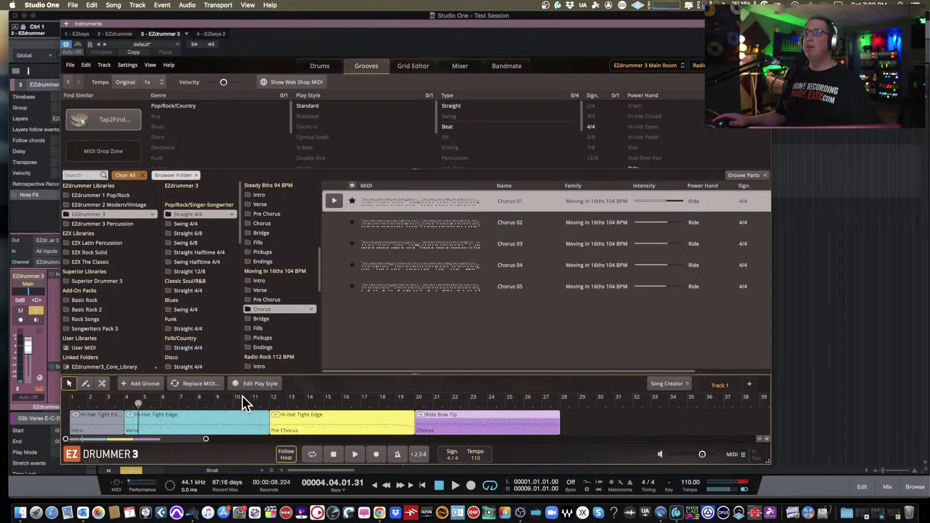
- Play the arrangement from within the Verse, switch the drum preset to Energetic Rock during playback, and stop
left_click(160, 400)
left_click(252, 420)
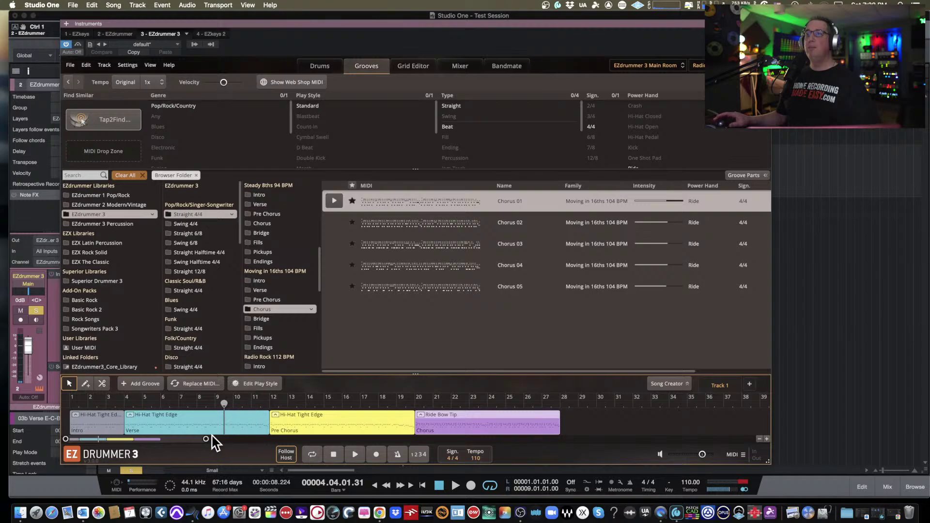
left_click_drag(207, 440, 300, 439)
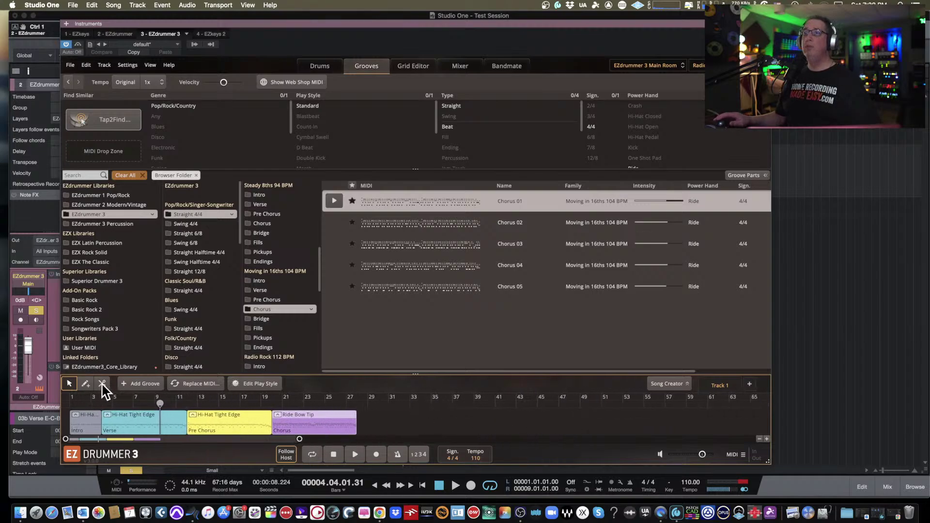
mouse_move(107, 421)
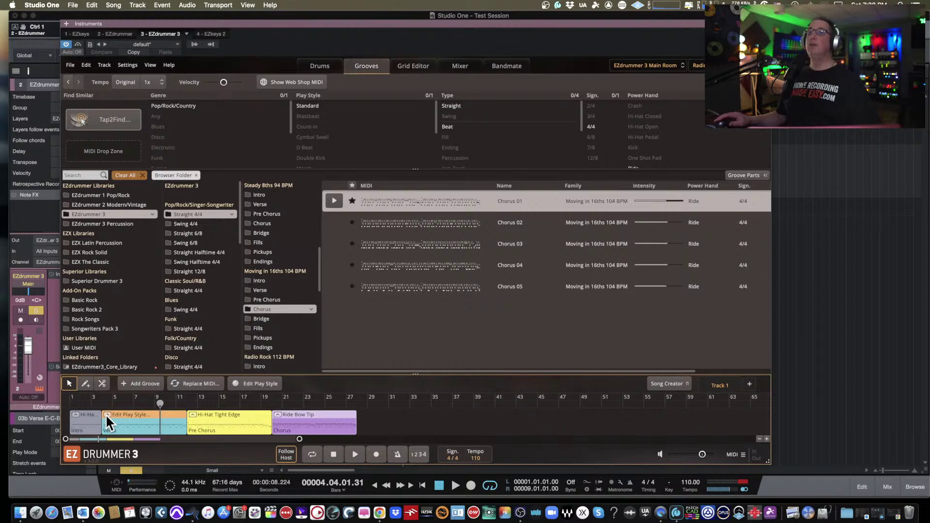
left_click(356, 456)
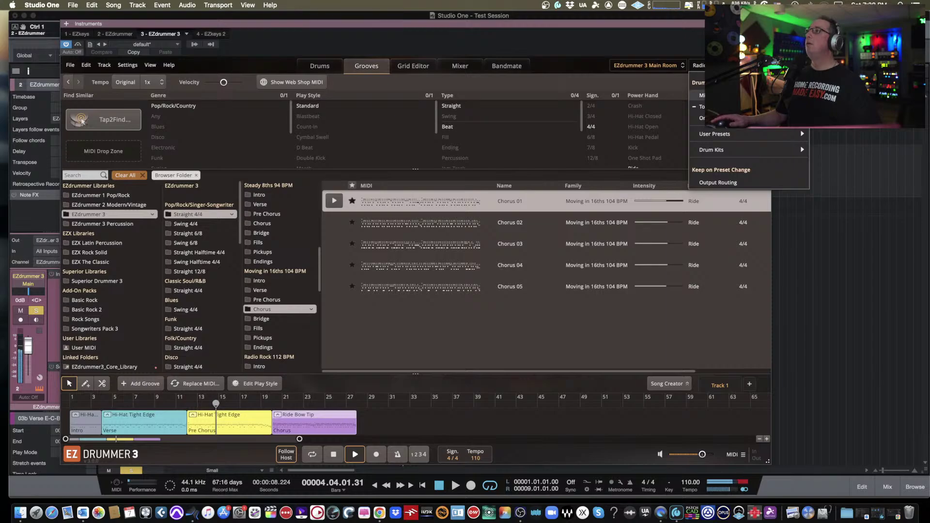
mouse_move(708, 95)
left_click(838, 242)
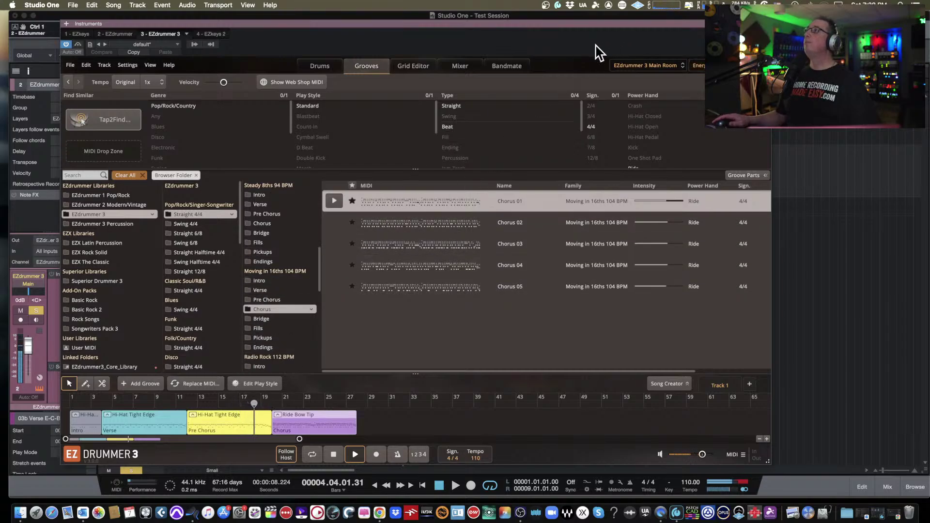
left_click(335, 455)
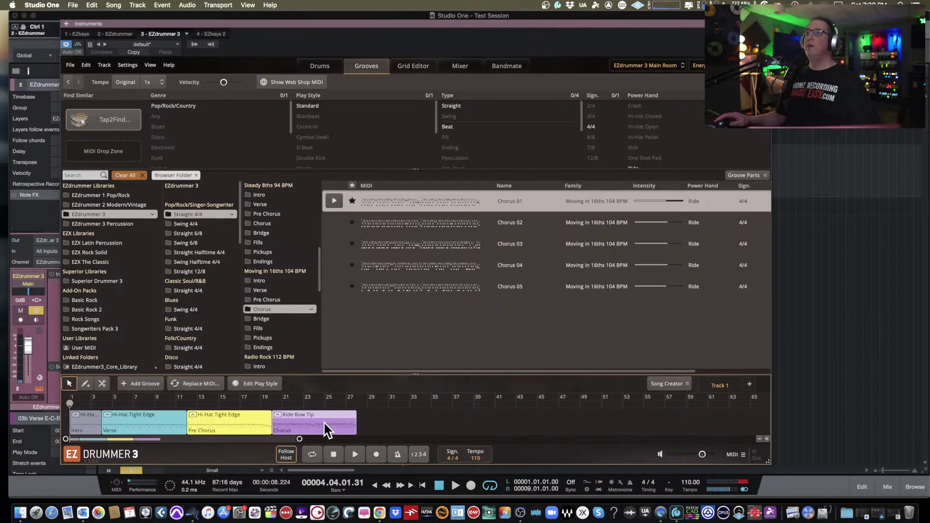
- Turn on looping across the whole arrangement, from the Intro to the end of the Chorus
left_click(310, 454)
left_click(311, 453)
left_click(310, 453)
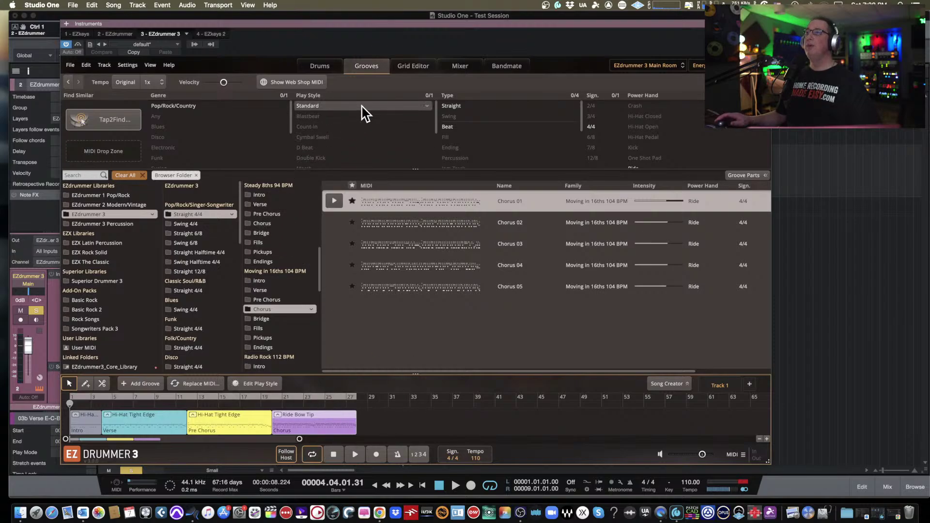
- Show the drum kit and load the Modern Country preset from the Open and Roomy group
left_click(333, 71)
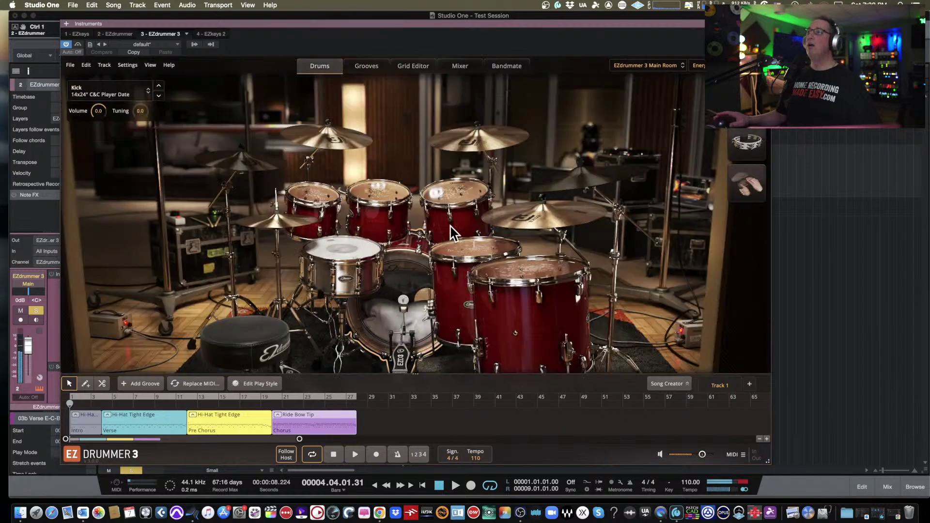
left_click(700, 65)
mouse_move(707, 118)
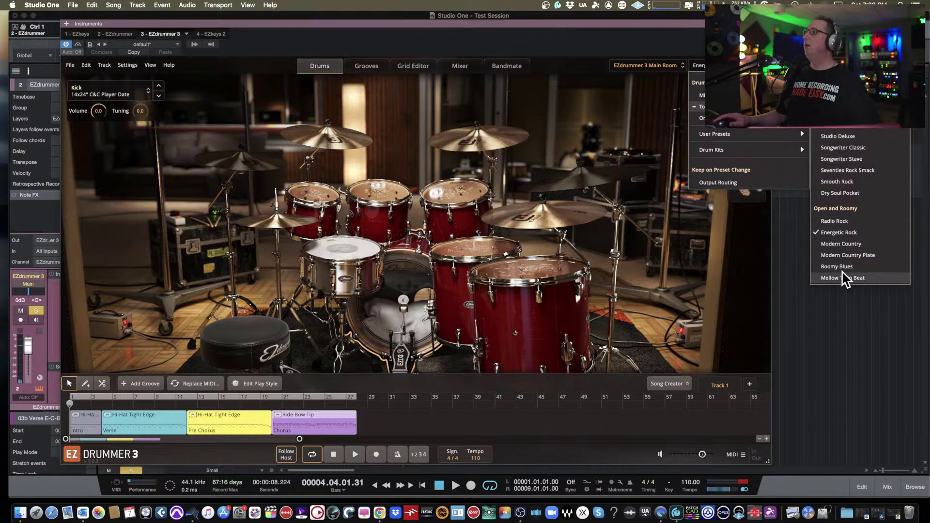
left_click(840, 243)
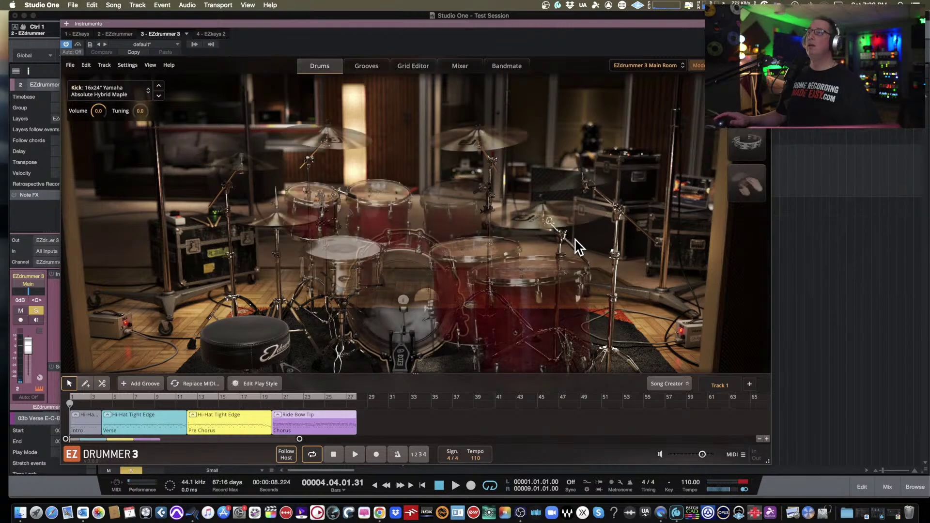
- Audition the snare, and switch the drum library to EZdrummer 3 Bright Room while the looped arrangement plays
left_click(357, 253)
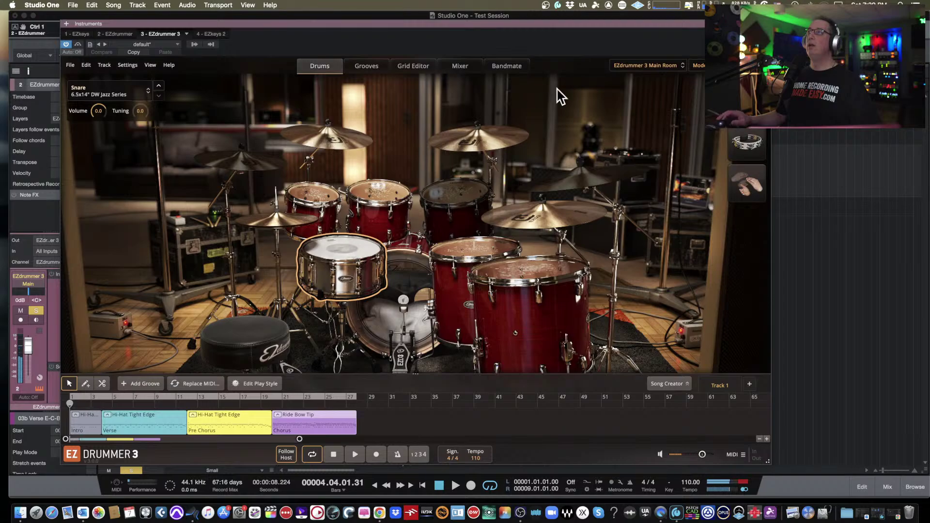
left_click(355, 456)
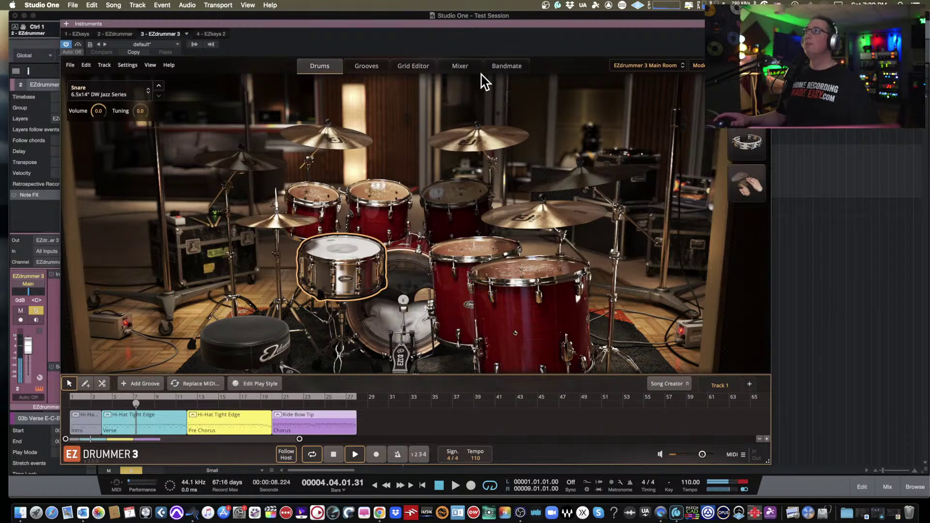
left_click(700, 66)
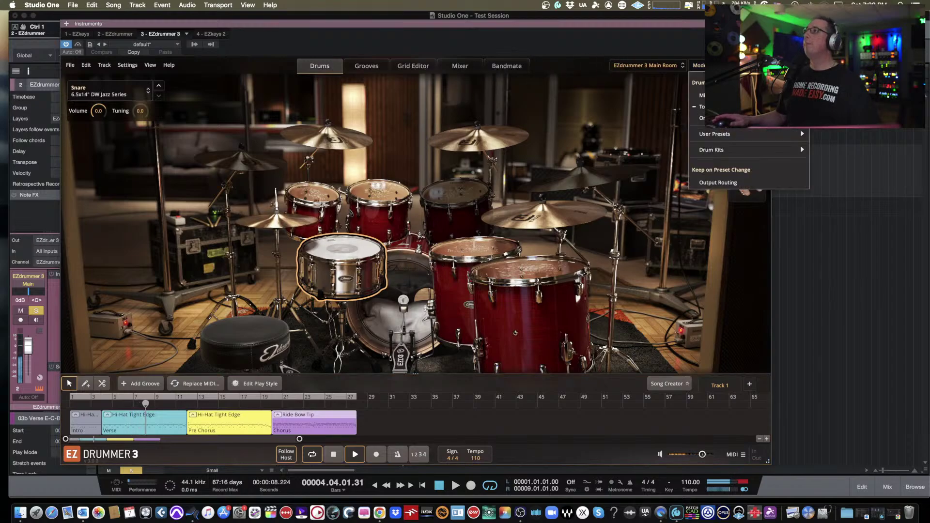
left_click(668, 50)
left_click(673, 65)
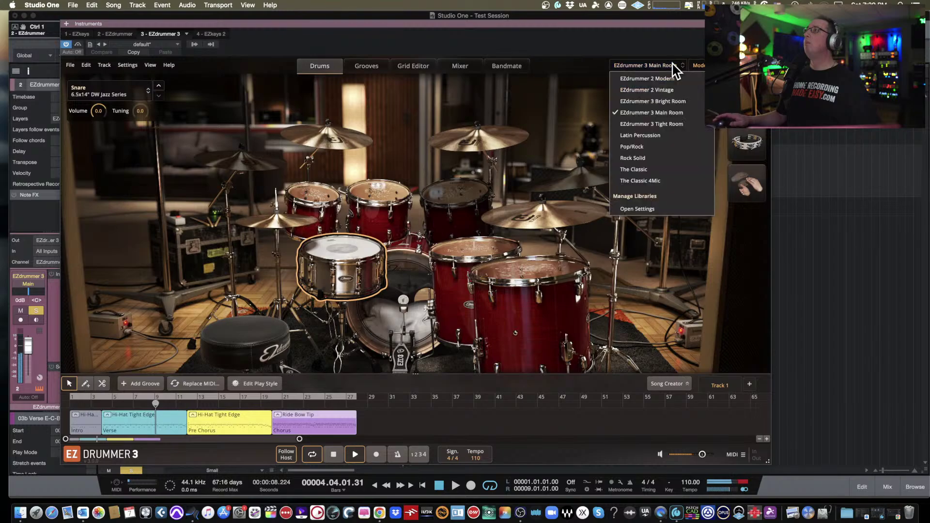
left_click(664, 102)
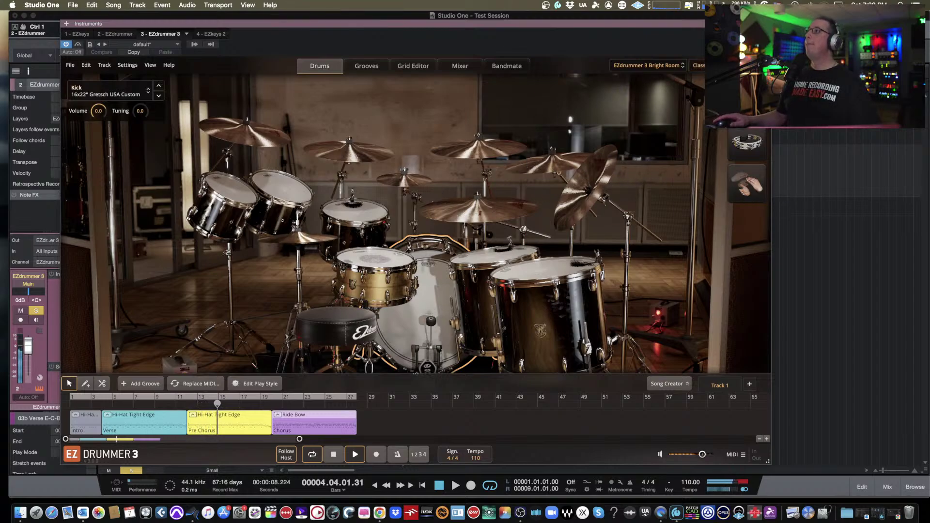
- Switch the drum library to EZdrummer 3 Tight Room during playback, and stop the arrangement
left_click(683, 67)
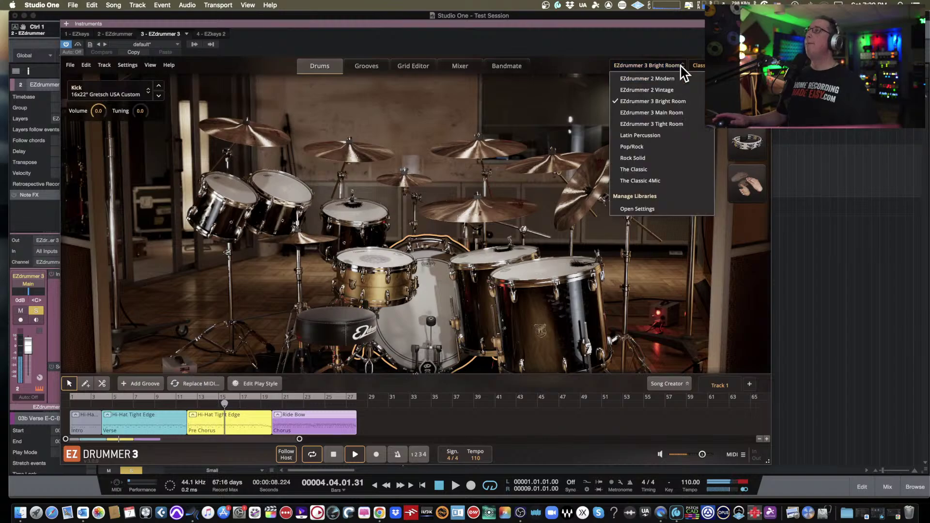
left_click(677, 124)
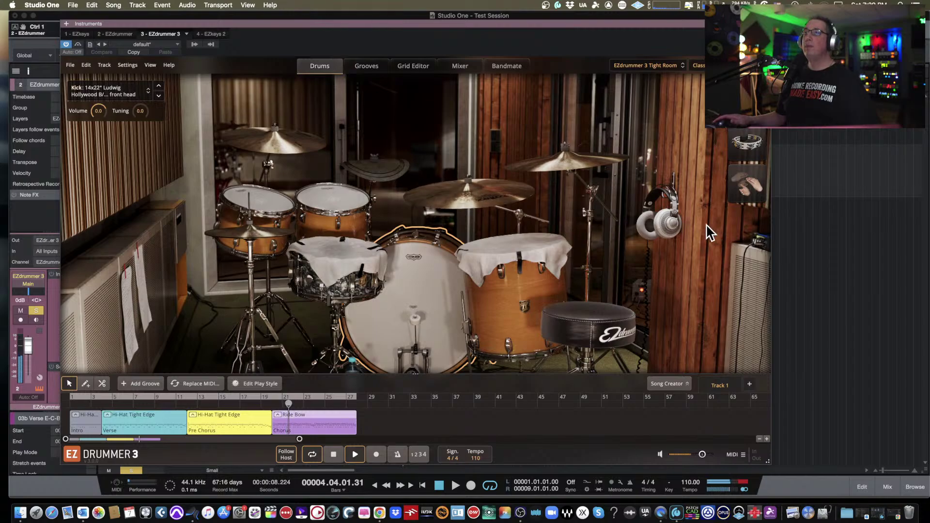
key("space")
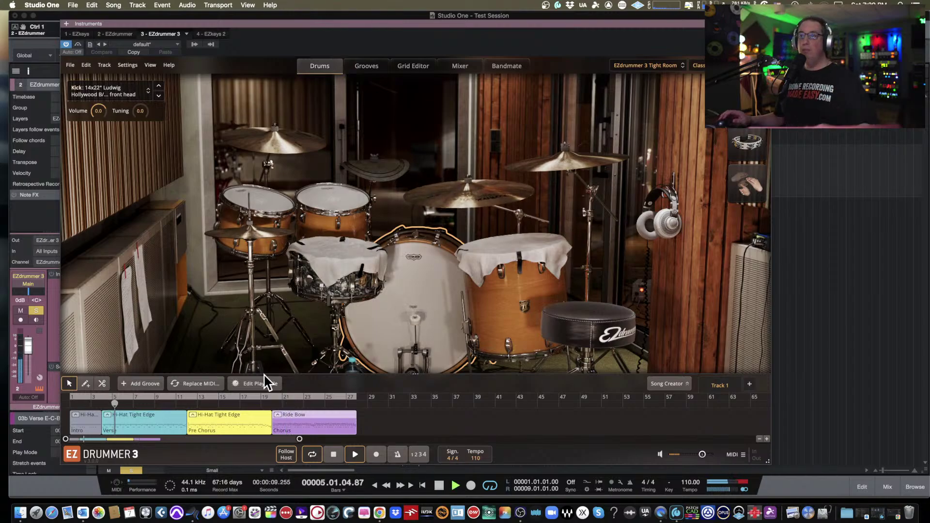
left_click(334, 455)
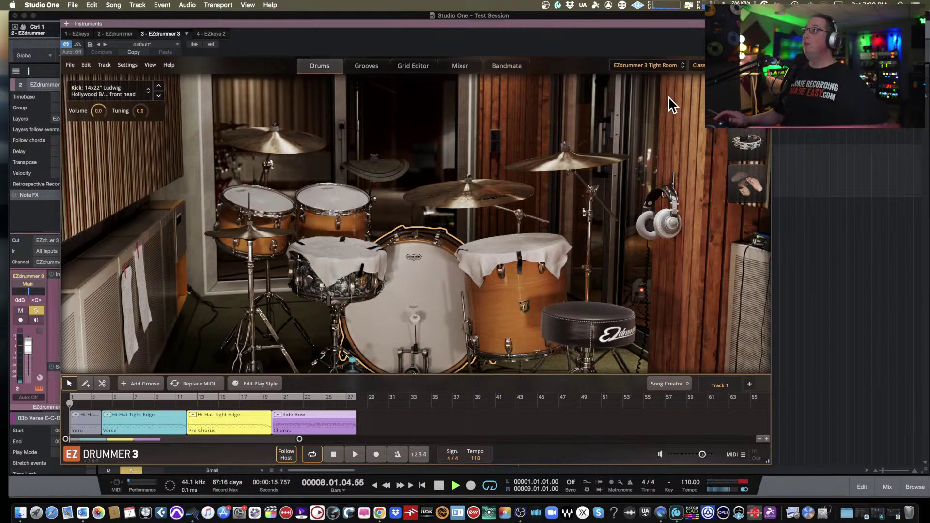
- Load the EZdrummer 3 Bright Room library and audition its snare and kick drum
left_click(659, 65)
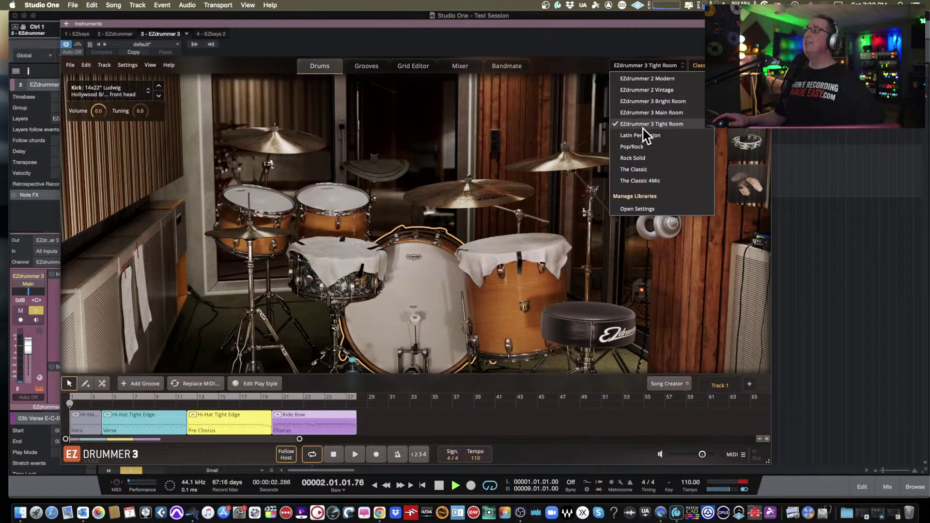
left_click(654, 101)
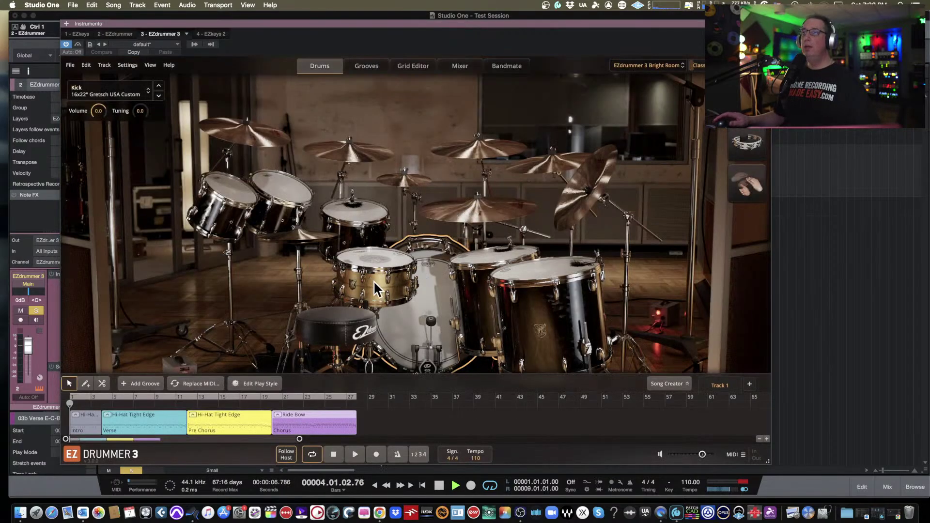
left_click(385, 275)
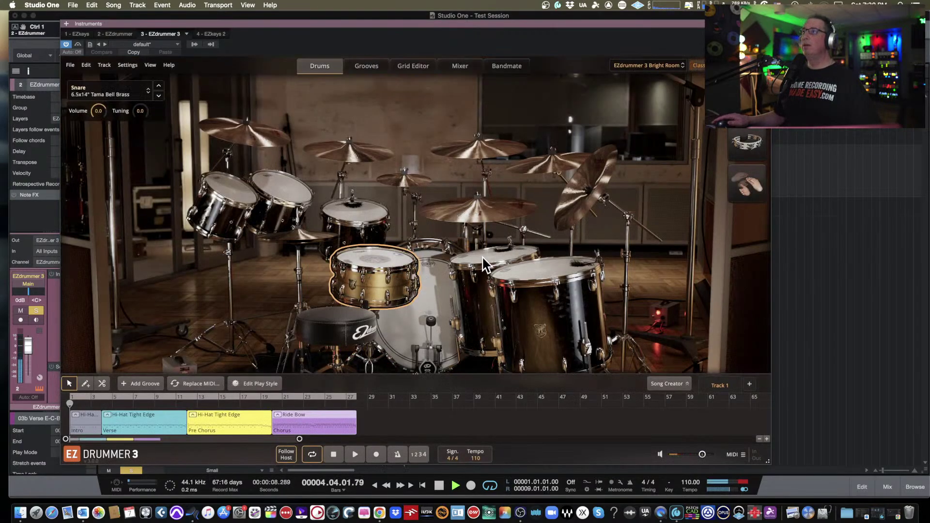
left_click(439, 296)
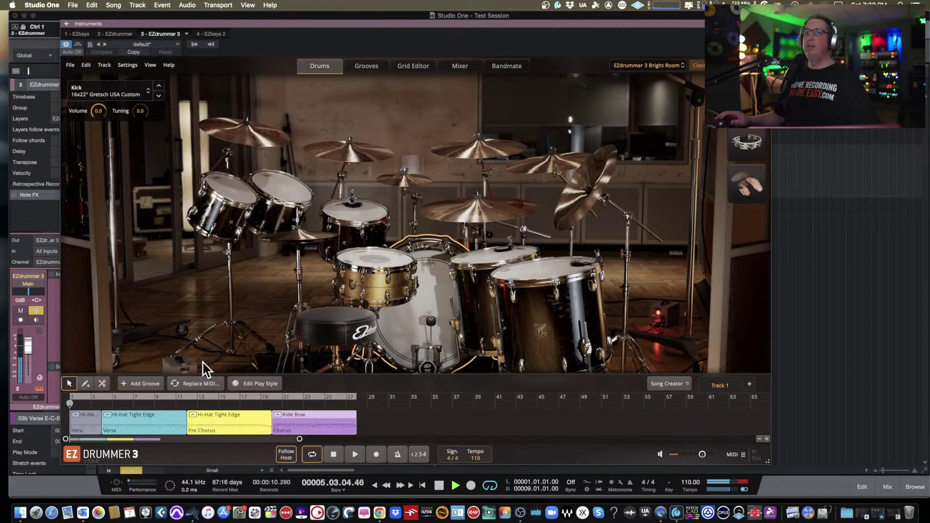
- Play the arrangement with the Bright Room kit while showing the groove browser, and stop the host playback
left_click(355, 454)
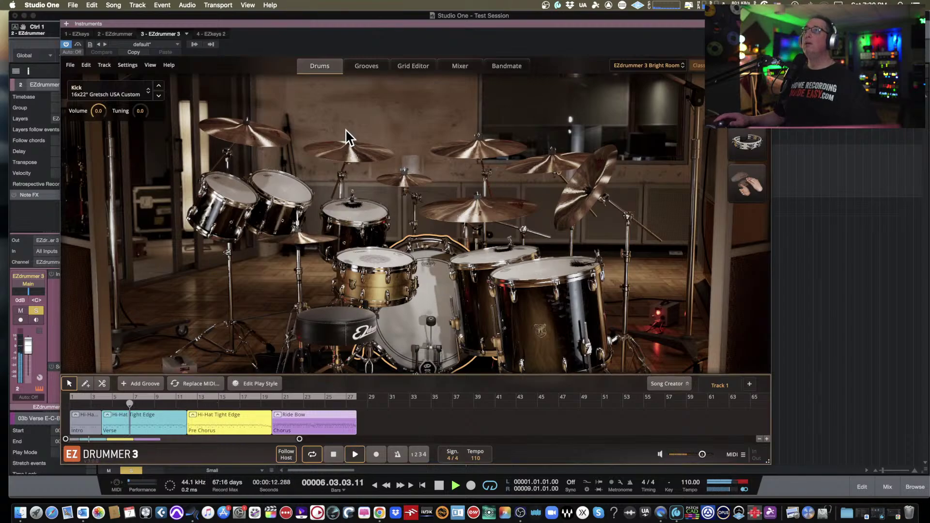
left_click(365, 67)
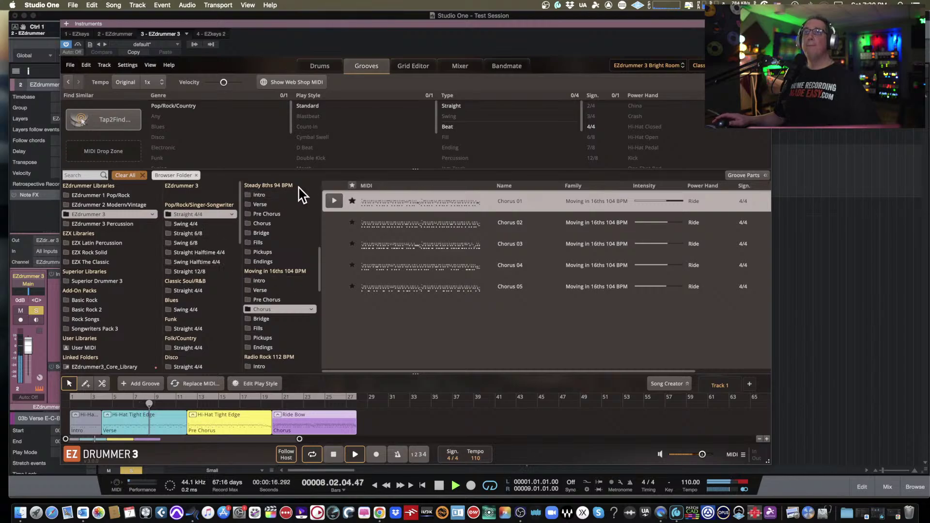
key("space")
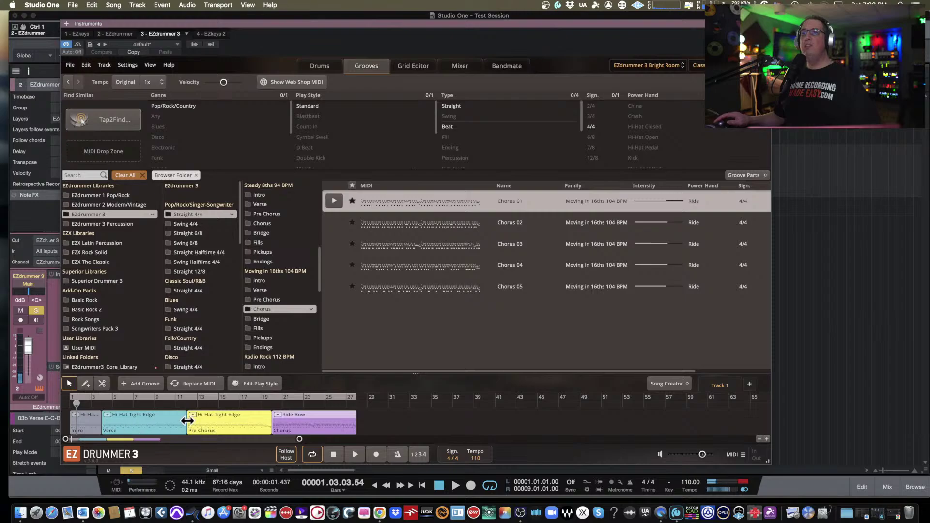
left_click(312, 454)
left_click(315, 451)
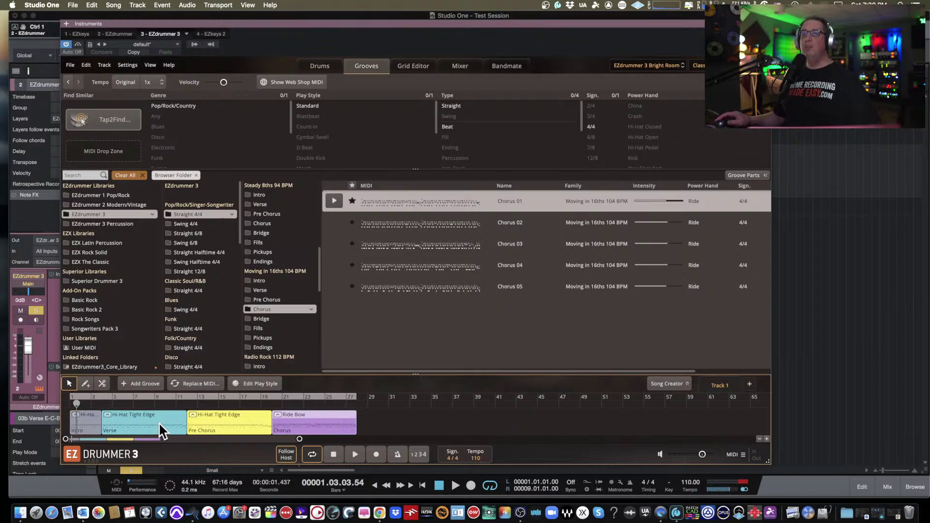
- Replay the looped arrangement, shift the plug-in window slightly up and to the left, and stop playback
left_click(357, 456)
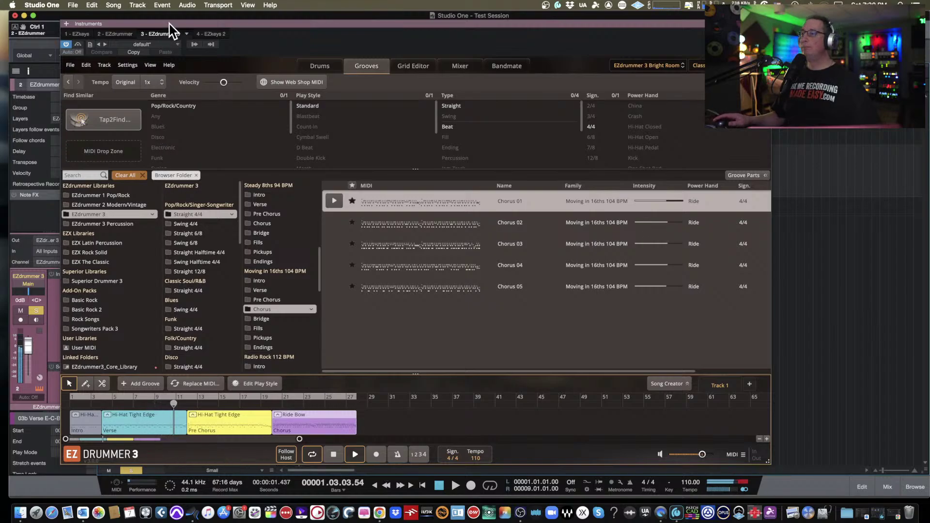
left_click_drag(170, 31, 146, 15)
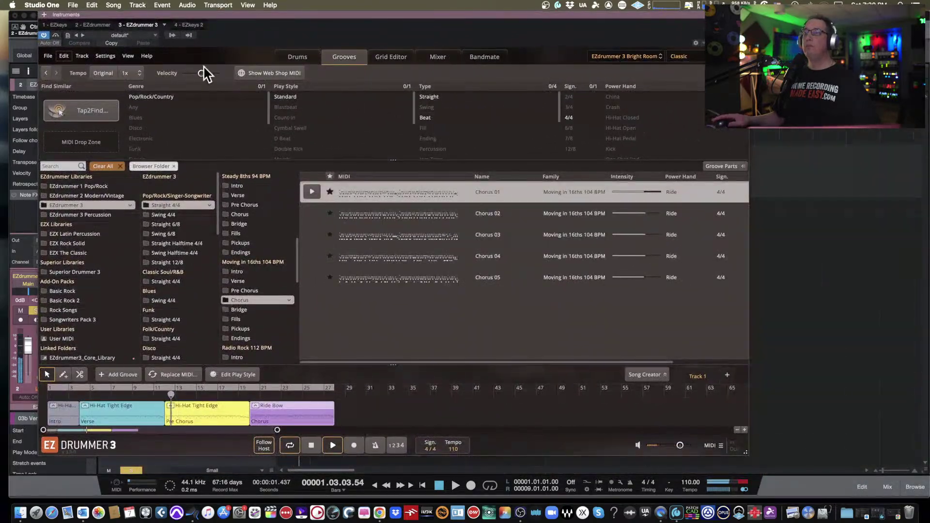
left_click(311, 445)
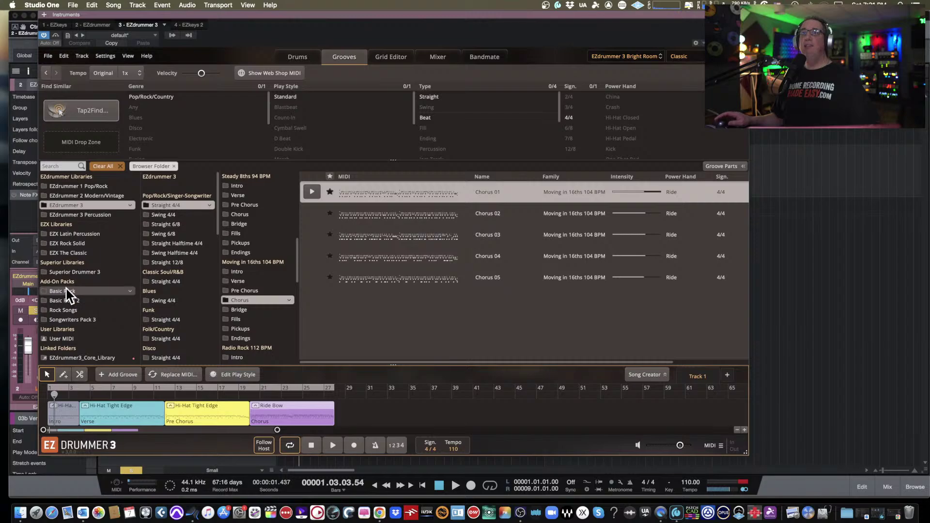
- Browse the Rock Songs Midtempo Straight 4/4 grooves, audition H2O Walk's Jam Track 01, and list its Theme and Verse grooves
left_click(65, 311)
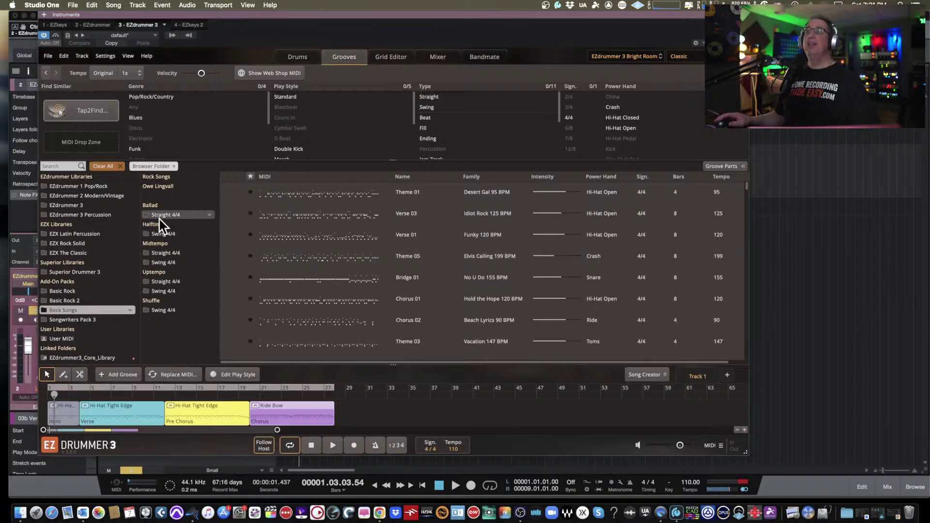
left_click(164, 253)
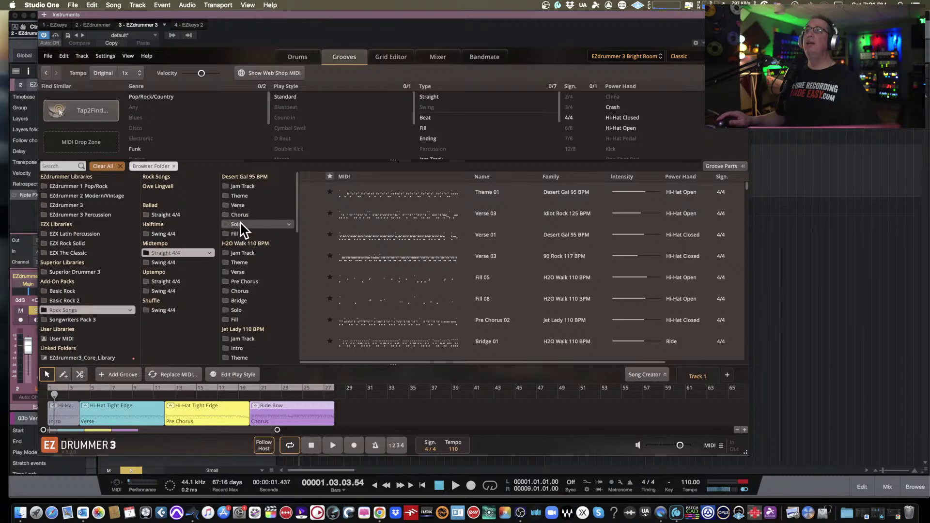
left_click(243, 252)
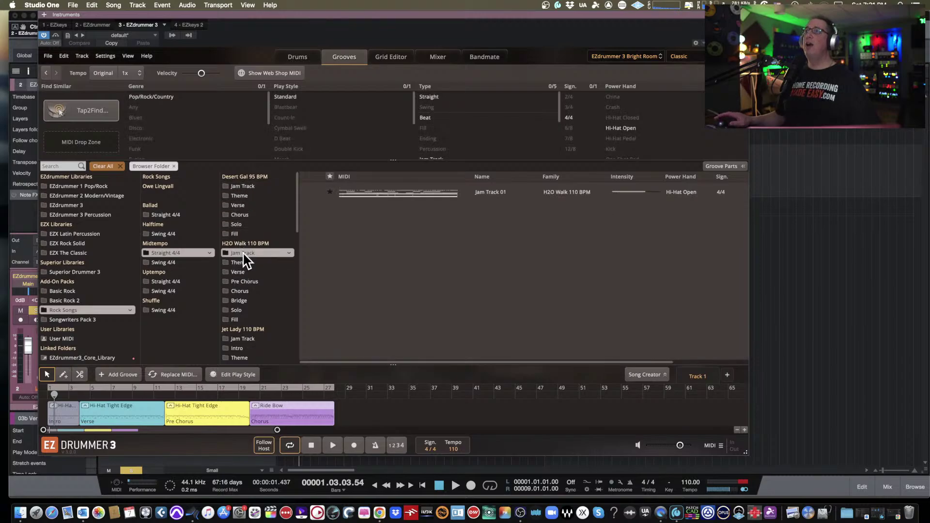
left_click(312, 192)
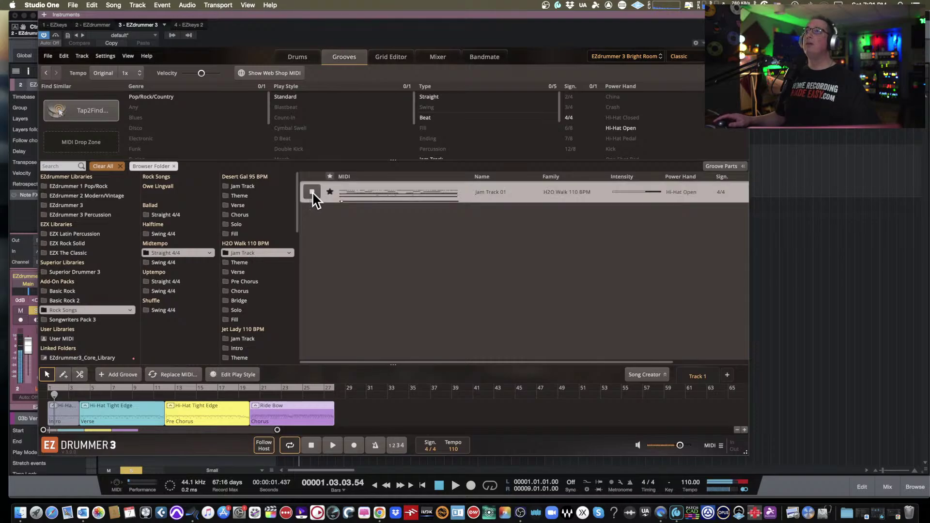
left_click(312, 191)
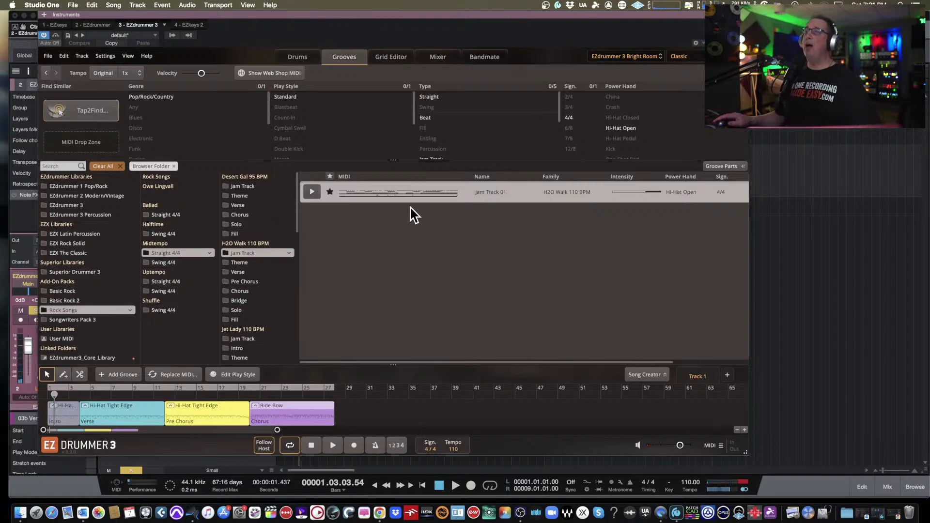
left_click(242, 262)
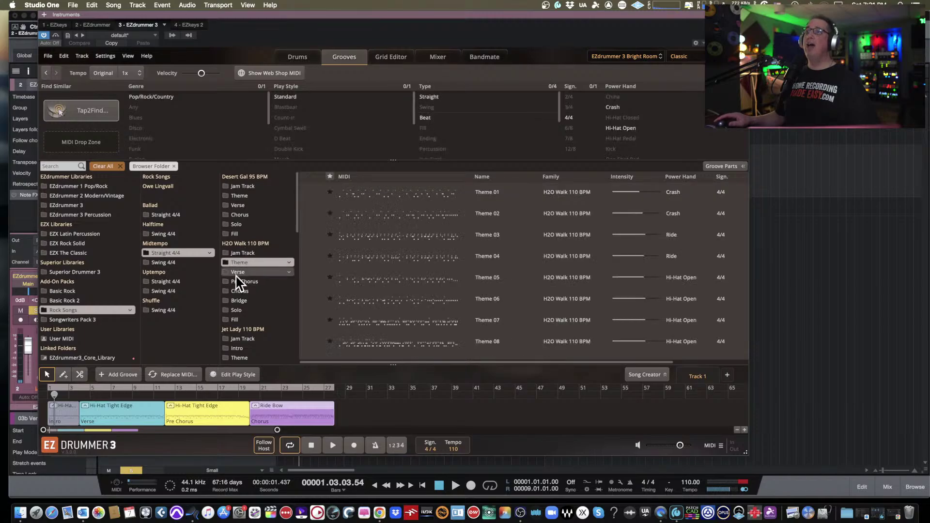
left_click(238, 272)
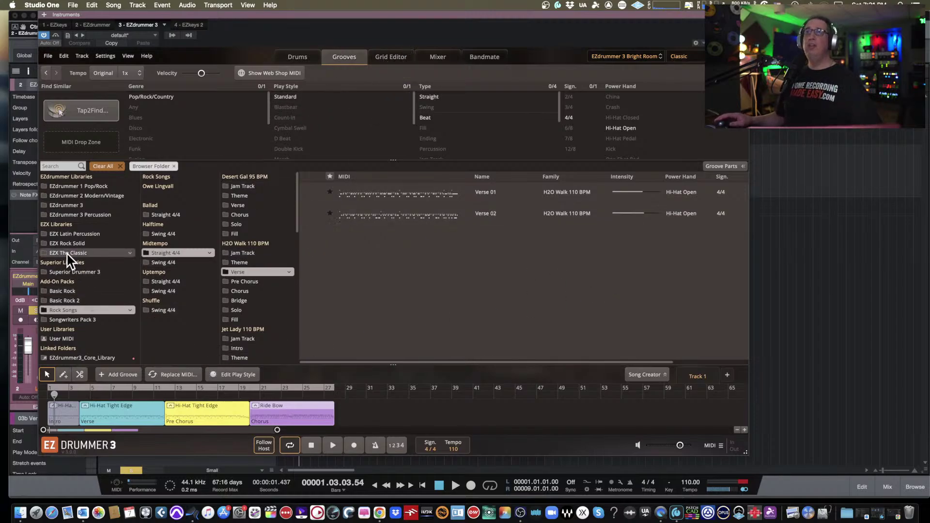
- Play the arrangement in the Grid Editor and set Dynamics to 70 and Randomize to 57
left_click_drag(209, 14, 224, 16)
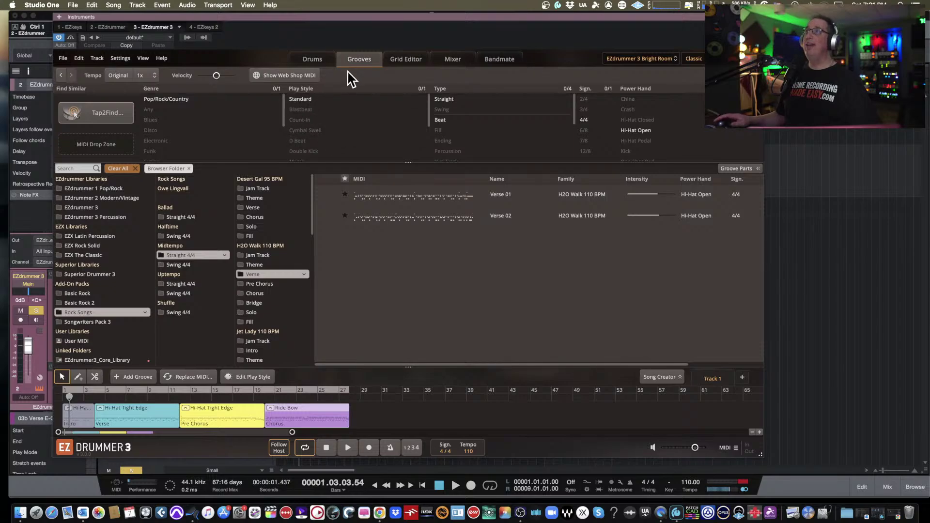
left_click(402, 61)
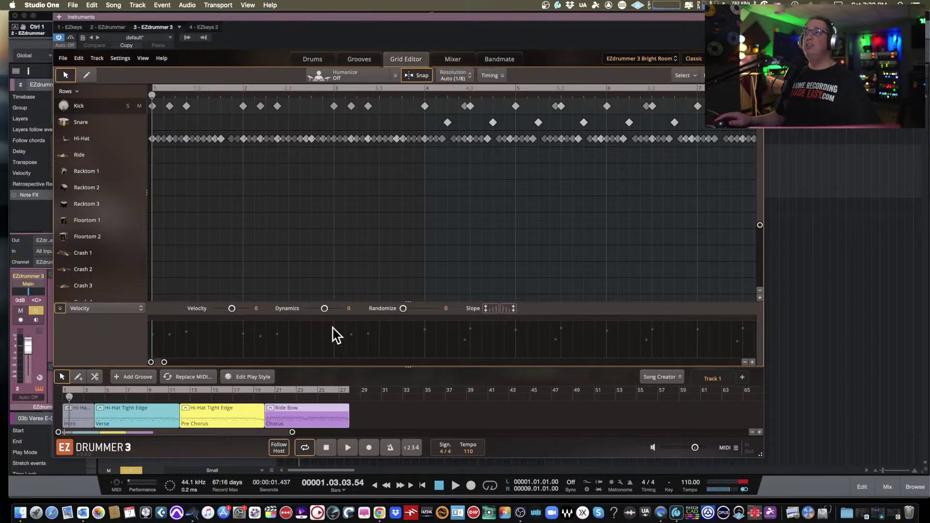
left_click(347, 447)
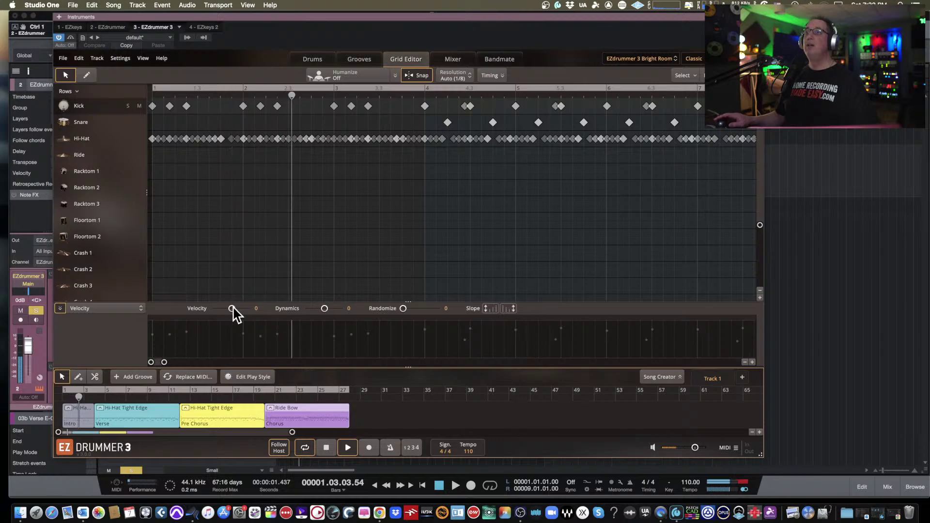
left_click_drag(324, 309, 339, 310)
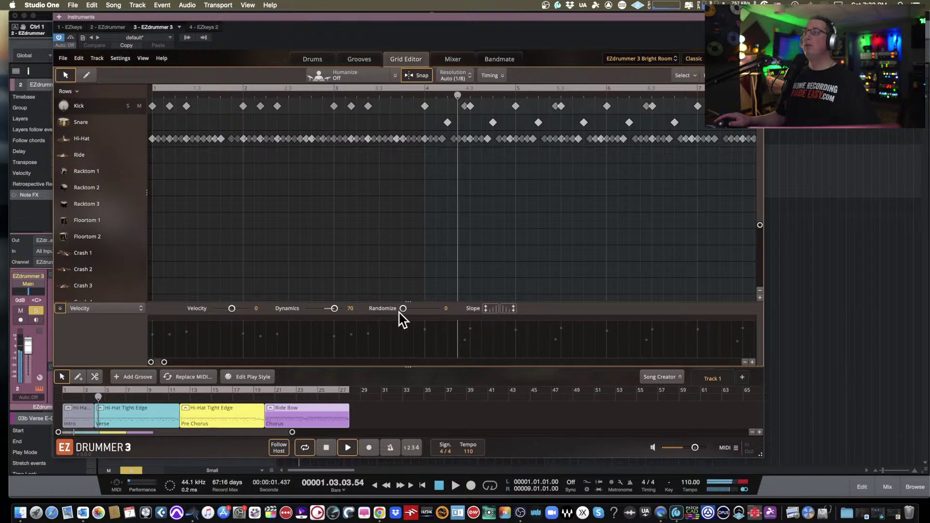
left_click_drag(403, 308, 421, 309)
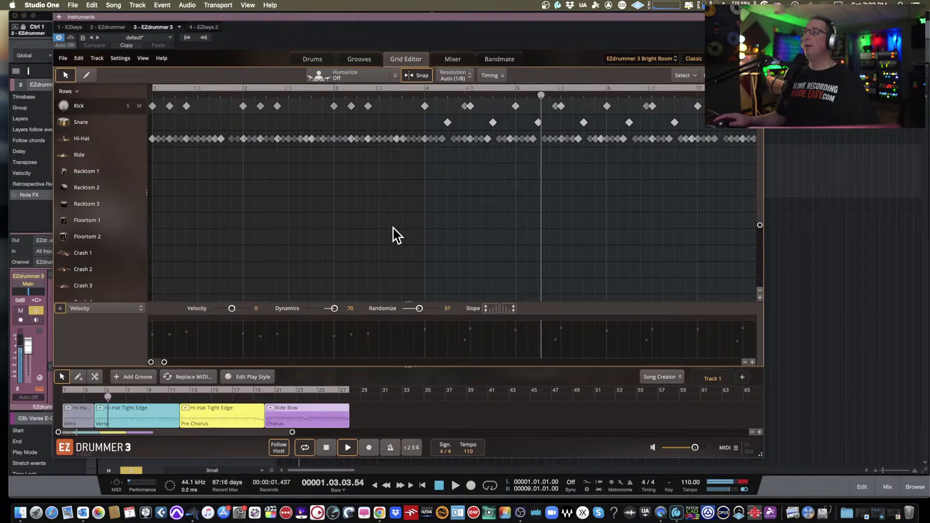
- Revisit the Grooves and Drums views during playback, return to the Grid Editor, and stop the arrangement
left_click(365, 61)
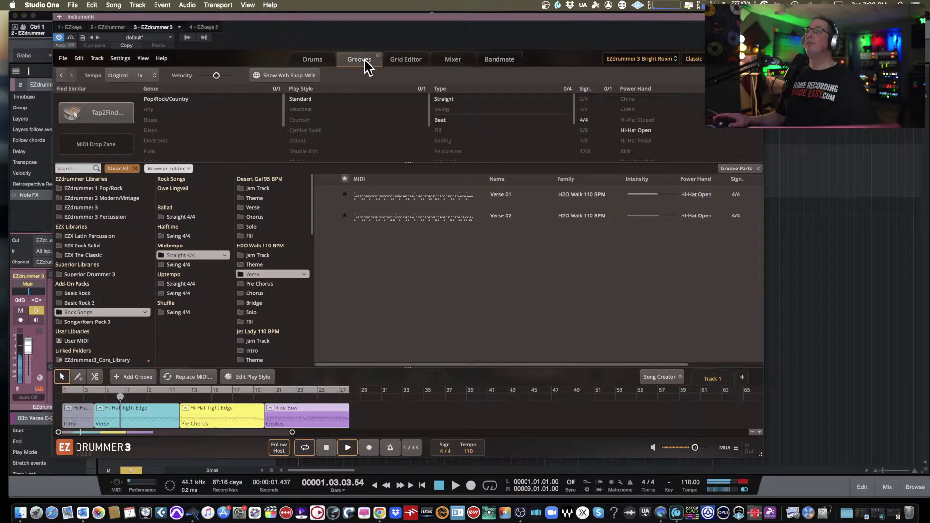
left_click(323, 59)
left_click(409, 59)
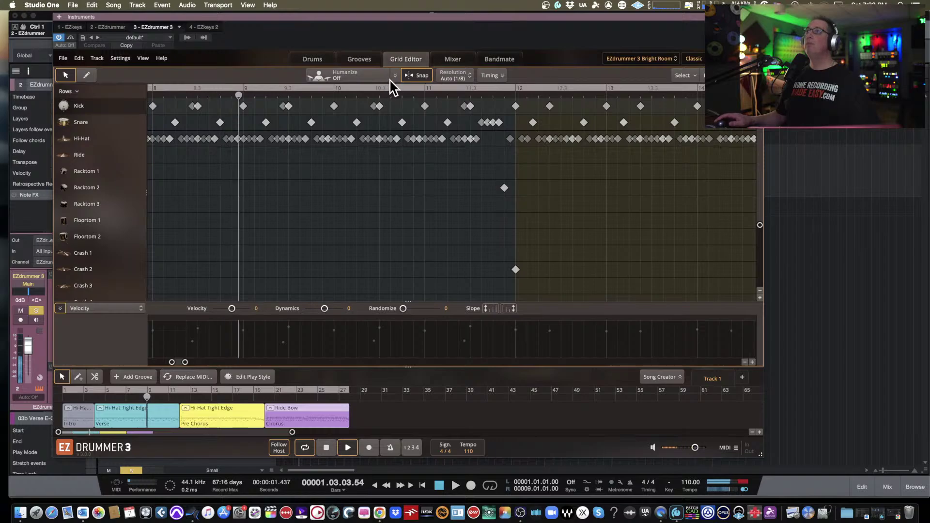
left_click(326, 447)
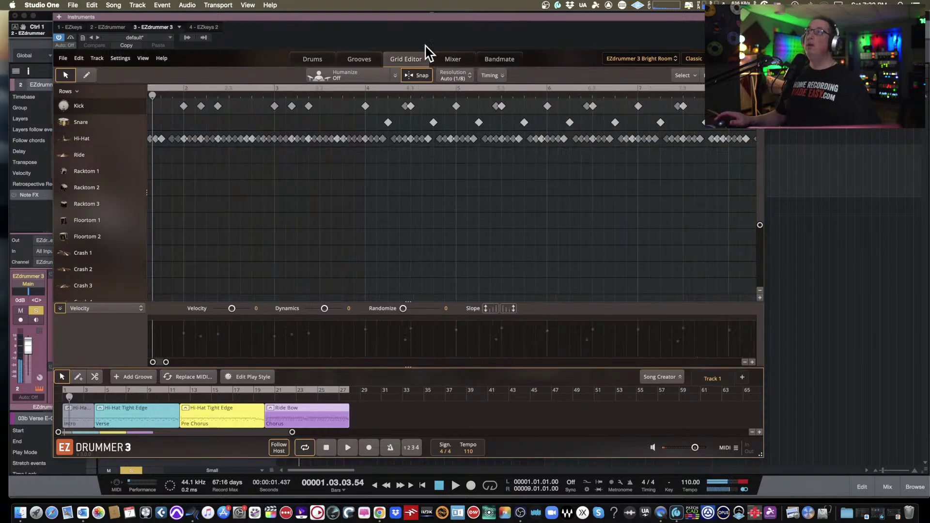
- Open the Mixer and audition the kick, snare, hi-hat and first two rack toms from their channel images
left_click(452, 60)
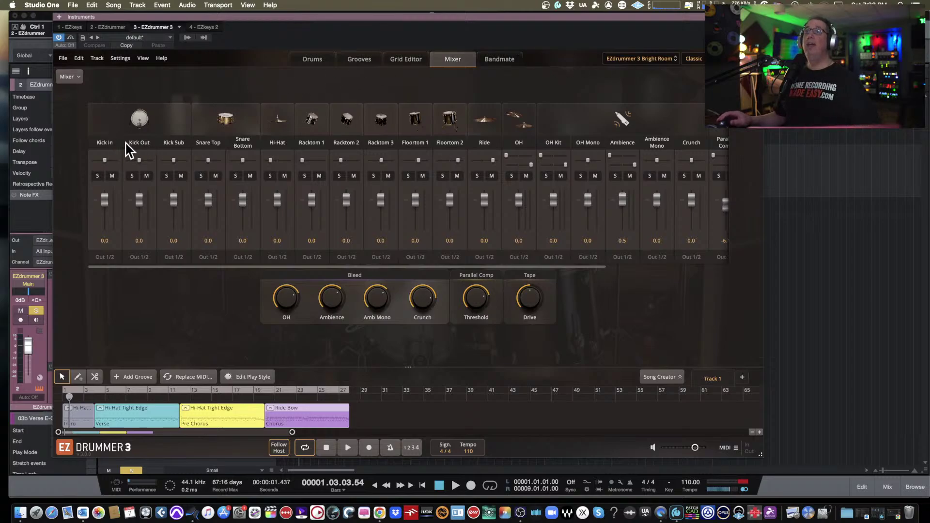
left_click(136, 119)
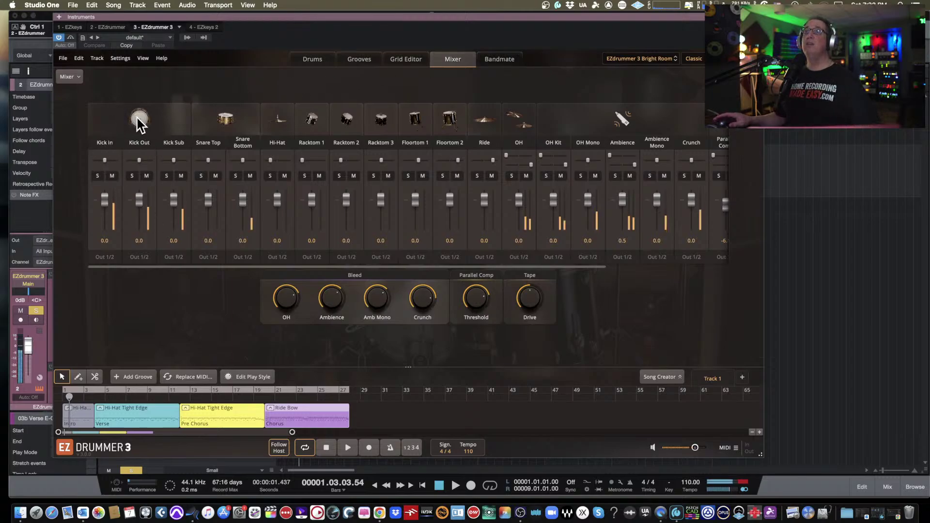
left_click(227, 119)
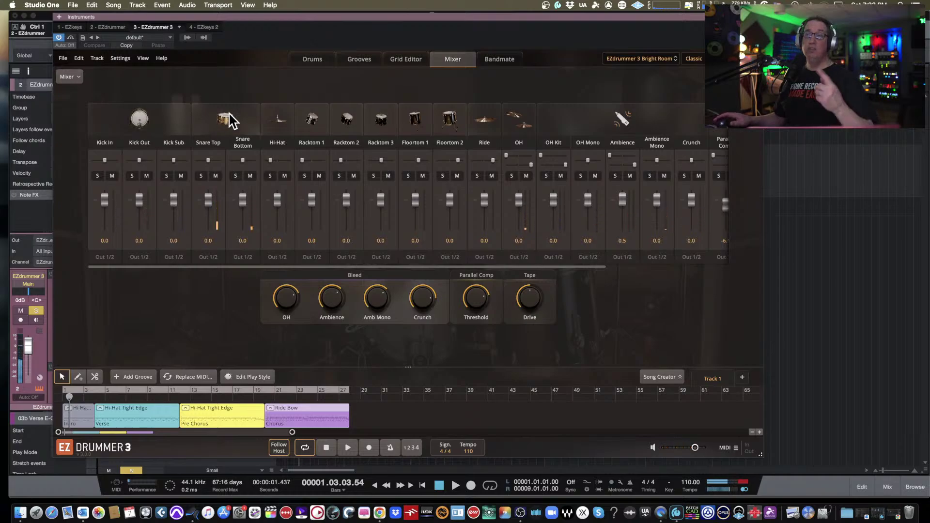
left_click(279, 125)
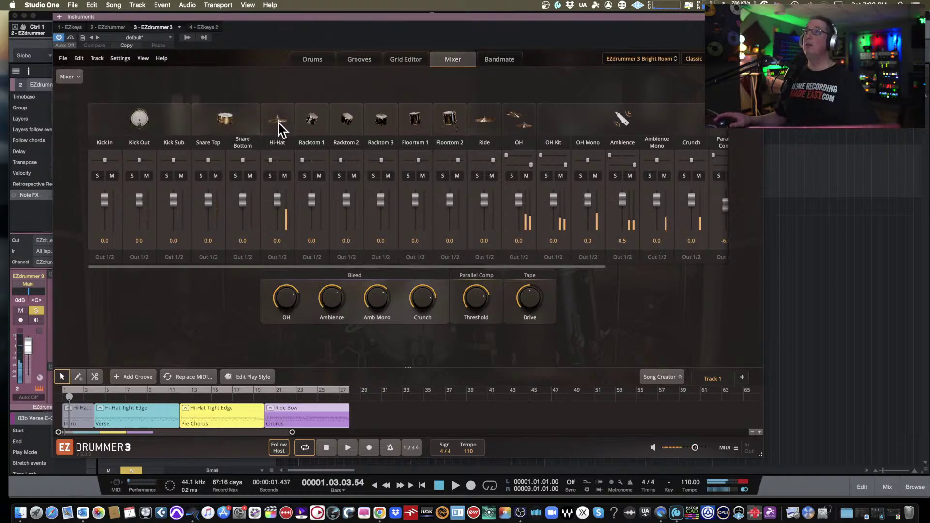
left_click(315, 121)
left_click(350, 121)
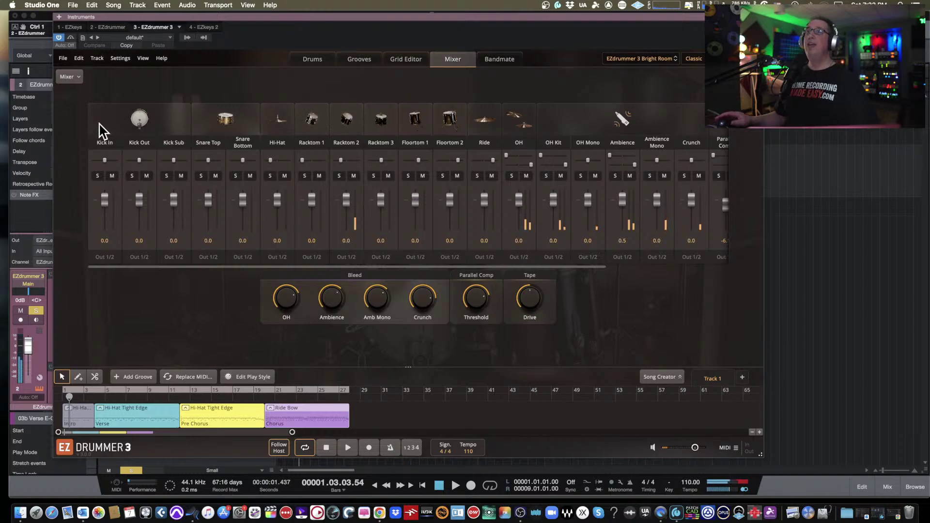
left_click(135, 123)
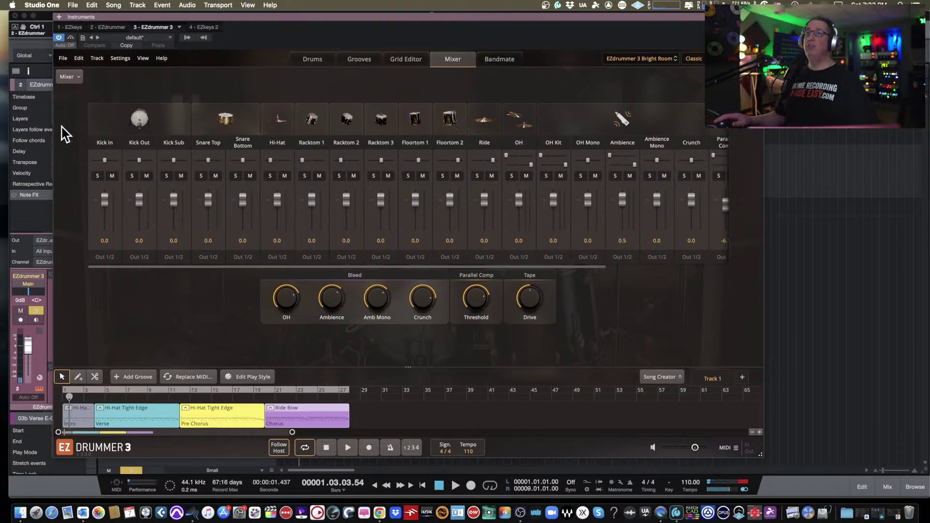
left_click(132, 120)
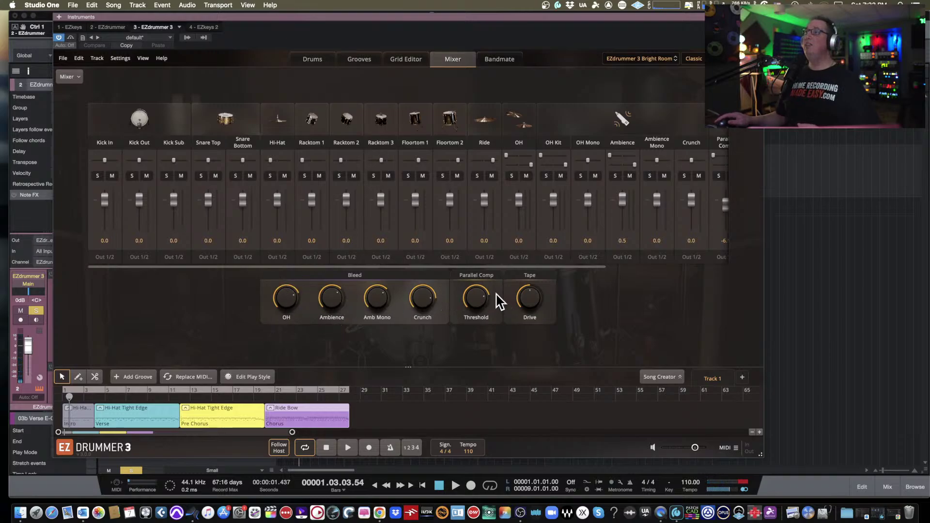
left_click(224, 122)
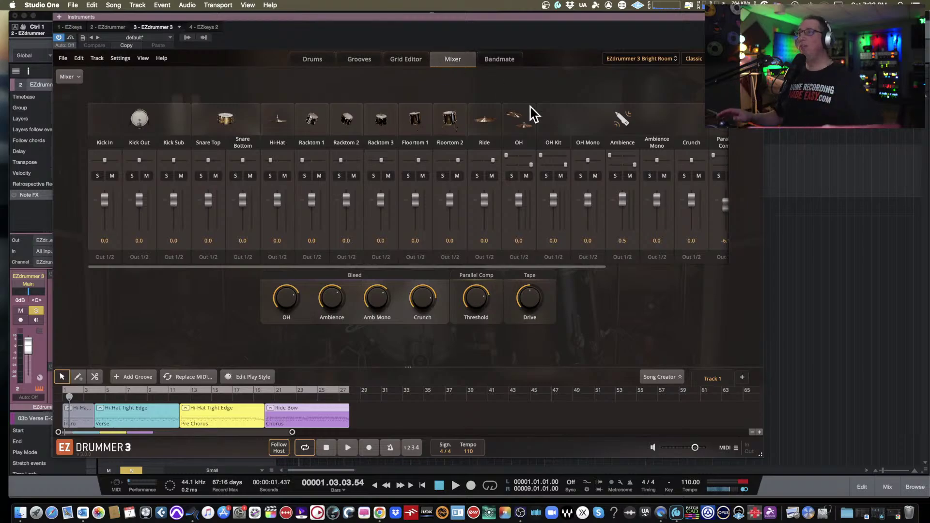
- Switch to Bandmate and remove all four grooves from the song track
left_click(499, 62)
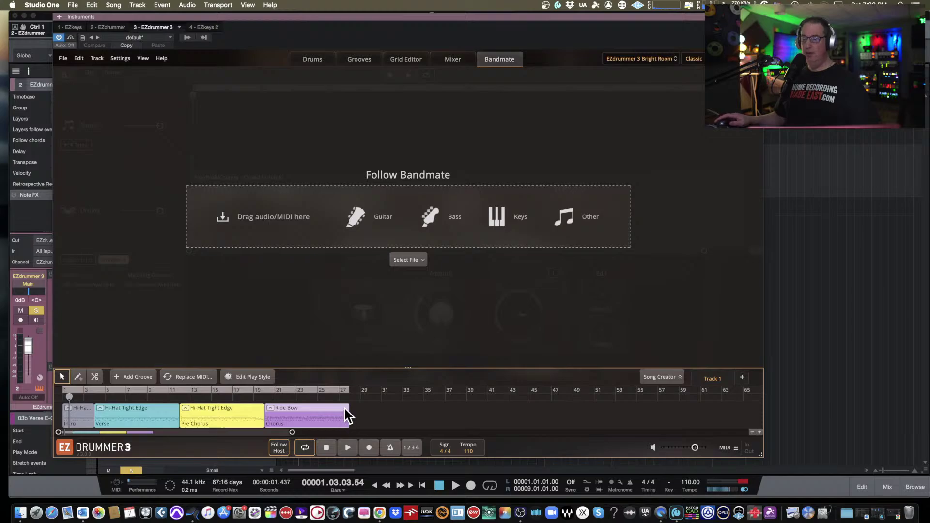
left_click(373, 417)
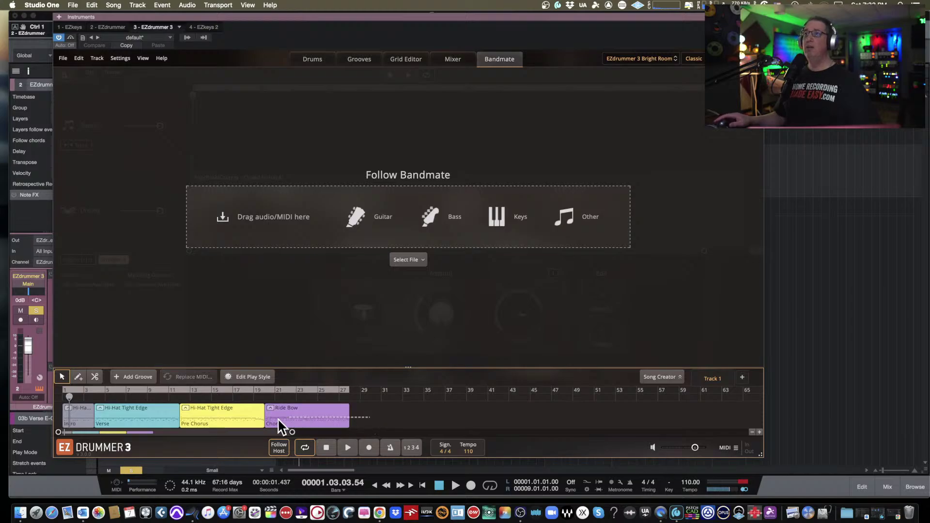
left_click(77, 406)
right_click(110, 413)
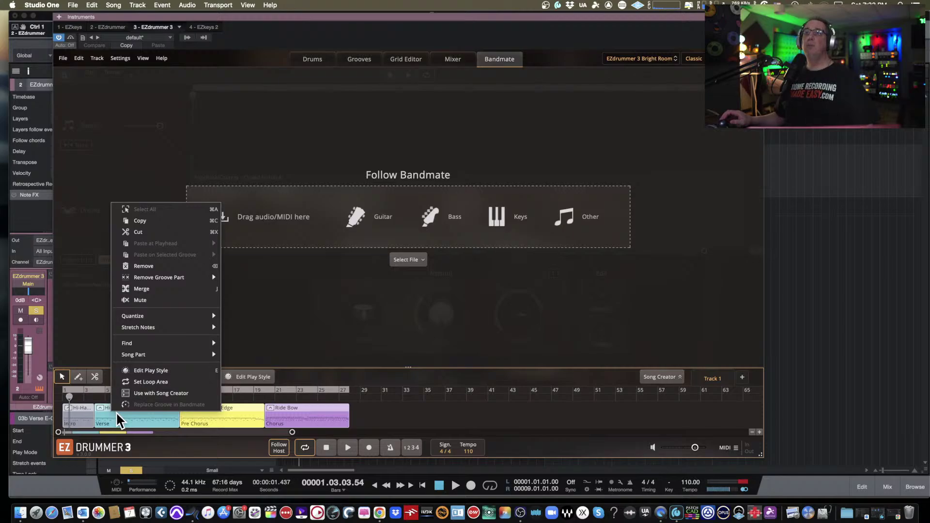
left_click(151, 267)
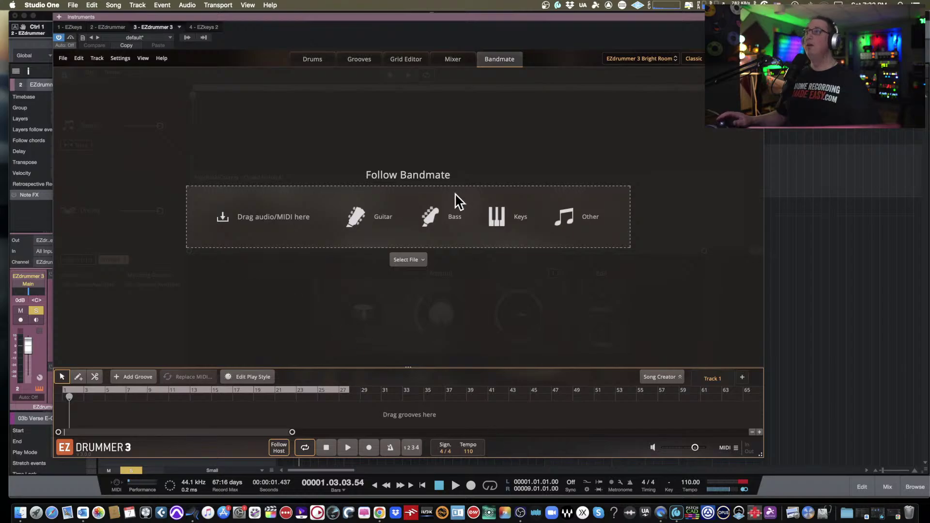
- Hide the plug-in window, reopen EZdrummer 3 from its track, and shift the window slightly up and to the left
left_click(702, 16)
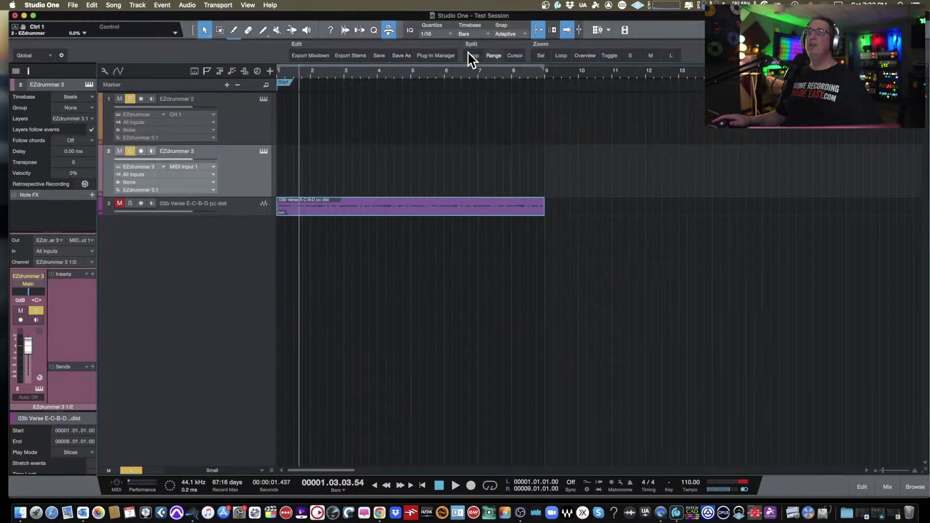
left_click(257, 188)
left_click(263, 153)
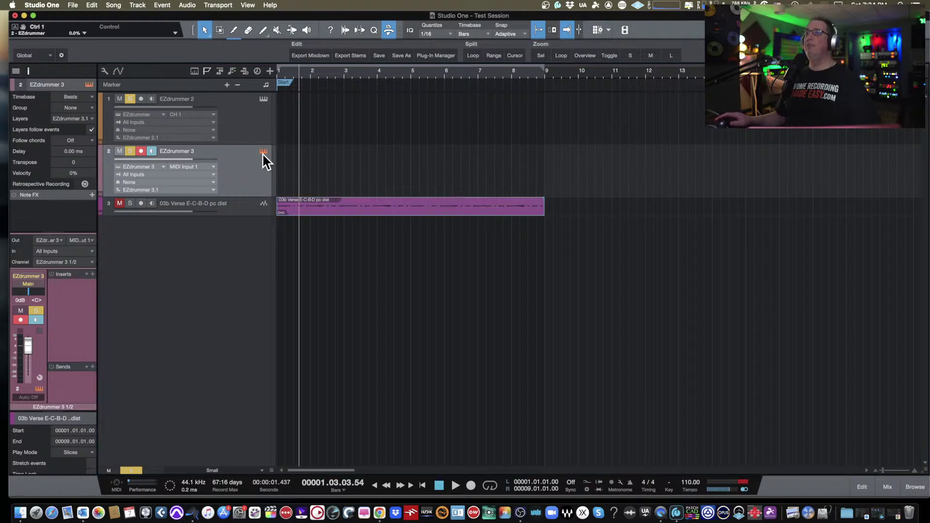
left_click_drag(326, 17, 306, 14)
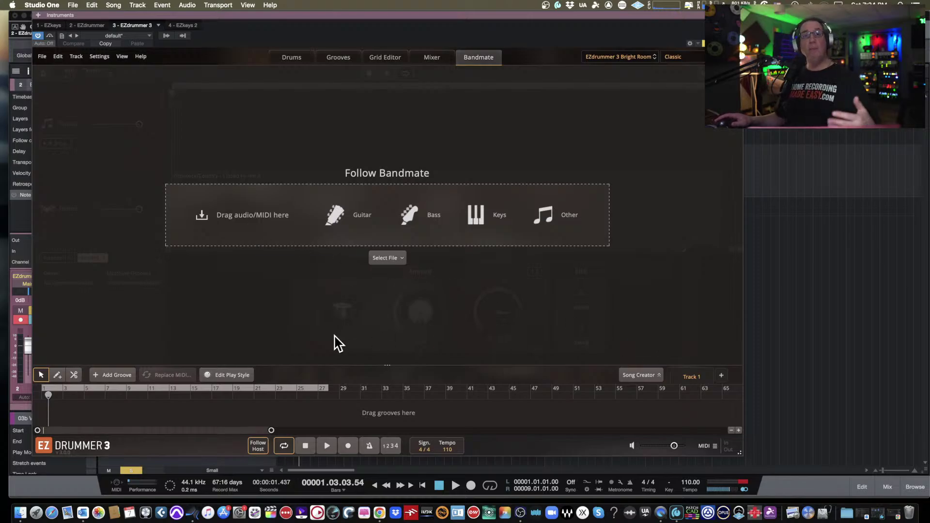
- Refresh the file browser and load Guitar Riff(2).wav into Bandmate at Studio One's current tempo of 110 BPM in 4/4
left_click(916, 487)
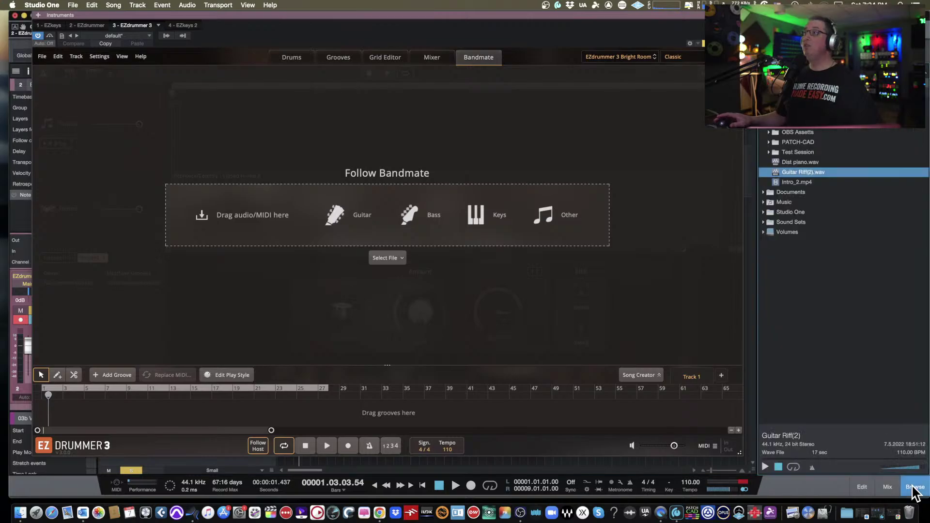
right_click(799, 170)
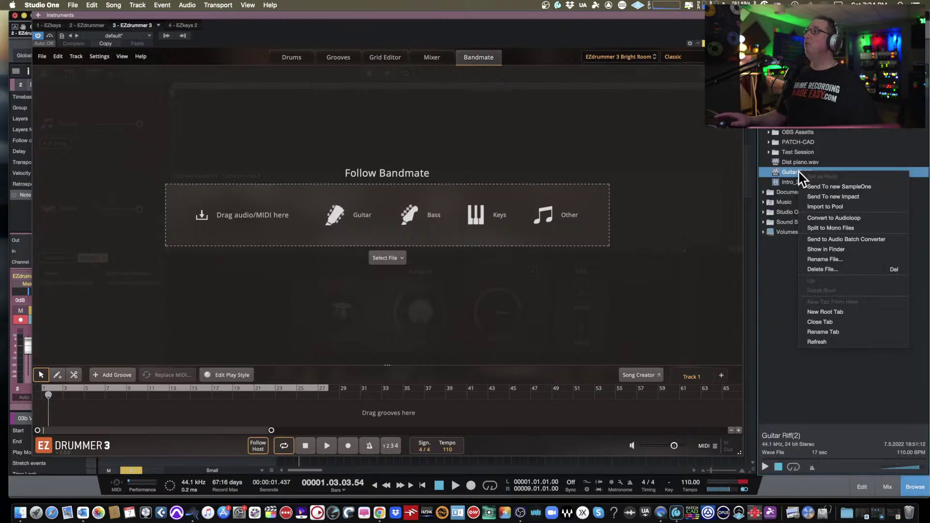
left_click(818, 342)
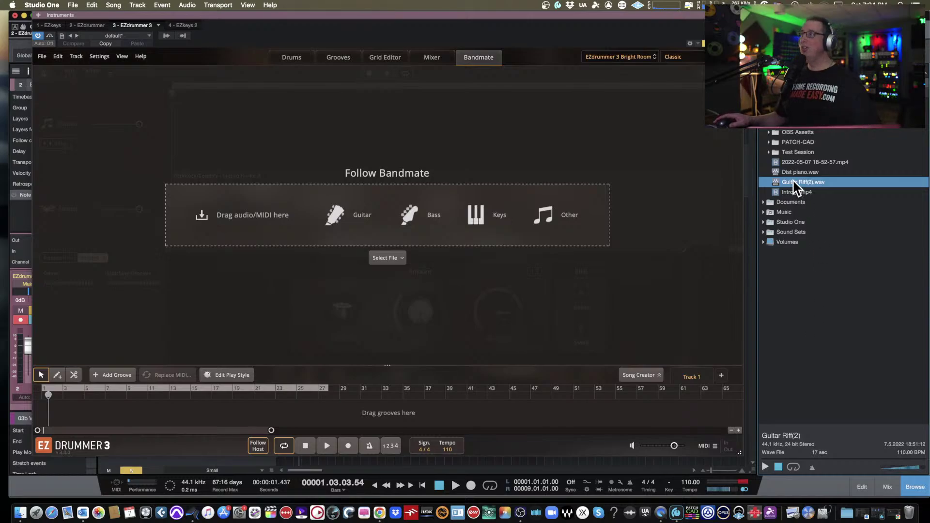
left_click_drag(562, 211, 324, 224)
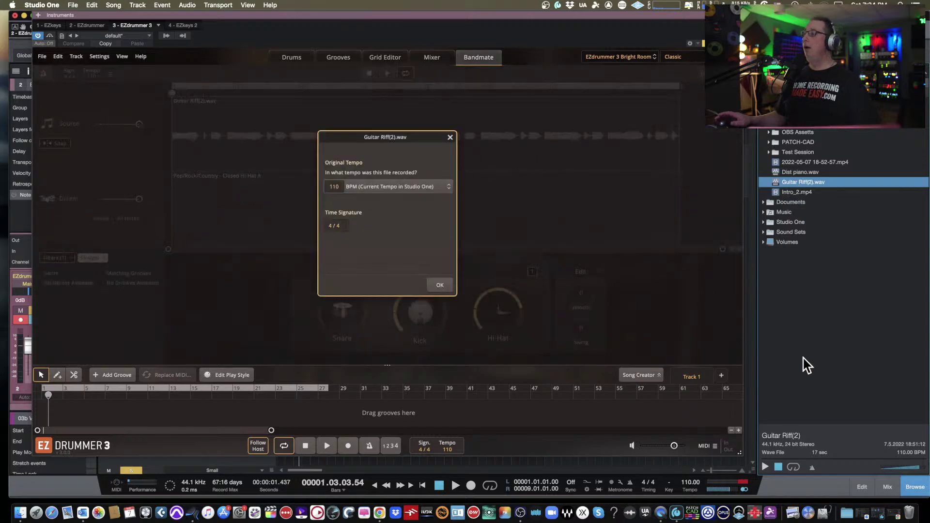
left_click(917, 488)
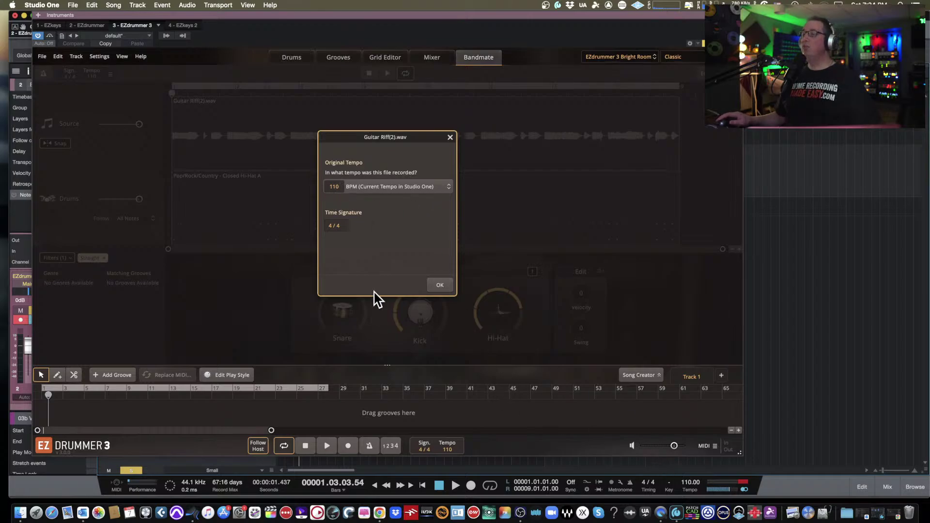
left_click(439, 287)
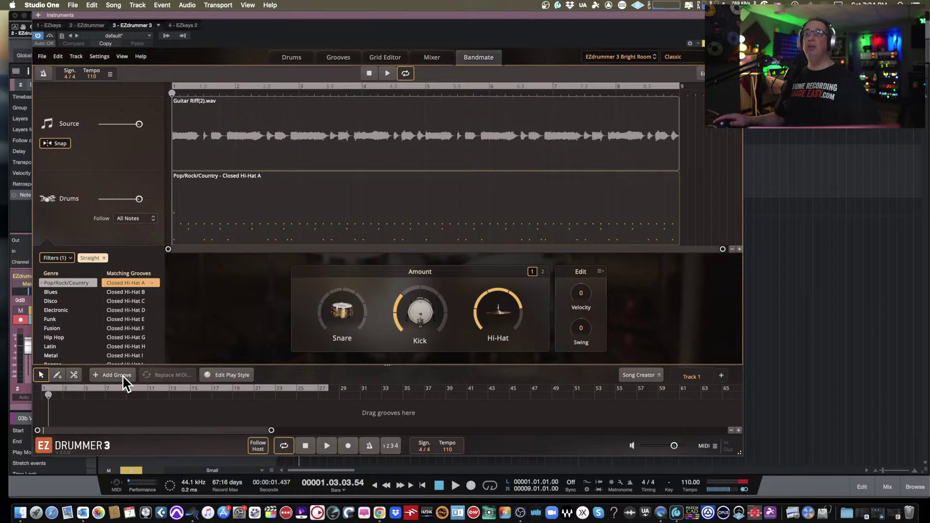
- Play the guitar riff with the Closed Hi-Hat A groove, lower the Source volume slightly, and stop playback
left_click(385, 69)
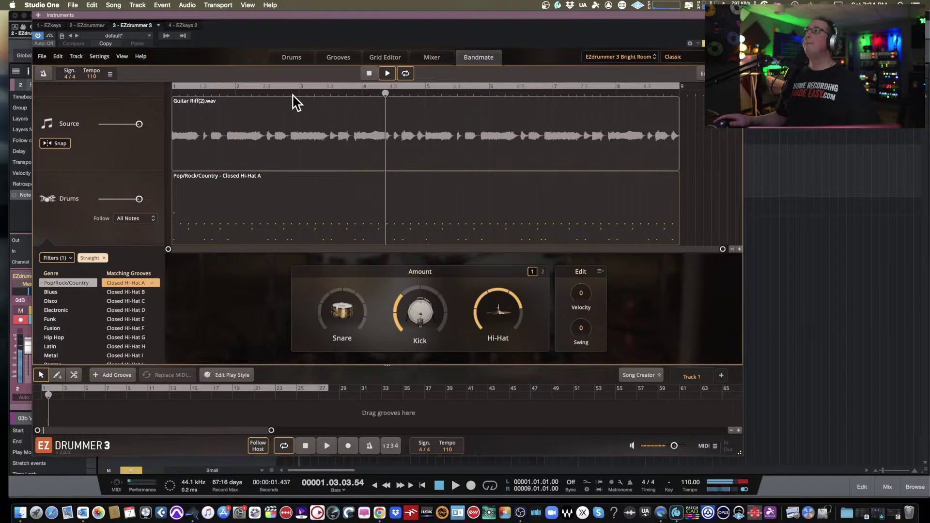
left_click_drag(138, 124, 130, 124)
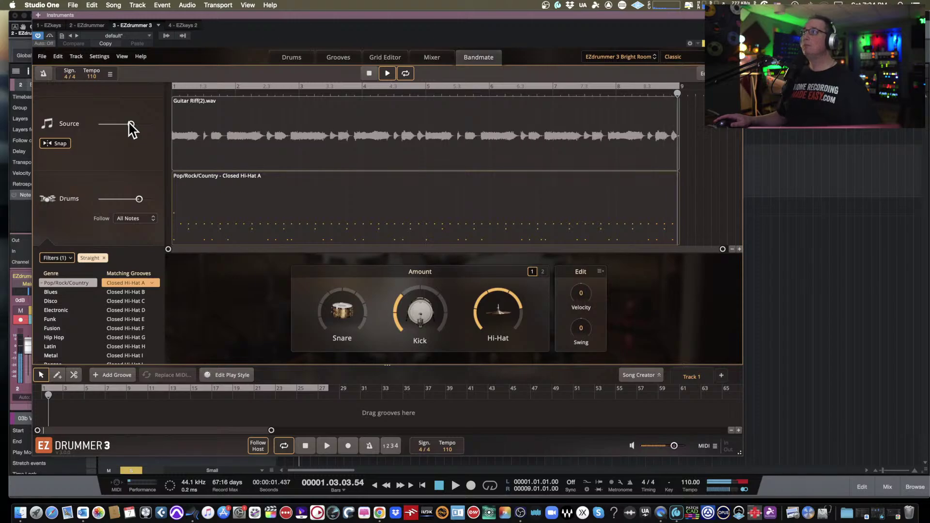
key("space")
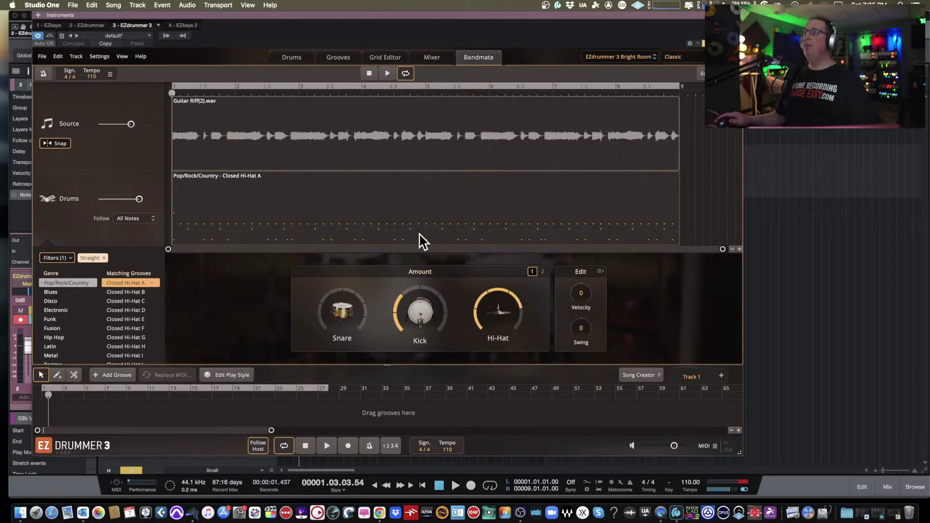
- Try the Snare and Kick amounts at maximum during Bandmate playback, stop, and settle both at lower amounts
left_click(387, 73)
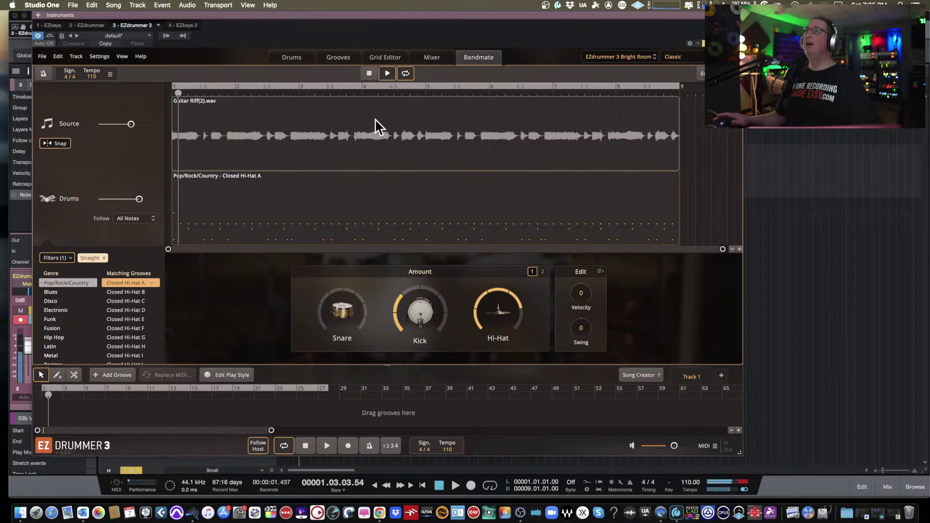
left_click_drag(332, 316, 347, 240)
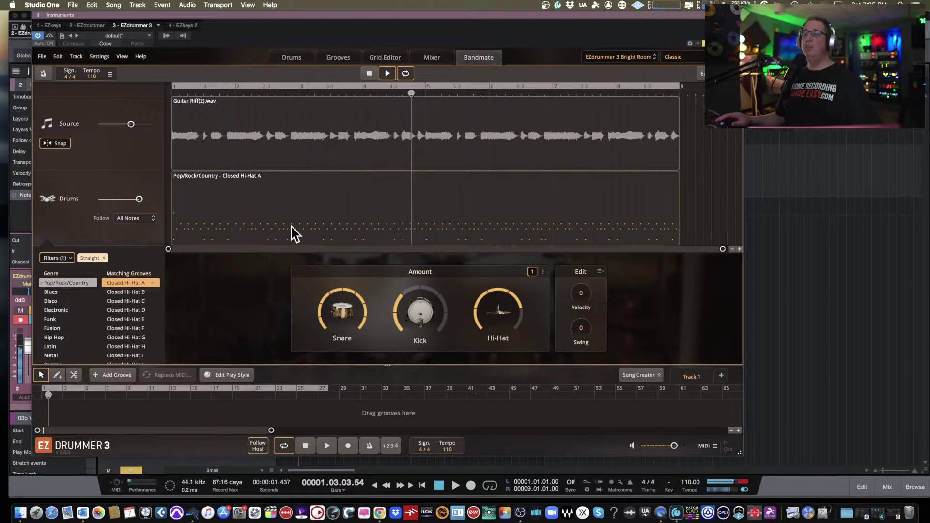
left_click_drag(356, 309, 341, 372)
left_click_drag(400, 318, 416, 269)
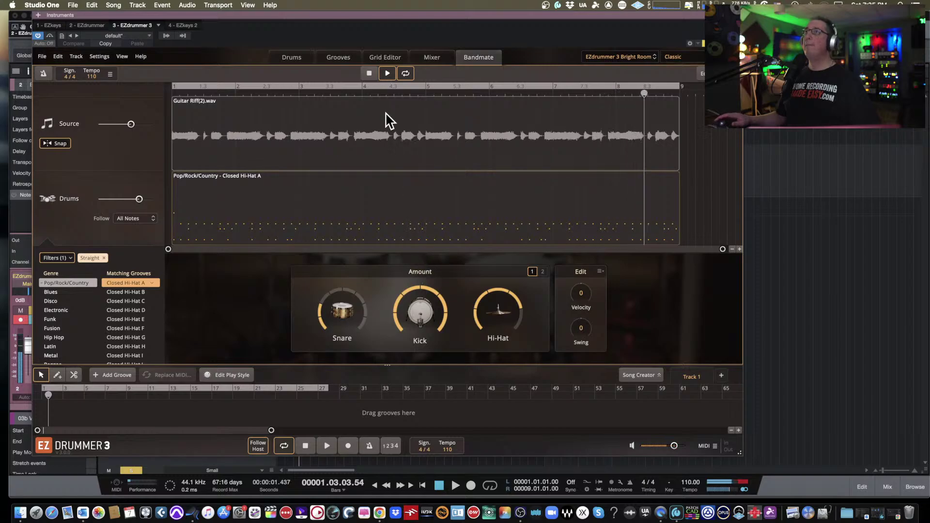
left_click(369, 73)
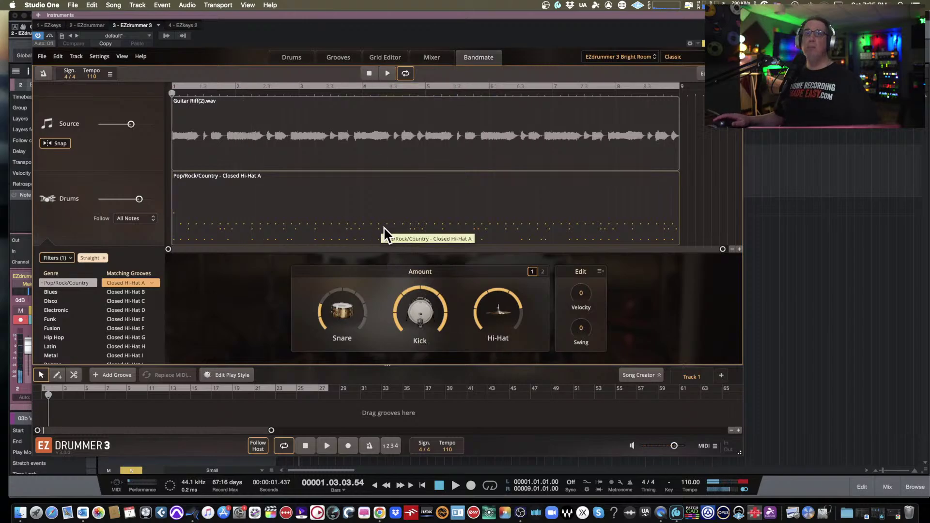
left_click_drag(407, 303, 411, 301)
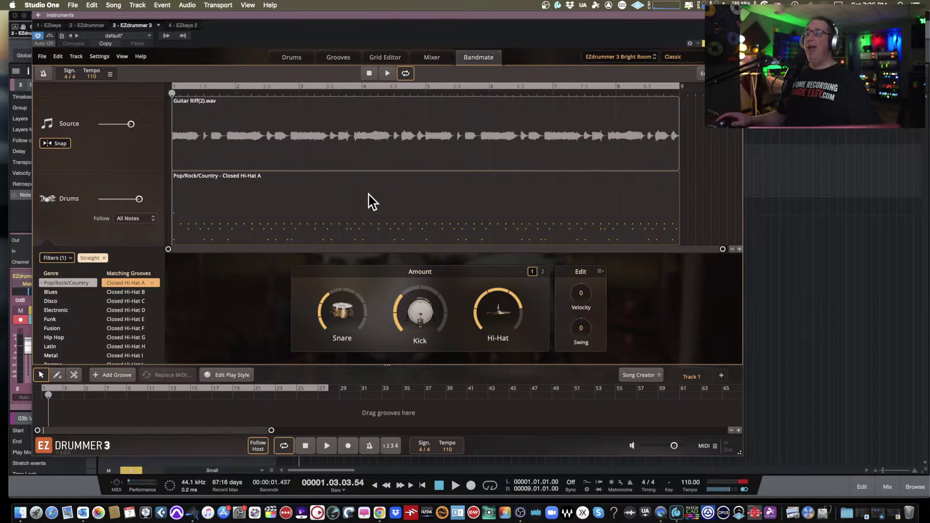
- Revisit the Grooves browser and the Grid Editor, and return to Bandmate
left_click(332, 62)
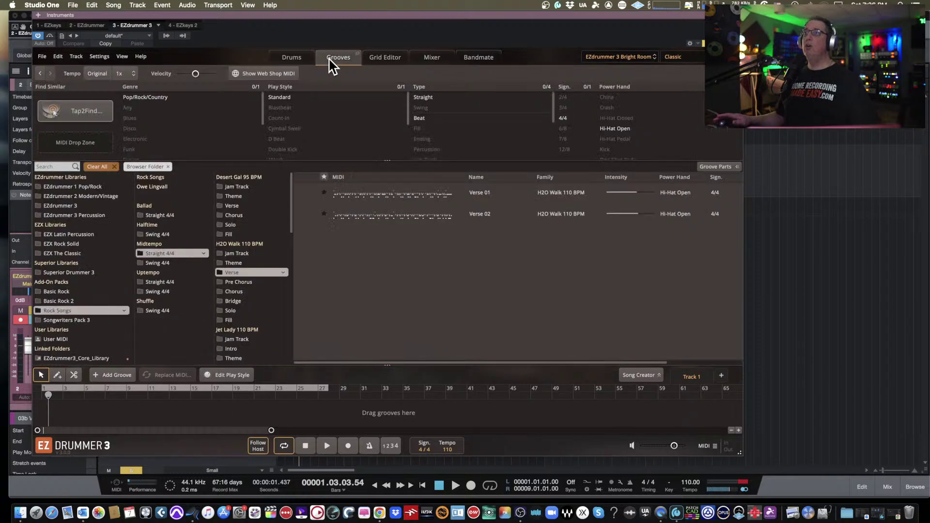
left_click(381, 61)
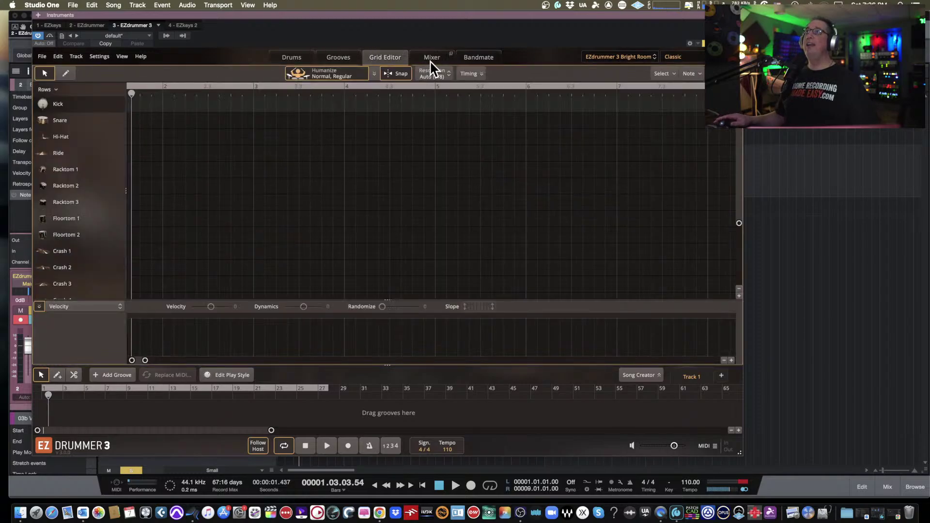
left_click(473, 59)
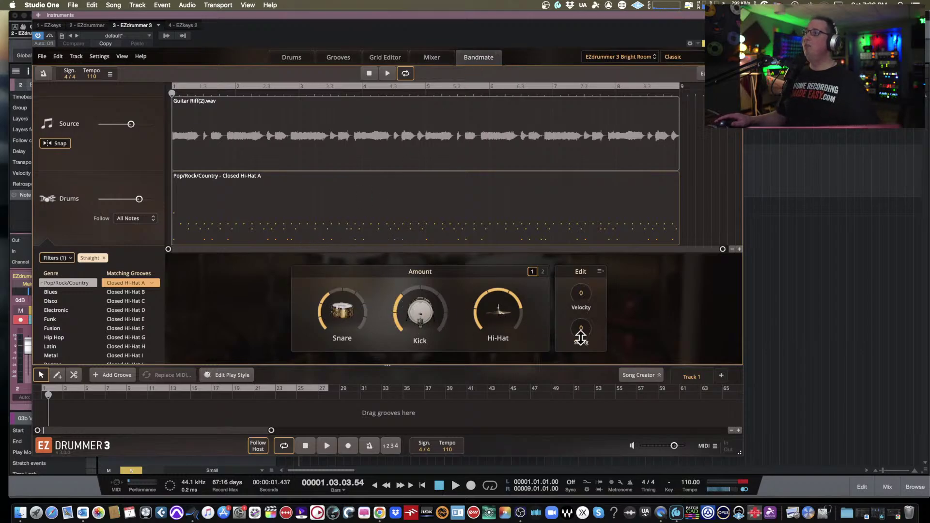
- Play the Bandmate groove with the guitar riff again and reduce the Kick amount slightly
left_click(388, 73)
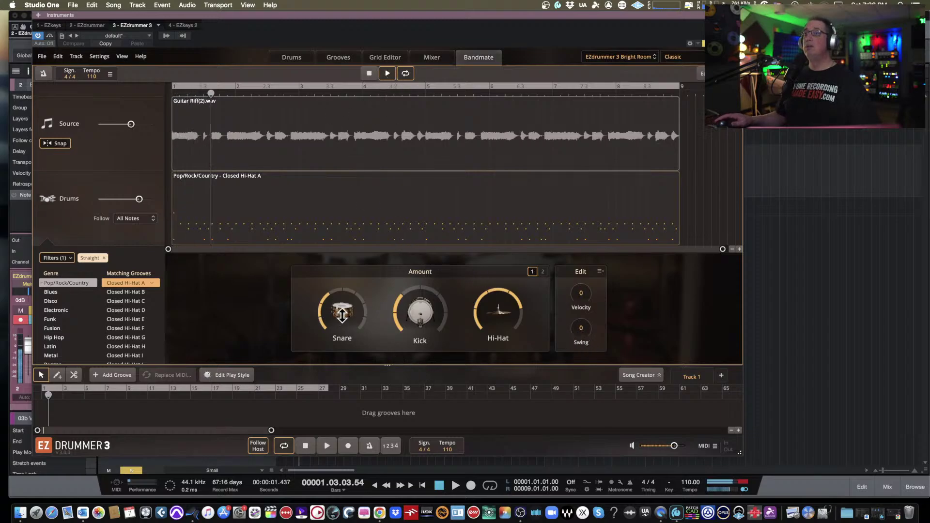
mouse_move(343, 315)
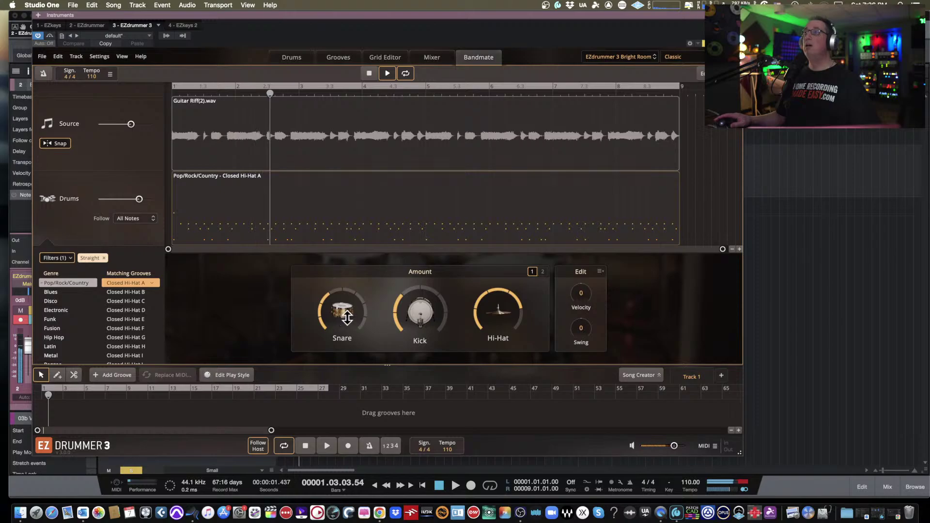
left_click_drag(419, 312, 419, 318)
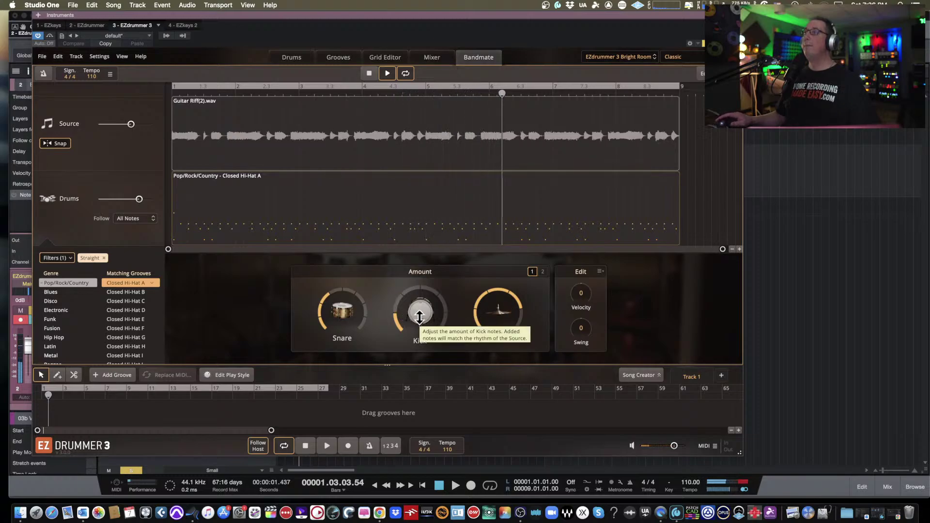
- Raise the Kick amount slightly and try adjusting the Hi-Hat amount while the Bandmate groove plays
left_click_drag(419, 316, 419, 308)
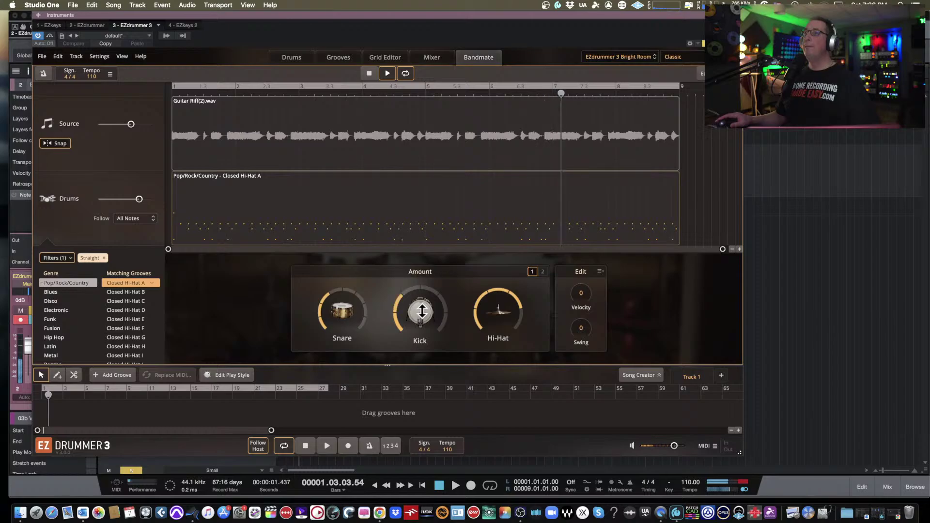
left_click_drag(493, 311, 498, 279)
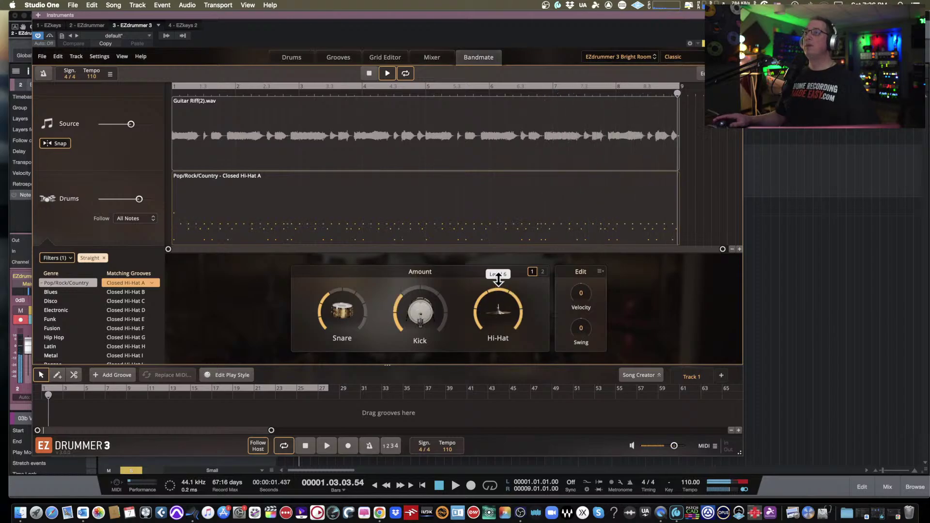
left_click_drag(499, 279, 494, 316)
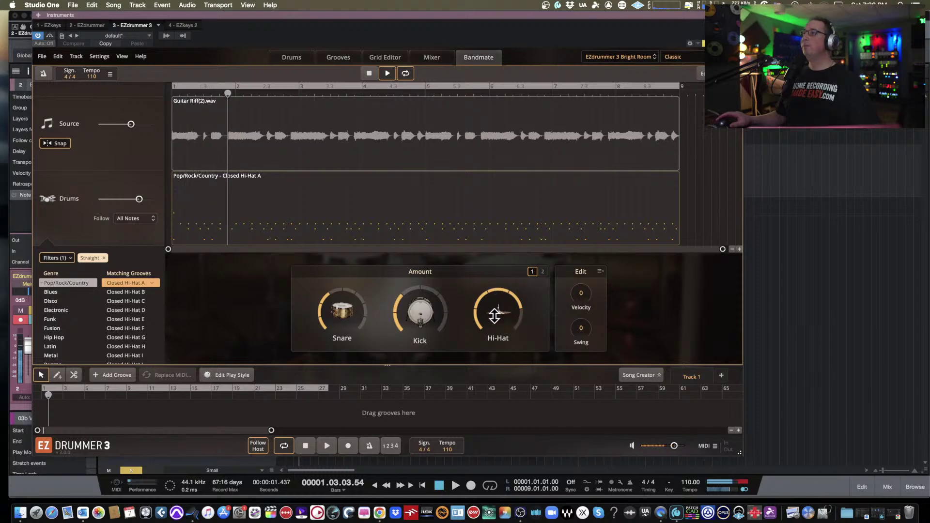
- Try a Swing of +68 on the playing groove, reset it to 0, and set Velocity to -1
left_click_drag(582, 330, 585, 320)
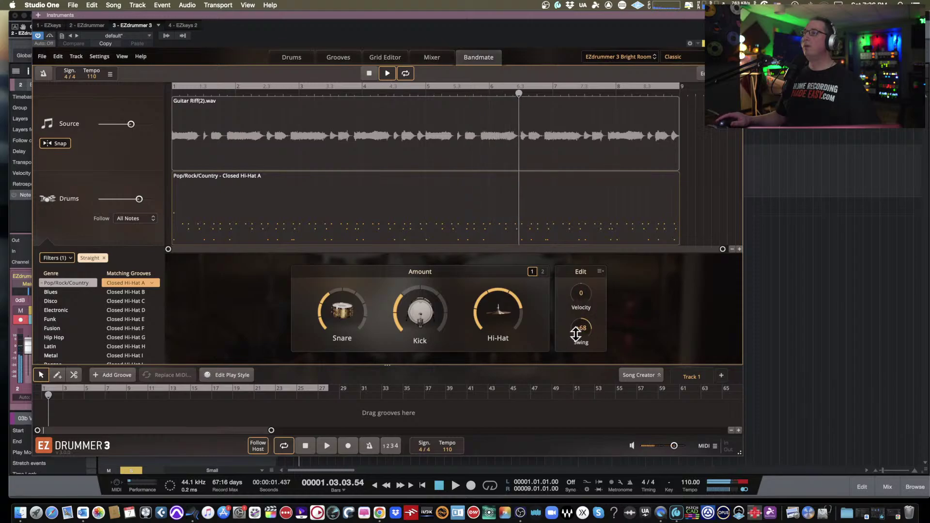
left_click_drag(583, 330, 584, 322)
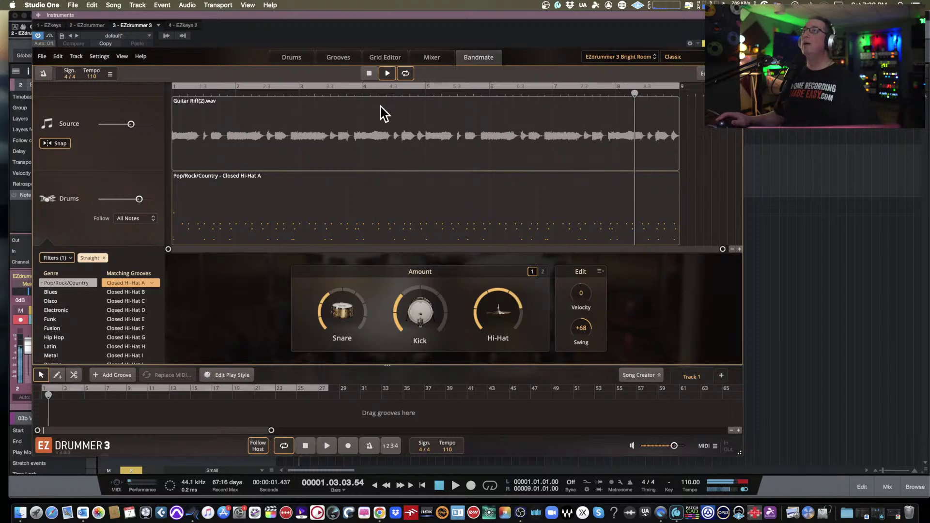
left_click(369, 72)
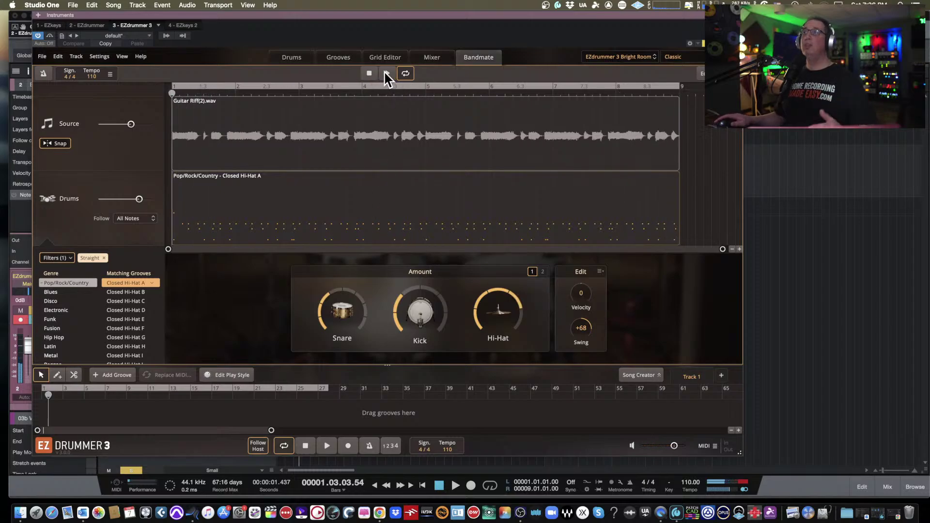
left_click(386, 73)
left_click_drag(582, 328, 578, 354)
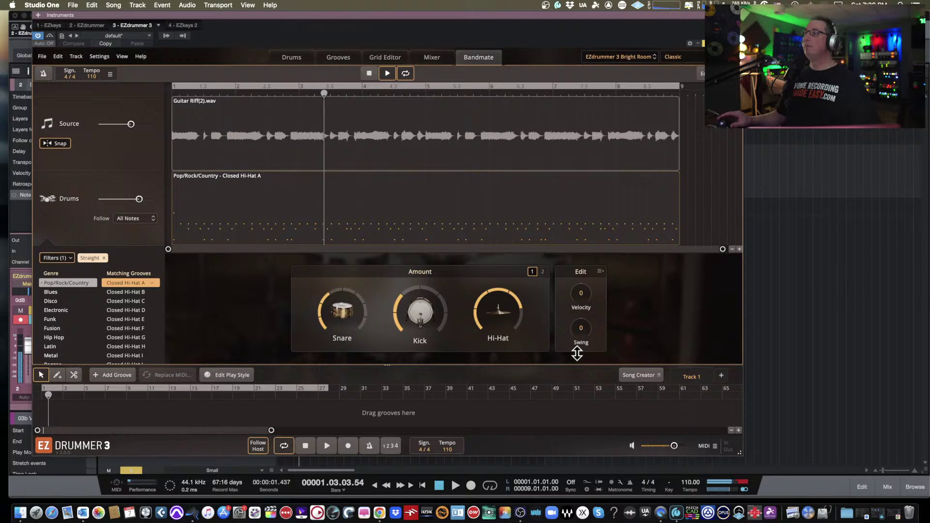
mouse_move(577, 307)
left_mouse_down()
mouse_move(583, 281)
mouse_move(581, 300)
left_mouse_up()
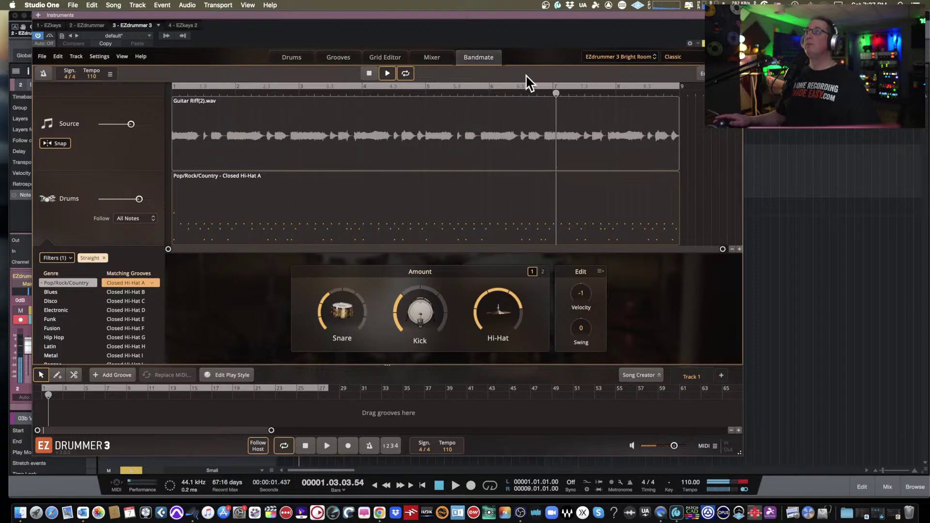
left_click(369, 74)
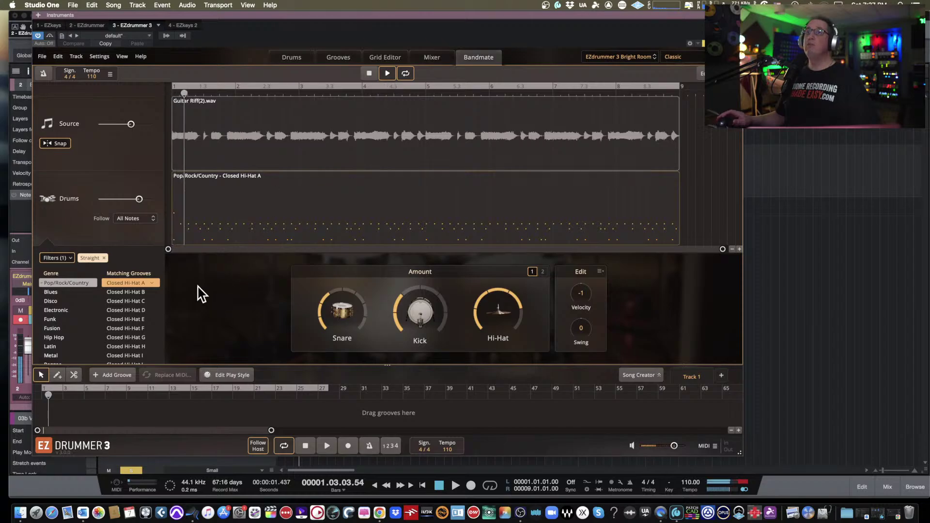
- Audition Pop/Rock/Country grooves Closed Hi-Hat B, C, D and E against the riff, raising the Source volume slightly
left_click(132, 293)
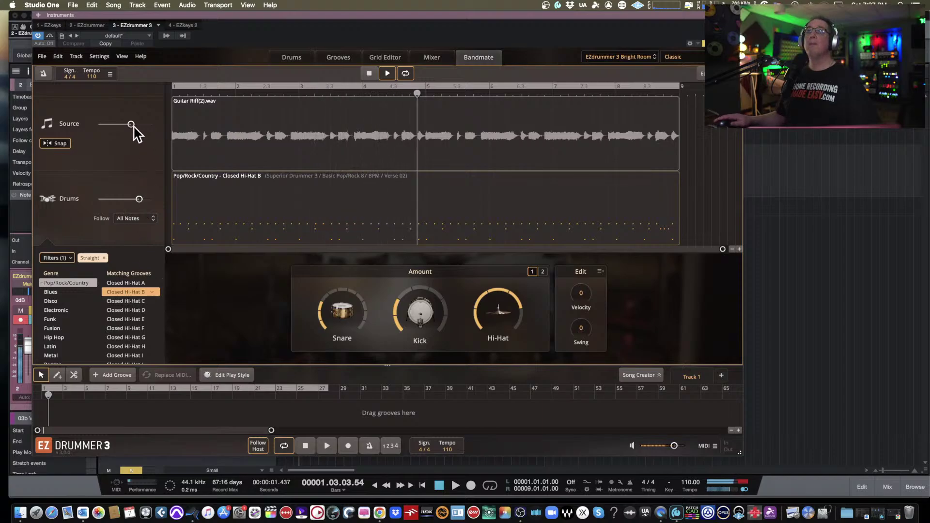
left_click_drag(134, 127, 139, 127)
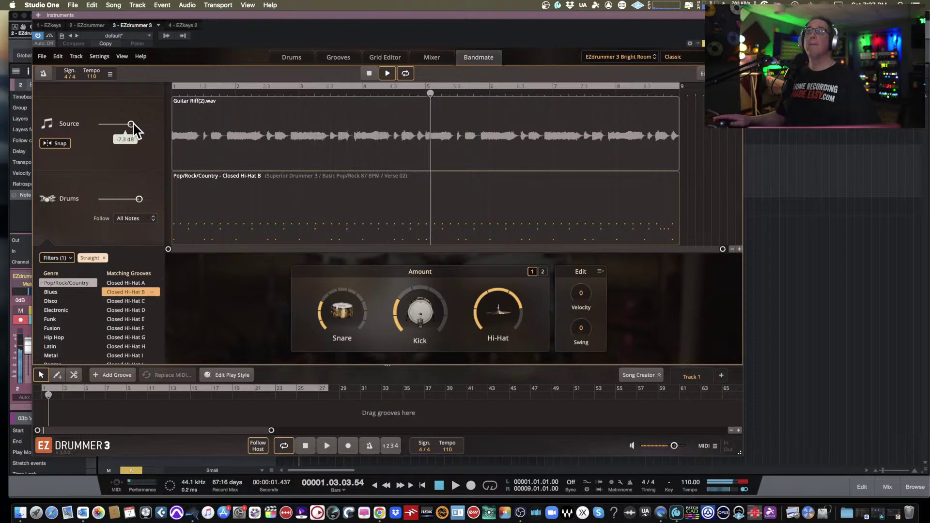
left_click(130, 301)
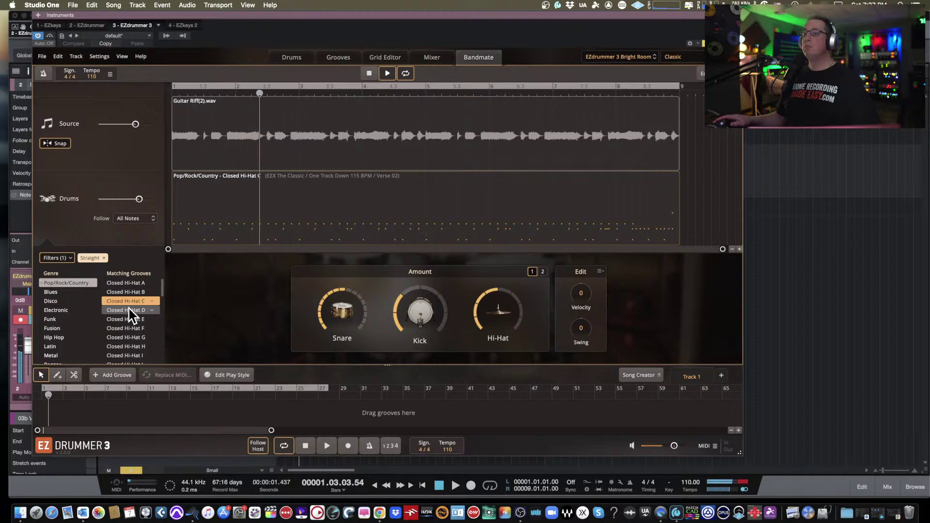
left_click(129, 311)
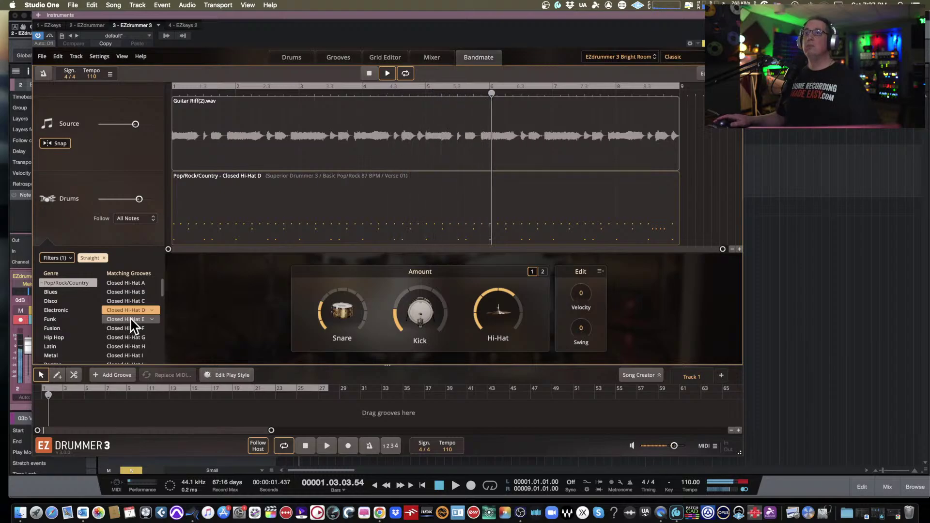
left_click(131, 319)
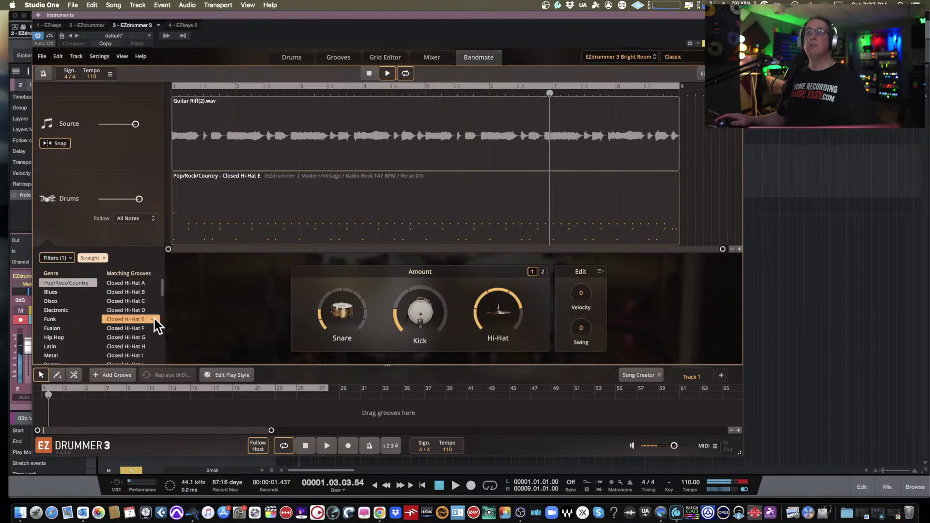
- Stop playback and examine the Open in Grooves Tab and Song Creator options for the Closed Hi-Hat E groove
left_click(155, 319)
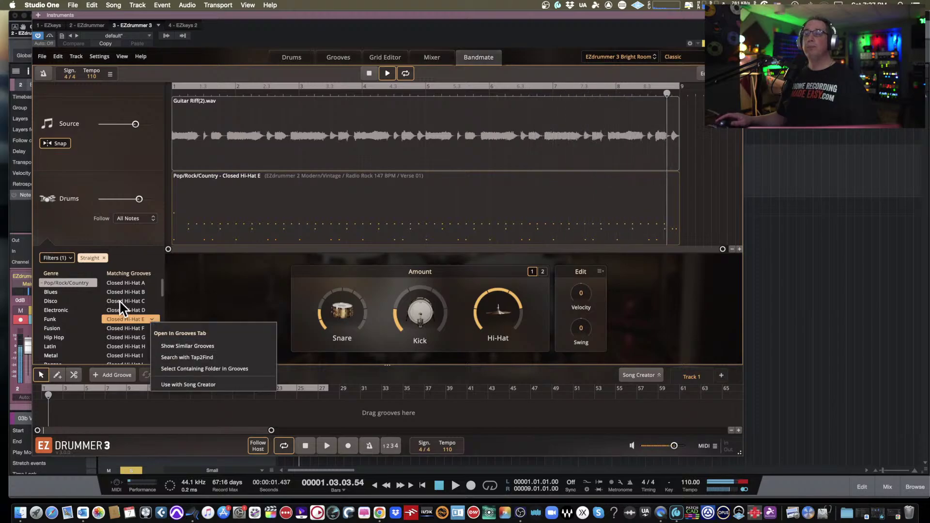
left_click(125, 324)
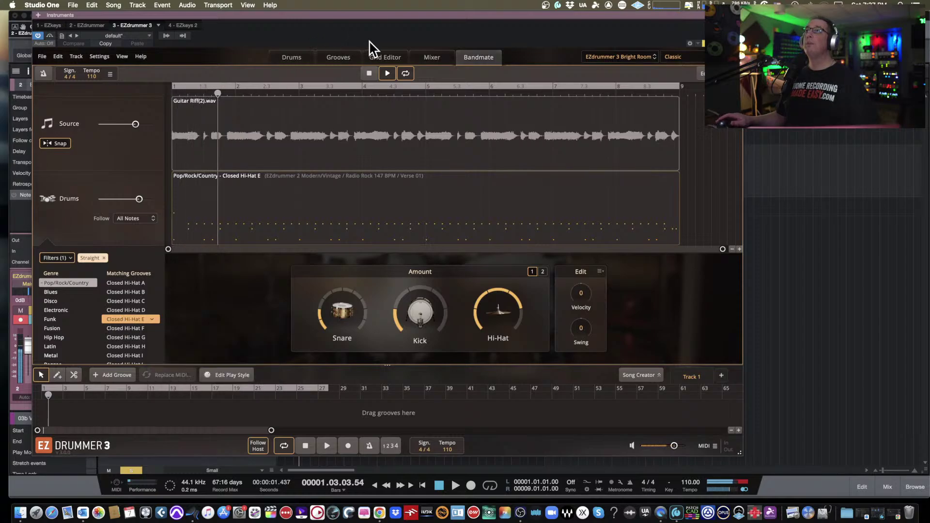
left_click(369, 74)
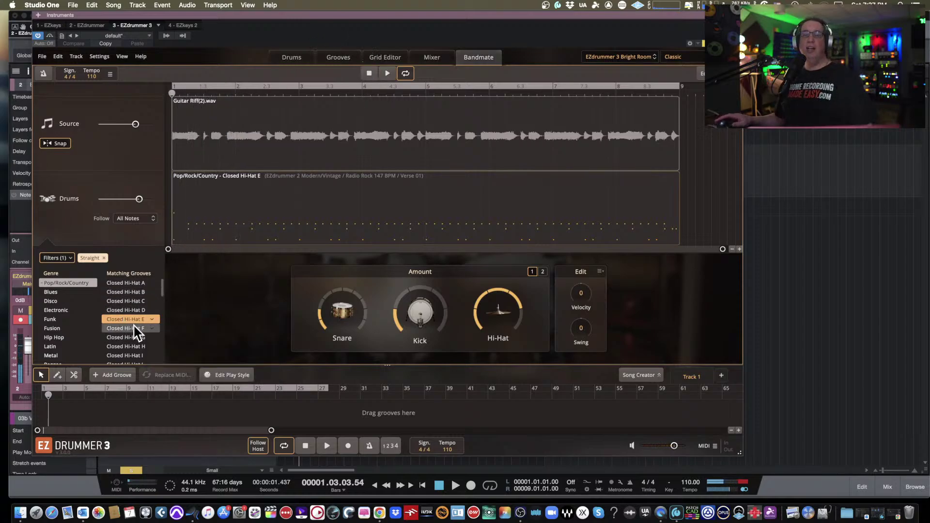
left_click(154, 321)
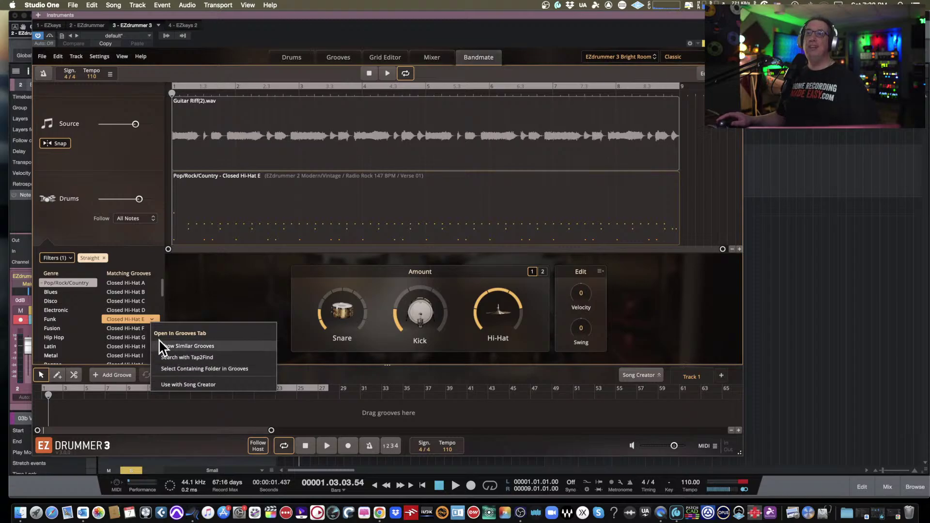
left_click(130, 324)
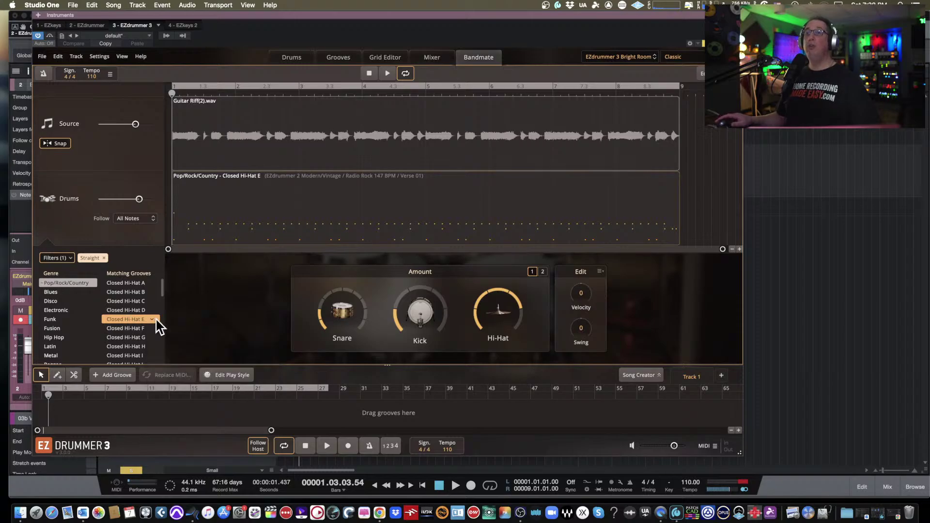
left_click(156, 320)
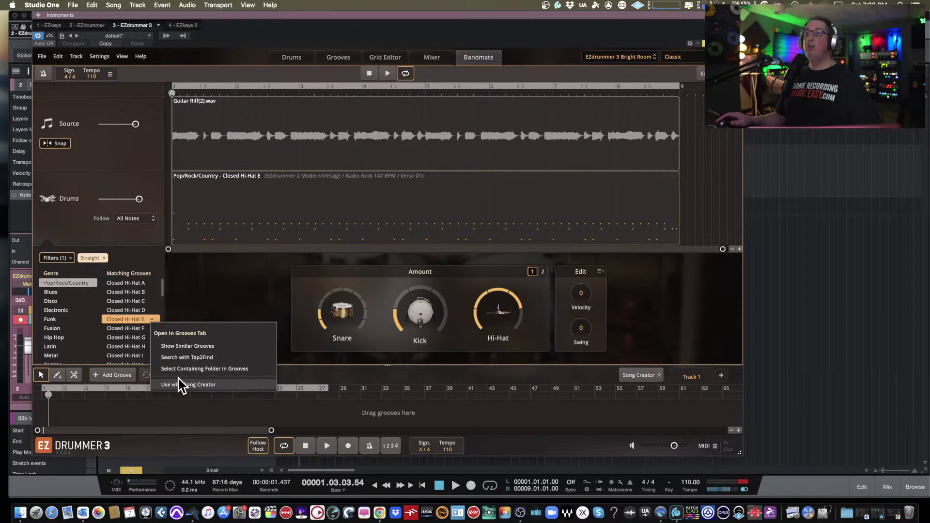
left_click(123, 315)
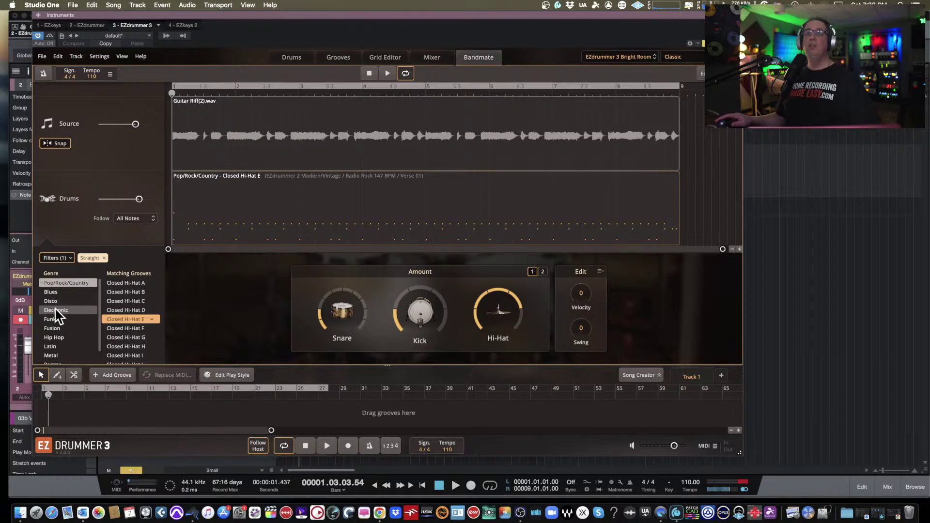
- Audition the Blues grooves with the riff from Closed Hi-Hat A through Ride A, and stop playback
left_click(59, 293)
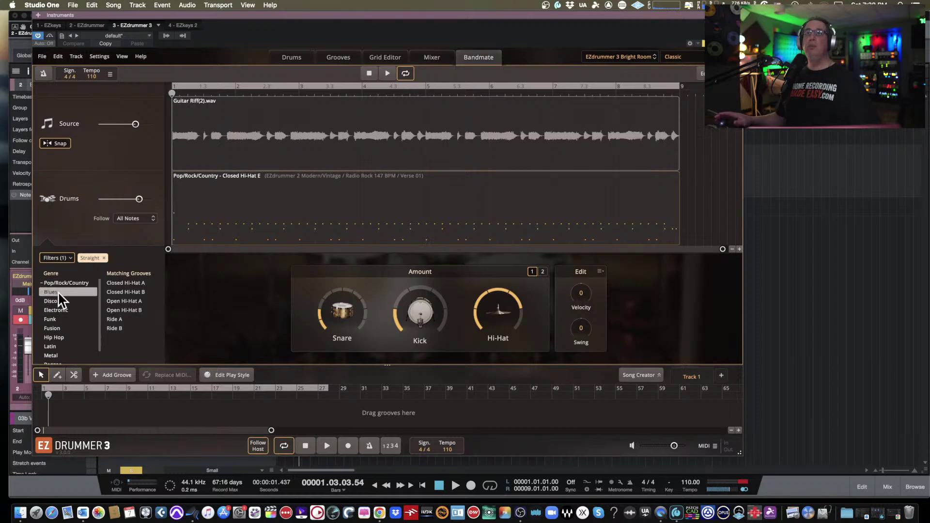
left_click(387, 74)
left_click(128, 283)
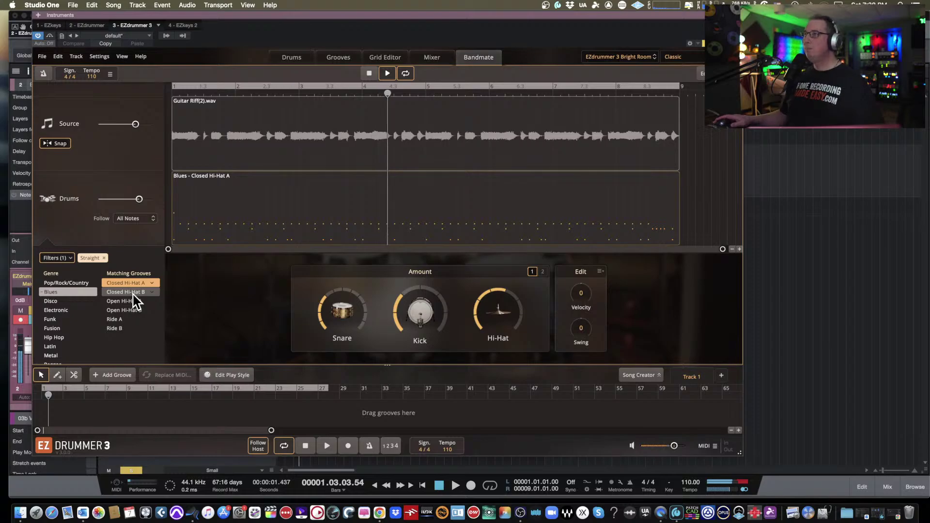
left_click(133, 293)
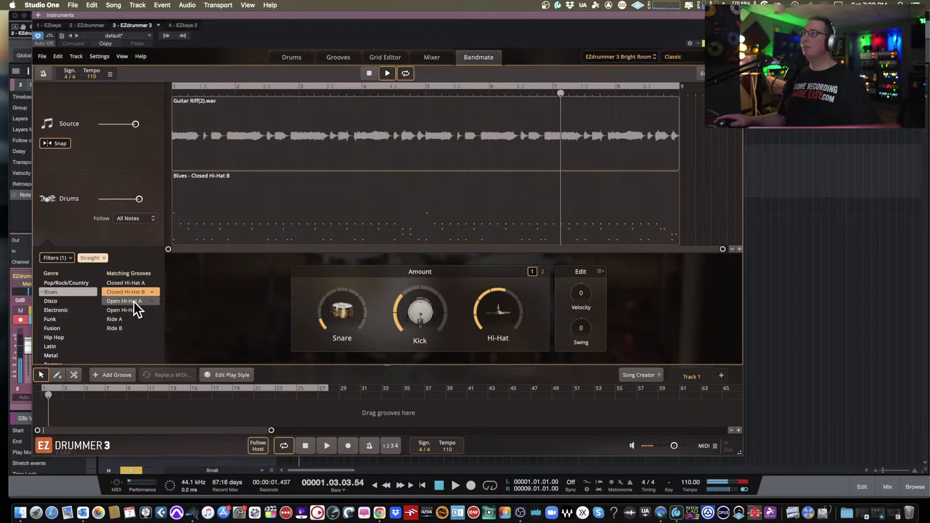
left_click(134, 303)
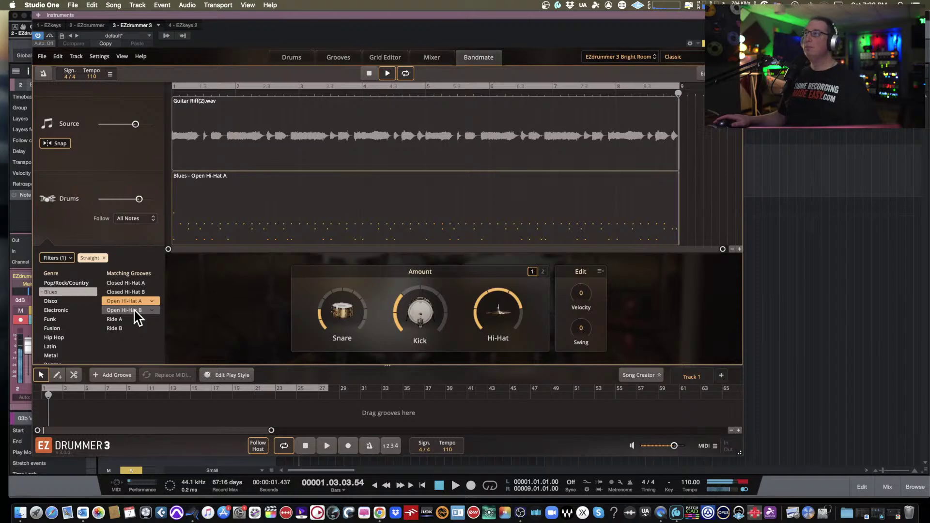
left_click(135, 312)
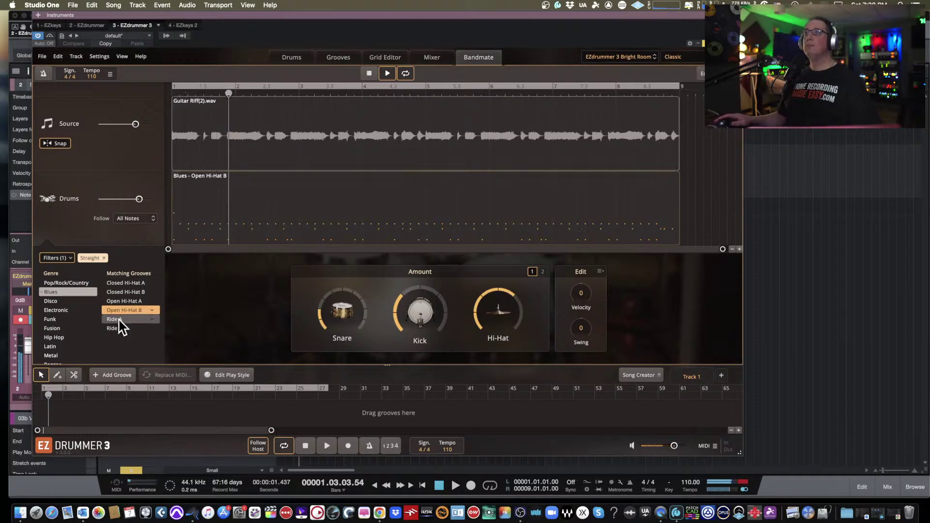
left_click(118, 319)
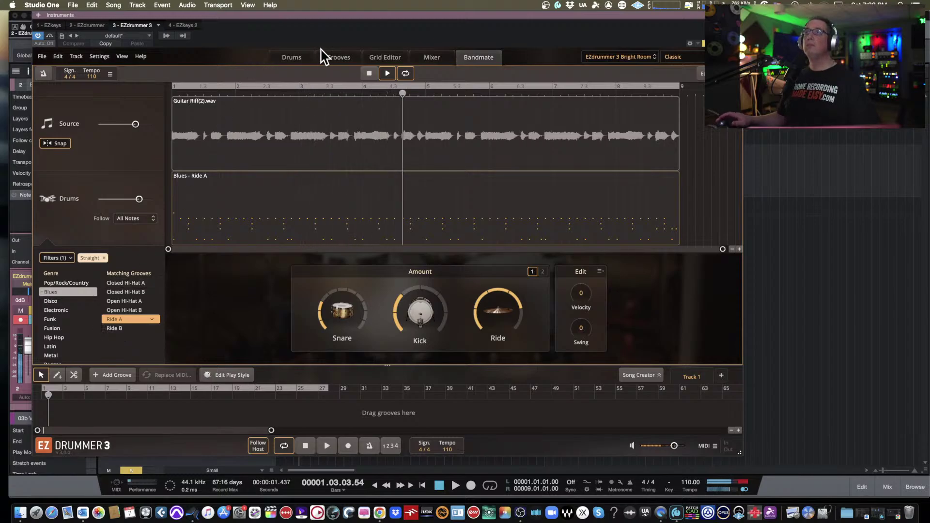
left_click(371, 73)
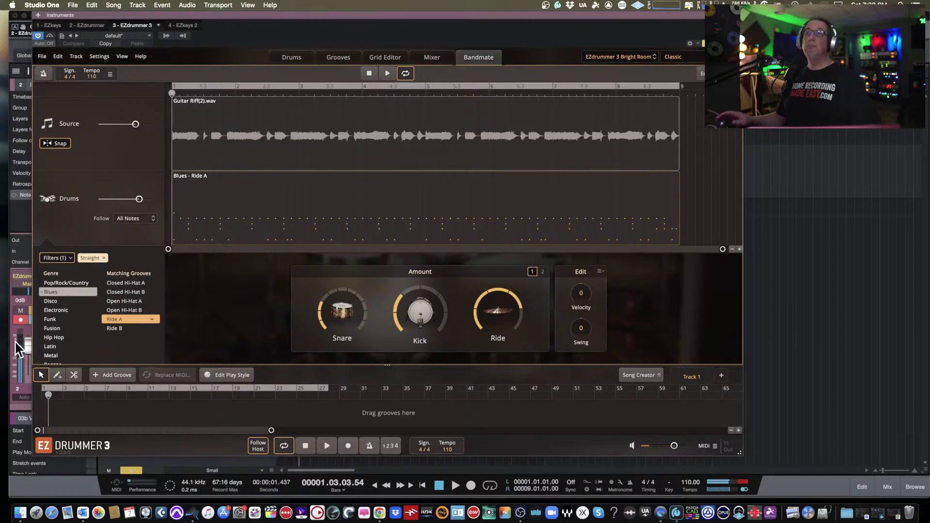
- Audition Funk grooves Closed Hi-Hat A, B and F with the riff, reduce the Snare amount slightly on F, and stop
left_click(58, 319)
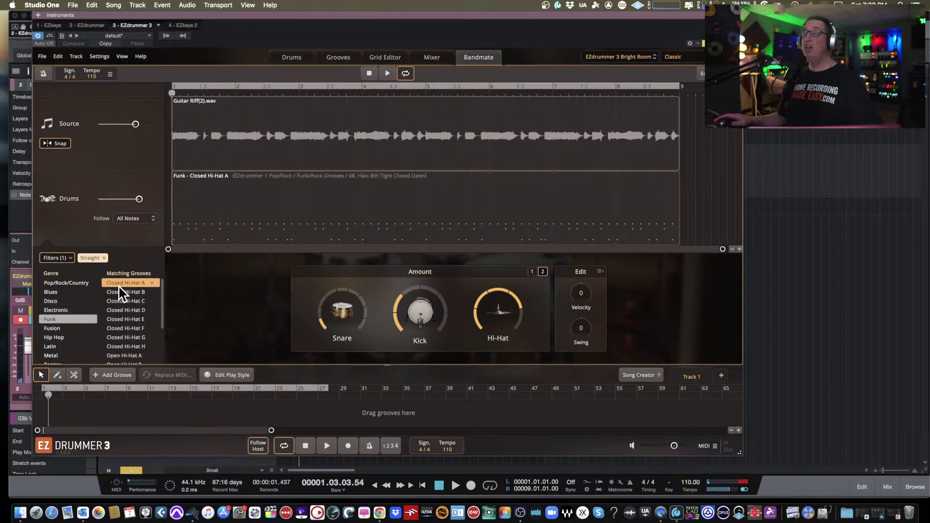
left_click(387, 74)
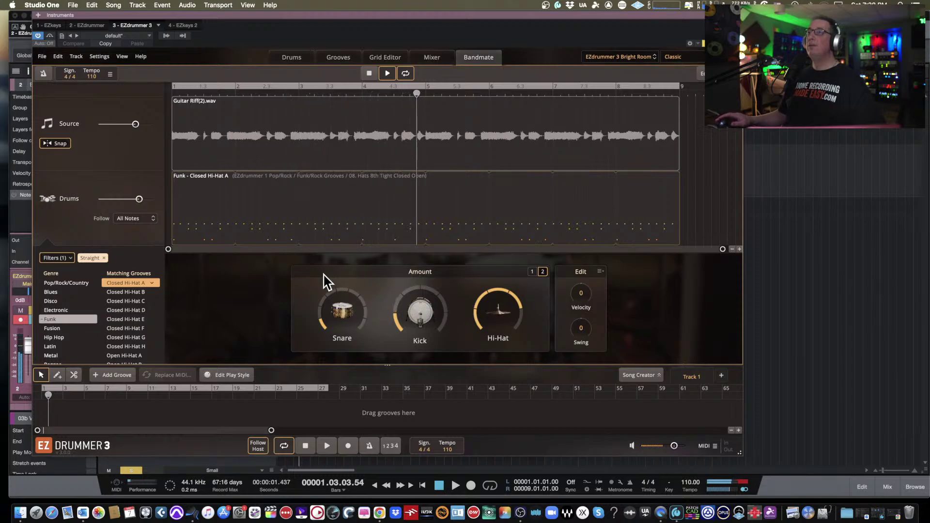
left_click(113, 293)
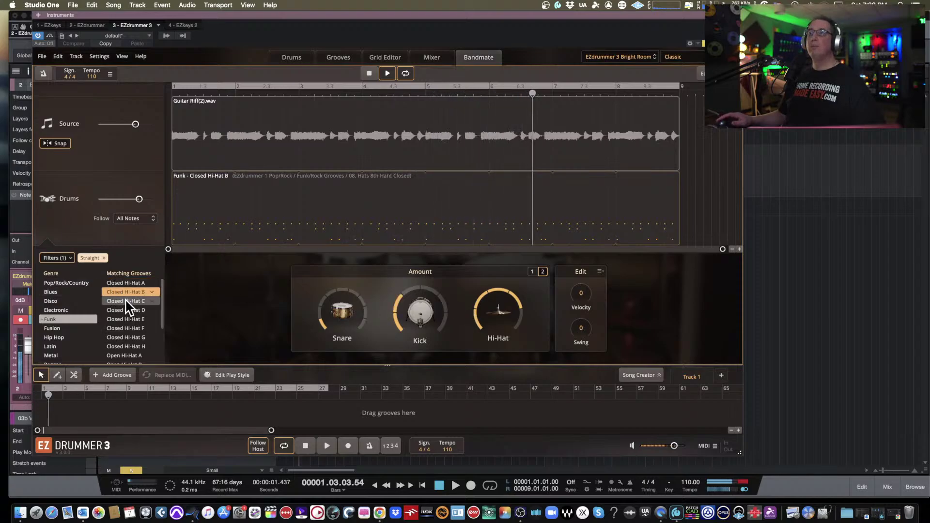
left_click(123, 329)
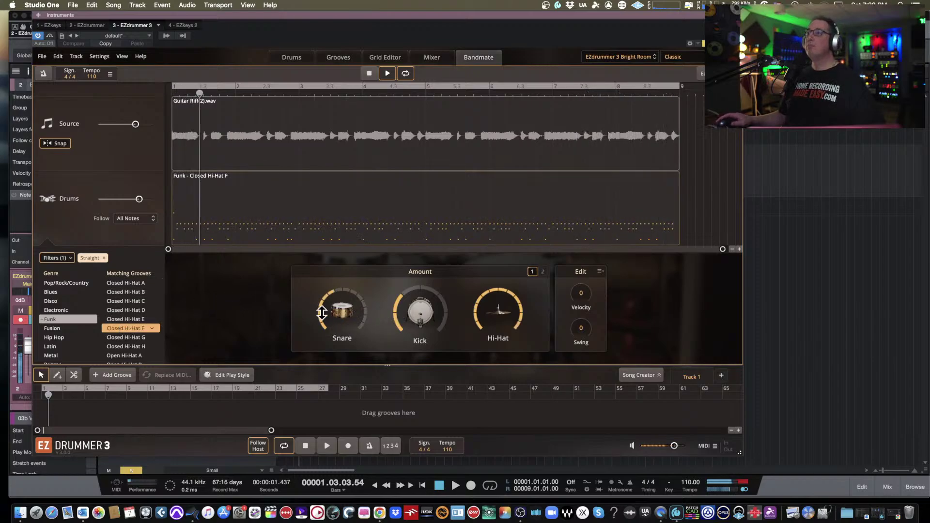
mouse_move(342, 322)
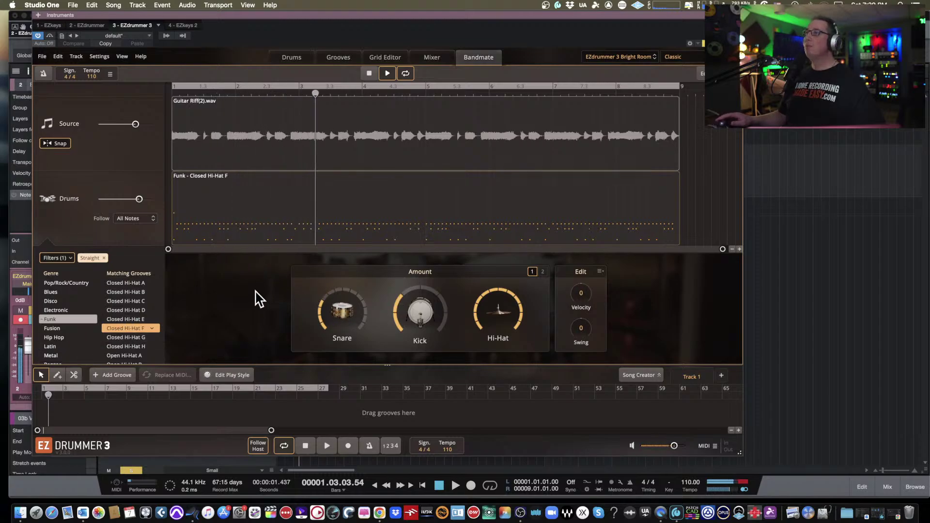
left_click(369, 73)
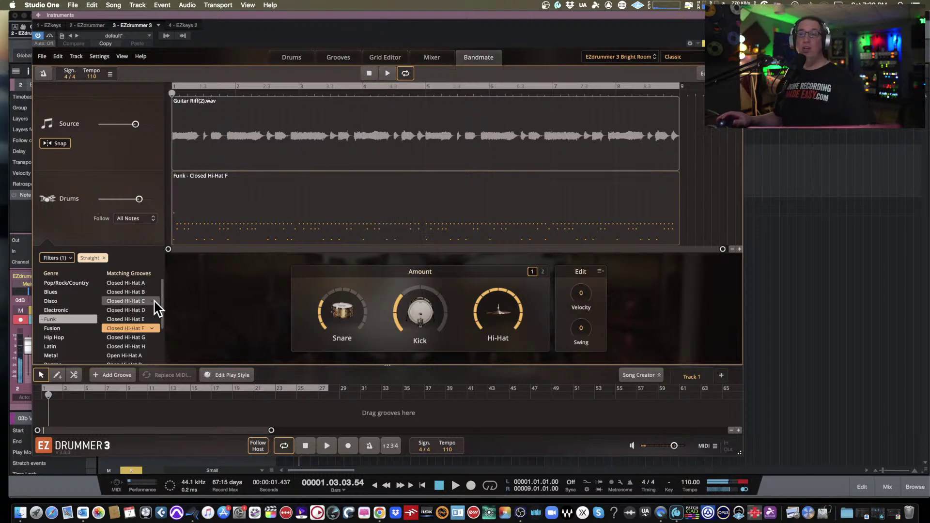
- Audition the Pop/Rock/Country groove Closed Hi-Hat A against the guitar riff, and stop playback
scroll(92, 327, "down", 1)
scroll(92, 327, "down", 1)
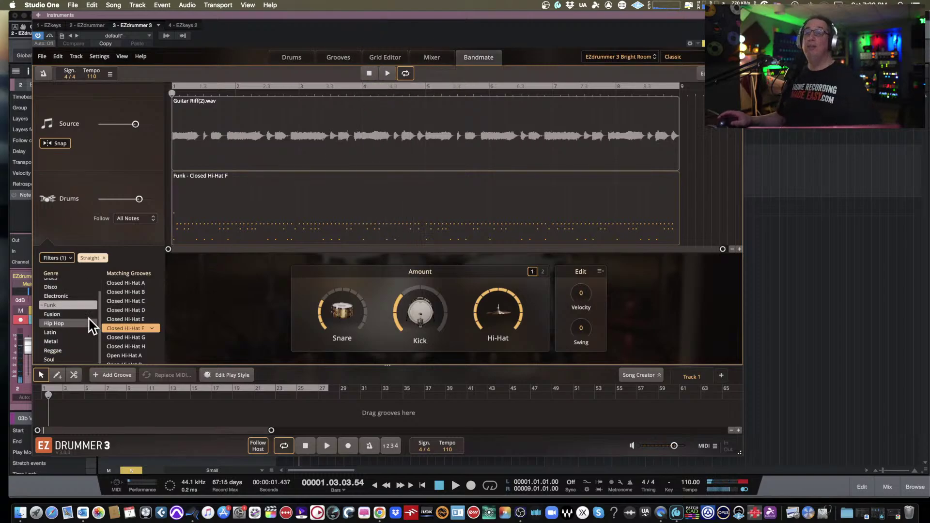
scroll(54, 286, "up", 2)
left_click(55, 285)
left_click(125, 284)
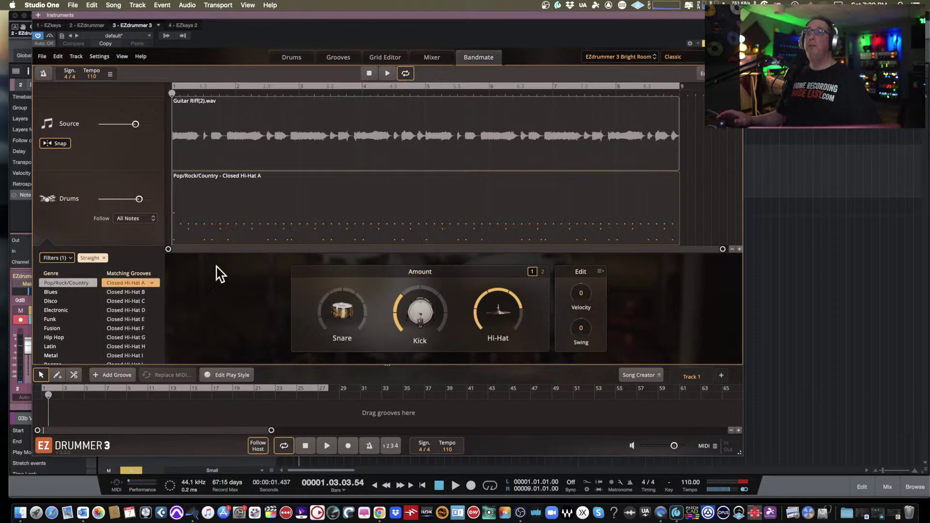
left_click(386, 74)
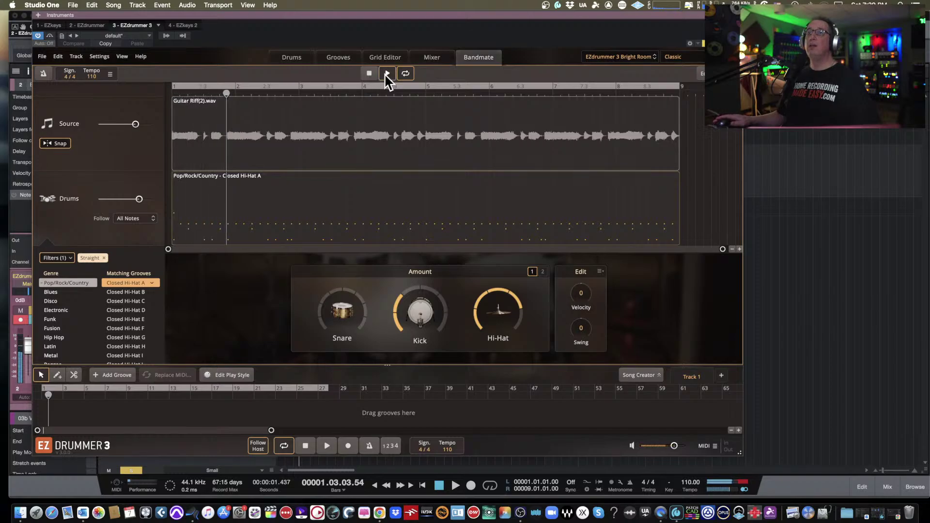
left_click(369, 73)
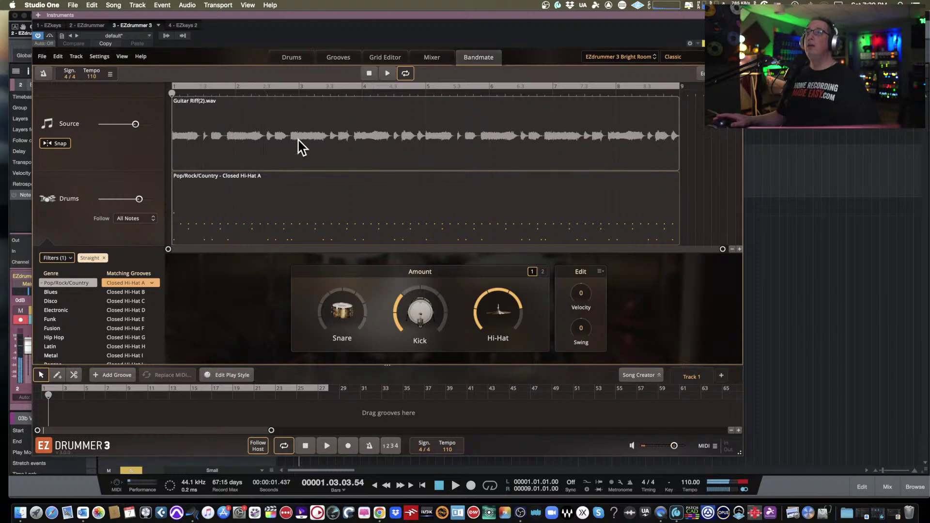
- Load the Closed Hi-Hat A groove into Song Creator and try placing it at the start of the track
left_click(153, 283)
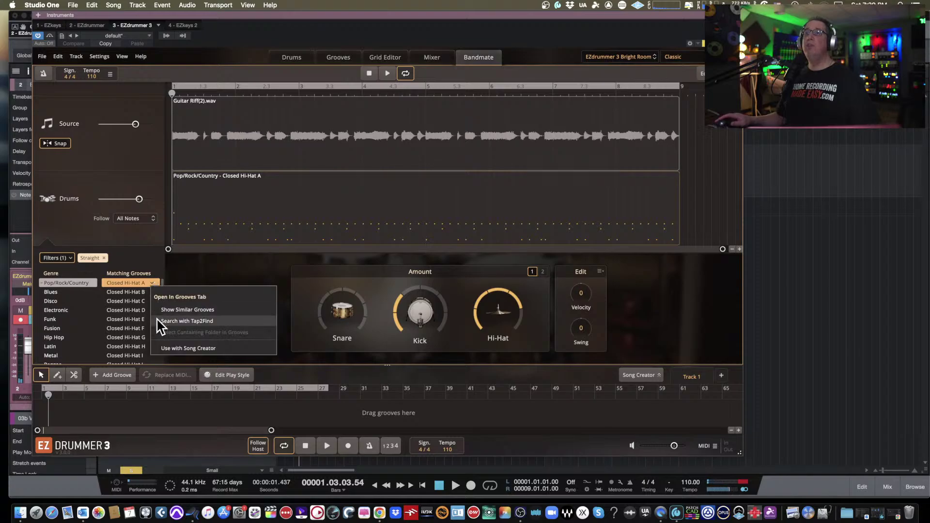
left_click(188, 348)
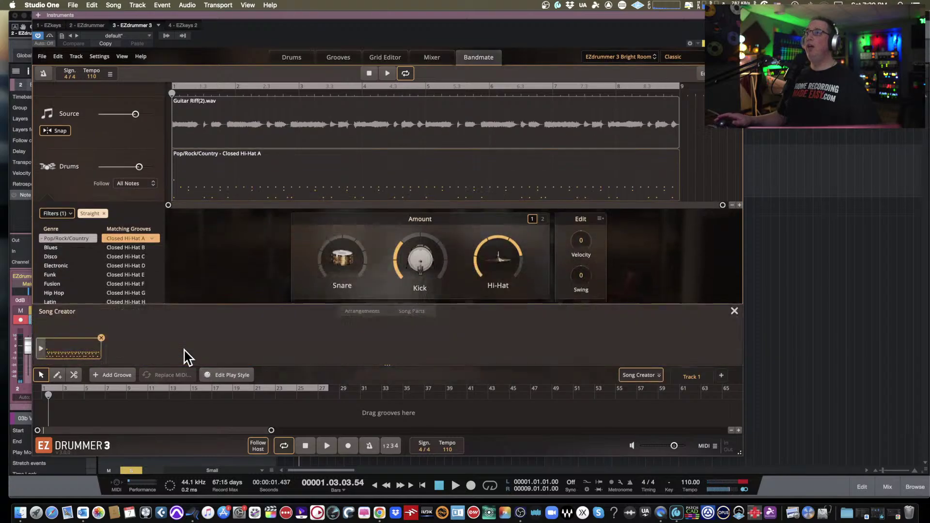
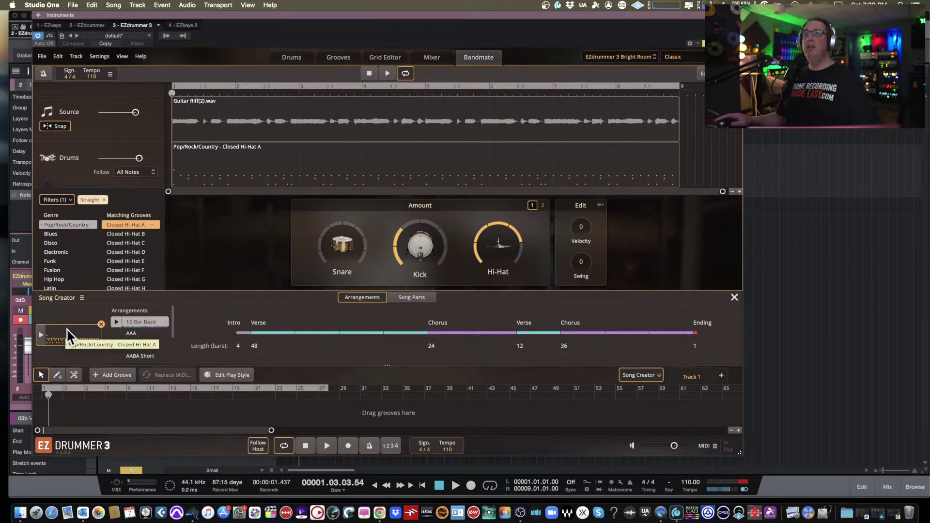
left_click_drag(66, 329, 37, 414)
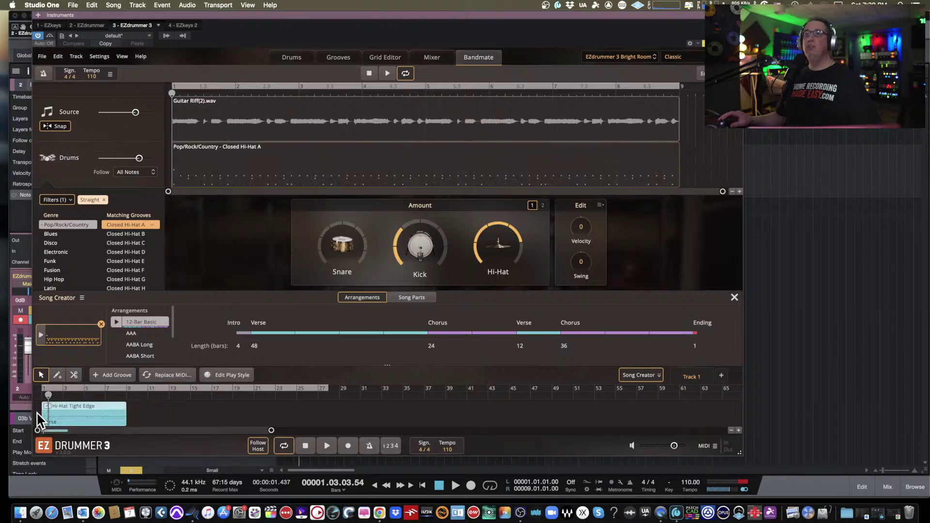
right_click(85, 411)
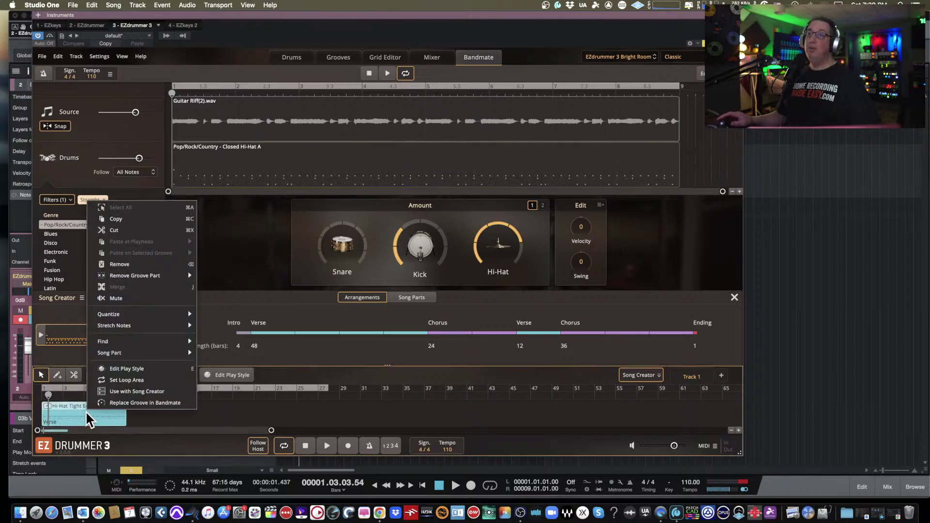
left_click(120, 265)
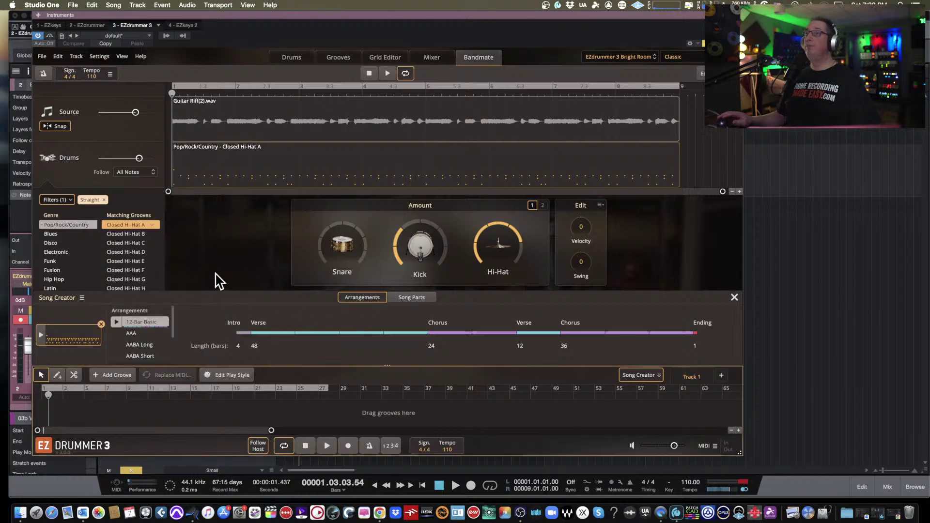
- Show grooves similar to Closed Hi-Hat A in the Grooves library and close Song Creator
left_click(152, 225)
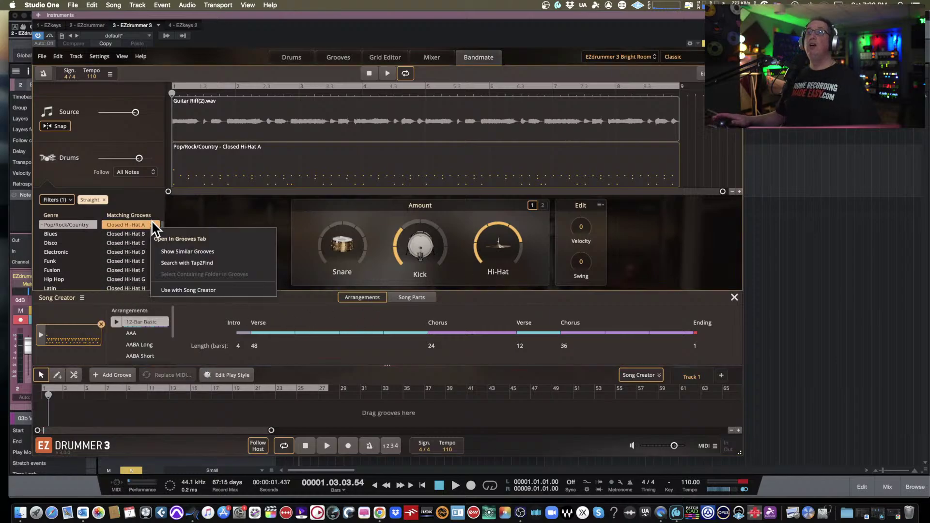
left_click(156, 253)
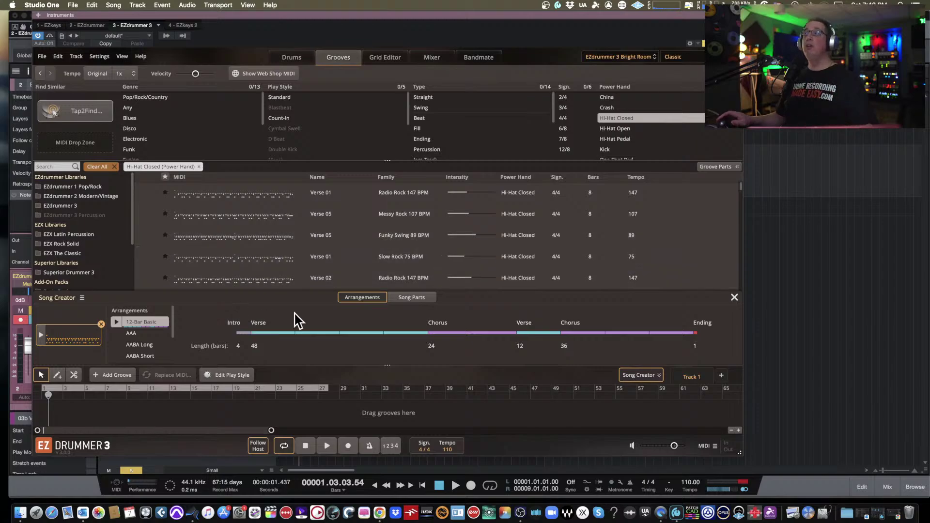
left_click(647, 377)
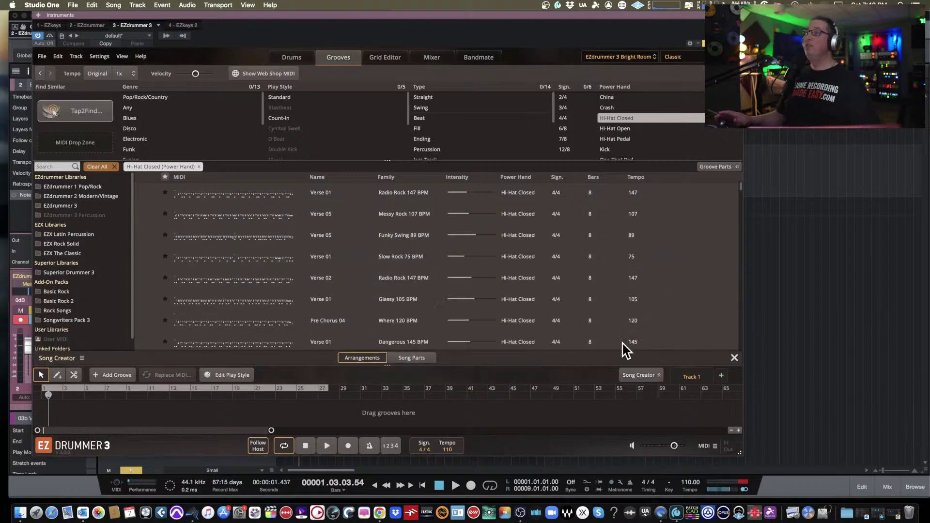
- Audition the similar grooves Verse 01 Radio Rock and Verse 05 Messy Rock, and take a look at the Edit Play Style view
left_click(147, 192)
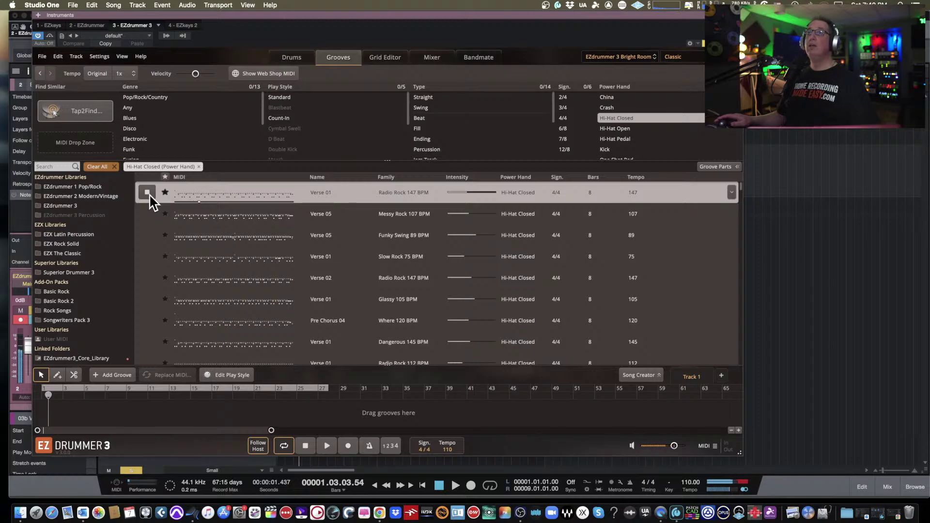
left_click(148, 213)
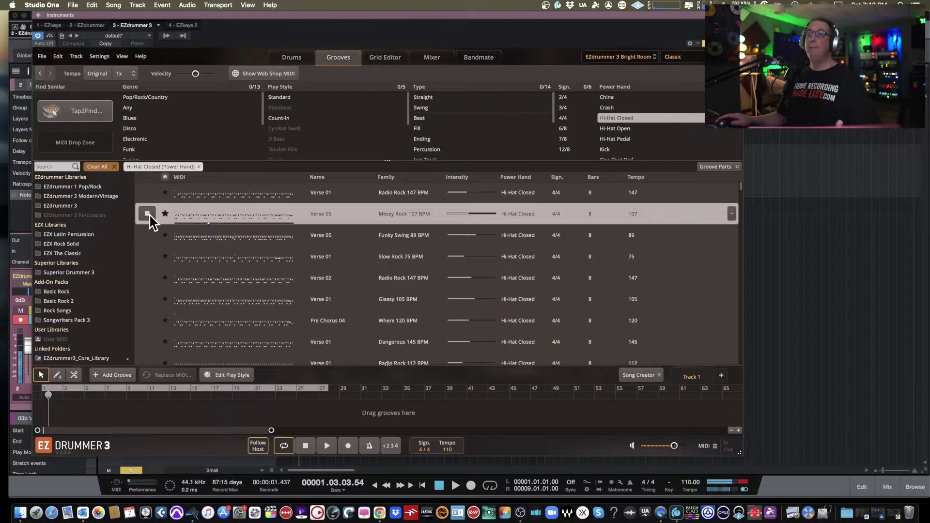
left_click(147, 214)
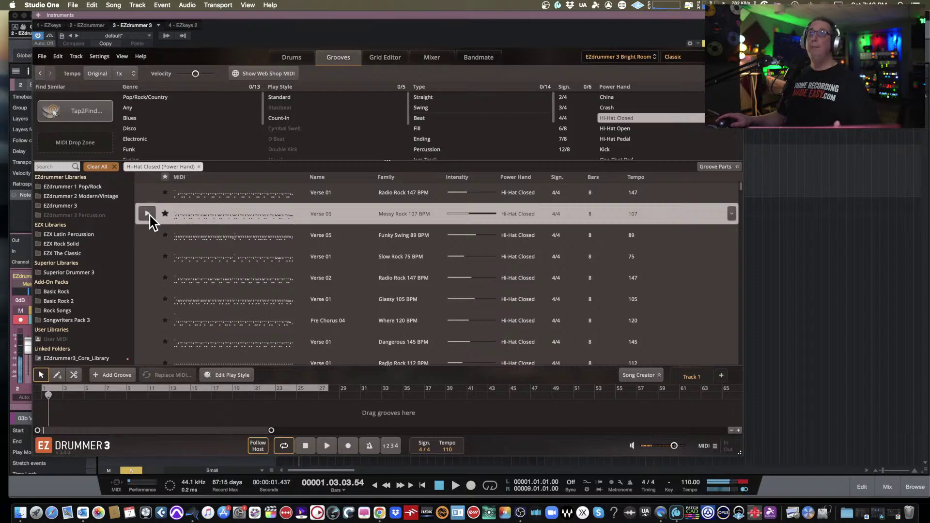
left_click(232, 376)
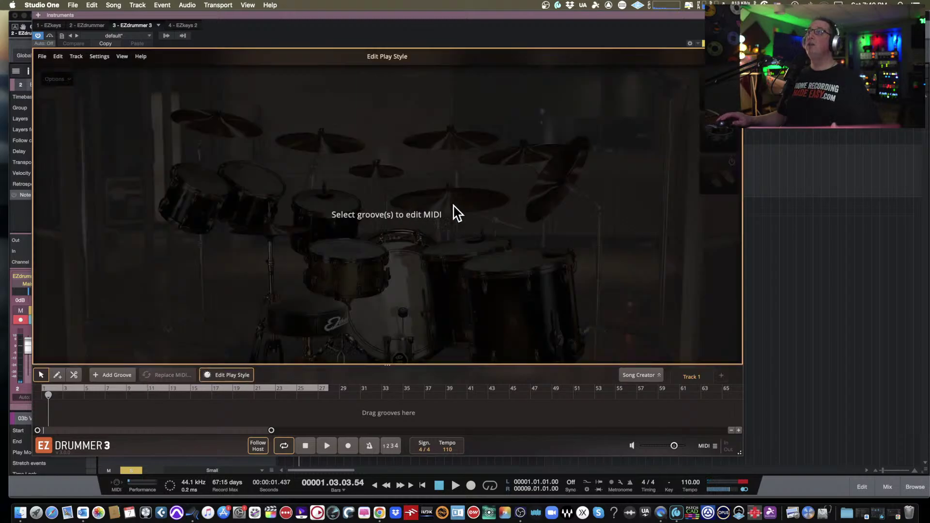
left_click(228, 375)
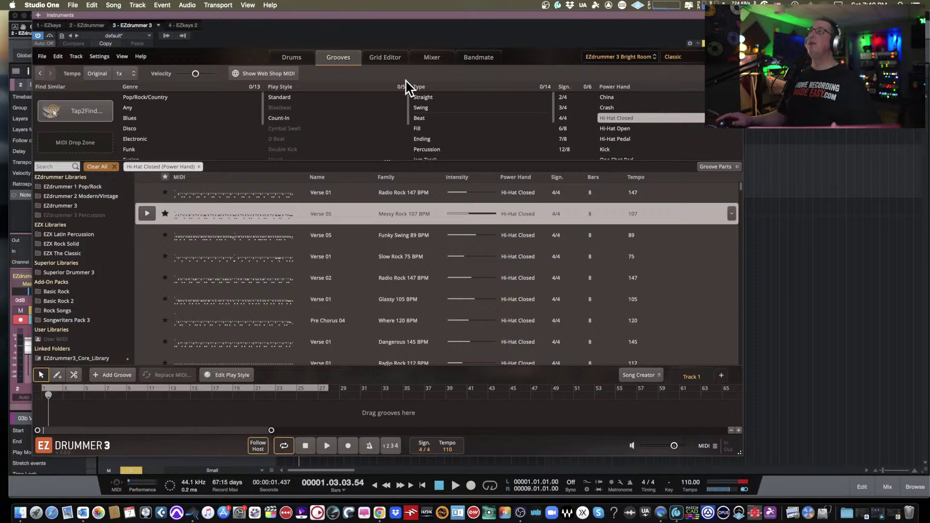
- Play the riff with Closed Hi-Hat A in Bandmate and switch the drum library to EZdrummer 3 Main Room
left_click(485, 61)
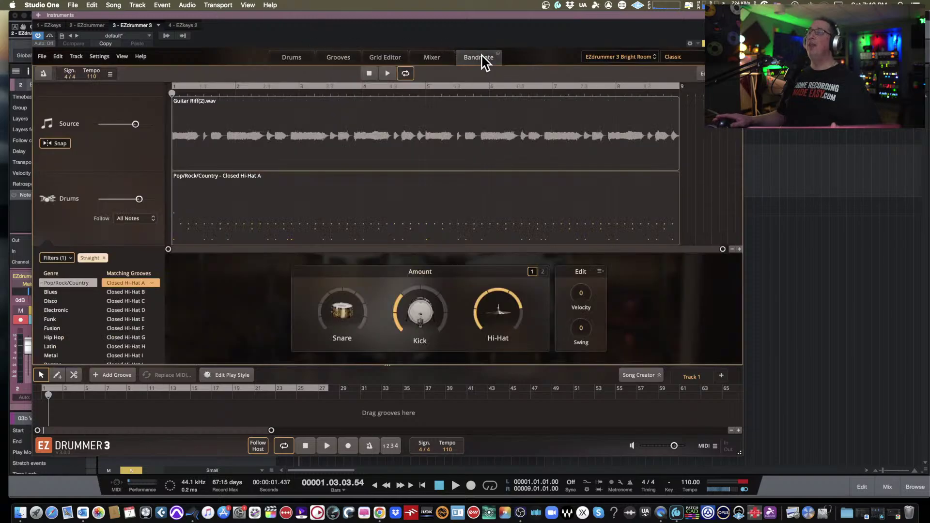
left_click(393, 74)
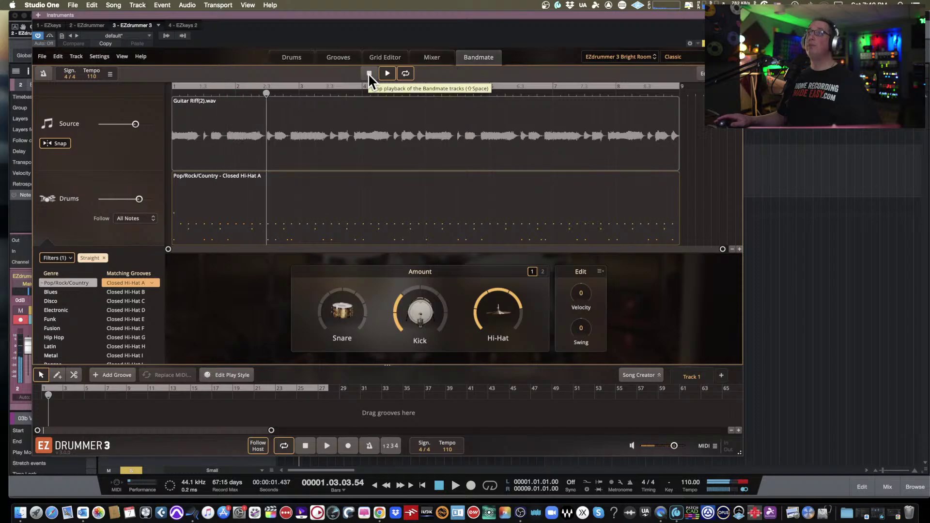
left_click(639, 57)
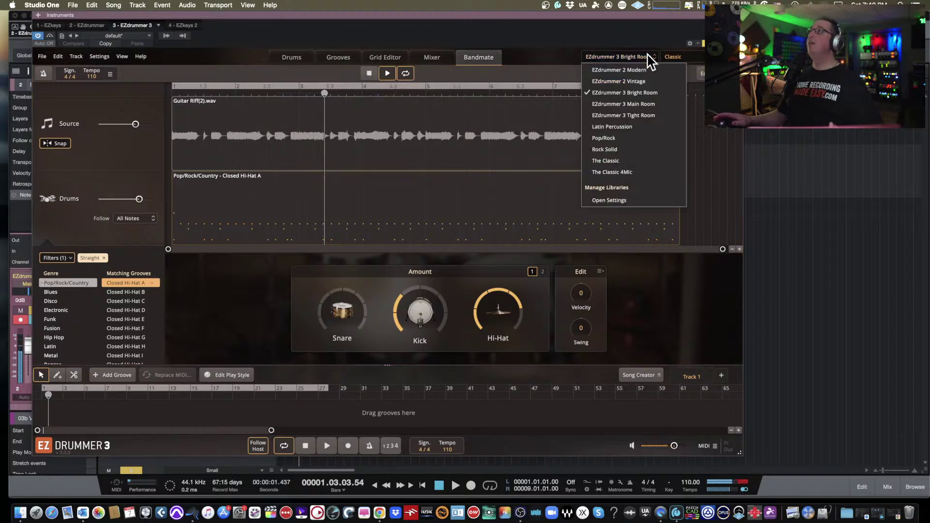
left_click(638, 104)
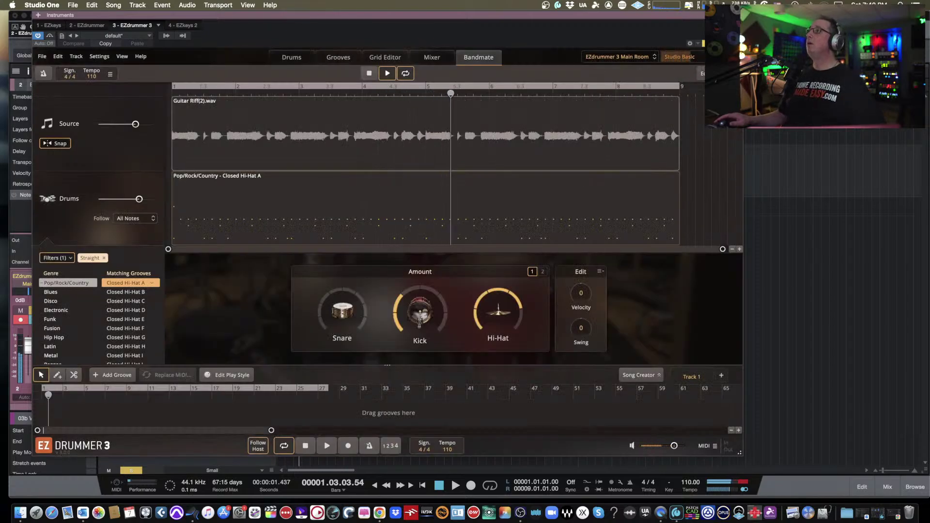
- Audition the Singer-Songwriter Full Mic Reverb preset with the riff, stop playback, and view its kit in the Drums view
left_click(679, 57)
mouse_move(722, 141)
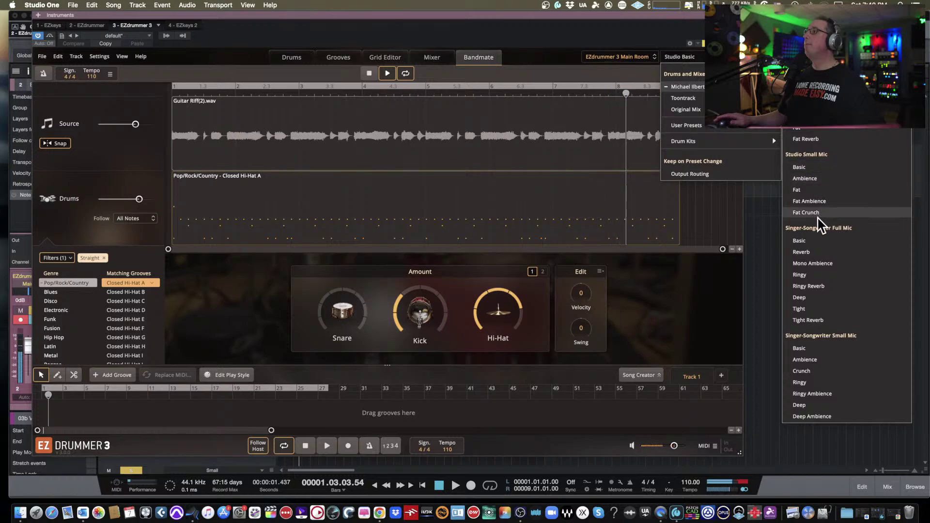
left_click(818, 252)
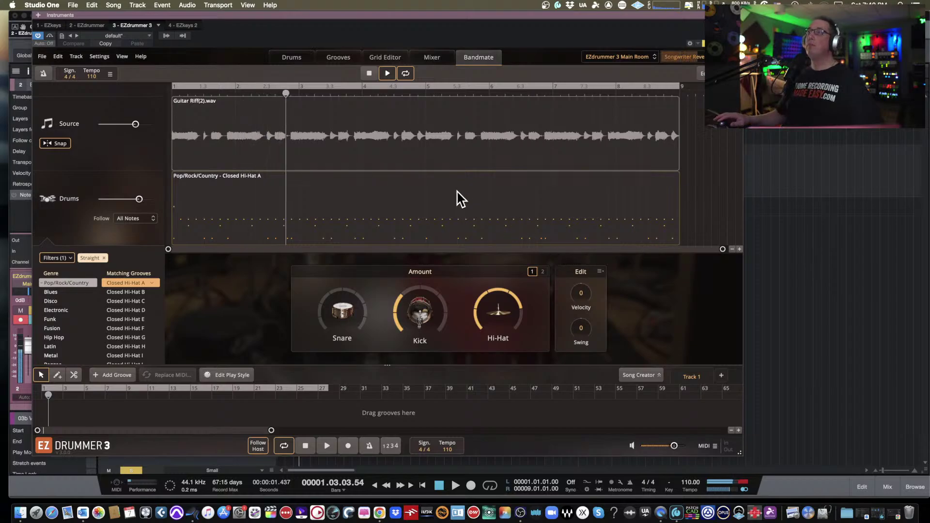
left_click(368, 73)
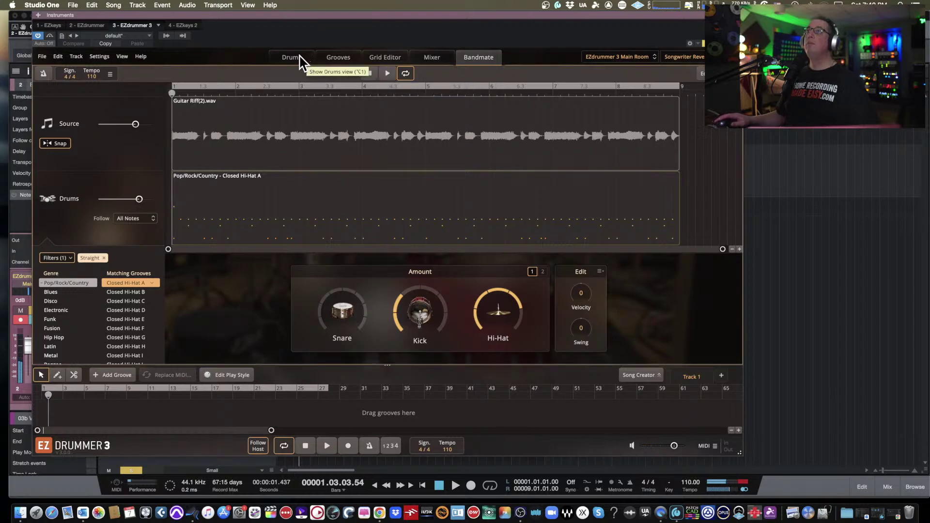
left_click(292, 58)
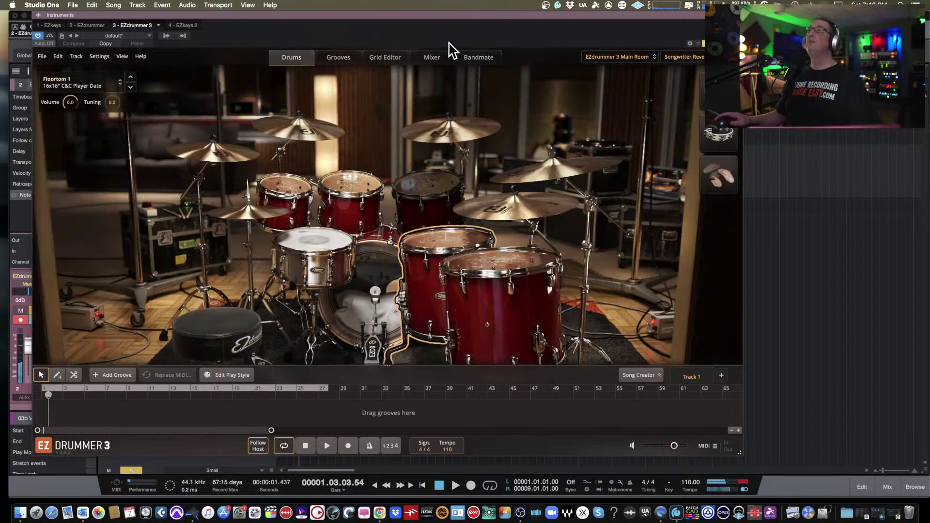
left_click(478, 58)
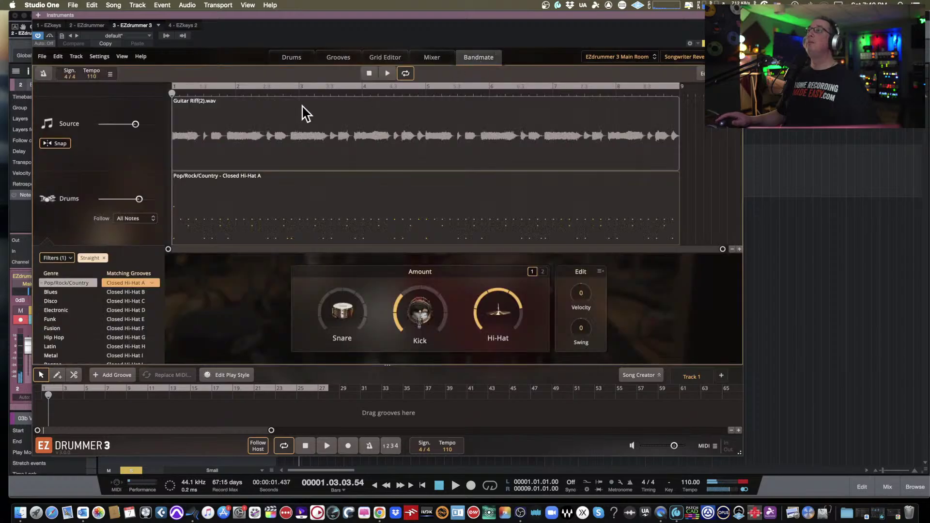
- Play the riff in Bandmate with the Studio Fat preset loaded, and stop playback
left_click(393, 75)
left_click(683, 57)
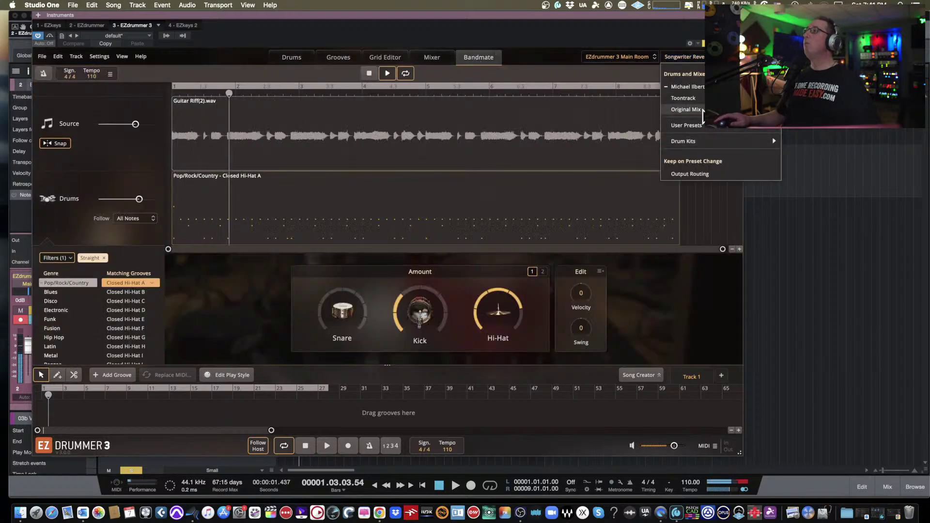
mouse_move(702, 112)
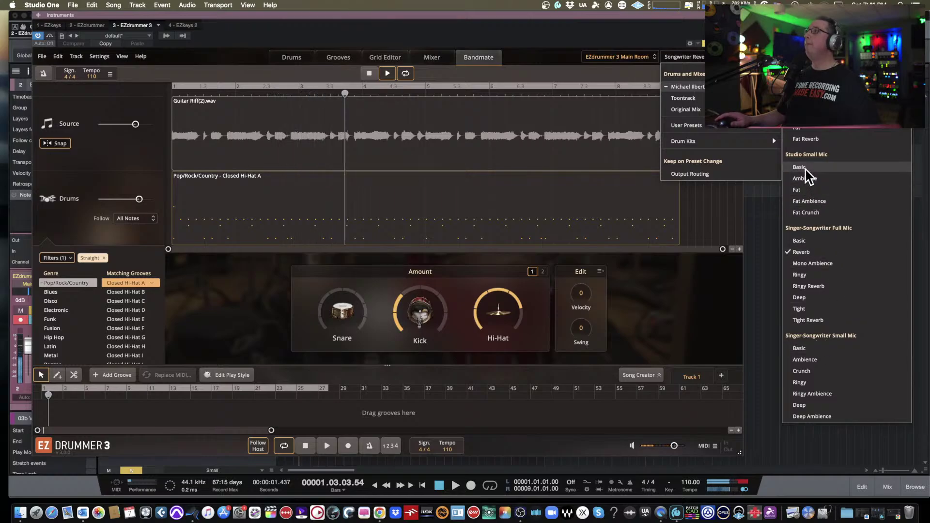
left_click(806, 129)
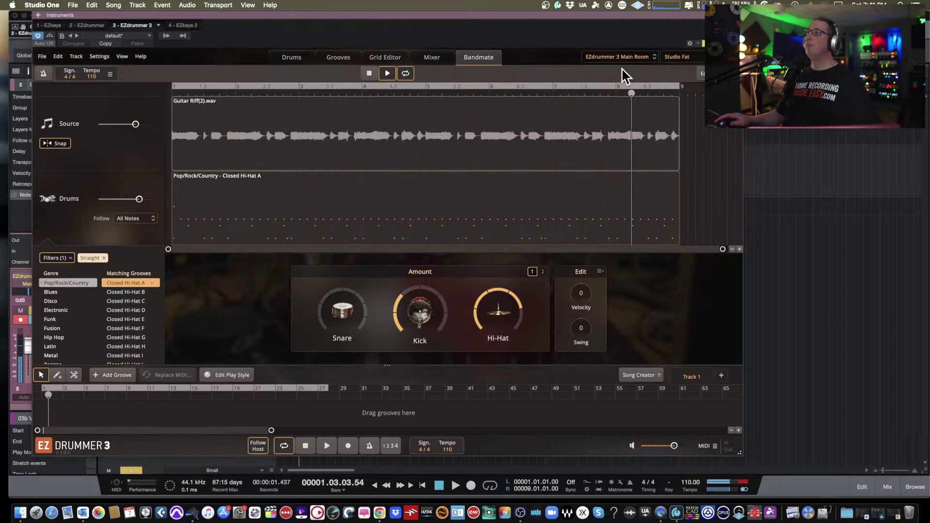
left_click(368, 73)
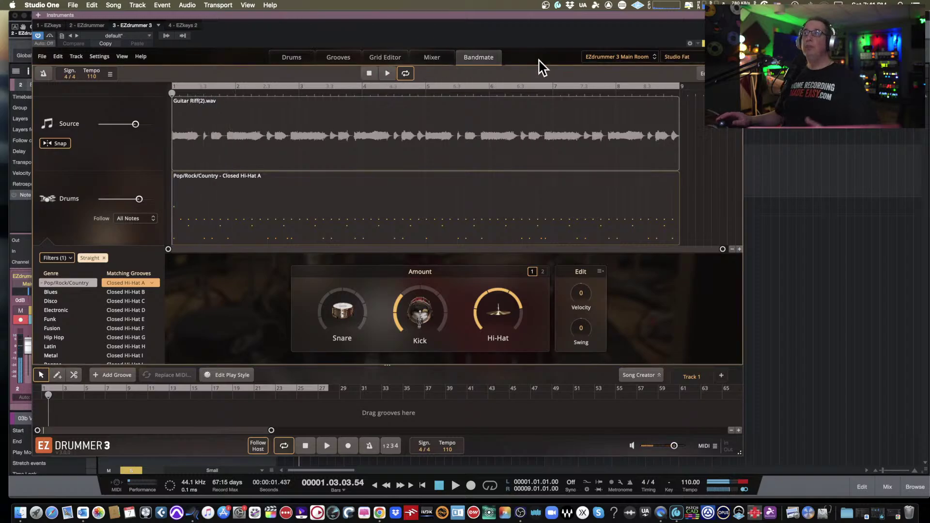
- Switch the drum library back to EZdrummer 3 Bright Room and play the riff with Closed Hi-Hat A
left_click(647, 58)
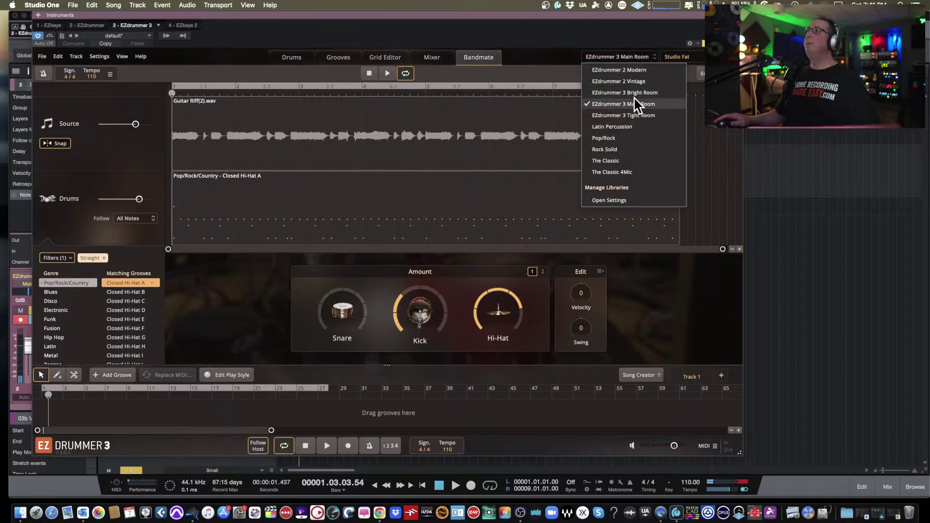
left_click(639, 101)
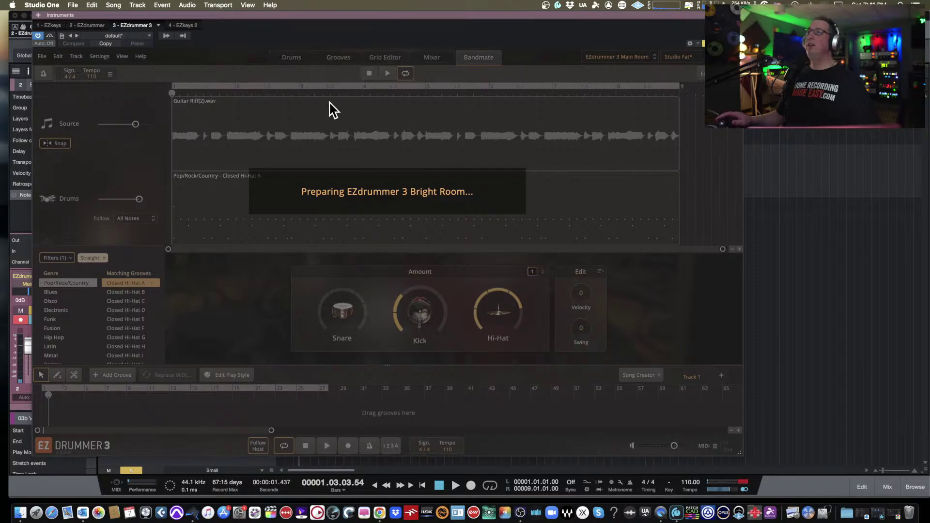
left_click(386, 72)
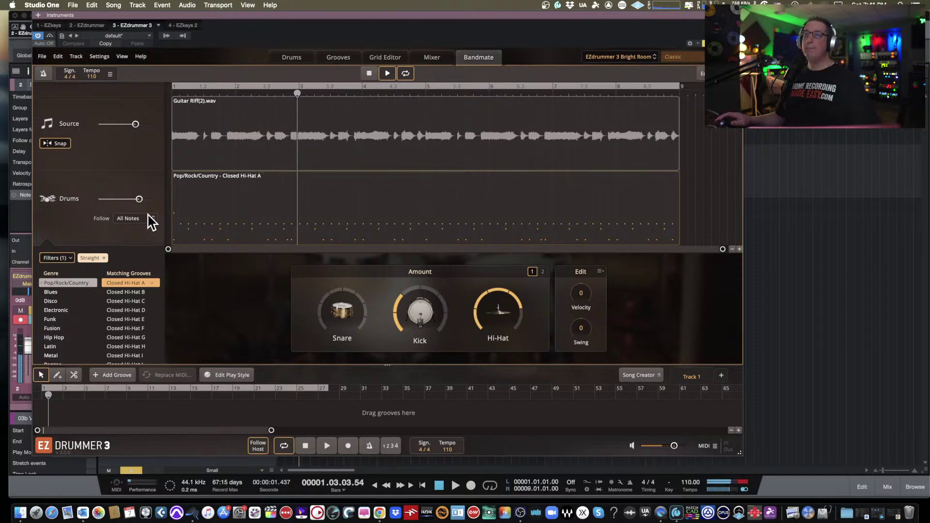
left_click_drag(198, 22, 216, 22)
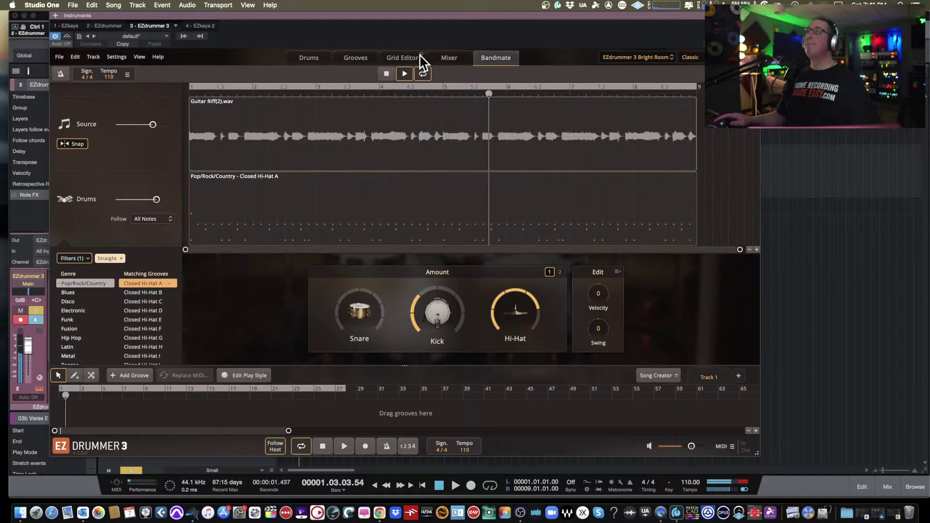
- Stop the riff playback in Bandmate and show the EZdrummer 3 mixer page, reopening the instrument from its track
left_click(387, 74)
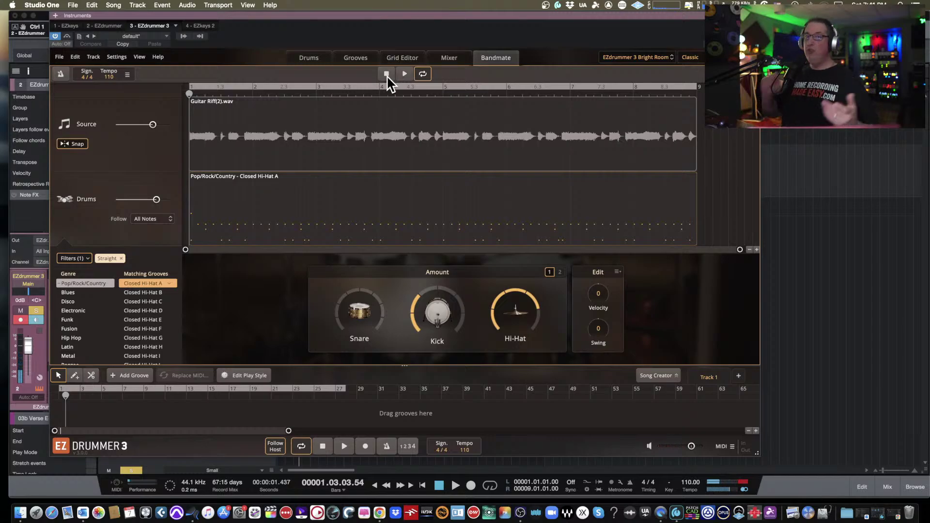
left_click(448, 60)
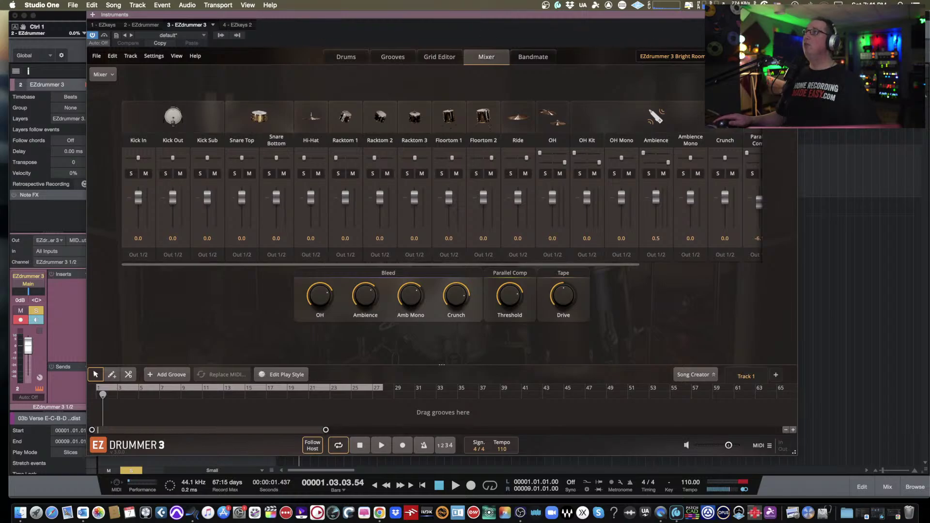
key("super+w")
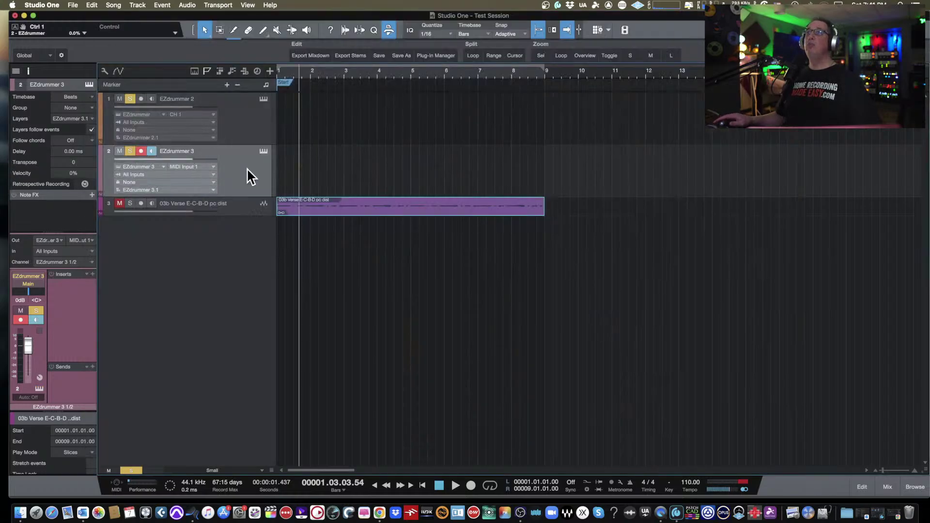
left_click(263, 152)
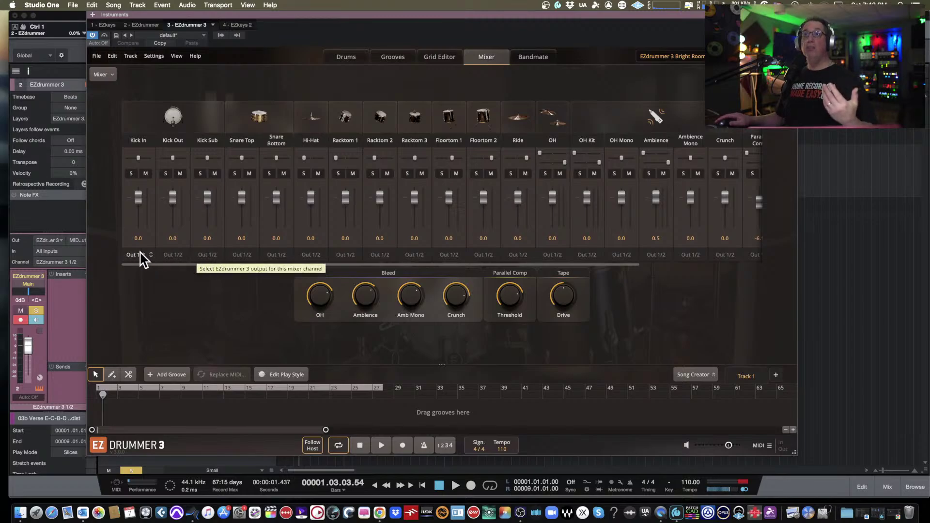
- Route the Kick Out mixer channel to Out 3/4 and the Kick Sub channel to Out 5/6
left_click(173, 256)
left_click(174, 285)
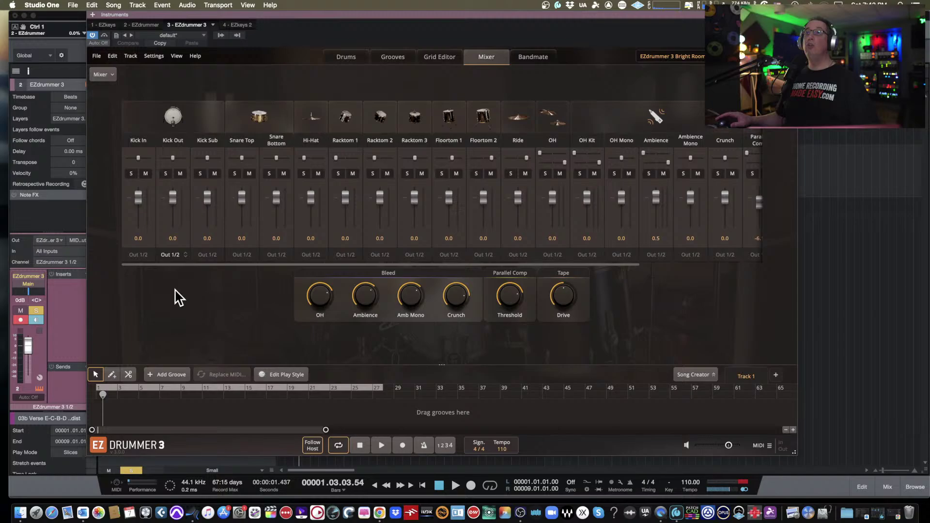
left_click(204, 256)
left_click(213, 308)
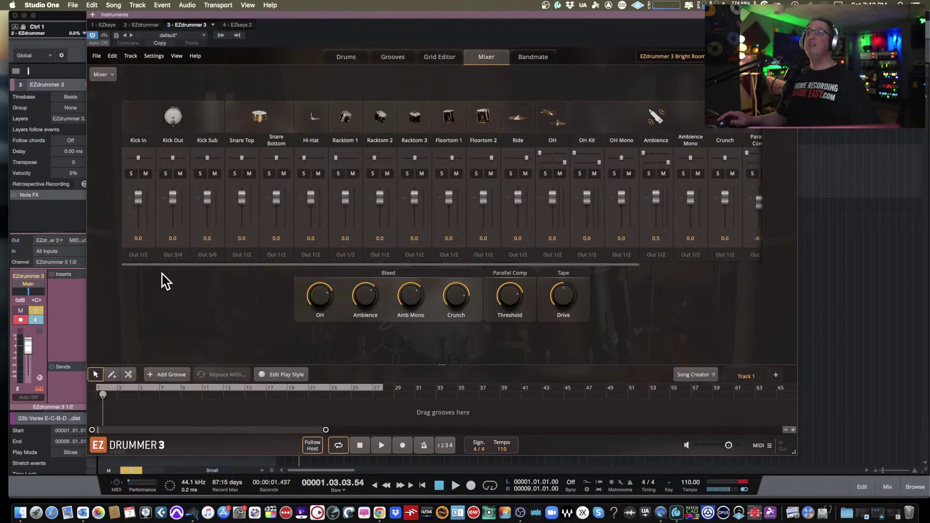
- Route the Snare Top channel to Out 7/8, Snare Bottom to Out 9/10 and Hi-Hat to Out 11/12
left_click(249, 254)
left_click(252, 316)
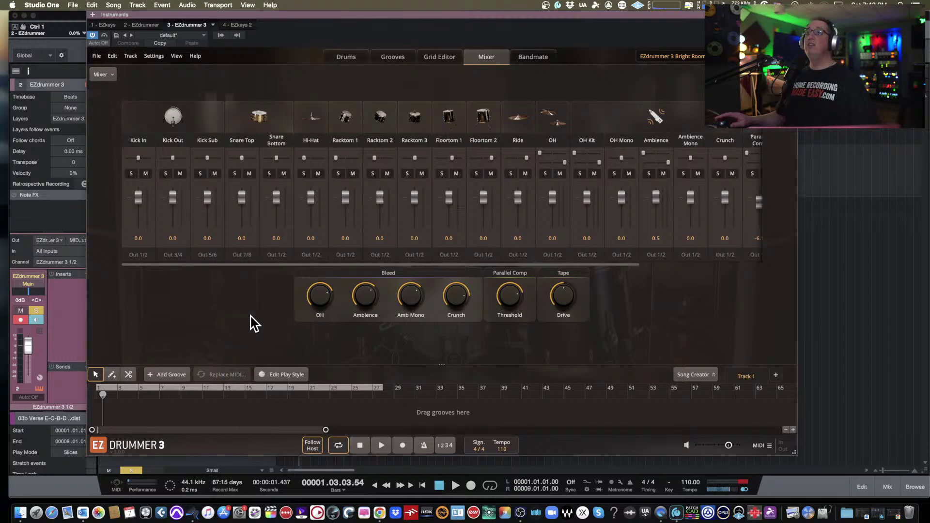
left_click(275, 255)
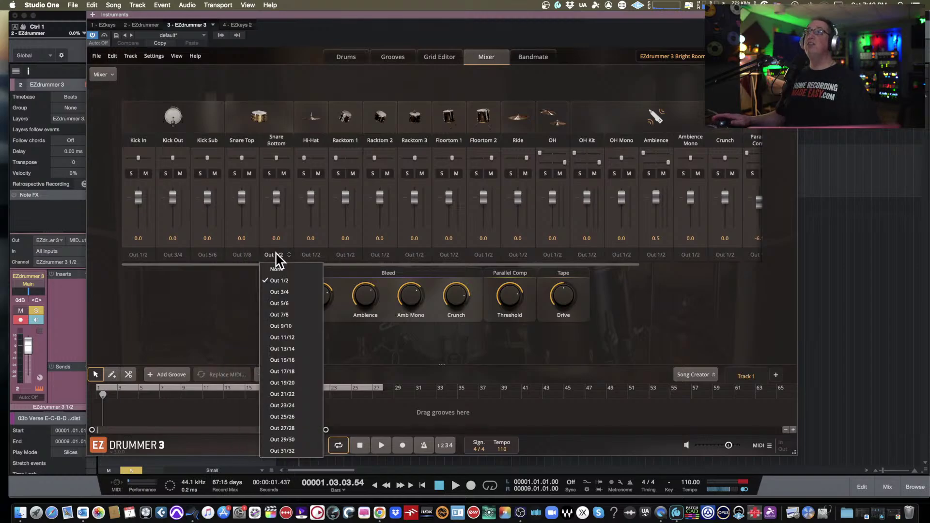
left_click(273, 326)
left_click(307, 255)
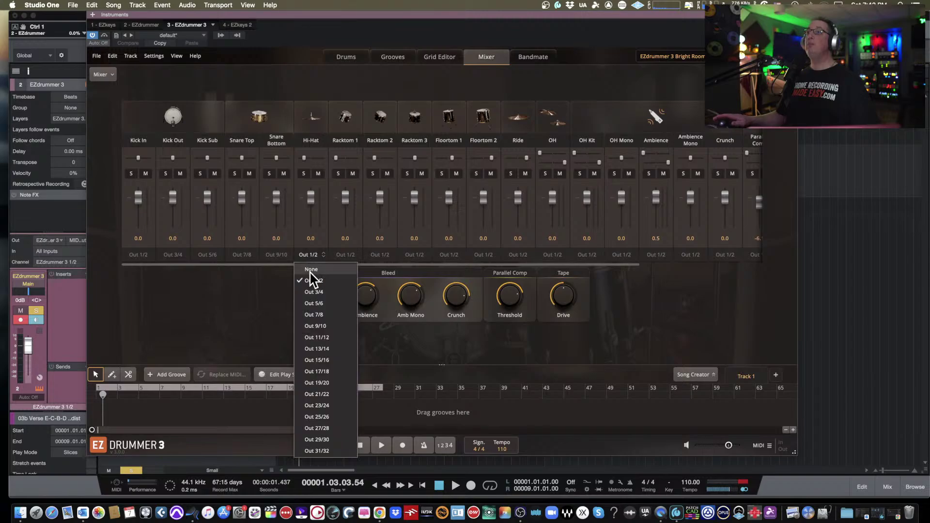
left_click(311, 345)
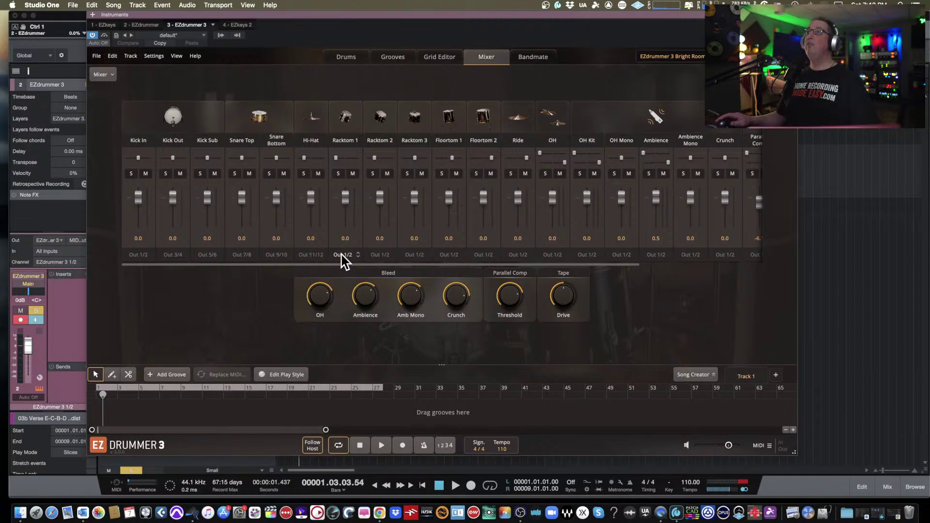
- Route all five tom channels, Racktom 1 to 3 and Floortom 1 and 2, to Out 13/14
left_click(341, 255)
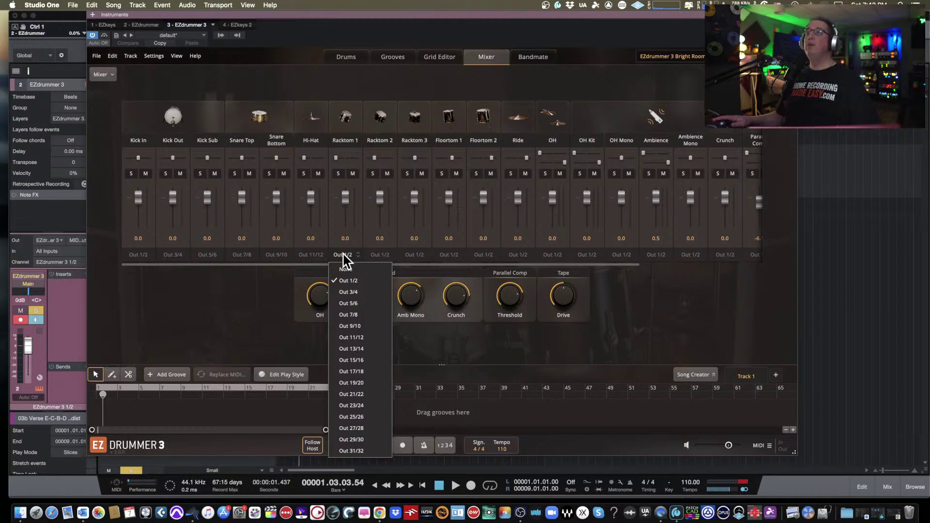
left_click(351, 349)
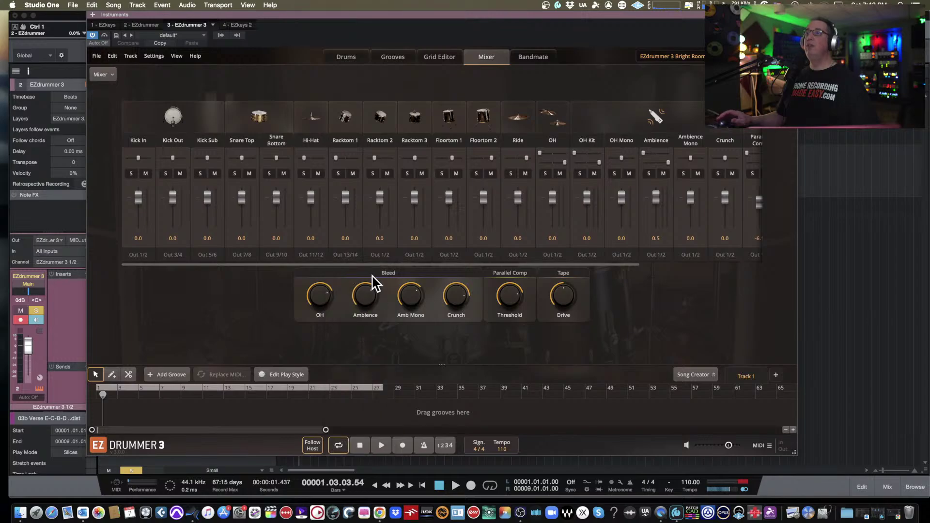
left_click(378, 254)
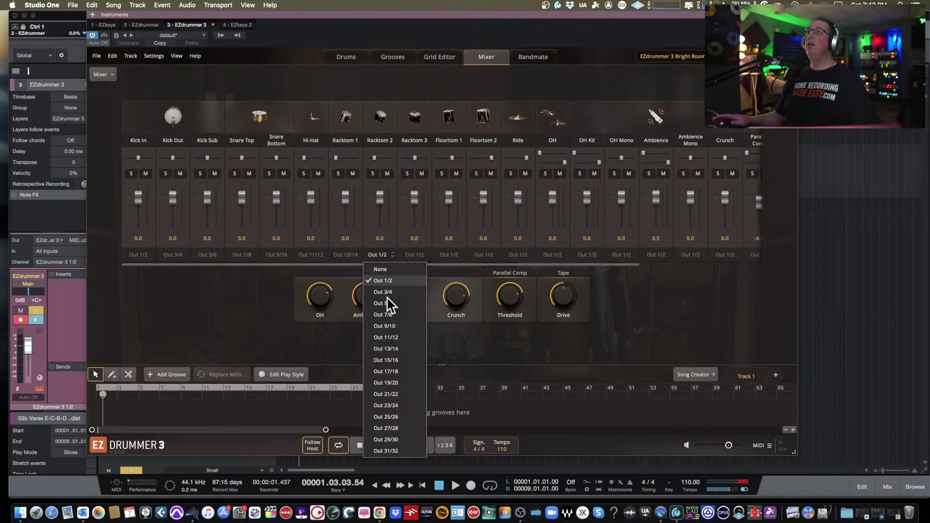
left_click(394, 349)
left_click(412, 256)
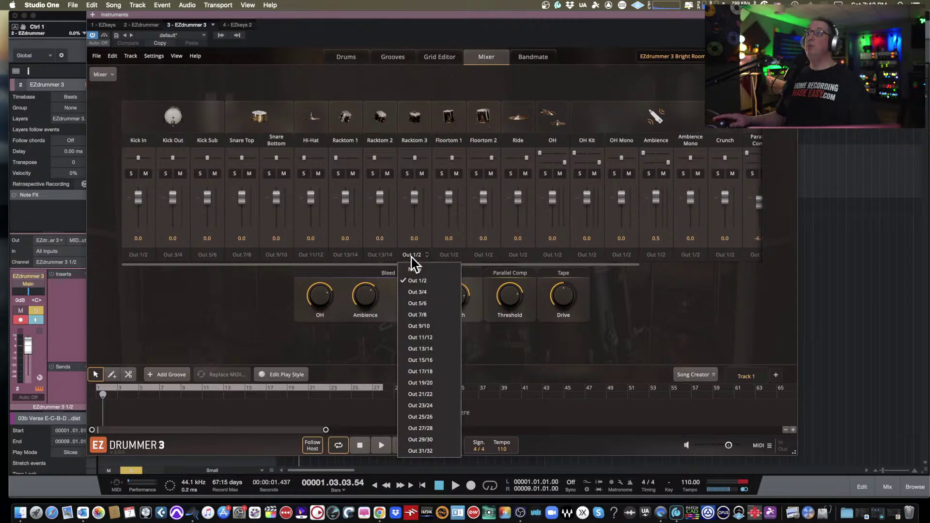
left_click(416, 349)
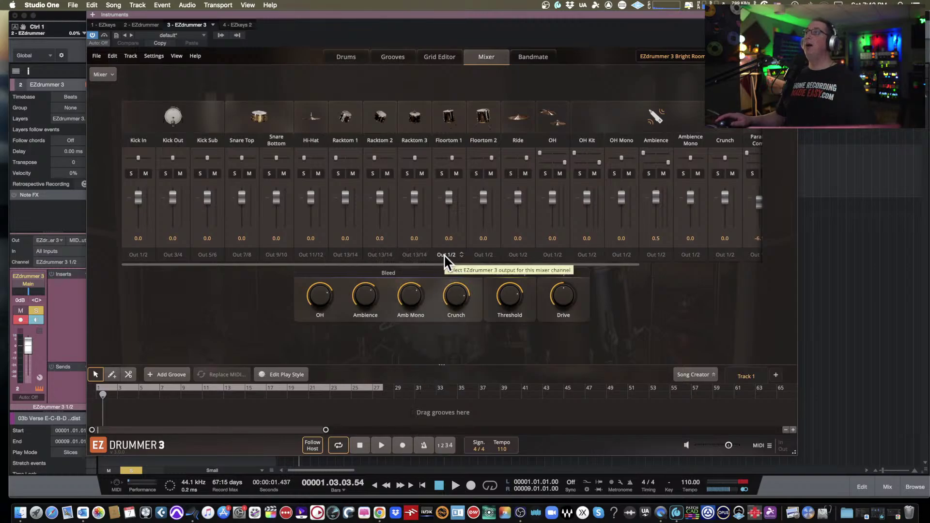
left_click(445, 255)
left_click(461, 349)
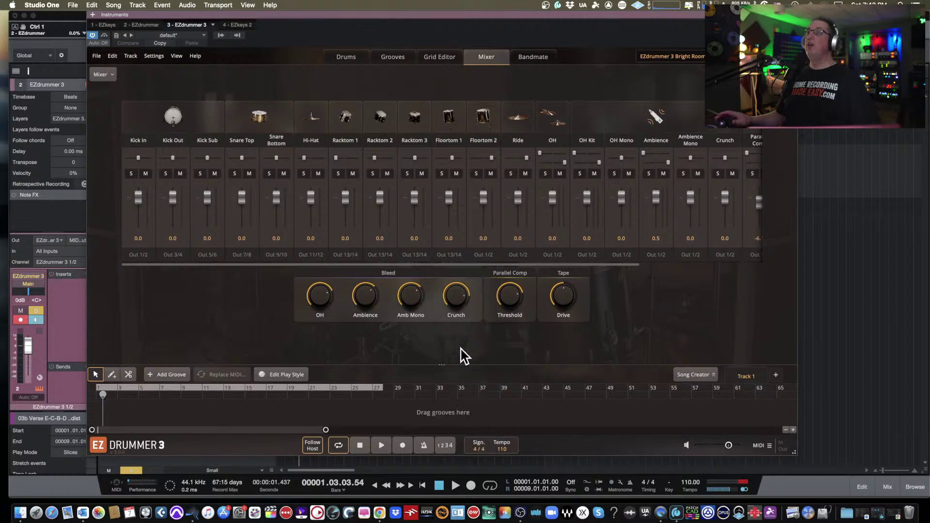
left_click(486, 253)
left_click(492, 349)
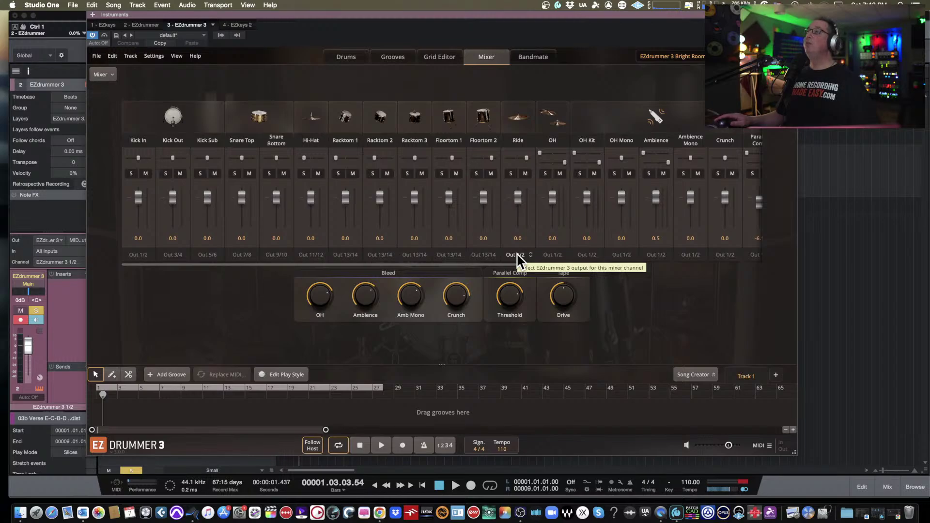
- Route the Ride and OH mixer channels to Out 15/16
left_click(516, 253)
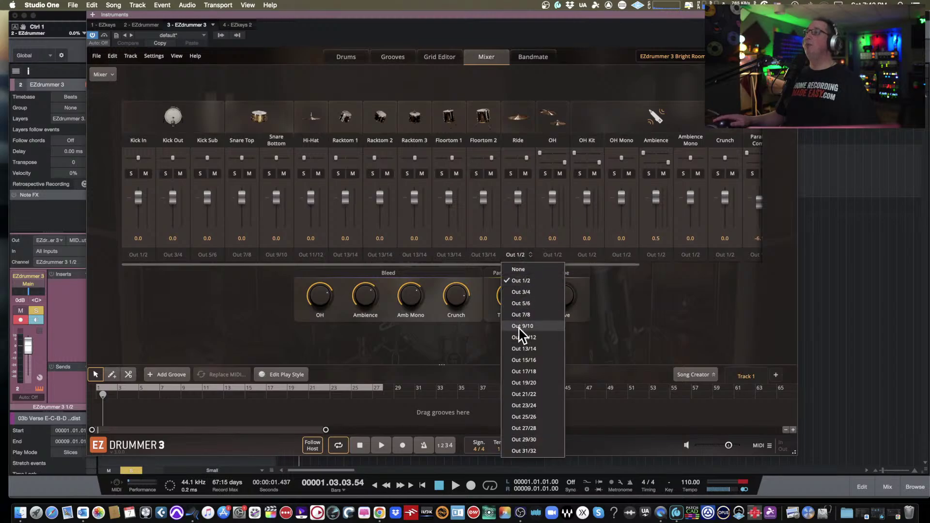
left_click(524, 360)
left_click(553, 252)
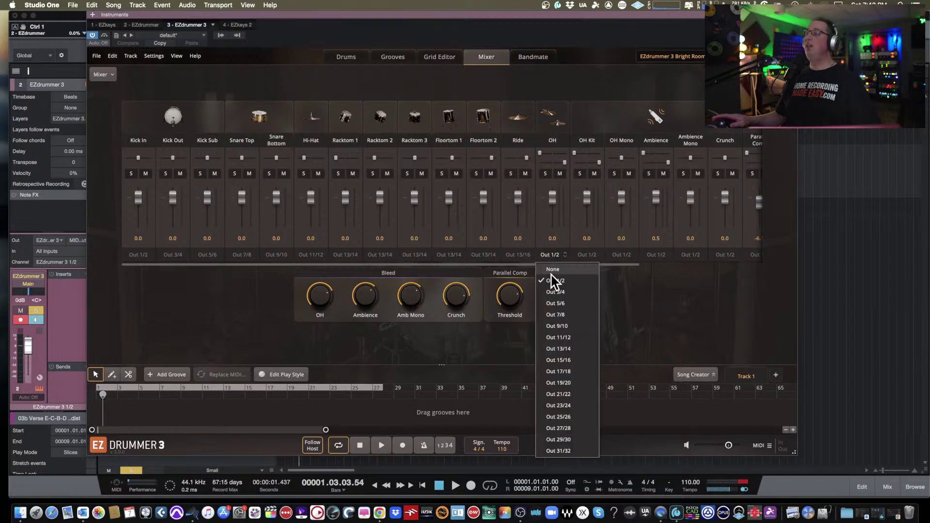
left_click(557, 360)
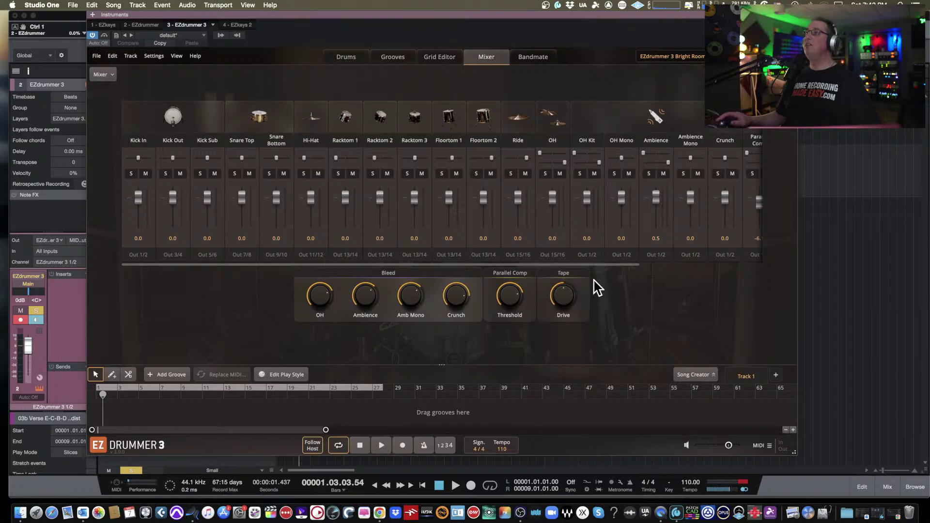
- Route the OH Kit, OH Mono and Ambience mixer channels to Out 17/18
left_click(588, 254)
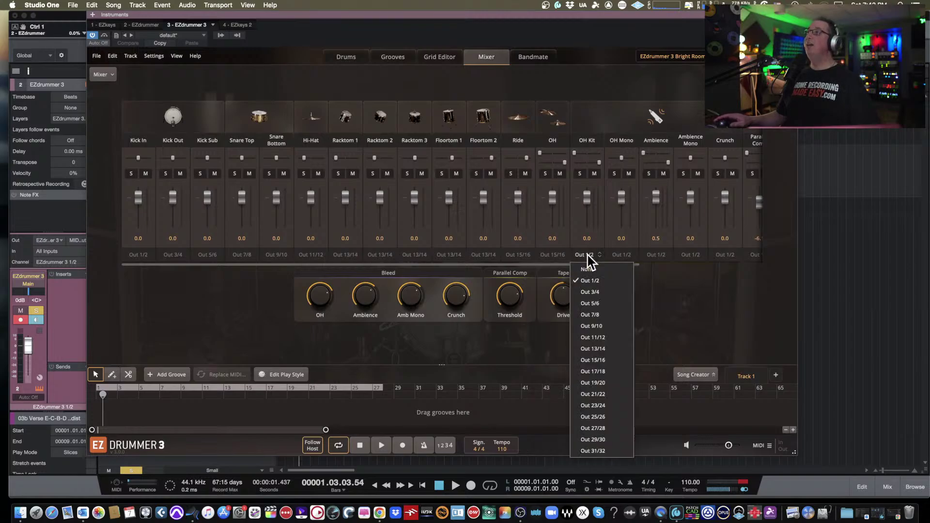
left_click(607, 368)
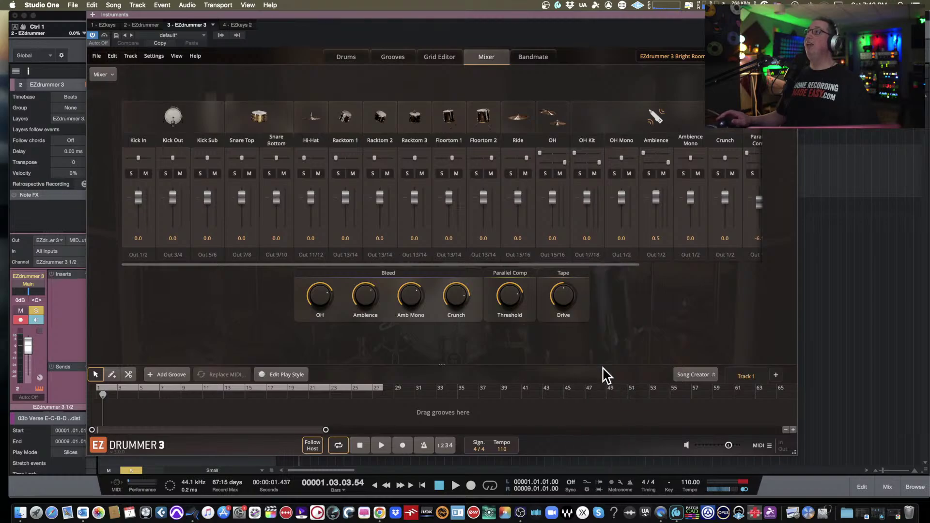
left_click(623, 255)
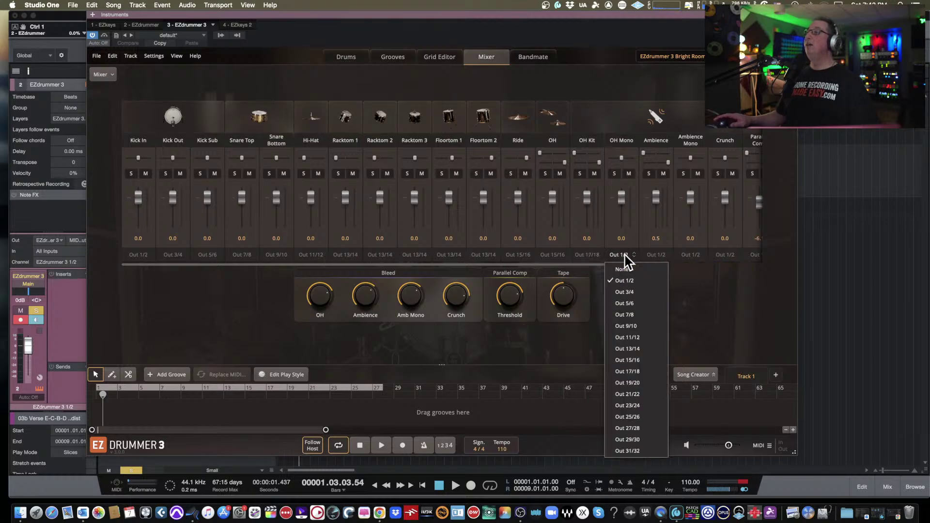
left_click(629, 373)
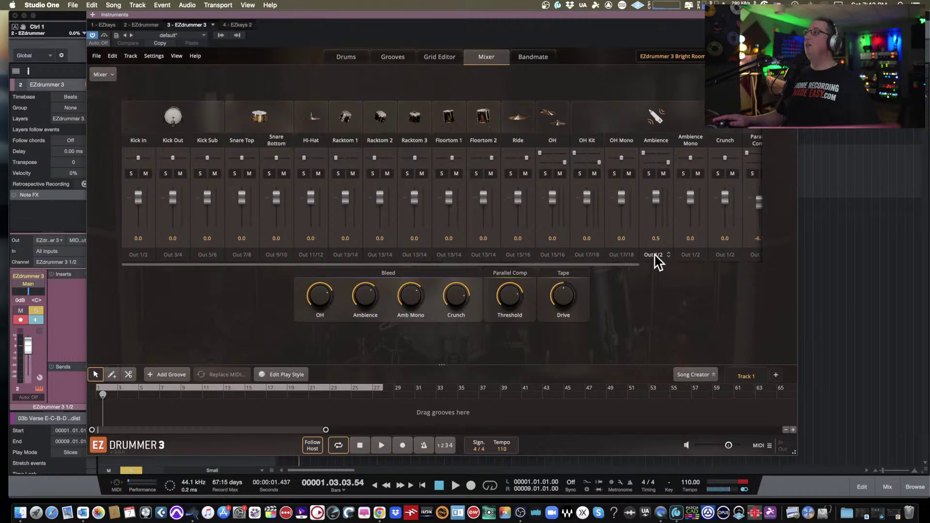
left_click(657, 255)
left_click(662, 372)
- Lower the Ambience Mono, Crunch, Parallel Comp, One Shot, Shaker and Tamb faders all the way to Off
scroll(635, 271, "right", 3)
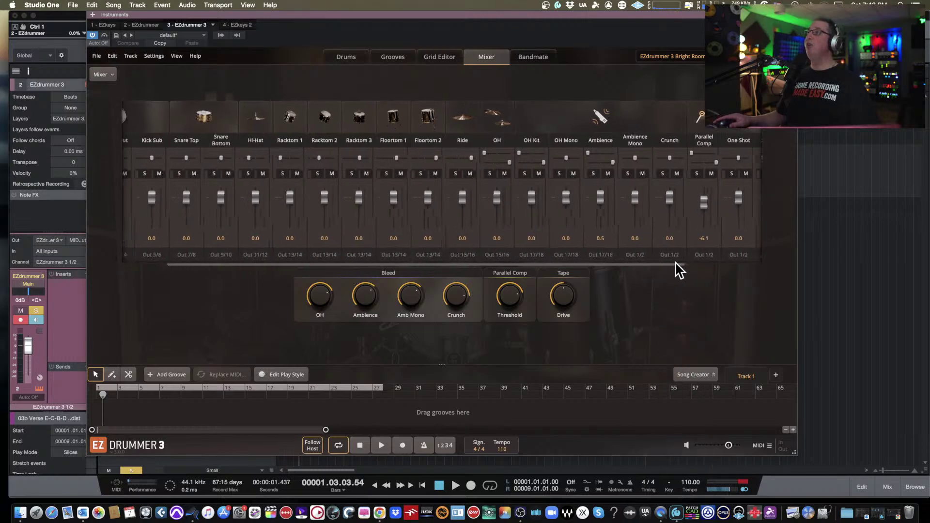
scroll(611, 264, "left", 3)
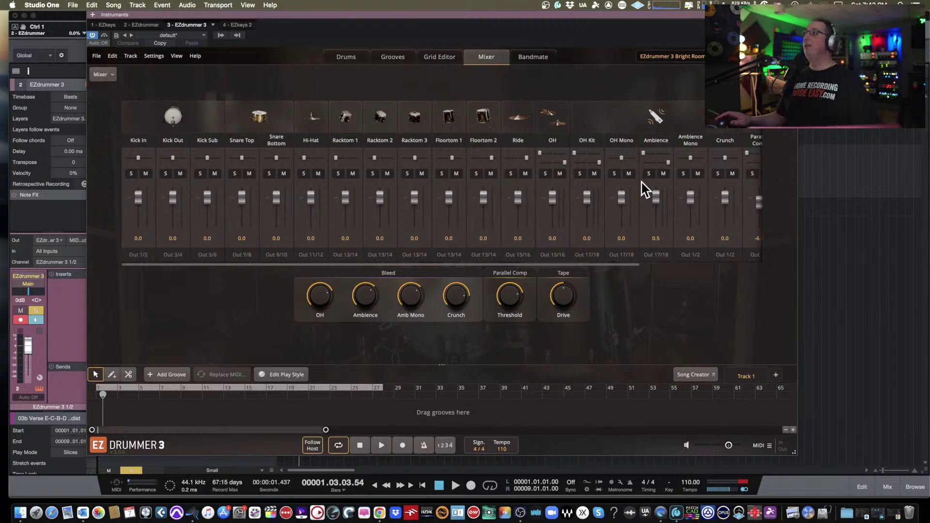
mouse_move(631, 268)
left_mouse_down()
mouse_move(712, 268)
mouse_move(638, 264)
left_mouse_up()
scroll(688, 267, "right", 10)
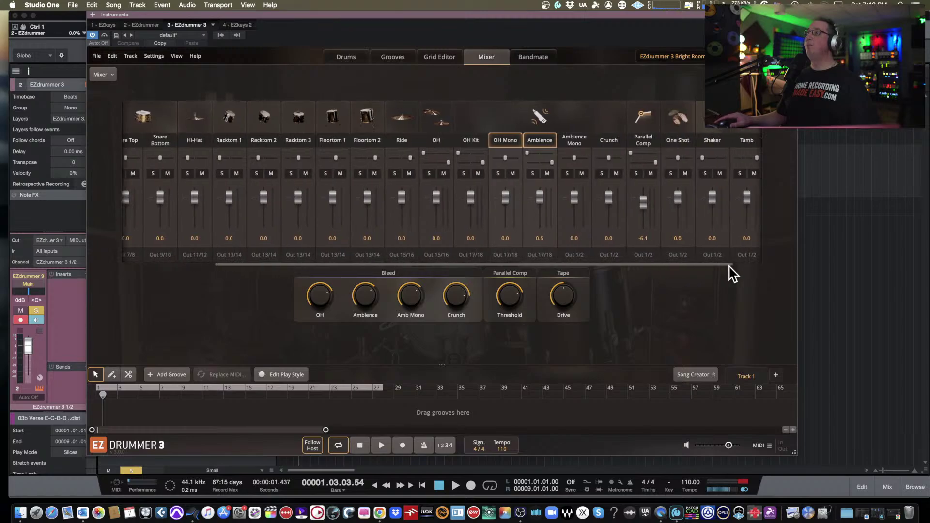
double_click(509, 240)
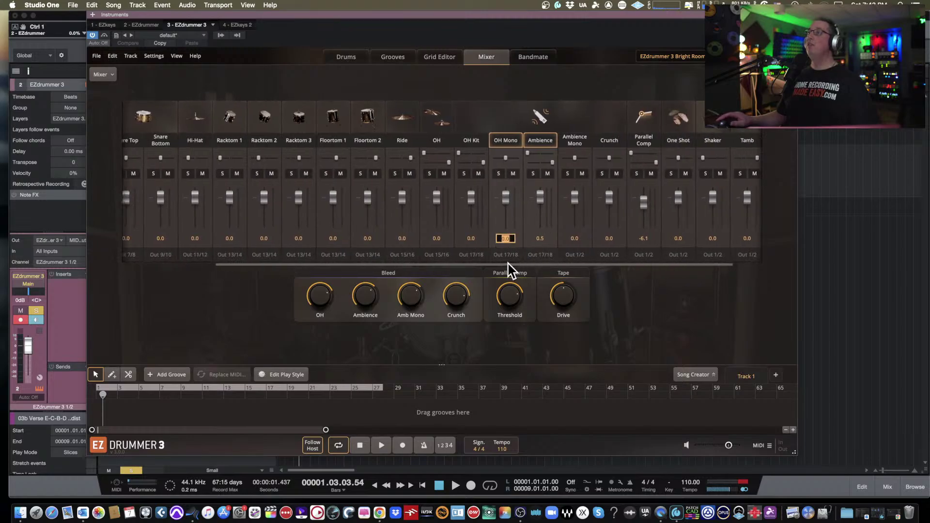
left_click_drag(575, 198, 589, 263)
left_click_drag(611, 196, 623, 253)
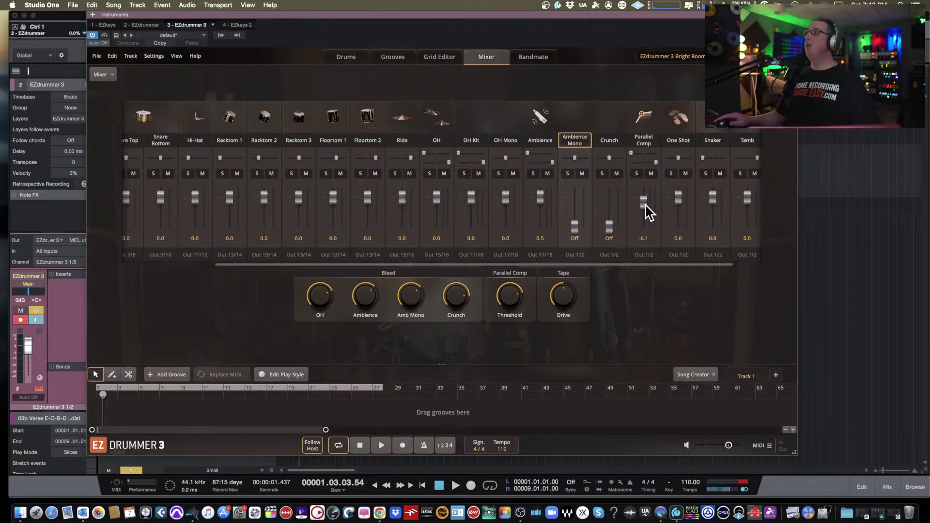
left_click_drag(645, 202, 645, 276)
left_click_drag(679, 198, 687, 245)
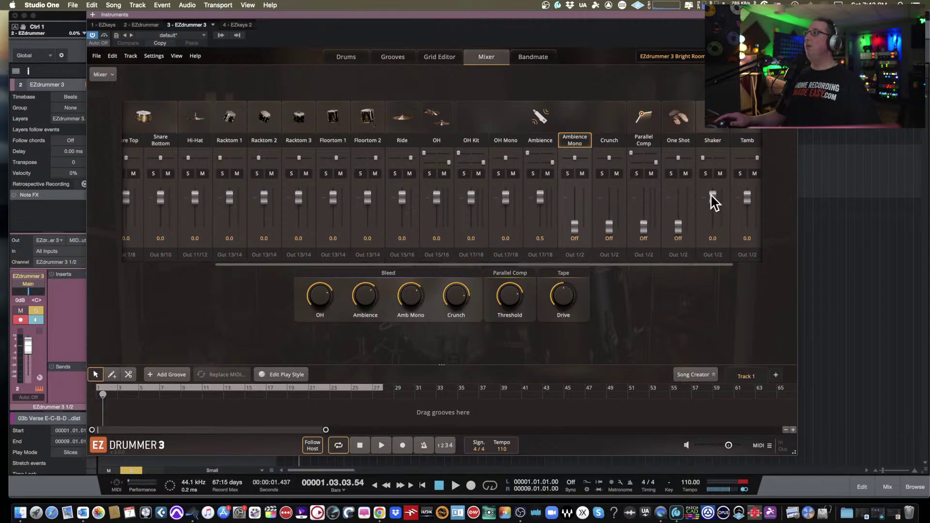
left_click_drag(713, 199, 706, 270)
left_click_drag(745, 203, 735, 270)
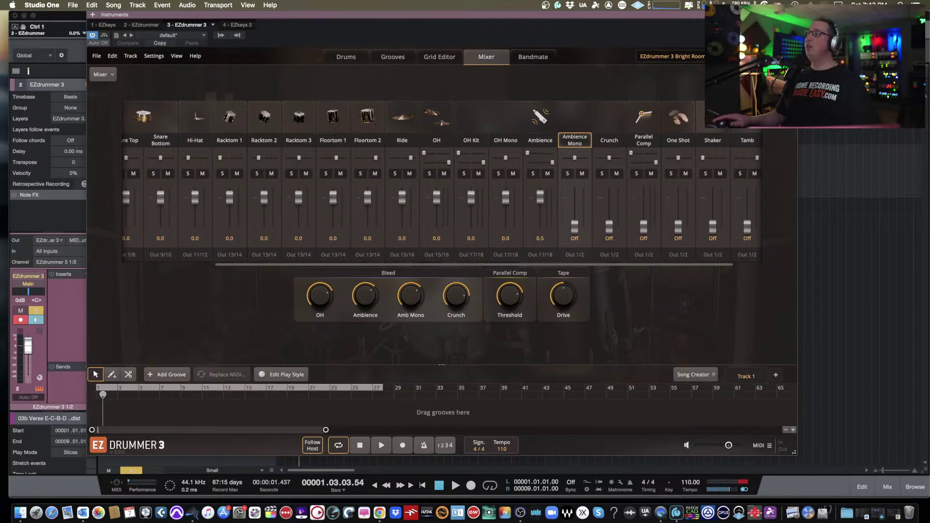
- Close the EZdrummer 3 window and show the Studio One mix console with its instruments list hidden
key("super+w")
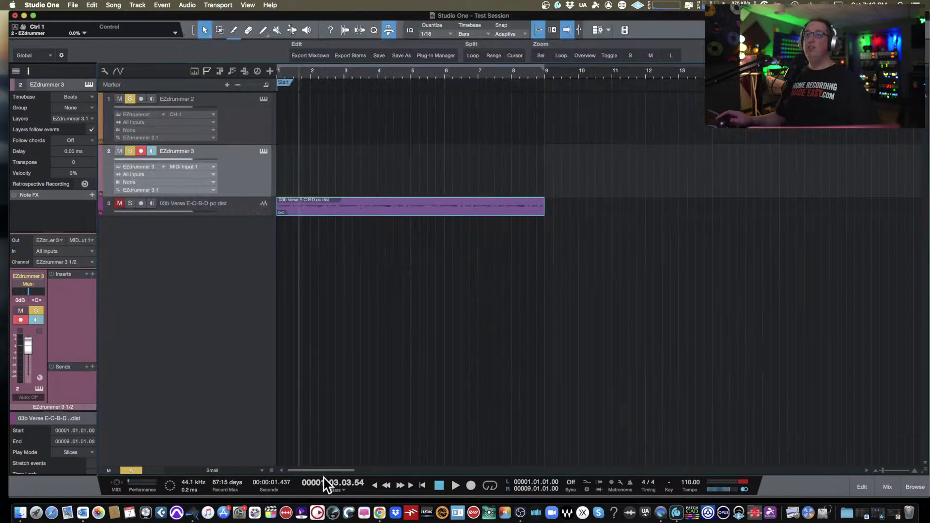
left_click(885, 488)
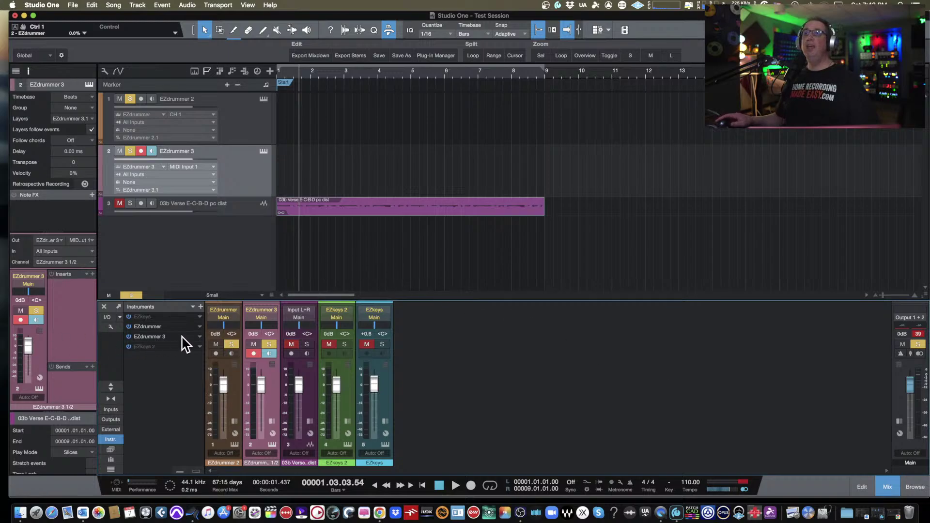
left_click(110, 439)
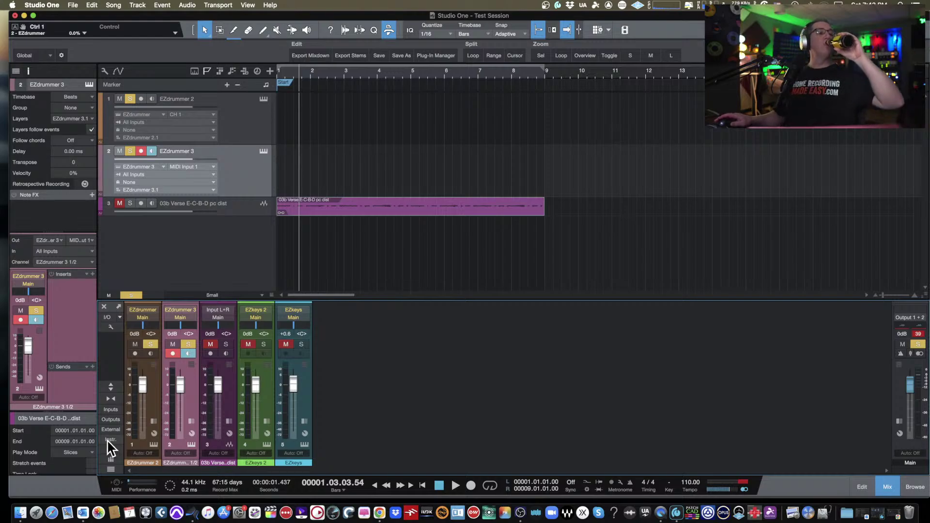
- Remove the EZdrummer 2 track together with its instrument, and remove the unused EZkeys 2 and EZkeys instruments
right_click(232, 105)
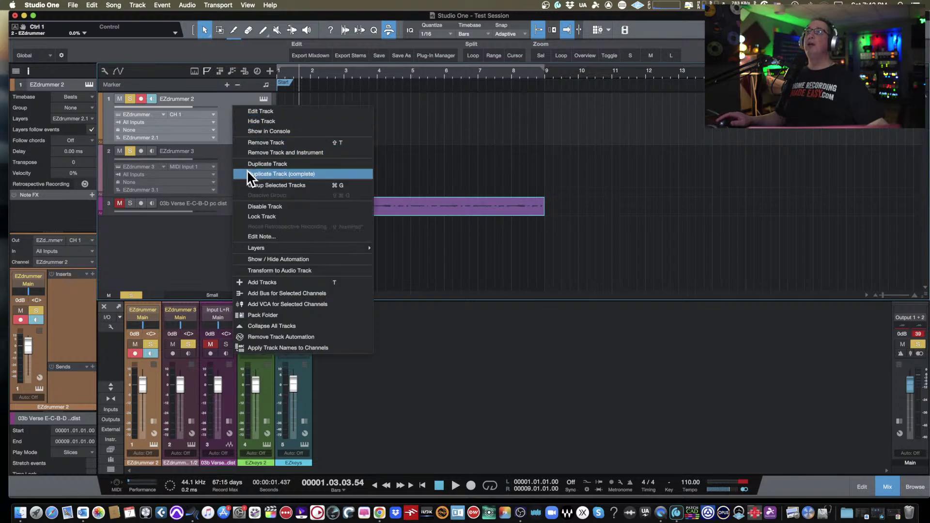
left_click(251, 152)
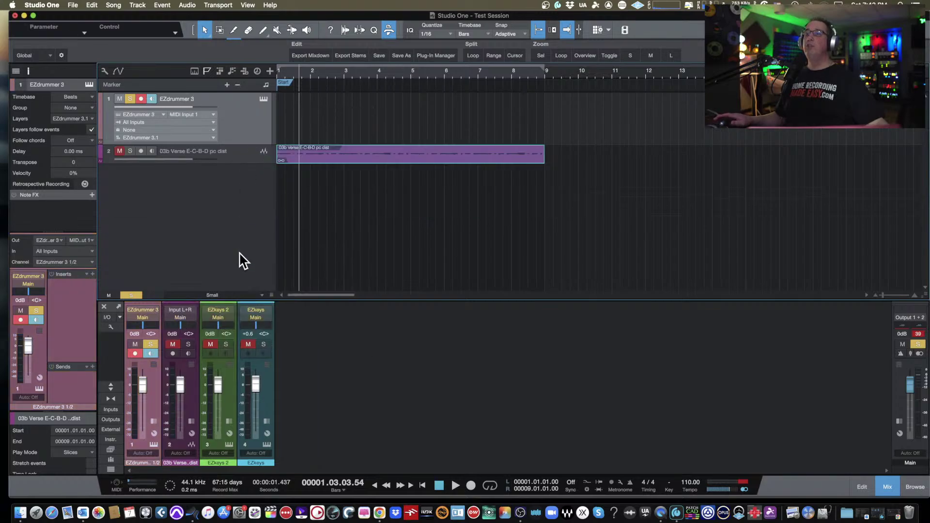
left_click(227, 402)
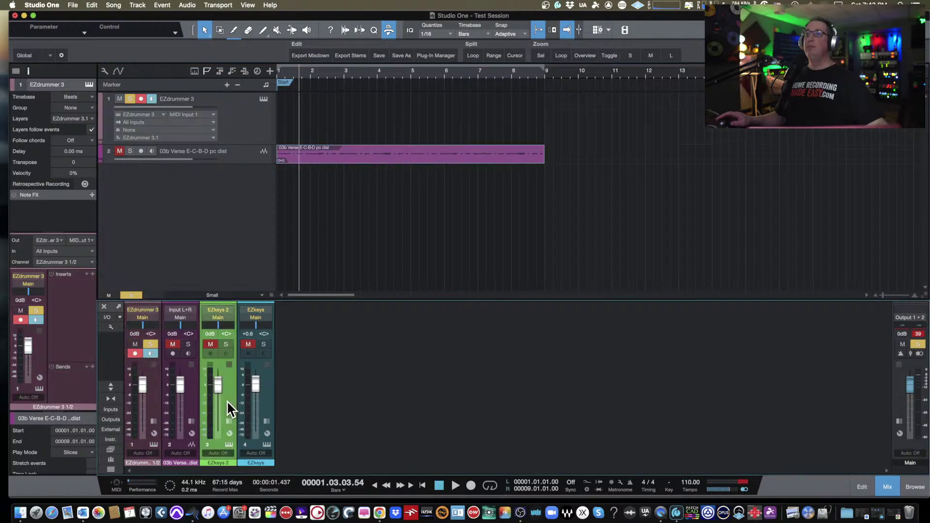
left_click(110, 440)
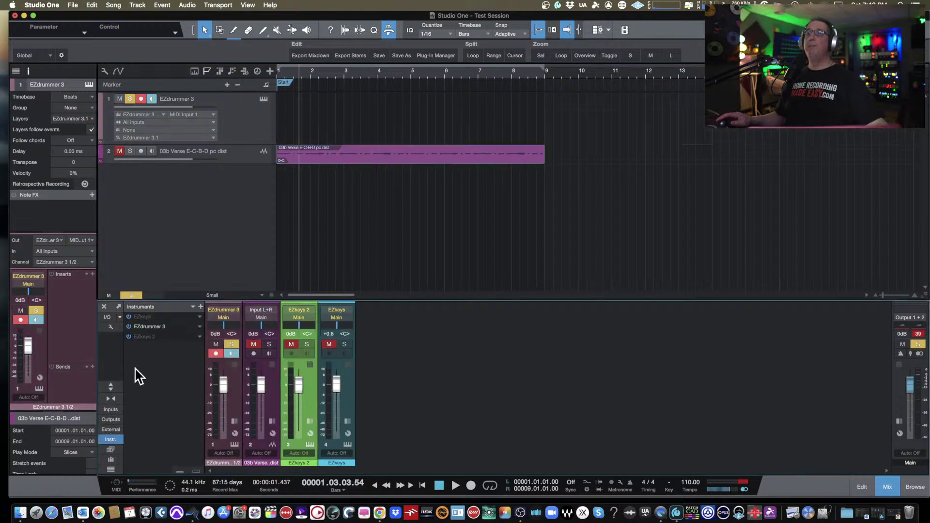
left_click(200, 337)
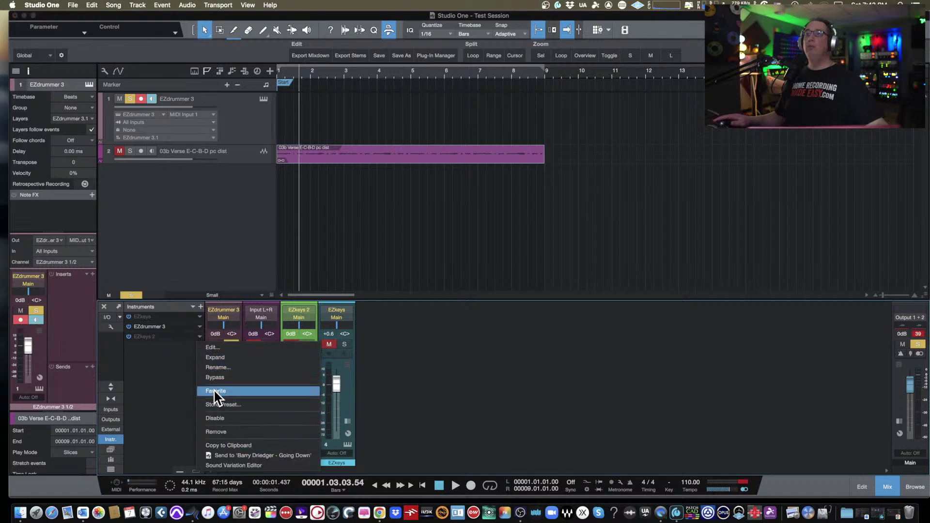
left_click(215, 429)
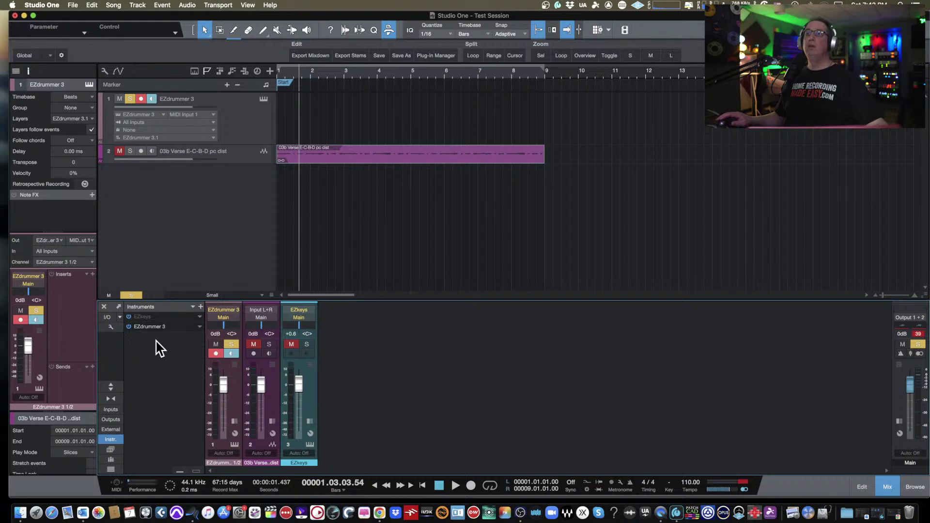
left_click(200, 317)
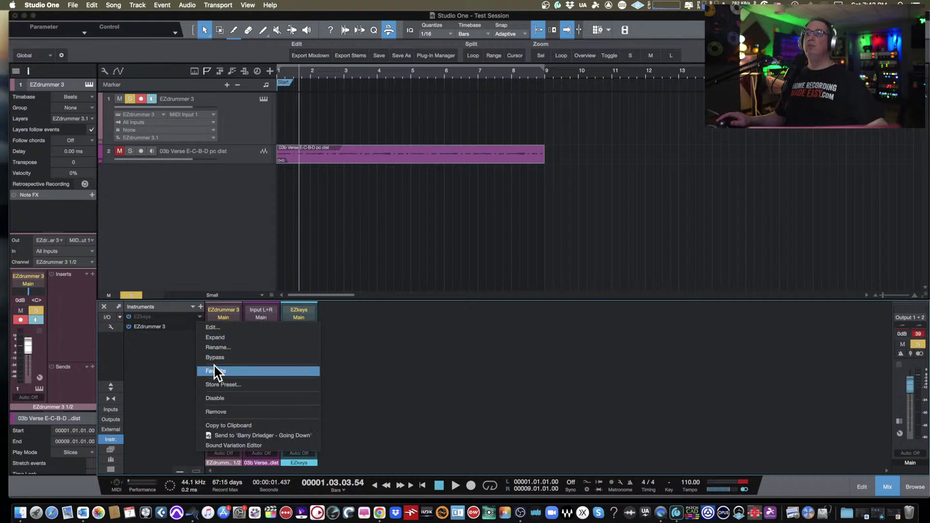
left_click(212, 411)
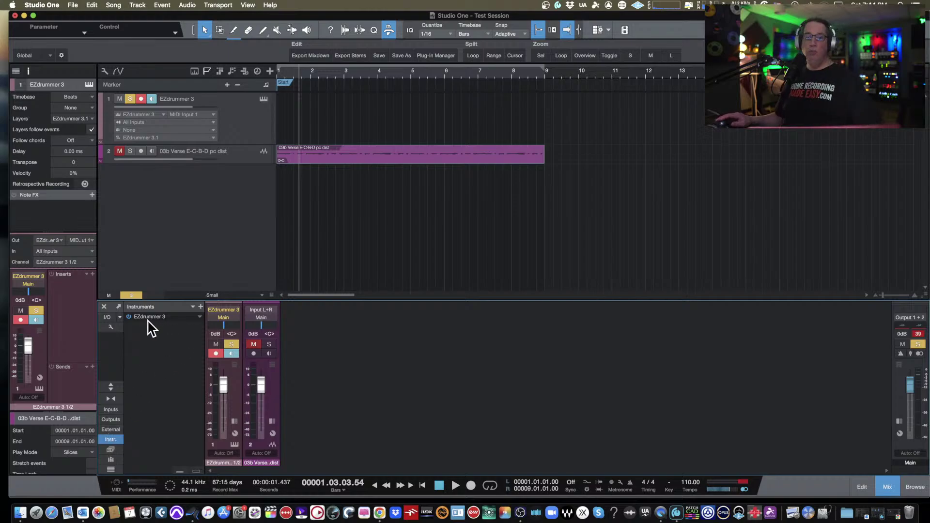
- Expand the EZdrummer 3 instrument's outputs and enable 3/4, 5/6, 7/8, 9/10, 11/12 and 13/14 as console channels
left_click(200, 317)
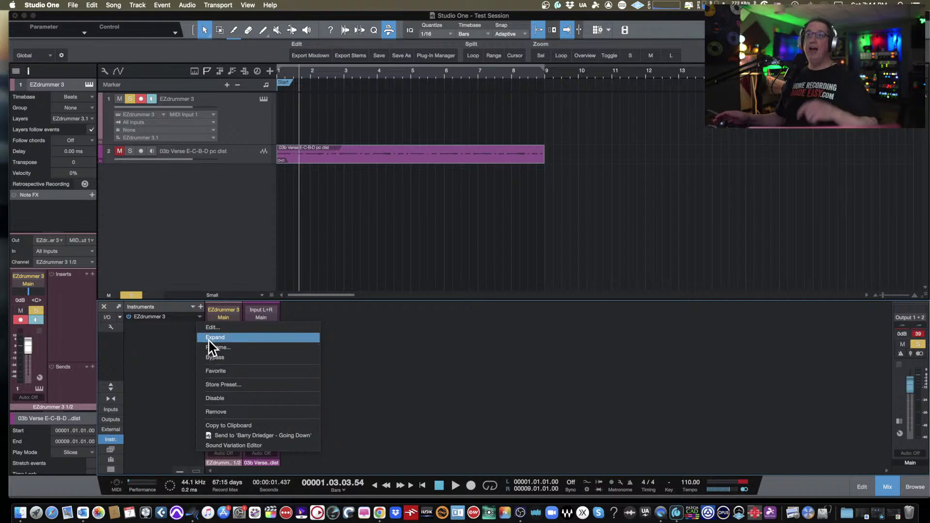
left_click(209, 338)
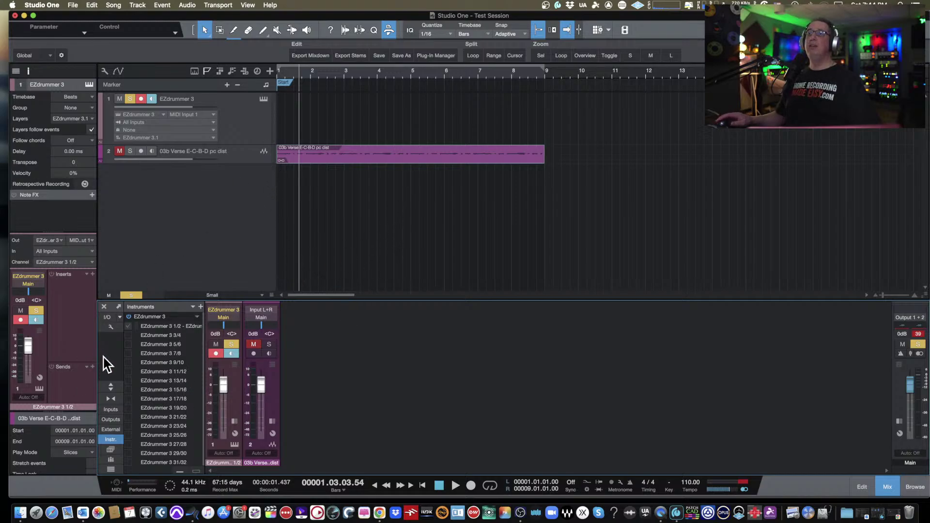
left_click(129, 335)
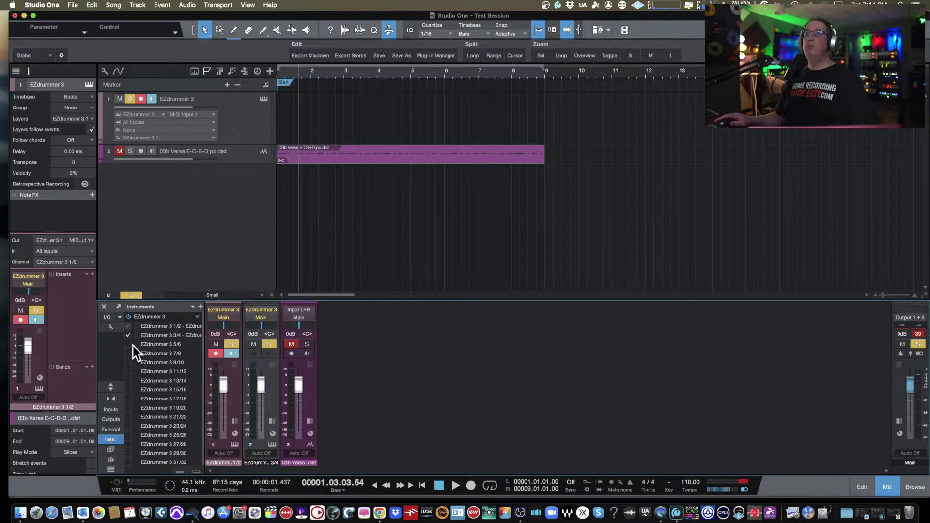
left_click(129, 345)
left_click(128, 353)
left_click(128, 362)
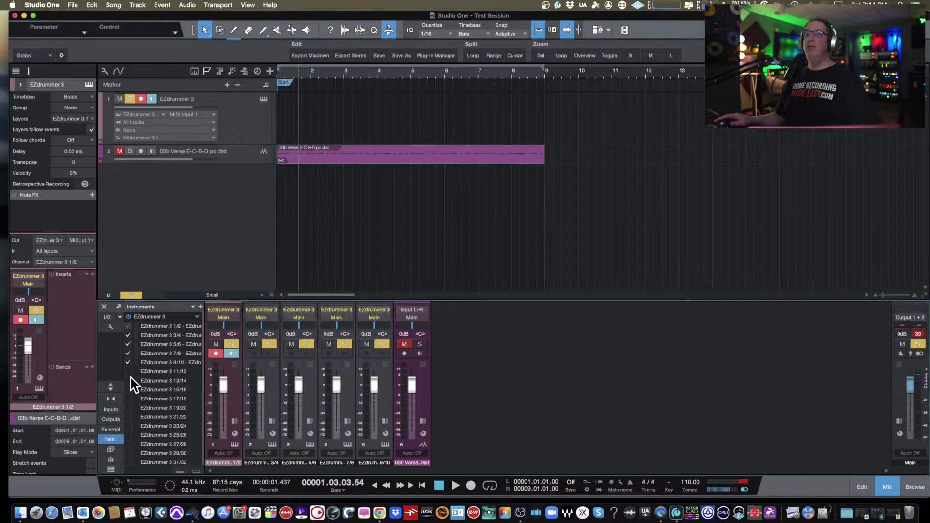
left_click(129, 372)
left_click(129, 381)
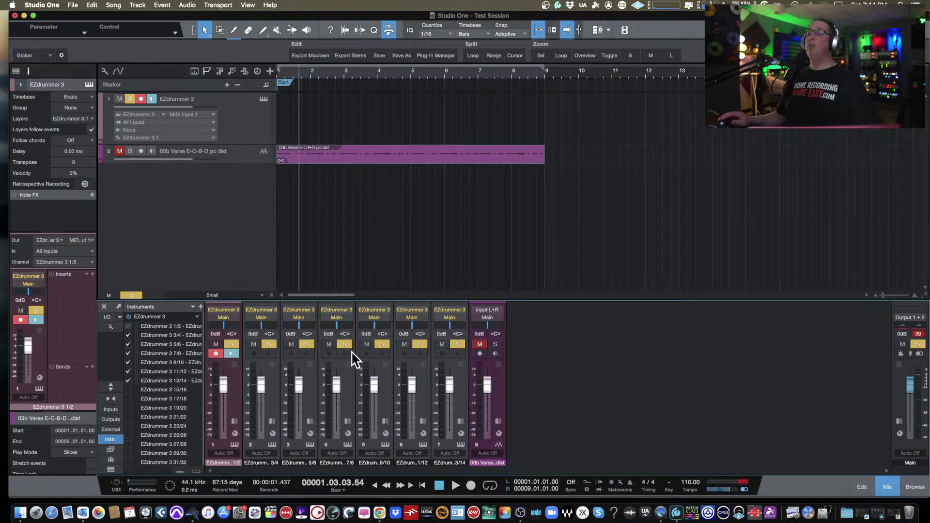
- Play the song briefly and audition the Verse 05 Messy Rock 107 BPM groove in EZdrummer 3's groove browser
left_click(456, 485)
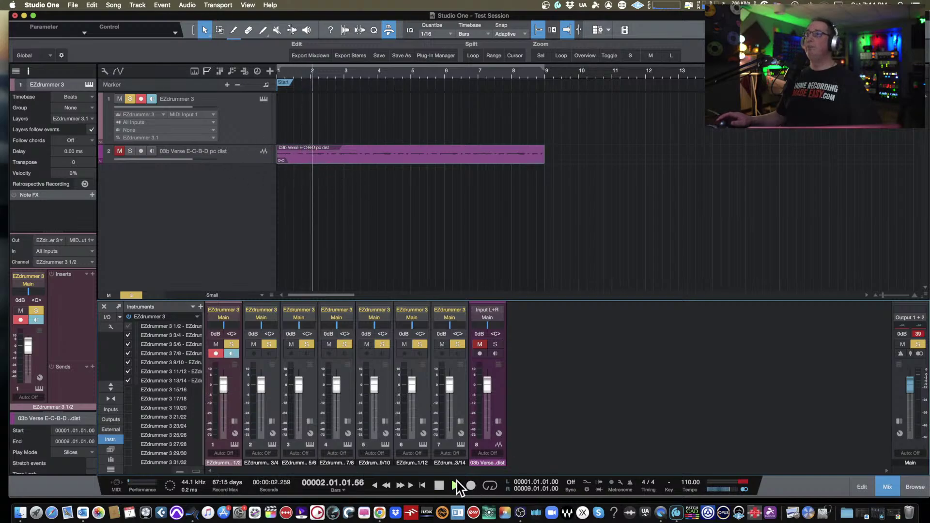
left_click(440, 485)
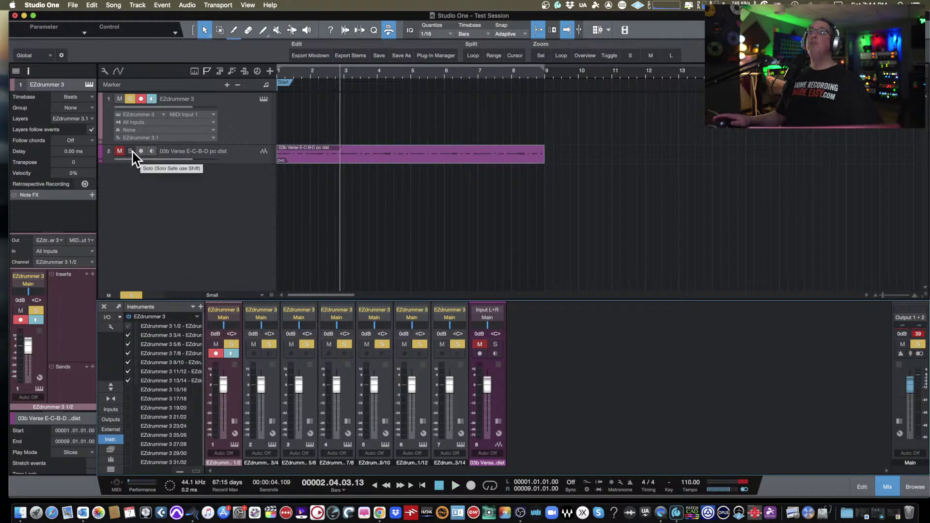
left_click(247, 128)
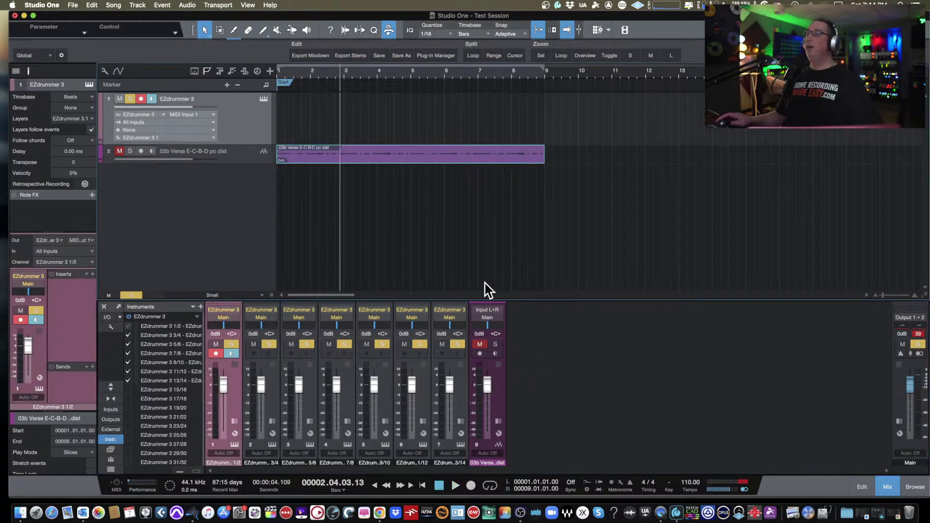
left_click(264, 99)
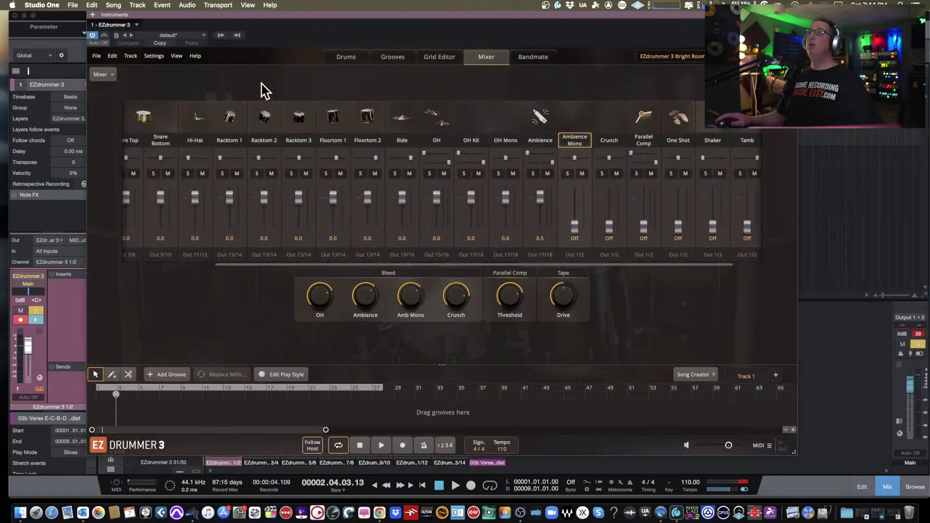
left_click(393, 57)
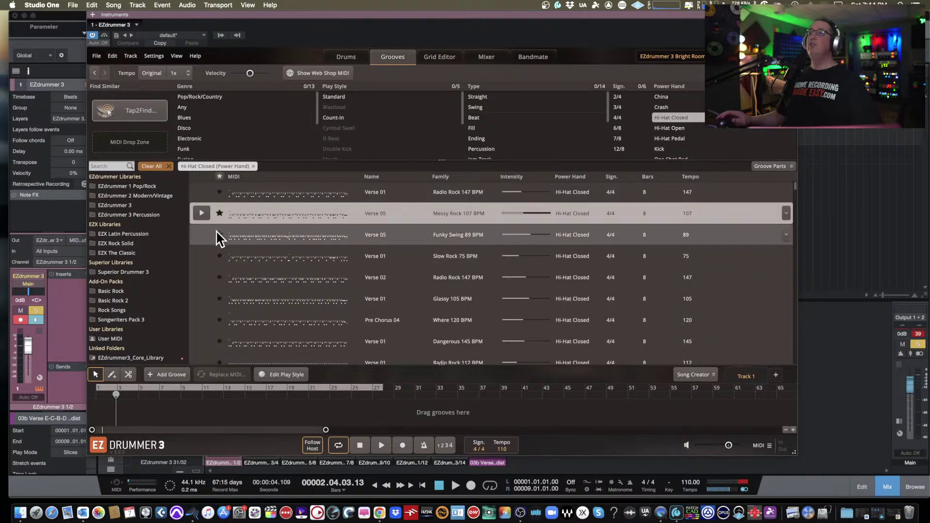
left_click(201, 213)
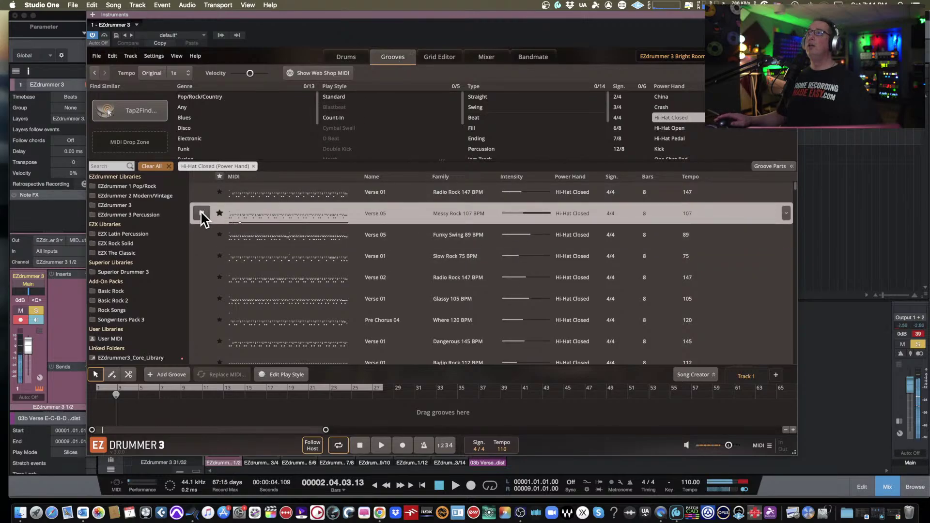
left_click(201, 213)
- Place the Verse 05 Messy Rock groove in EZdrummer 3's timeline, copy it onto the EZdrummer 3 track from bar 1, and close the instrument window
left_click_drag(233, 214, 93, 412)
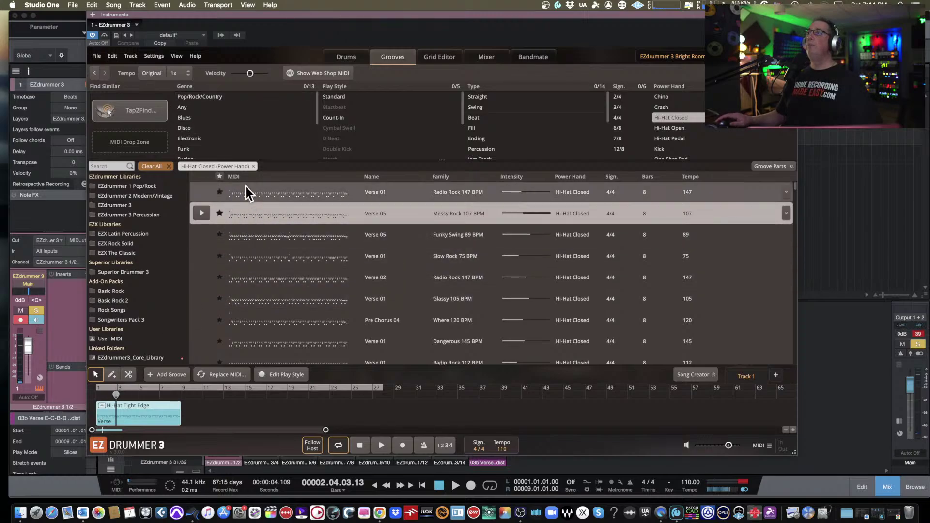
left_click_drag(309, 24, 665, 22)
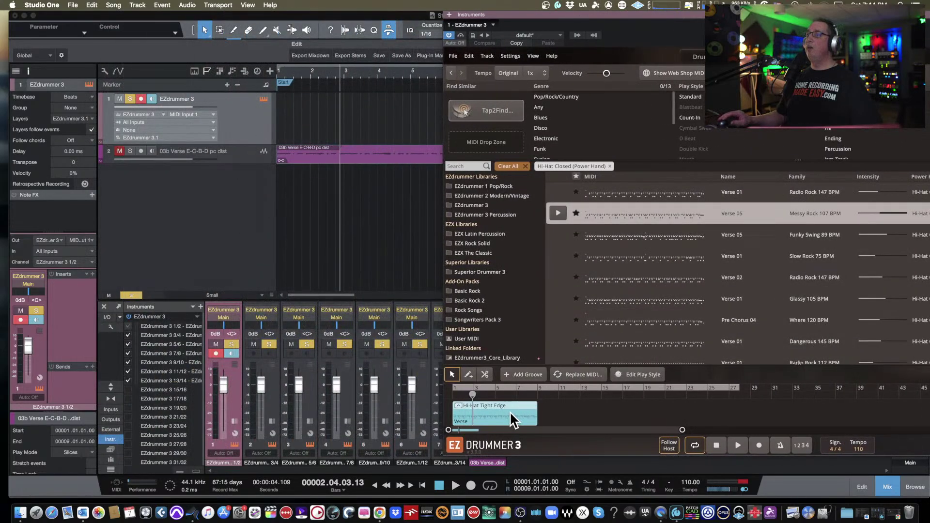
left_click_drag(512, 420, 291, 141)
left_click_drag(518, 19, 325, 20)
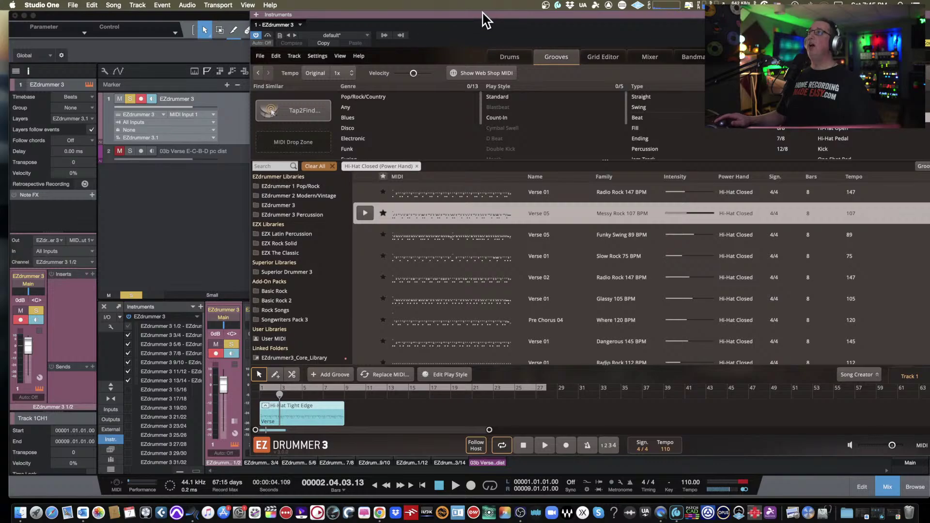
left_click_drag(485, 19, 383, 9)
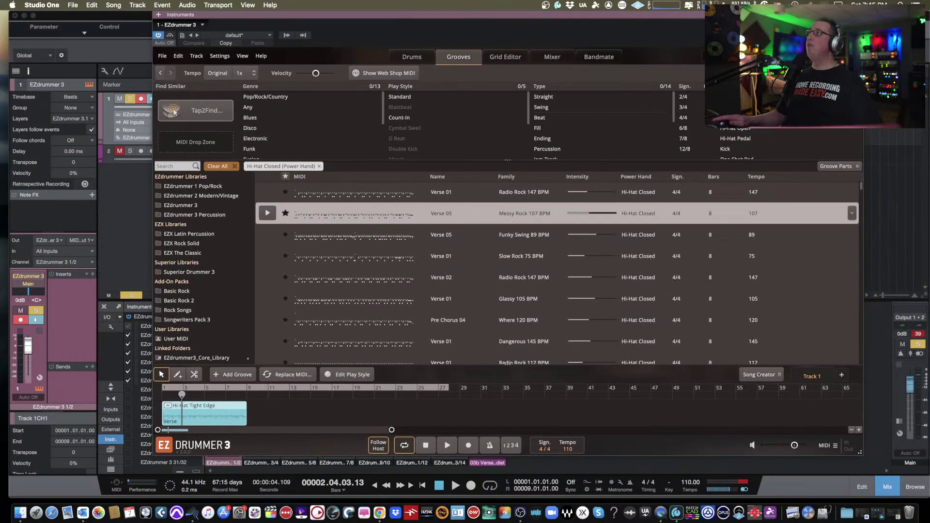
key("super+w")
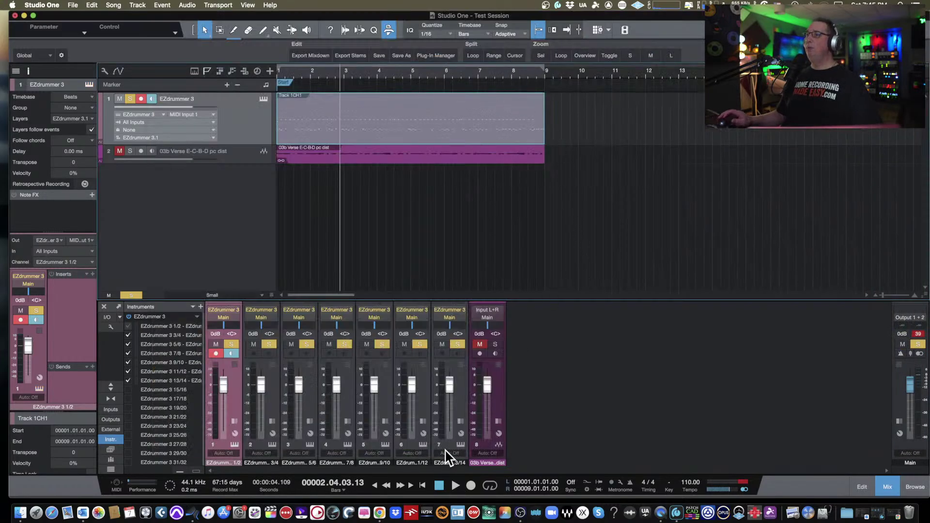
- Start looped playback of bars 1 to 9 and disarm recording on the EZdrummer 3 1/2 channel
left_click(490, 485)
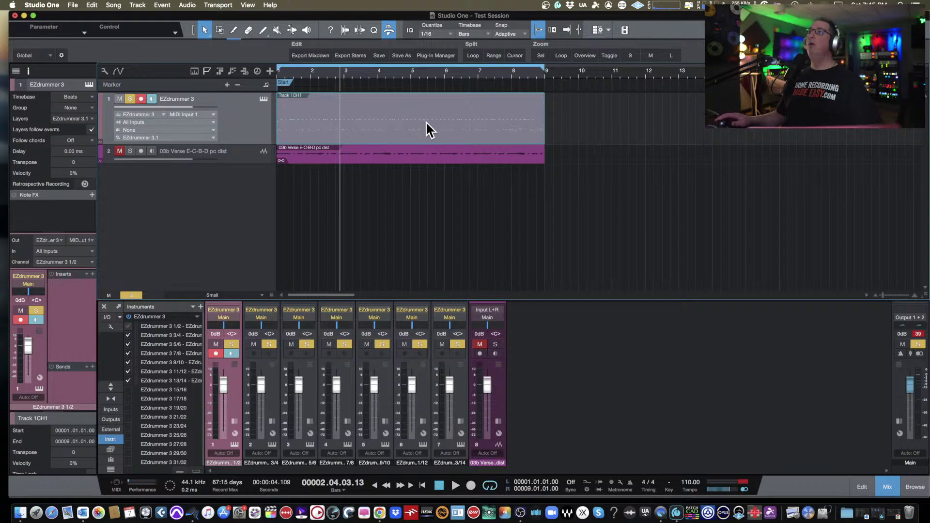
left_click(456, 485)
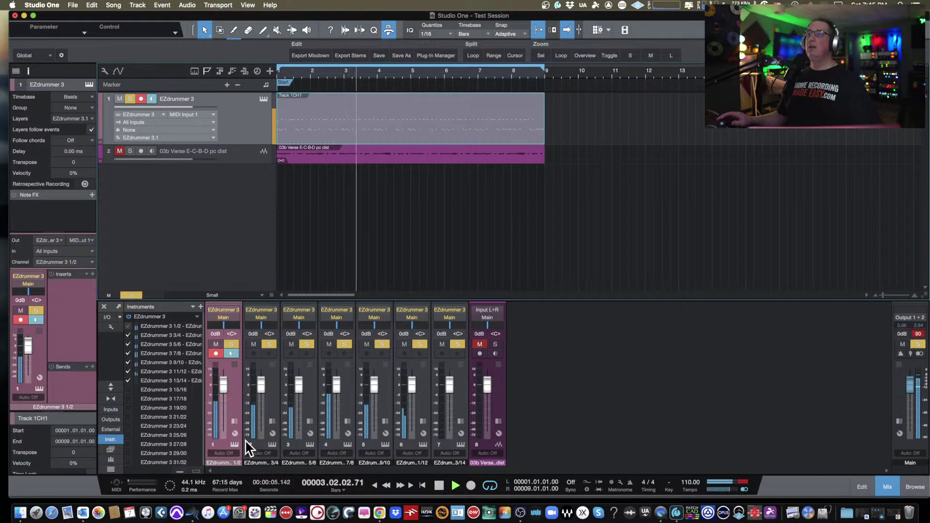
left_click(215, 354)
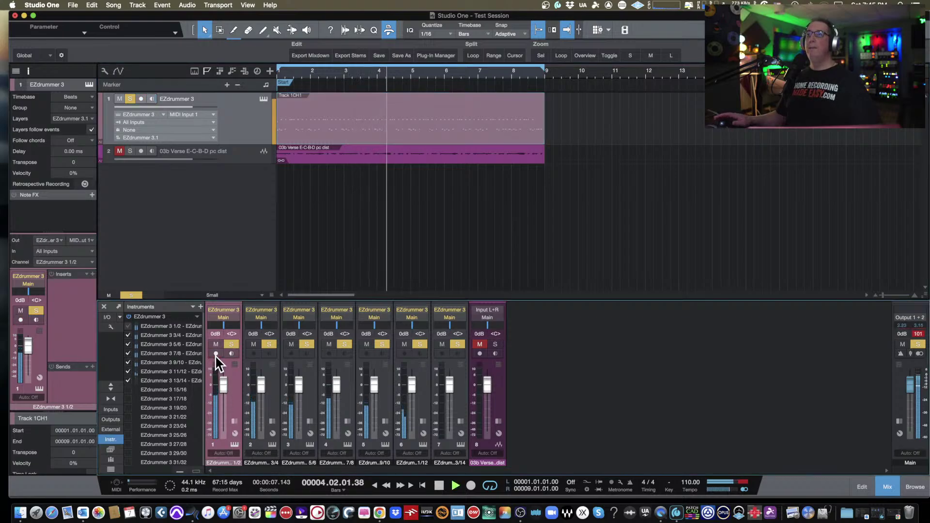
- Solo only the EZdrummer 3 1/2 channel and rename it Kick
left_click(230, 344)
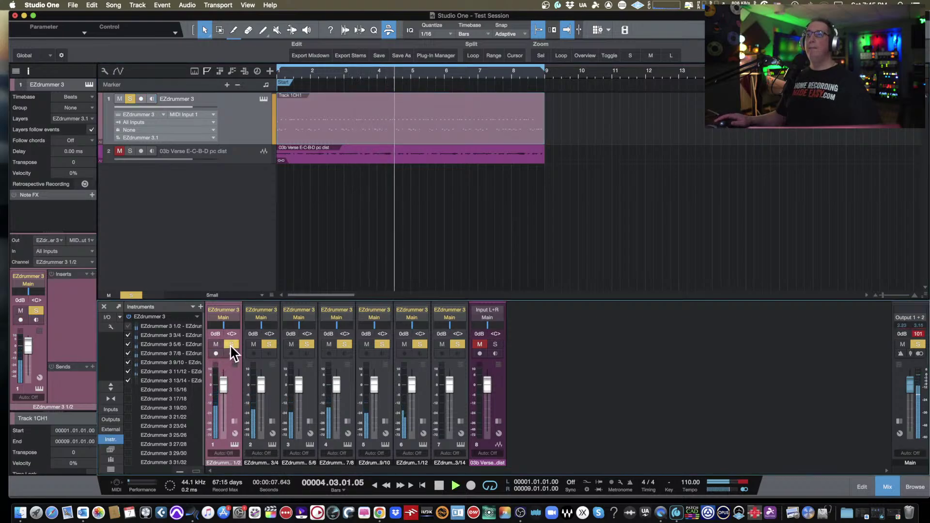
double_click(224, 463)
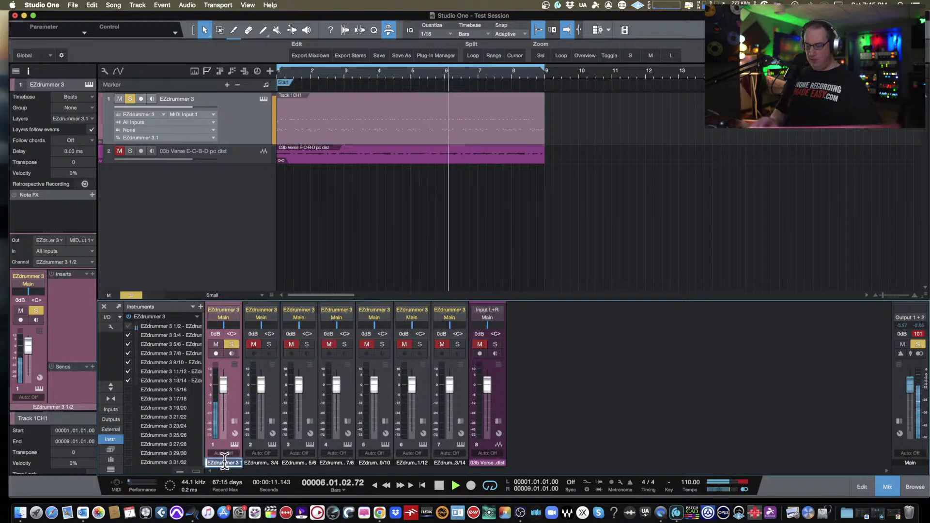
type("Kick")
key("Tab")
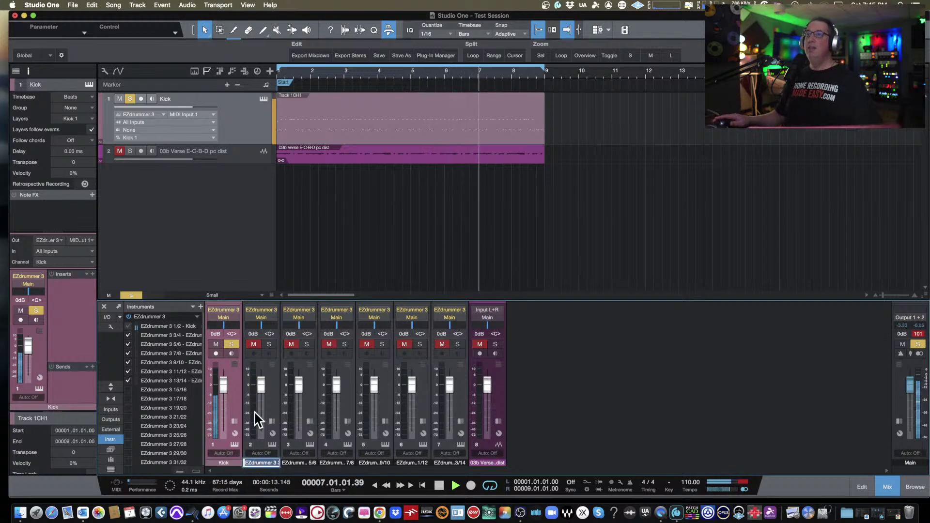
- Add the EZdrummer 3 3/4 channel to the solo and rename it kick 2
left_click(270, 345)
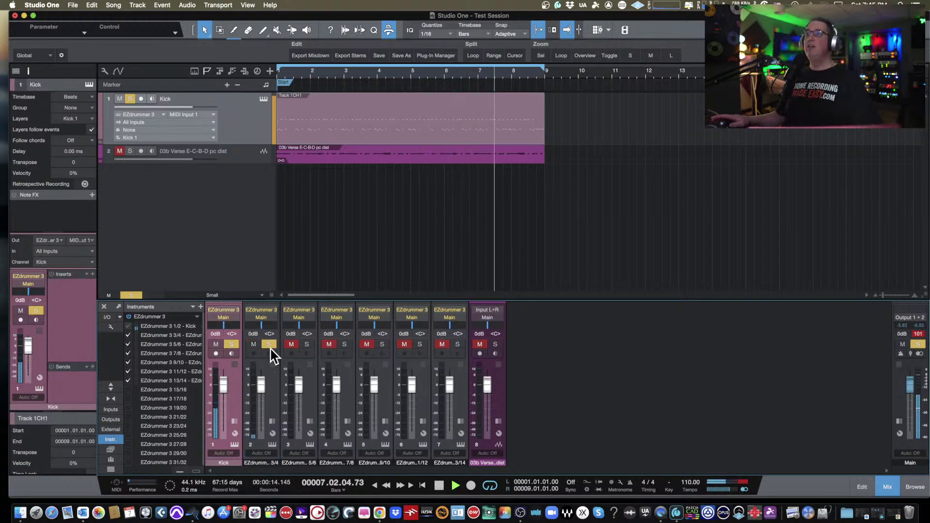
double_click(260, 462)
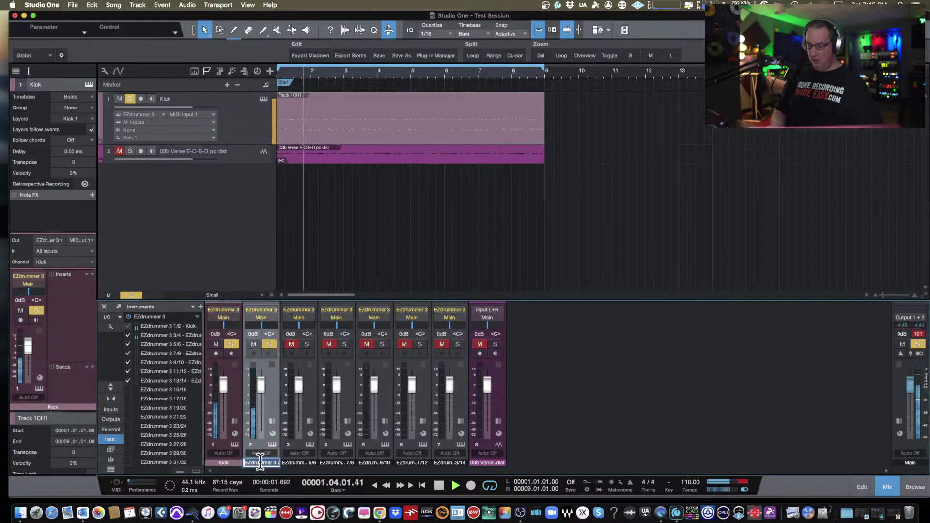
type("kick 2")
key("Return")
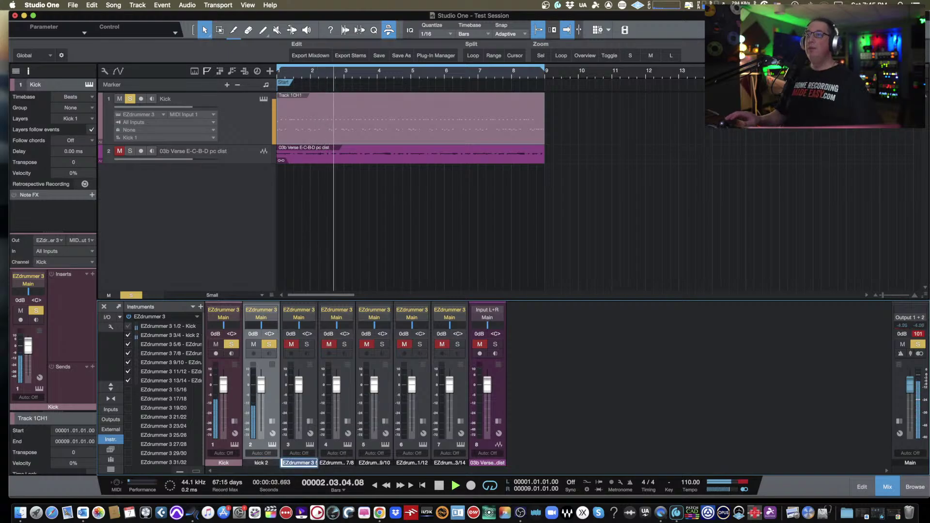
- Add the EZdrummer 3 5/6 channel to the solo and rename it kick 3
left_click(308, 345)
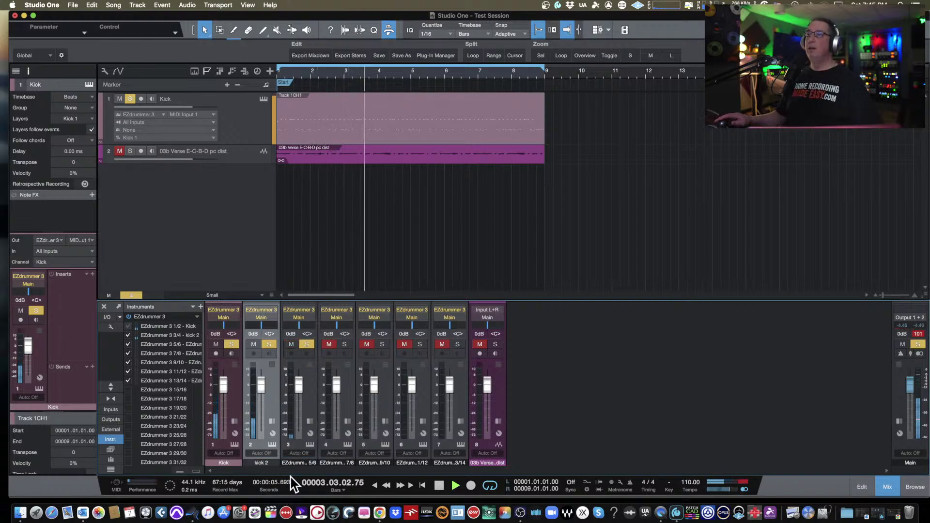
double_click(297, 463)
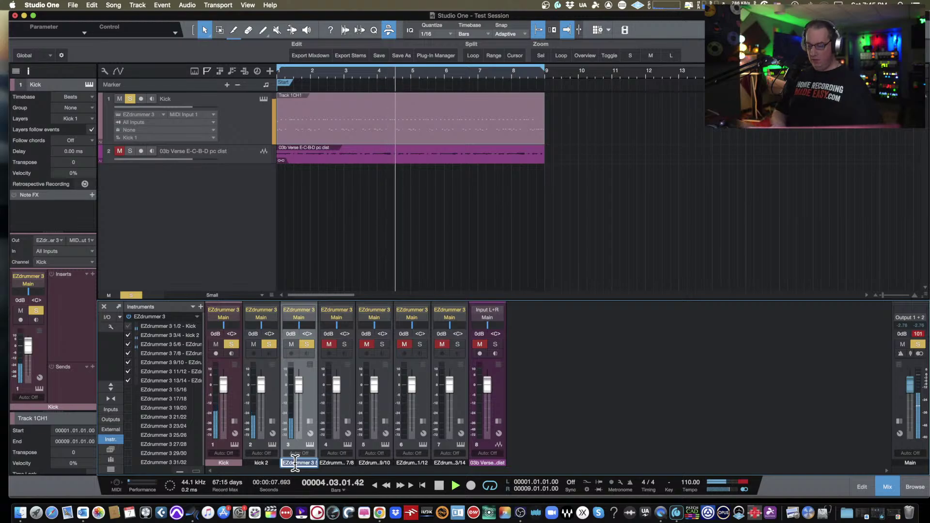
type("kick 3")
key("Return")
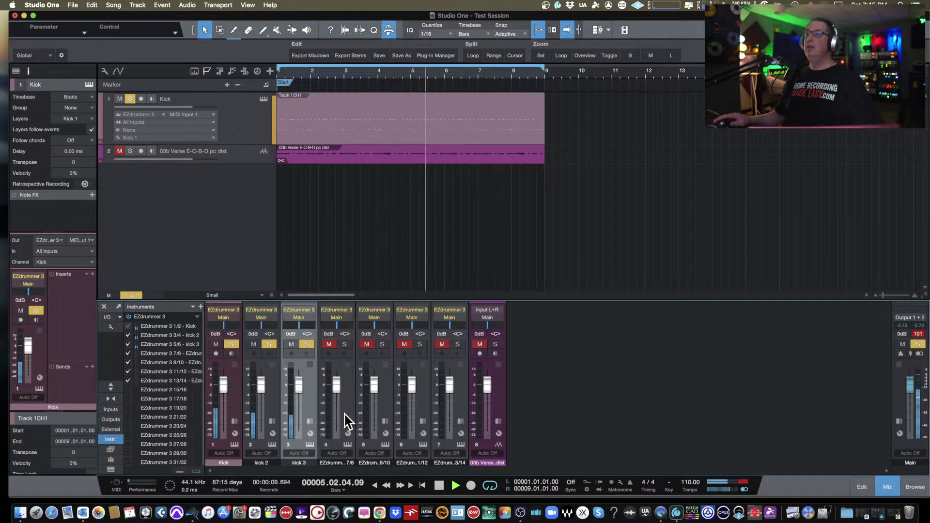
- Add the EZdrummer 3 7/8 channel to the solo and rename it SN tp
left_click(345, 345)
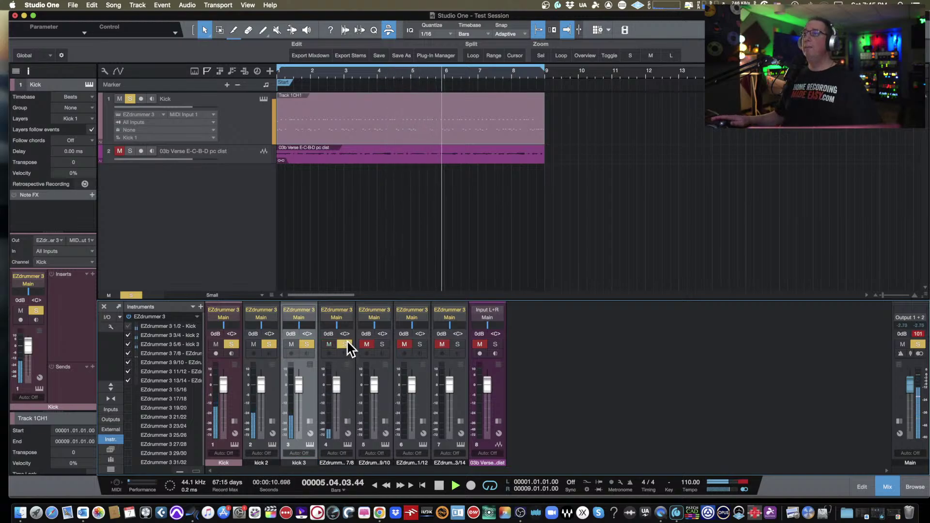
double_click(334, 463)
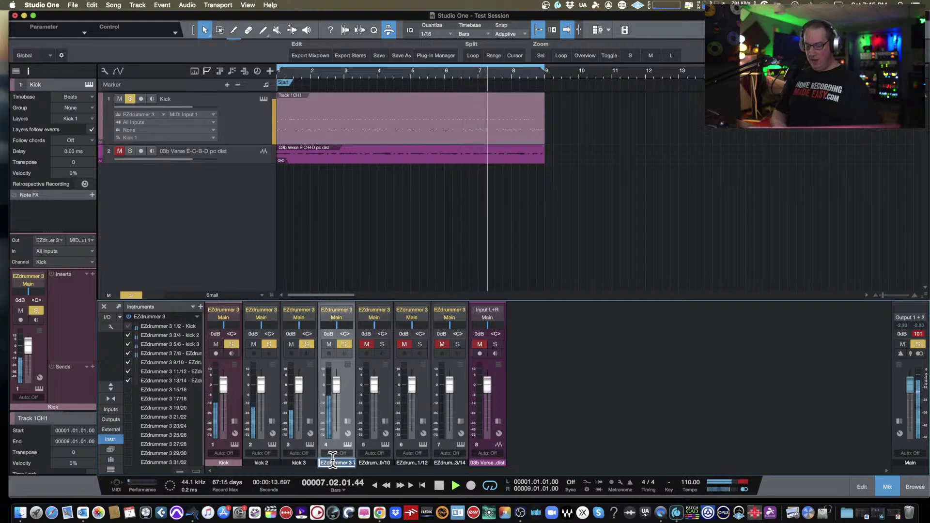
type("SN tp")
key("Tab")
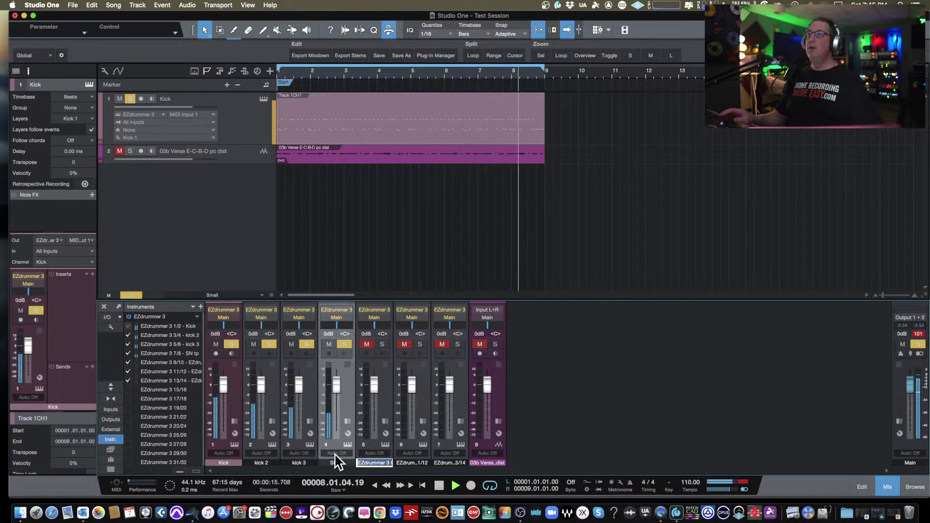
- Solo only the EZdrummer 3 9/10 channel and rename it SN BTM
left_click(382, 344)
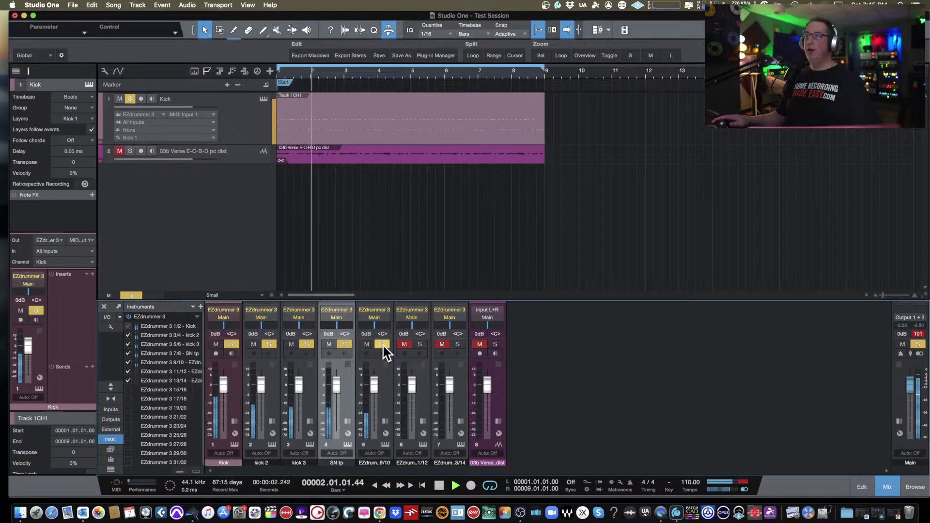
left_click(382, 344, "super")
double_click(375, 463)
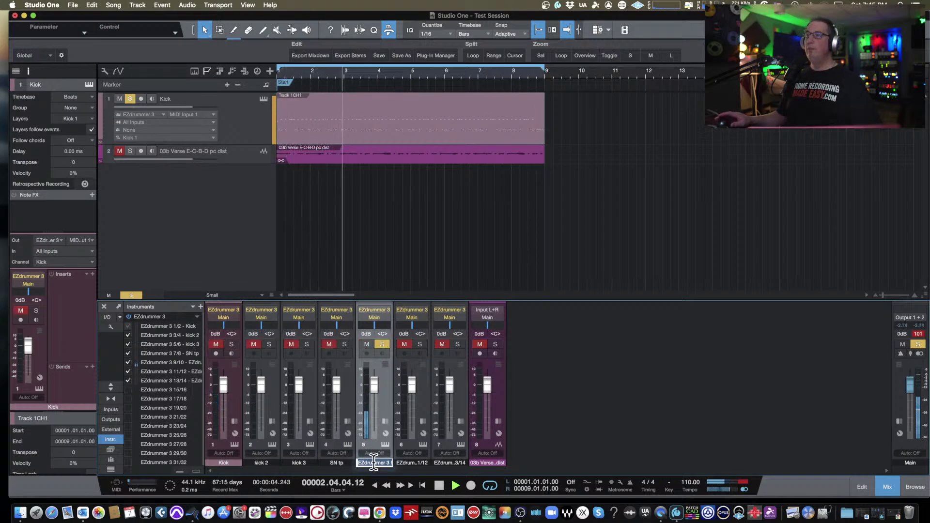
type("SN E")
type("TM")
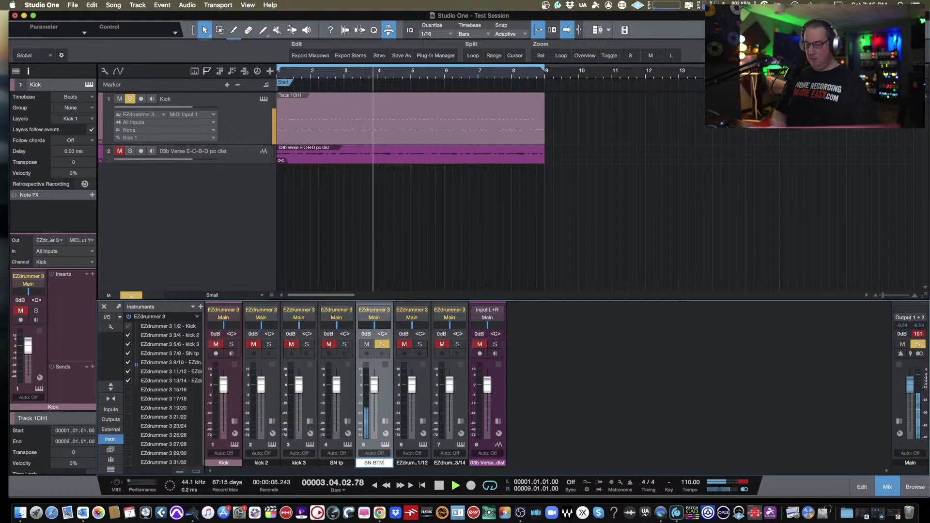
key("Return")
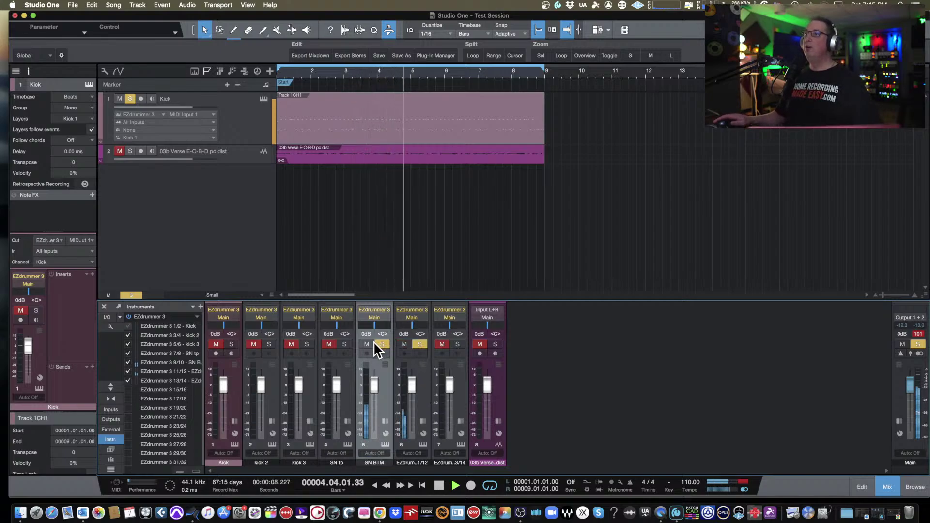
- Solo only the EZdrummer 3 11/12 channel and rename it Hats
left_click(420, 344, "super")
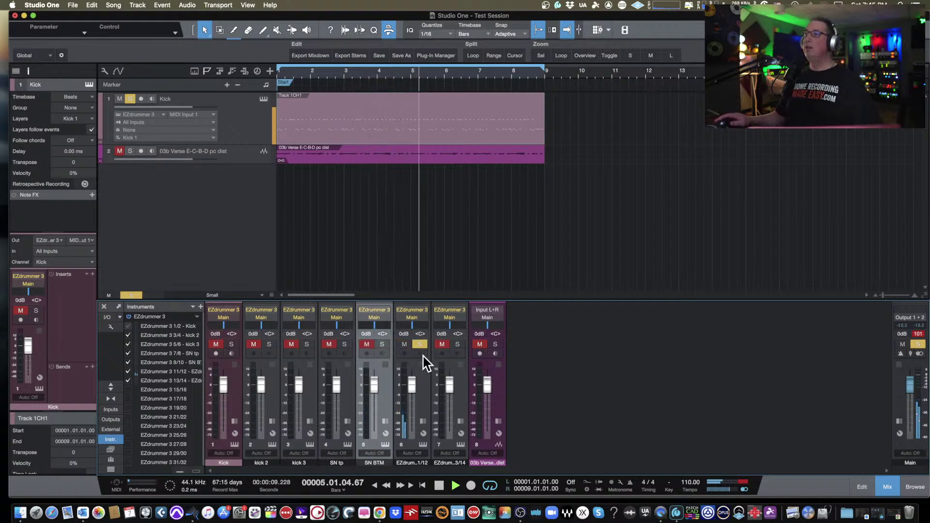
double_click(412, 463)
type("Hats")
key("Return")
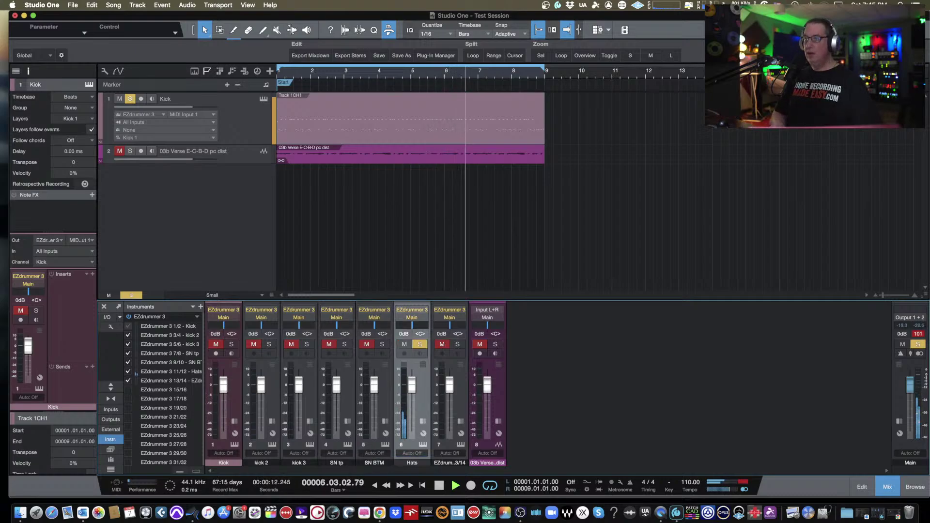
- Switch the solo from Hats to the EZdrummer 3 13/14 channel and enable instrument outputs 15/16 and 17/18 in the console
left_click(456, 344)
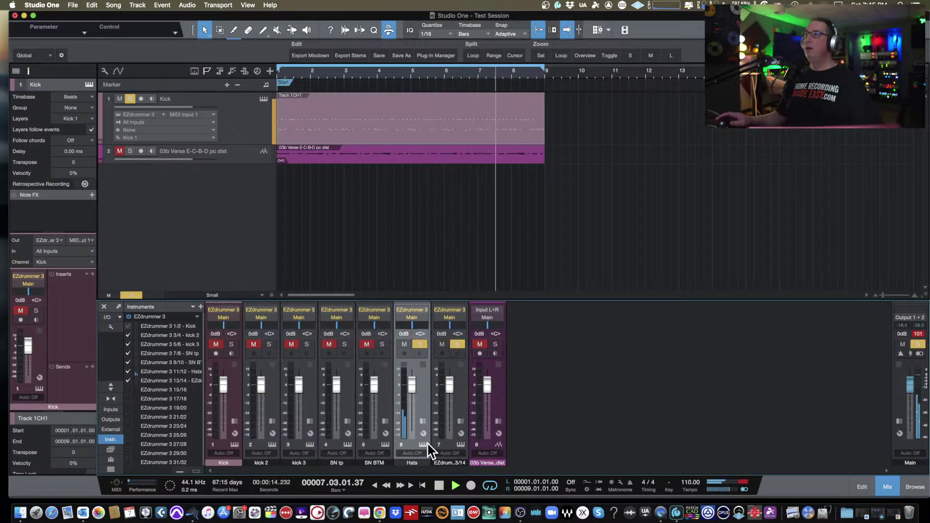
left_click(419, 342)
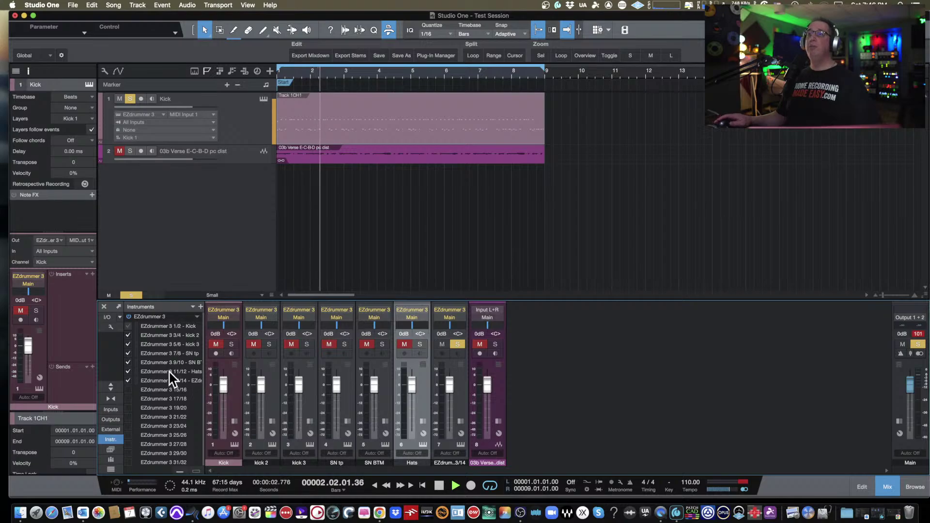
left_click(128, 389)
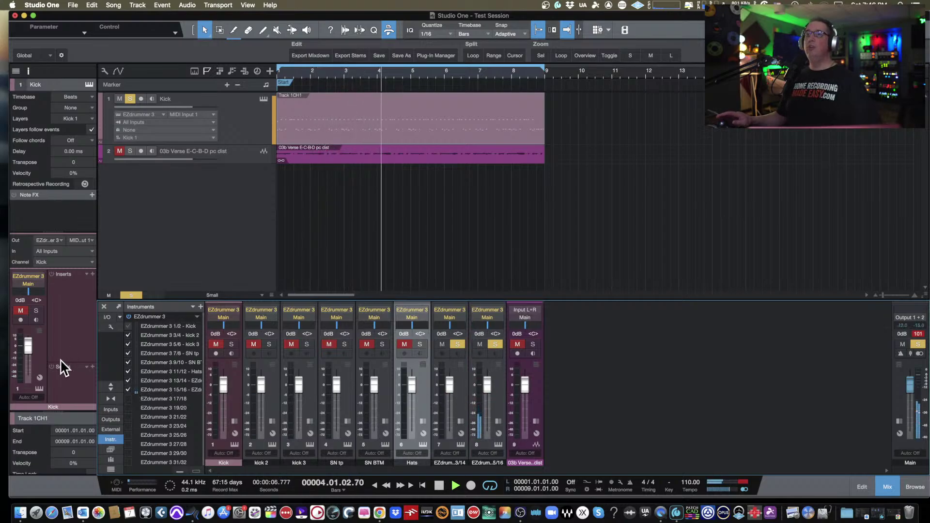
left_click(128, 399)
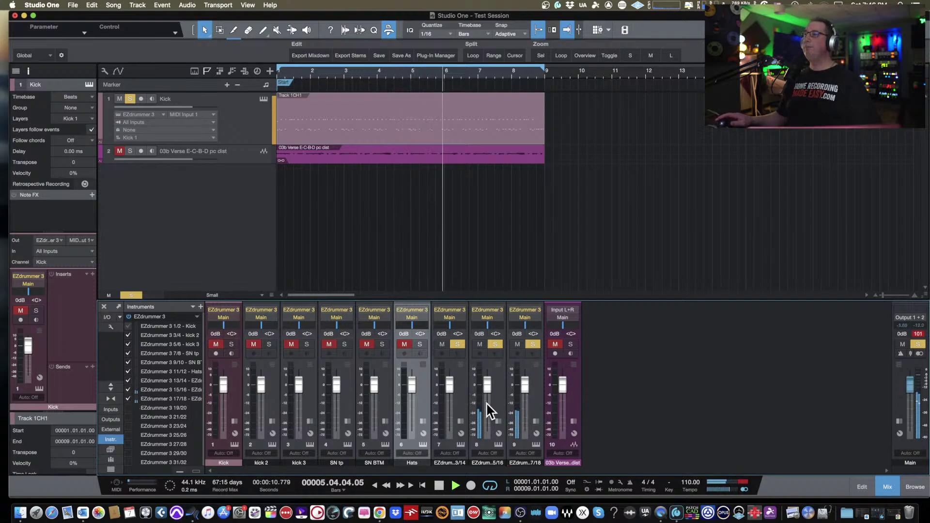
- Rename the EZdrummer 3 15/16 channel OH and the 17/18 channel Room
double_click(488, 463)
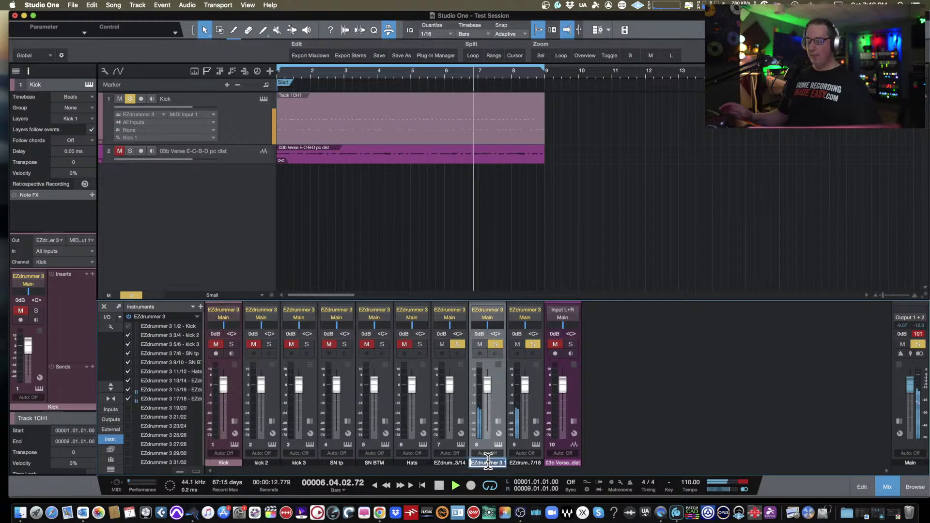
type("OH")
key("Tab")
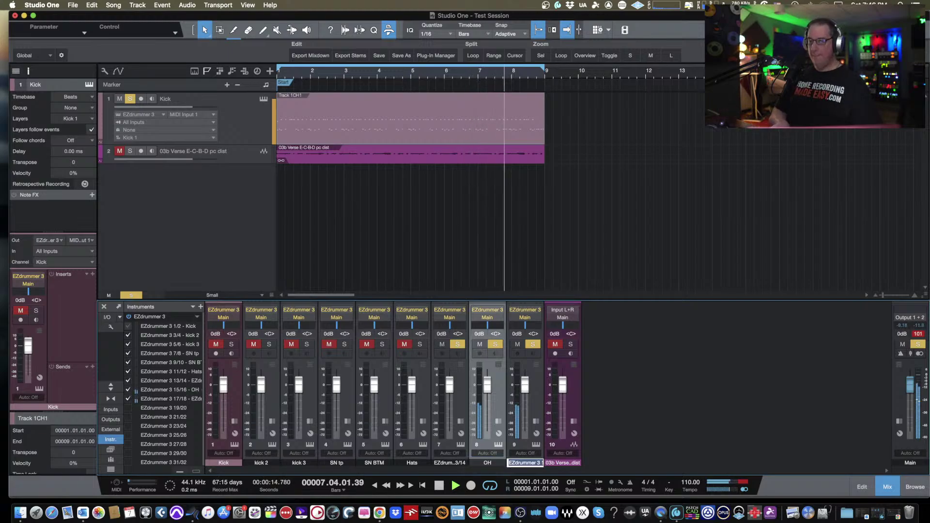
type("Room")
key("Return")
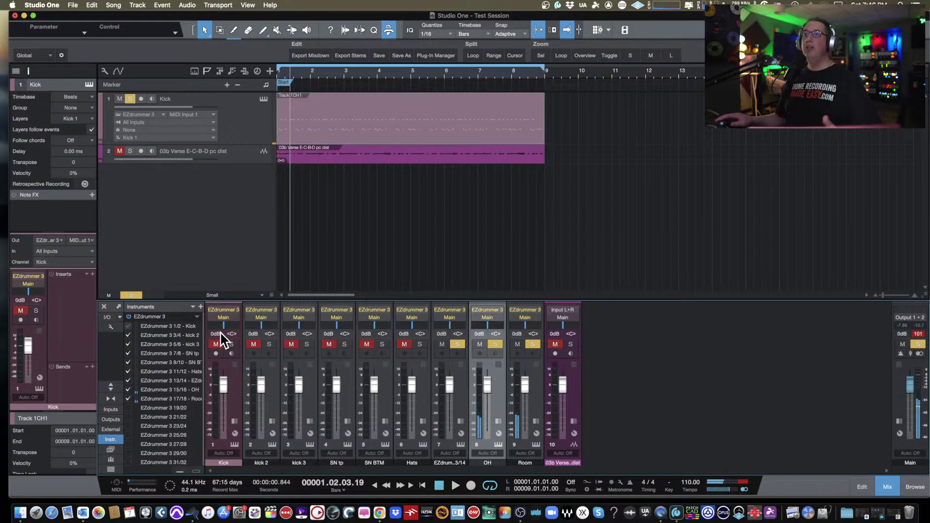
- Clear the solo on all drum channels and mute the 03b Verse E-C-B-D pc dist track
left_click(129, 99)
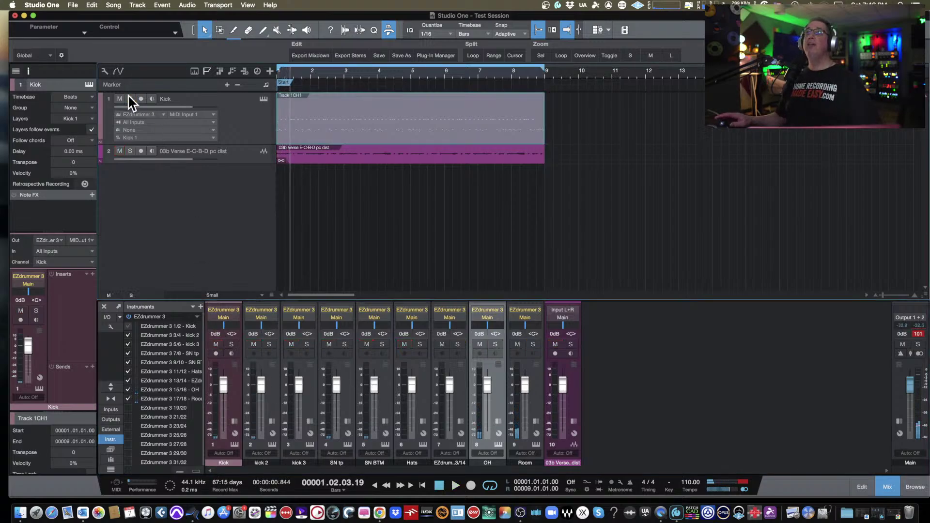
left_click(119, 150)
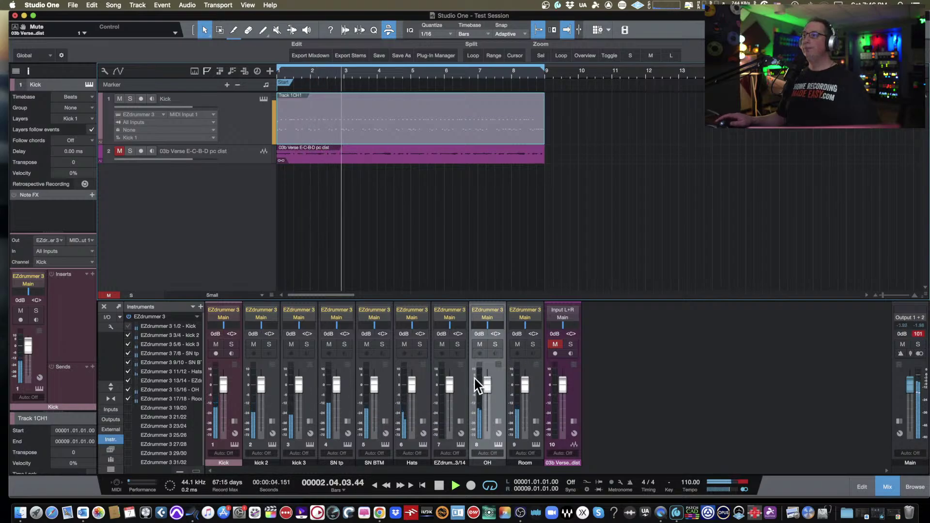
- Set levels during playback: Kick -5.1, kick 2 -7.3, kick 3 -8.3, SN tp -4.1, Hats about -9.6, OH and Room +6.8 dB
left_click_drag(262, 381, 336, 391)
left_click_drag(223, 385, 223, 391)
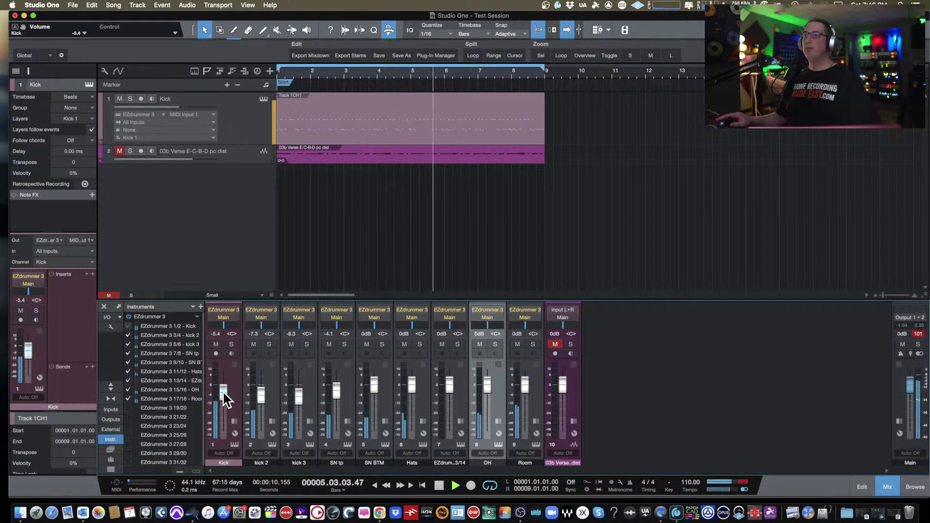
left_click_drag(411, 391, 412, 402)
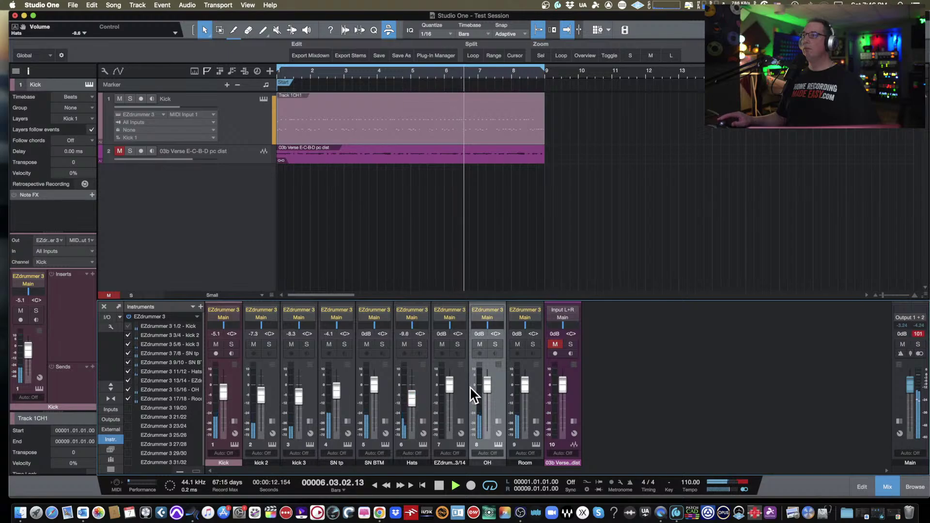
left_click_drag(490, 383, 523, 374)
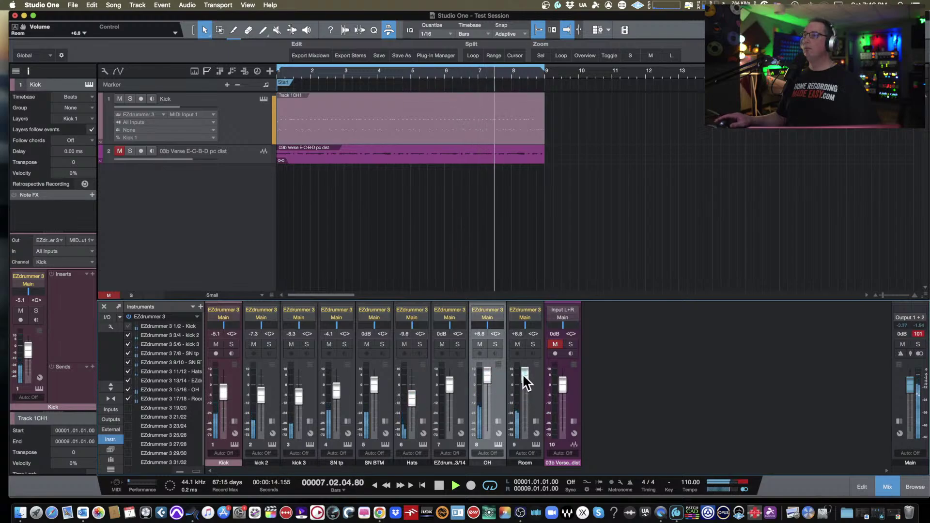
key("space")
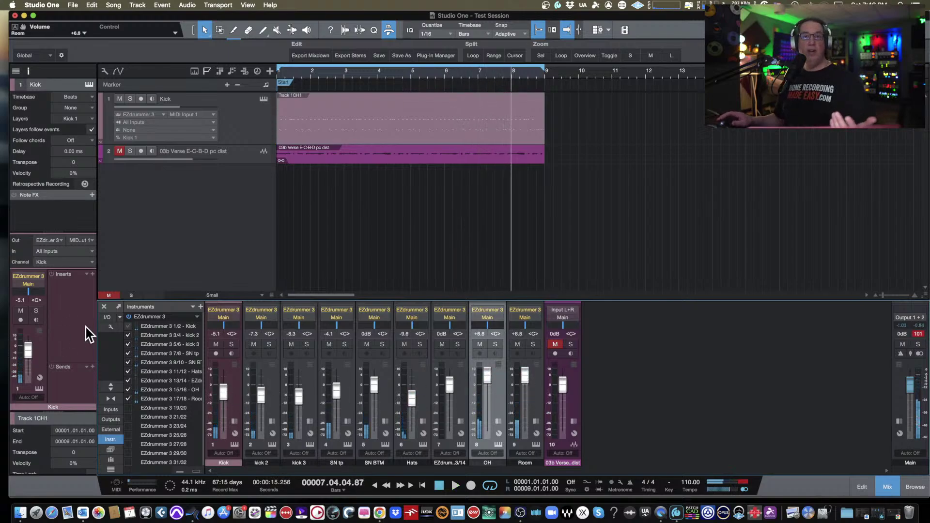
- Expand the console to a taller view that shows both the Inserts and Sends sections of every channel
left_click(111, 387)
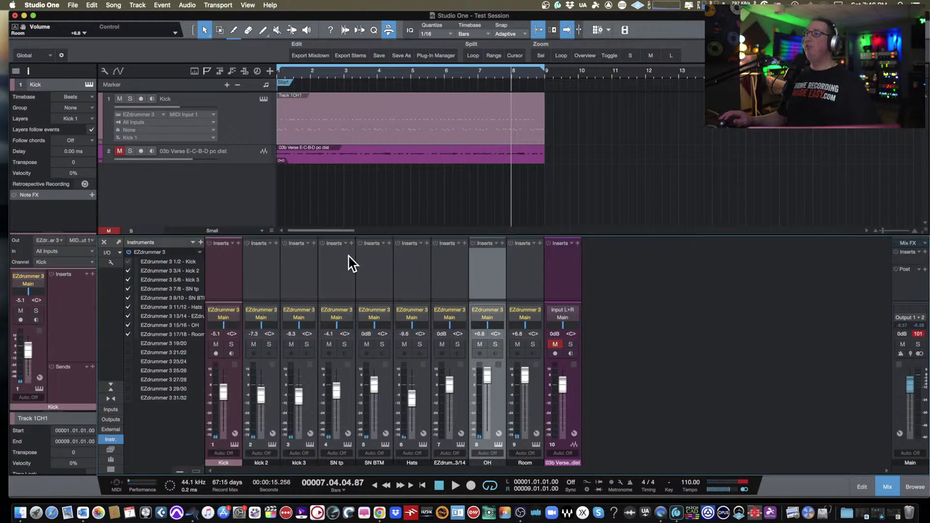
left_click_drag(417, 232, 430, 179)
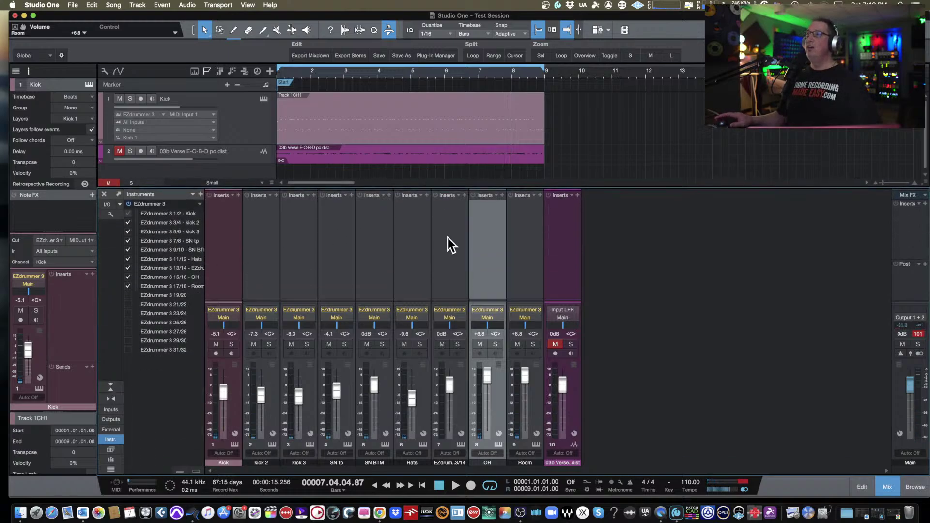
left_click_drag(493, 299, 498, 275)
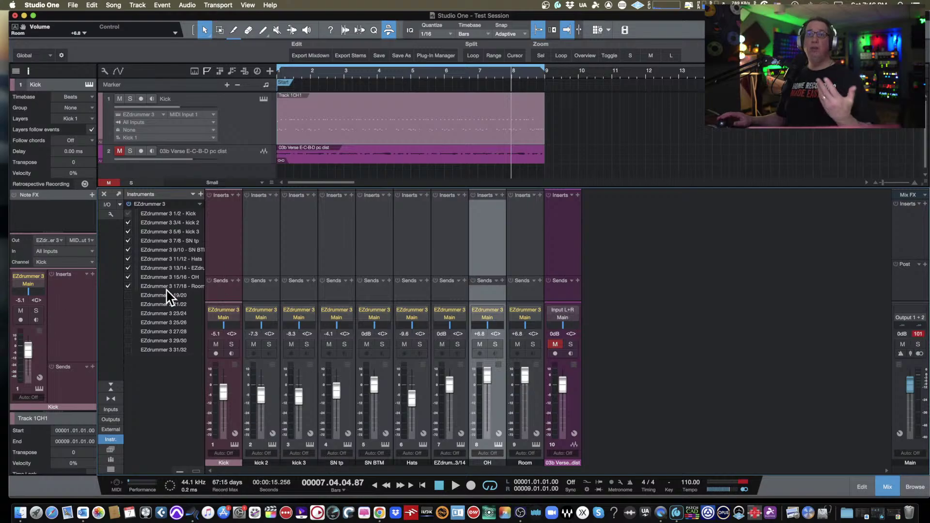
- Open the EZdrummer 3 instrument, examine its mixer's drum channels and output assignments, and close the window
left_click(262, 99)
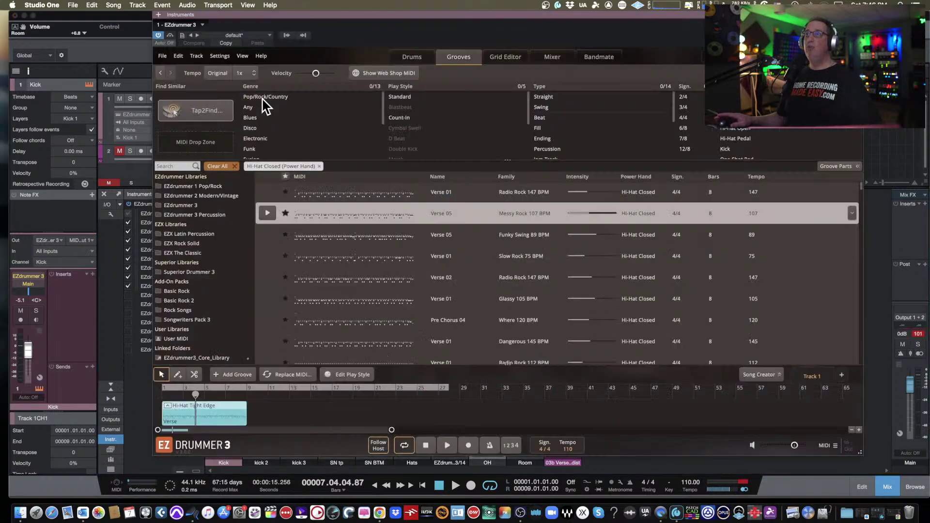
left_click(551, 57)
left_click_drag(361, 22, 284, 37)
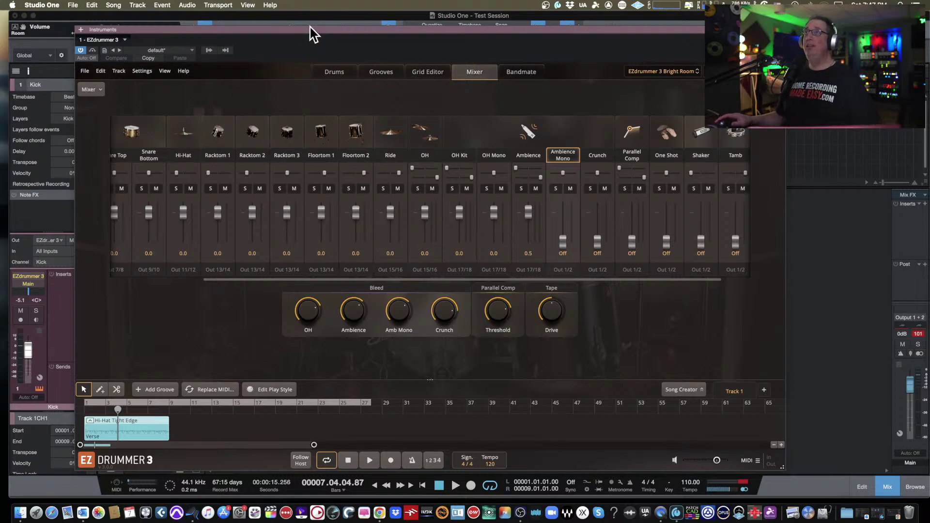
mouse_move(314, 37)
left_mouse_down()
mouse_move(315, 45)
mouse_move(324, 33)
left_mouse_up()
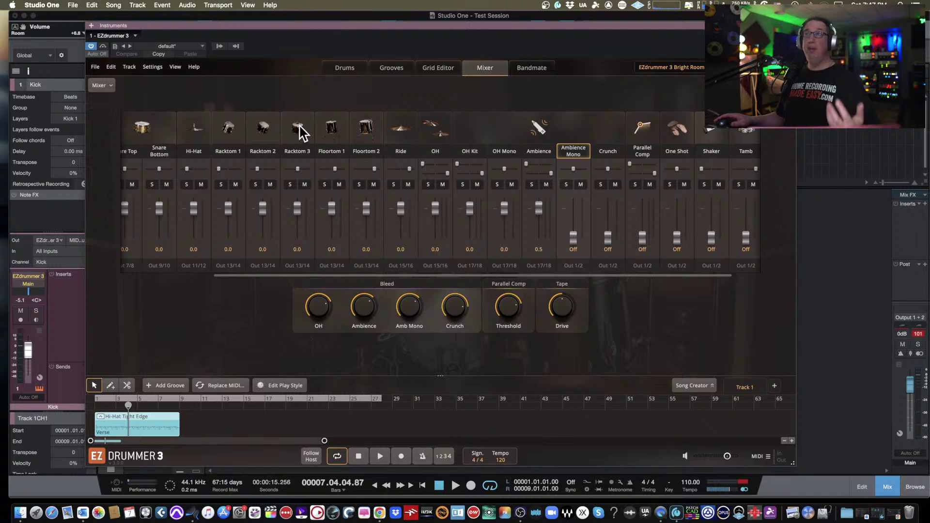
left_click_drag(420, 35, 439, 34)
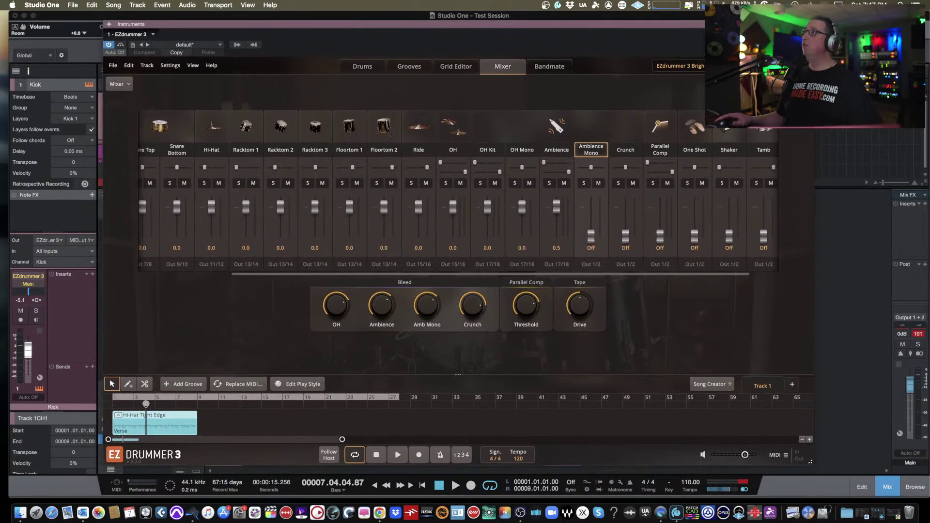
left_click(808, 25)
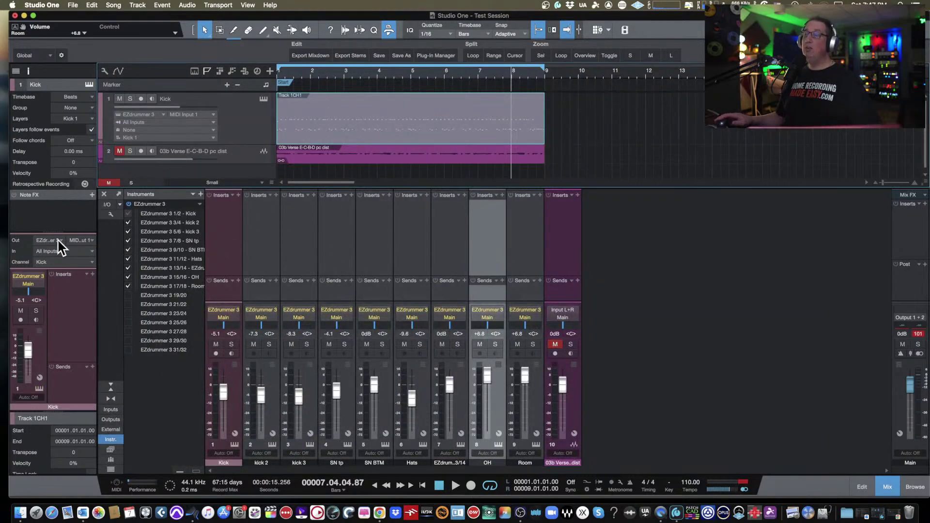
- Load the Heavy Rock preset in EZdrummer 3 from its drum kit view during playback, listen to it, and stop the transport
key("space")
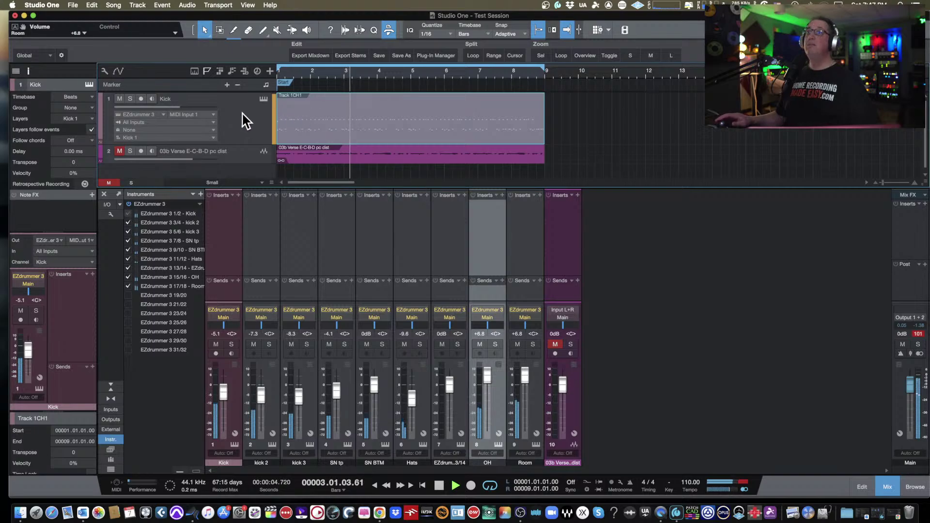
left_click(264, 99)
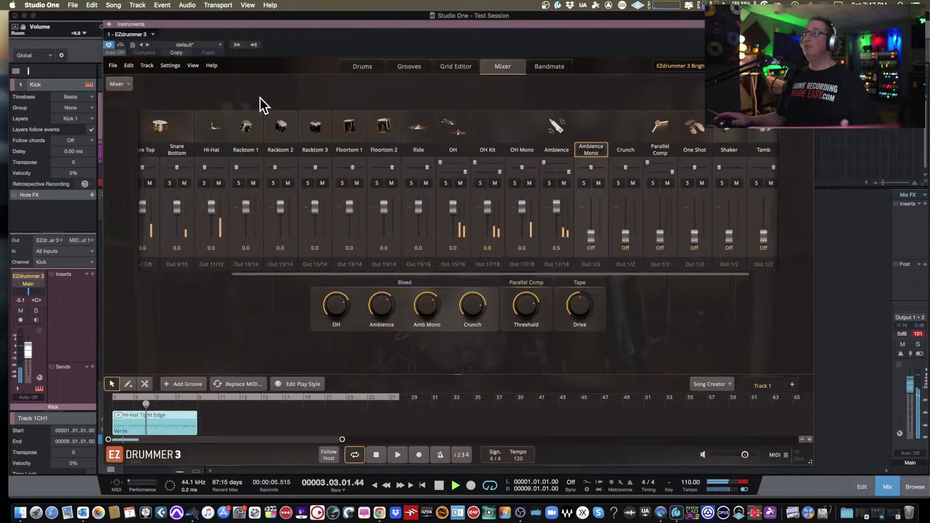
left_click(357, 67)
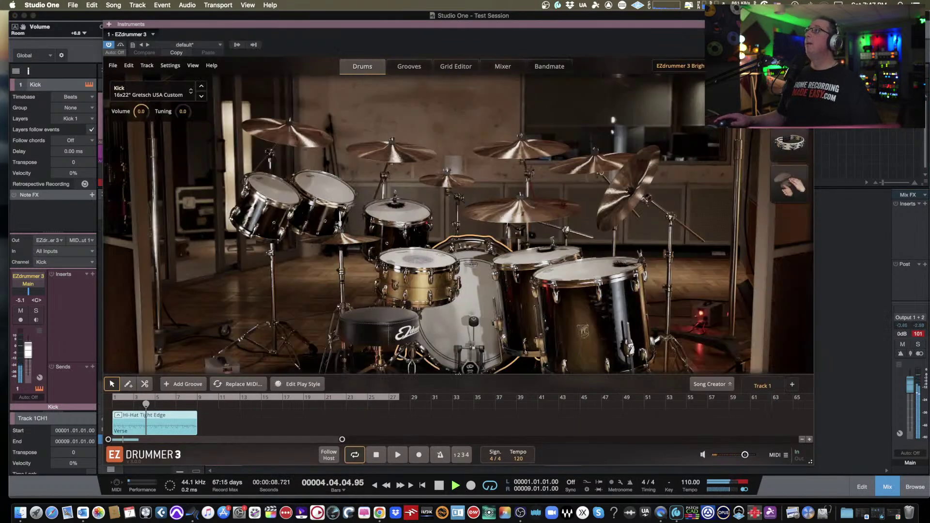
left_click(731, 67)
mouse_move(764, 107)
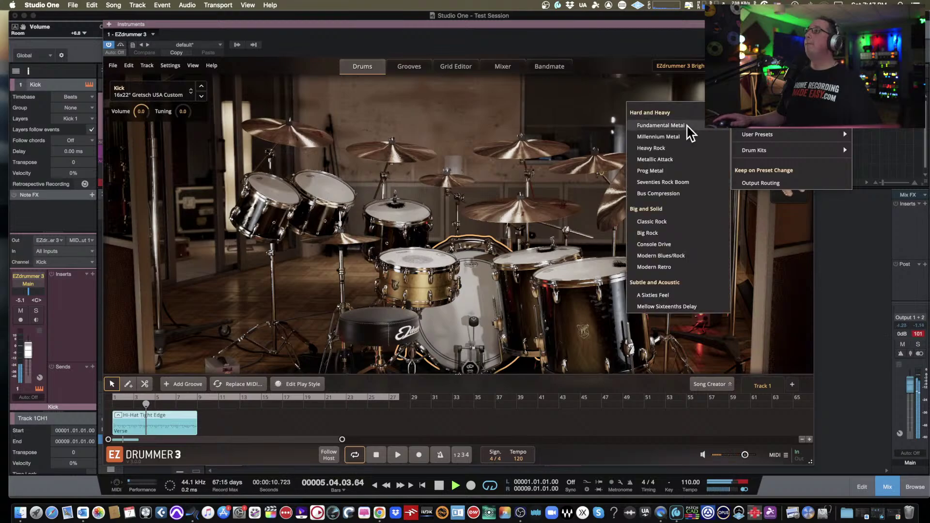
left_click(684, 147)
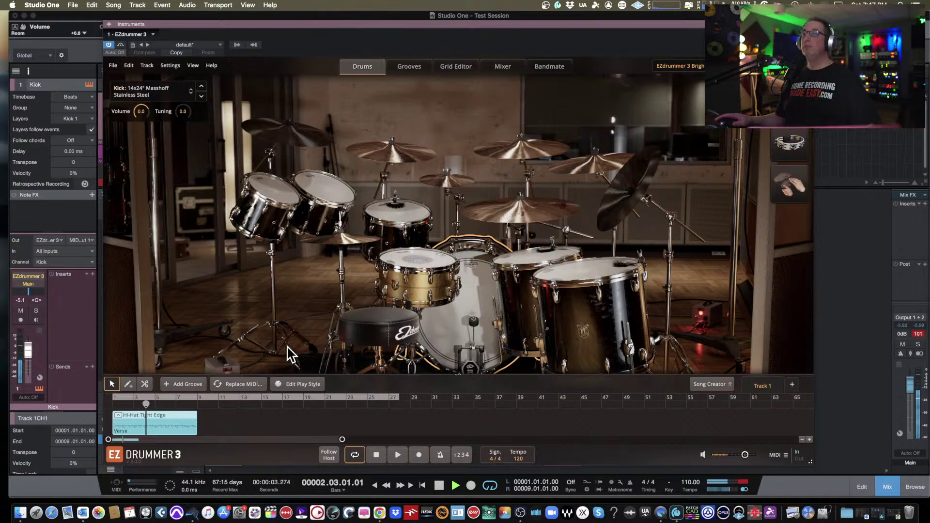
key("space")
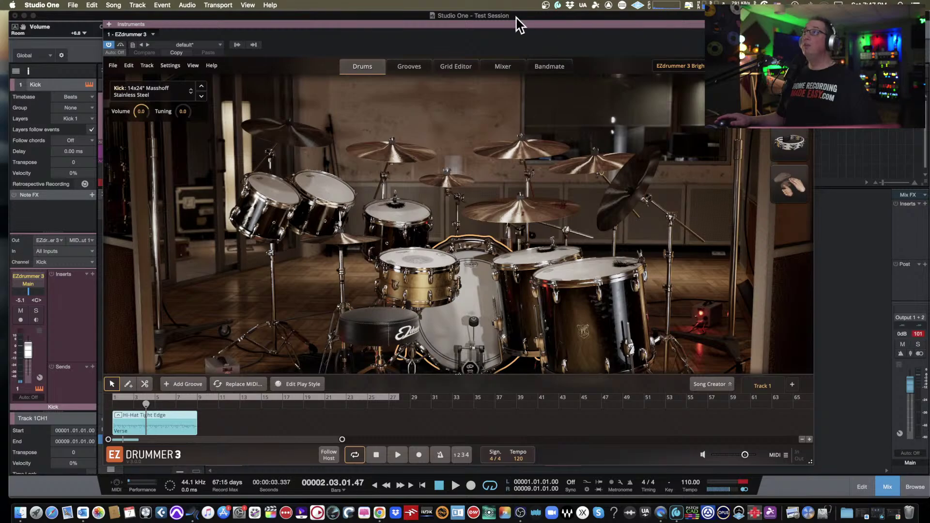
- Reposition the EZdrummer 3 window to expose its library selector, examine the available sound libraries, and keep the current library
left_click_drag(444, 29, 401, 33)
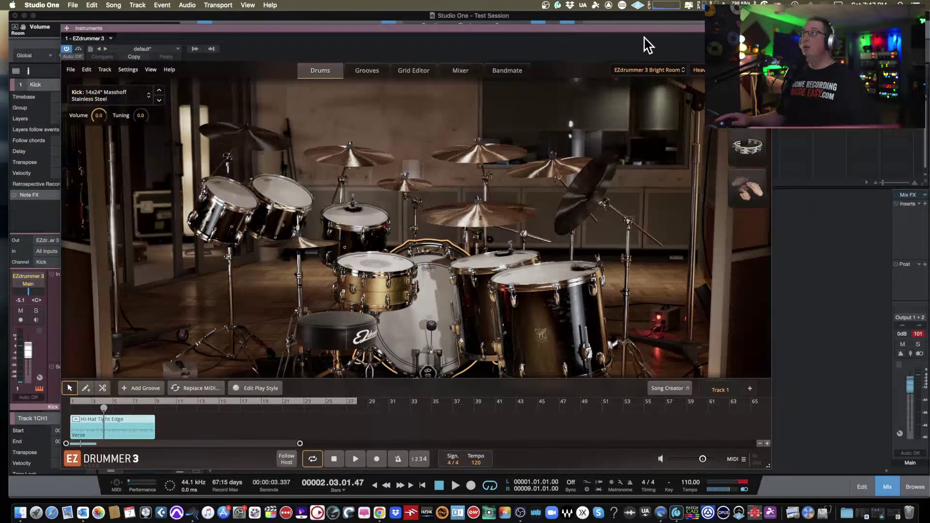
left_click(651, 71)
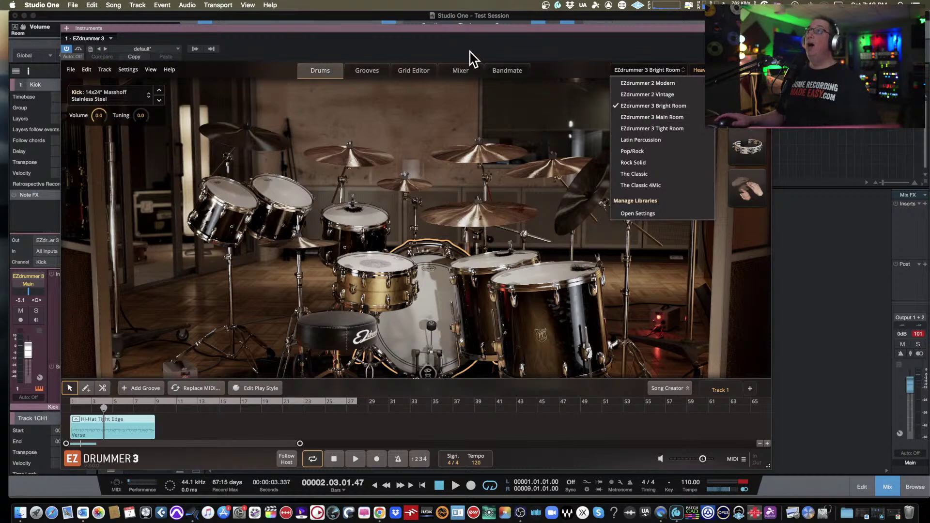
left_click(455, 45)
- Look over EZdrummer 3's Grid Editor and Bandmate pages, and return to the drum kit view
left_click(423, 72)
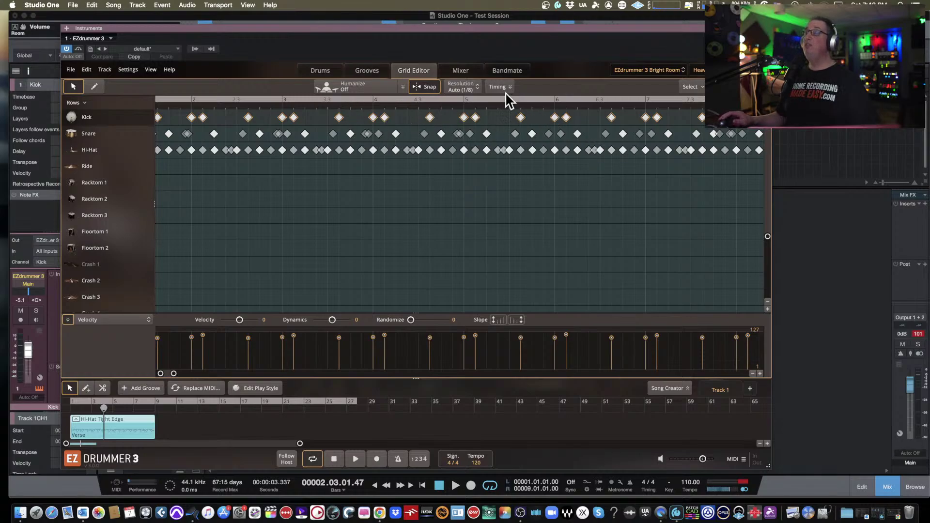
left_click(507, 74)
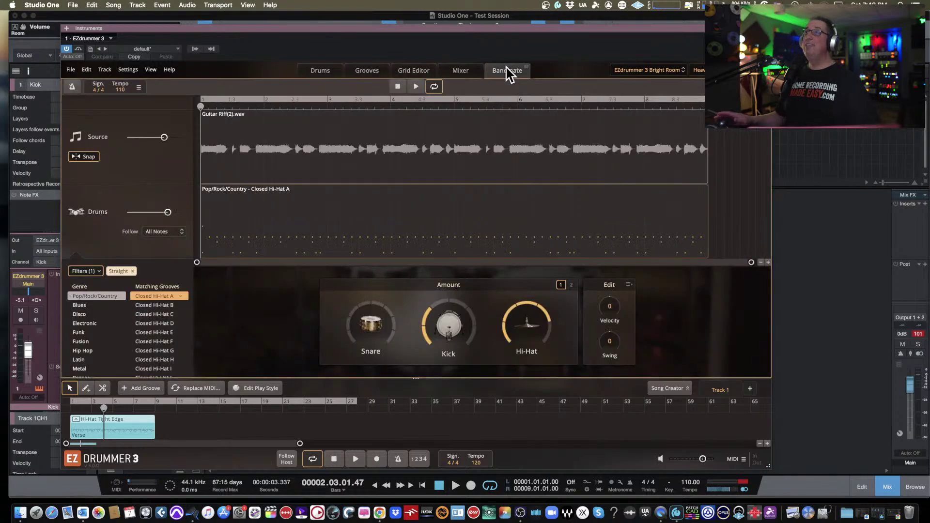
left_click(414, 75)
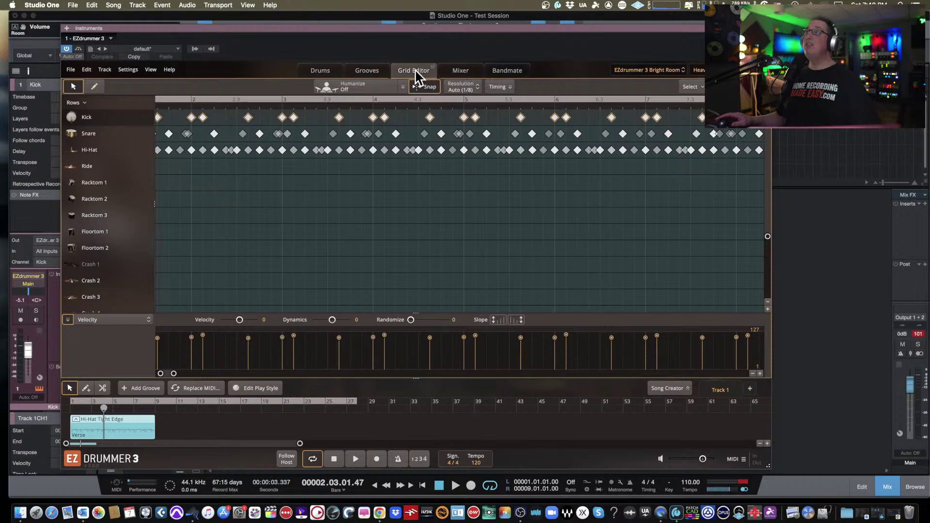
left_click(502, 69)
left_click(322, 72)
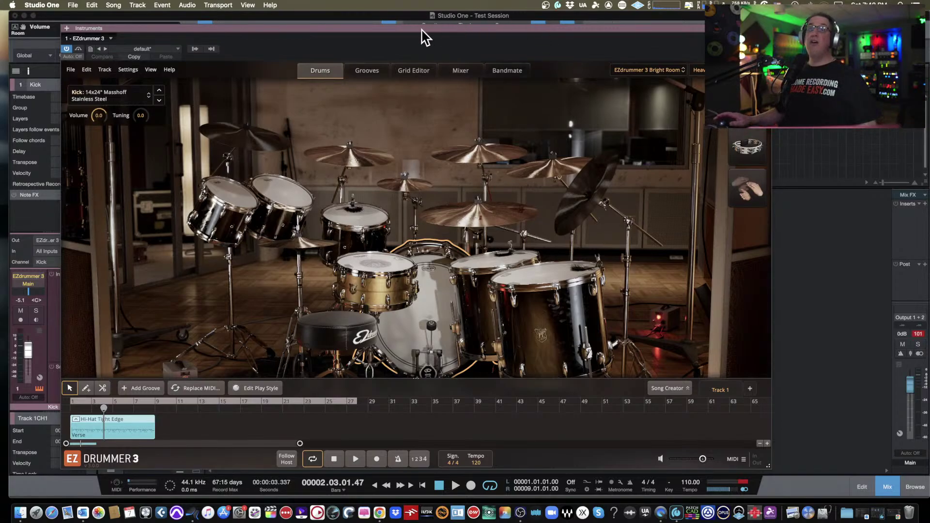
- Audition the snare and the two rack toms, Racktom 1 and Racktom 2, directly on the pictured drum kit
left_click_drag(422, 27, 445, 16)
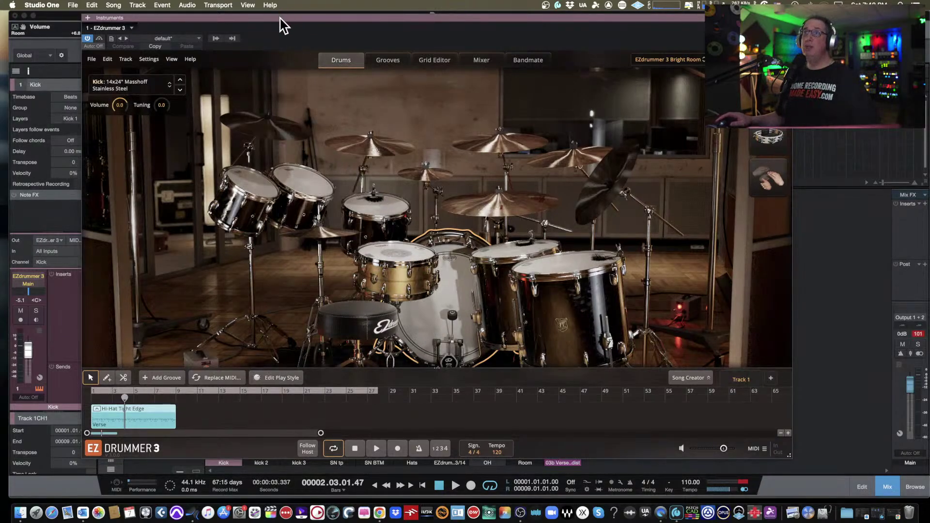
left_click_drag(280, 18, 272, 16)
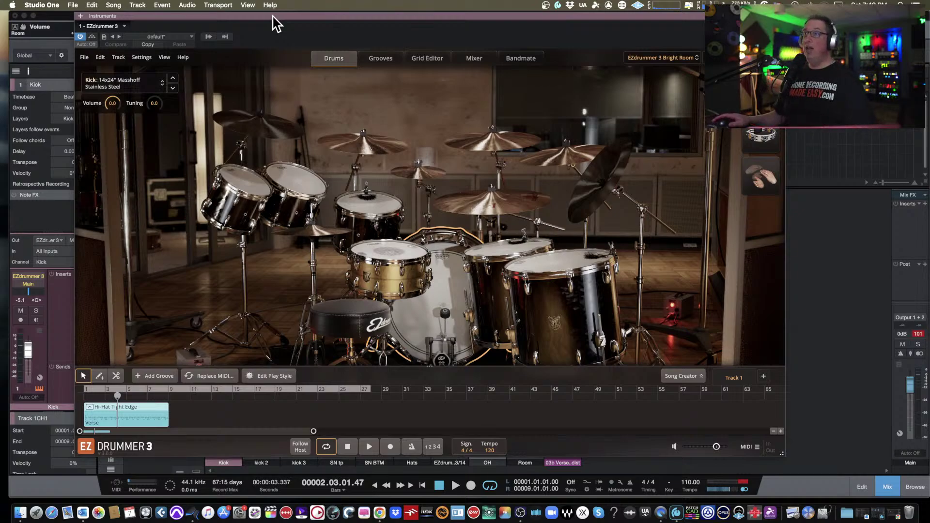
left_click_drag(272, 16, 271, 25)
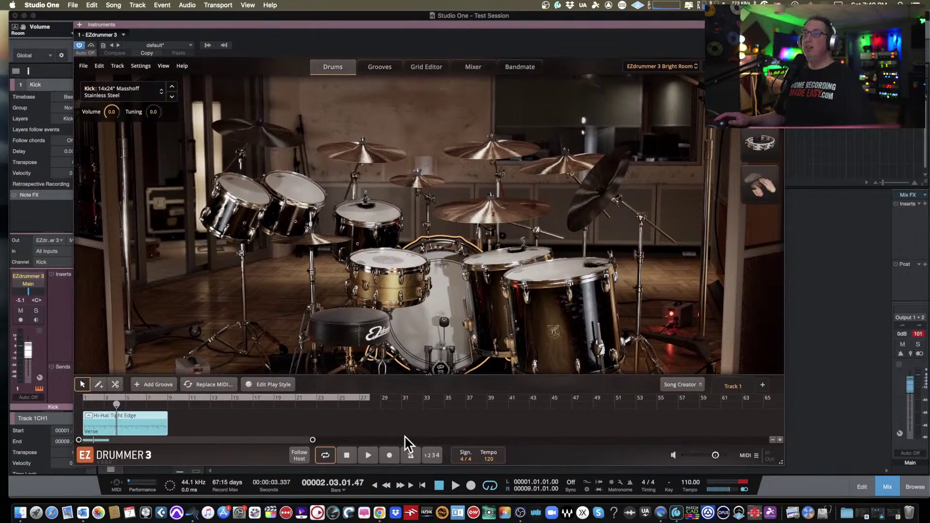
left_click(406, 262)
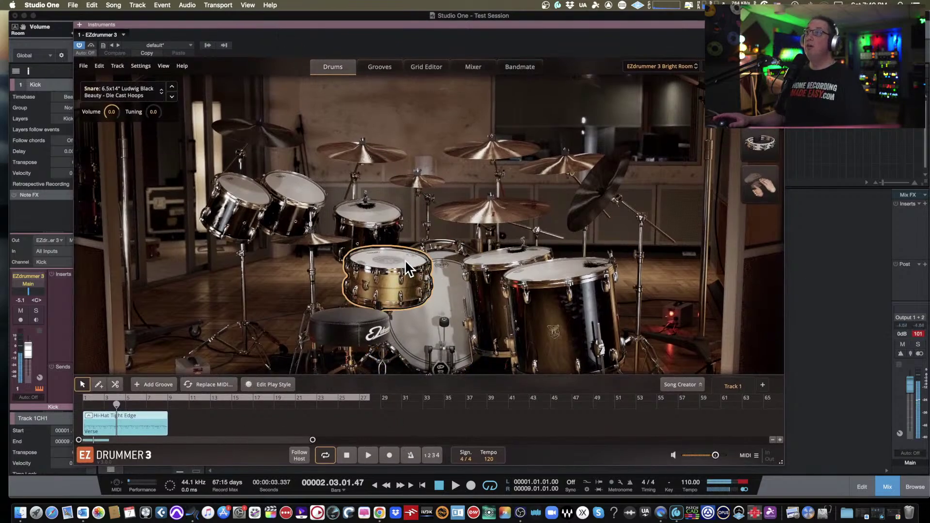
left_click(258, 202)
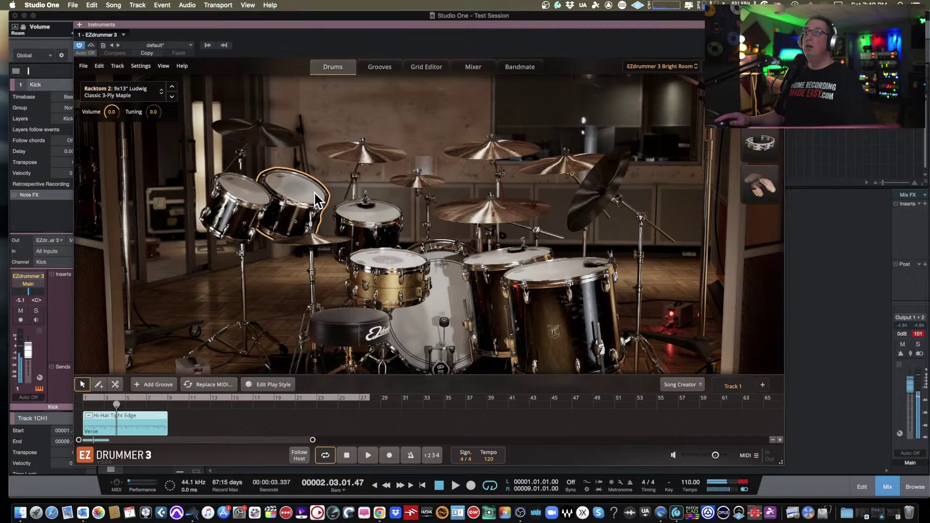
left_click(254, 202)
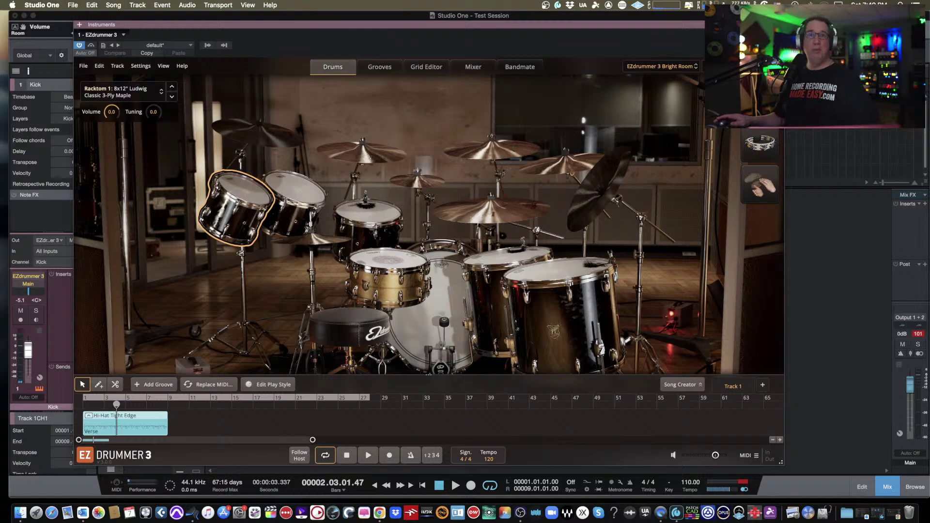
- Close the EZdrummer 3 window and reset the clip indicator on the Main output channel
key("super+w")
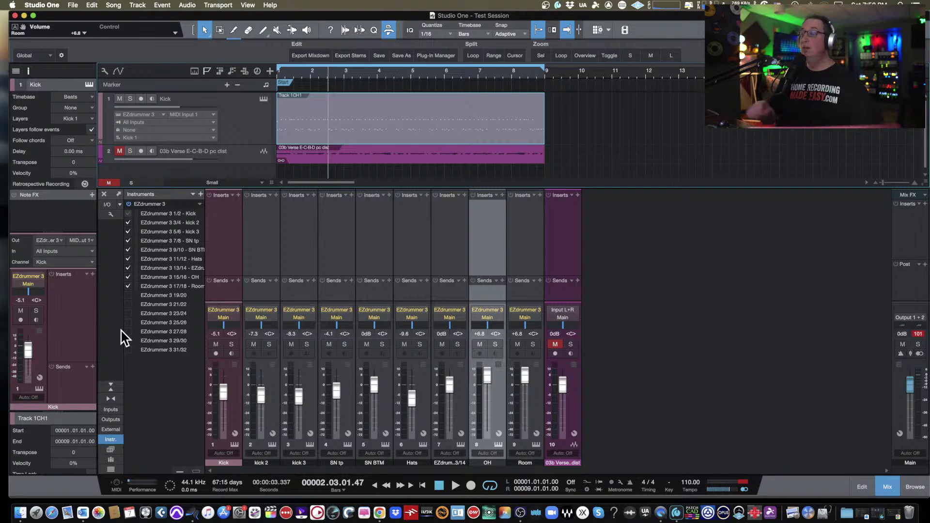
left_click(917, 334)
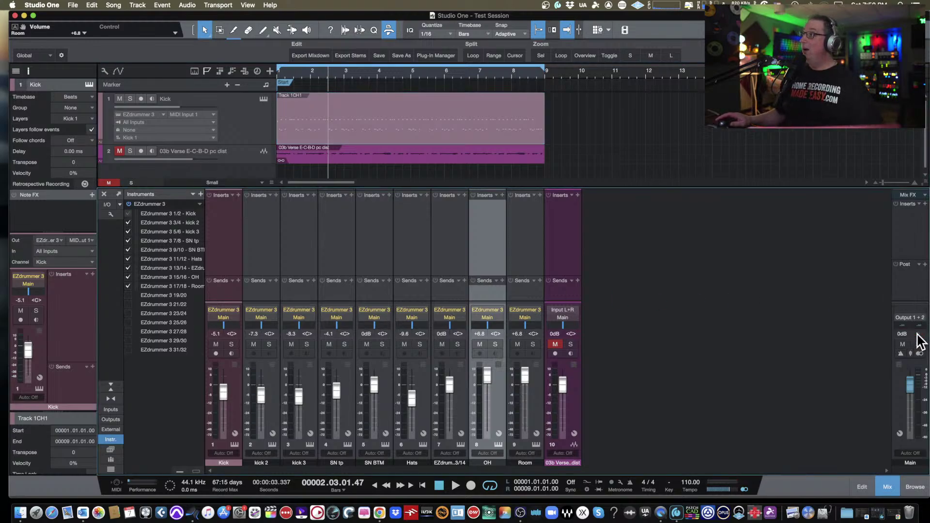
- Open the EZdrummer 3 instrument window from the Kick track and reposition it to view the drum kit
left_click(263, 101)
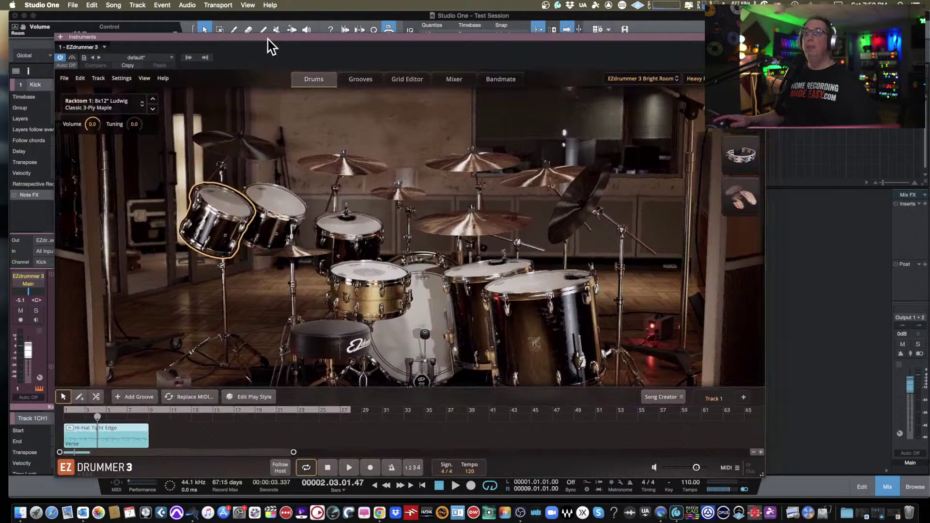
left_click_drag(271, 46, 237, 46)
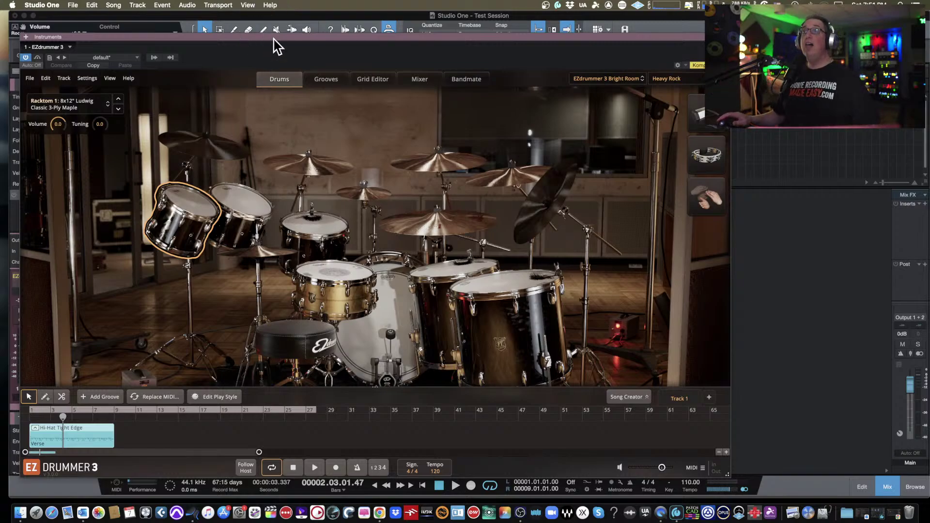
left_click_drag(276, 46, 283, 40)
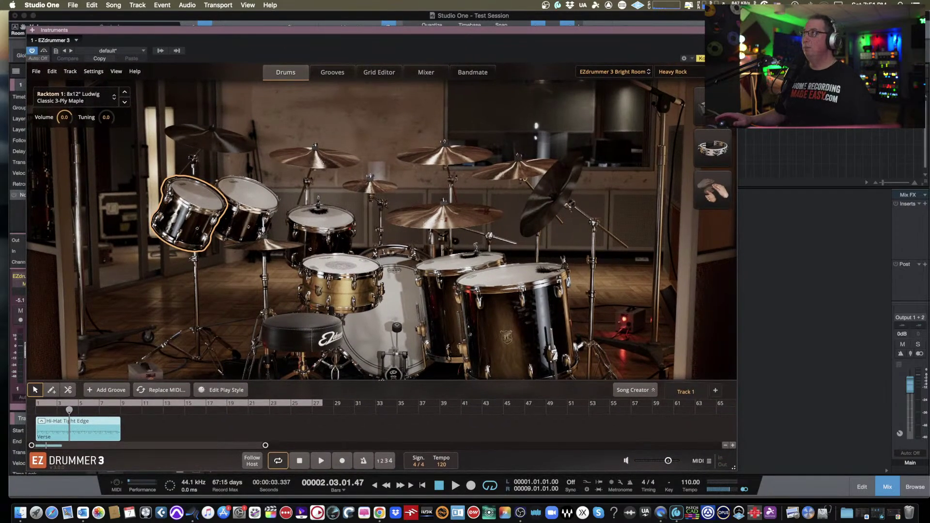
- Close the test session, acknowledge the sample-rate mismatch message in the Going Down song, and reposition its window slightly
key("super+w")
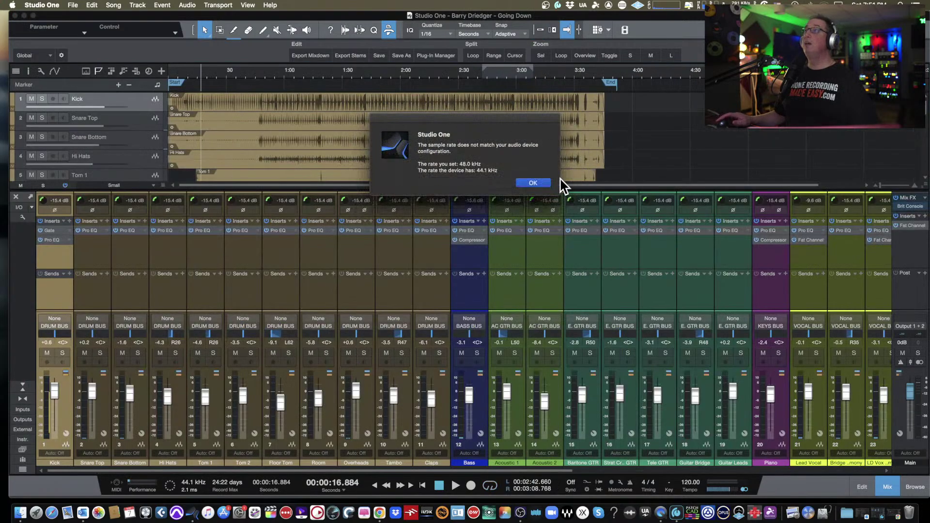
left_click(535, 184)
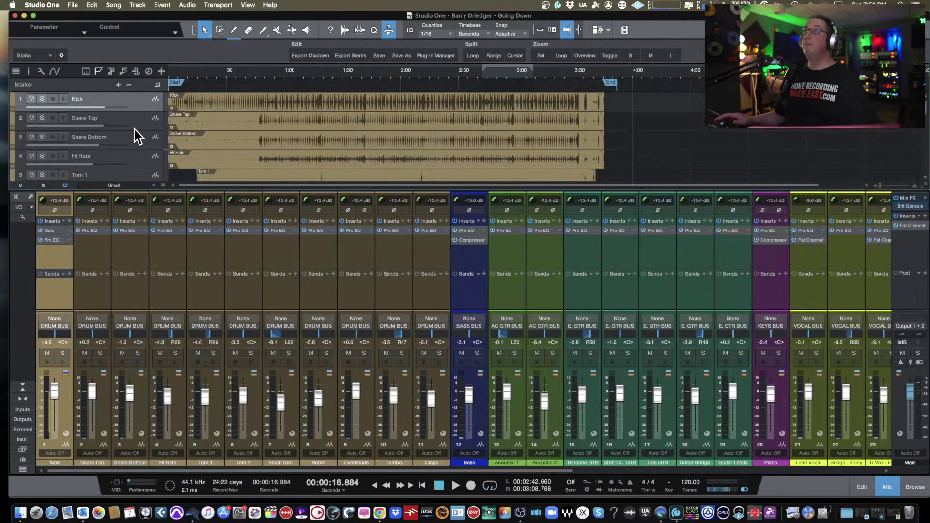
left_click_drag(90, 14, 95, 13)
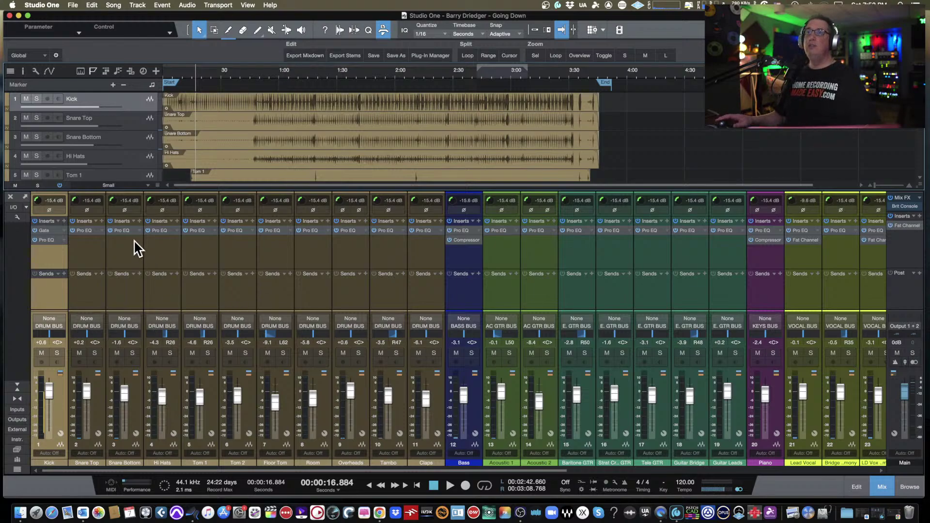
- Go through the drum channels in the mixer from Hi Hats to Tambo to review their inserts
left_click(163, 260)
left_click(196, 249)
left_click(235, 247)
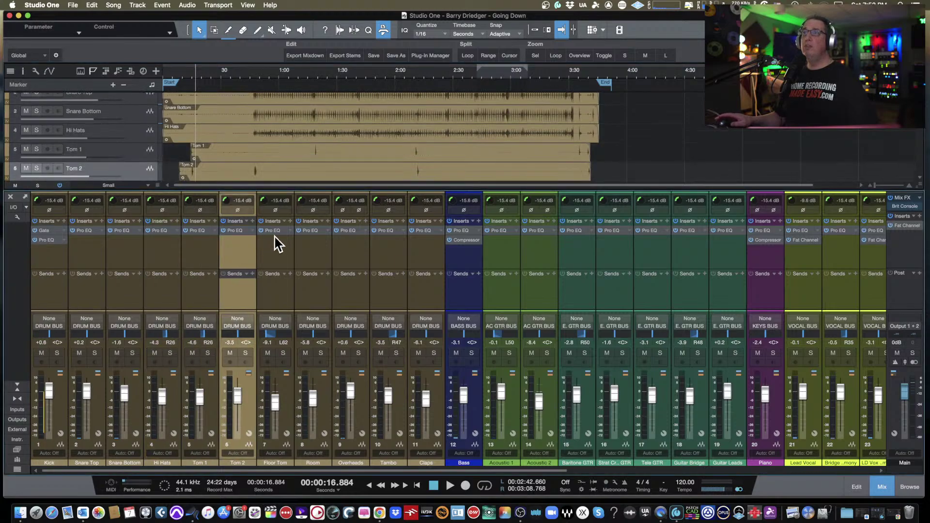
left_click(276, 242)
left_click(321, 244)
left_click(355, 246)
left_click(400, 244)
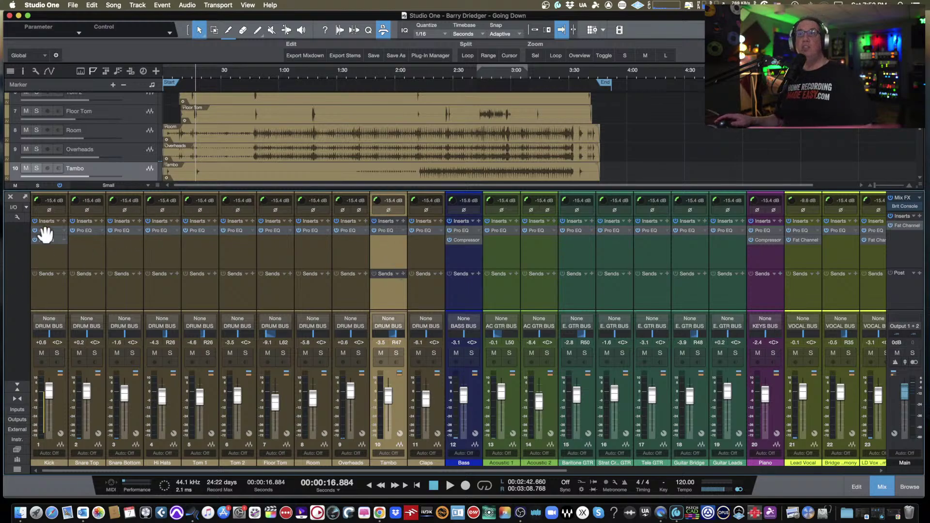
- Return the playback position to the beginning of the song and start playback
left_click(231, 78)
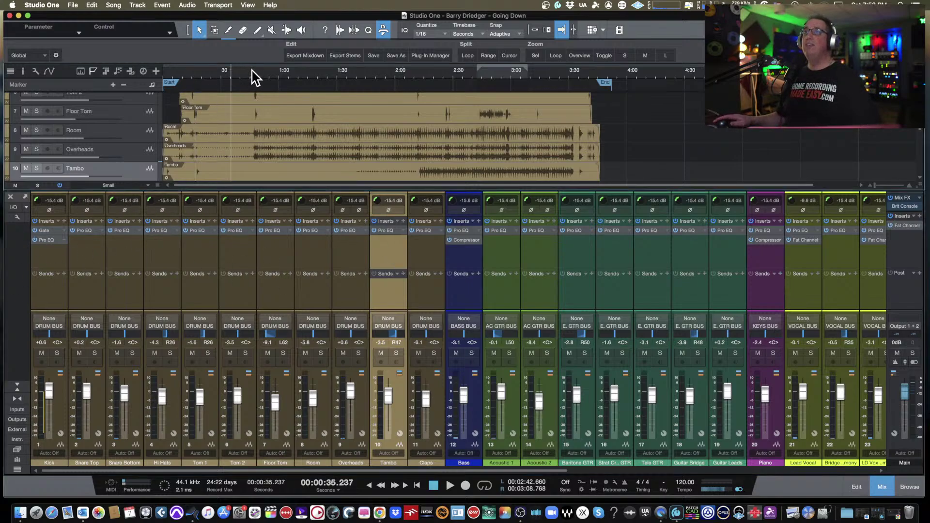
left_click(252, 73)
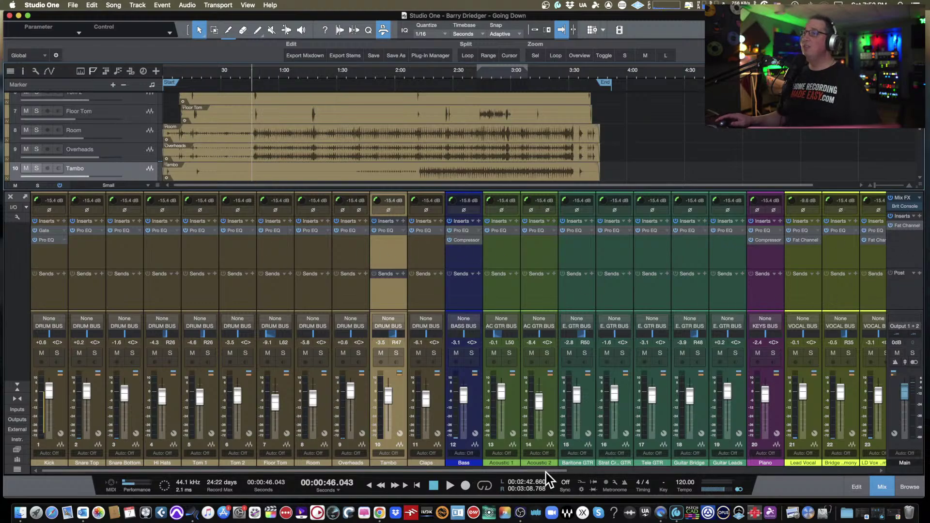
left_click_drag(547, 470, 354, 452)
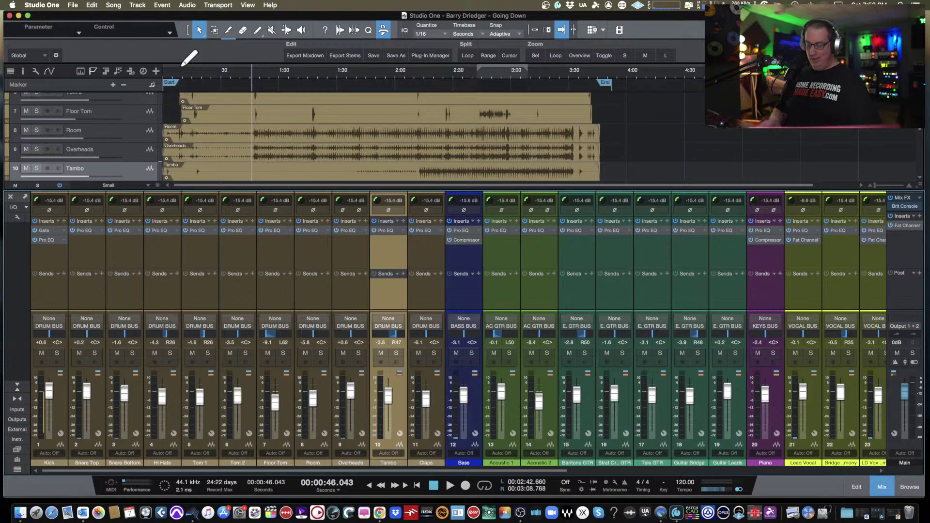
key("comma")
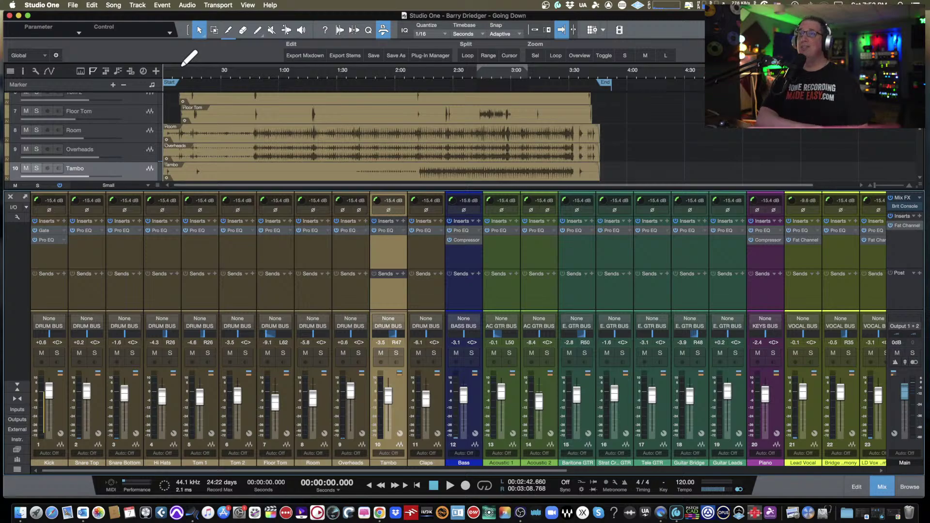
key("space")
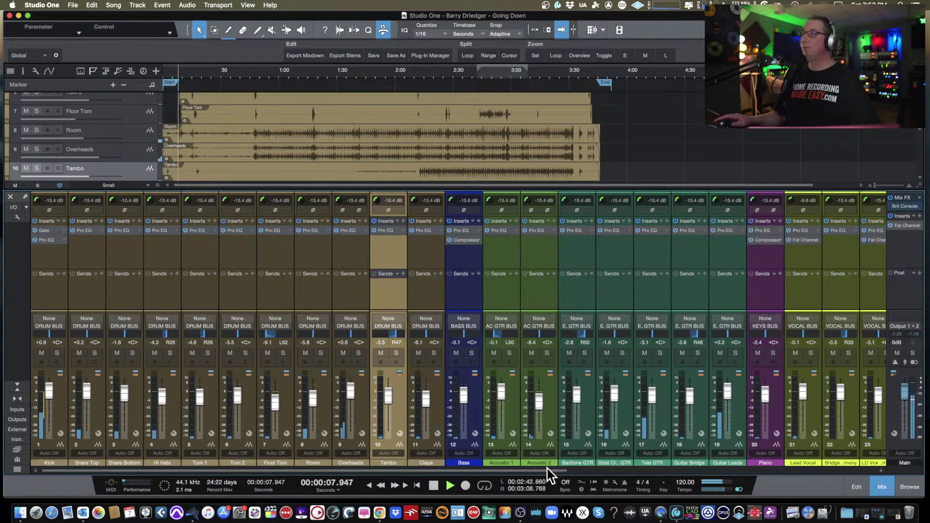
- Check the Fat Channel's Passive EQ on the Main output, close it, and raise the Main volume to +0.2 dB
left_click_drag(556, 471, 926, 492)
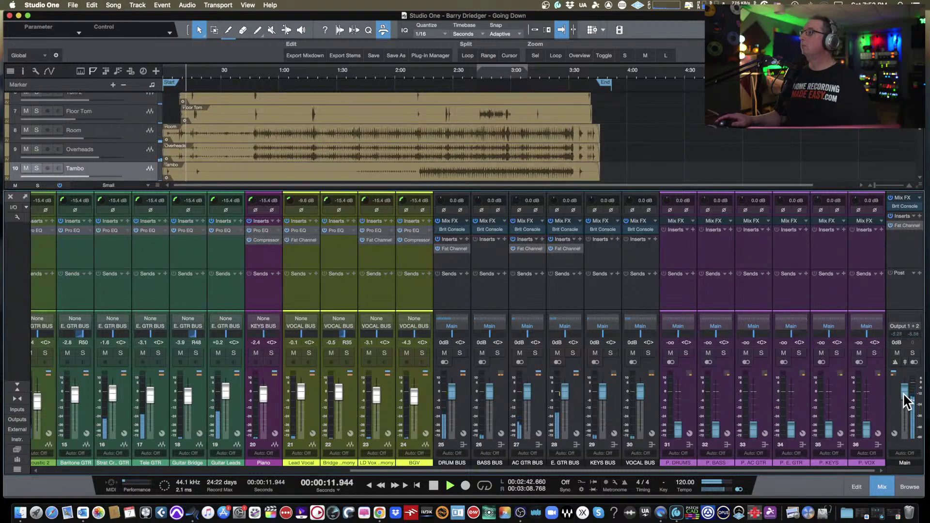
left_click(909, 226)
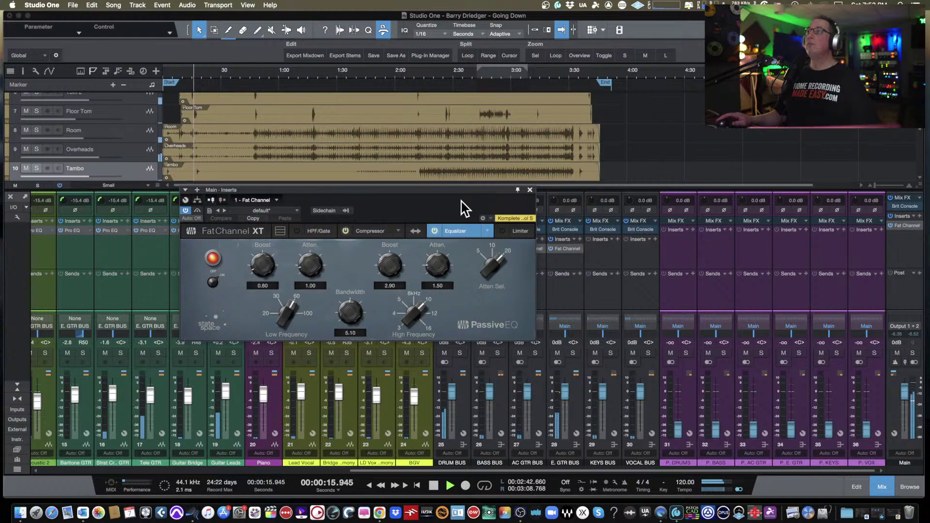
left_click(530, 190)
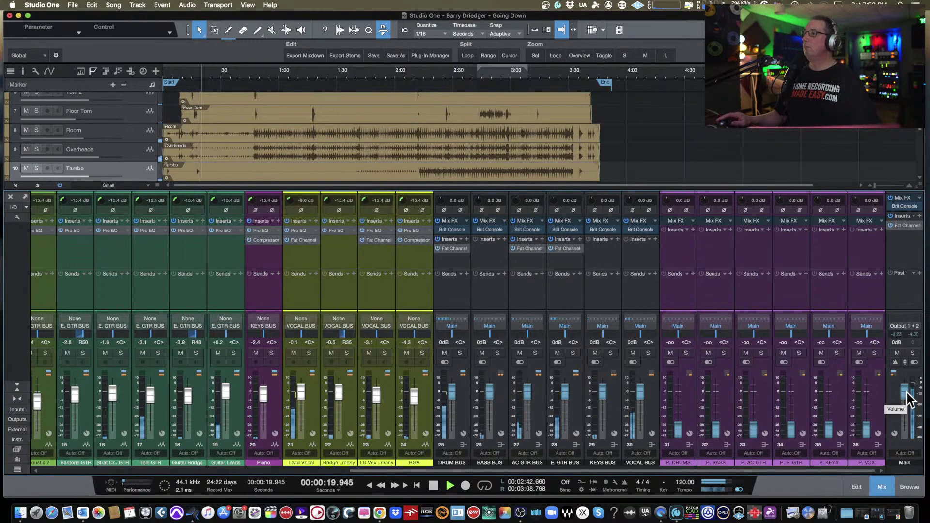
left_click_drag(907, 394, 907, 393)
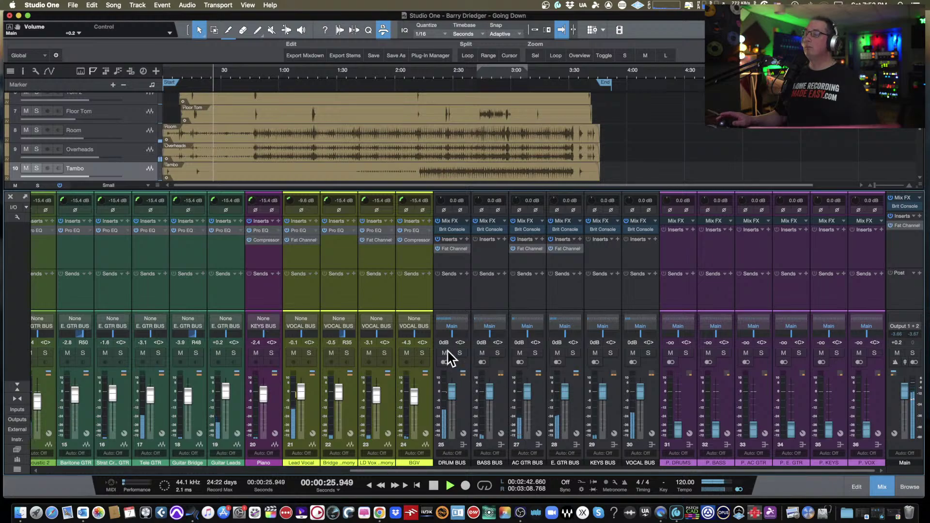
- Examine the channel and bus levels across the whole mixer during playback, and stop the song
left_click_drag(561, 470, 422, 461)
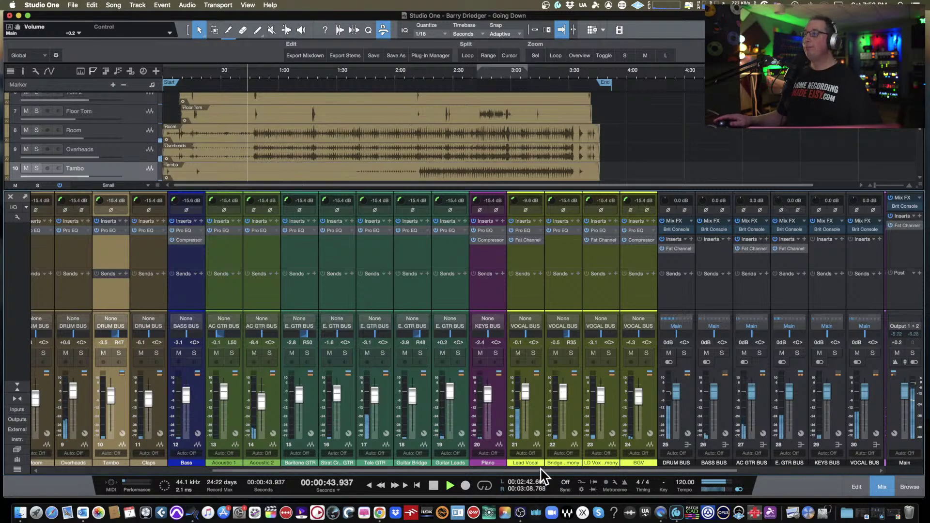
left_click_drag(538, 470, 256, 455)
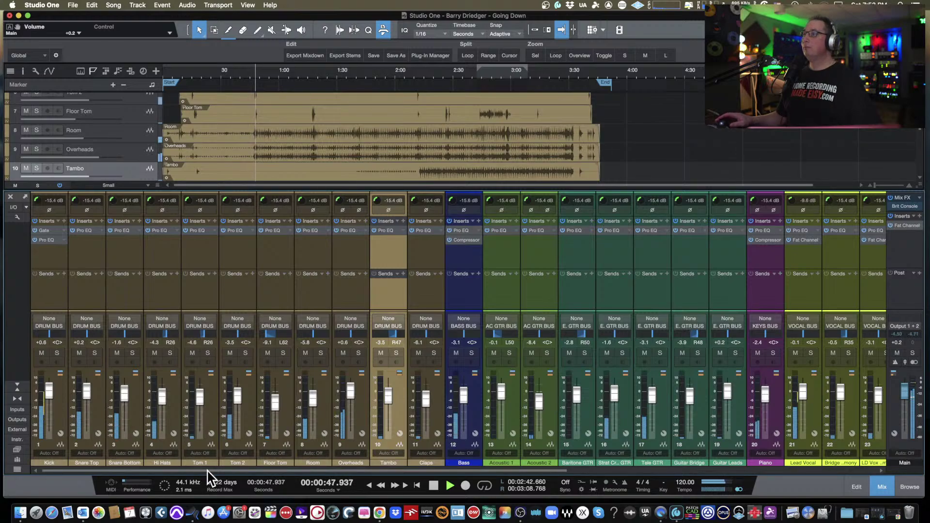
left_click_drag(208, 470, 551, 477)
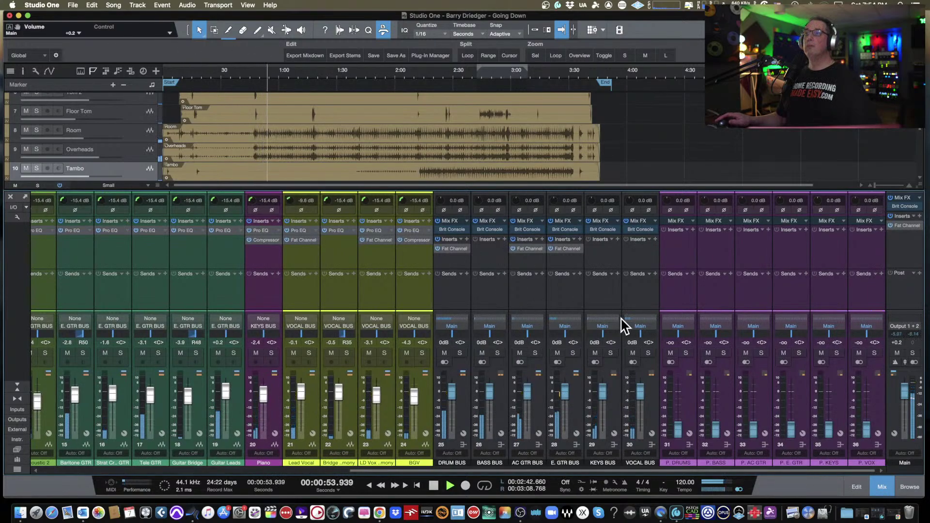
left_click_drag(678, 470, 634, 472)
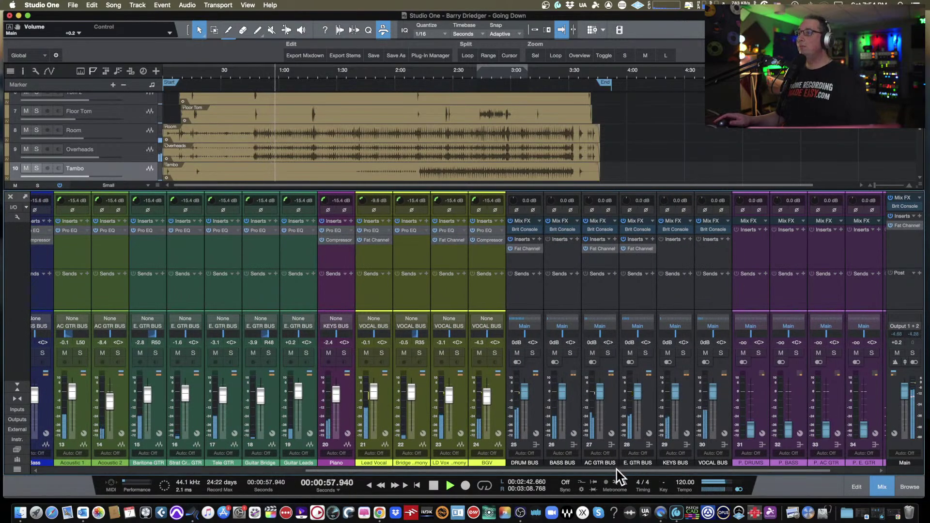
left_click_drag(616, 470, 407, 457)
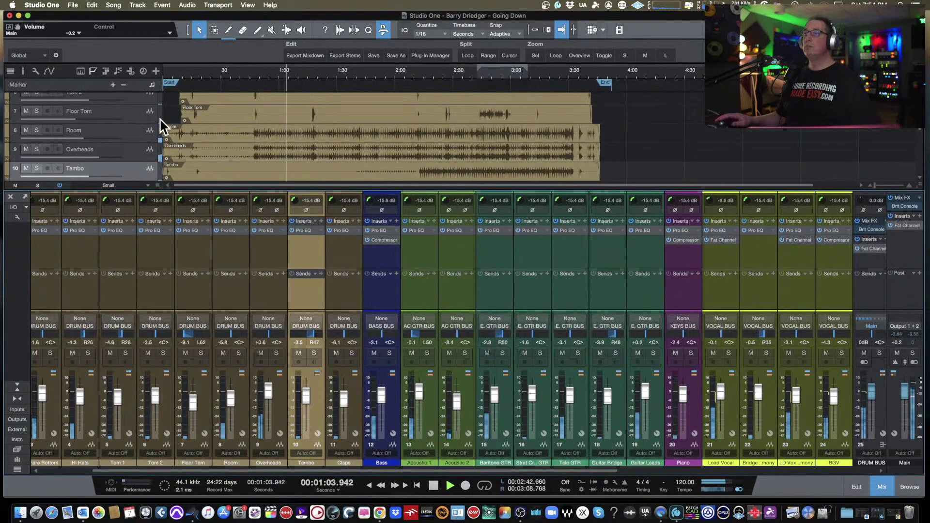
key("space")
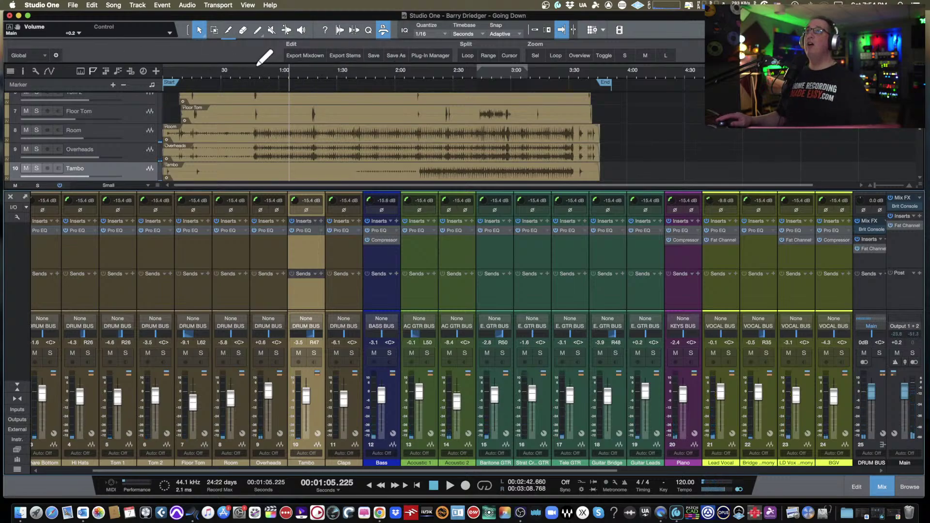
- Set an active loop range from 45.869 seconds to 1:29.033 and place the playback position near the loop start
left_click_drag(255, 73, 337, 76)
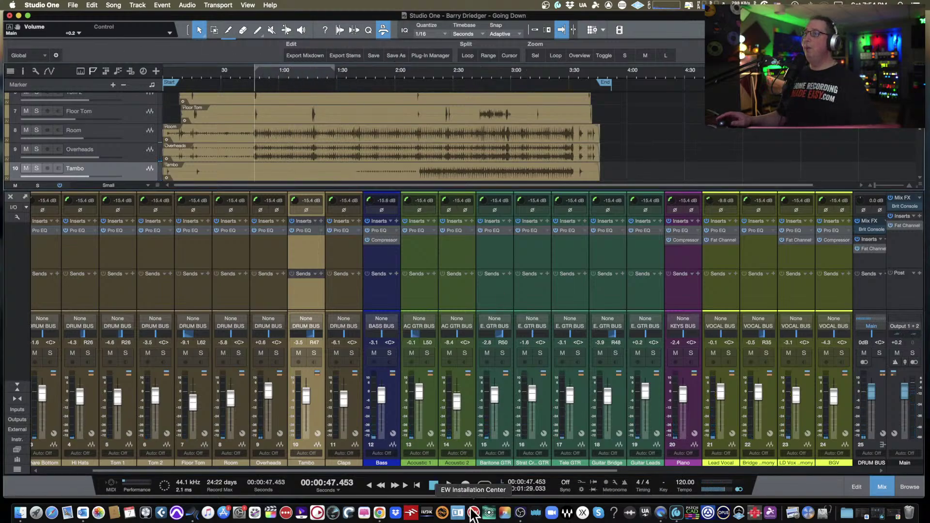
left_click(484, 485)
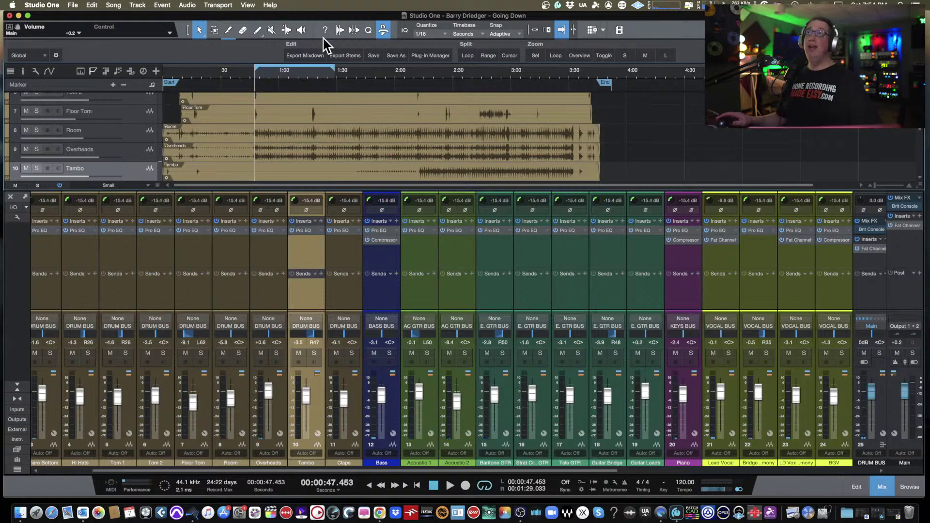
left_click_drag(297, 79, 295, 92)
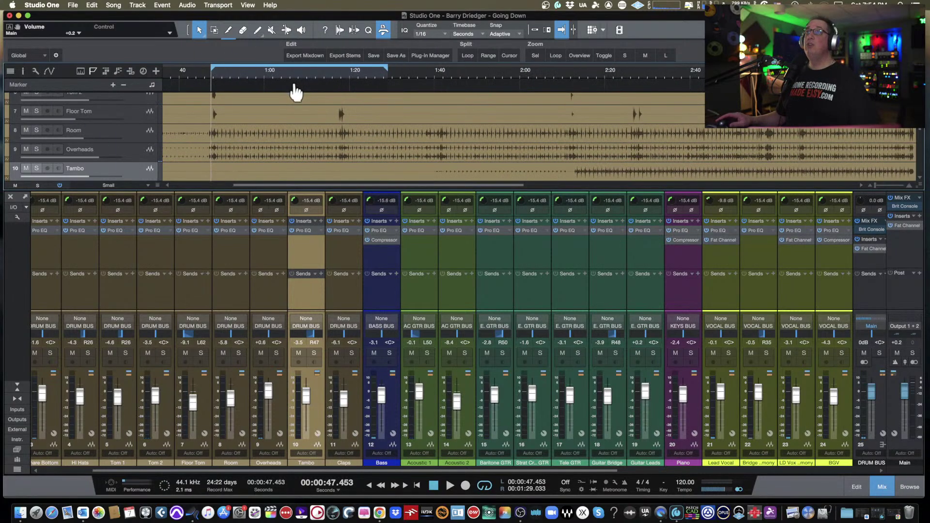
scroll(294, 84, "left", 3)
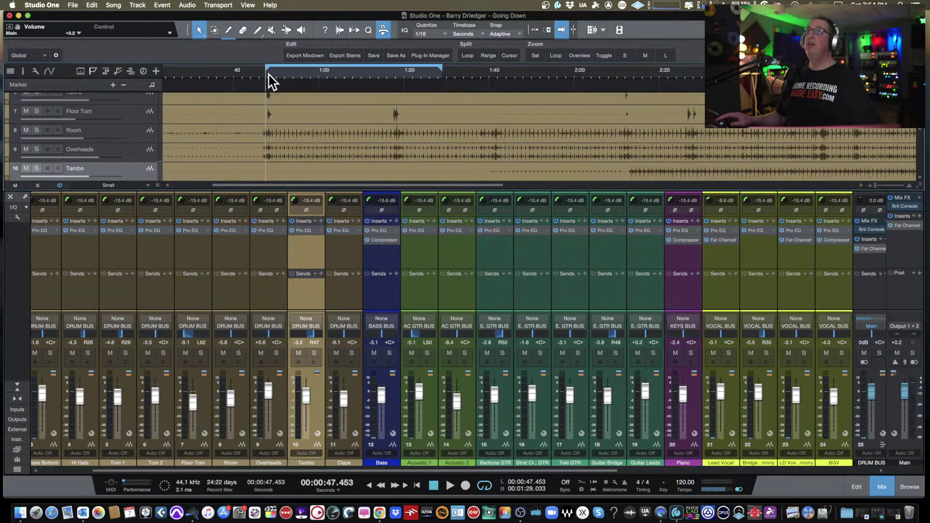
left_click(269, 75)
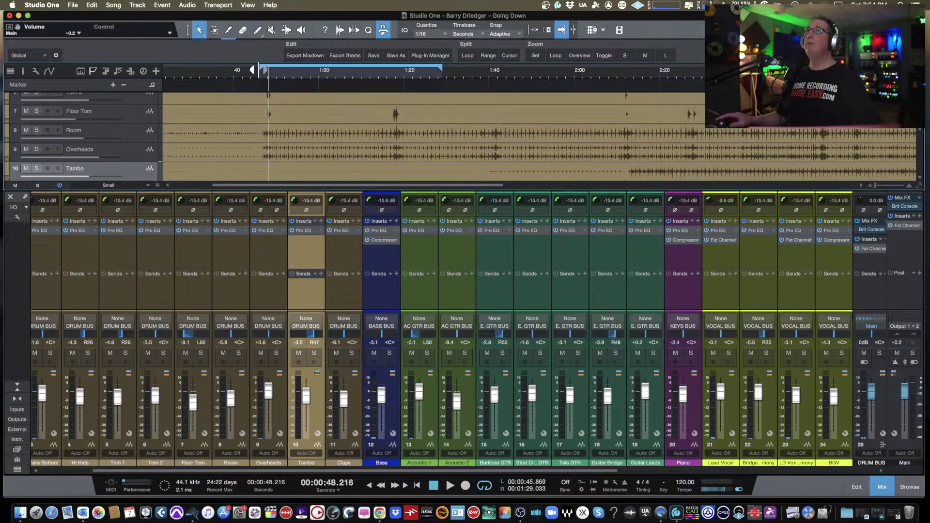
left_click(261, 76)
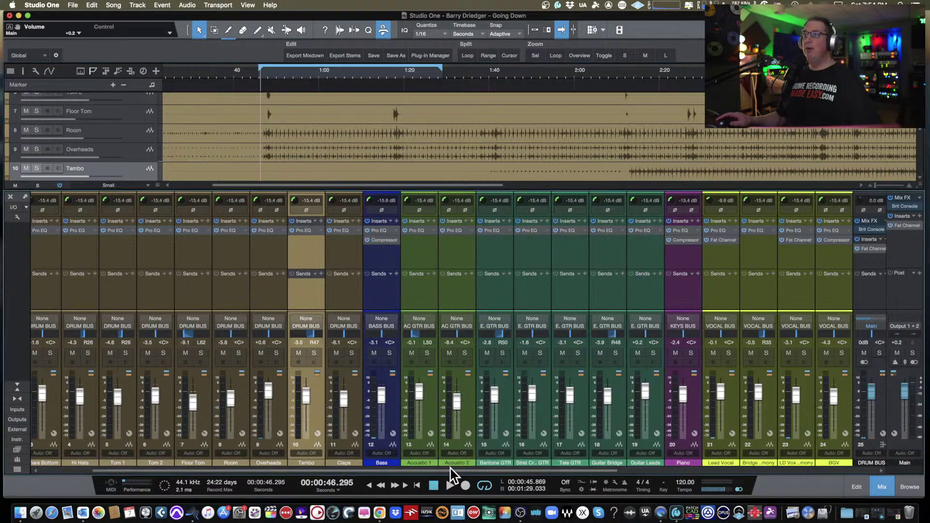
- Solo the Kick channel and play the looped section
scroll(451, 470, "left", 3)
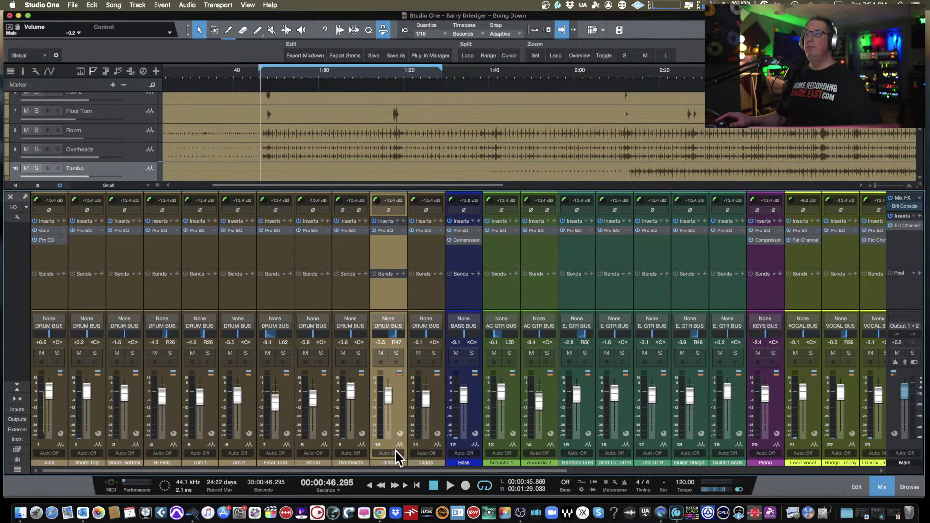
scroll(406, 452, "right", 4)
scroll(286, 431, "left", 4)
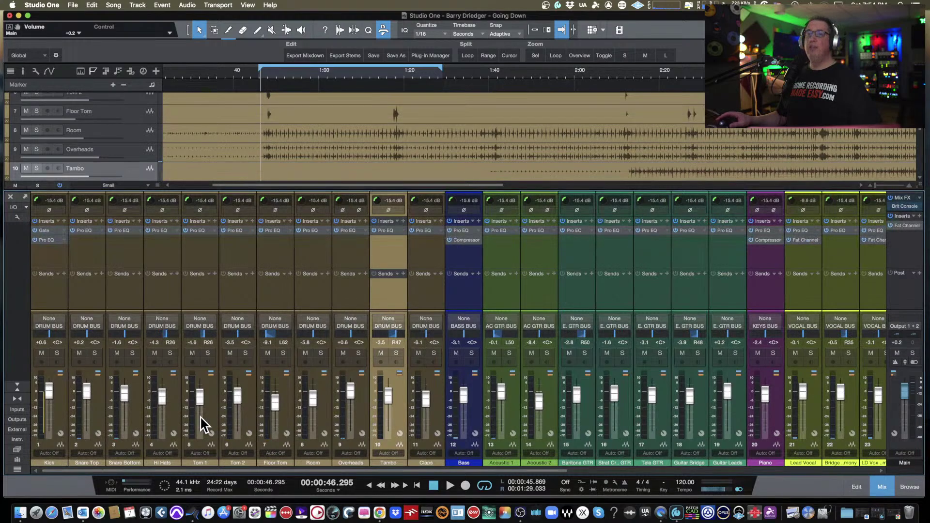
left_click(56, 352)
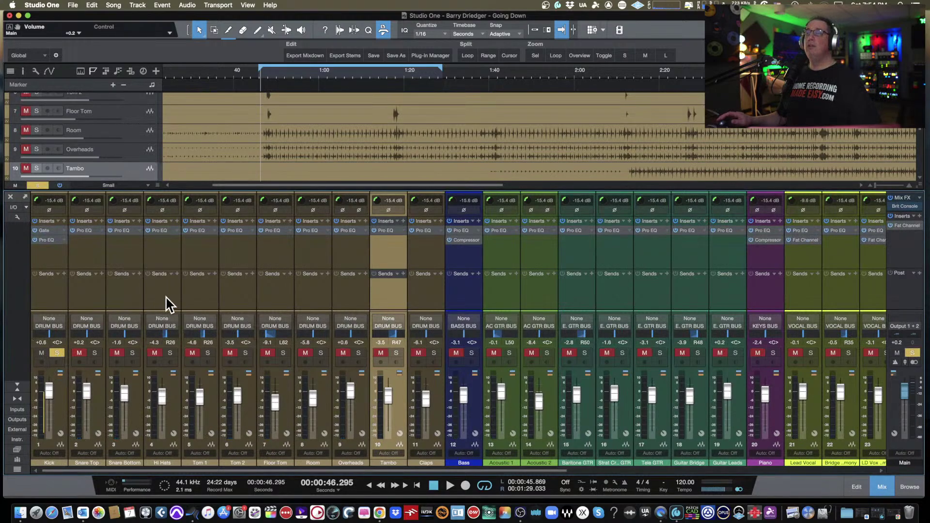
key("space")
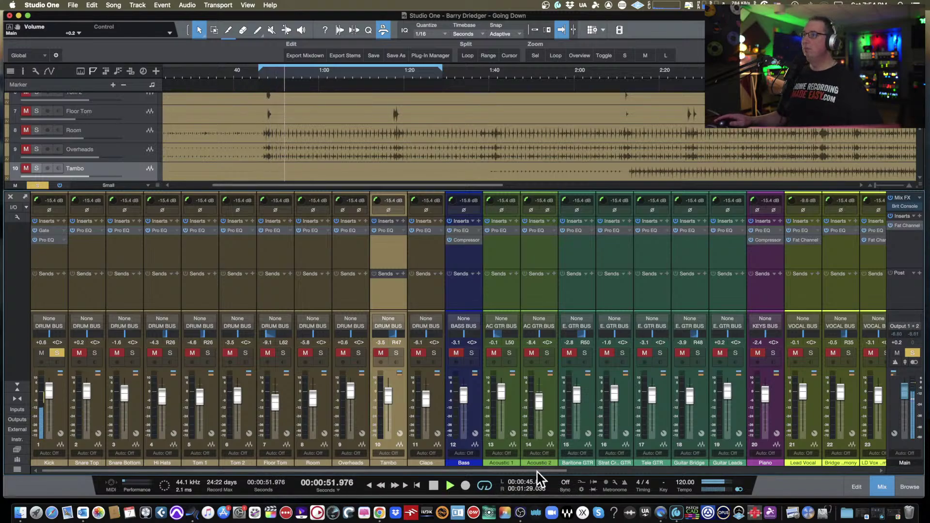
- Raise the DRUM BUS volume to +4.0 dB while the soloed kick plays
left_click_drag(537, 470, 847, 470)
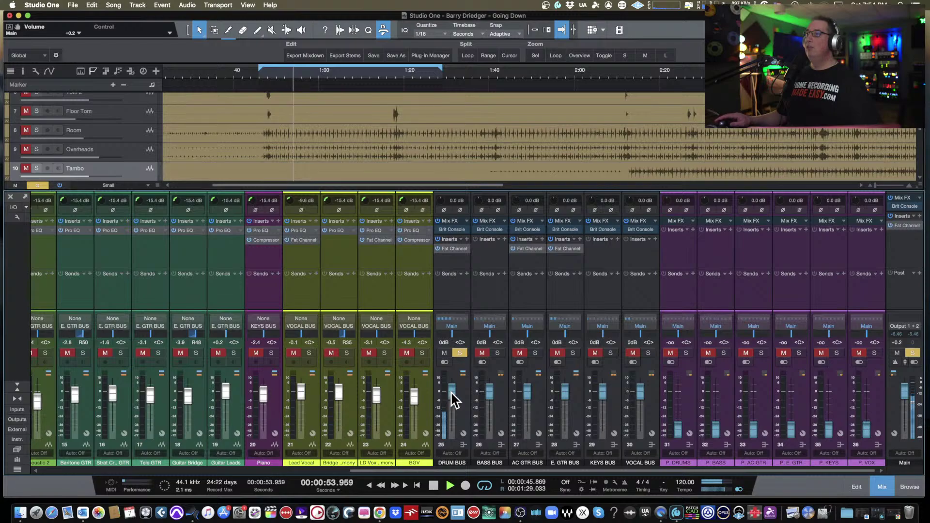
left_click_drag(451, 391, 451, 387)
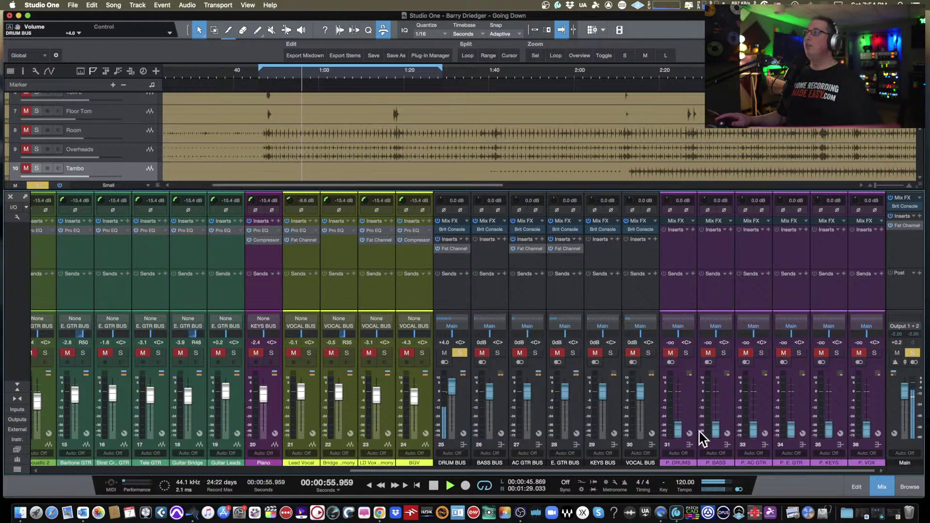
- Raise the Main output volume to +1.4 dB while the soloed kick plays
left_click_drag(908, 392, 906, 388)
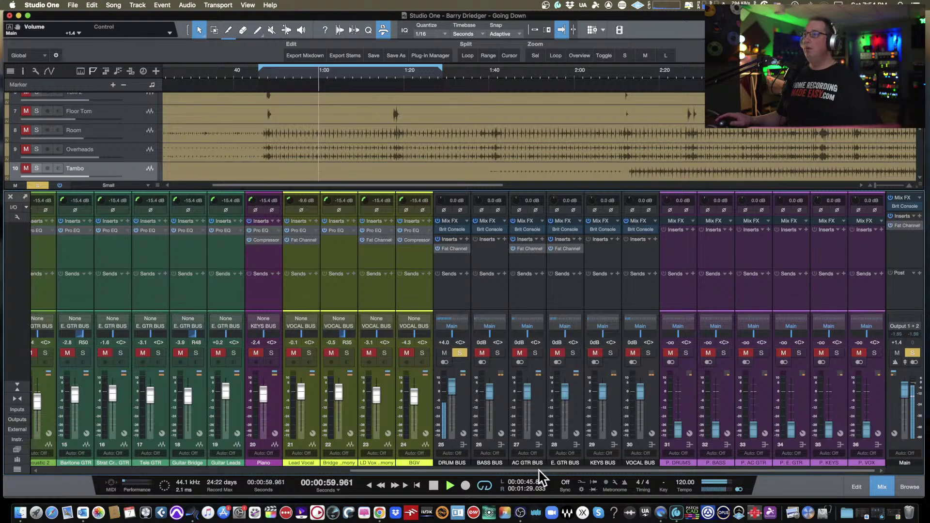
- Examine the Kick channel's Gate and Pro EQ settings during playback, comparing the EQ with bypass, and stop the song
left_click_drag(538, 471, 162, 453)
left_click(51, 230)
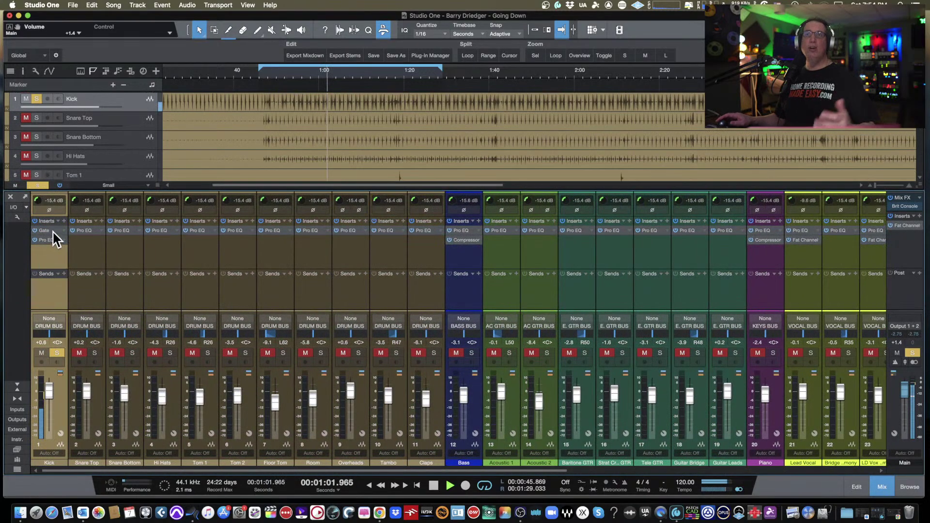
double_click(51, 230)
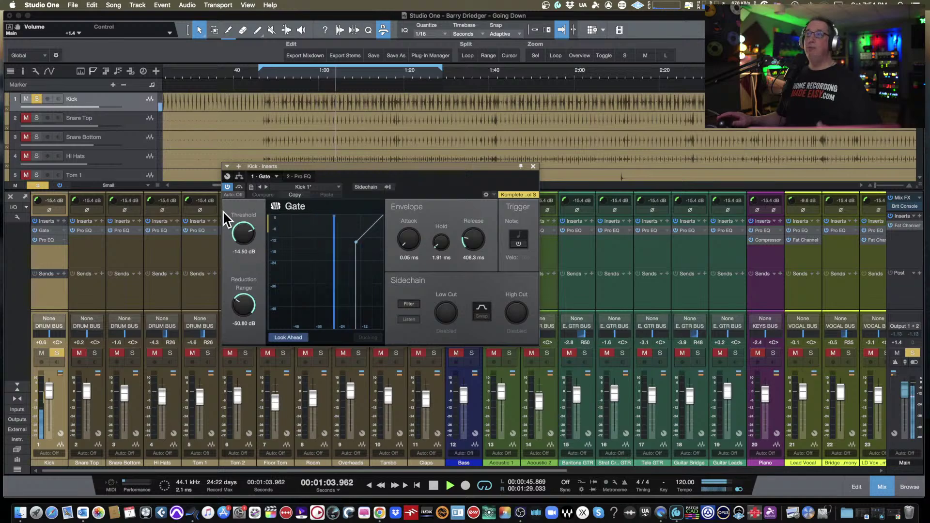
left_click(298, 177)
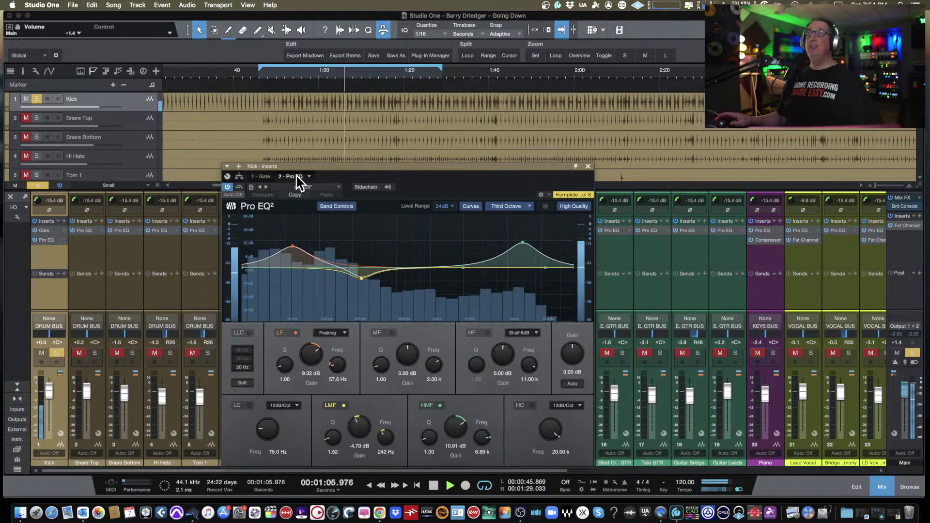
left_click_drag(298, 166, 119, 104)
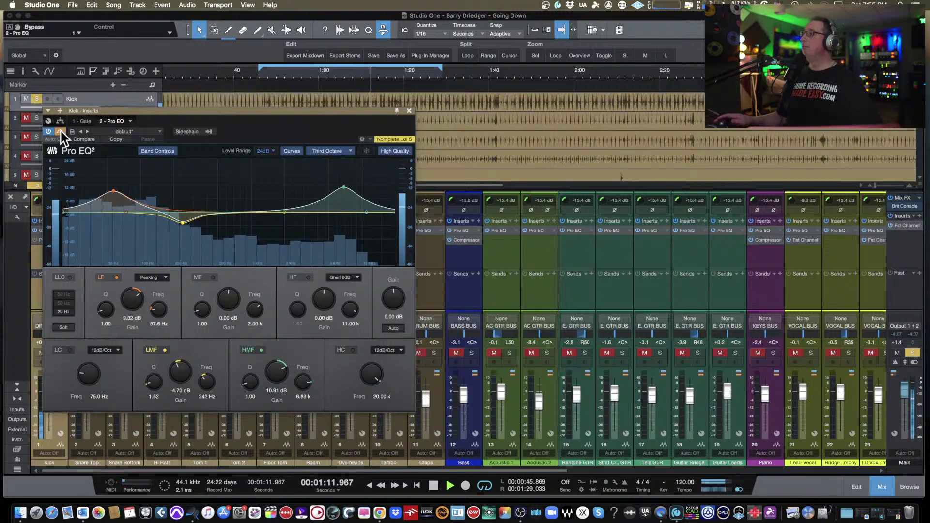
left_click(409, 110)
key("space")
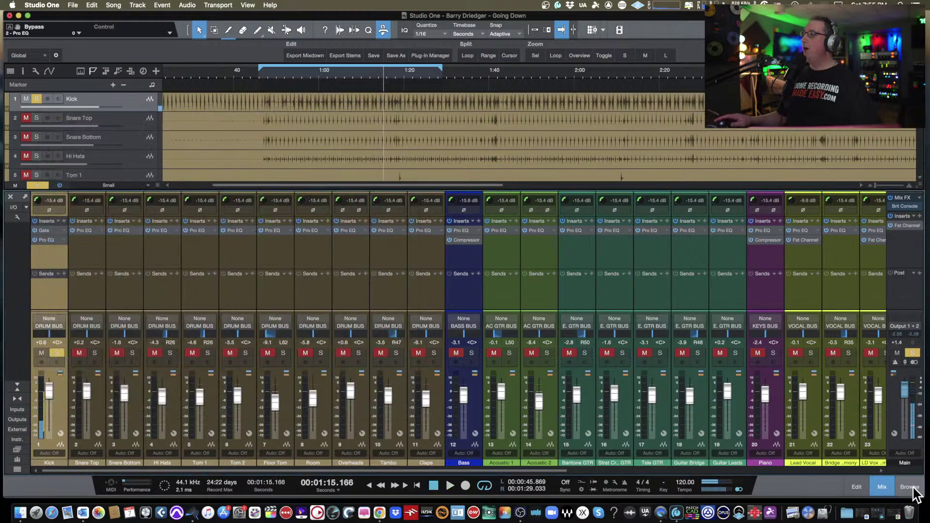
- Insert Toontrack's EZmix after the Pro EQ on the Kick channel, and close the browser and the plug-in window
left_click(912, 489)
left_click(768, 213)
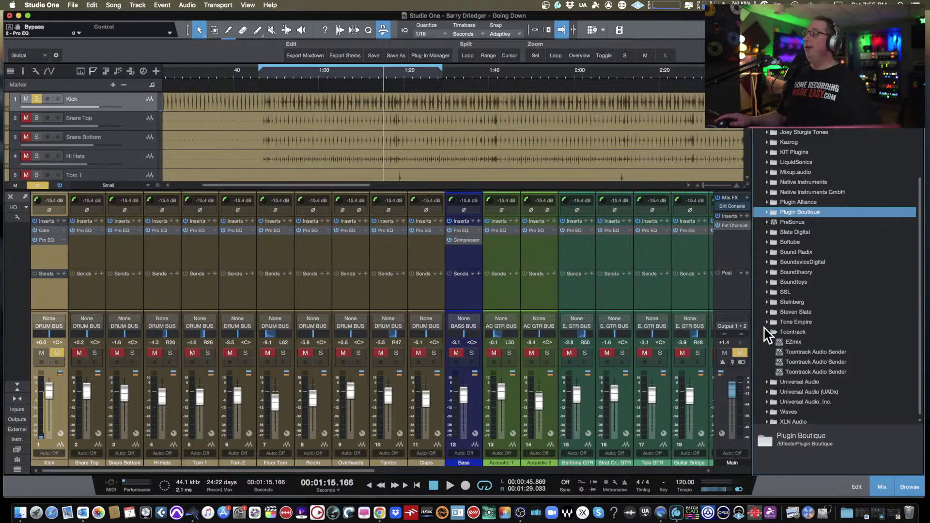
scroll(768, 336, "down", 1)
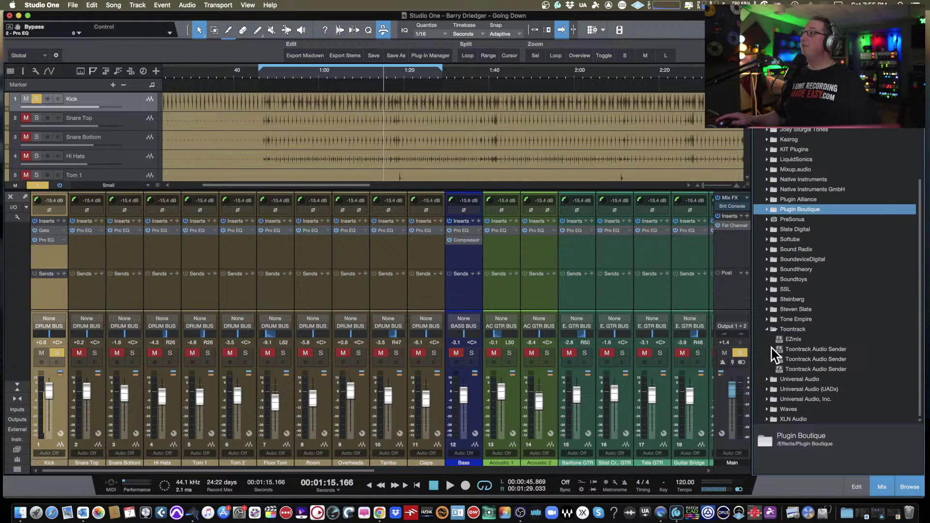
left_click(789, 340)
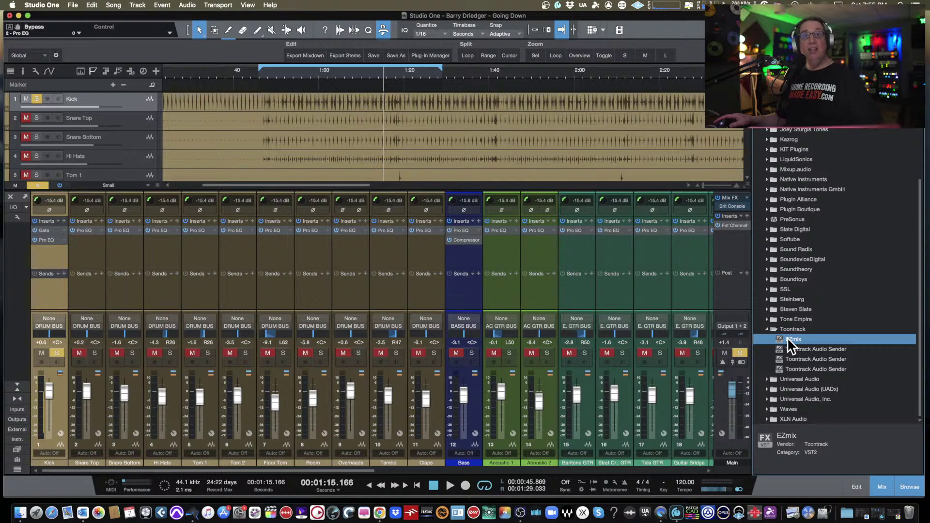
left_click_drag(787, 338, 50, 256)
left_click_drag(255, 116, 328, 161)
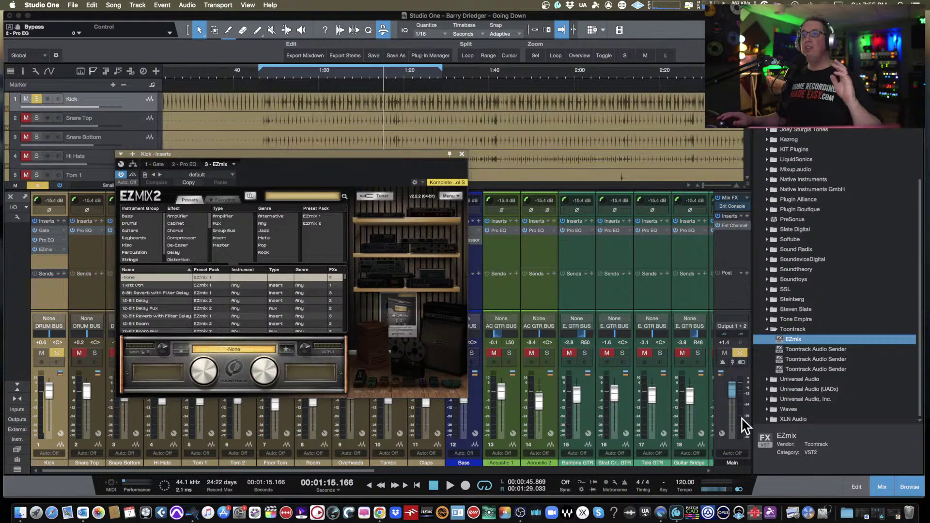
left_click(913, 490)
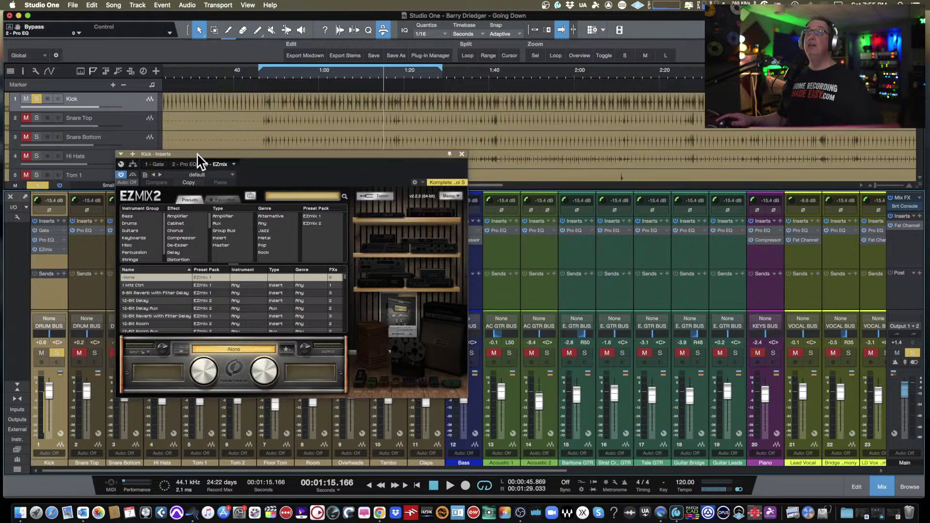
left_click_drag(198, 154, 230, 114)
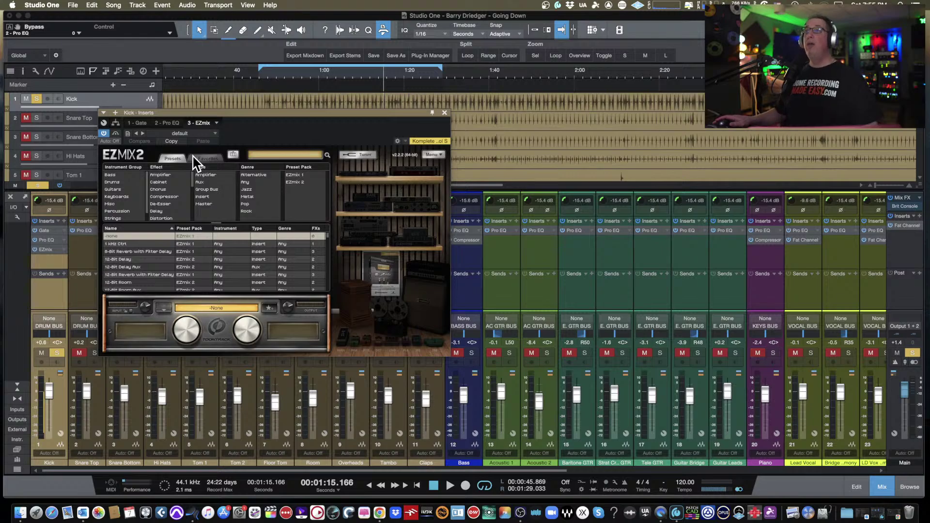
left_click_drag(203, 113, 279, 122)
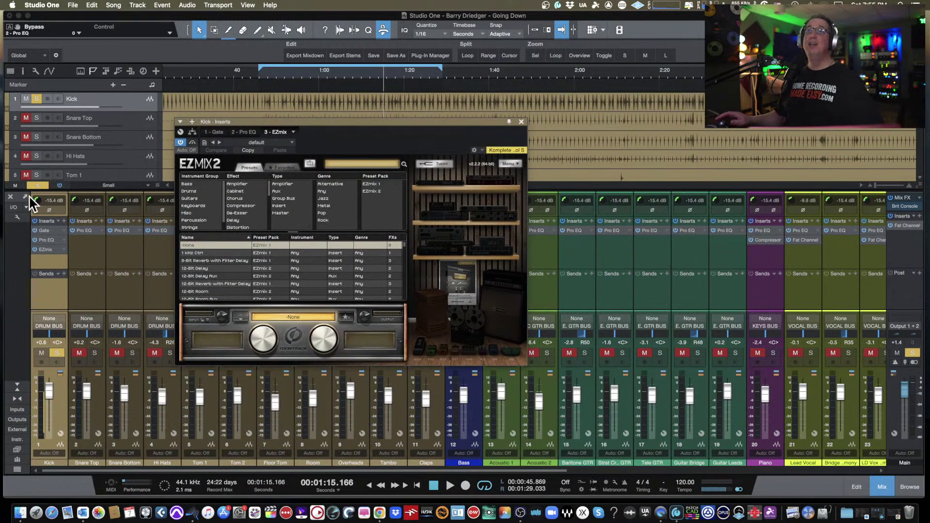
left_click(520, 120)
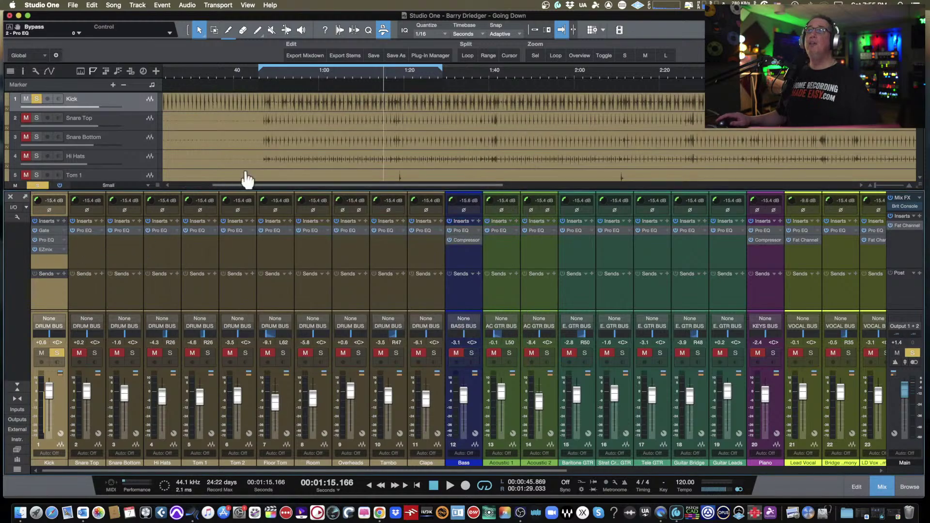
- Duplicate the Kick track complete with its inserts and colour the duplicate purple
right_click(145, 107)
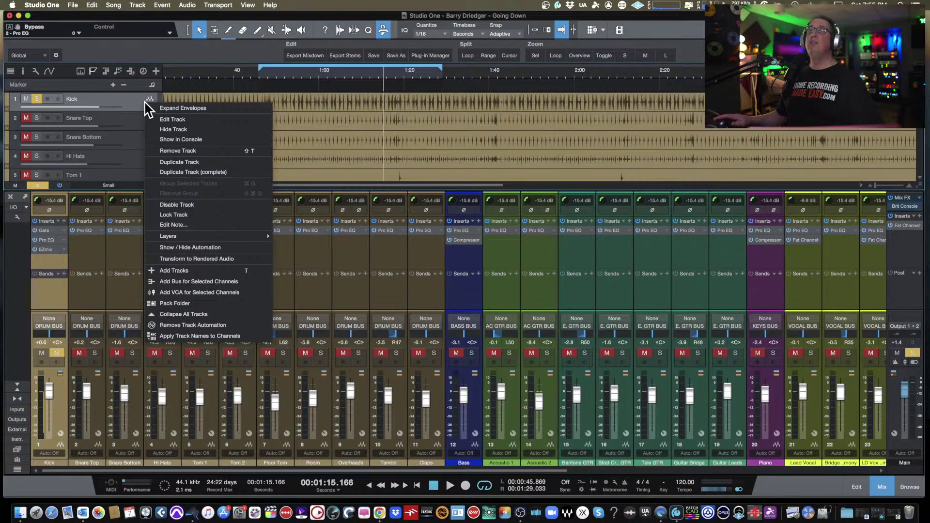
left_click(167, 172)
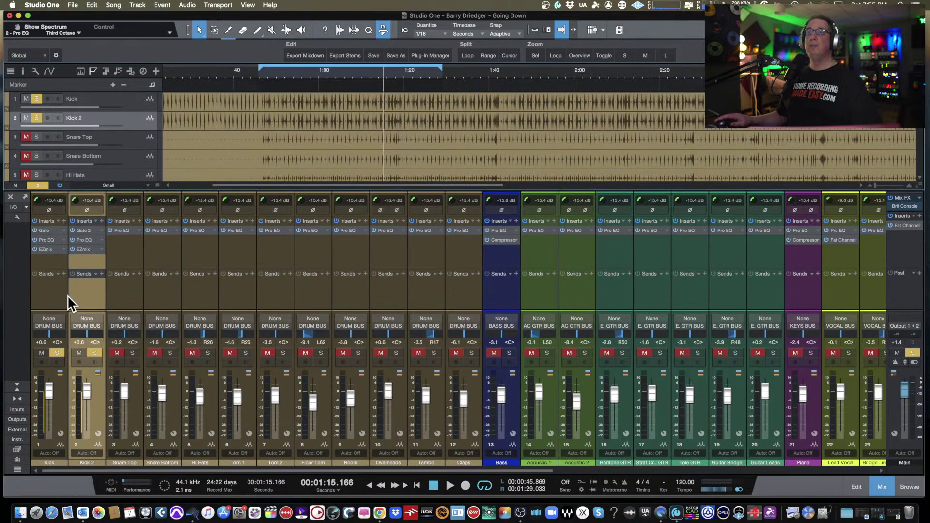
left_click(86, 456)
left_click(195, 403)
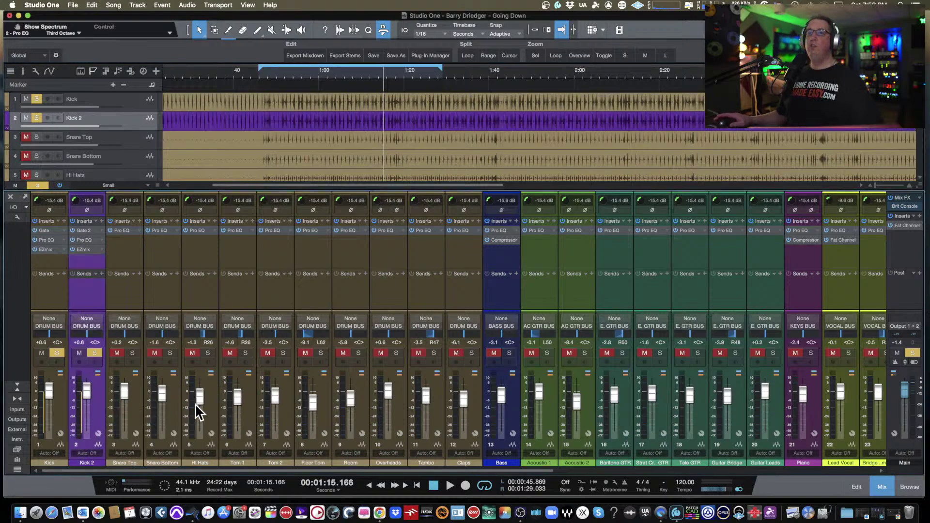
- Remove the EZmix insert from the original Kick channel
left_click(64, 250)
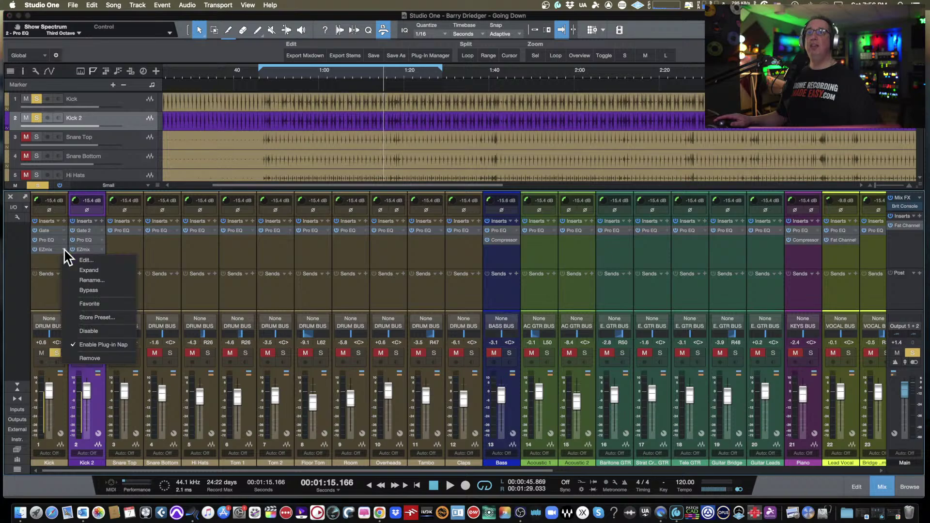
left_click(79, 358)
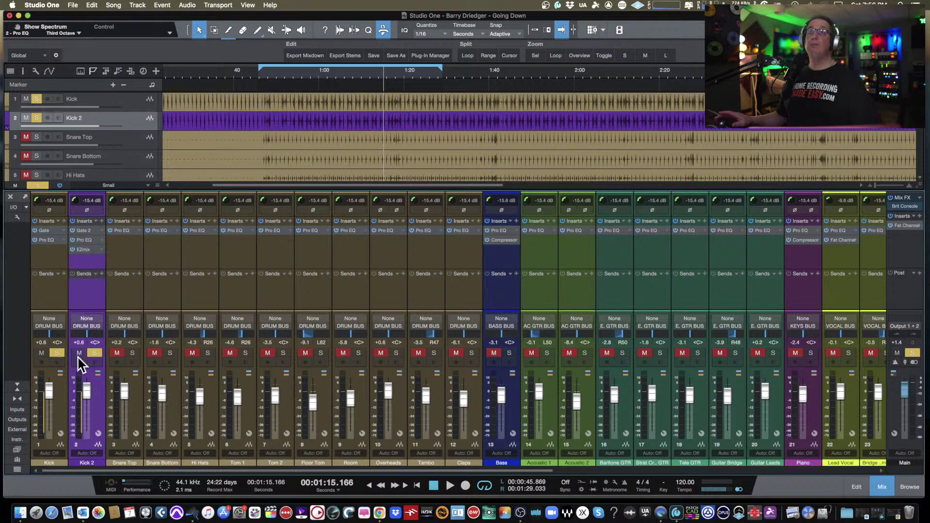
- Switch off the Gate and Pro EQ inserts on the Kick 2 channel and solo that channel exclusively
left_click(72, 231)
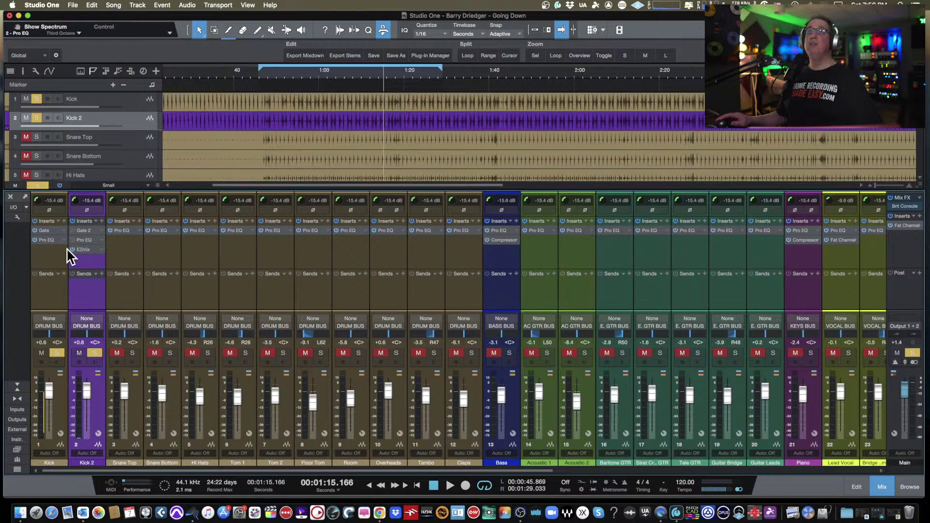
left_click(94, 351, "alt")
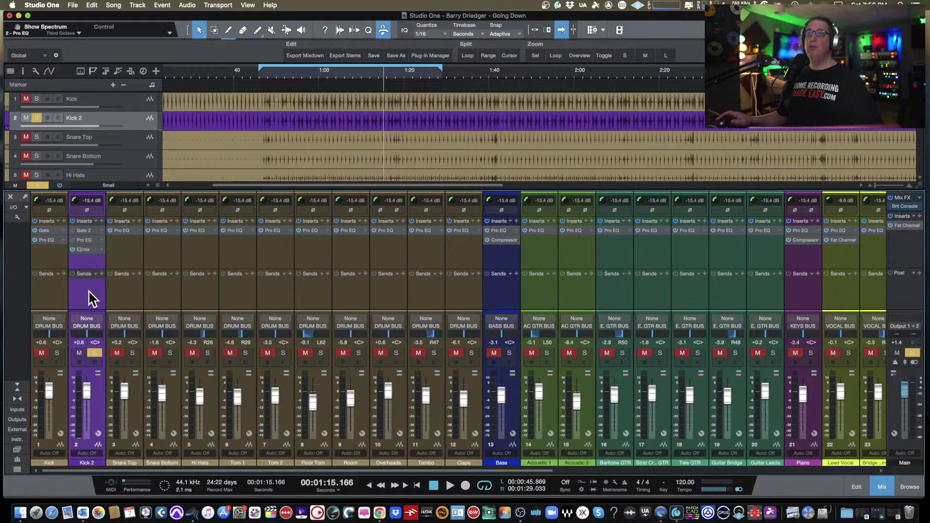
- Open EZmix on the Kick 2 channel and look through its Bass, Keyboards, Percussion and Strings preset groups
left_click(88, 249)
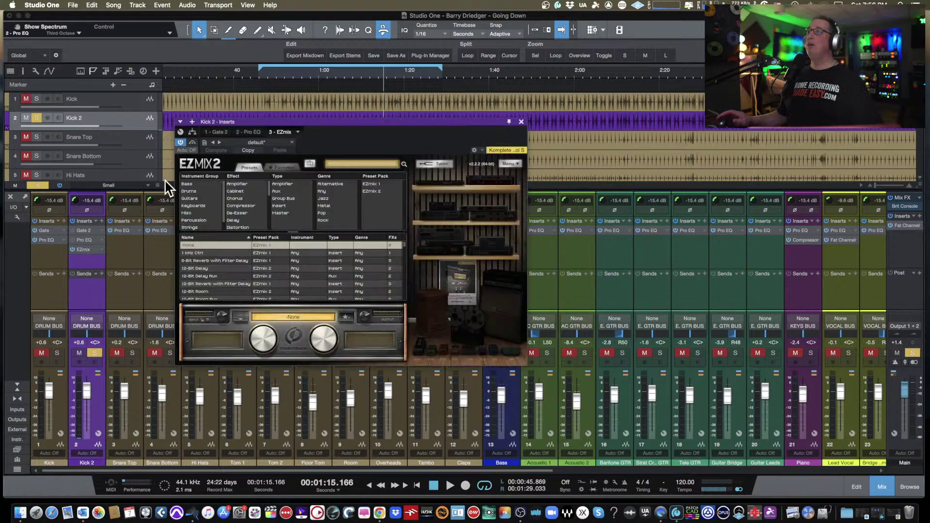
left_click_drag(279, 123, 224, 158)
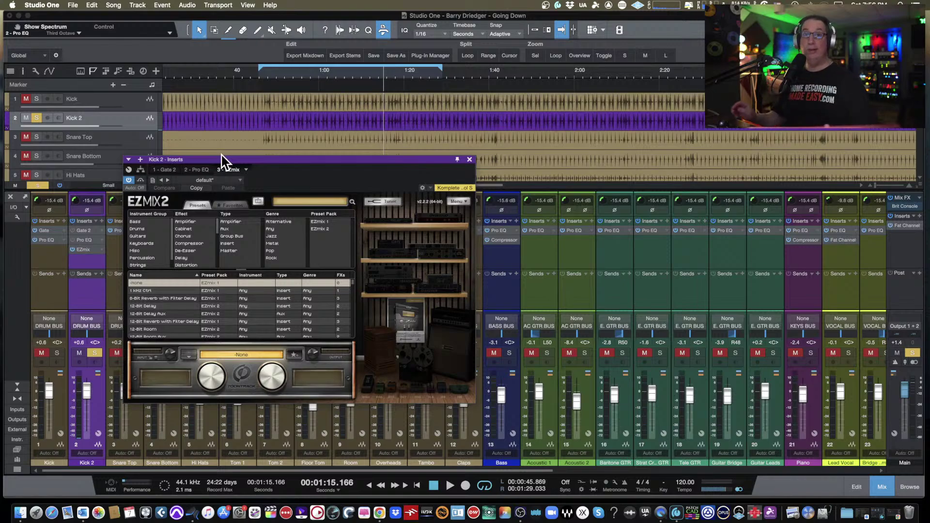
left_click_drag(222, 158, 227, 154)
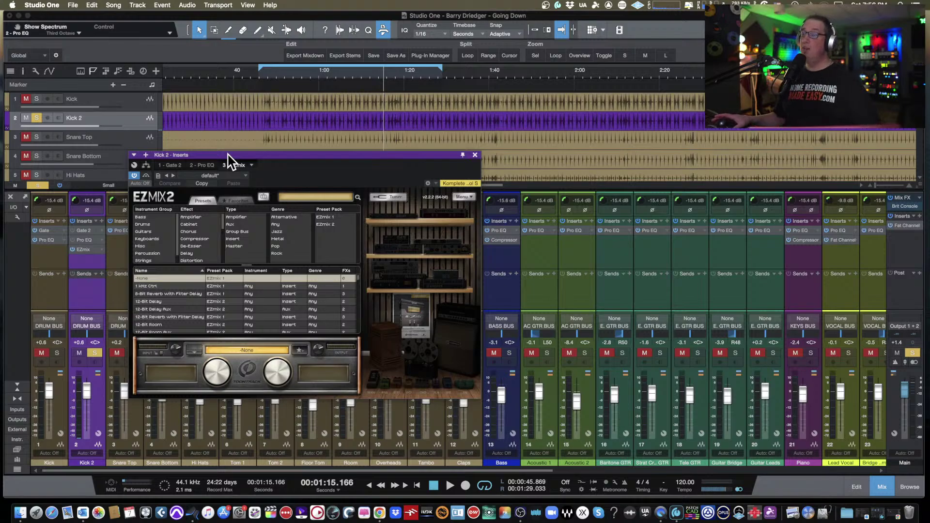
left_click_drag(228, 157, 221, 164)
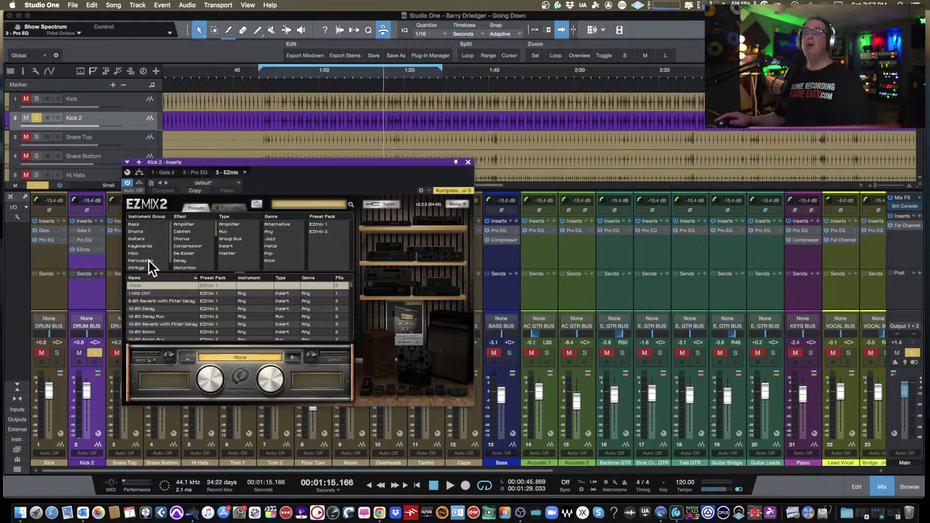
left_click(141, 225)
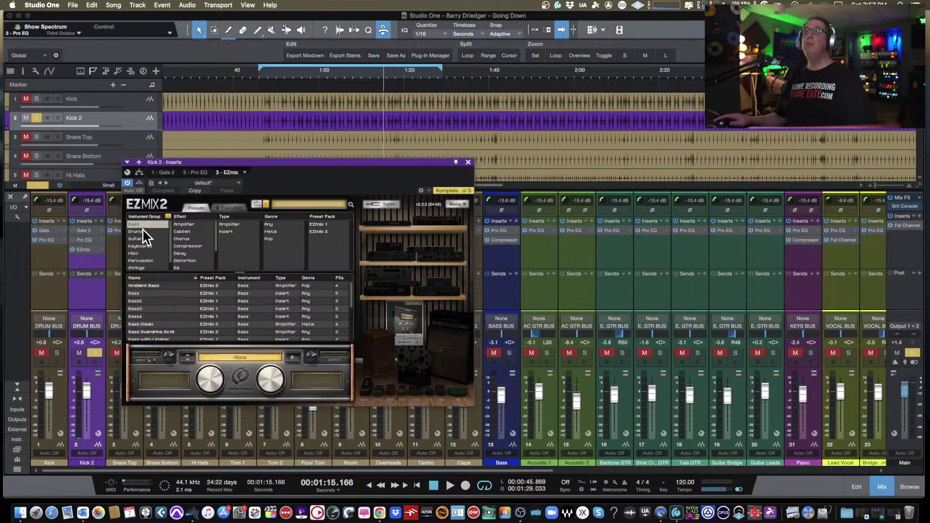
left_click(149, 246)
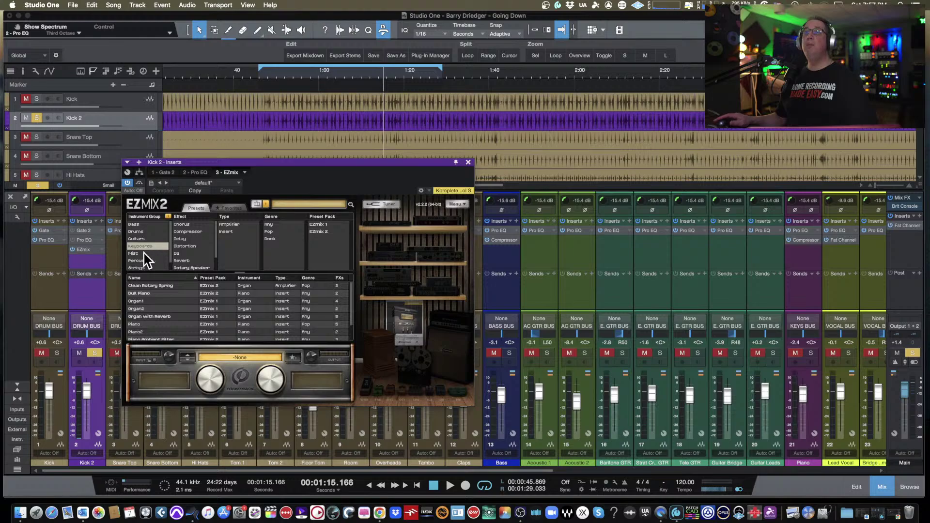
left_click(145, 261)
left_click(146, 268)
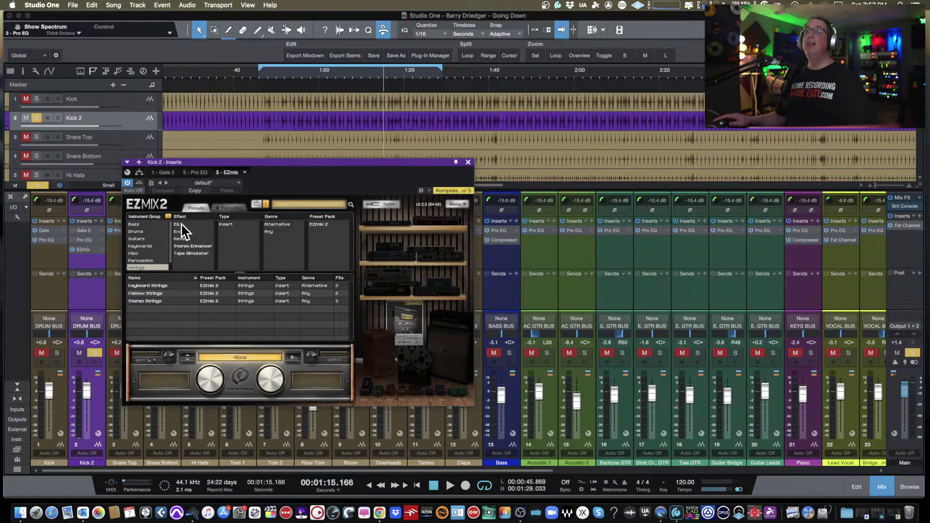
- Filter the EZmix presets to Drums, Insert type and the EZmix 2 pack, and load the Firm Kick preset
left_click(140, 231)
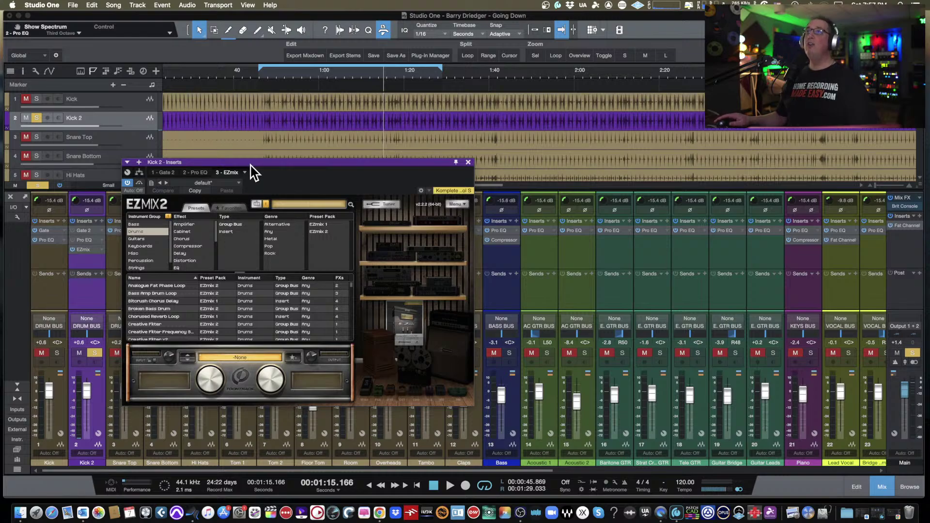
left_click_drag(250, 165, 305, 187)
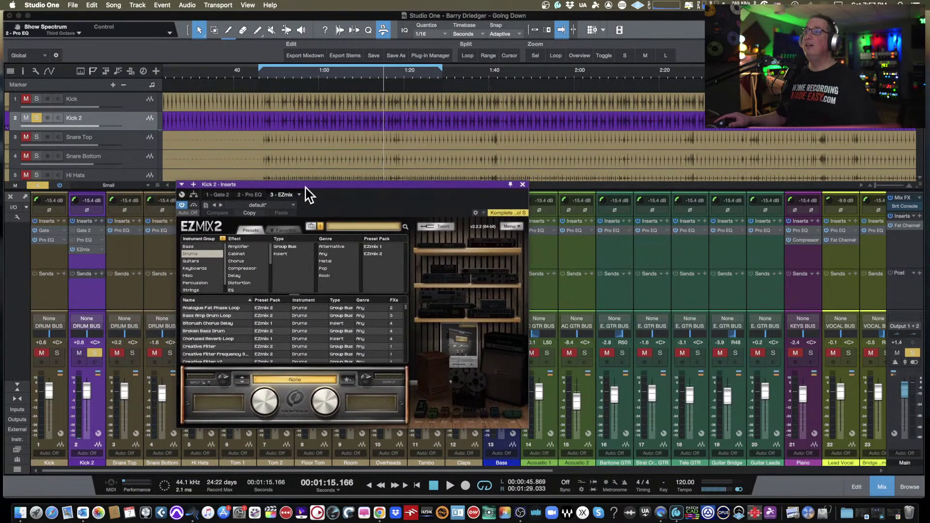
left_click(281, 255)
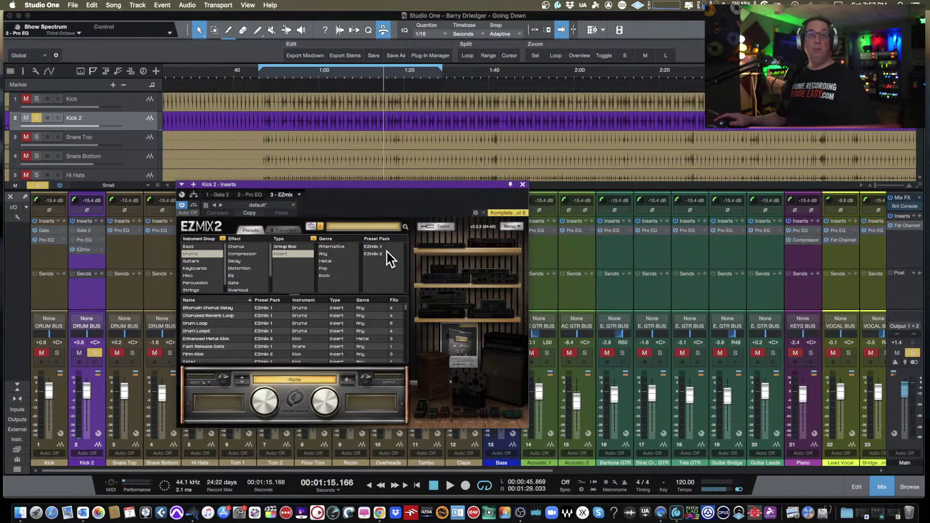
left_click_drag(357, 186, 352, 185)
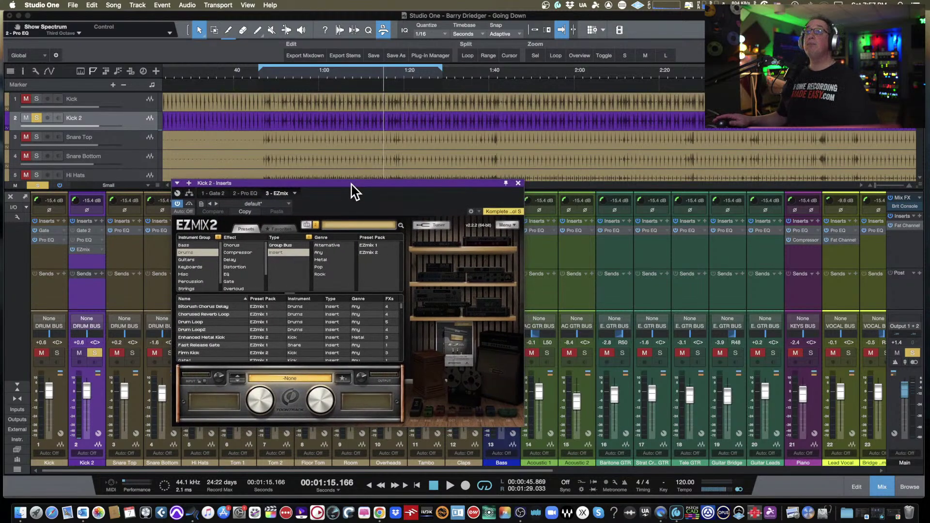
left_click(365, 253)
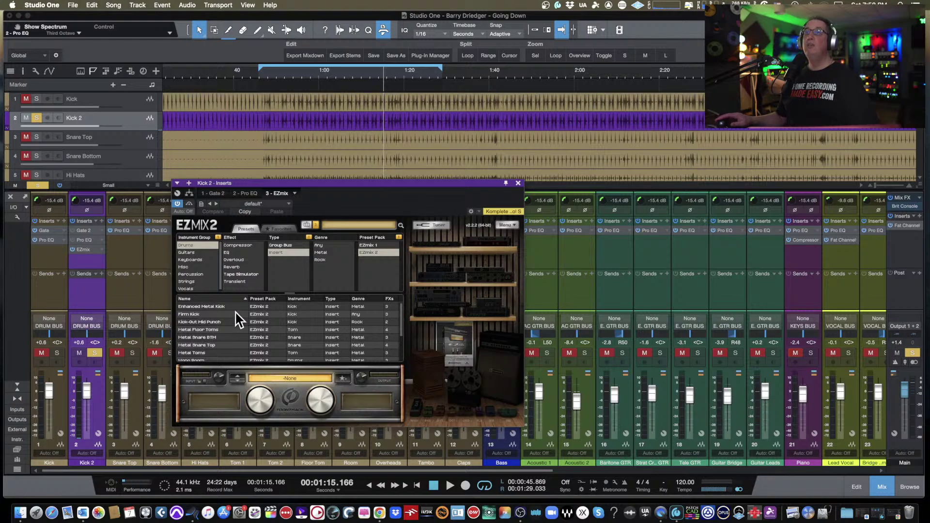
left_click(195, 313)
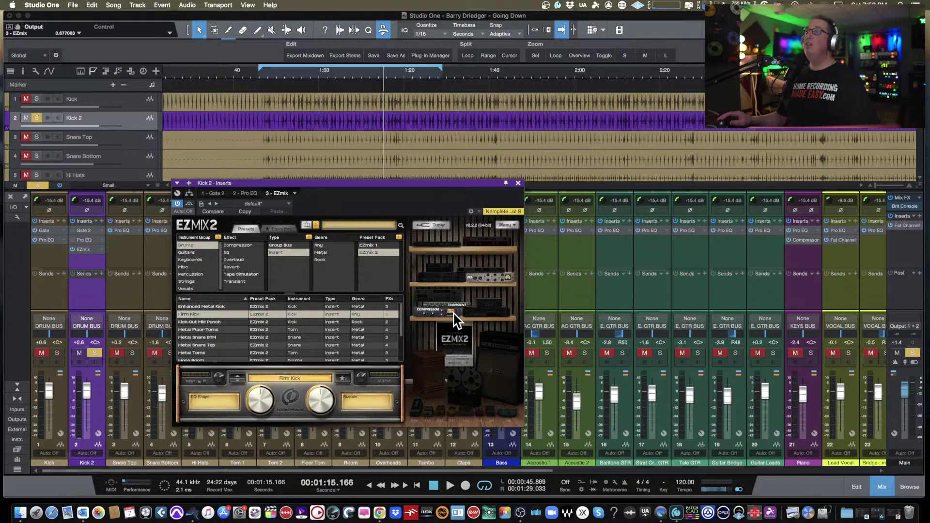
- Play the soloed Kick 2 track from about 0:47 and try different EQ Shape amounts in the Firm Kick preset, up to full
left_click(265, 77)
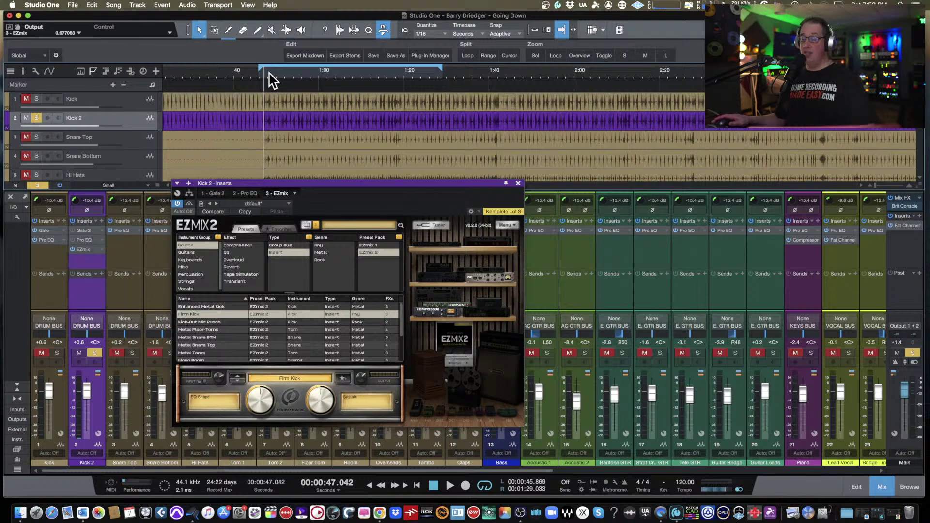
key("space")
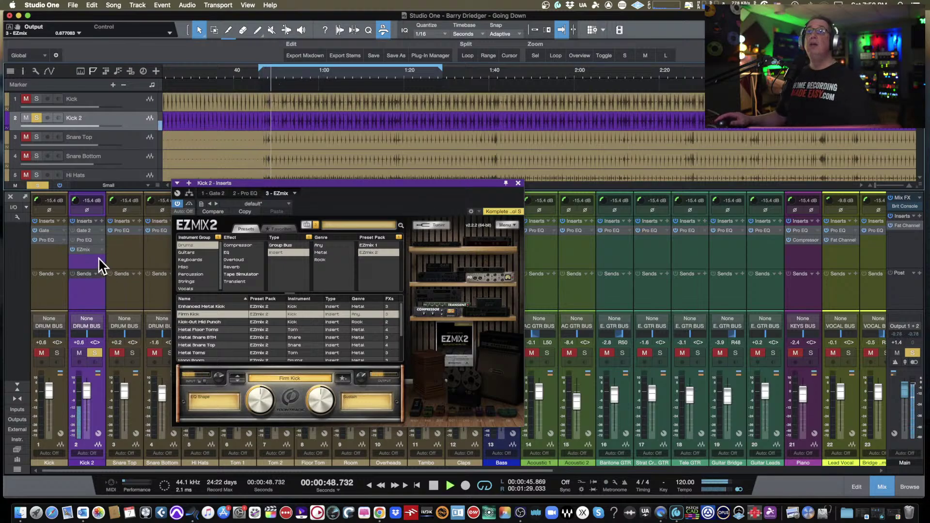
left_click_drag(241, 184, 237, 179)
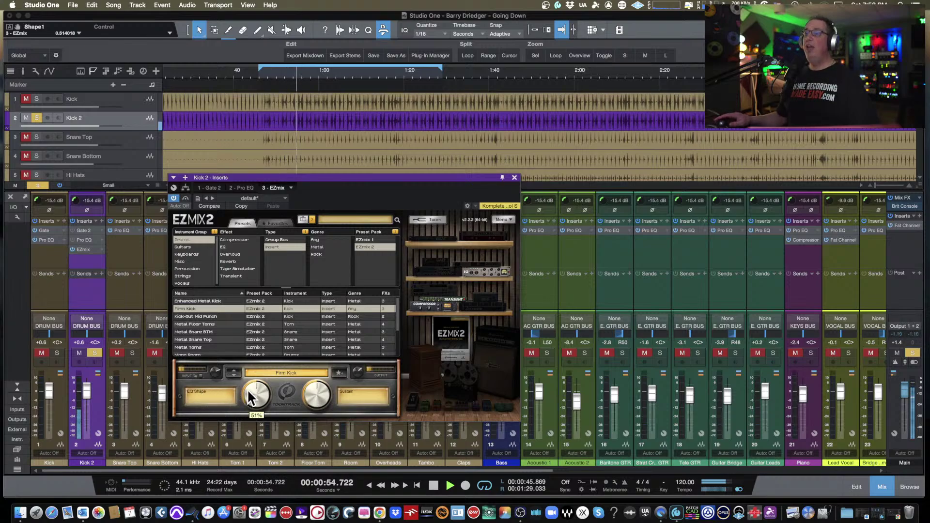
mouse_move(249, 397)
left_mouse_down()
mouse_move(244, 450)
mouse_move(249, 382)
left_mouse_up()
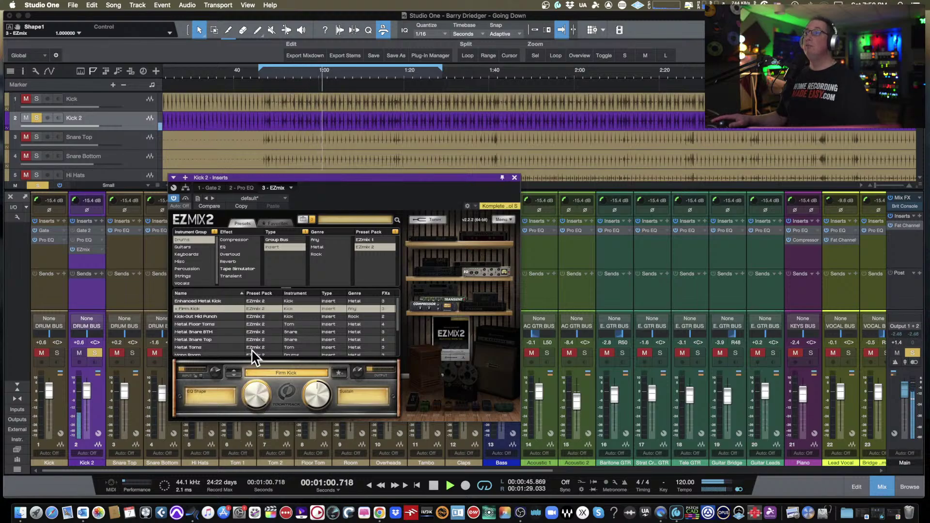
left_click_drag(250, 390, 249, 402)
- Sweep the Firm Kick preset's Sustain amount up and down while Kick 2 plays
left_click_drag(306, 407, 317, 345)
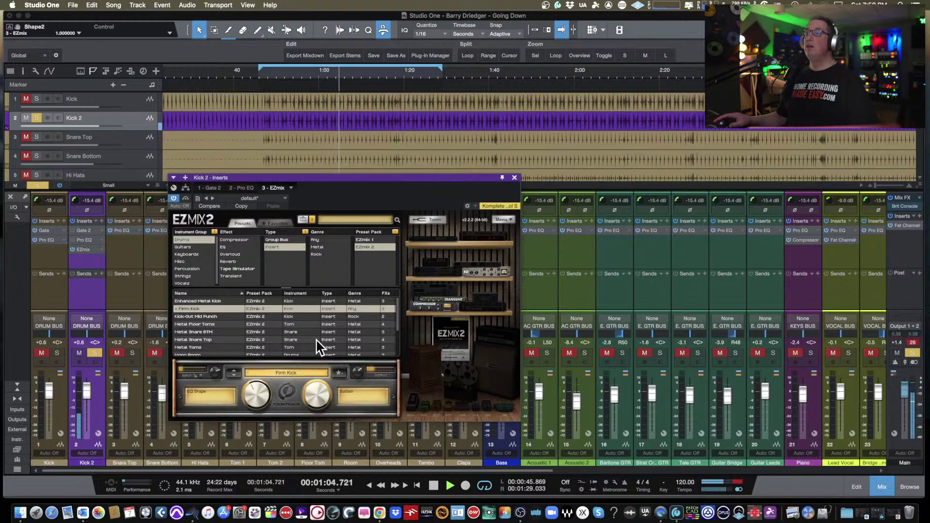
left_click_drag(307, 442, 311, 415)
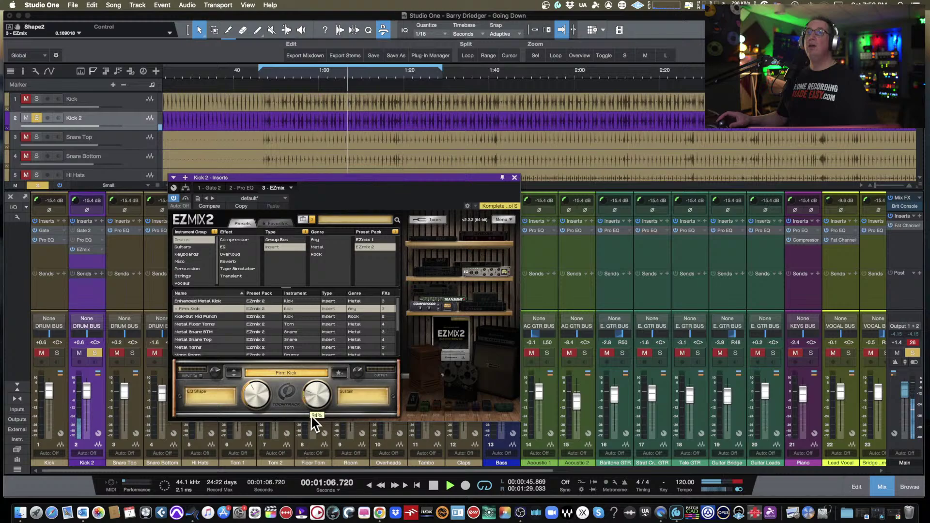
left_click_drag(313, 357, 313, 356)
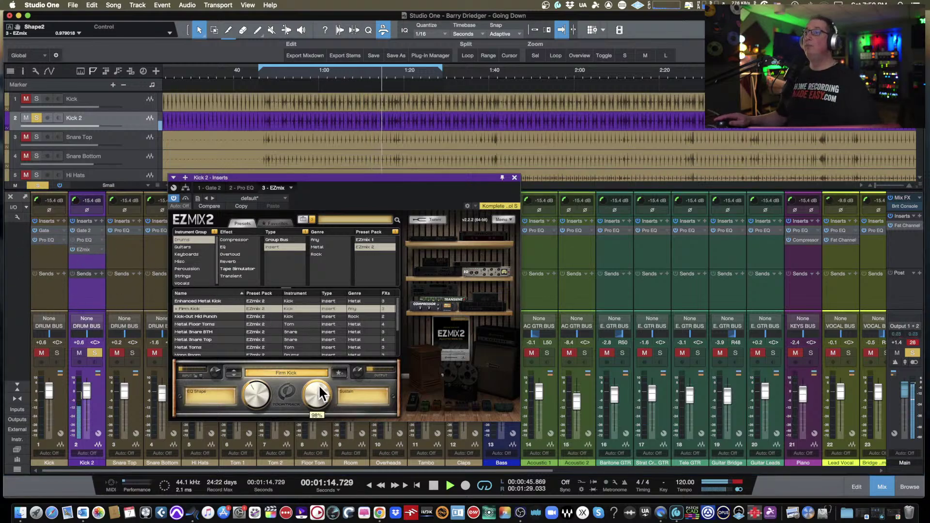
left_click_drag(324, 394, 316, 415)
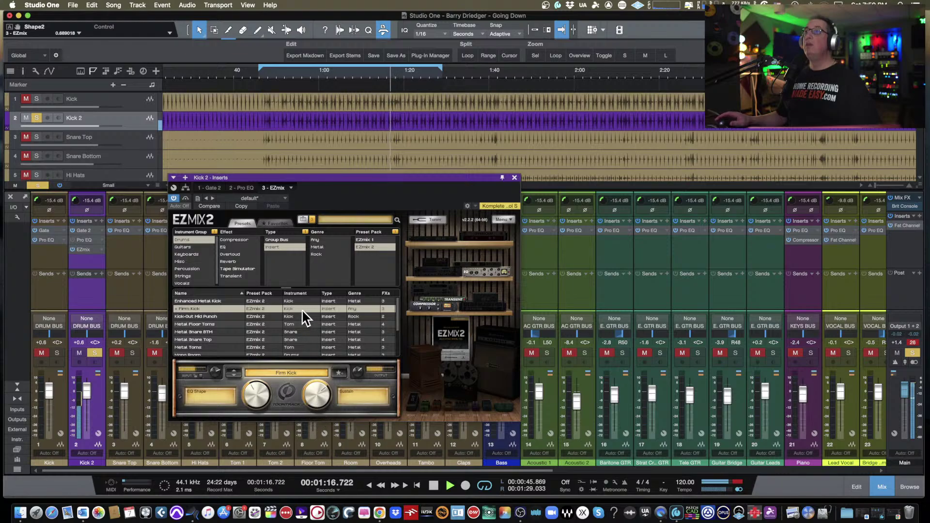
- Load the Enhanced Metal Kick preset in EZmix and look through the plug-in's options without changing any
left_click(197, 300)
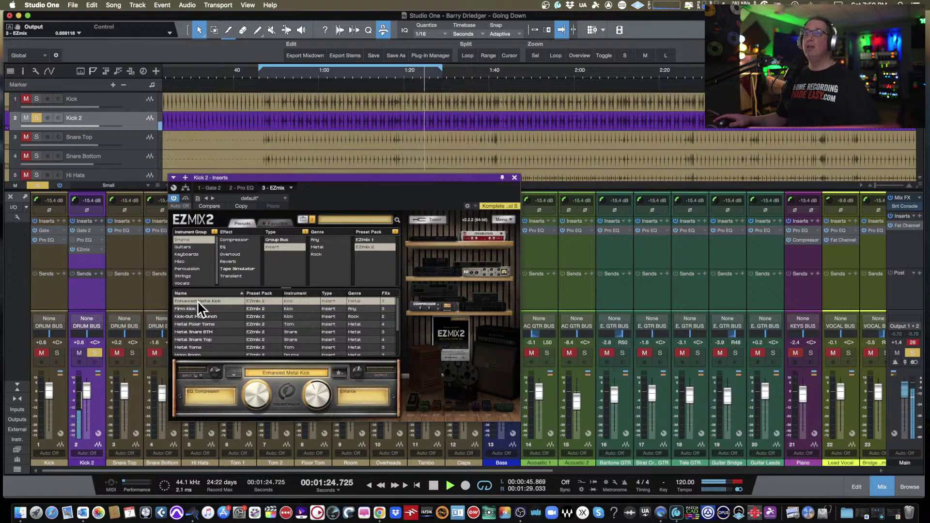
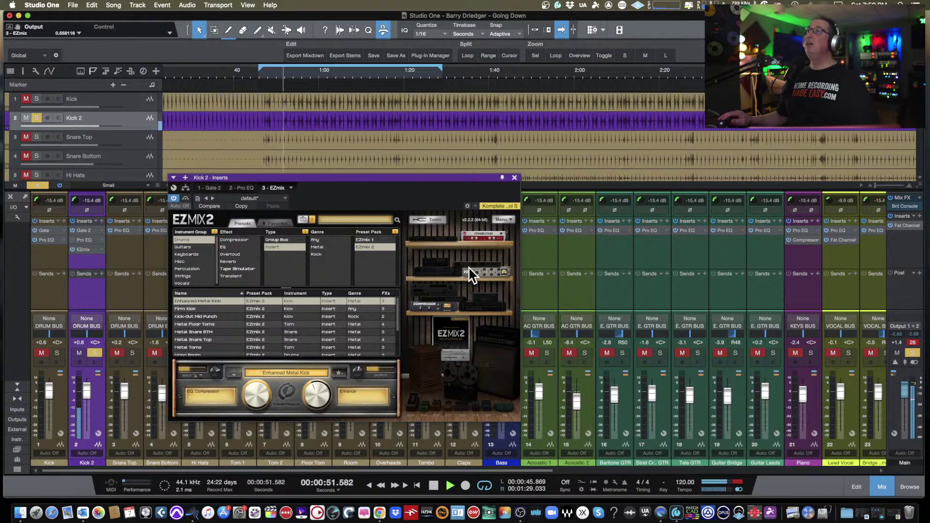
left_click(512, 220)
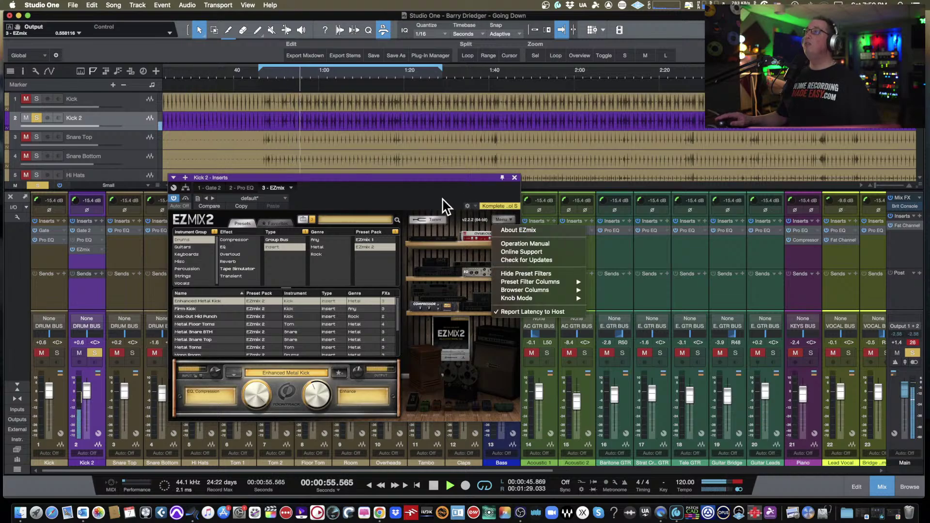
mouse_move(521, 299)
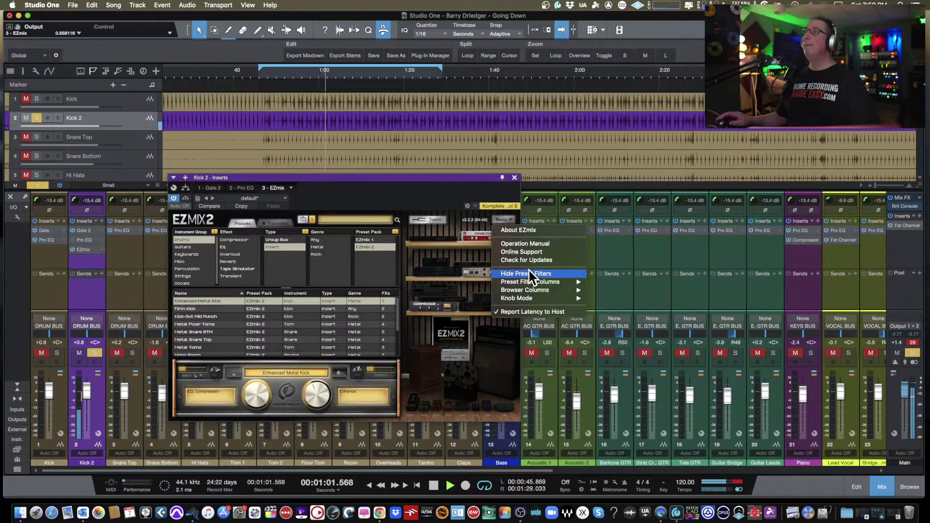
left_click(436, 202)
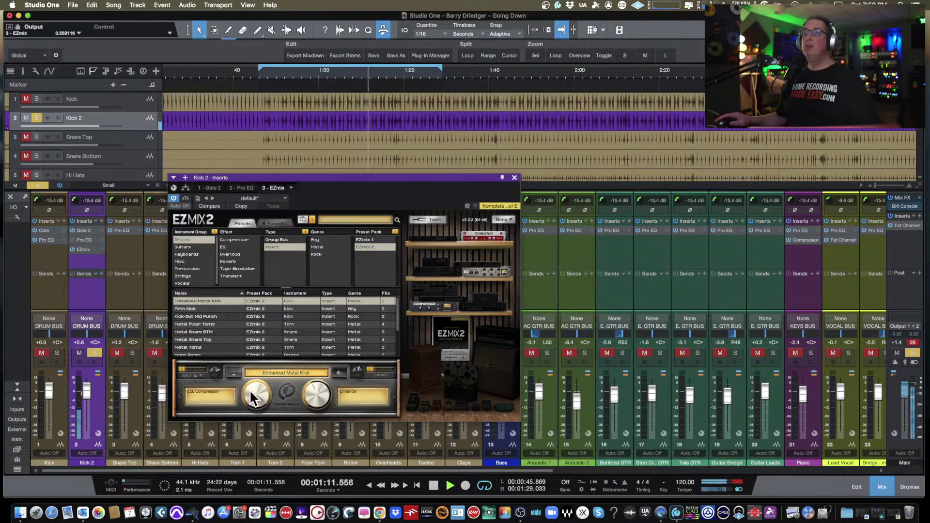
- Adjust the EQ/Compression amount of the Enhanced Metal Kick preset, then raise Enhance to full and bring it back down
left_click_drag(253, 409, 265, 376)
left_click_drag(316, 397, 327, 341)
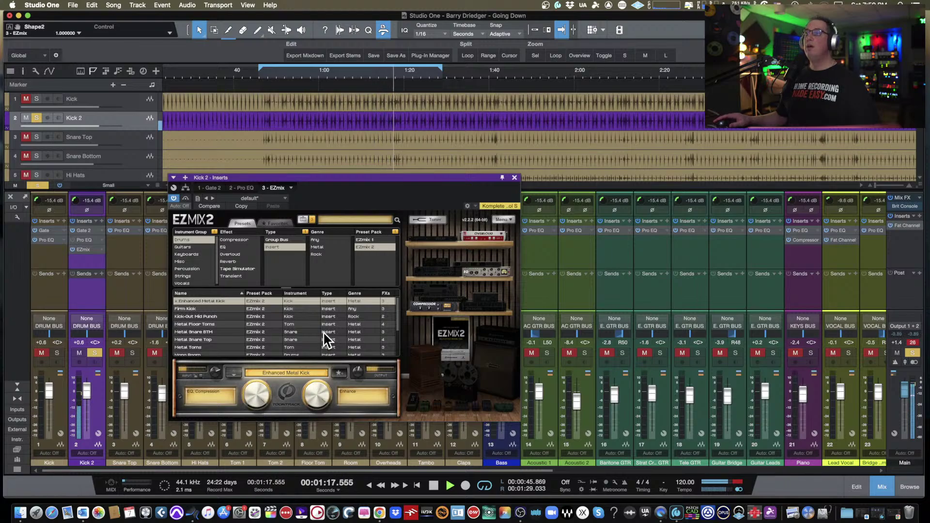
left_click_drag(317, 395, 309, 374)
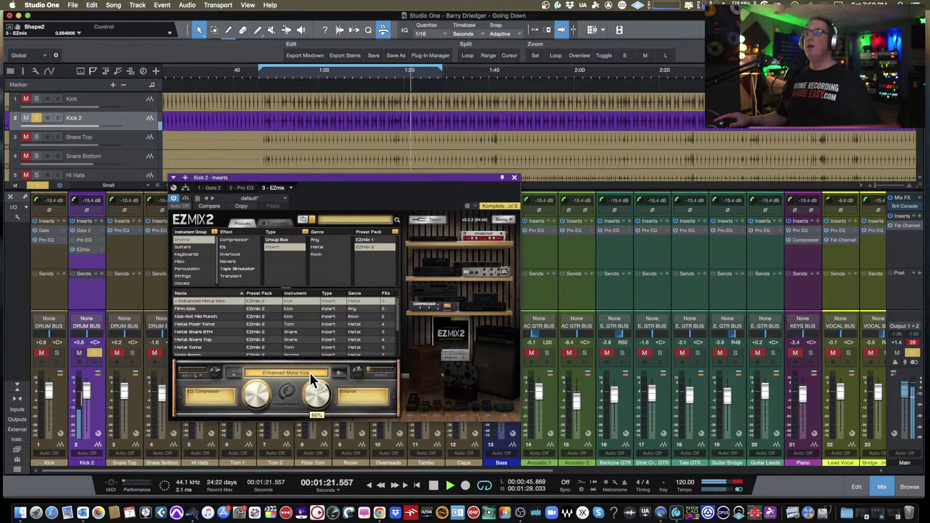
left_click_drag(279, 182, 277, 190)
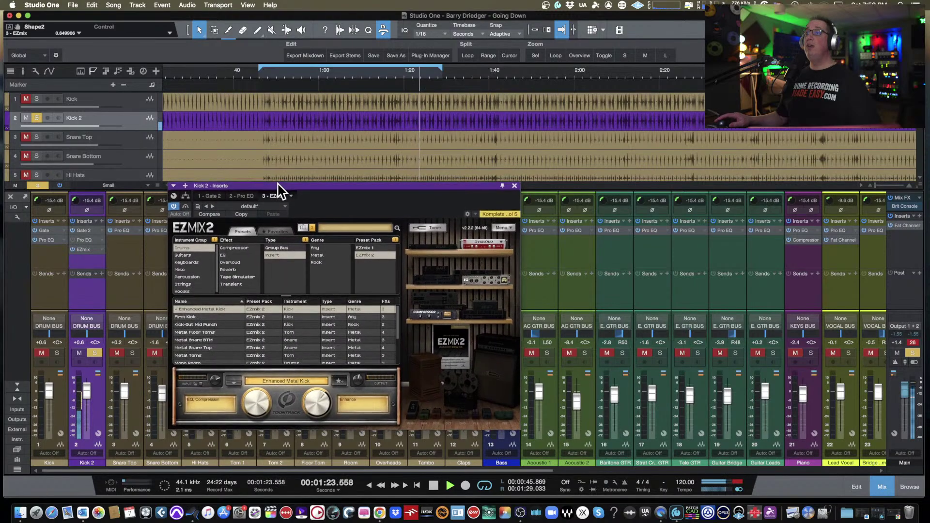
- Audition the Kick-Out Mid Punch and Firm Kick presets, then reload Enhanced Metal Kick and set Enhance to about 58%
left_click(194, 324)
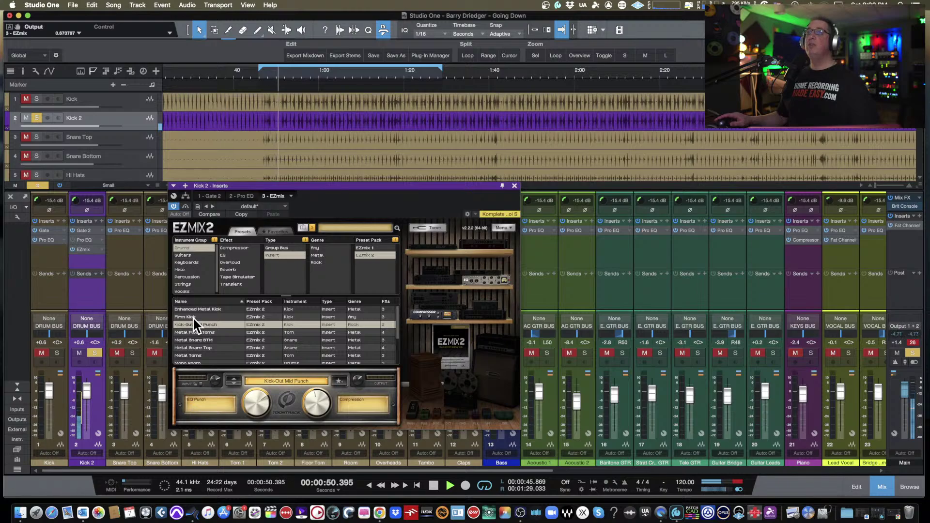
left_click(193, 317)
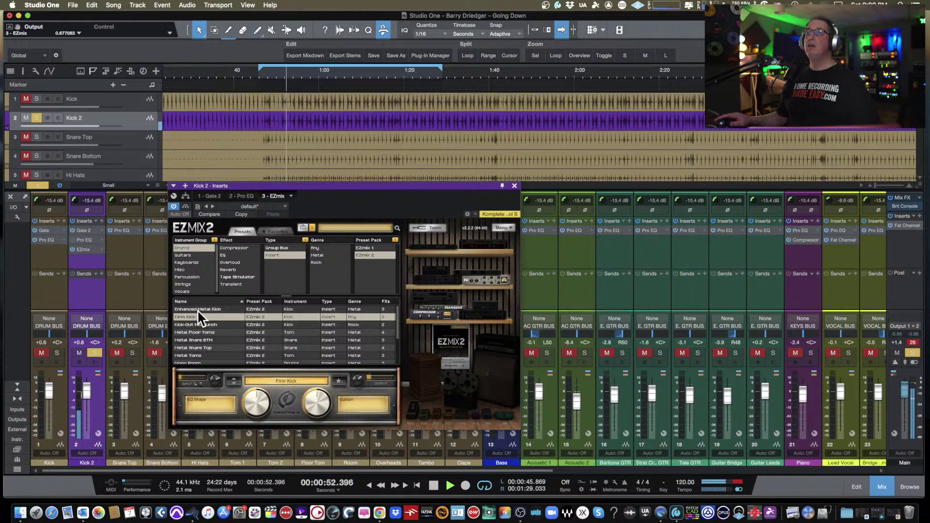
left_click(197, 309)
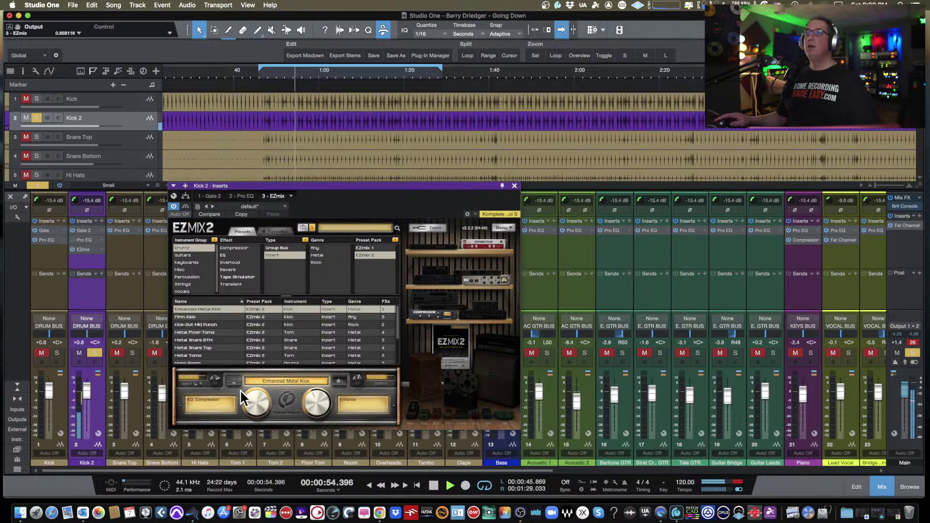
left_click_drag(313, 397, 315, 391)
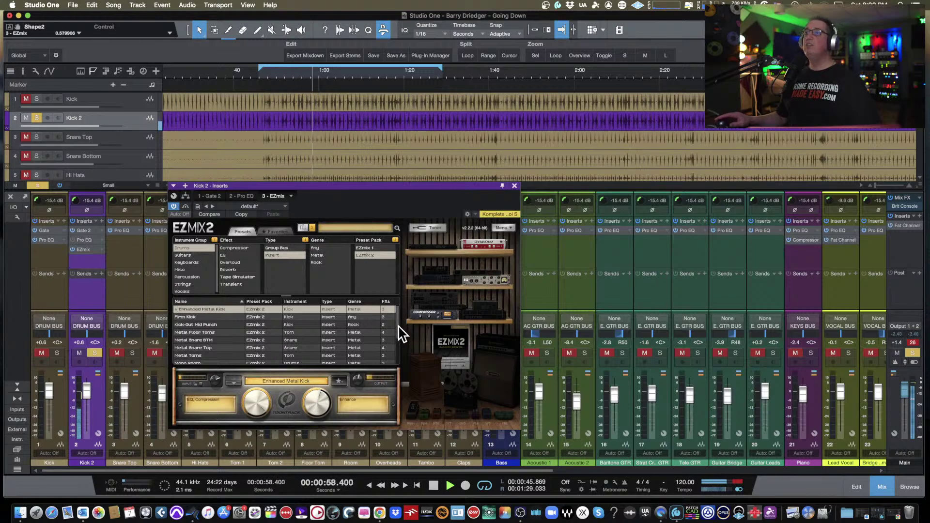
- Look through the remaining EZmix 2 drum insert presets and move the plug-in window clear of the Kick channels
scroll(401, 334, "down", 2)
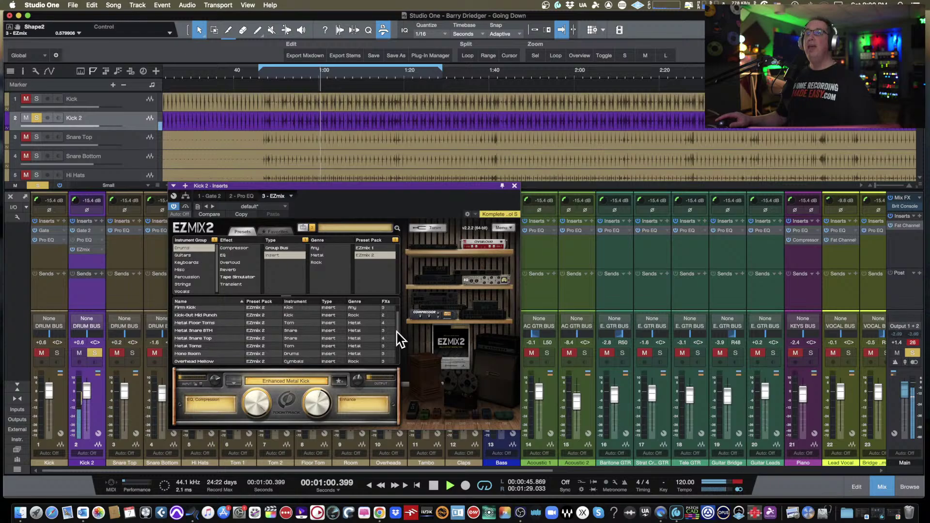
scroll(400, 339, "down", 3)
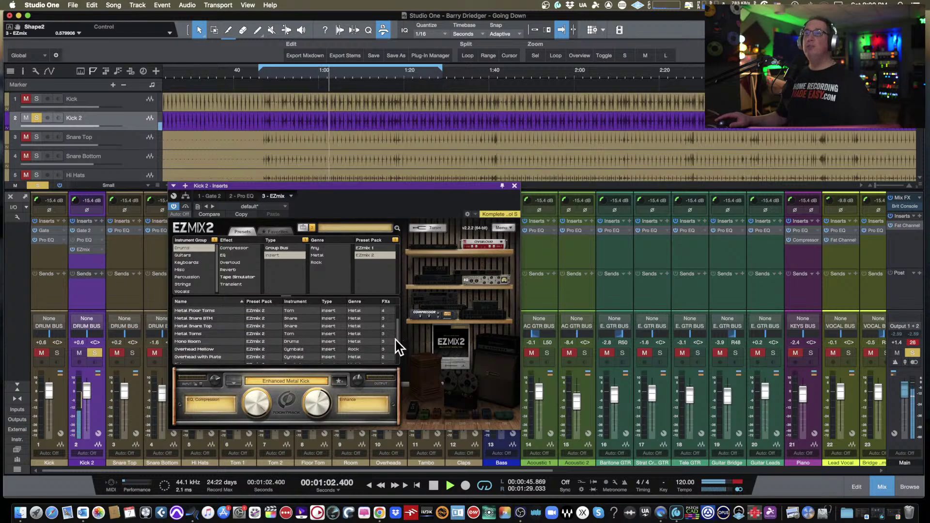
scroll(399, 347, "down", 3)
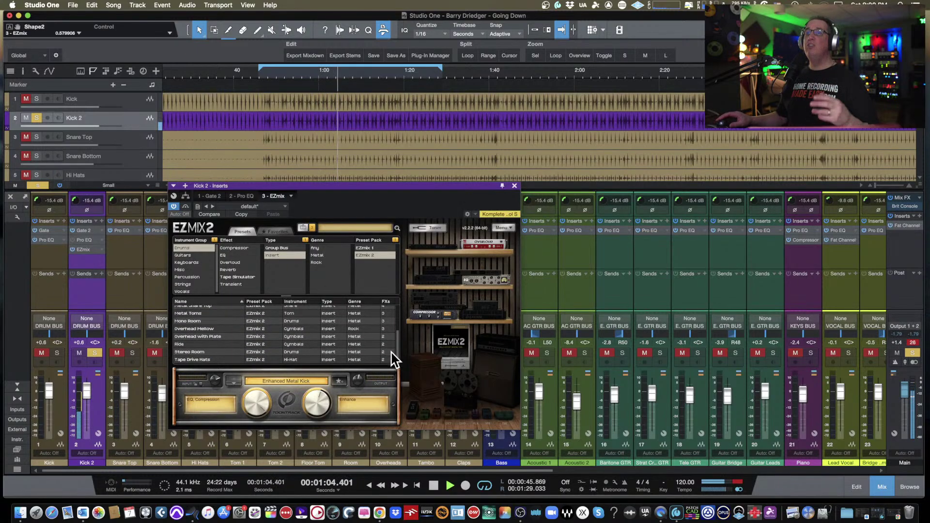
scroll(394, 353, "up", 7)
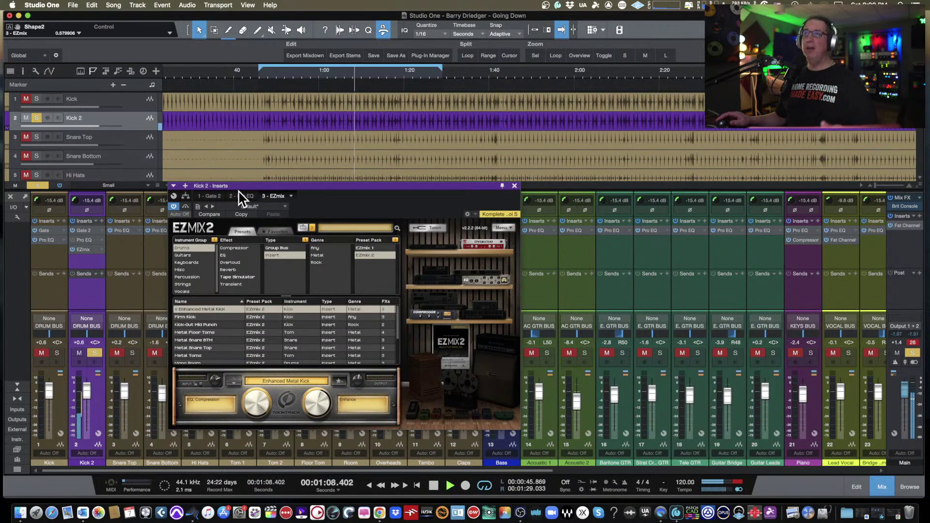
left_click_drag(245, 187, 234, 181)
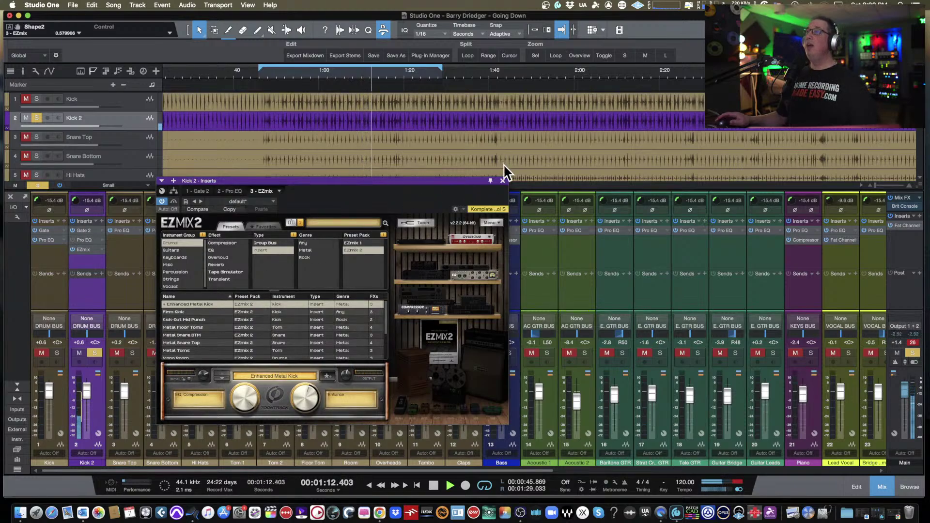
left_click_drag(370, 181, 433, 174)
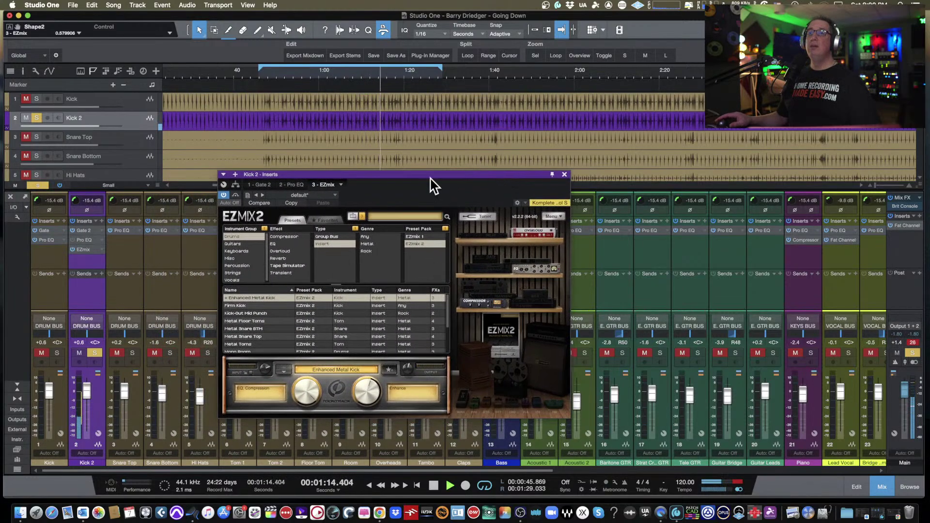
- Compare the manually processed Kick with the EZmix-processed Kick 2 by alternating the solo between them, finishing on Kick 2
left_click(56, 352)
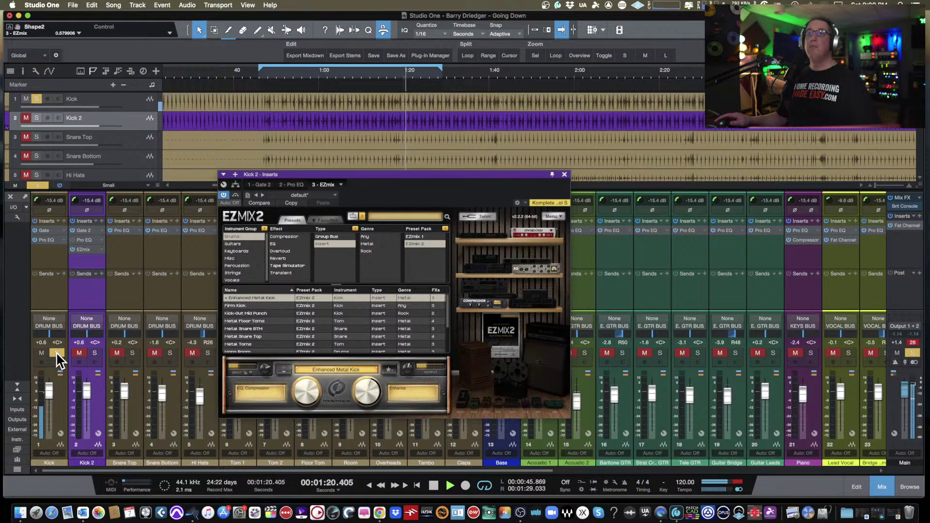
left_click(94, 353)
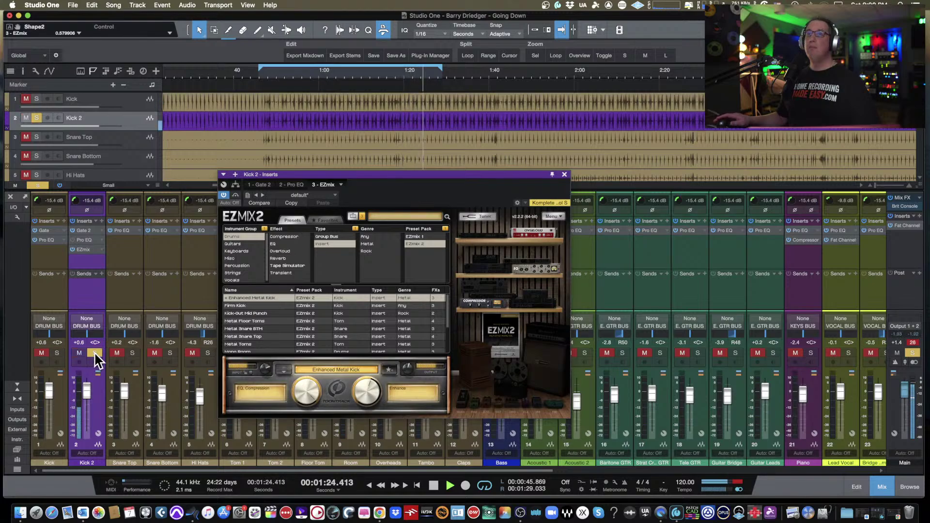
left_click(57, 354)
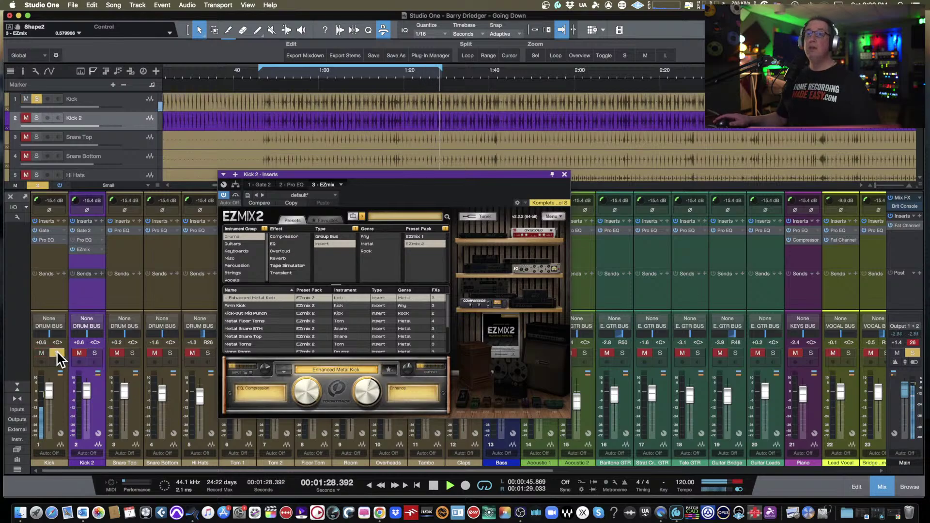
left_click(95, 352)
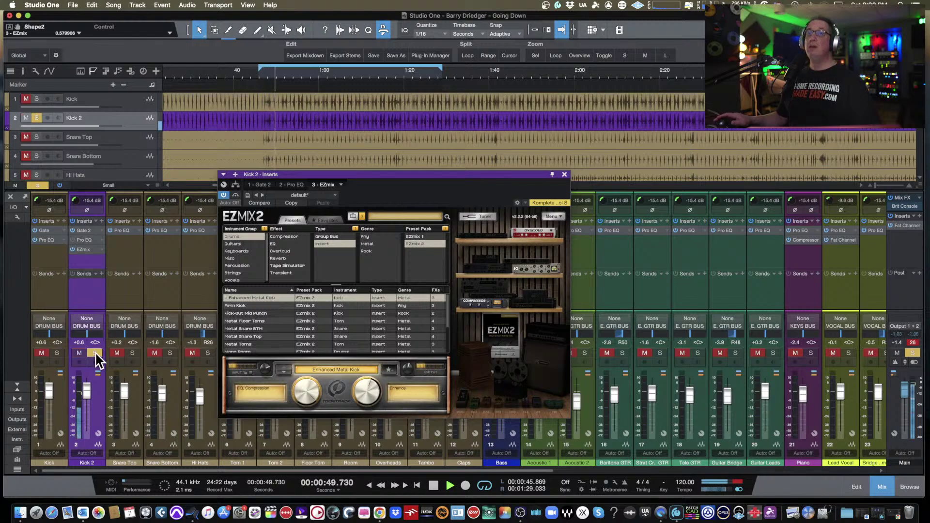
left_click(57, 353)
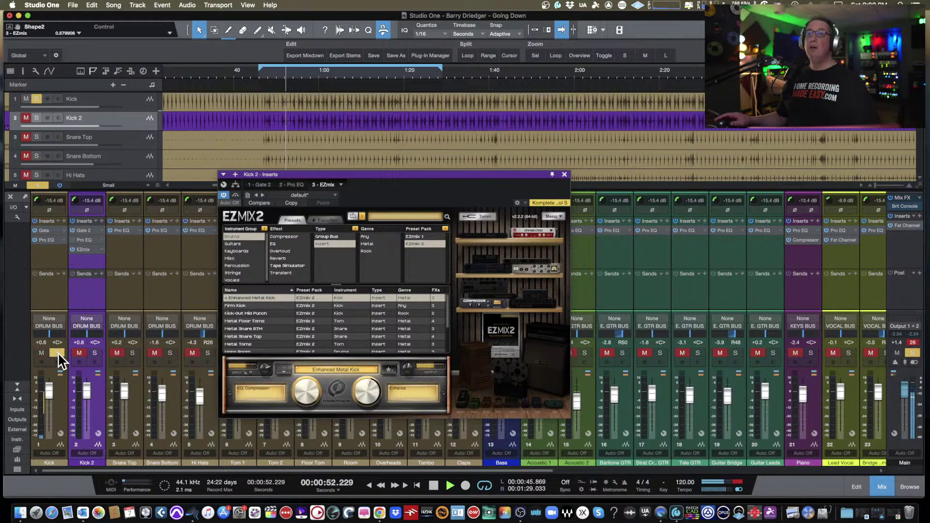
left_click(95, 353)
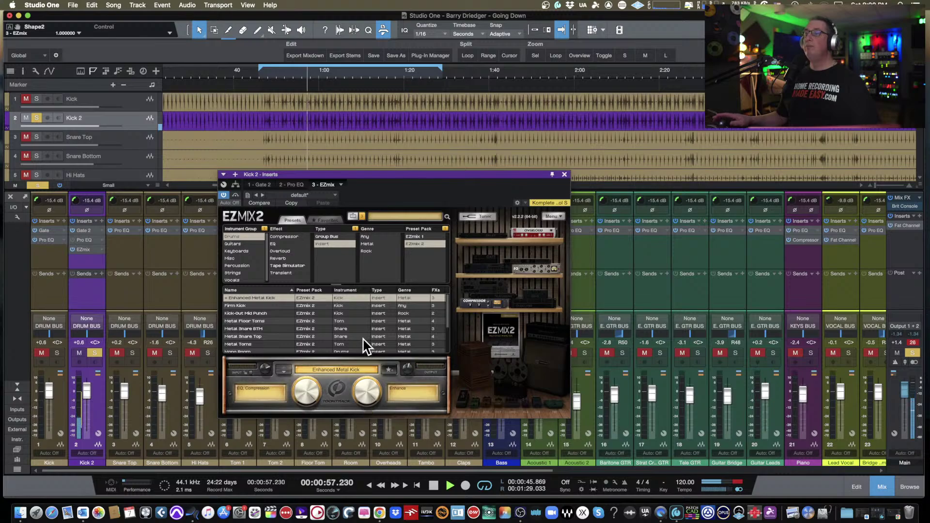
- Load the Firm Kick preset on Kick 2 again, set EQ Shape to about 44% and adjust Sustain
left_click(240, 306)
left_click_drag(359, 395, 362, 359)
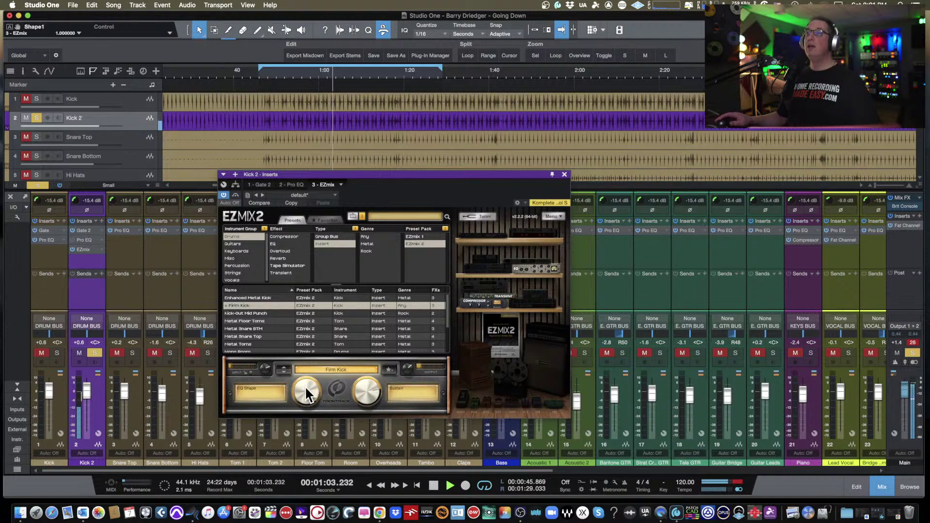
left_click_drag(304, 386, 298, 438)
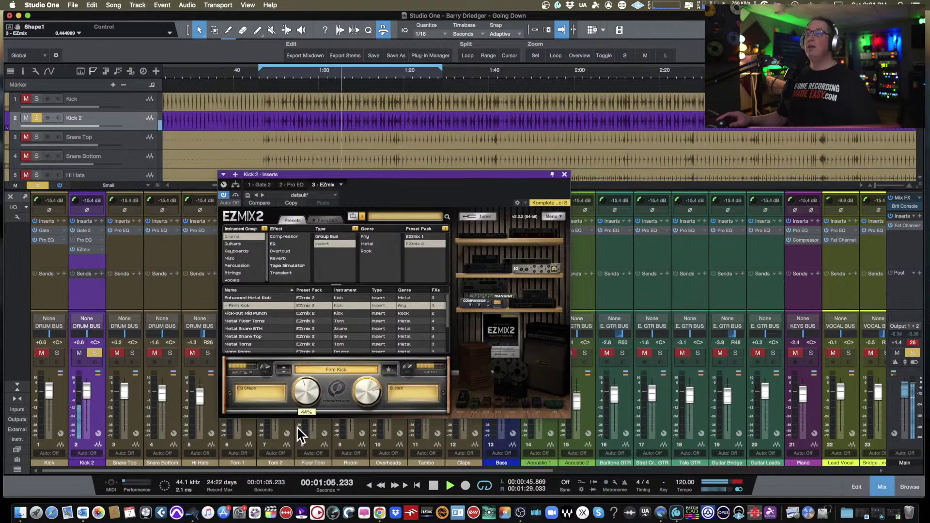
left_click_drag(358, 400, 357, 409)
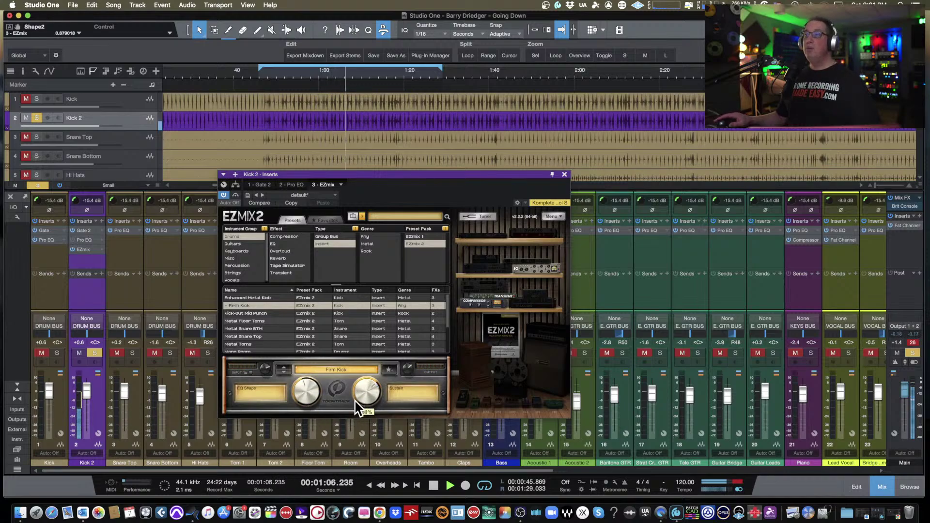
- Audition the Kick-Out Mid Punch preset on Kick 2, then load Enhanced Metal Kick and set Enhance to 78%
left_click(245, 314)
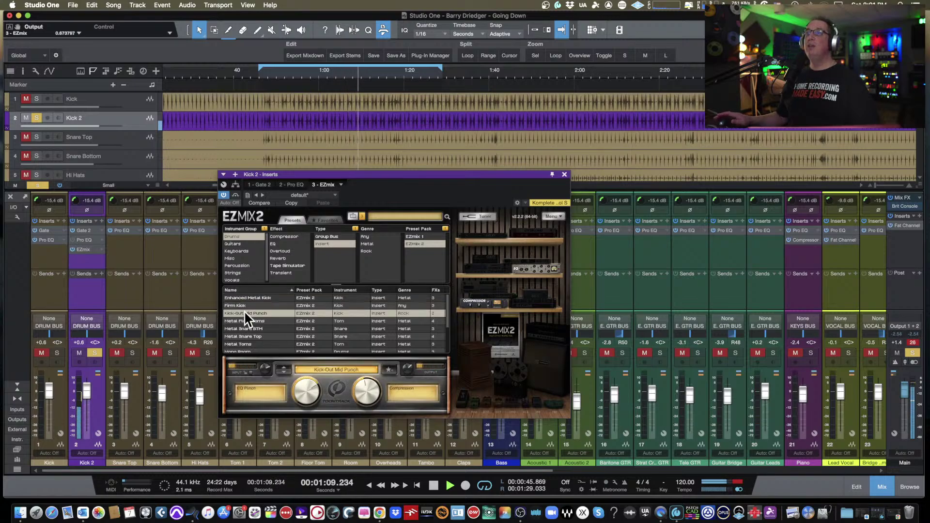
left_click(246, 298)
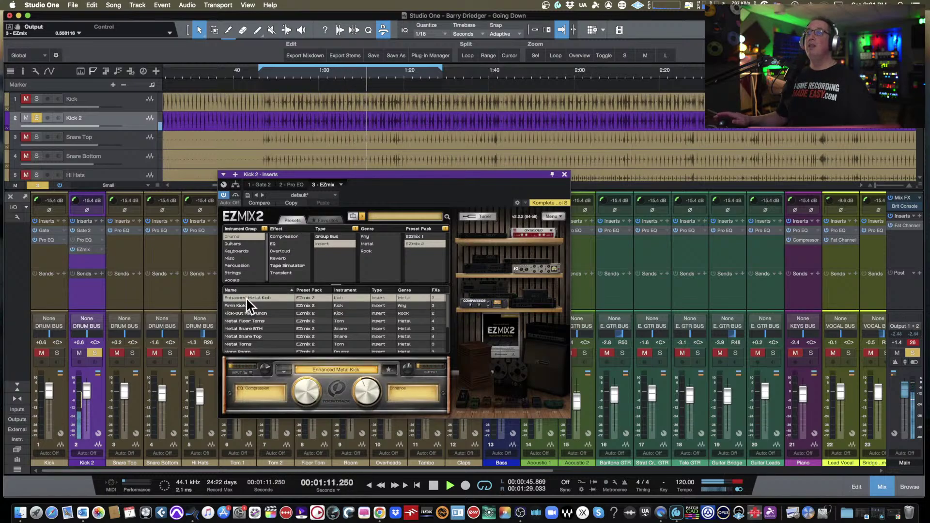
left_click_drag(356, 395, 365, 365)
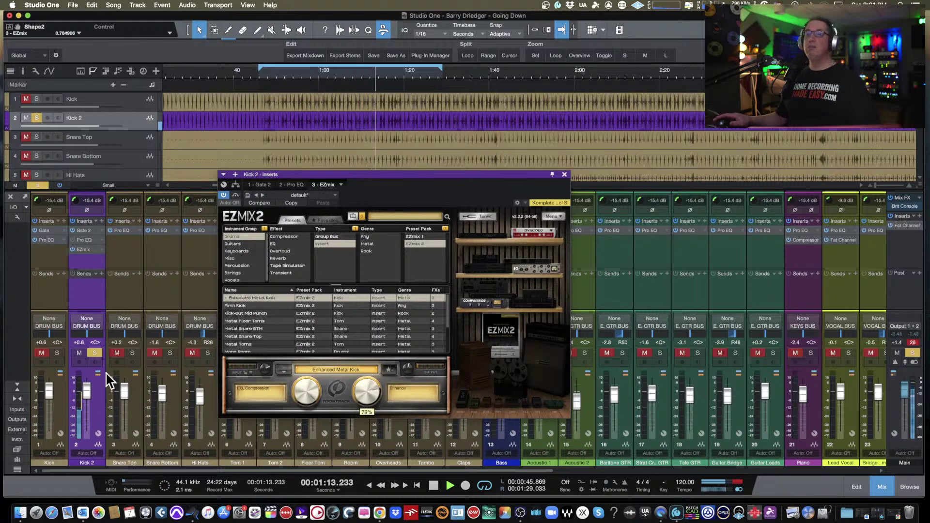
- Compare the manually processed Kick with Kick 2's Enhanced Metal Kick sound by switching the solo to Kick and back to Kick 2
left_click(42, 353)
left_click(57, 353)
left_click(79, 353)
left_click(94, 353)
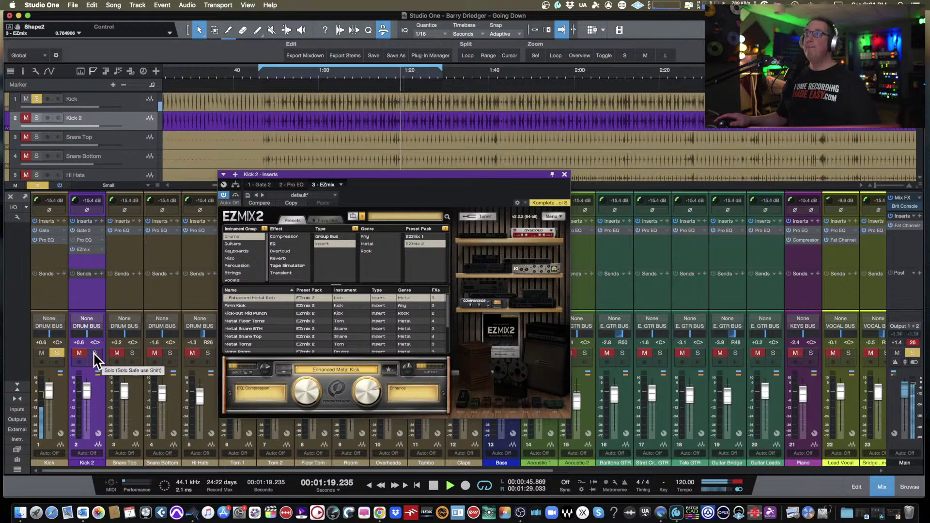
left_click(94, 353)
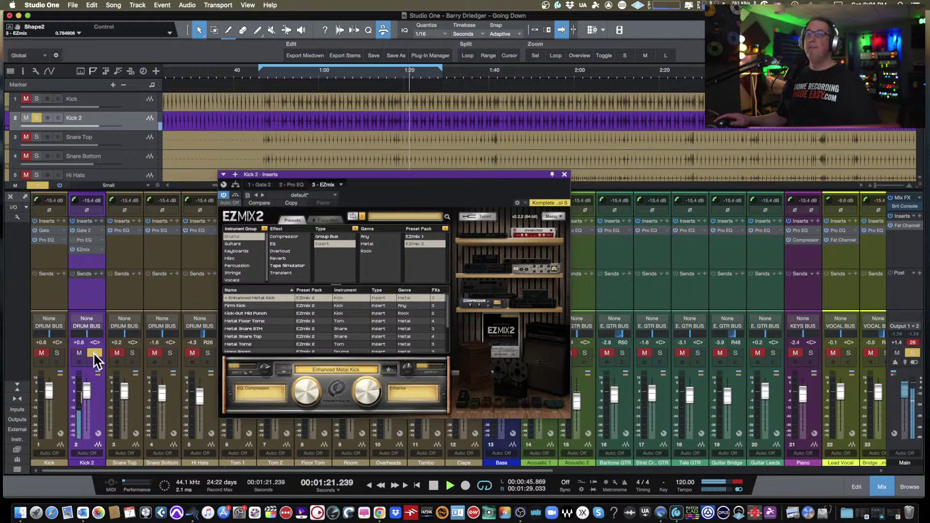
- Close the EZmix window and solo Snare Top alongside Kick 2, setting its fader to +1.0 dB
left_click(564, 175)
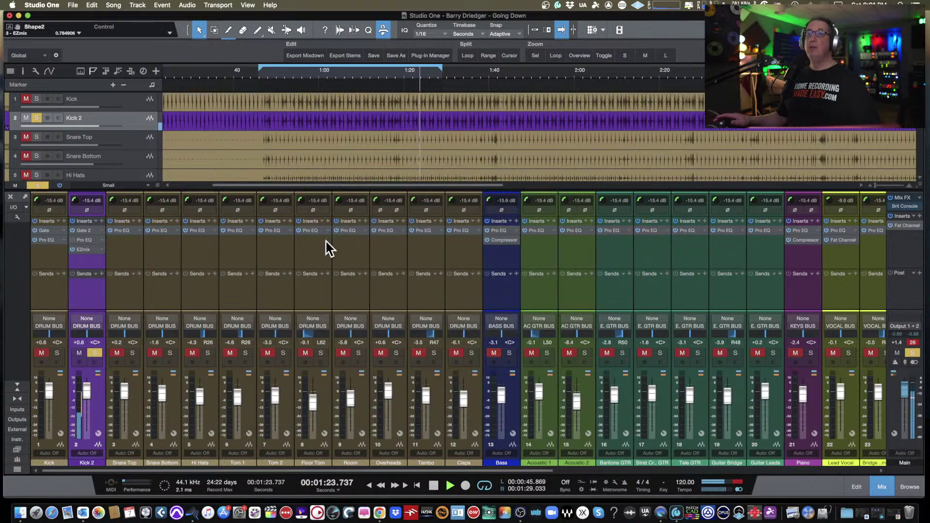
left_click(133, 353)
scroll(123, 387, "up", 3)
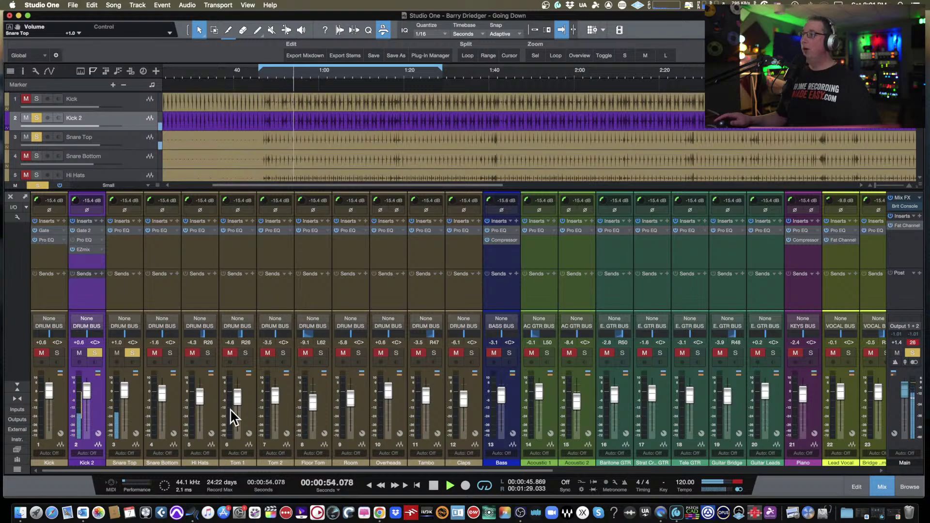
- Switch to Universal Control, raise the DAW level in Stream Mix A to -1.78 dB, and minimize the mixer window
left_click(863, 518)
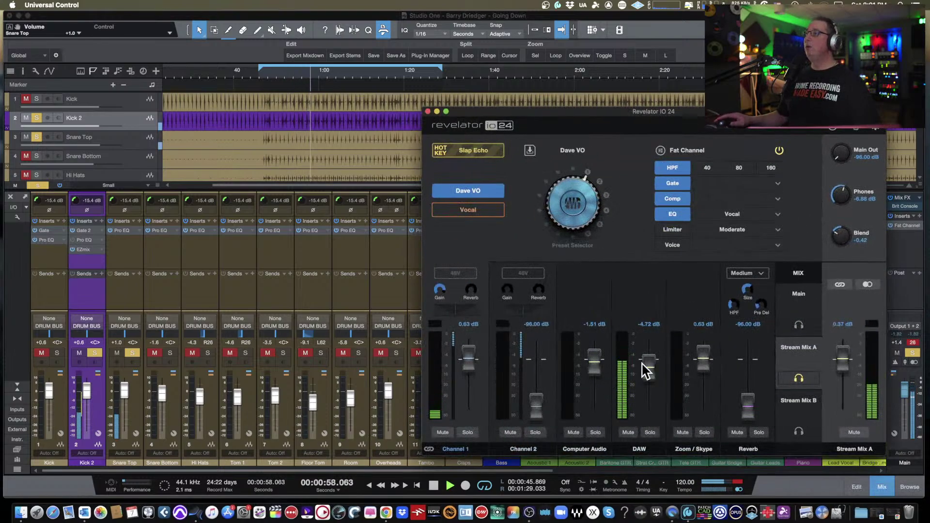
left_click_drag(644, 367, 647, 364)
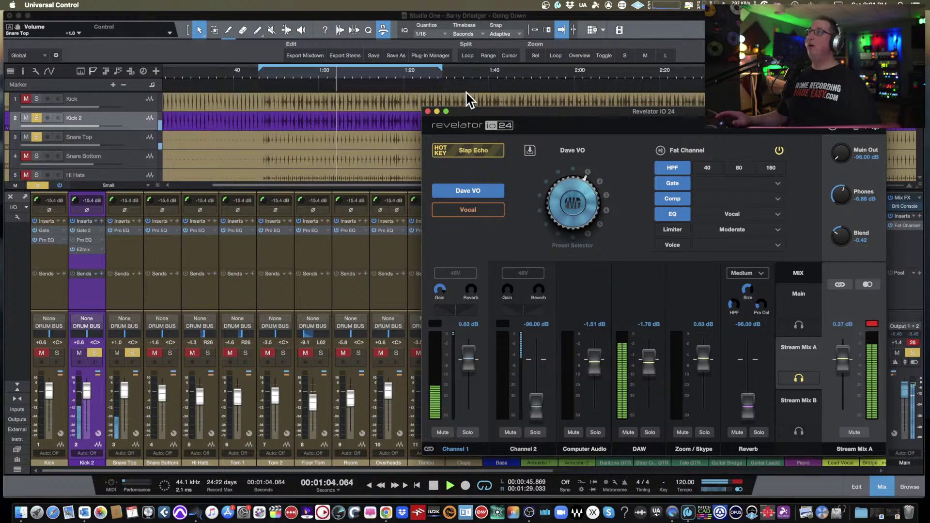
left_click(438, 112)
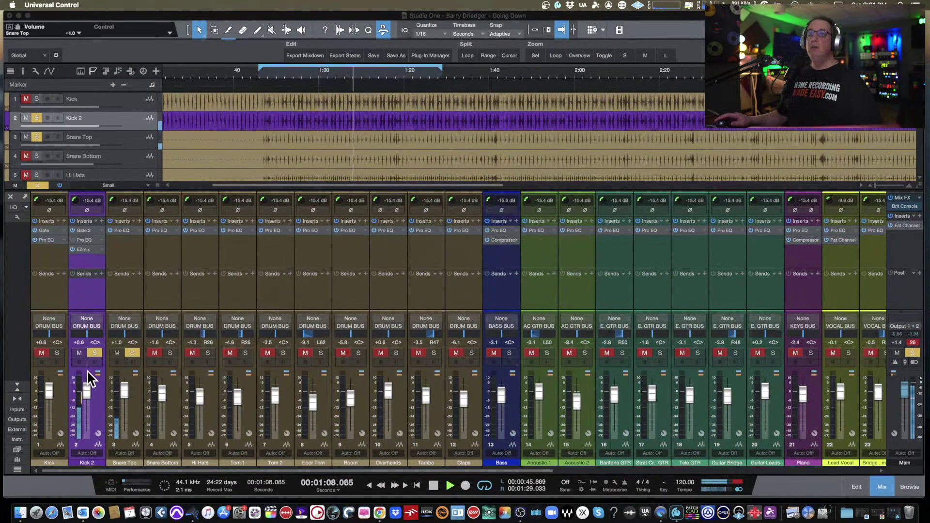
- Unsolo and mute Kick 2 so only Snare Top plays, and raise the Snare Top fader to +2.1 dB
left_click(95, 353)
left_click(79, 353)
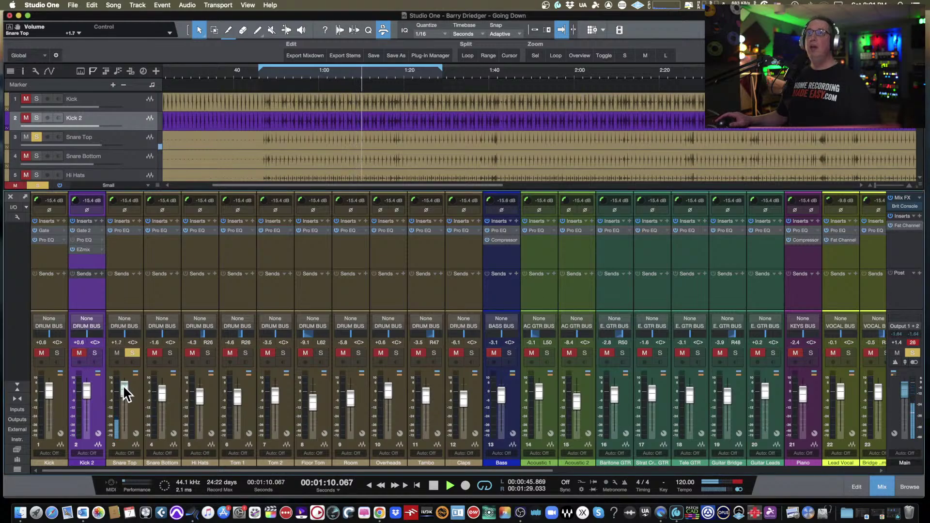
left_click_drag(123, 385, 123, 382)
- Make a complete duplicate of the Snare Top track, including its channel settings and inserts
left_click(124, 257)
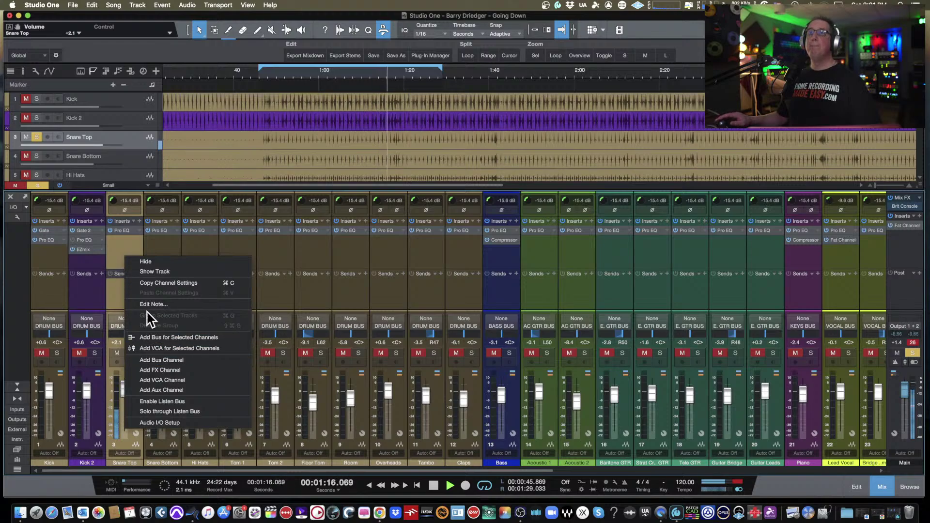
left_click(115, 252)
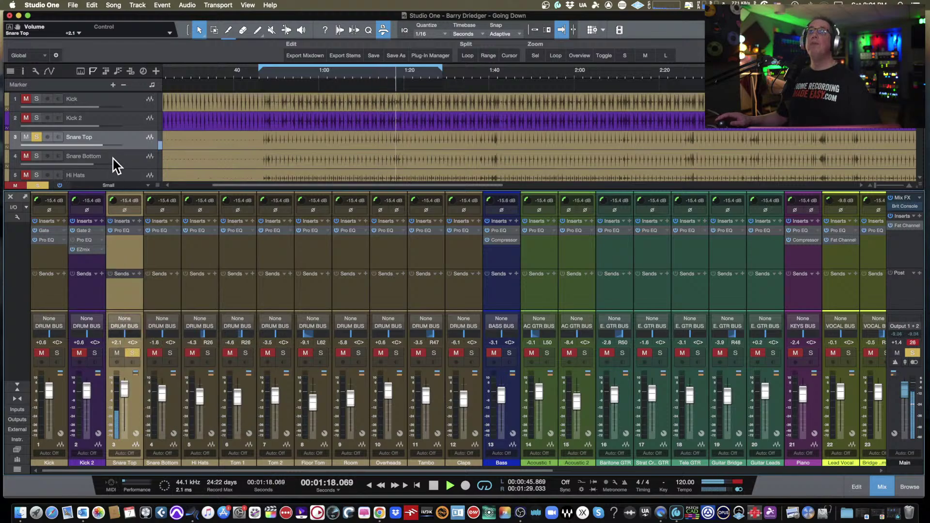
right_click(123, 138)
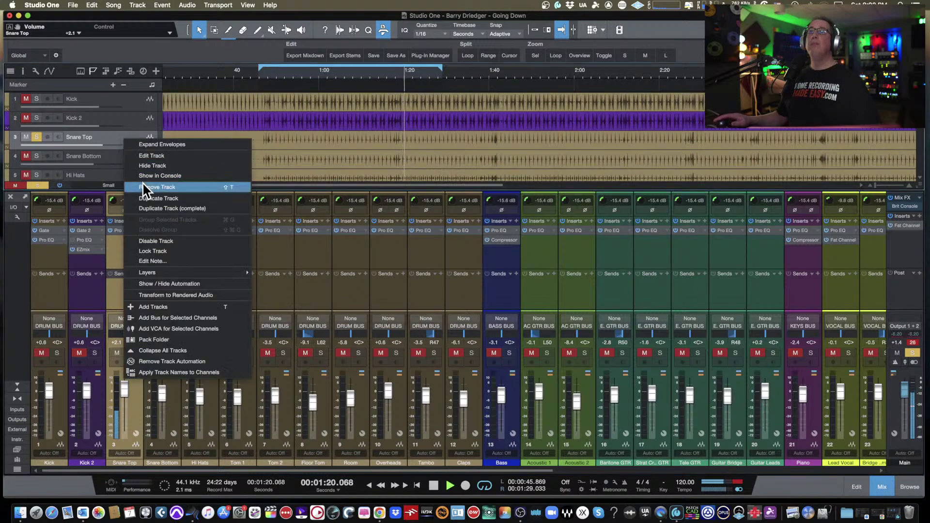
left_click(147, 207)
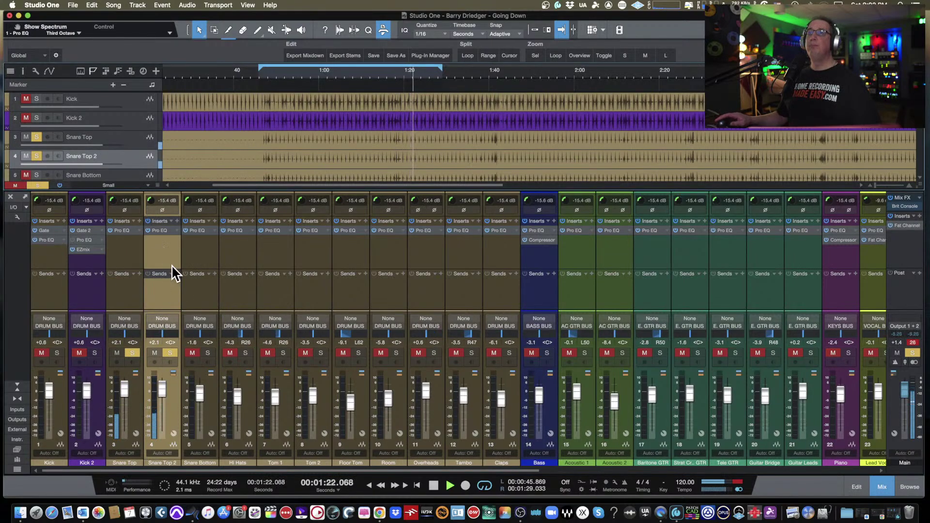
- Bypass the Pro EQ insert on Snare Top 2 and mute the original Snare Top
left_click(148, 230)
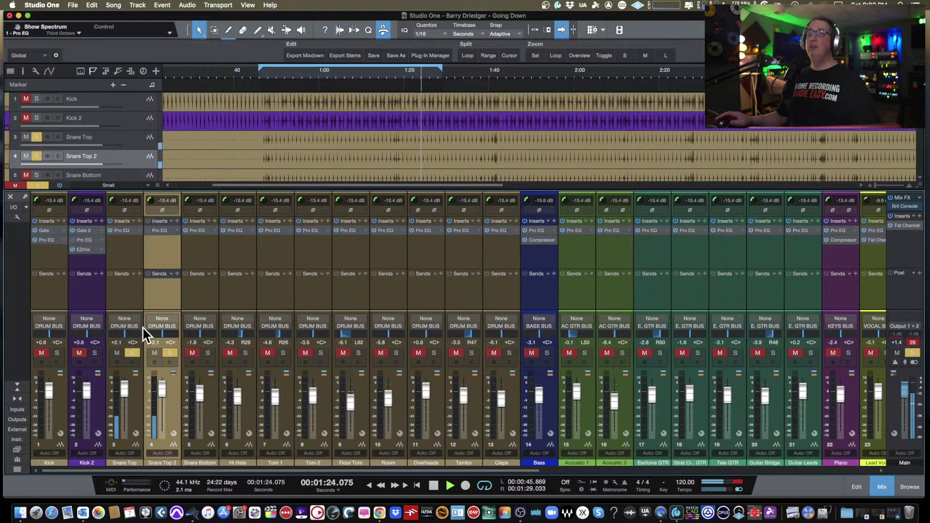
left_click(117, 353)
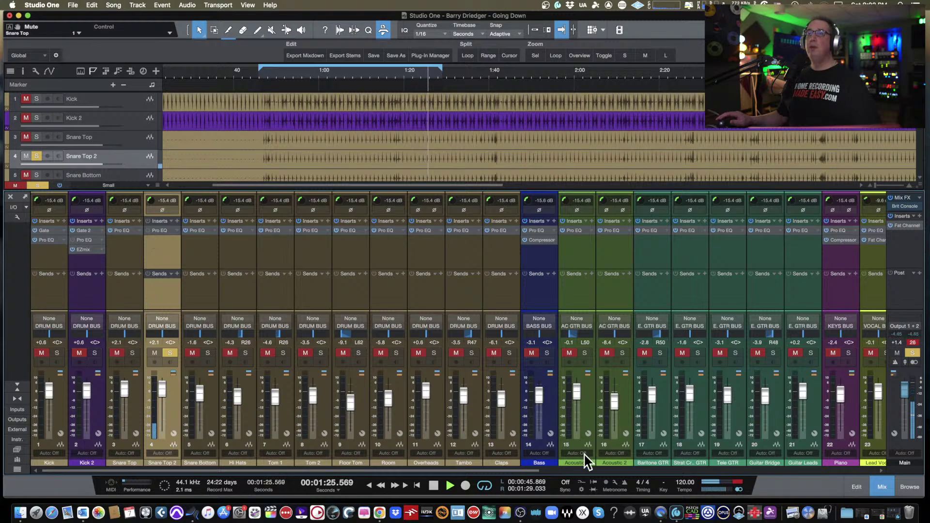
- Insert Toontrack EZmix from the effects browser on the Snare Top 2 channel and hide the browser
left_click(911, 487)
left_click_drag(794, 338, 170, 253)
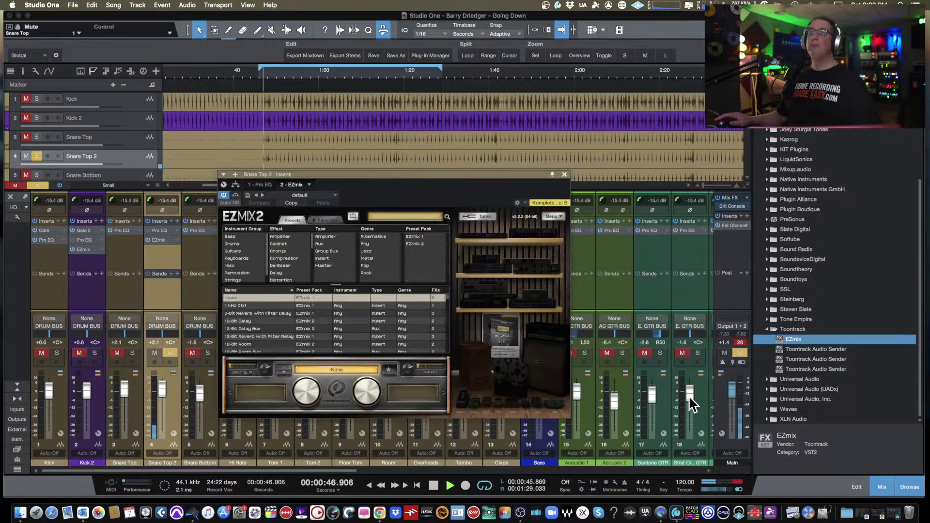
left_click(910, 487)
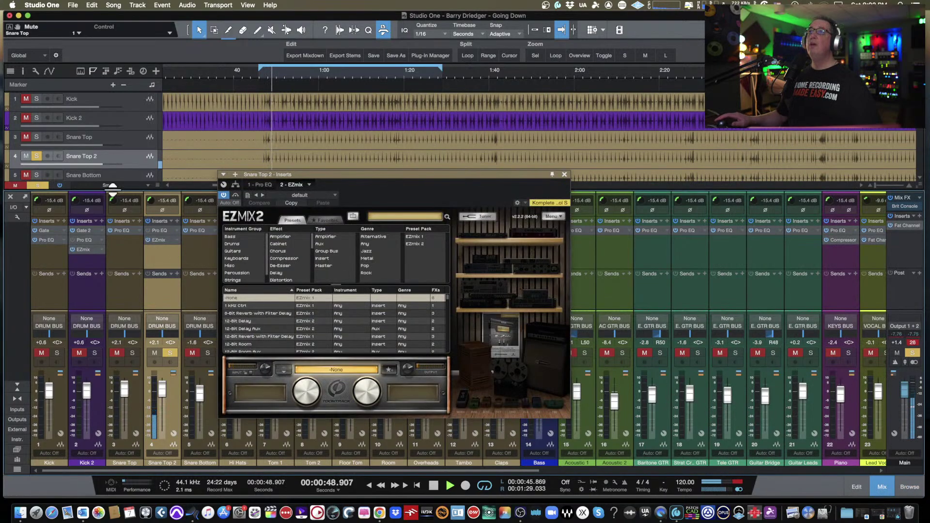
- Filter the EZmix presets to drum inserts from the EZmix 2 pack and load Metal Snare Top on Snare Top 2
left_click(228, 244)
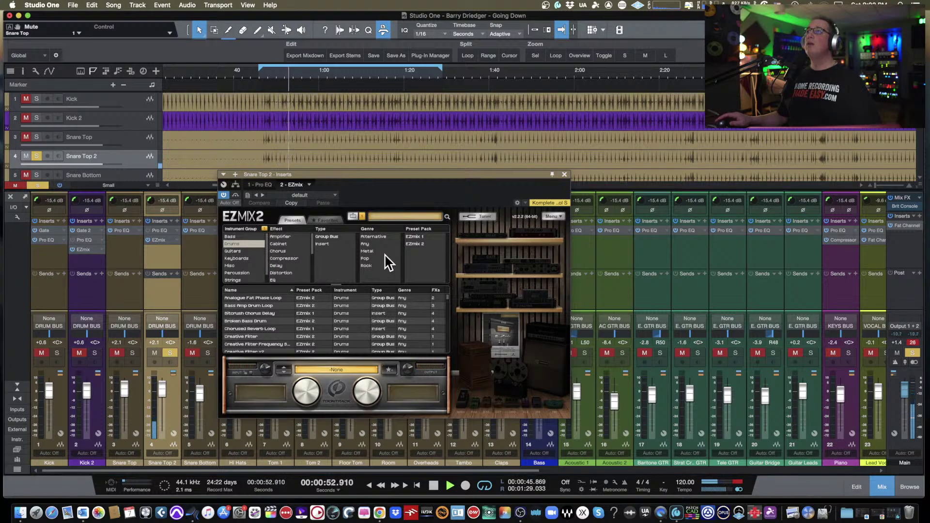
left_click(321, 244)
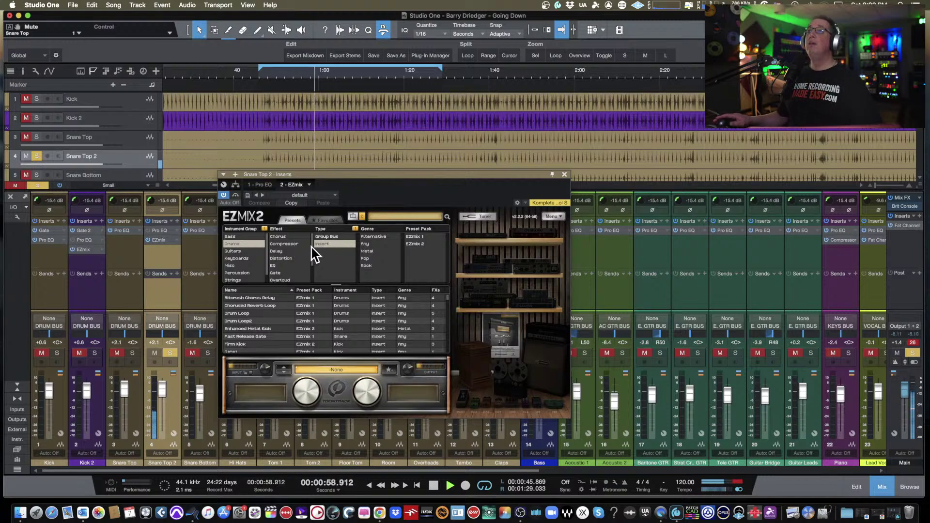
scroll(310, 259, "down", 3)
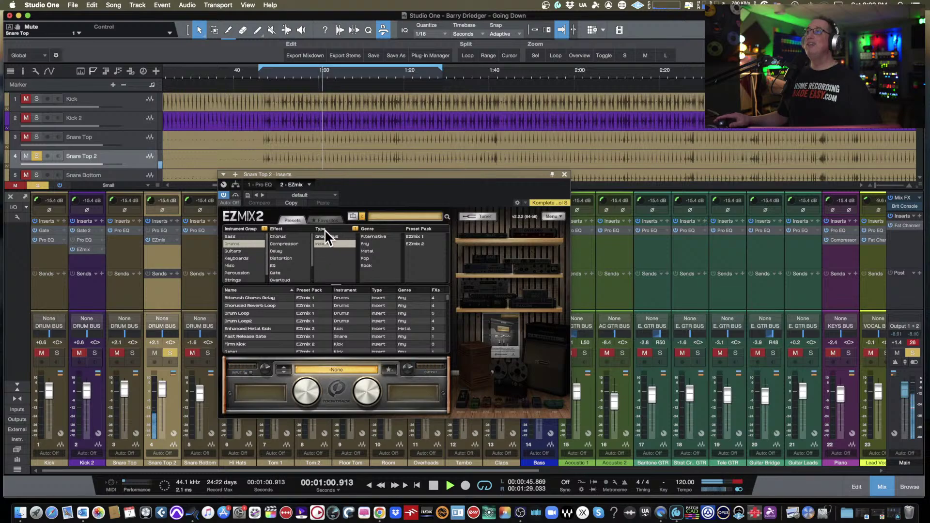
left_click(412, 244)
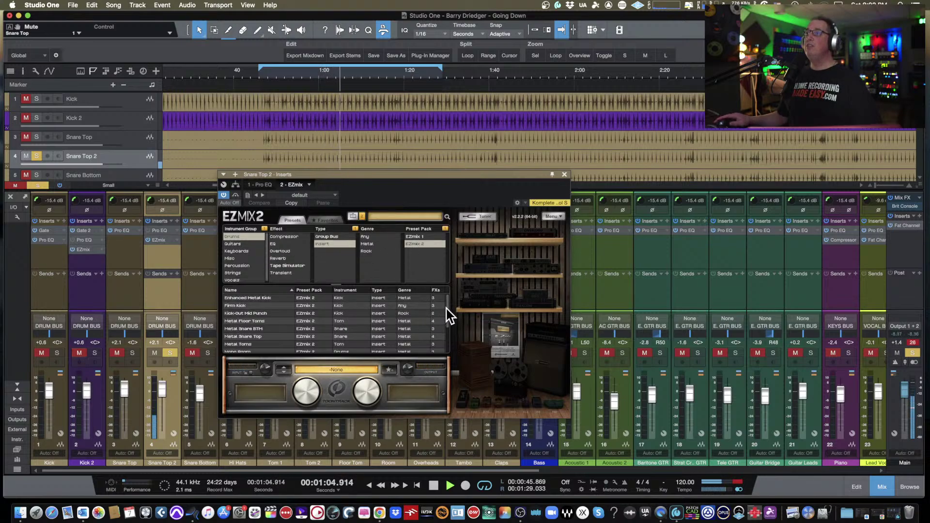
left_click(255, 335)
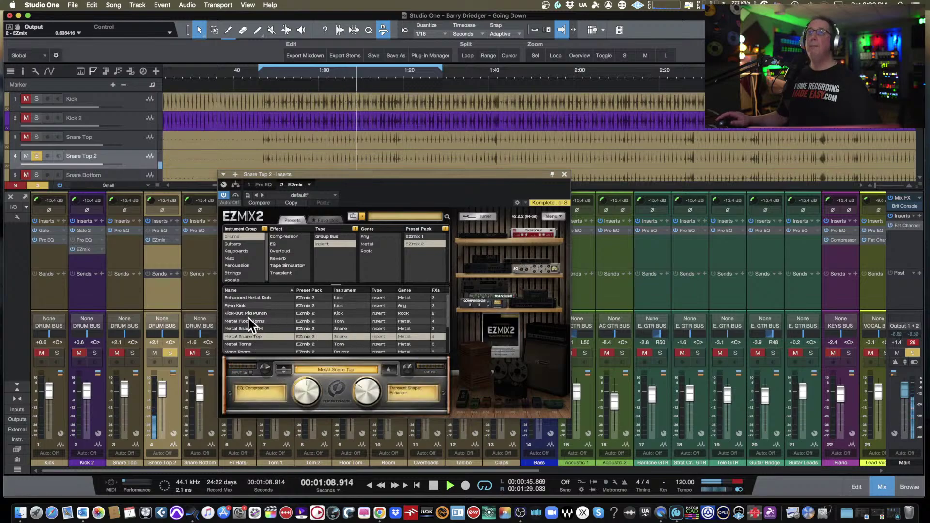
- Set Metal Snare Top's EQ/Compression to 72% and Transient Shaper/Enhancer to about 66%, with the Snare Top 2 fader at +4.4 dB
left_click_drag(310, 398, 311, 379)
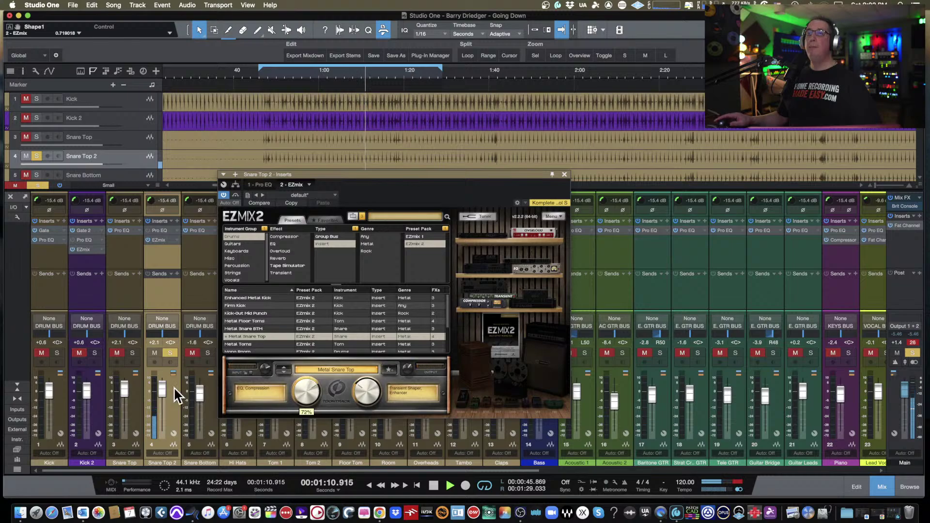
left_click_drag(160, 391, 160, 389)
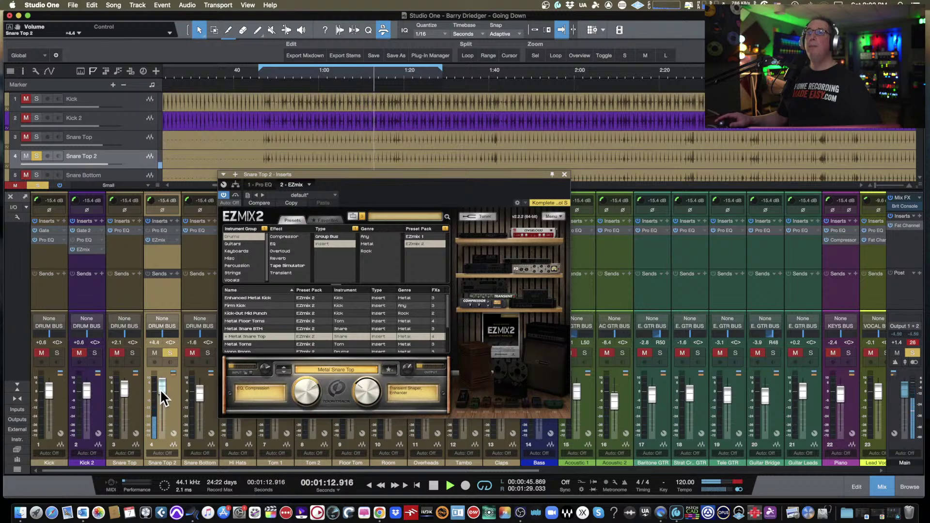
left_click(367, 392)
left_click_drag(371, 345, 370, 347)
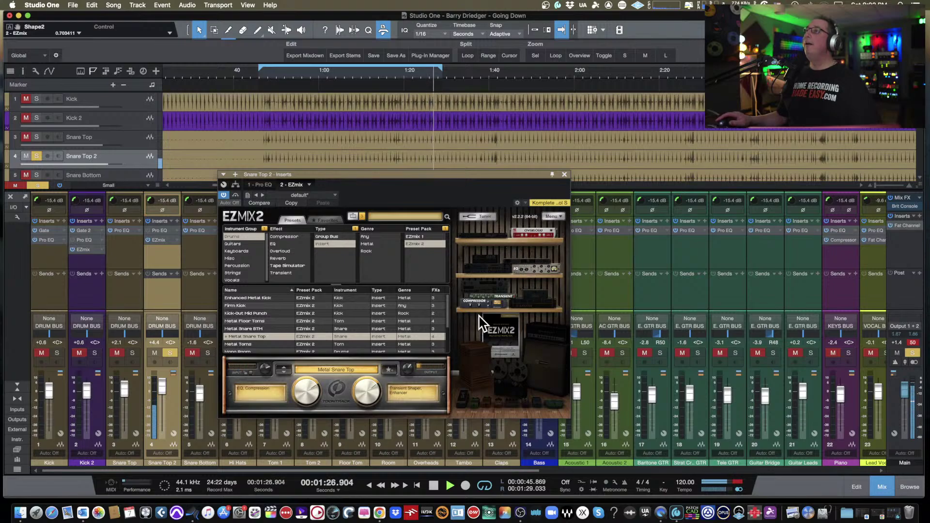
left_click_drag(364, 390, 367, 393)
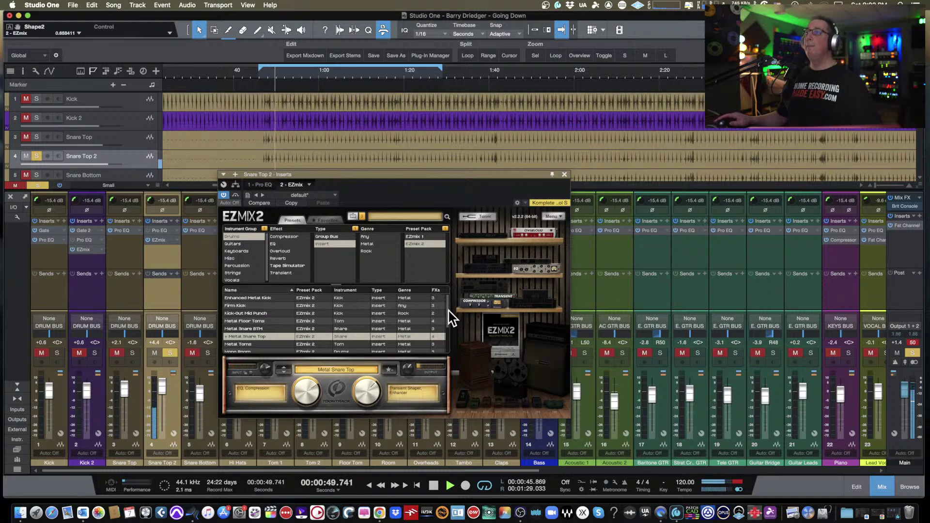
- Switch the drum insert preset filter to the EZmix 1 pack and load the Snare preset on Snare Top 2
mouse_move(448, 309)
left_mouse_down()
mouse_move(443, 342)
mouse_move(445, 322)
left_mouse_up()
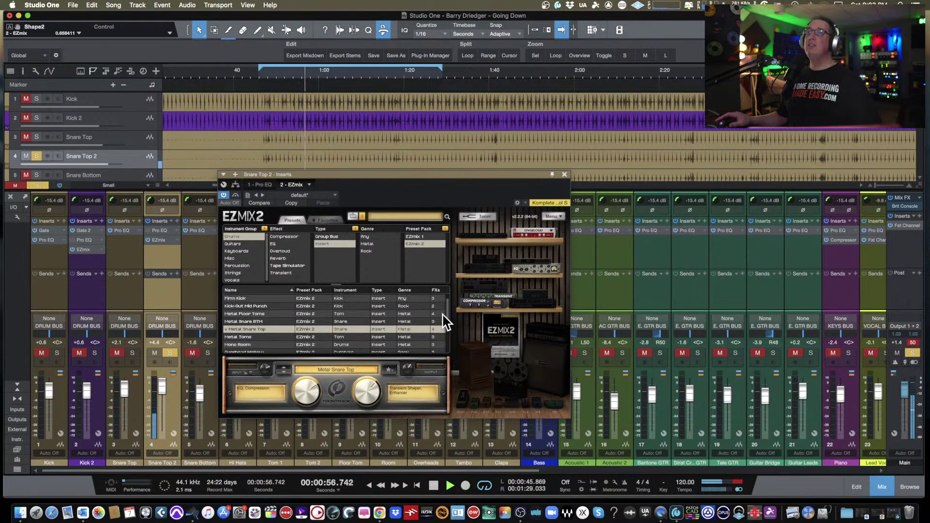
left_click(416, 236)
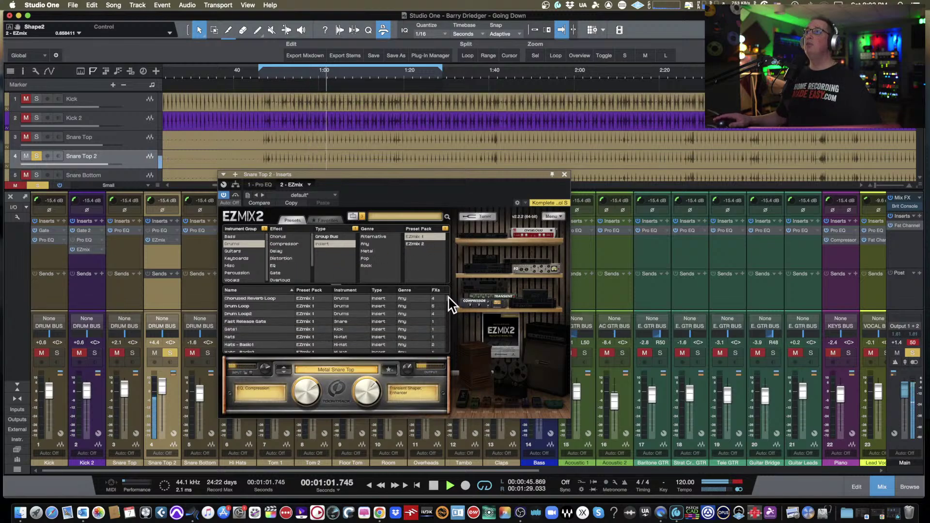
scroll(449, 307, "down", 3)
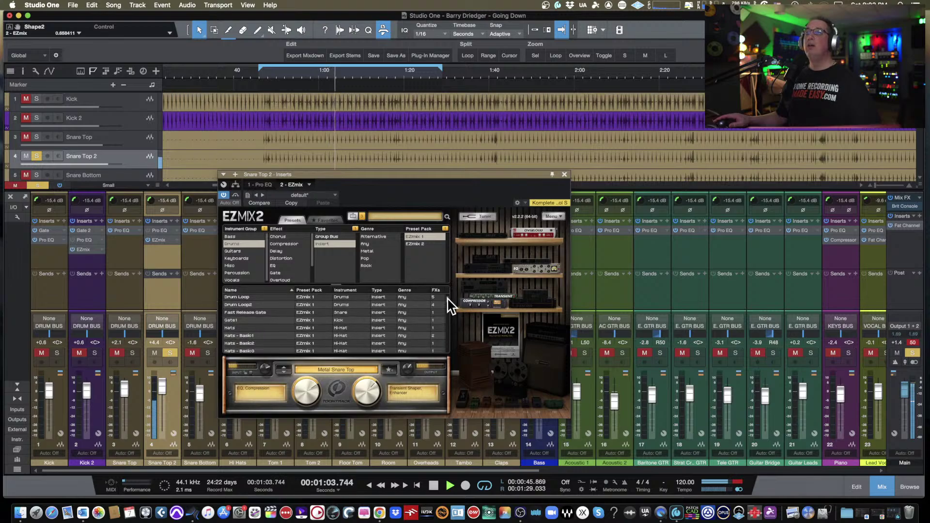
scroll(449, 307, "down", 2)
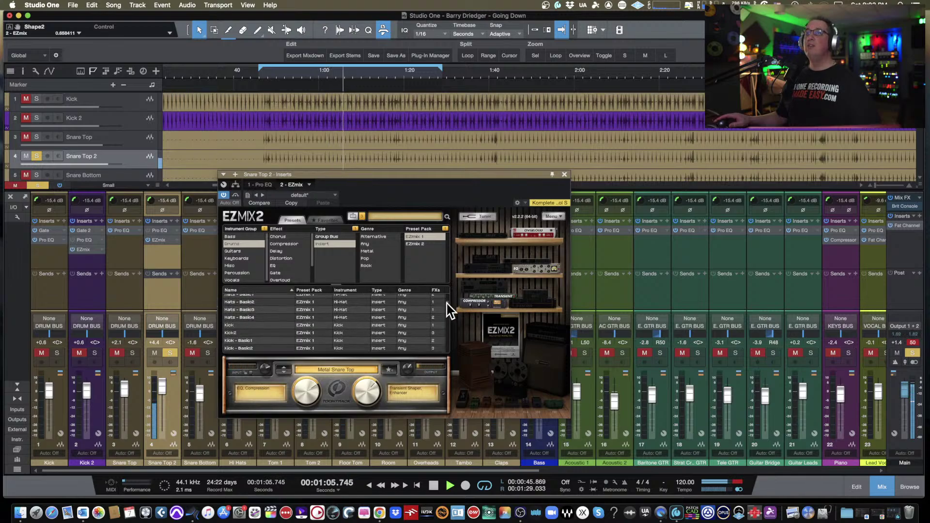
scroll(449, 313, "down", 1)
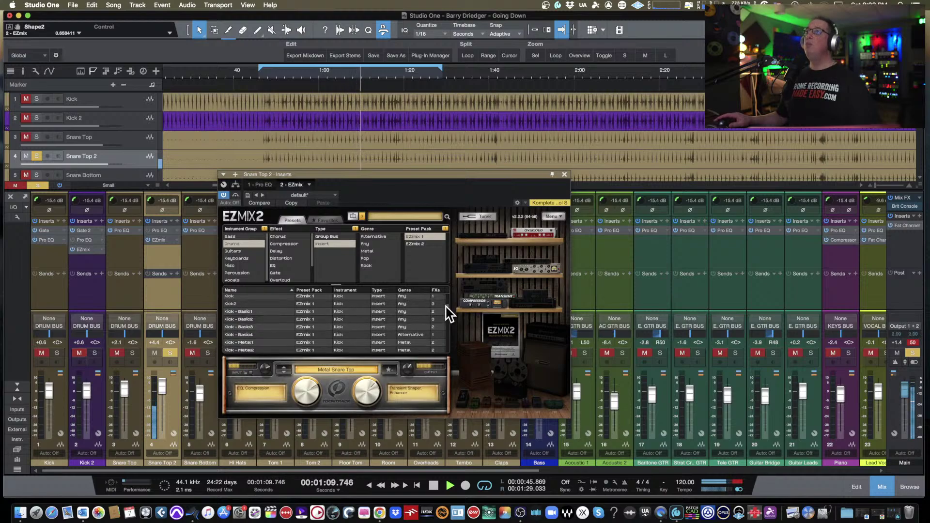
scroll(450, 315, "down", 4)
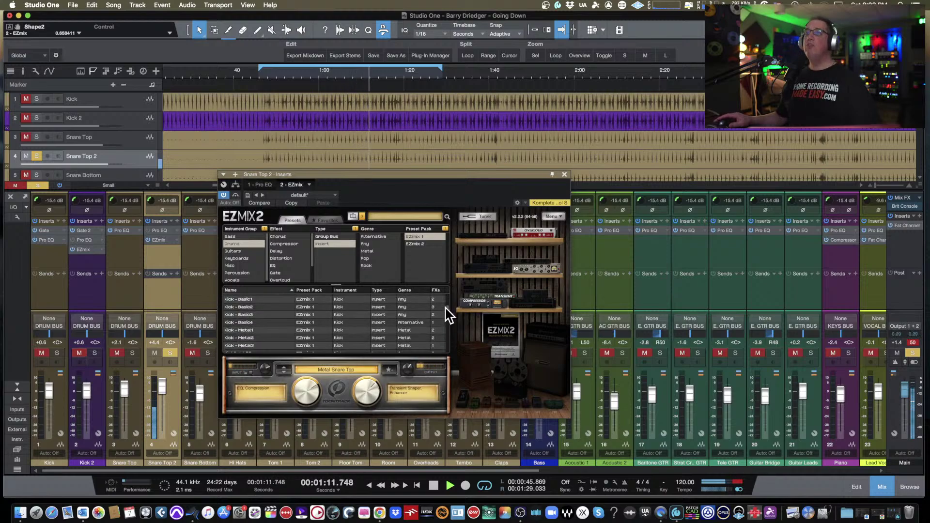
scroll(446, 313, "down", 4)
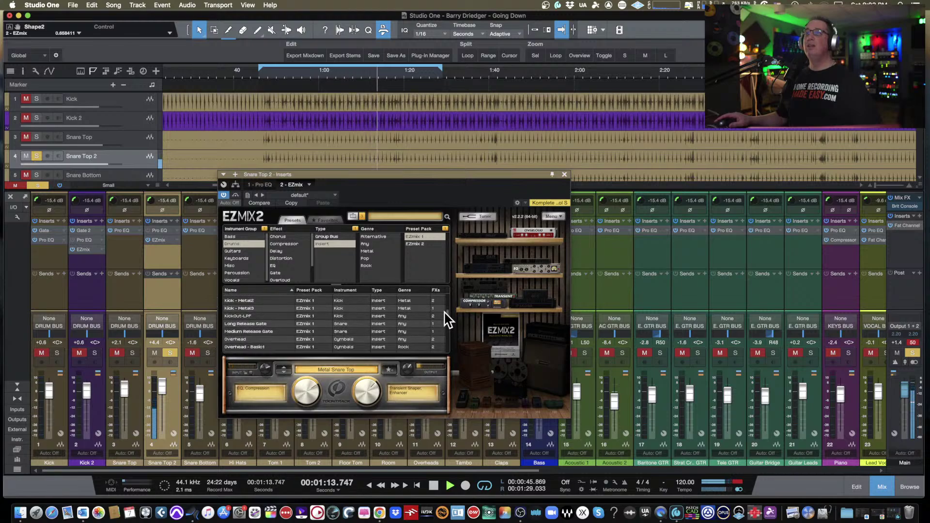
scroll(446, 324, "down", 4)
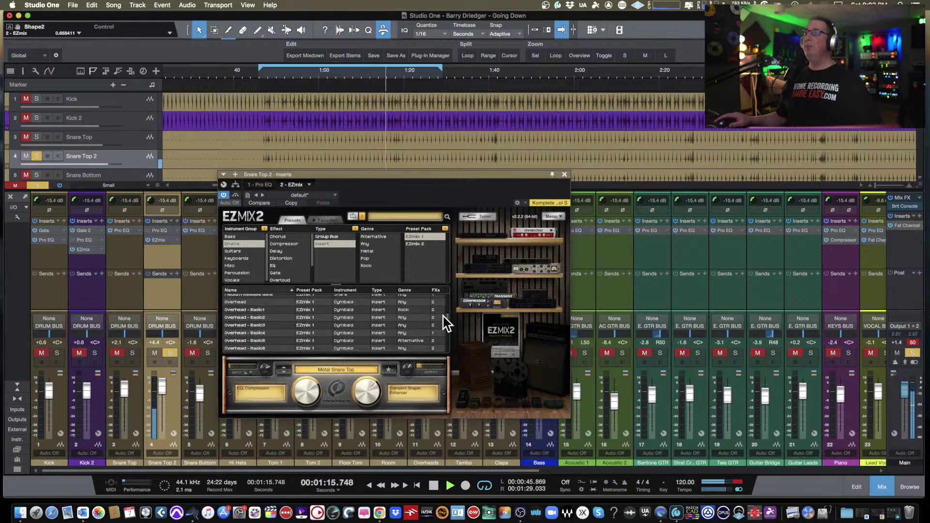
scroll(446, 327, "down", 5)
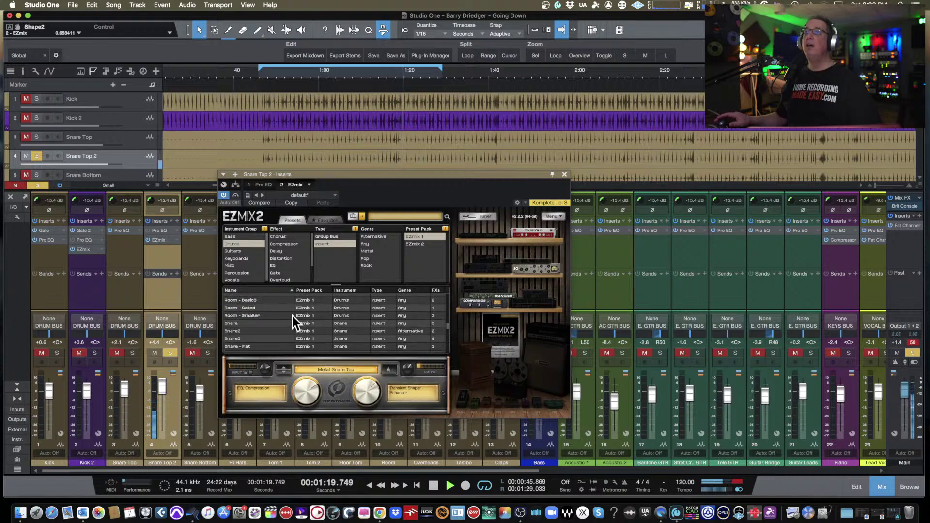
left_click(228, 323)
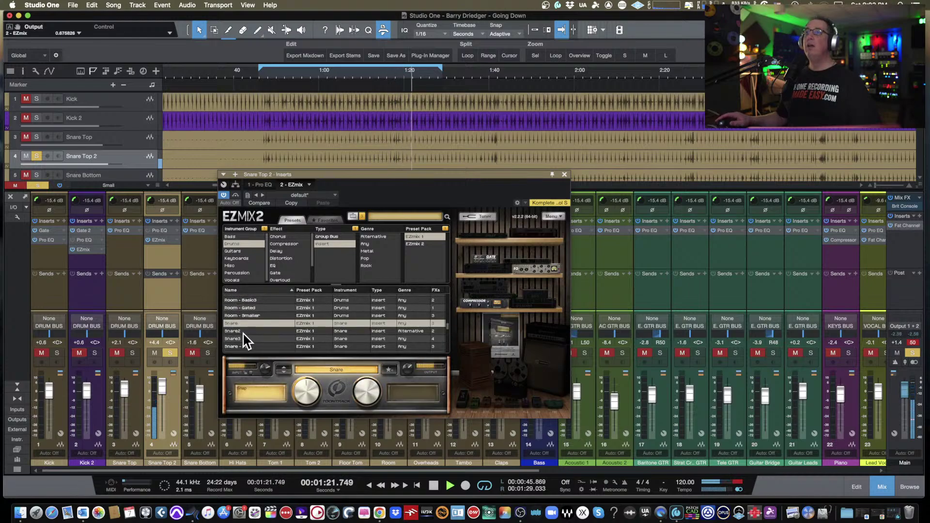
- Audition the Snare2 and Snare3 presets on Snare Top 2
left_click(239, 331)
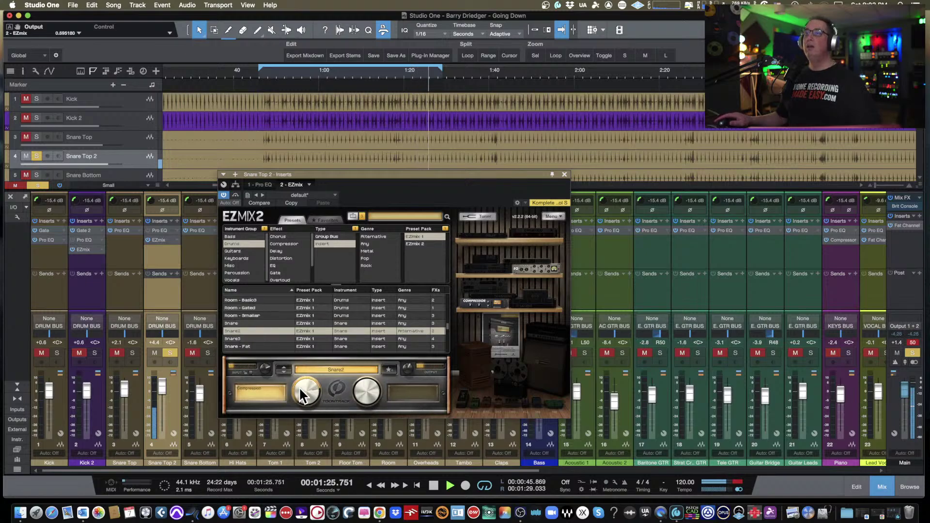
scroll(298, 387, "up", 2)
left_click(234, 338)
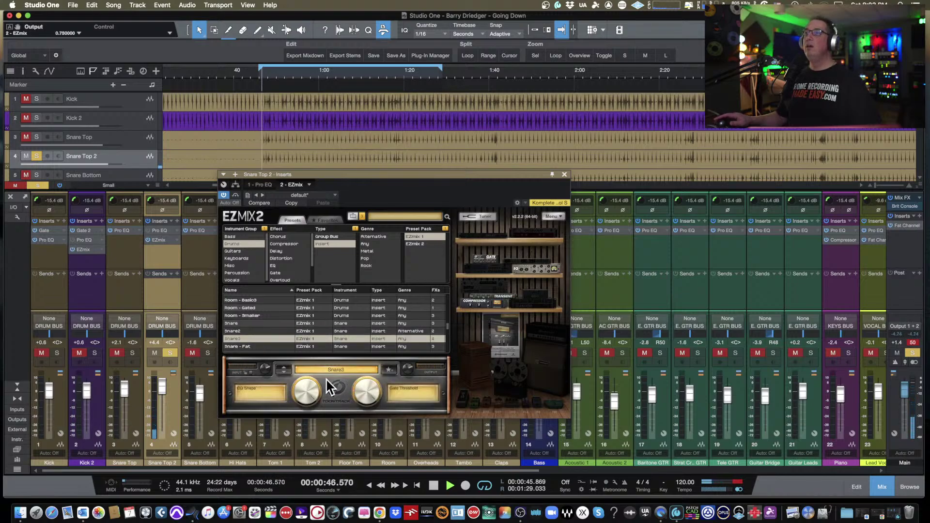
- Load the Snare - Fat preset on Snare Top 2, set its Attack to 67% and close the plug-in window
left_click(249, 347)
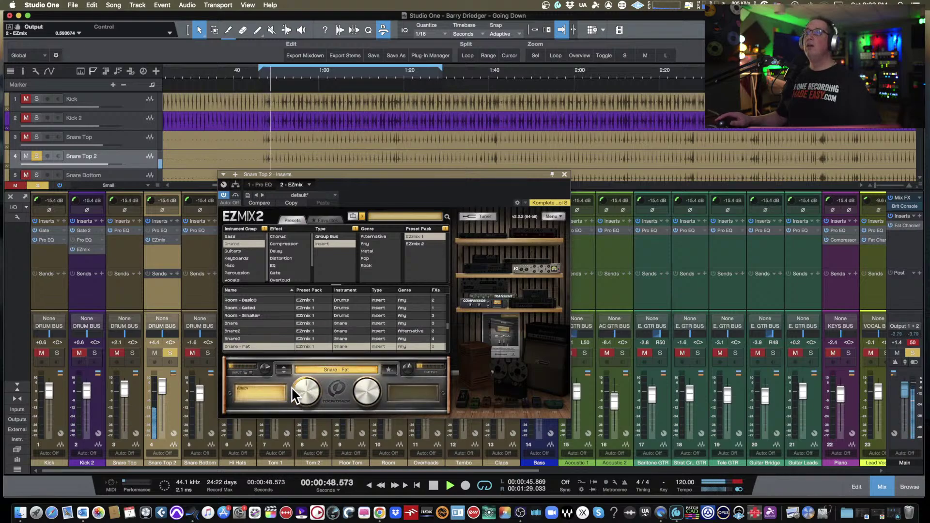
left_click_drag(301, 391, 303, 377)
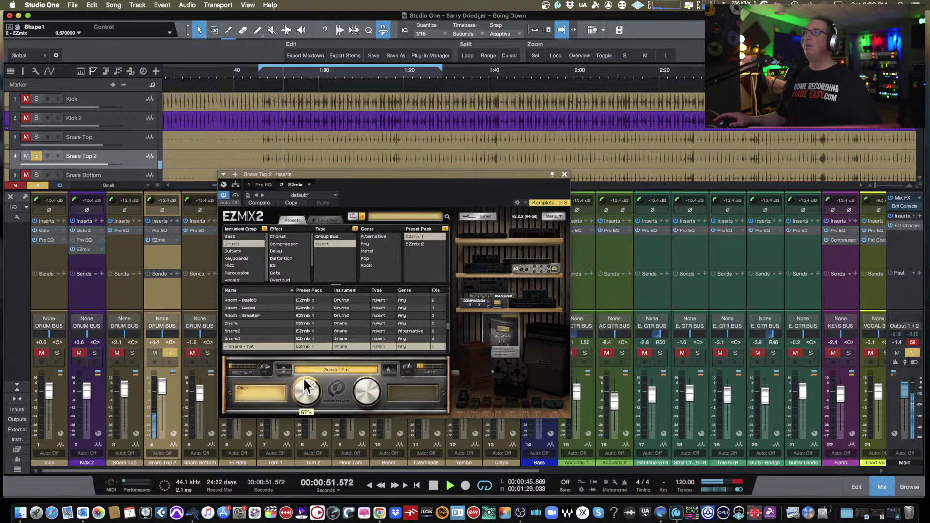
left_click(564, 174)
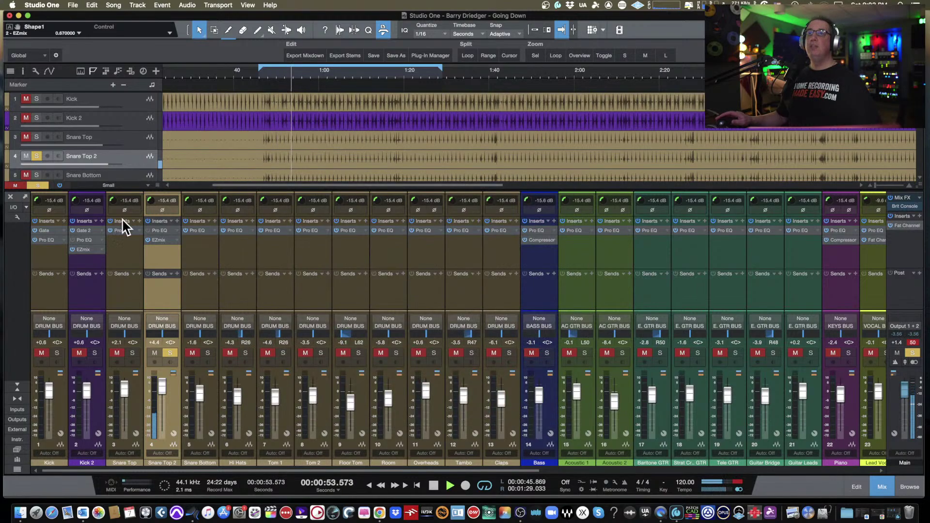
- Solo the original Snare Top and examine its Pro EQ settings, closing the EQ window when done
left_click(132, 354)
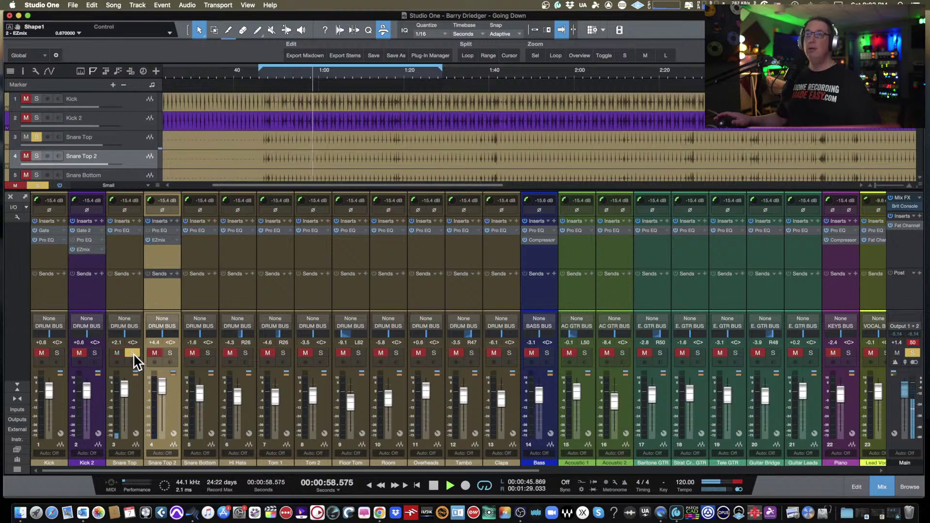
left_click(121, 231)
left_click_drag(349, 142, 383, 148)
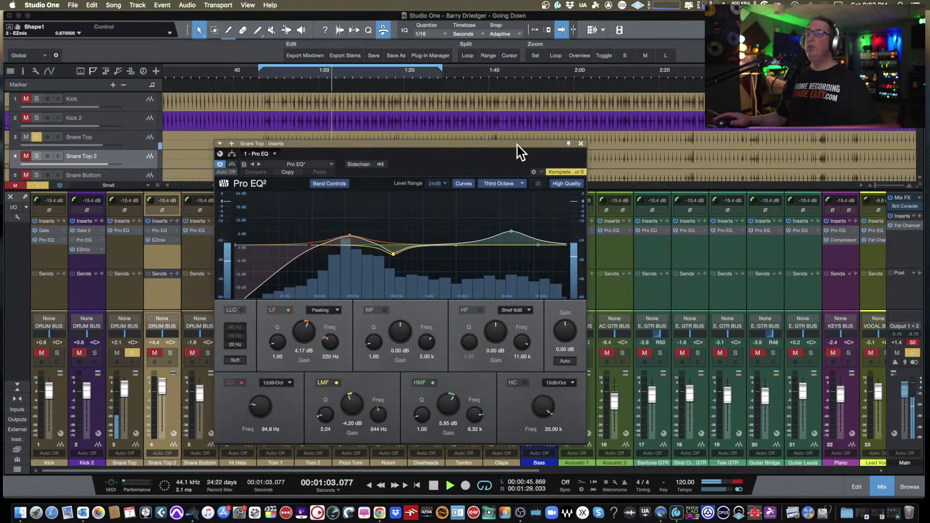
left_click(582, 143)
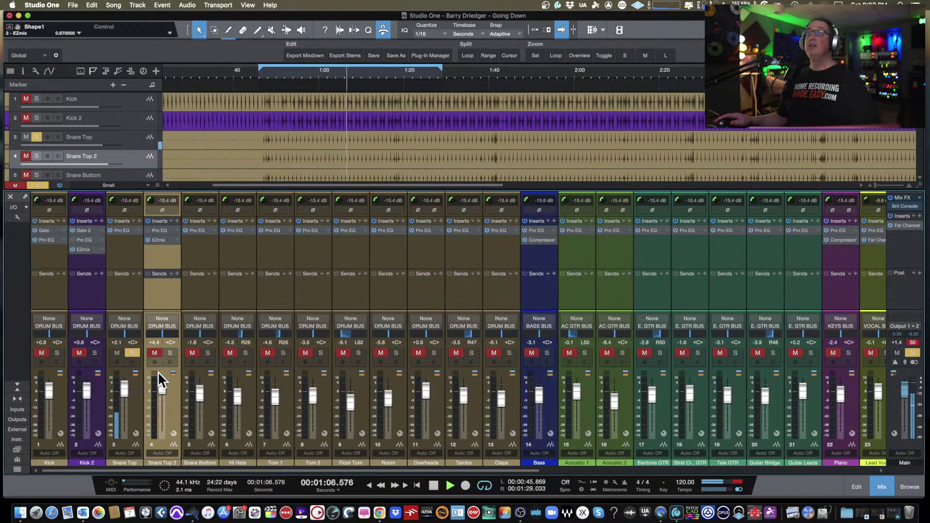
- Alternate the solo between Snare Top 2 and Snare Top to compare the Snare - Fat preset with the manual EQ, ending on Snare Top 2
left_click(170, 353)
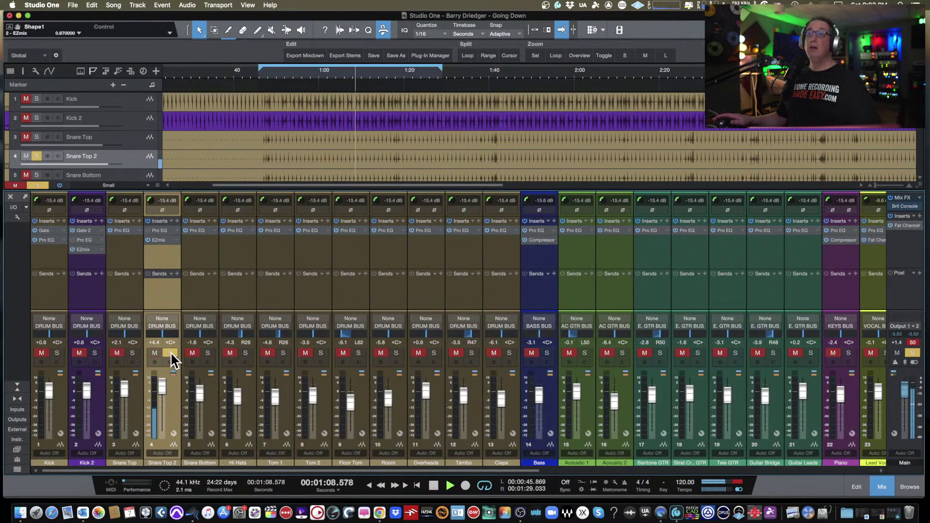
left_click(132, 353)
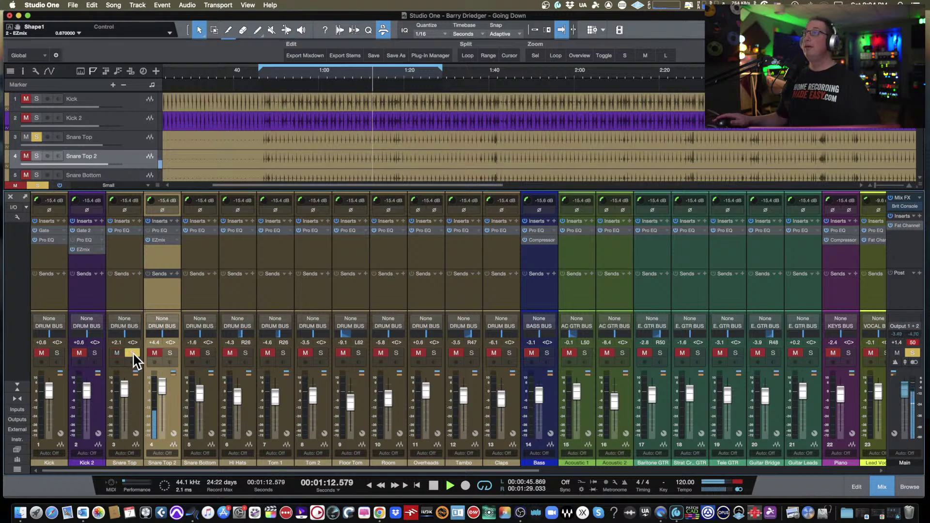
left_click(170, 353)
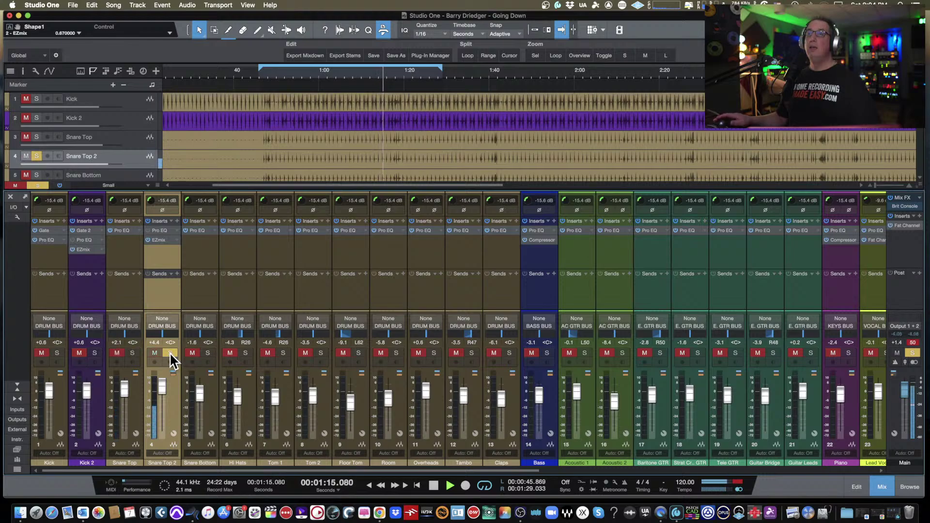
left_click(133, 353)
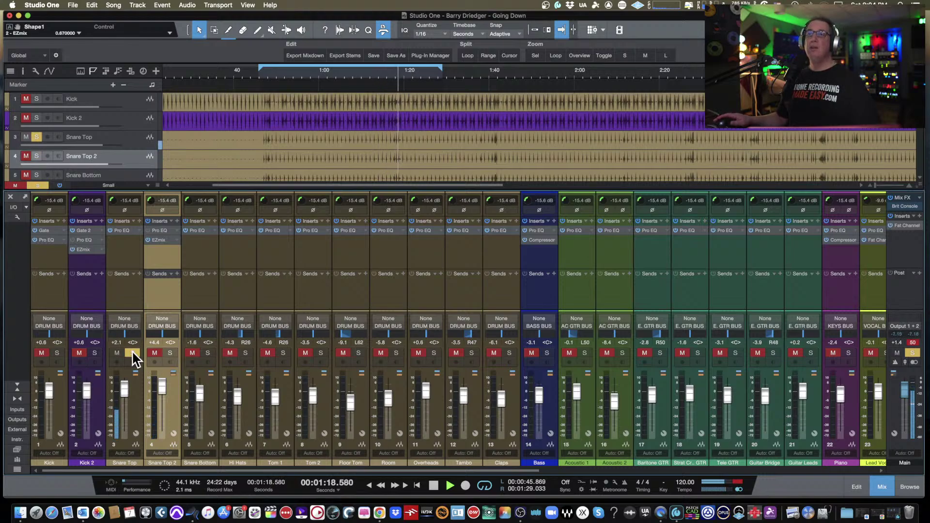
left_click(168, 353)
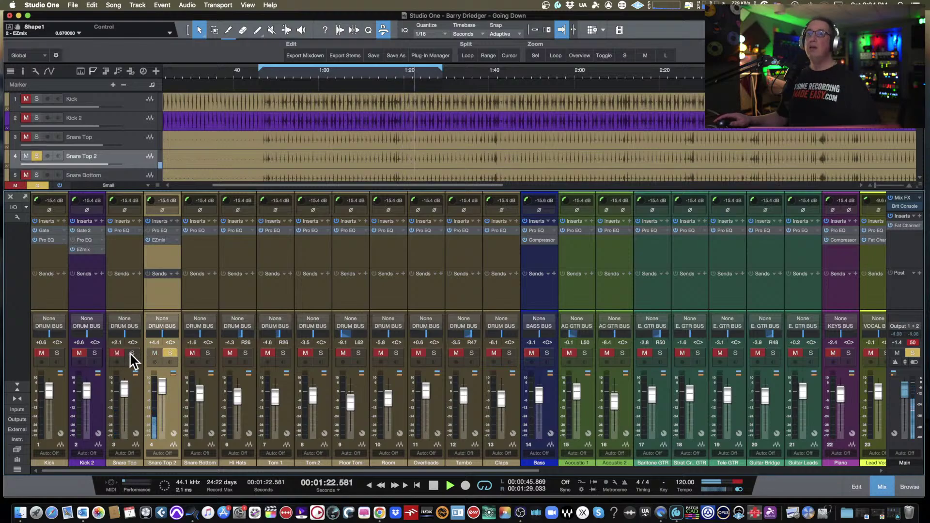
left_click(132, 353)
left_click(169, 353)
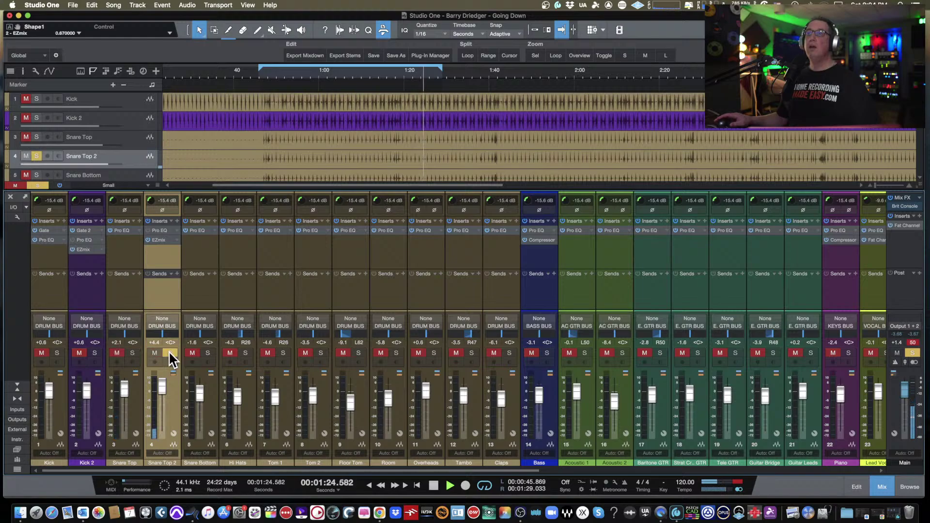
- Load the Snare - Fat2 preset in Snare Top 2's EZmix, adjust its Snap and set Compression to about 48%
left_click(164, 239)
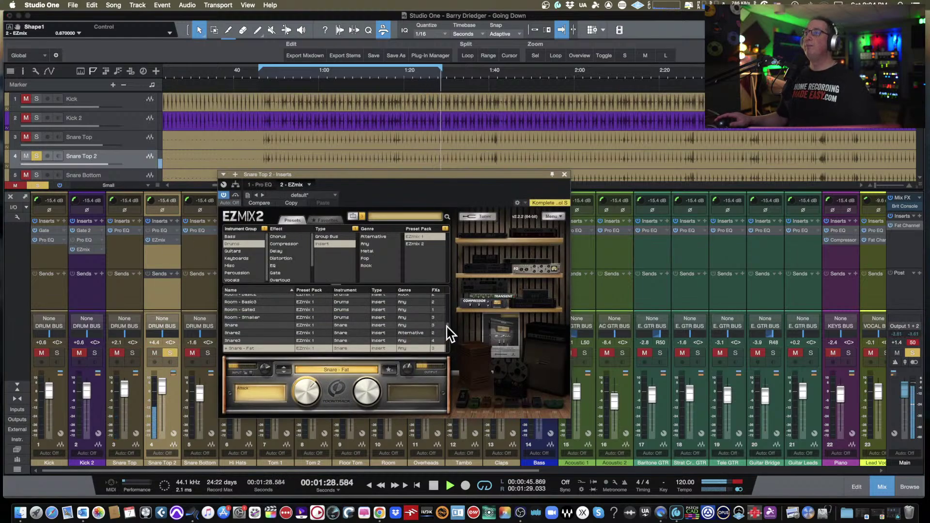
scroll(450, 333, "down", 2)
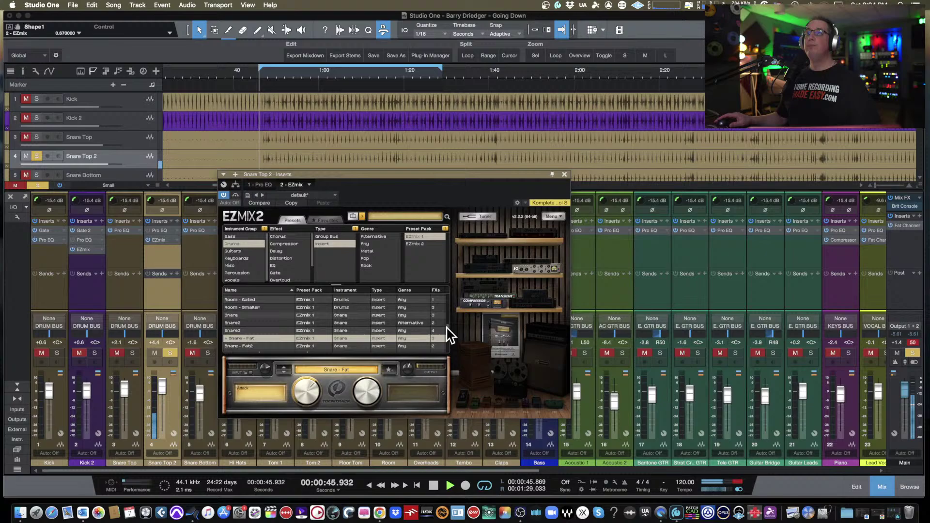
left_click(232, 342)
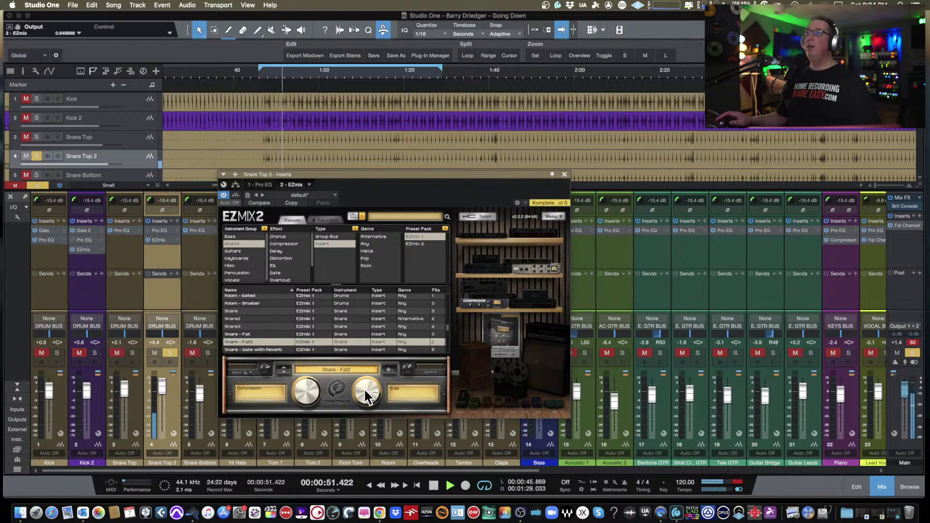
left_click_drag(367, 385, 366, 374)
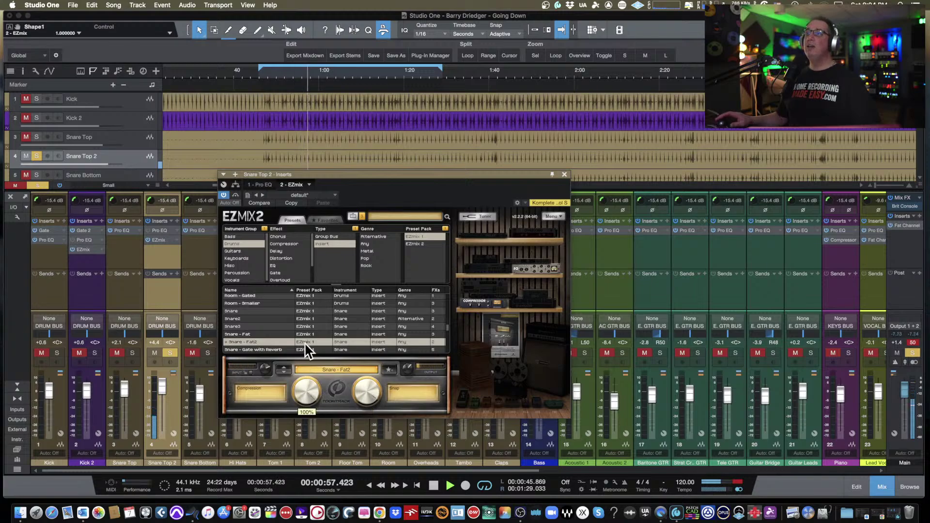
mouse_move(304, 393)
left_mouse_down()
mouse_move(301, 431)
mouse_move(303, 399)
left_mouse_up()
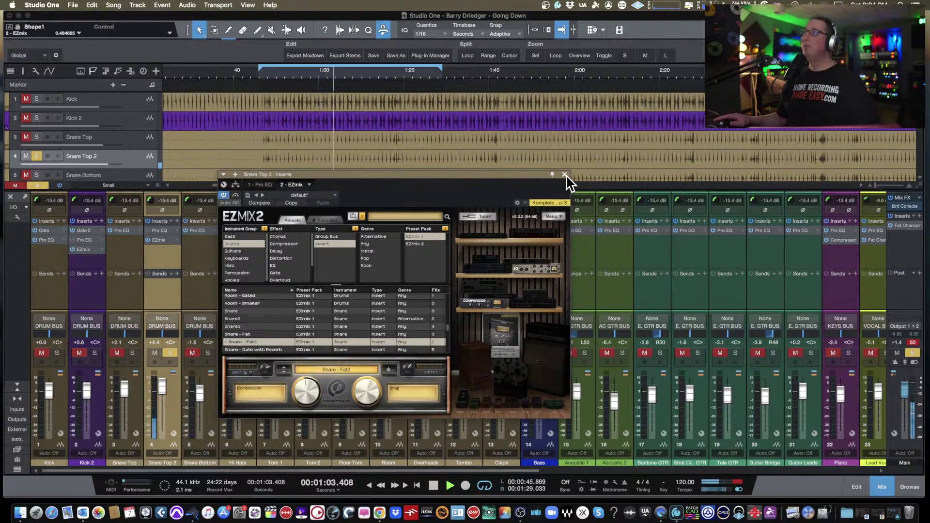
- Switch the solo to Snare Top and back to Snare Top 2 to compare the manual EQ with the Snare - Fat2 preset
left_click(132, 353)
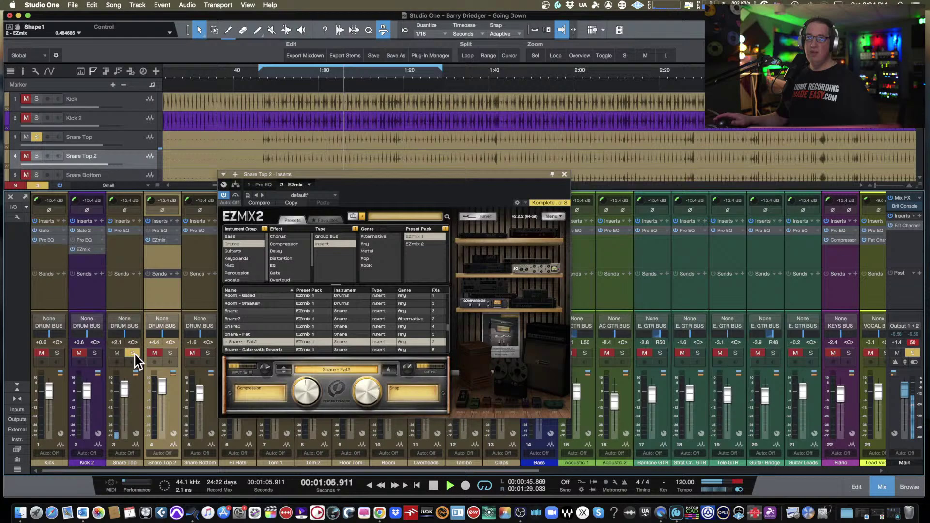
left_click(169, 353)
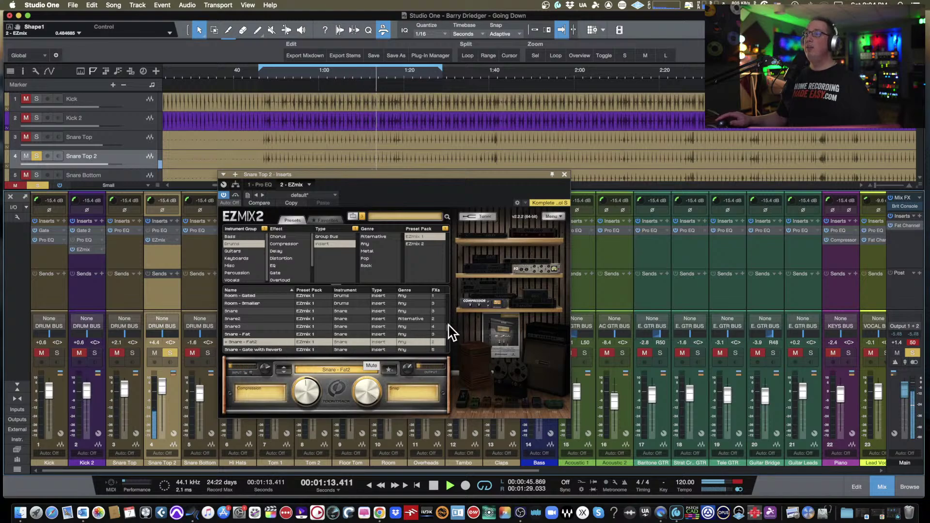
- Browse the remaining EZmix 1 drum insert presets on Snare Top 2 and close the plug-in window
scroll(451, 333, "down", 4)
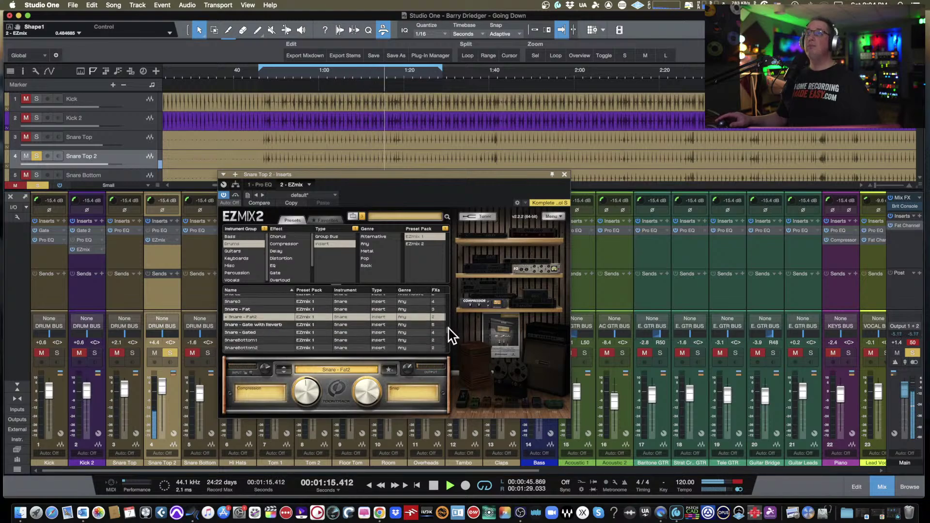
scroll(452, 335, "down", 3)
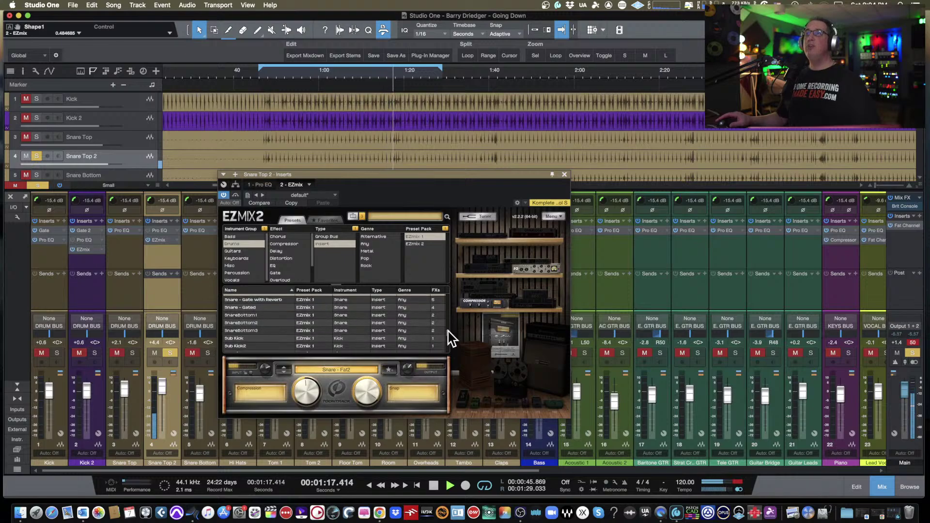
scroll(451, 339, "down", 6)
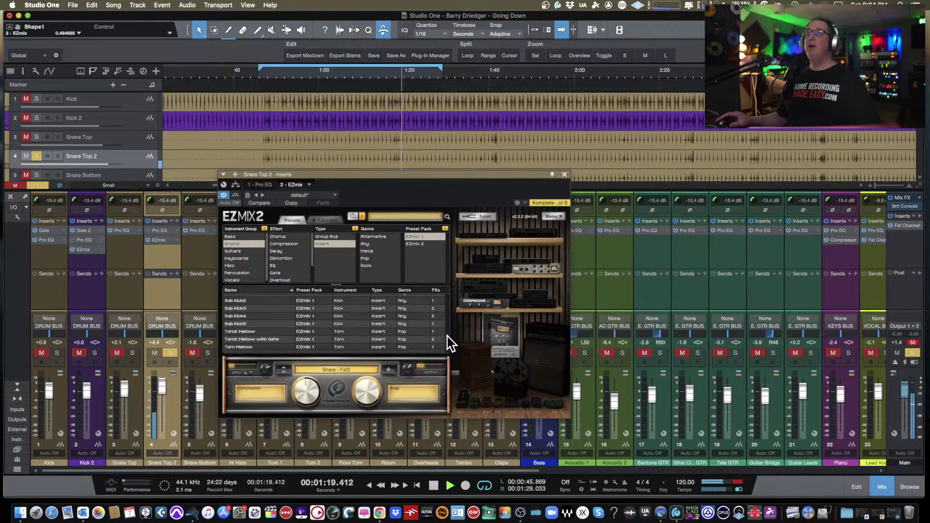
scroll(452, 342, "down", 6)
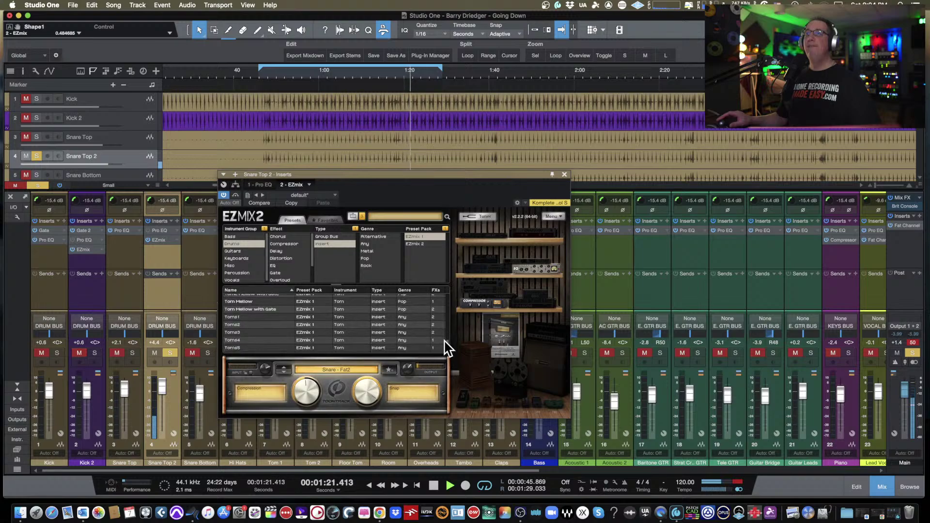
scroll(448, 347, "down", 7)
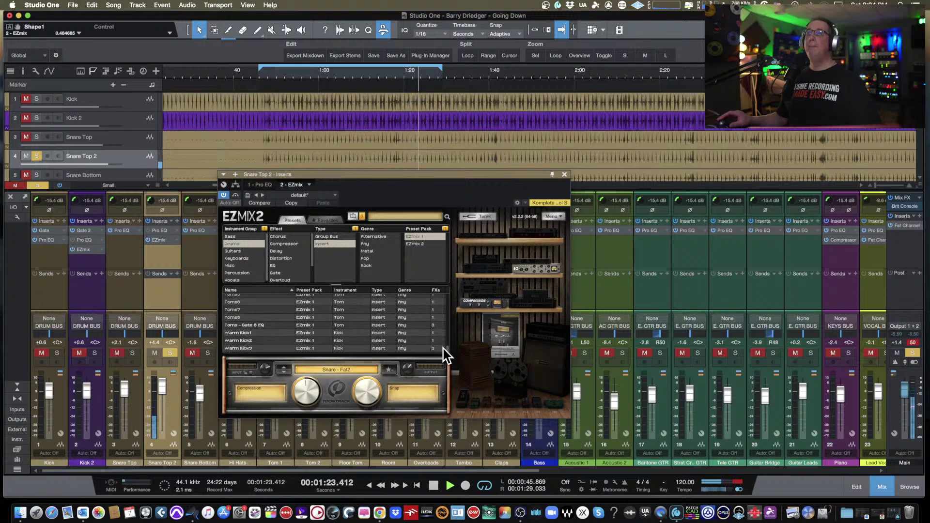
left_click_drag(444, 357, 451, 309)
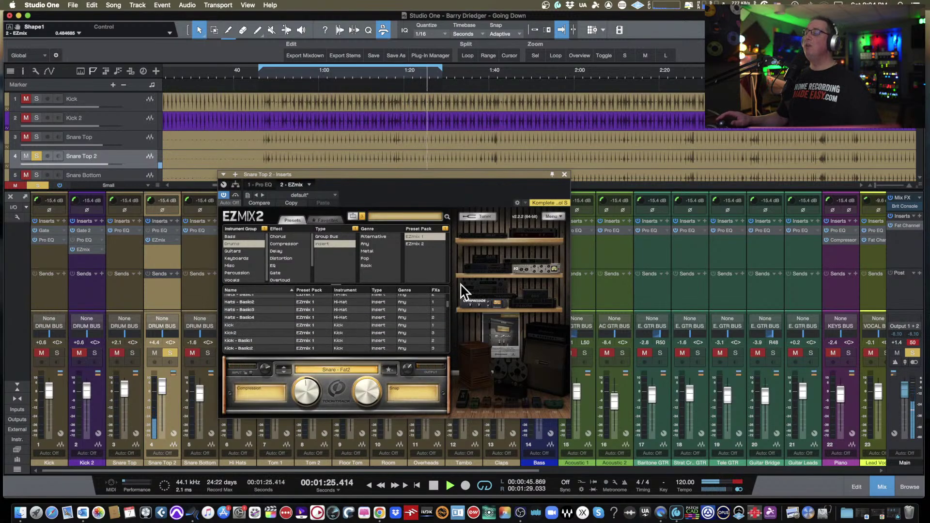
left_click(565, 175)
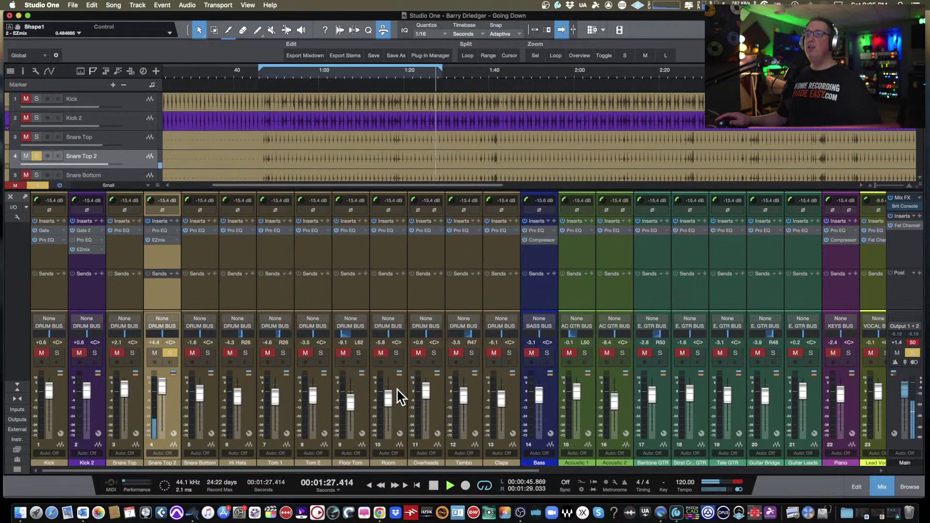
- Duplicate the Overheads track completely, including its inserts
left_click(426, 303)
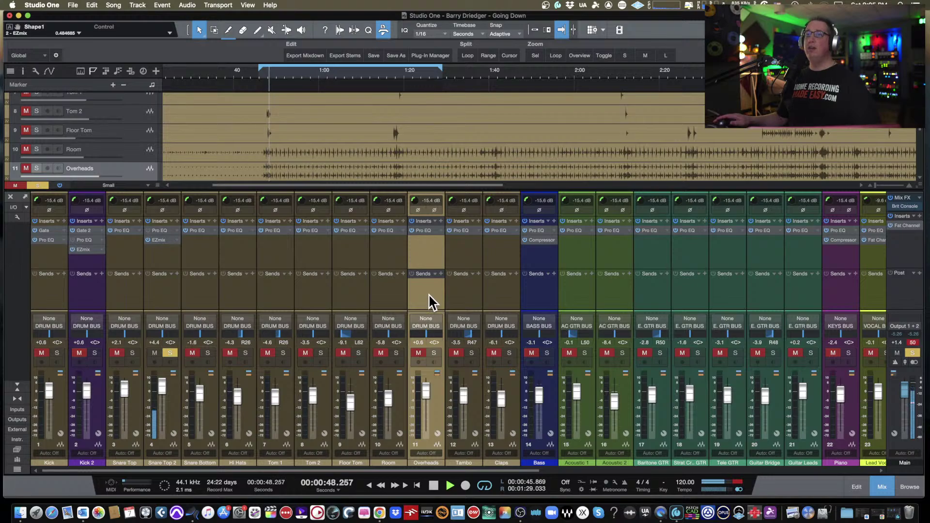
right_click(128, 167)
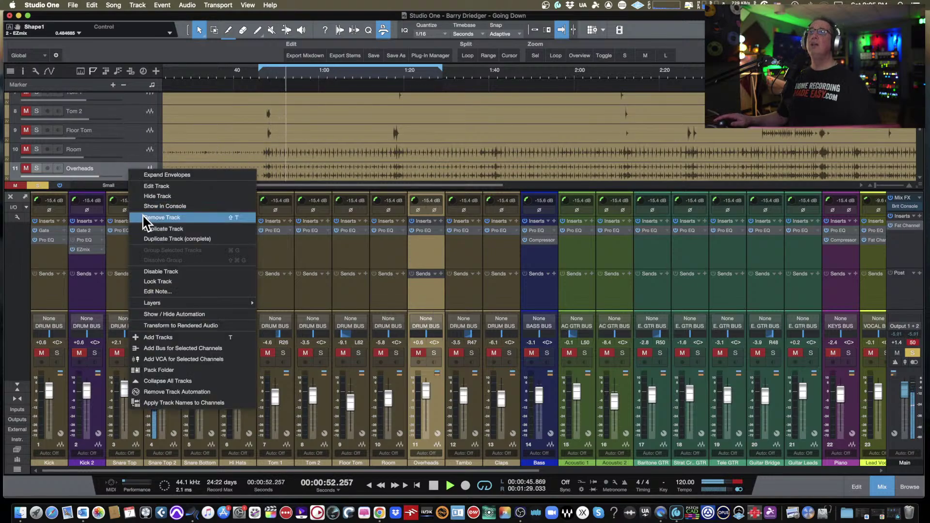
left_click(146, 239)
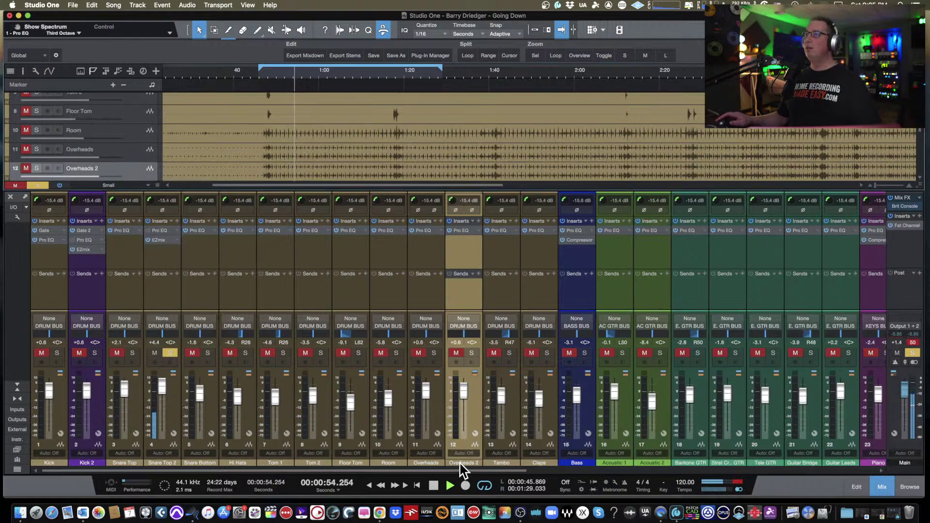
- Color the Overheads 2 and Snare Top 2 channels purple
left_click(459, 463)
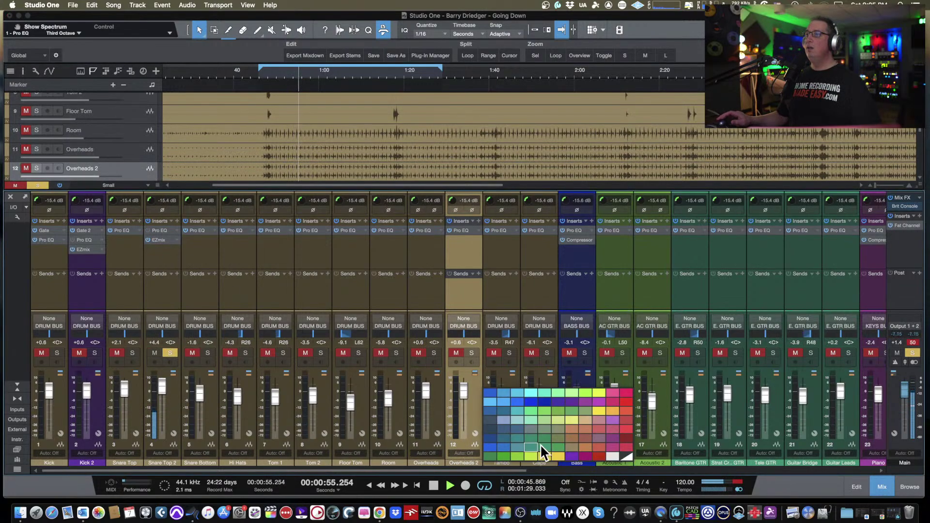
left_click(567, 403)
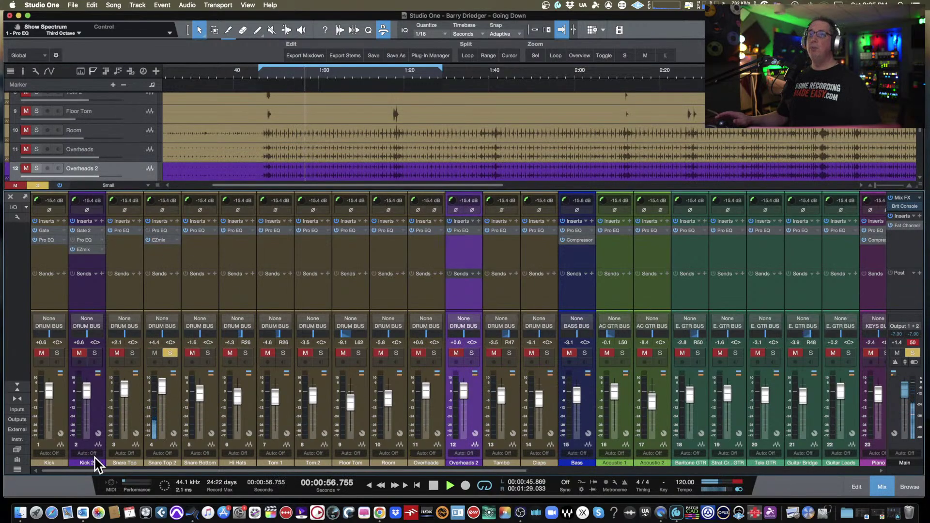
left_click(164, 463)
left_click(268, 402)
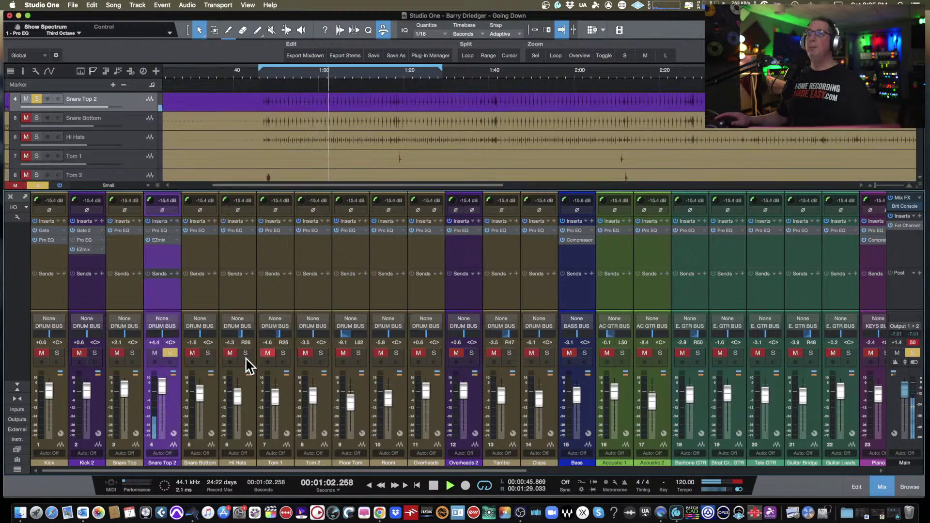
- Mute Snare Top 2 while auditioning Overheads solo, then bypass the Pro EQ on Overheads 2 and move the solo there
left_click(434, 353)
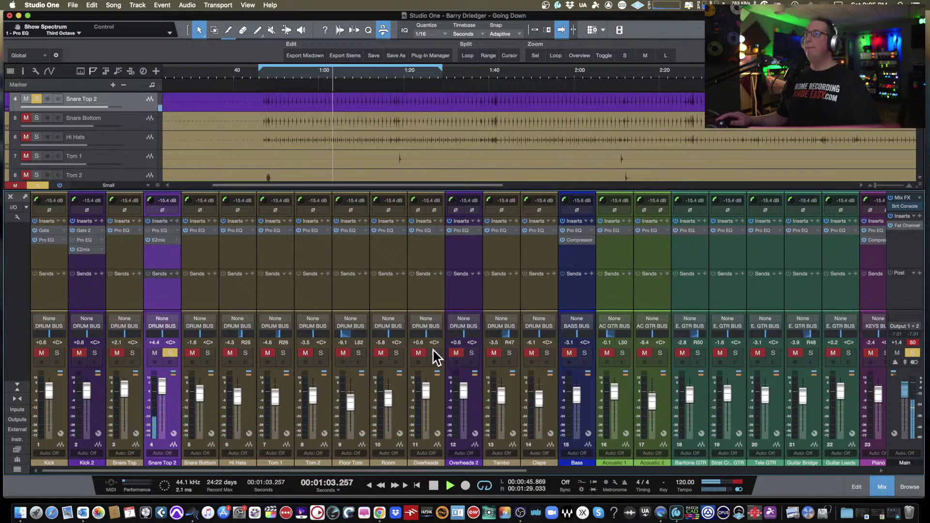
left_click(155, 353)
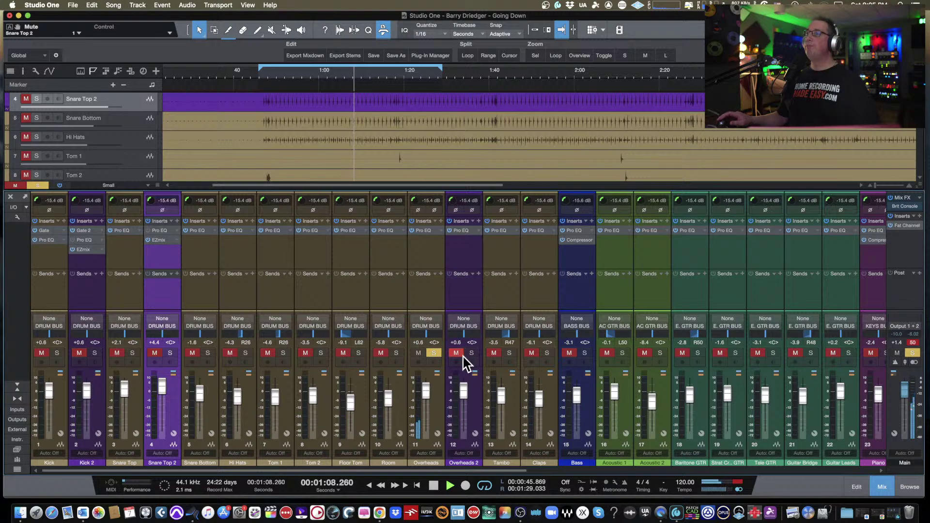
left_click(449, 231)
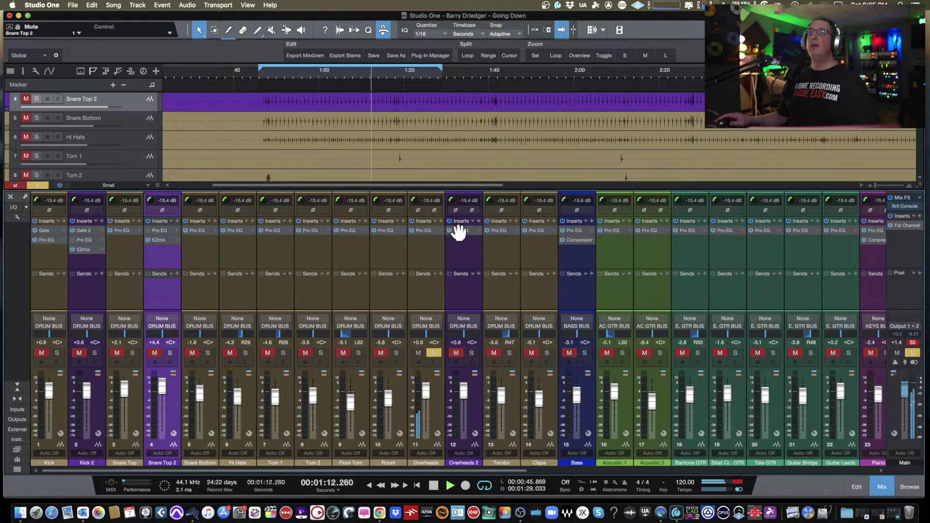
left_click(473, 353)
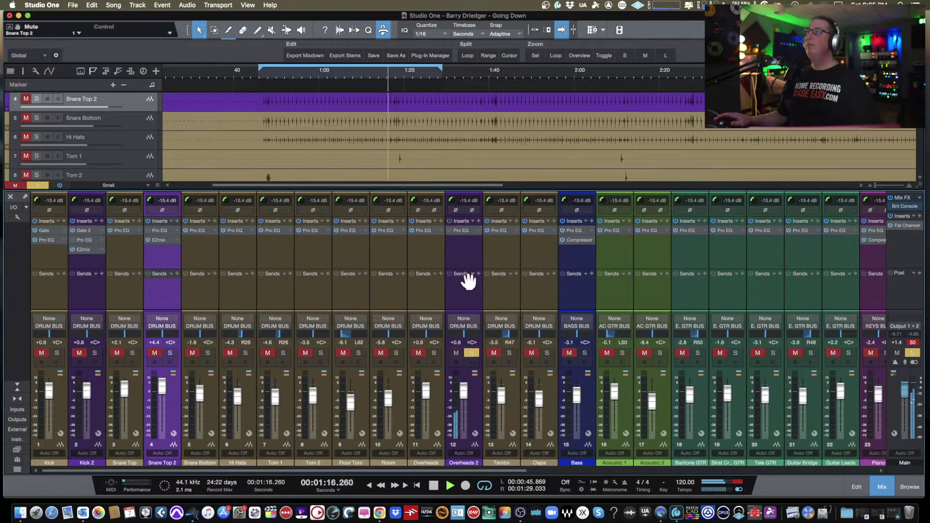
- Insert Toontrack's EZmix on Overheads 2 and move its window clear of the channel
left_click(910, 486)
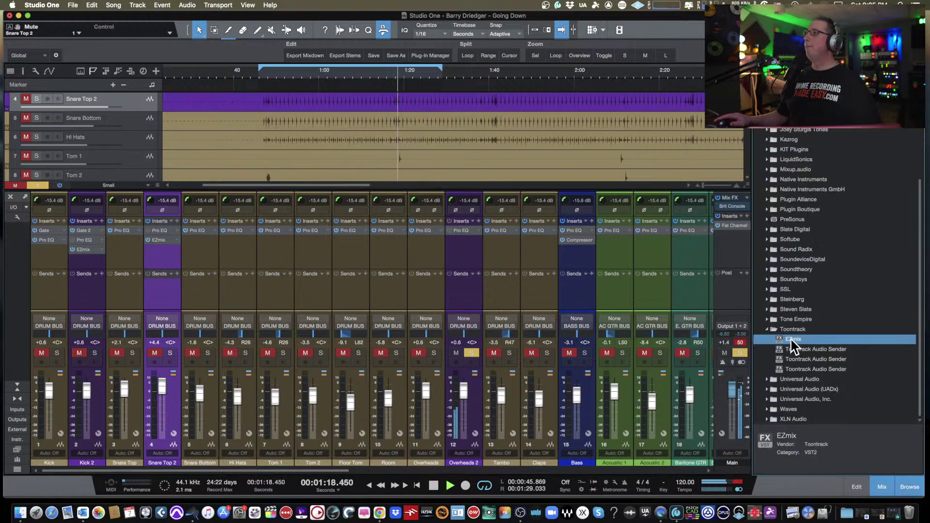
left_click_drag(794, 340, 464, 255)
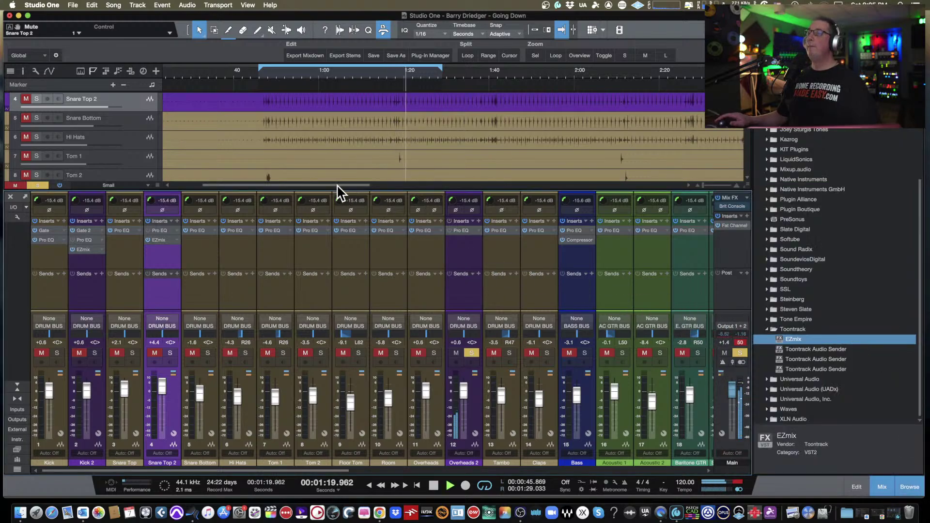
left_click_drag(289, 175, 159, 180)
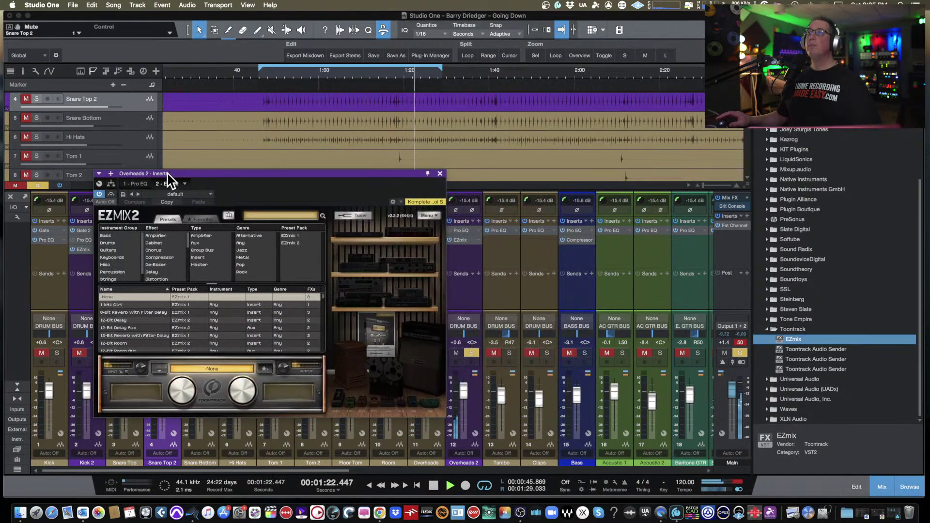
- Filter the EZmix presets to Drums, EZmix 1 and Insert, and load the Overhead preset on Overheads 2
left_click(116, 243)
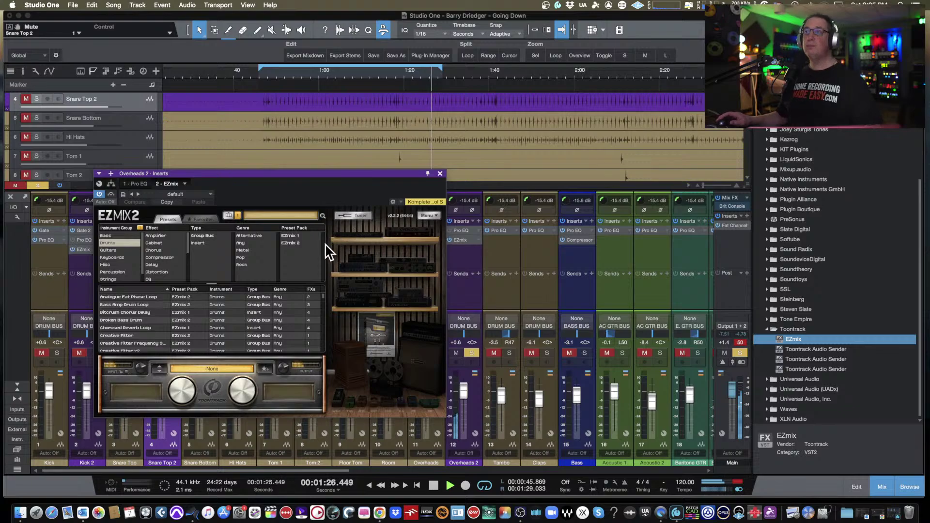
left_click(295, 235)
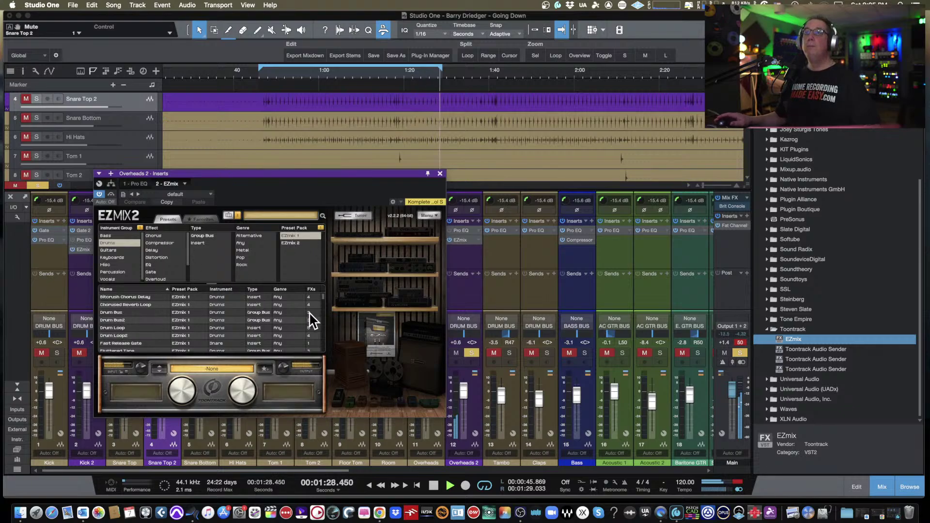
left_click(200, 243)
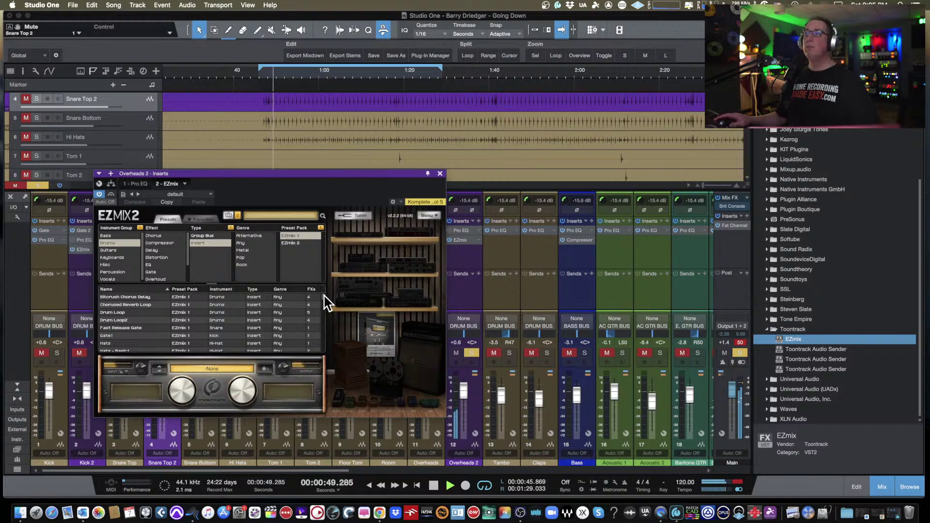
scroll(326, 304, "down", 6)
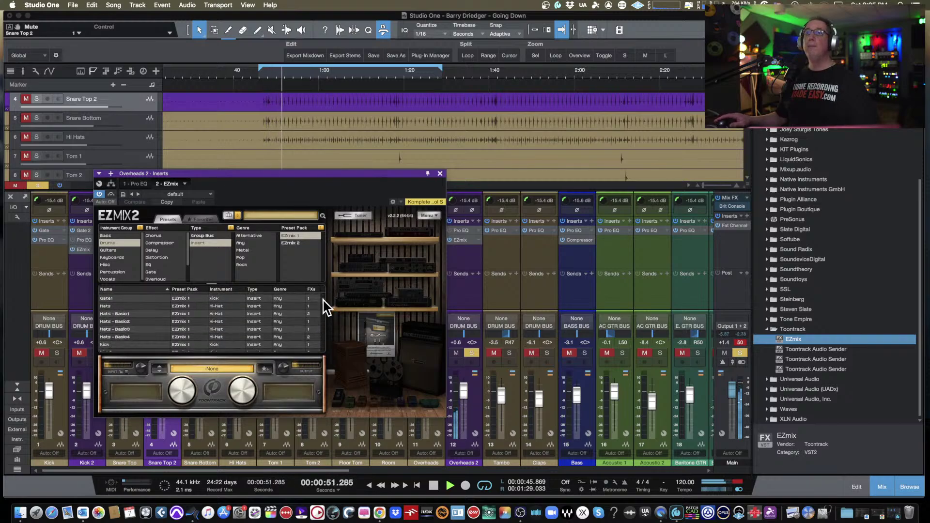
scroll(326, 309, "down", 8)
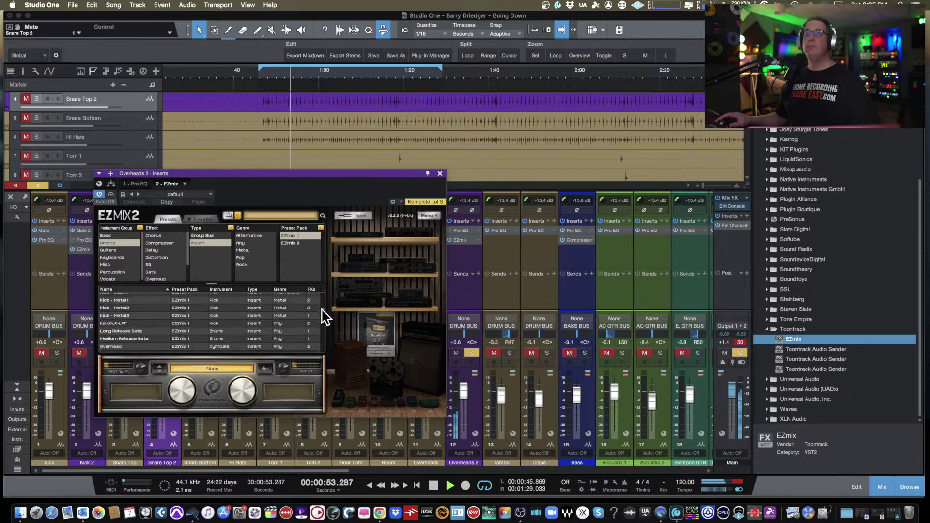
scroll(325, 316, "down", 1)
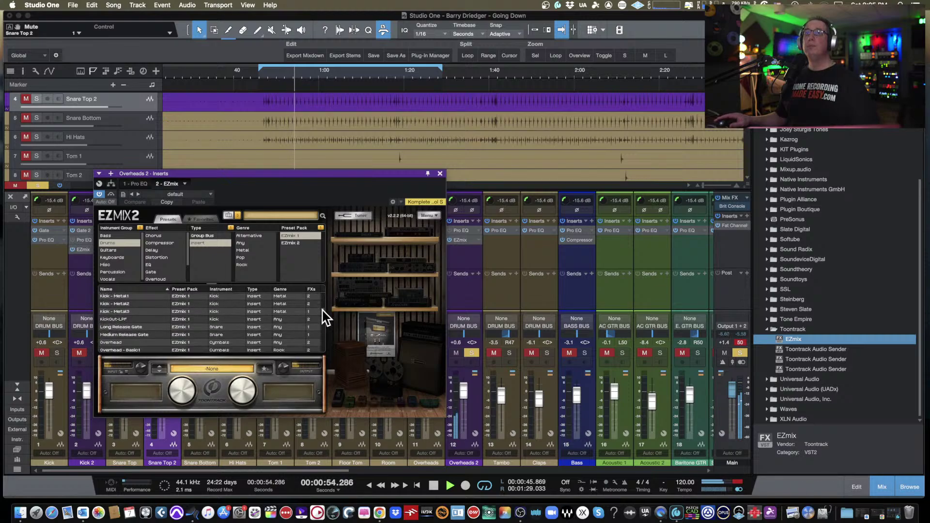
left_click(108, 343)
- Move the EZmix window off the overhead channels and alternate the solo between Overheads and Overheads 2, ending on Overheads 2
left_click_drag(323, 176, 381, 161)
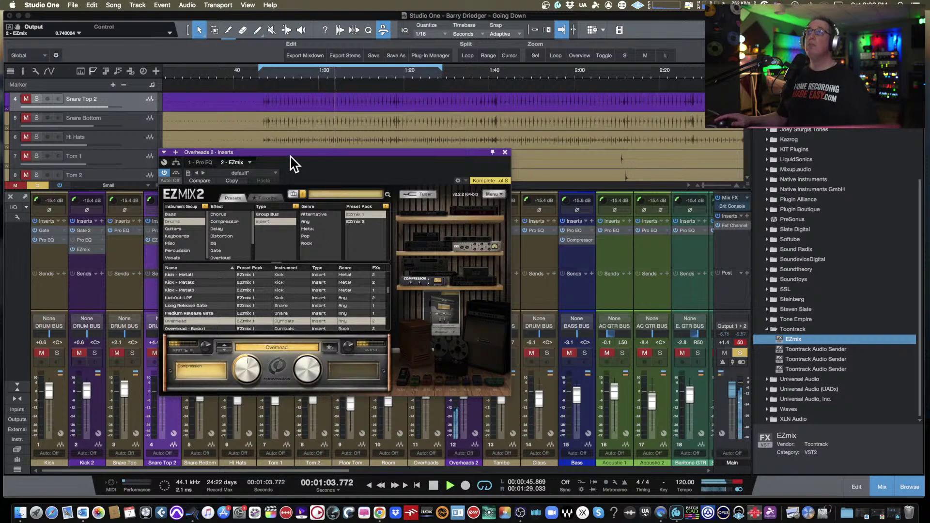
left_click_drag(291, 153, 176, 121)
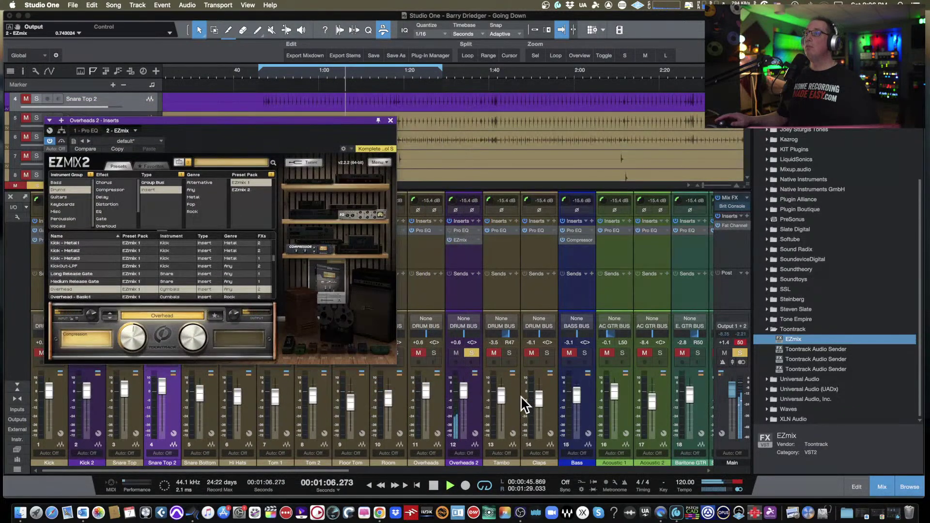
left_click(435, 353)
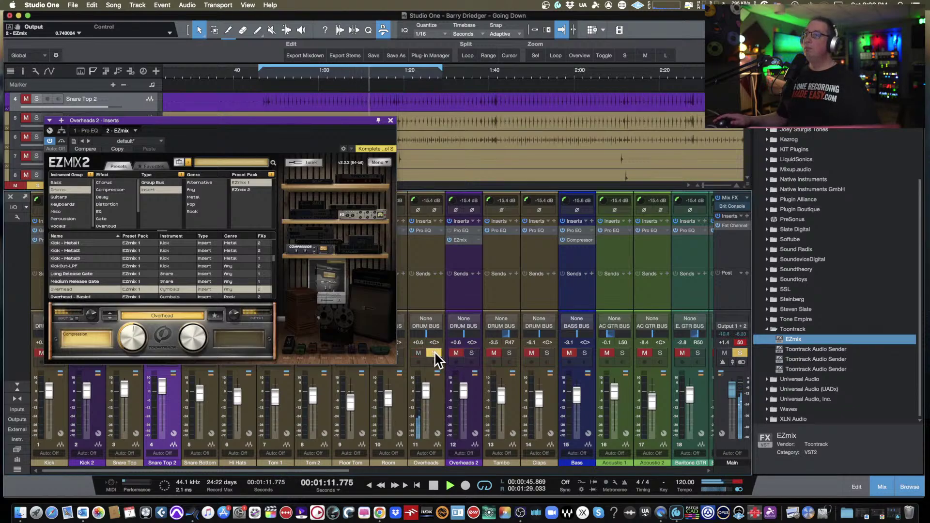
left_click(472, 353)
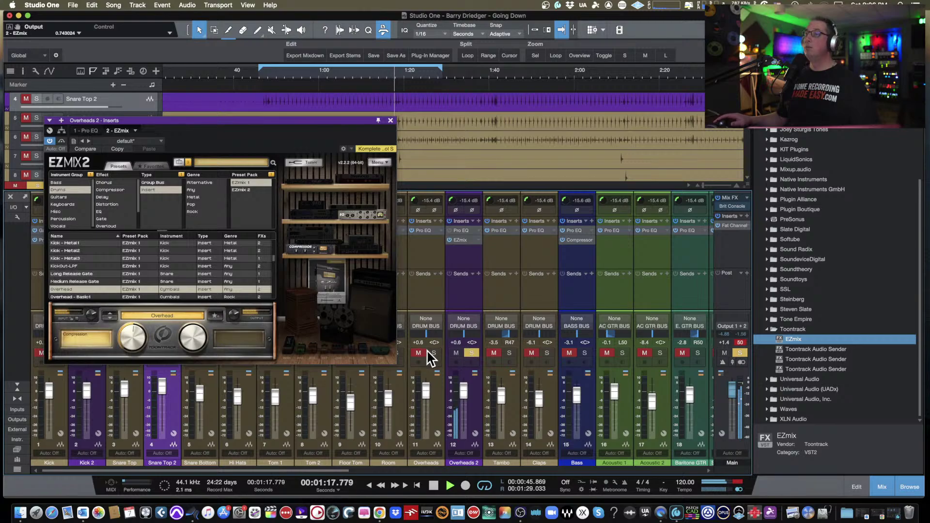
- Set the Overhead preset's Compression to 0, then pause and resume playback
left_click_drag(127, 342, 119, 375)
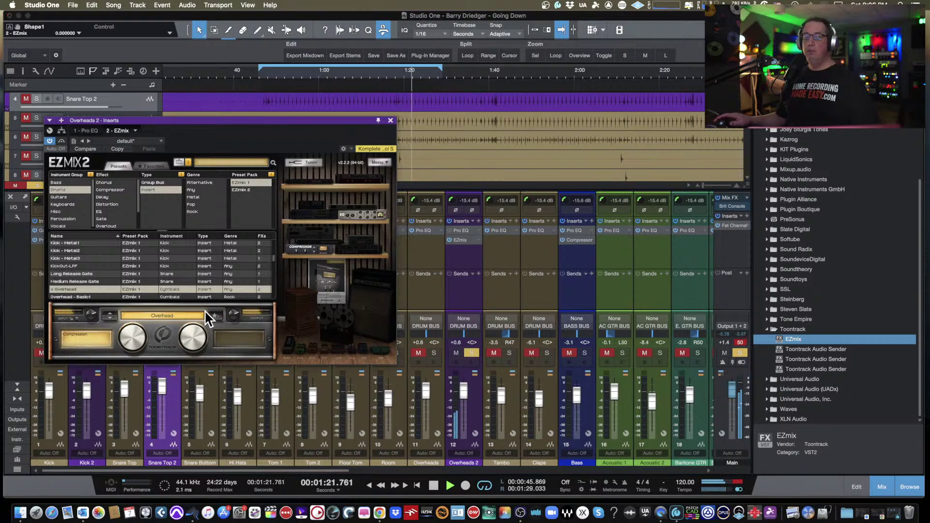
key("space")
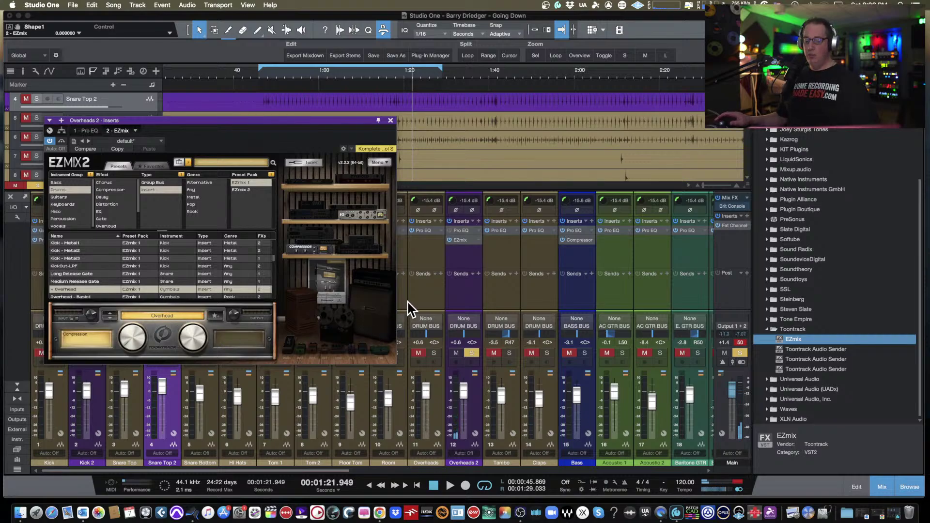
key("space")
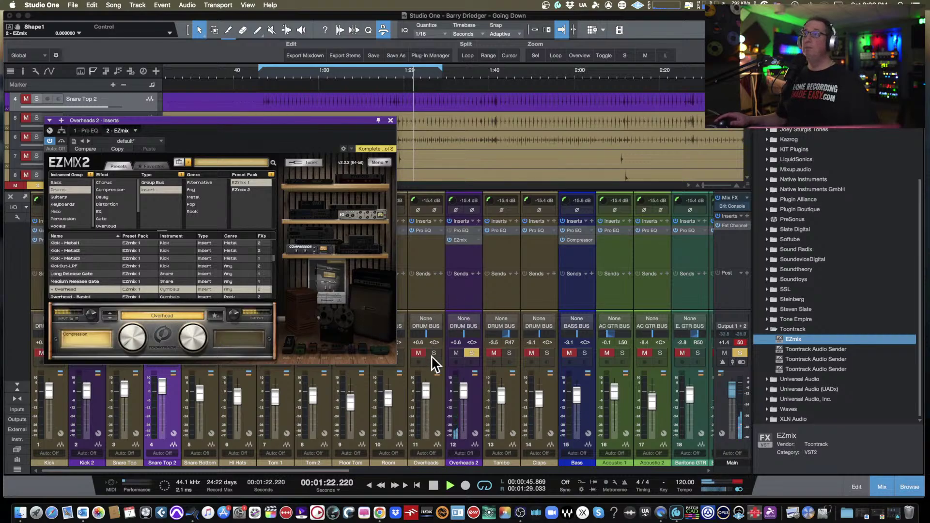
- Compare Overheads and Overheads 2 by alternating their solos during playback, ending on Overheads, and close the EZmix window
left_click(435, 353)
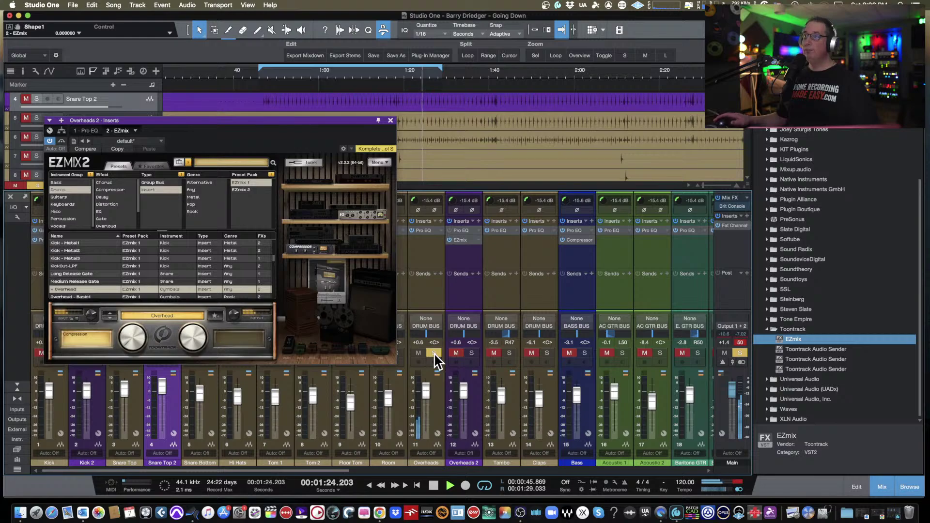
left_click(471, 354)
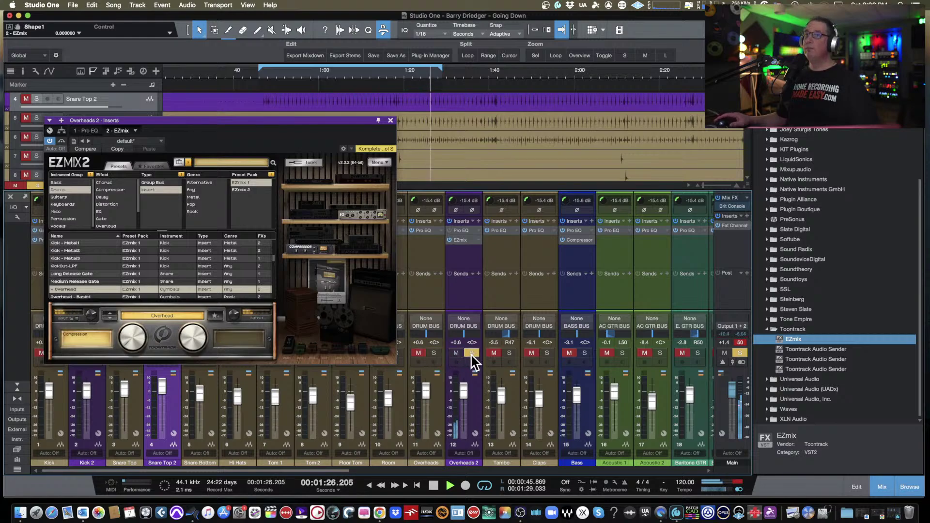
left_click(434, 353)
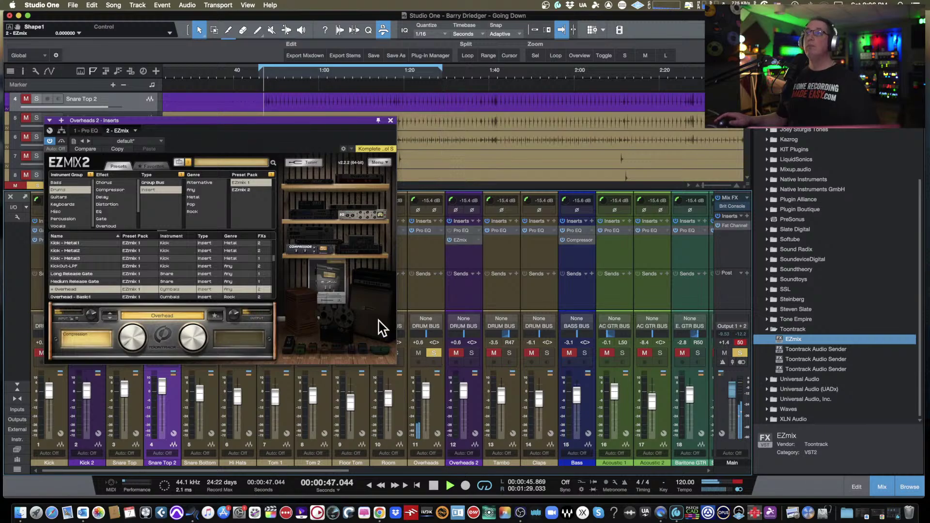
left_click_drag(206, 121, 203, 162)
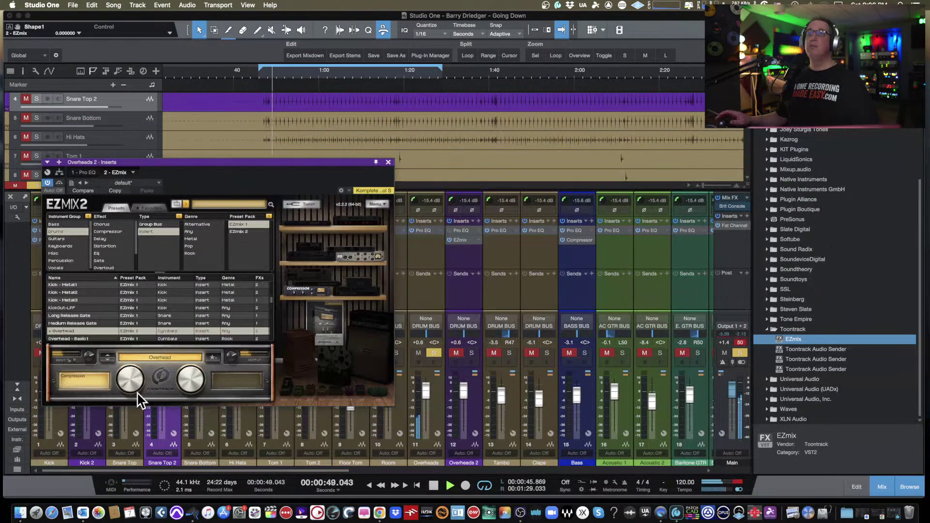
left_click(472, 353)
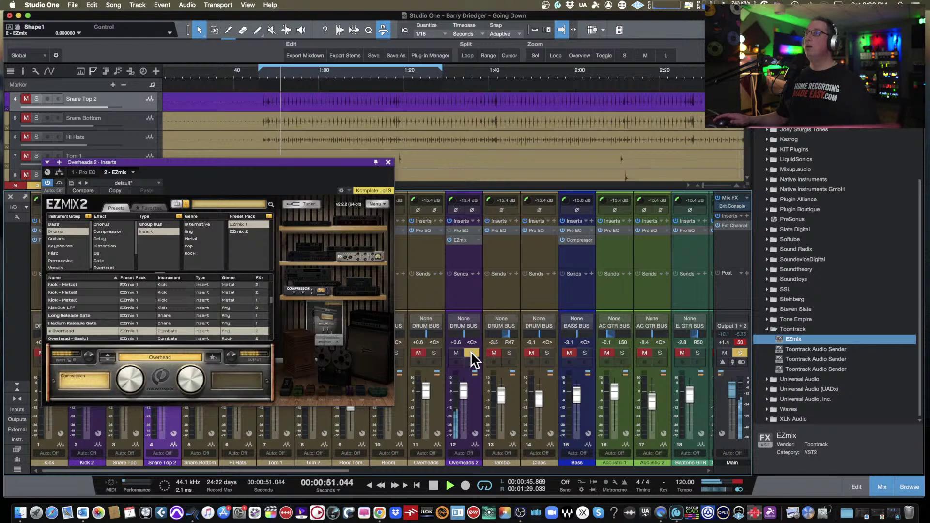
left_click(433, 353)
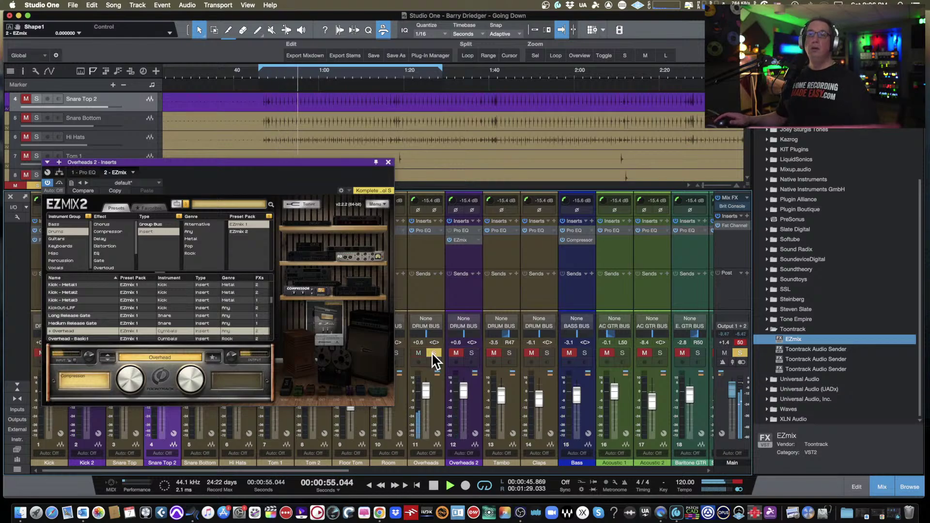
left_click(388, 163)
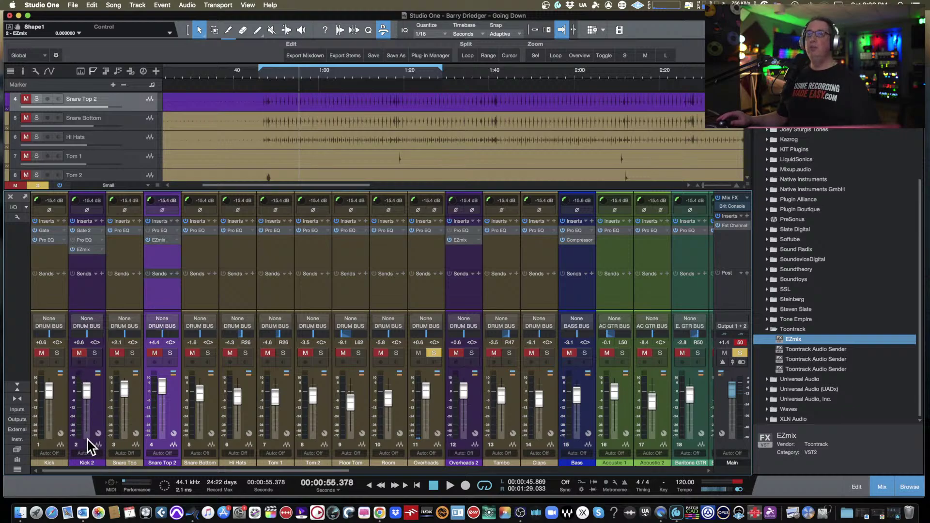
- Reorder the mixer channels so Kick, Snare Top and Overheads come first, followed by Kick 2, Snare Top 2 and Overheads 2
left_click_drag(89, 445, 139, 443)
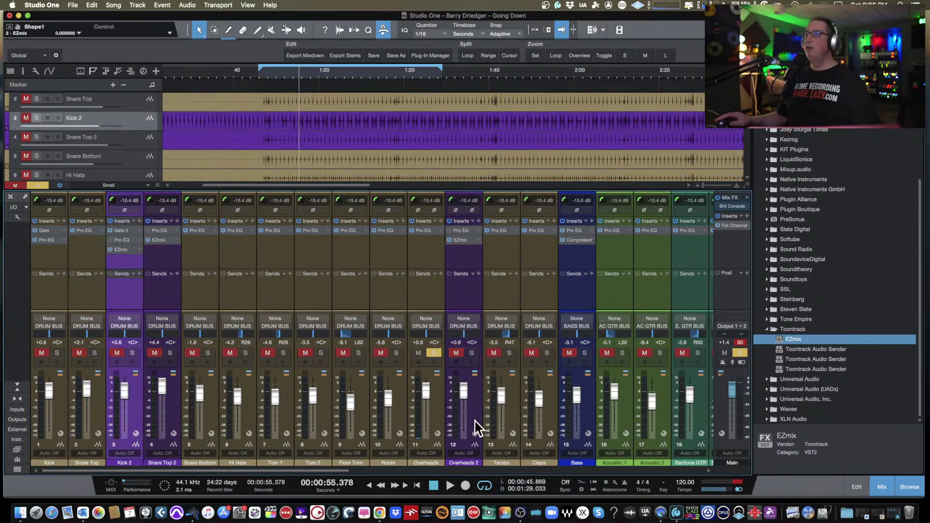
left_click_drag(475, 427, 194, 416)
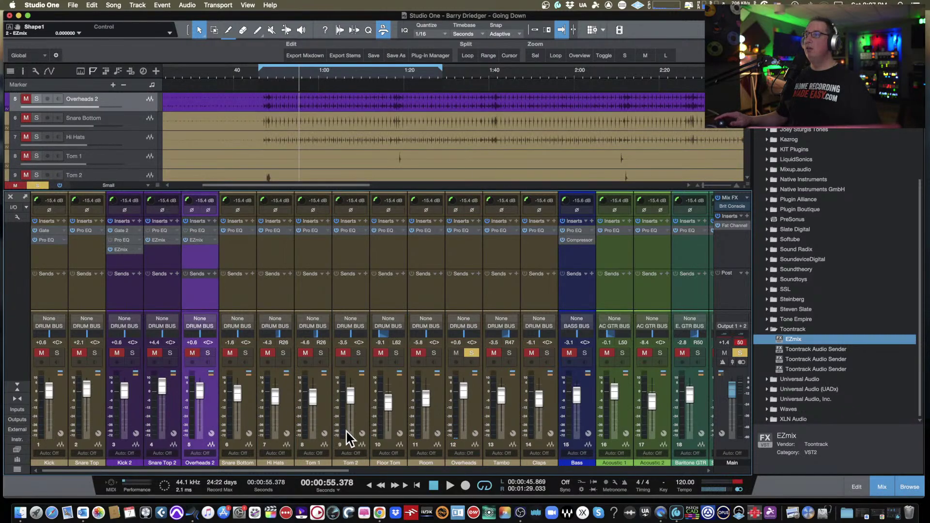
left_click_drag(472, 427, 103, 418)
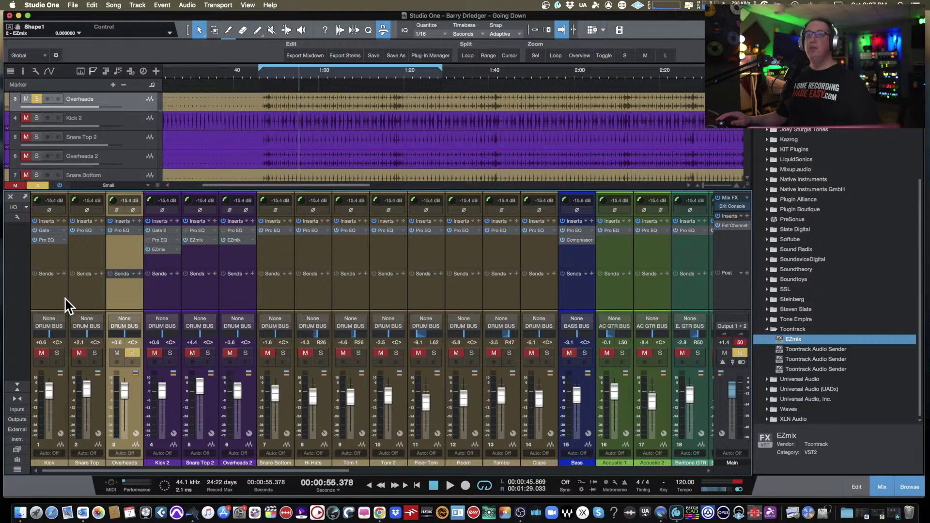
- Select the original Kick, Snare Top and Overheads channels and solo all three together
left_click(45, 297)
left_click(127, 339, "shift")
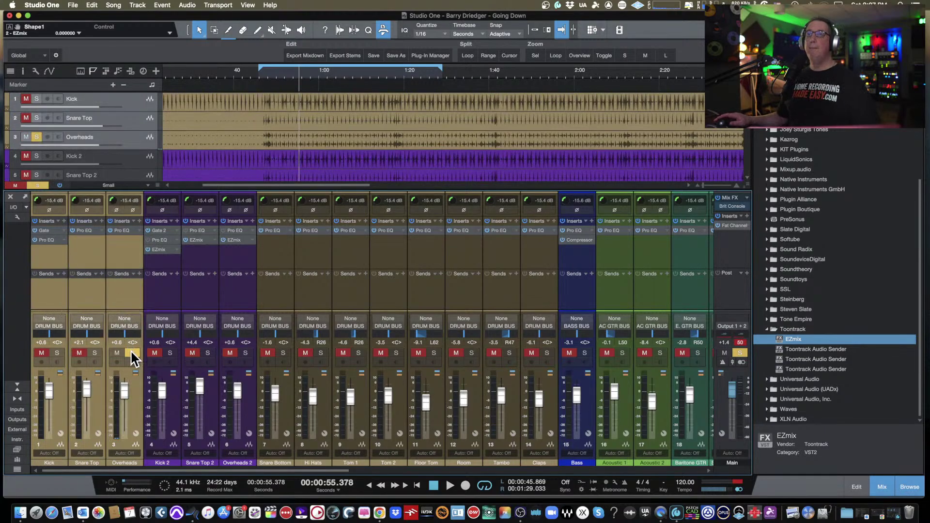
left_click(95, 353)
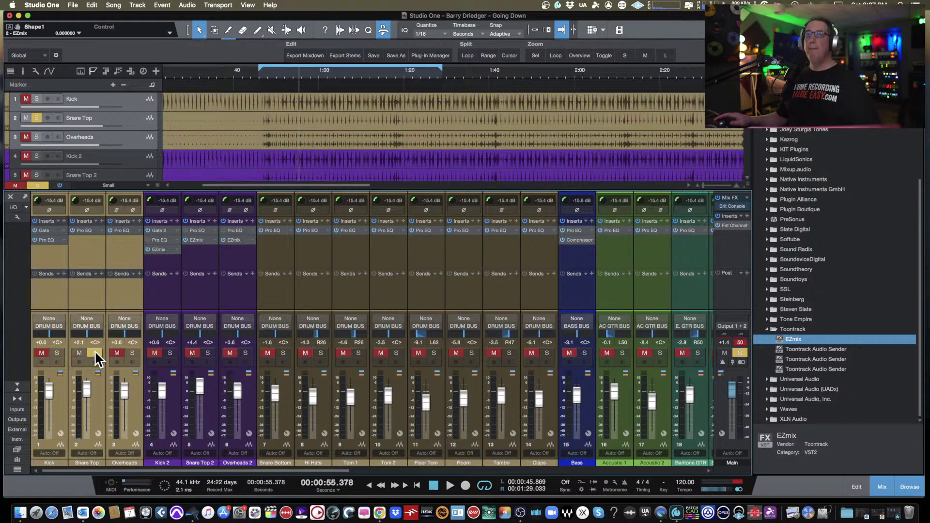
left_click(133, 353)
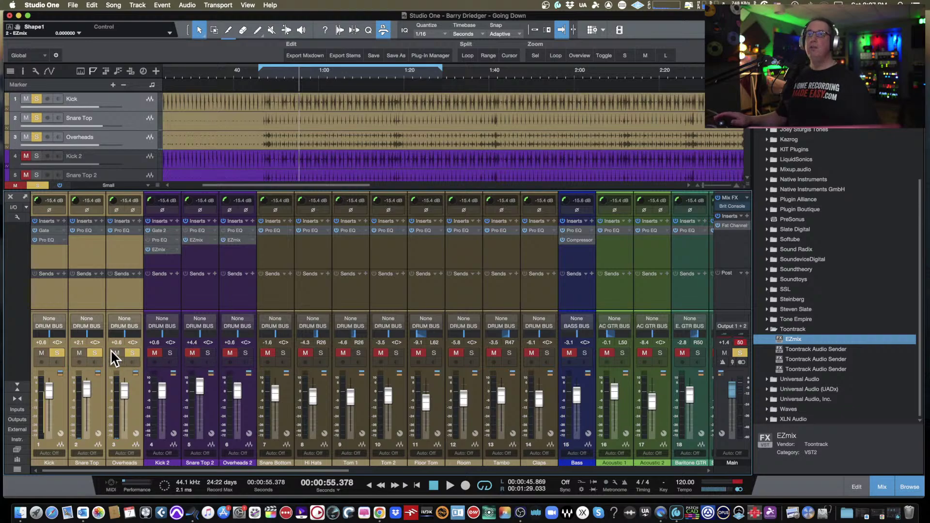
- During playback, lower Kick to -2.4 dB and the three selected duplicate channels together, bringing Kick 2 to -0.9 dB
left_click(167, 304)
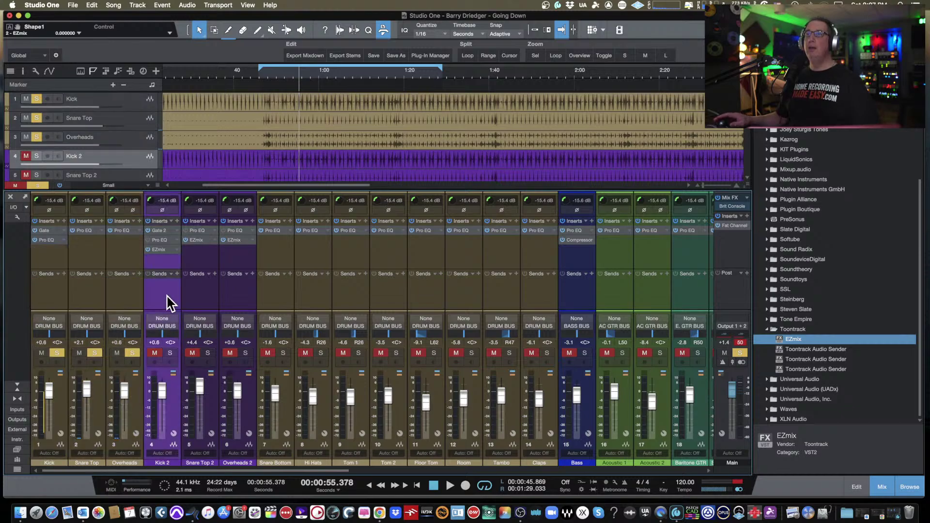
left_click(246, 305, "shift")
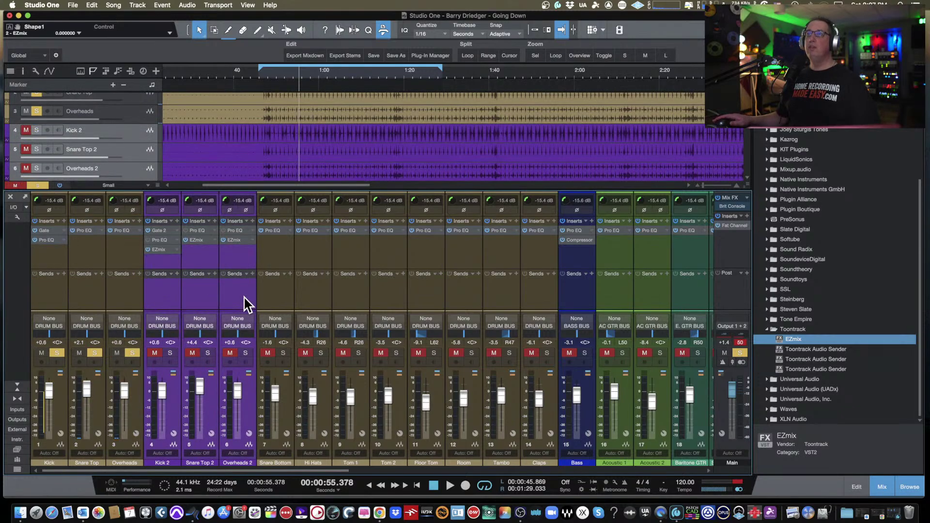
key("space")
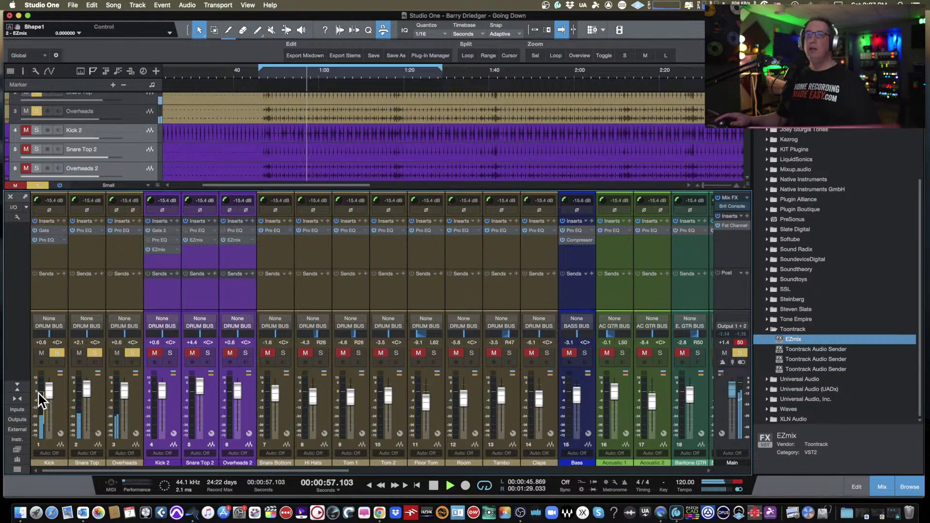
left_click_drag(45, 390, 47, 395)
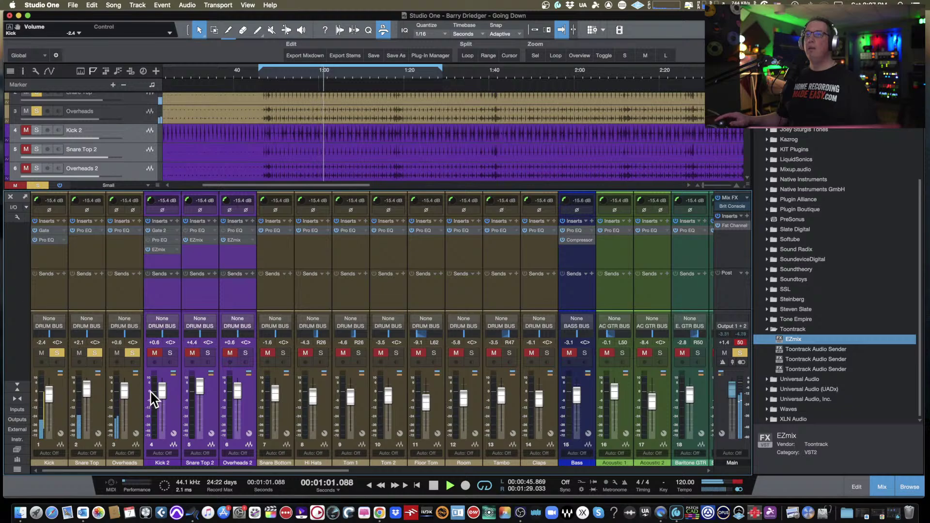
left_click_drag(159, 388, 159, 391)
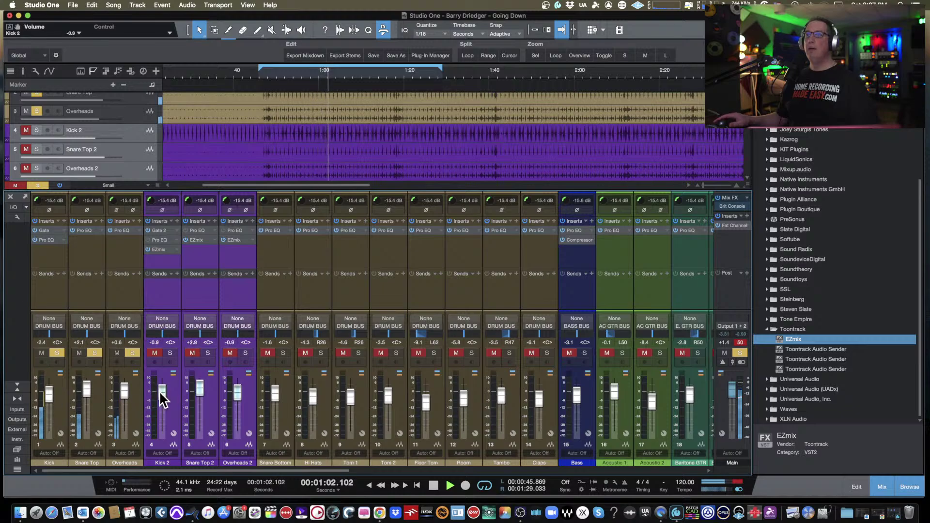
- Switch the solo to the duplicates Kick 2, Snare Top 2 and Overheads 2 so they play together
left_click(170, 353)
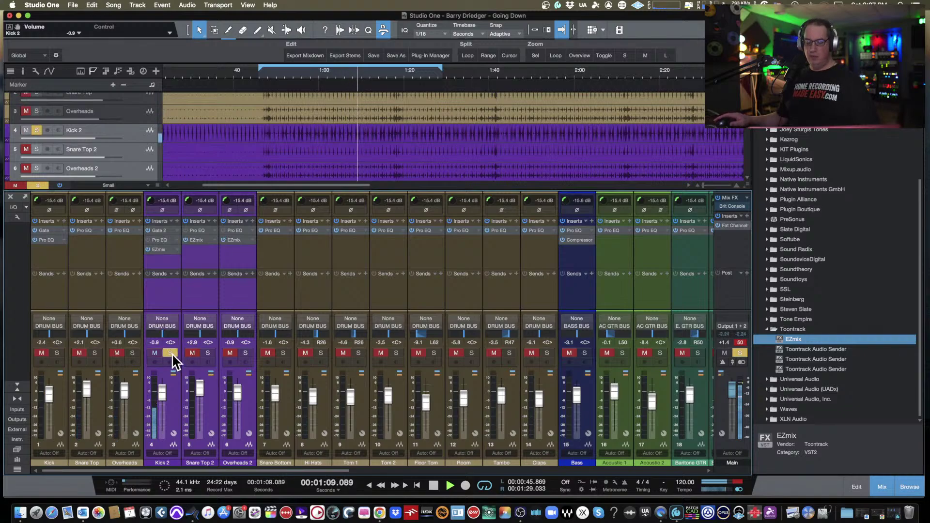
left_click(208, 353)
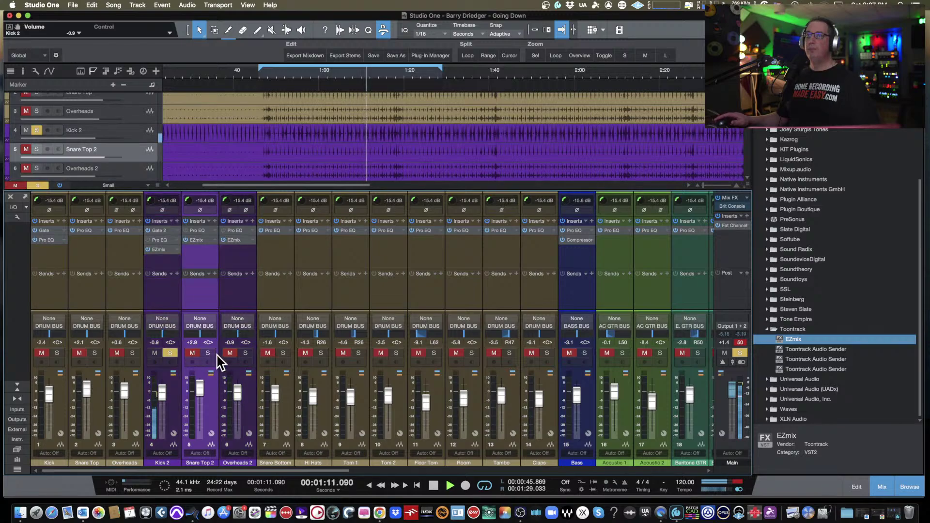
left_click(245, 353)
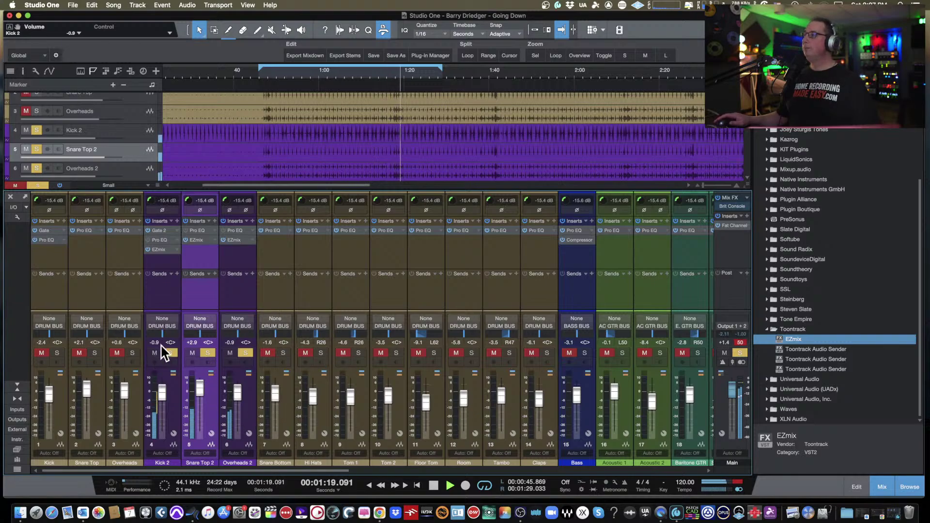
- Solo the original Kick, Snare Top and Overheads together again and mute Kick 2, Snare Top 2 and Overheads 2
left_click(50, 296)
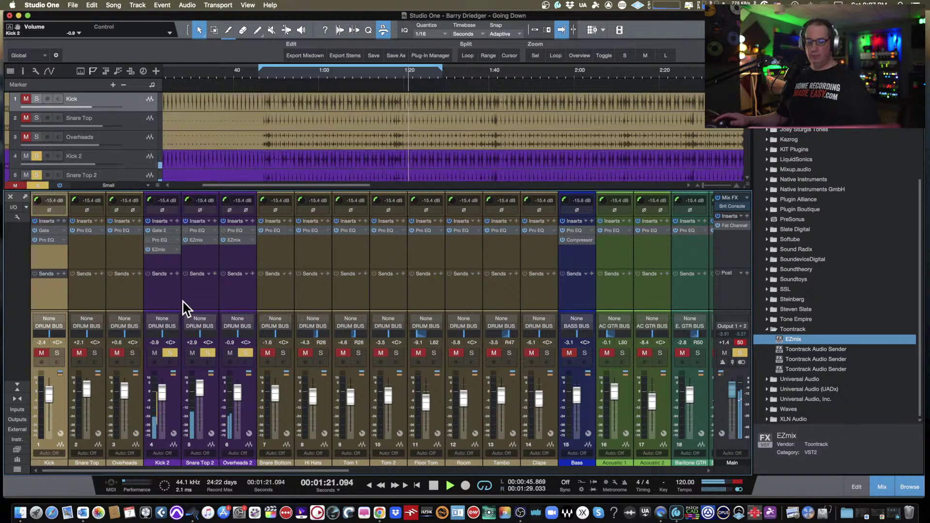
left_click(128, 289, "shift")
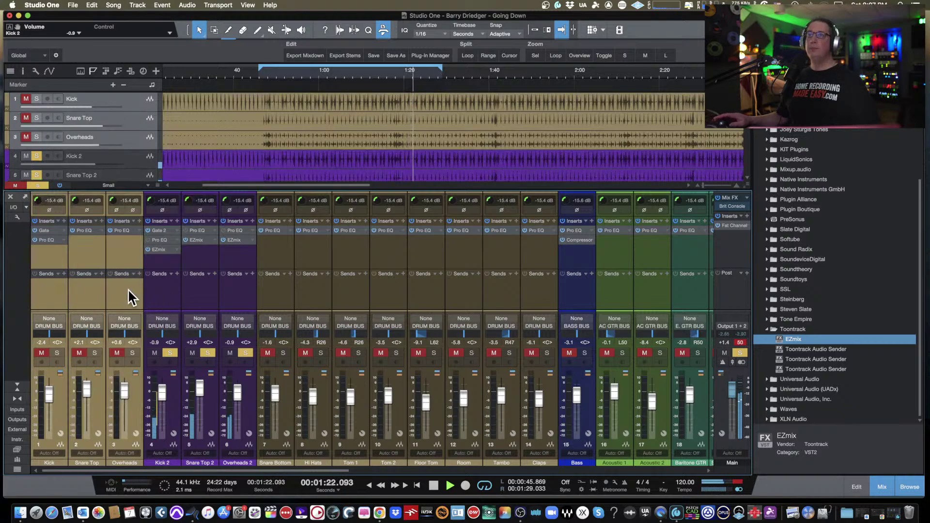
left_click(132, 353)
left_click(155, 353)
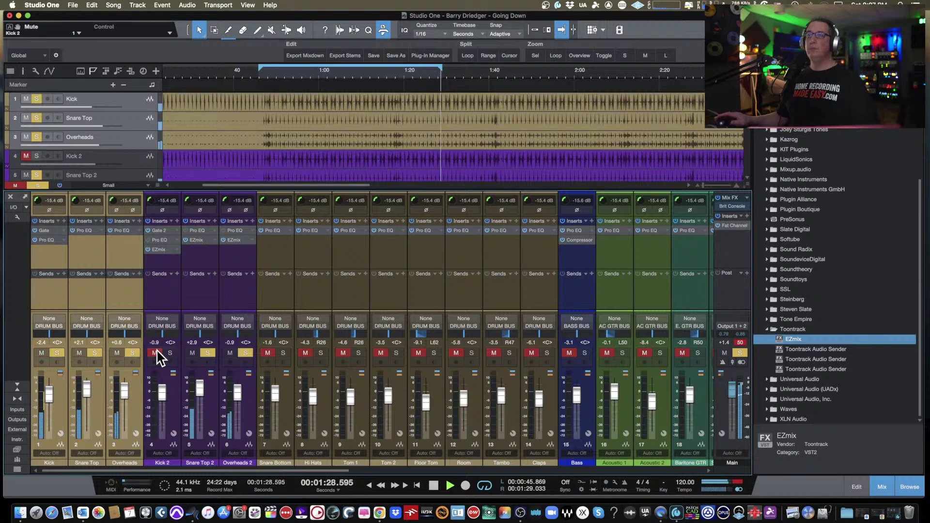
left_click(192, 353)
left_click(231, 353)
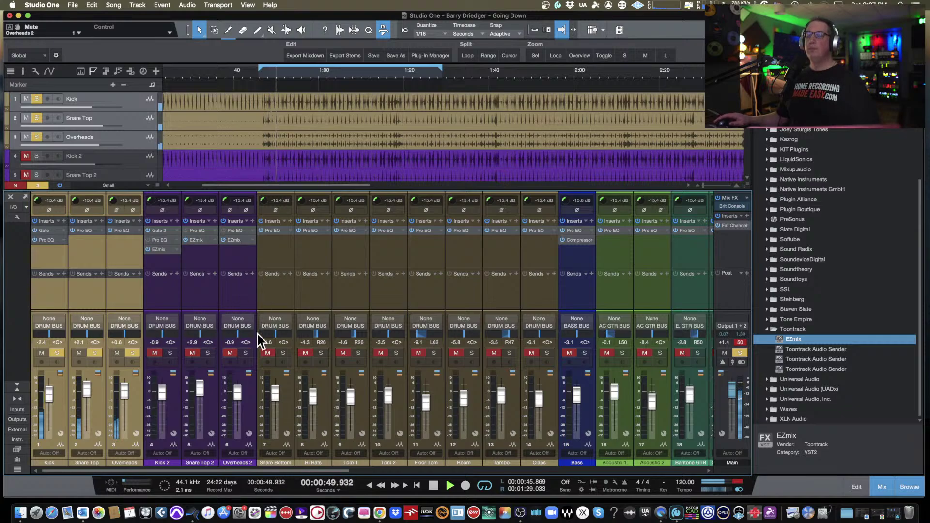
- Hide the browser to show more mixer channels and select the Snare Bottom channel
left_click(910, 487)
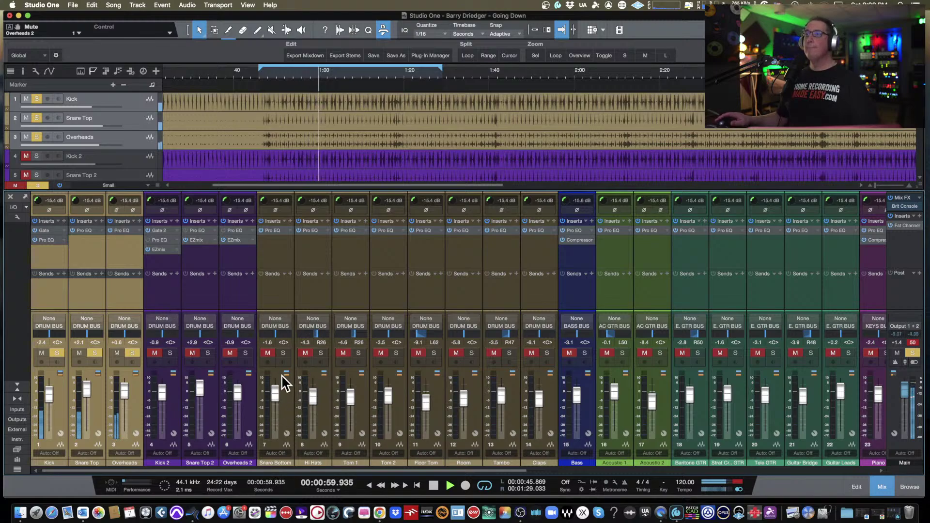
left_click(275, 298)
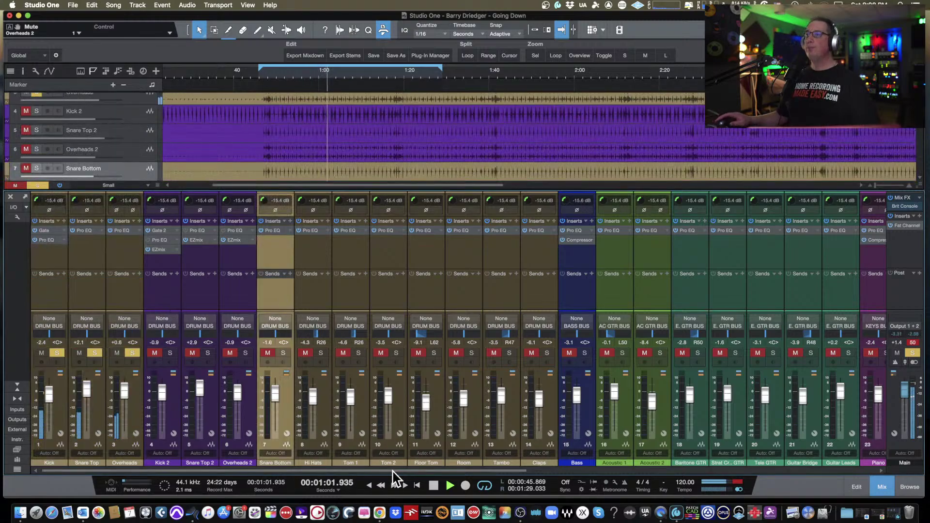
left_click(647, 471)
scroll(354, 409, "left", 10)
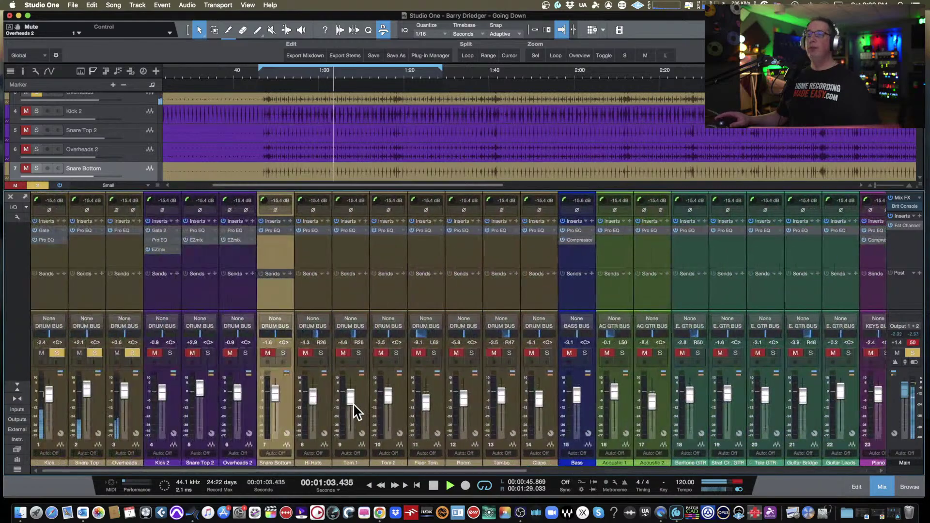
- Select and solo Kick 2, Snare Top 2 and Overheads 2 together, and mute the original Overheads, Snare Top and Kick
left_click(162, 303)
left_click(237, 300, "shift")
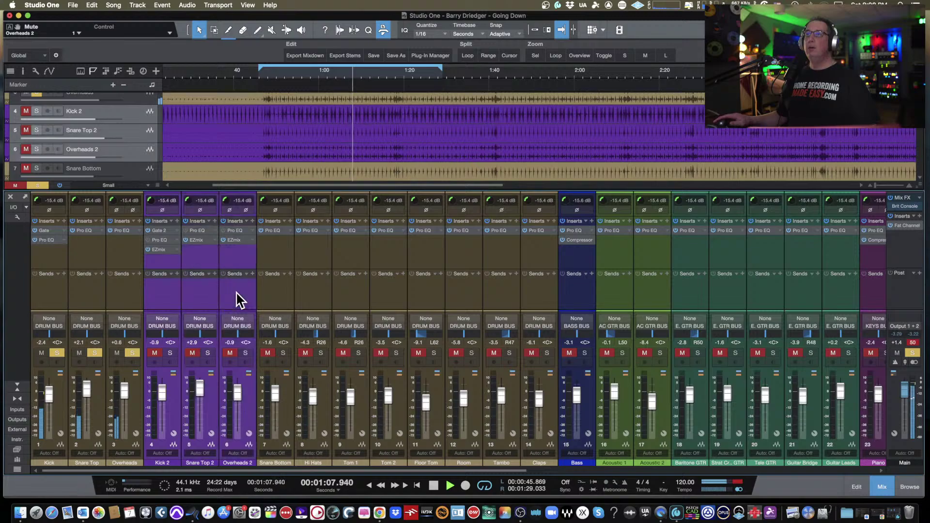
left_click(246, 353)
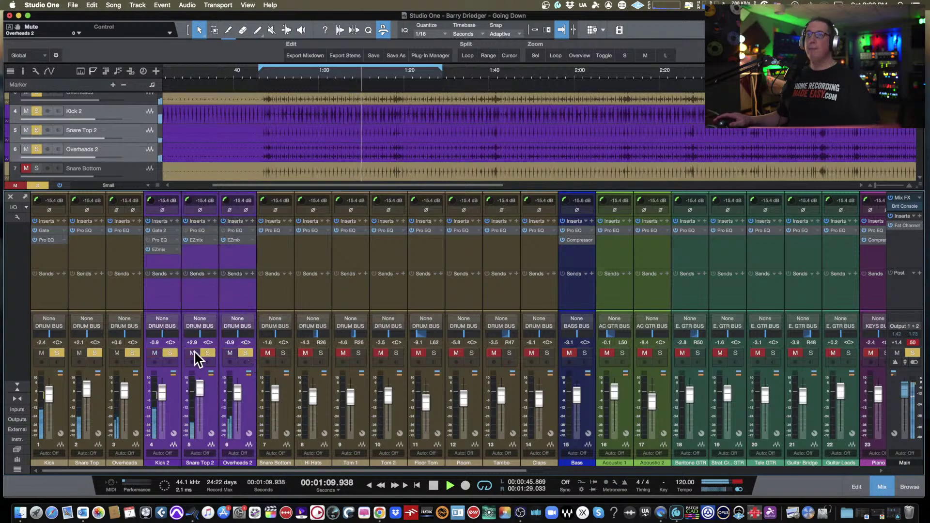
left_click(193, 353)
left_click(116, 353)
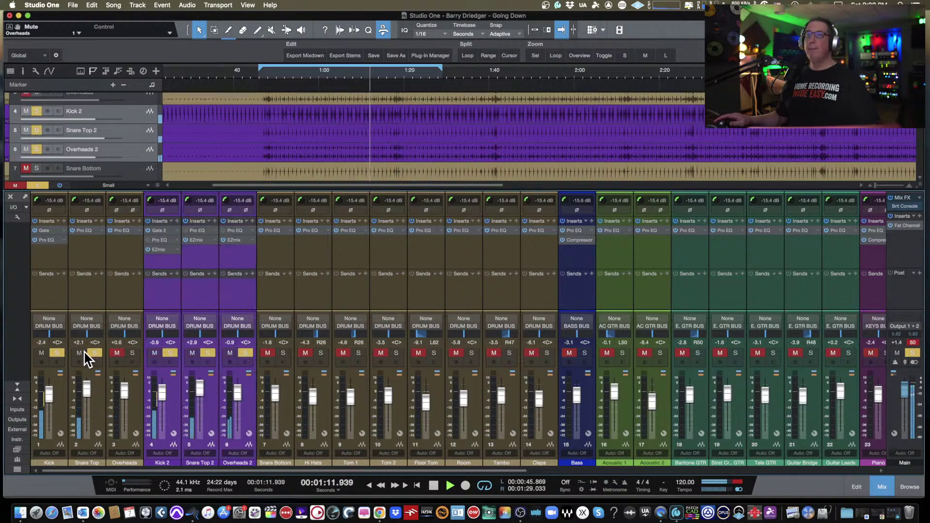
left_click(79, 352)
left_click(42, 353)
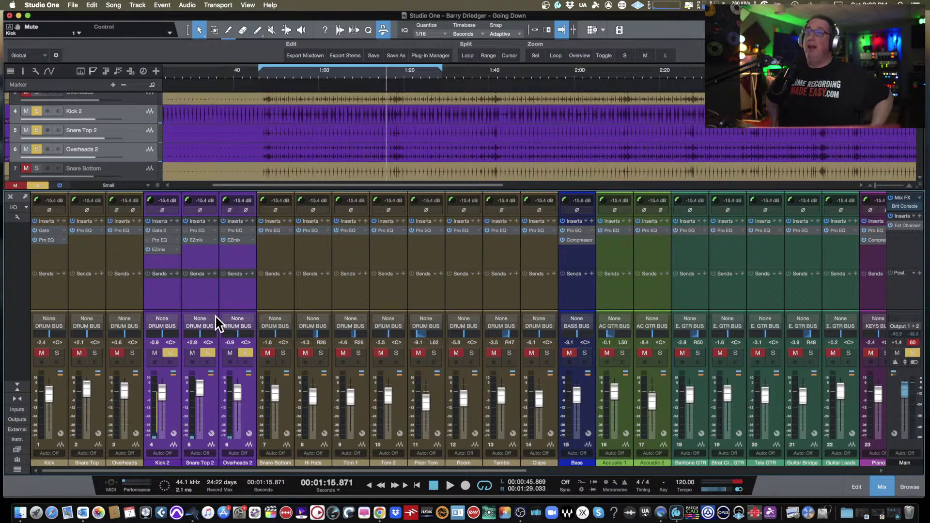
- Open Kick 2's EZmix insert to review its Enhanced Metal Kick preset, reposition the window, and close it
left_click(161, 255)
double_click(160, 250)
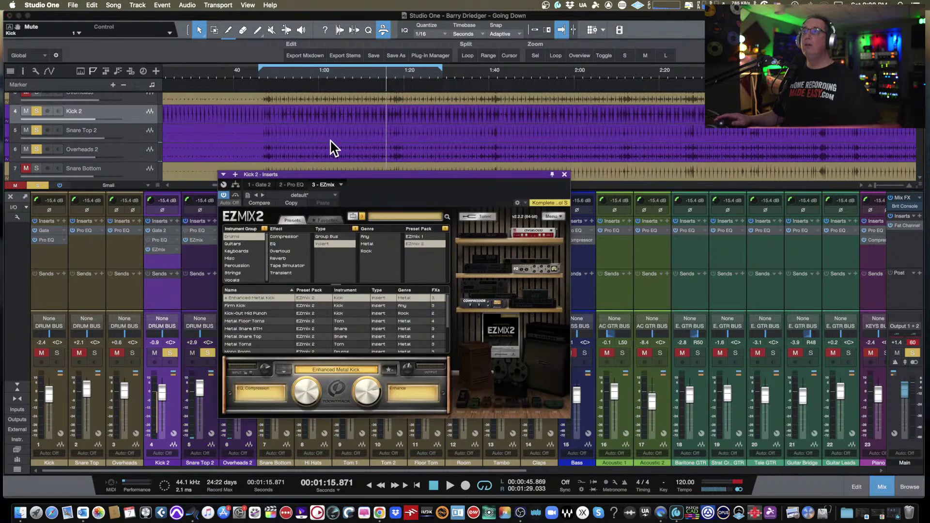
left_click_drag(326, 173, 249, 154)
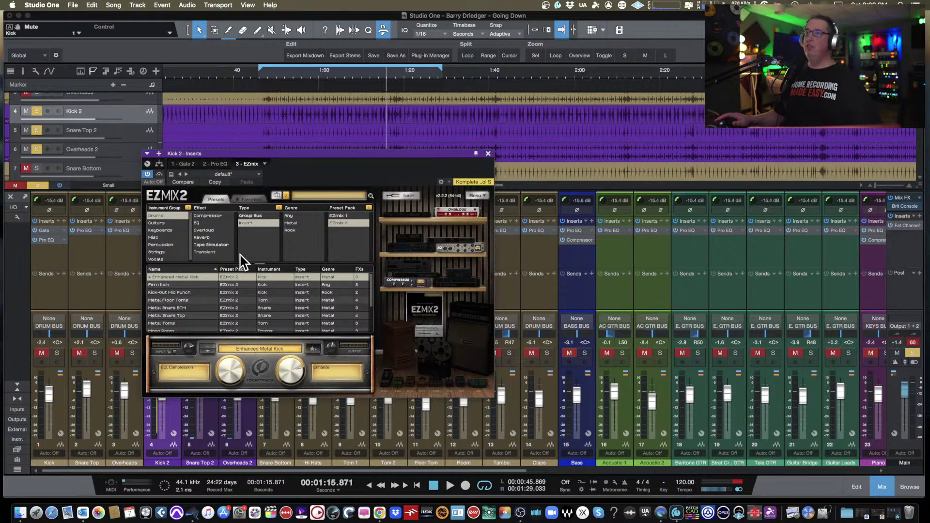
left_click(488, 154)
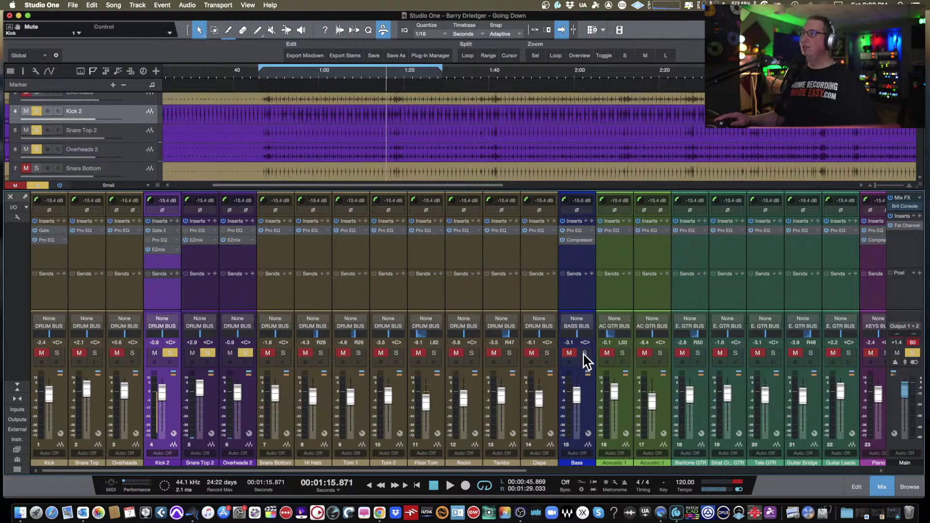
- Set Acoustic 1's pan to center and solo only that channel for playback
left_click(623, 353)
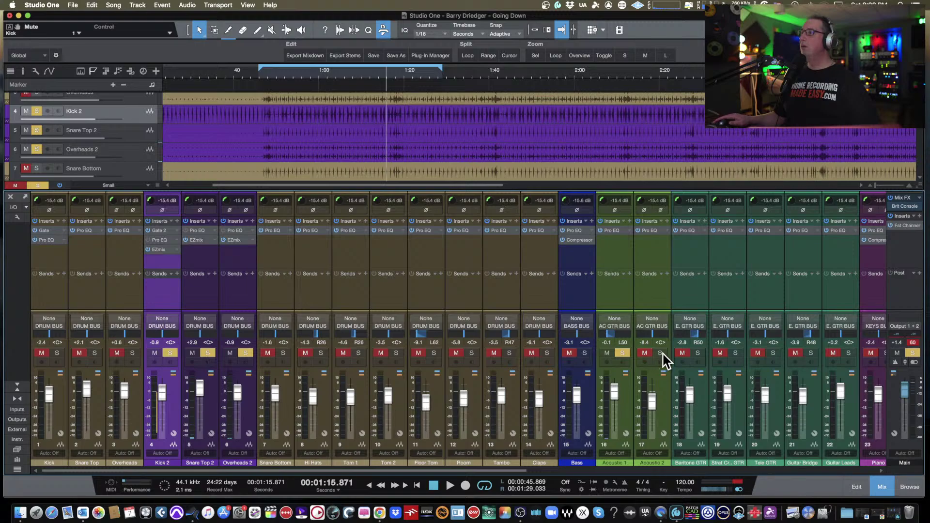
scroll(395, 166, "down", 10)
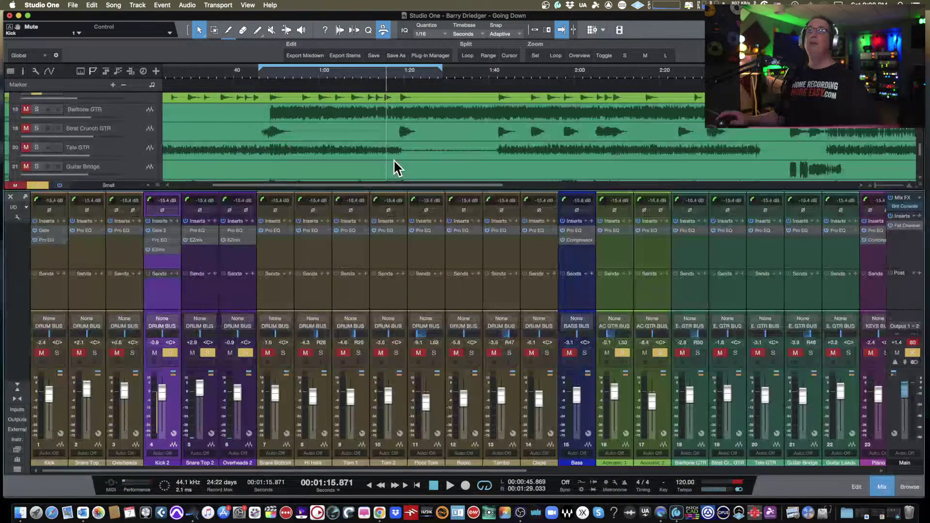
scroll(394, 163, "up", 4)
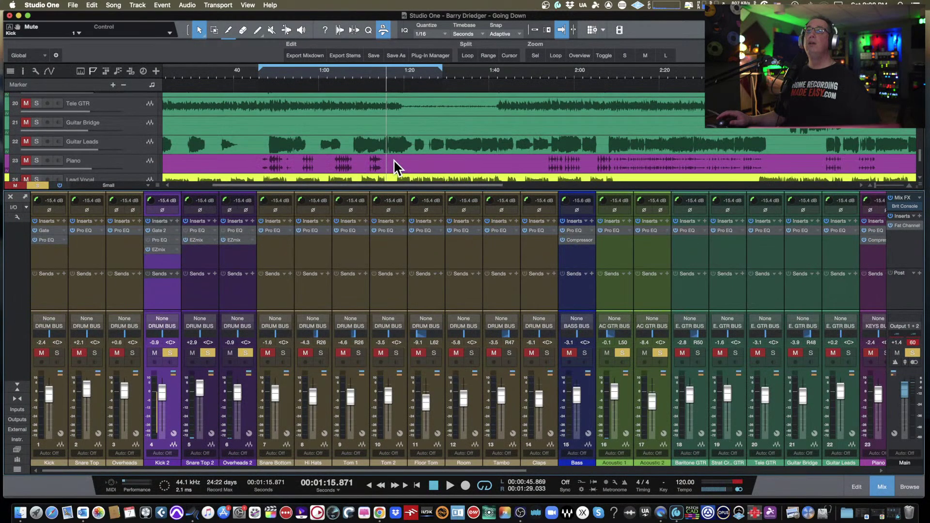
scroll(393, 160, "down", 1)
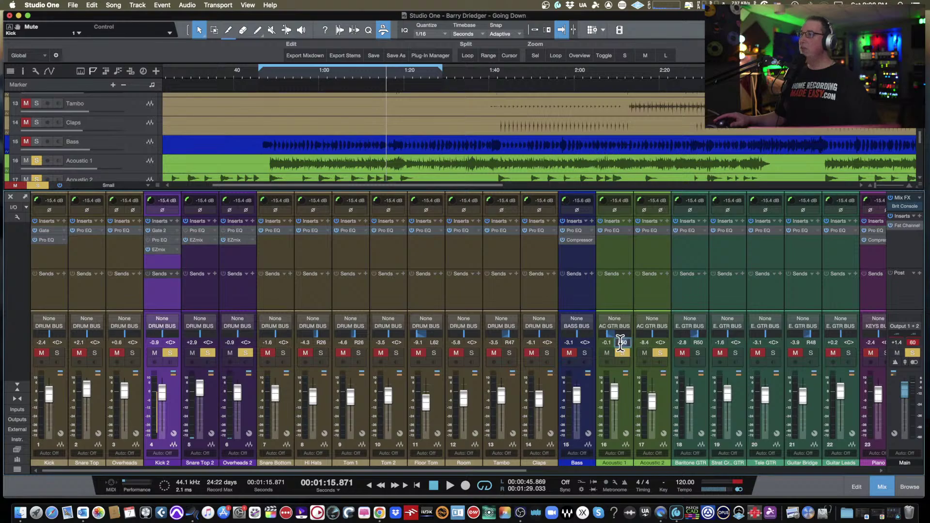
type("0")
key("Return")
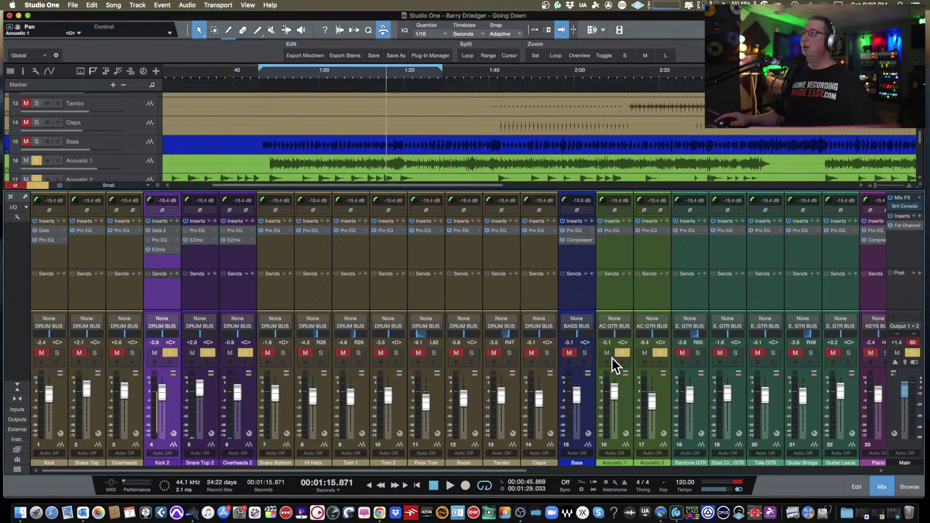
left_click(622, 353, "super")
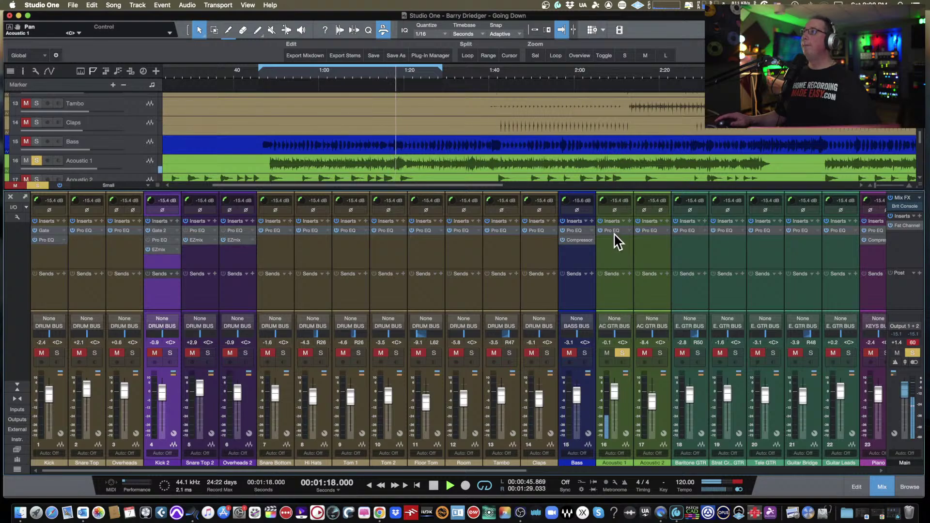
- Duplicate the Acoustic 1 track completely and add Toontrack's EZmix plug-in to the duplicate, Acoustic 3
right_click(128, 165)
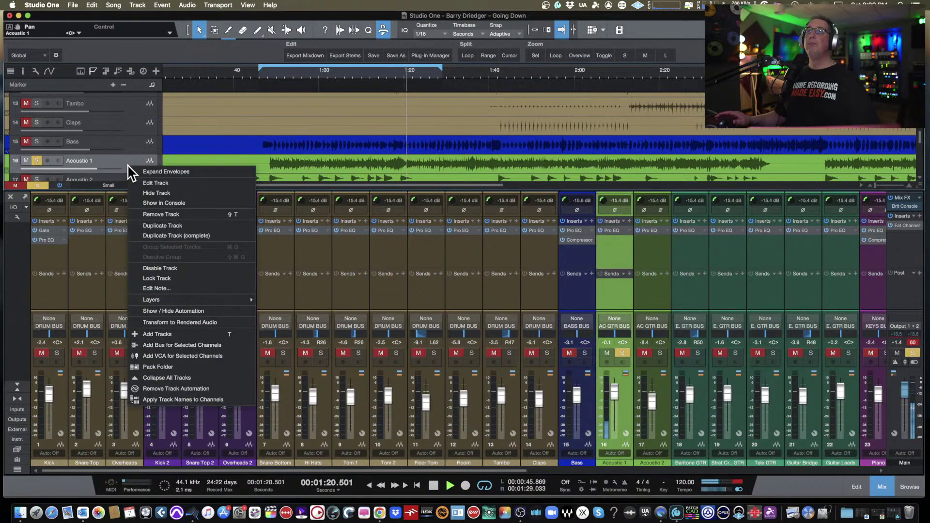
left_click(146, 236)
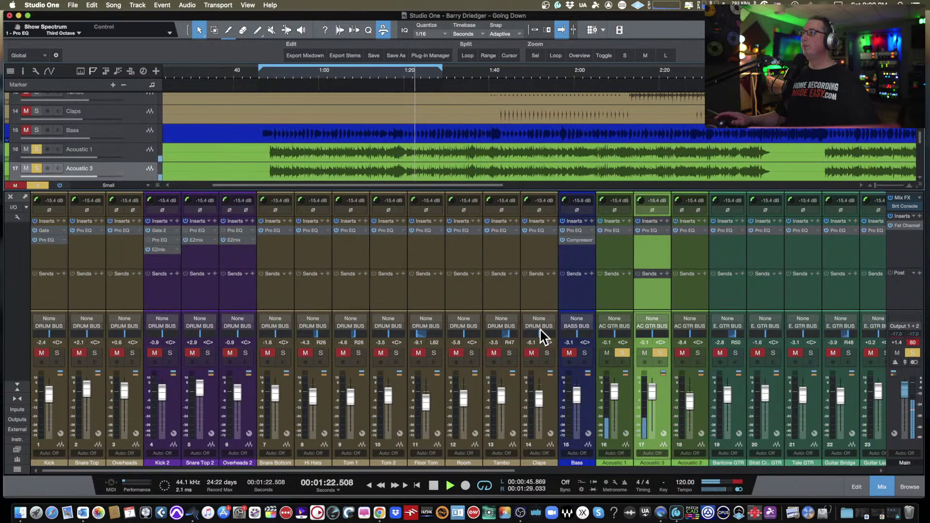
left_click(907, 486)
left_click_drag(790, 340, 654, 261)
- Mute and unsolo Acoustic 1 so that only Acoustic 3 plays in solo
left_click(661, 350)
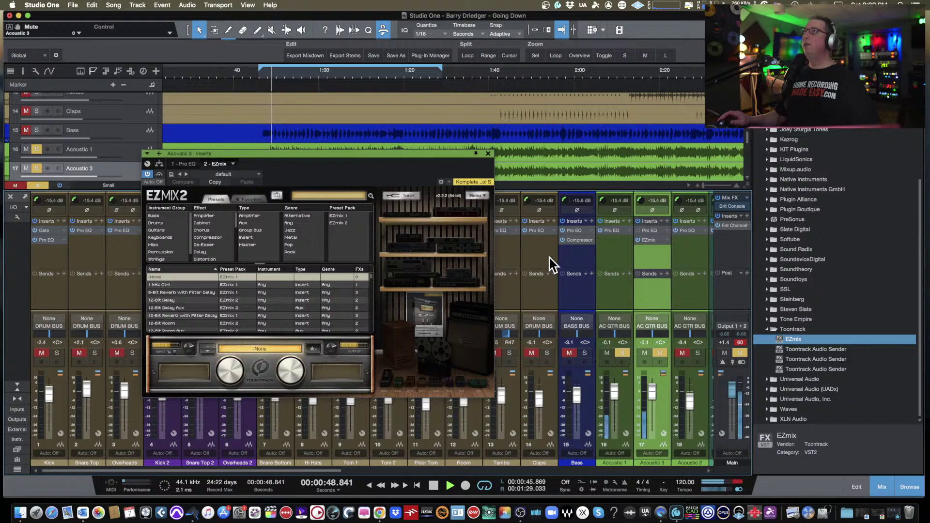
left_click(607, 353)
left_click(622, 353)
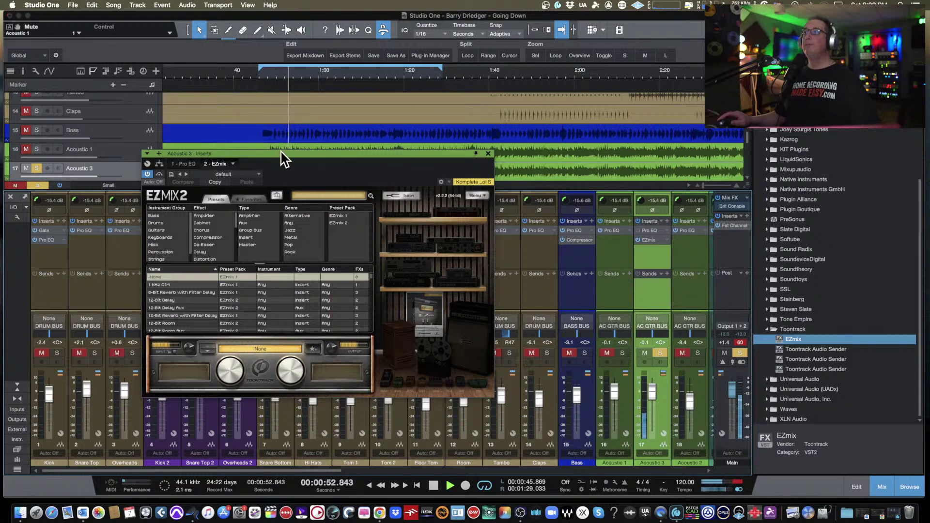
- Hide the browser, filter Acoustic 3's EZmix presets to Guitars of type Insert, and load the Acoustic Guitar preset
left_click_drag(281, 154, 274, 184)
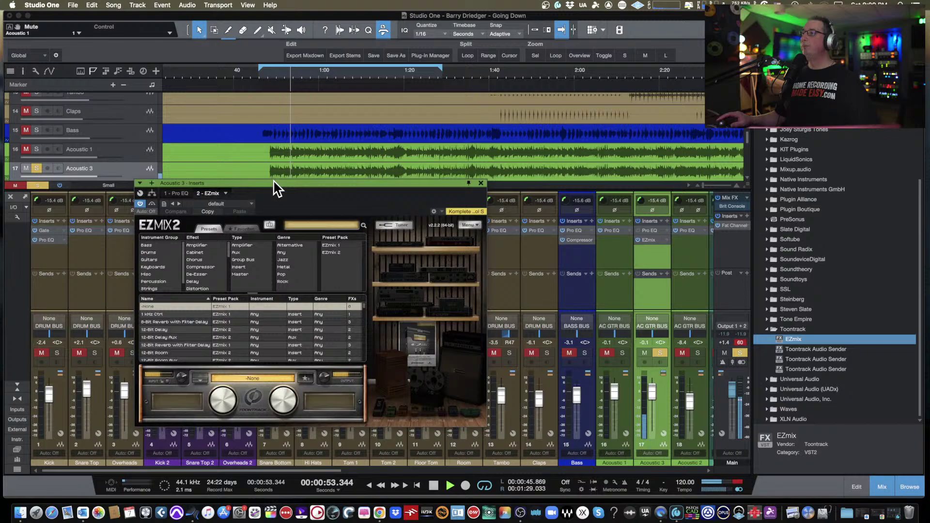
left_click(910, 487)
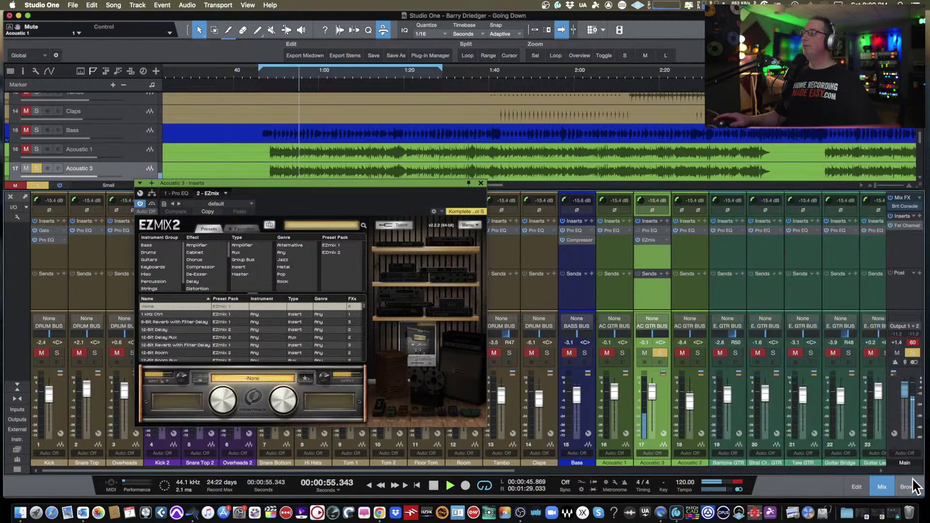
left_click(147, 260)
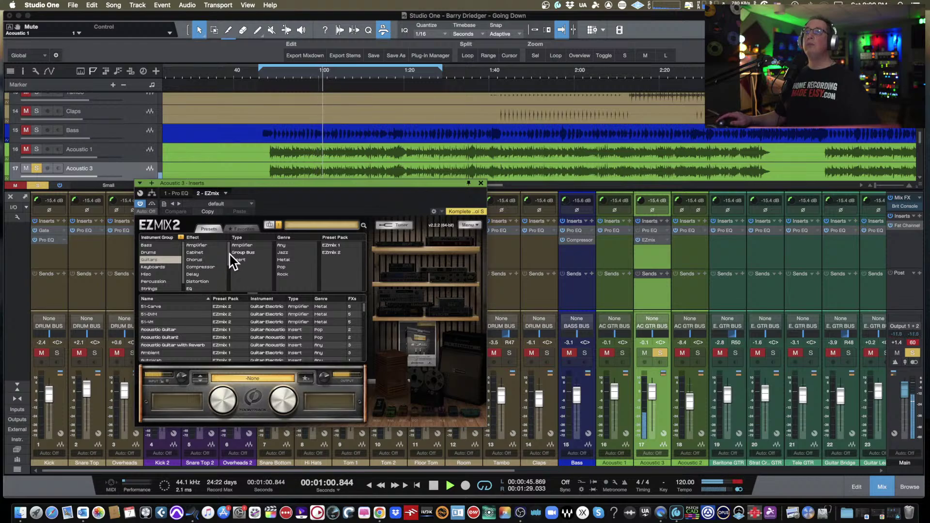
mouse_move(229, 257)
left_mouse_down()
mouse_move(228, 279)
mouse_move(234, 252)
left_mouse_up()
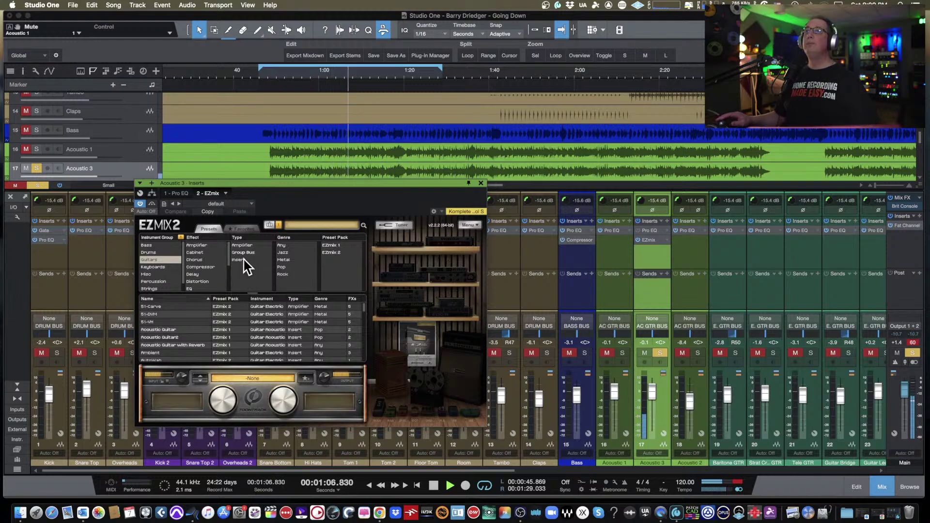
left_click(245, 261)
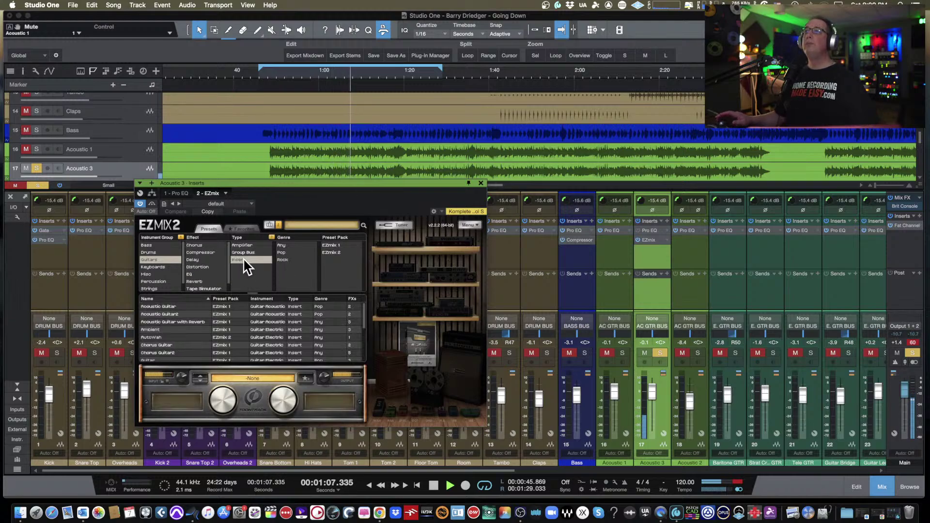
left_click(156, 306)
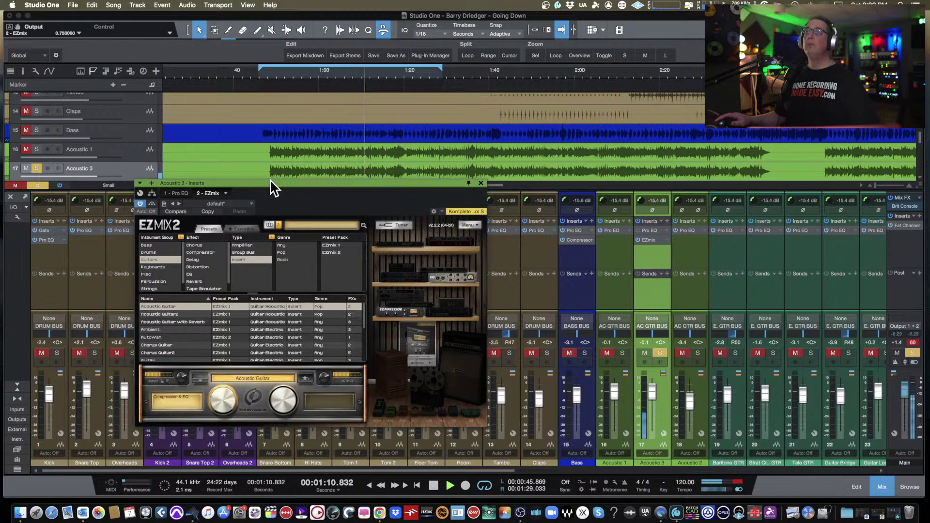
- Audition the Acoustic Guitar, Acoustic Guitar2 and Acoustic Guitar with Reverb presets on Acoustic 3 during playback
left_click_drag(271, 187, 232, 206)
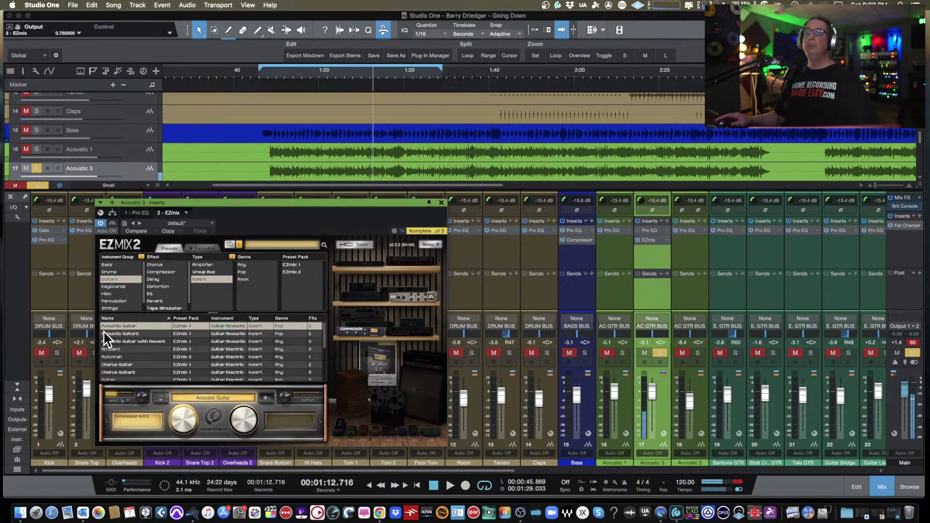
key("space")
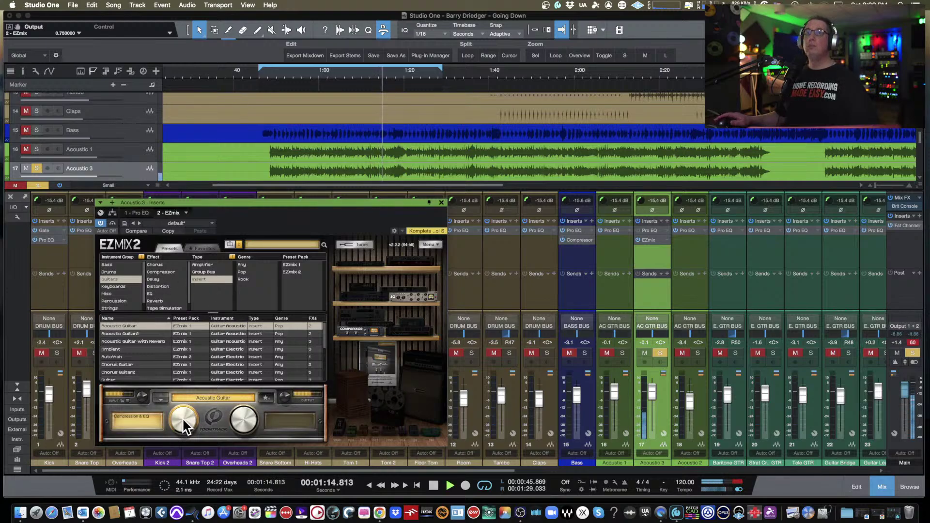
left_click(129, 334)
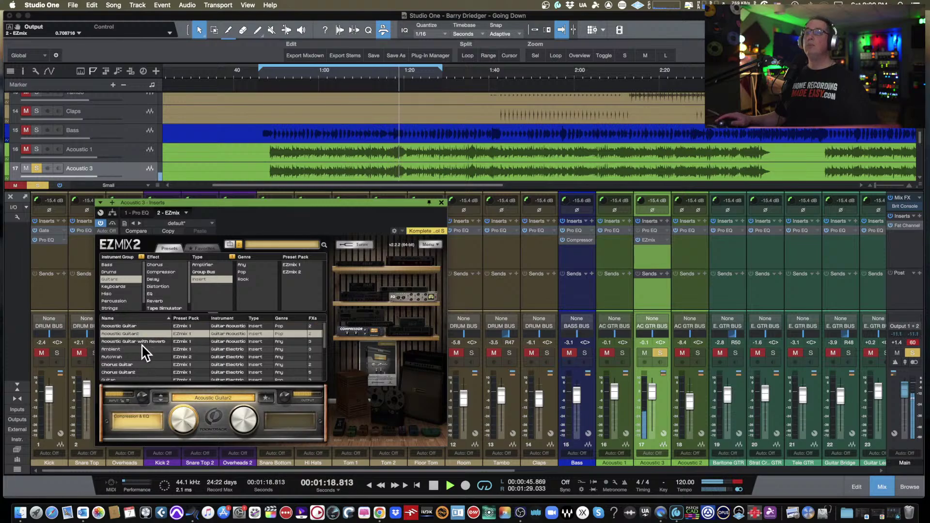
left_click(144, 342)
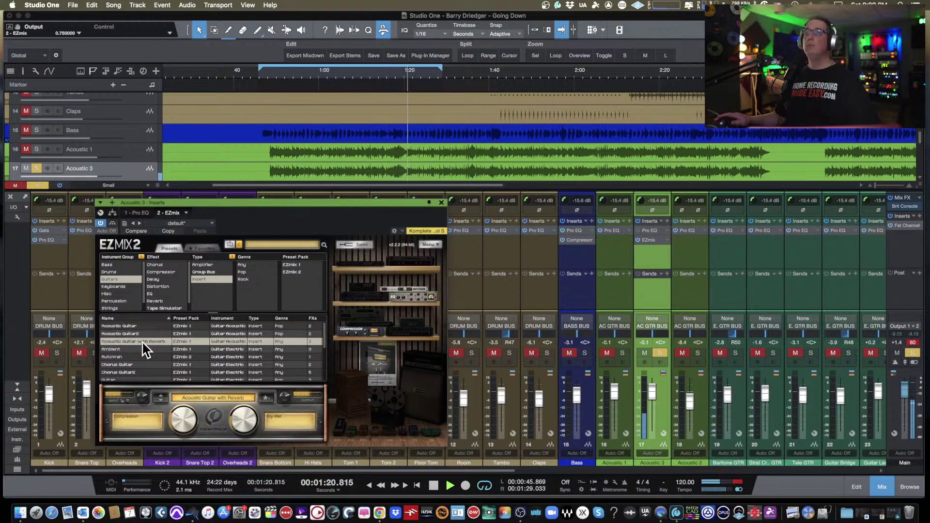
key("space")
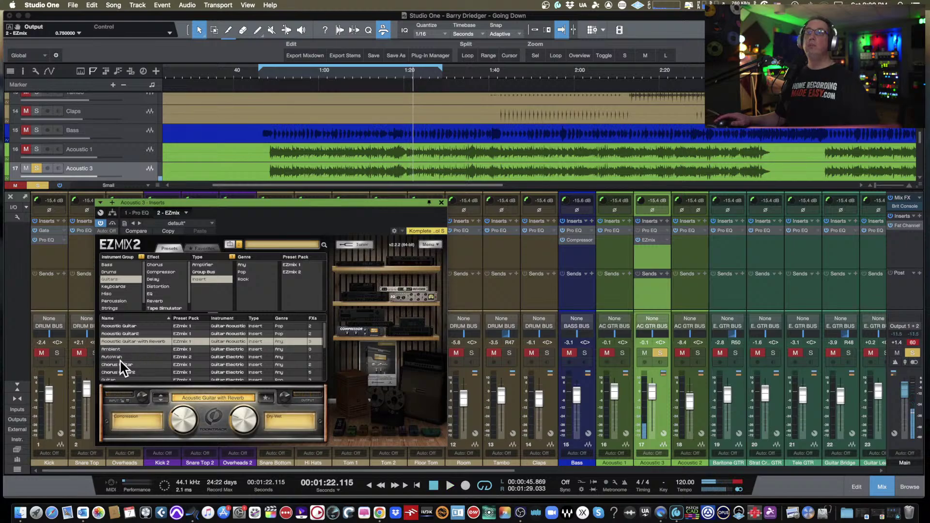
- Compare Acoustic Guitar2 with Acoustic Guitar during playback, keep Acoustic Guitar2 on Acoustic 3, and close the EZmix window
scroll(136, 376, "down", 5)
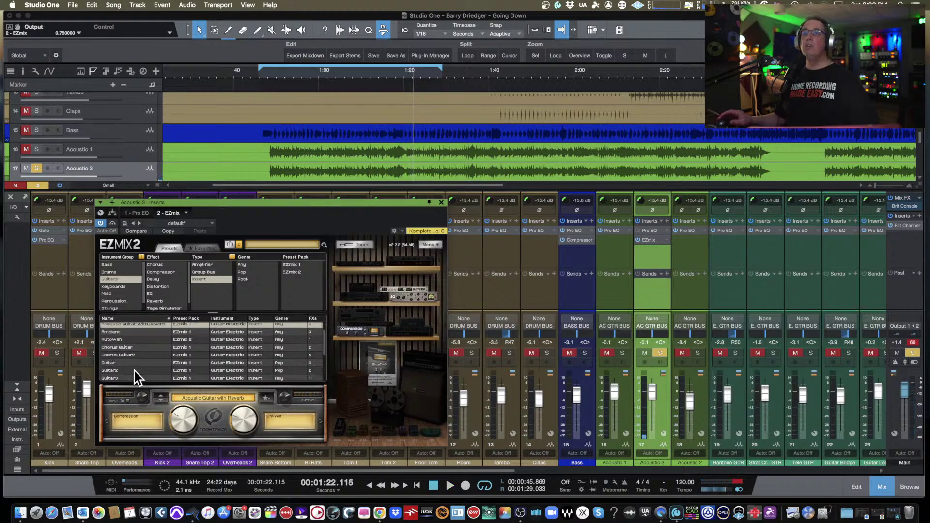
scroll(136, 377, "up", 5)
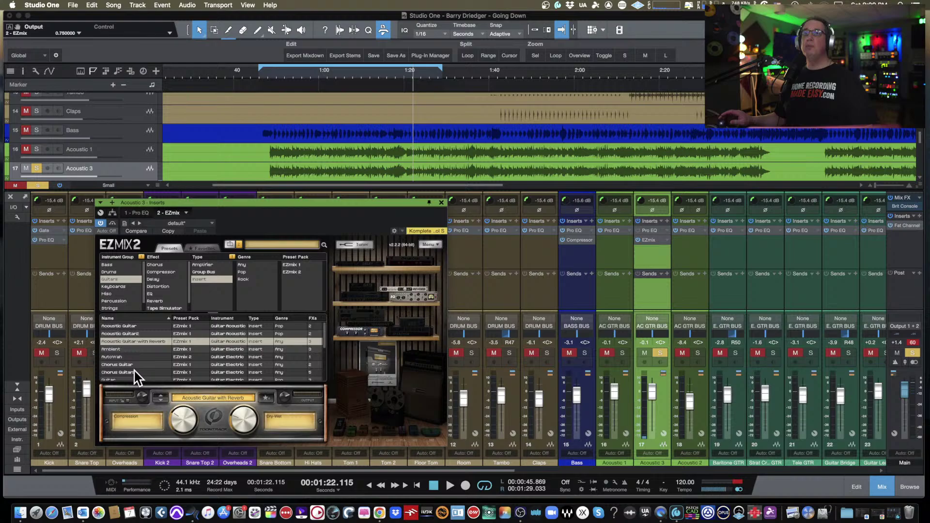
left_click(132, 333)
key("space")
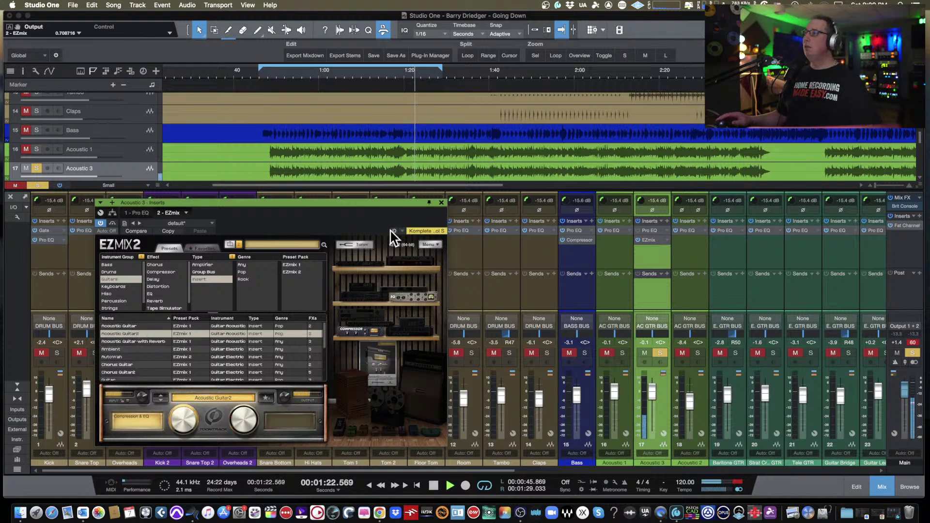
left_click(116, 326)
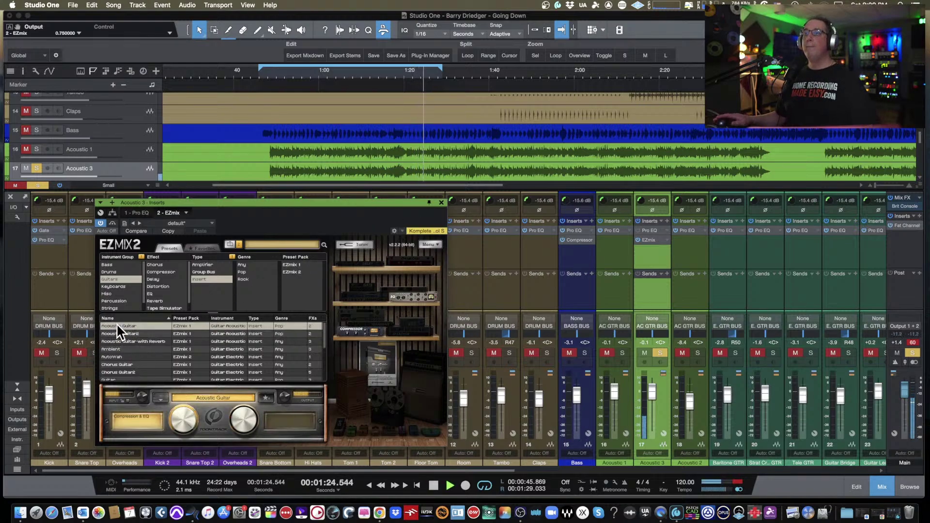
left_click(118, 333)
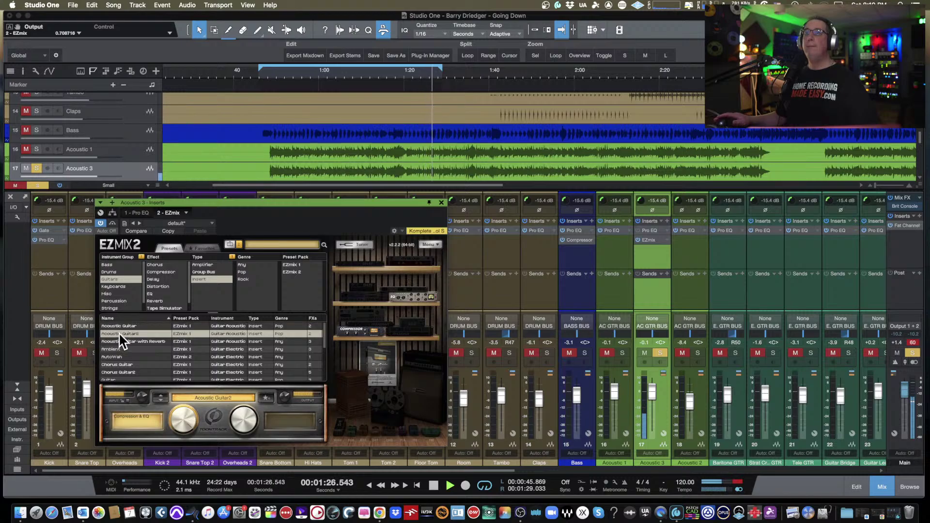
left_click(440, 203)
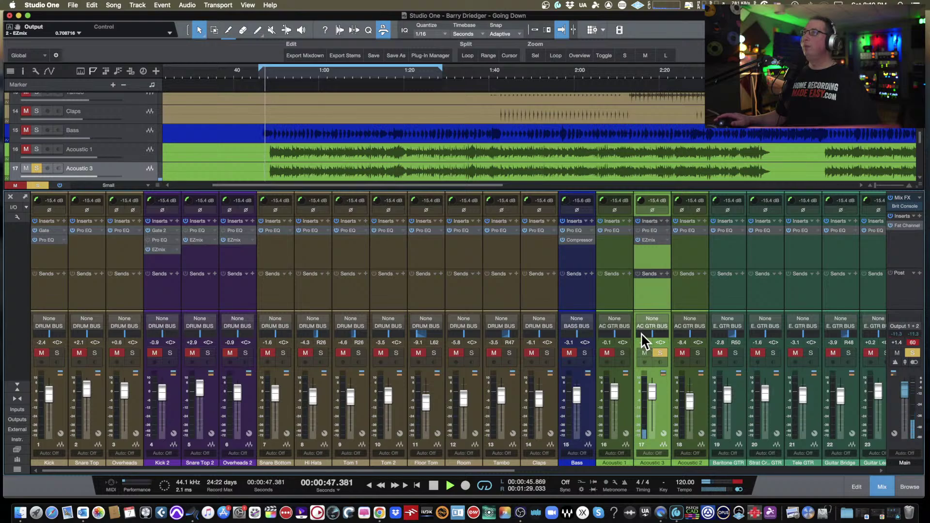
- Move the loop start to about 00:00:48.216 and solo Acoustic 1 with Acoustic 3 muted
left_click_drag(259, 69, 270, 69)
left_click(618, 359)
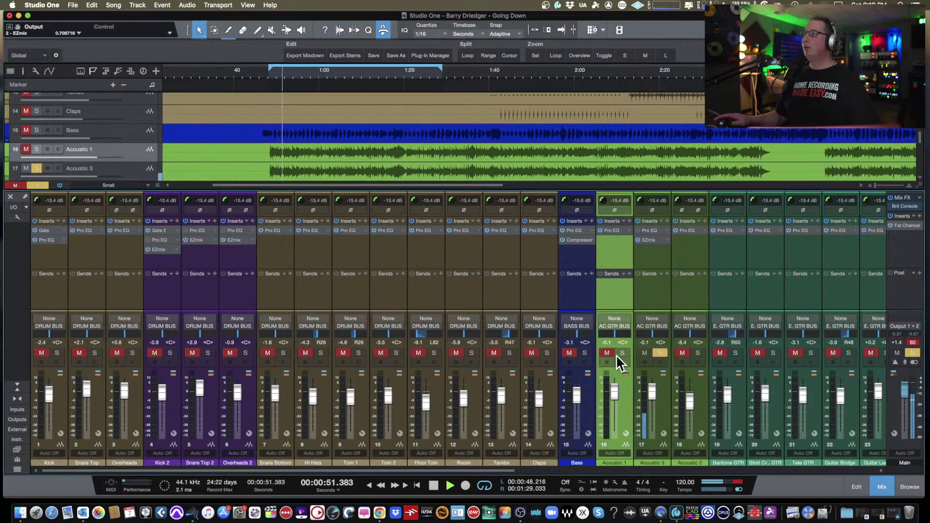
left_click(623, 352)
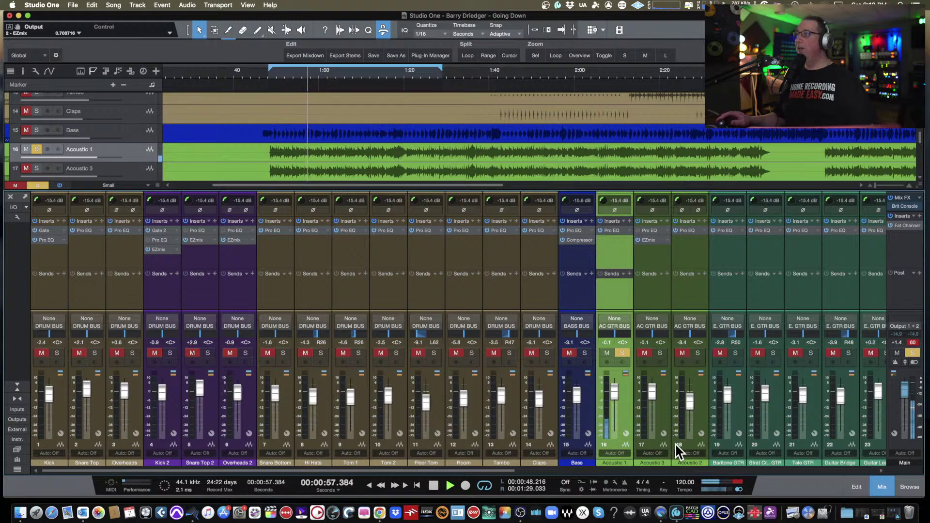
- Change the Acoustic 3 channel's color to purple
left_click(652, 463)
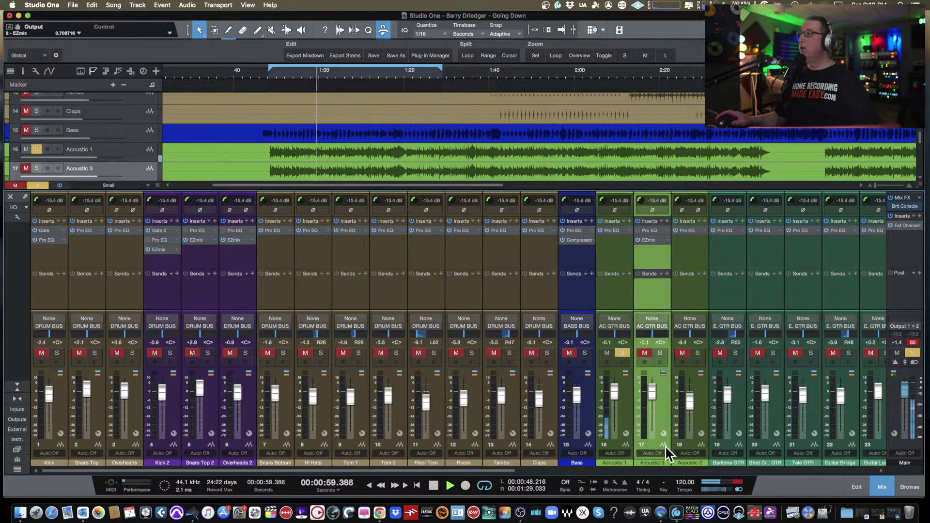
left_click(666, 464)
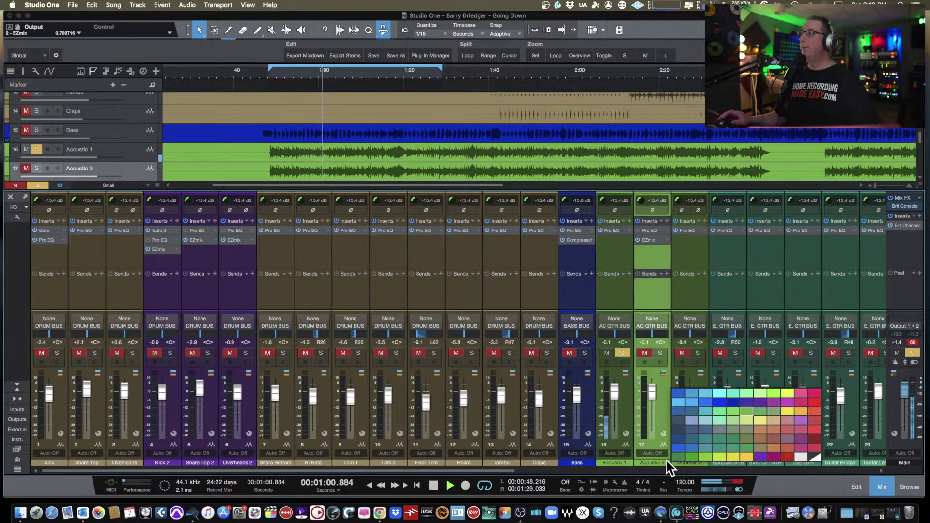
left_click(763, 405)
- Compare the two acoustic guitars in playback by soloing Acoustic 3 and switching back to Acoustic 1, muting the other each time
left_click(661, 353)
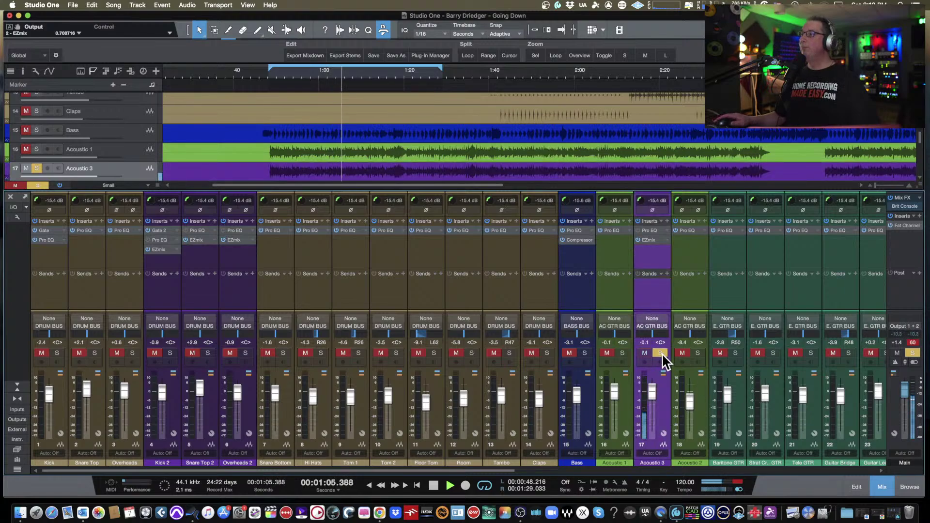
key("f")
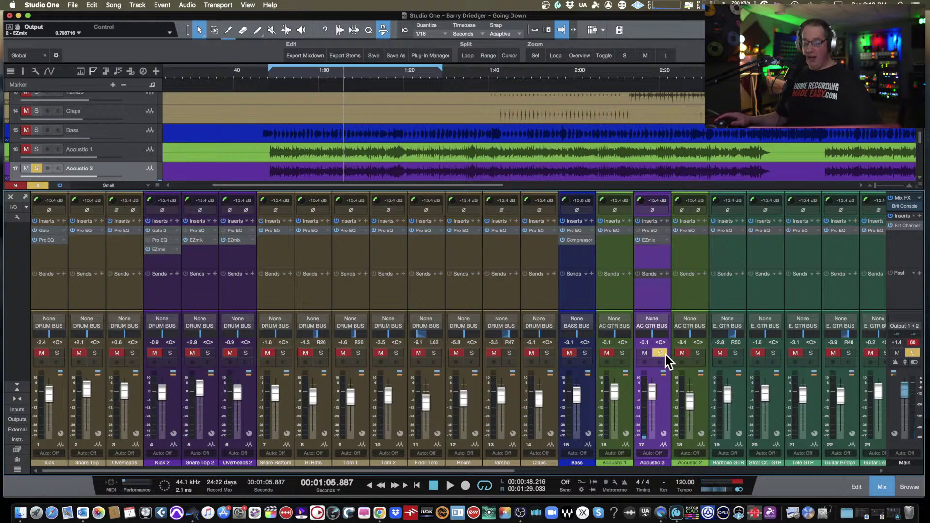
key("space")
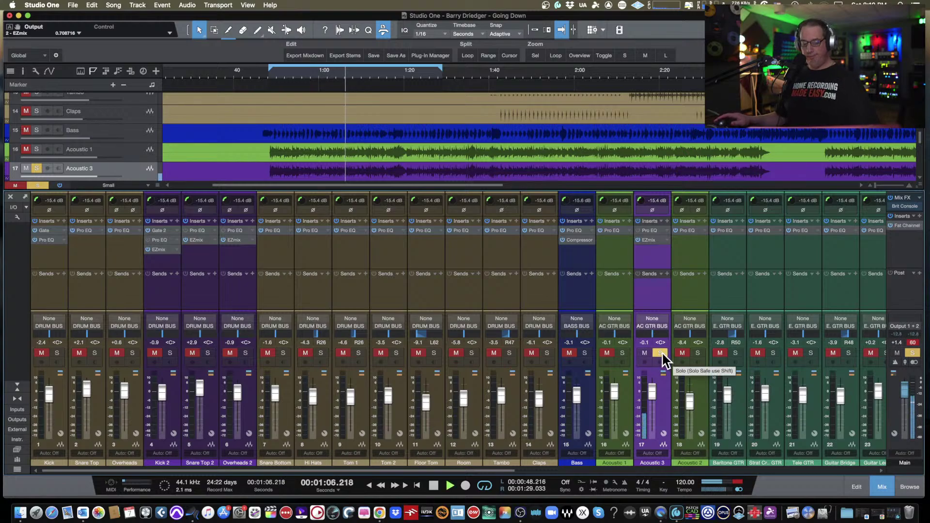
left_click(623, 353)
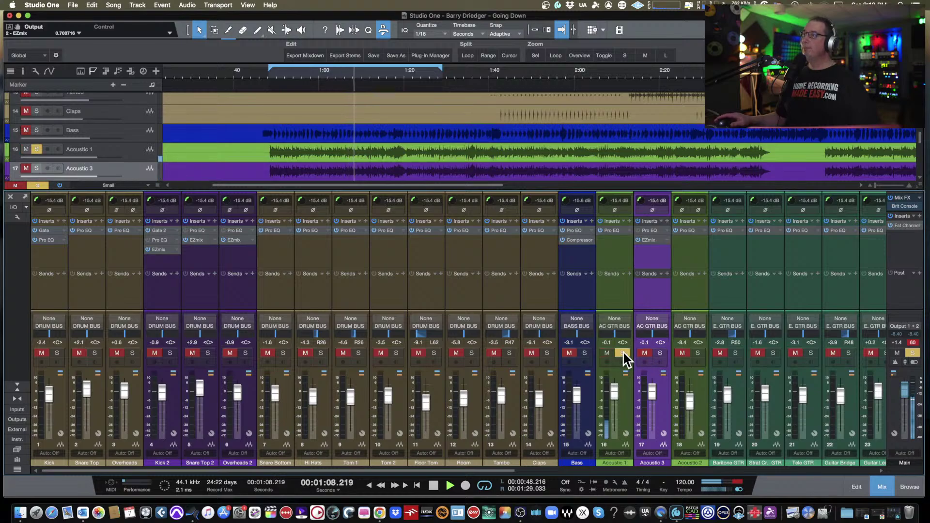
- Solo Acoustic 3 during playback and compare the Acoustic Guitar and Acoustic Guitar2 presets in its EZmix insert
left_click(660, 353)
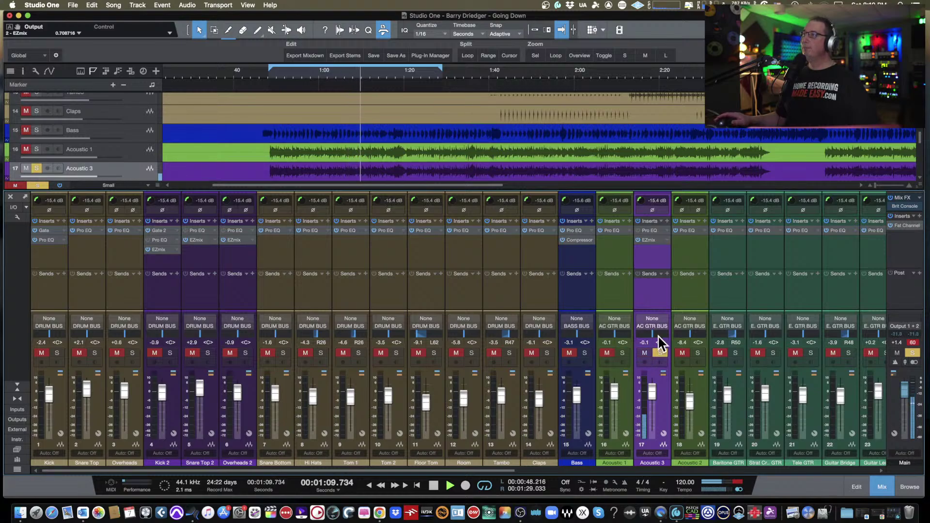
left_click(645, 240)
left_click(132, 326)
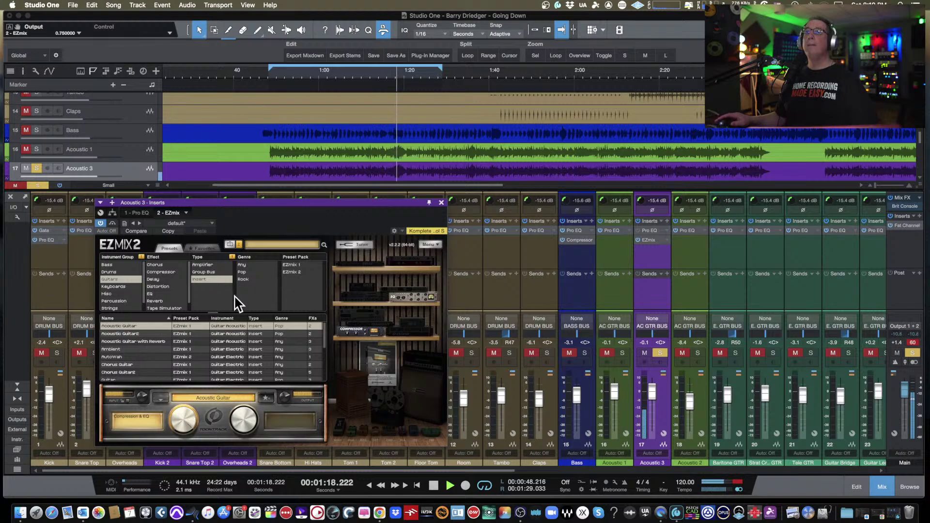
left_click(154, 334)
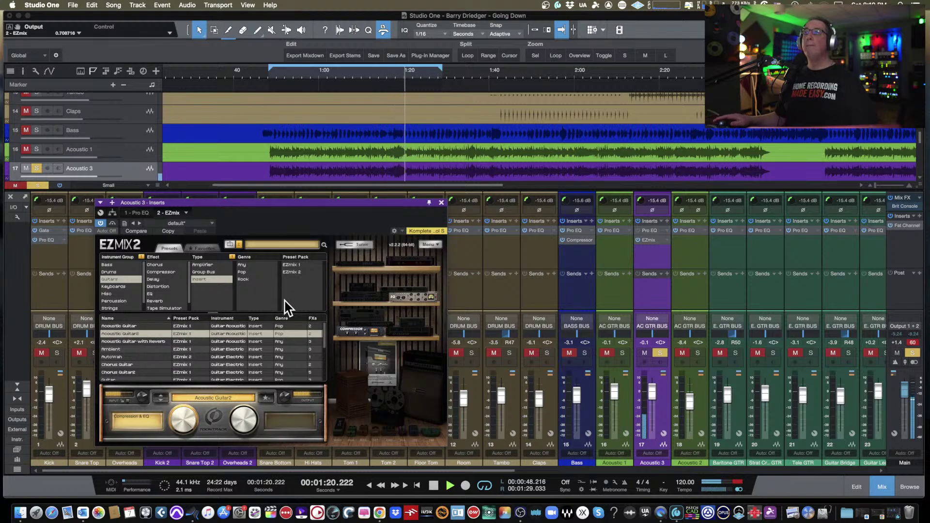
- Browse the guitar insert presets by the EZmix 2 and EZmix 1 preset packs, and clear the pack filter
left_click(293, 272)
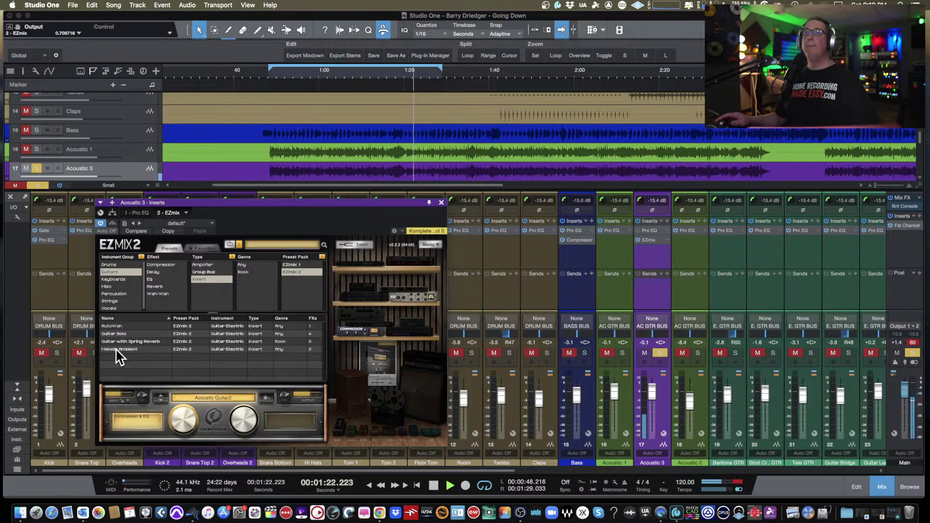
left_click(296, 263)
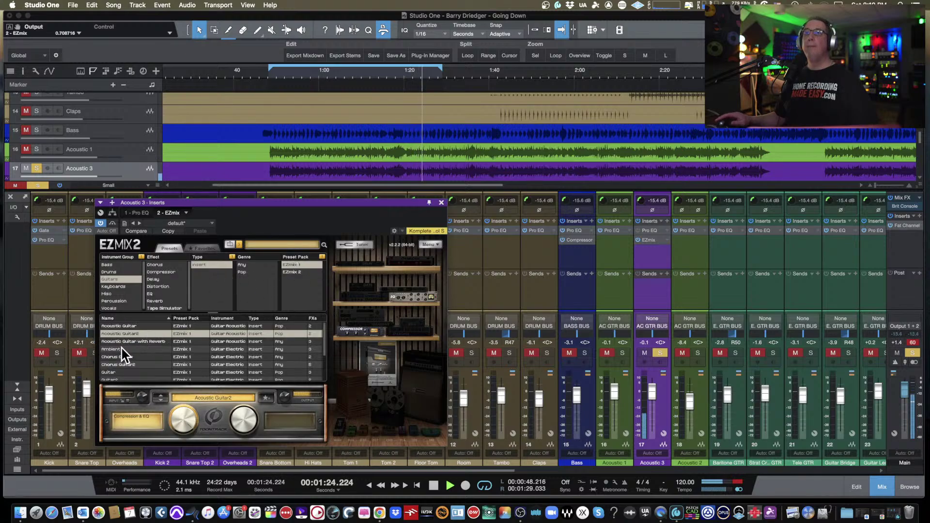
left_click(310, 264)
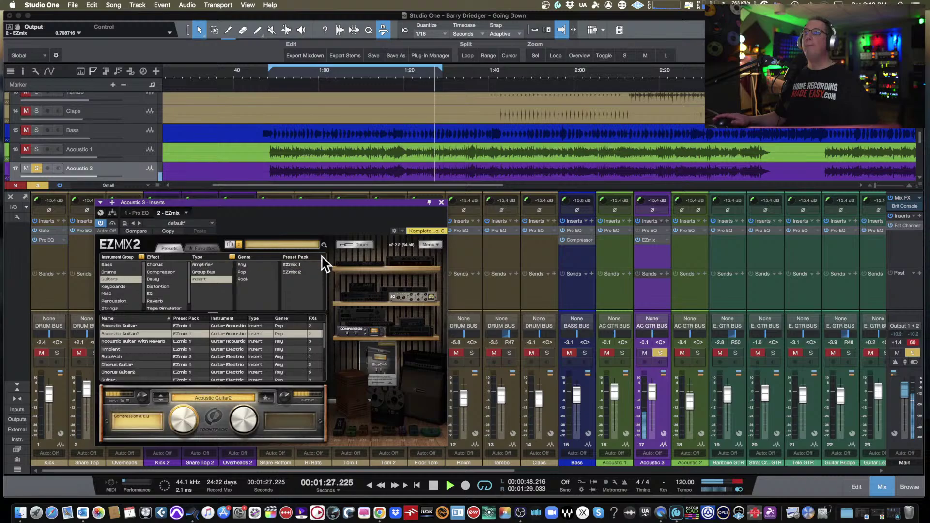
- Audition Acoustic Guitar once more, return Acoustic 3 to the Acoustic Guitar2 preset, and stop playback
left_click(129, 325)
left_click(124, 333)
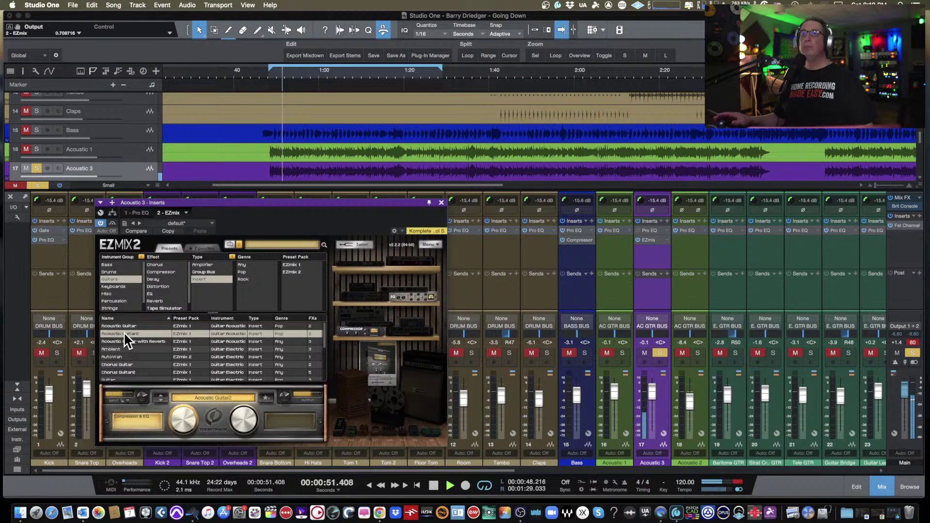
key("space")
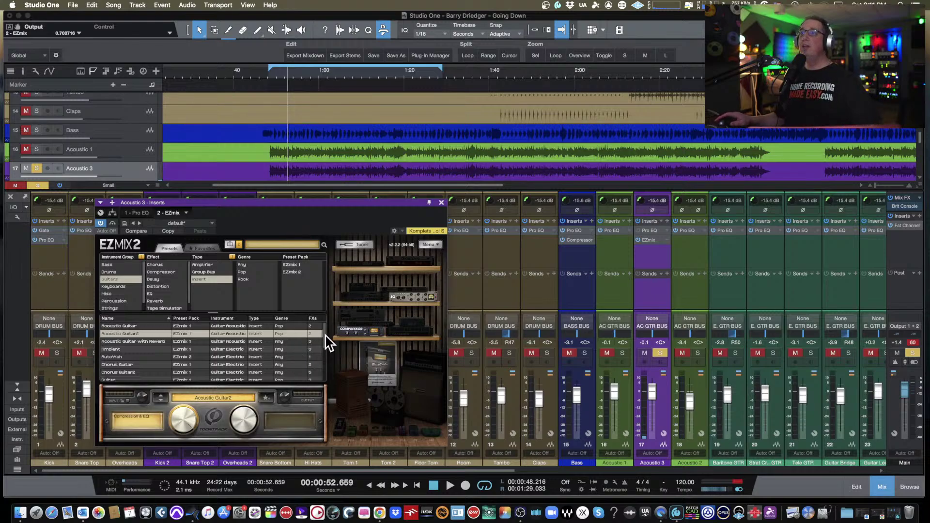
left_click_drag(325, 335, 332, 314)
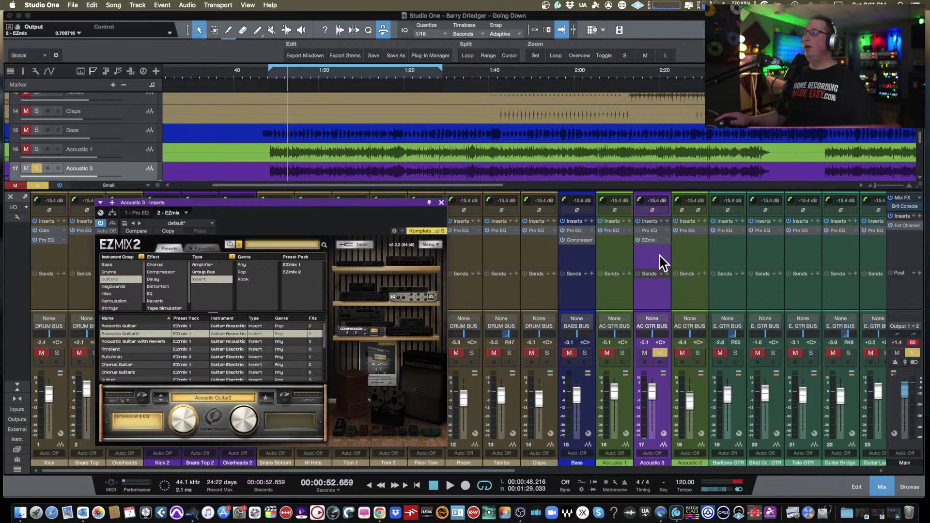
- Solo Acoustic 1 during playback and lower the low-cut frequency of its Pro EQ to about 156 Hz
key("space")
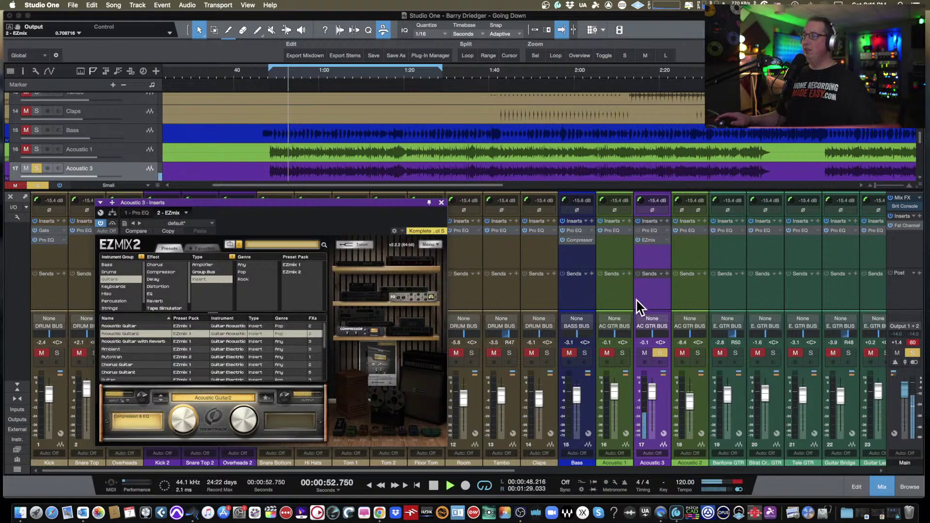
left_click(623, 353)
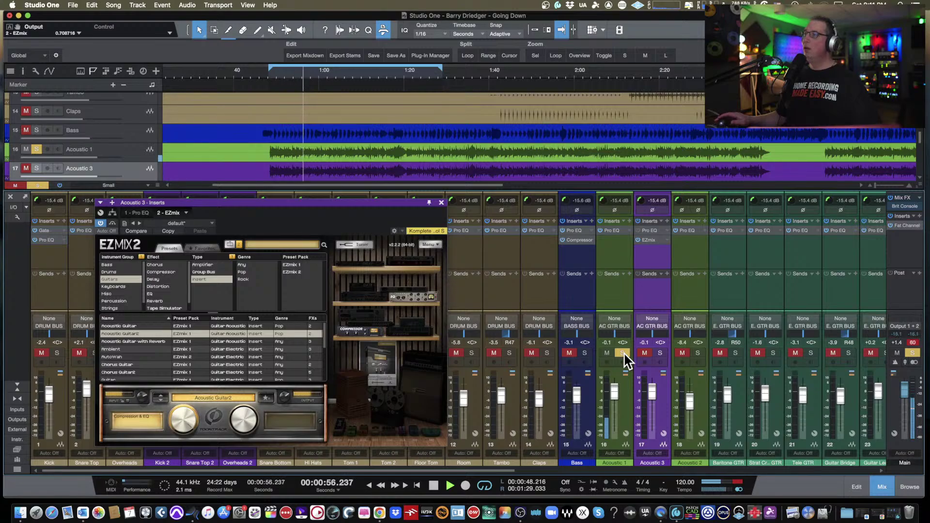
left_click(612, 231)
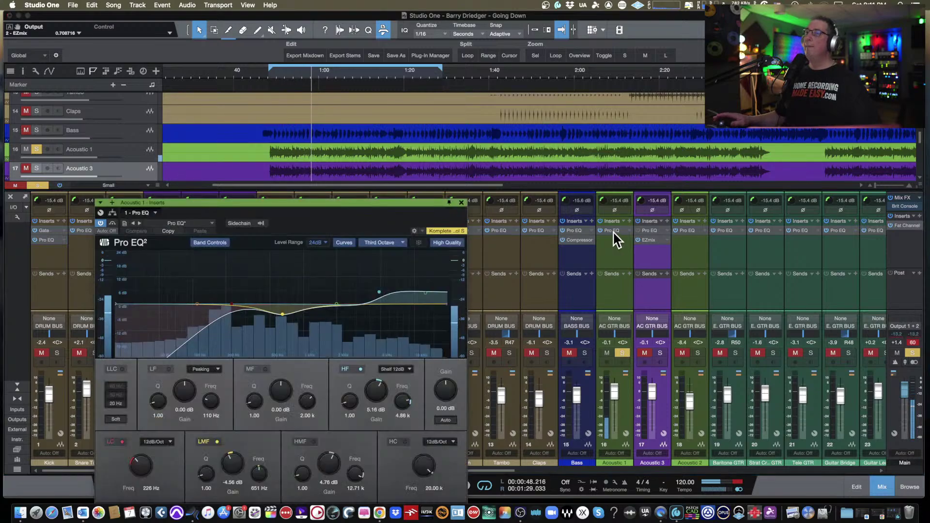
left_click_drag(302, 202, 386, 138)
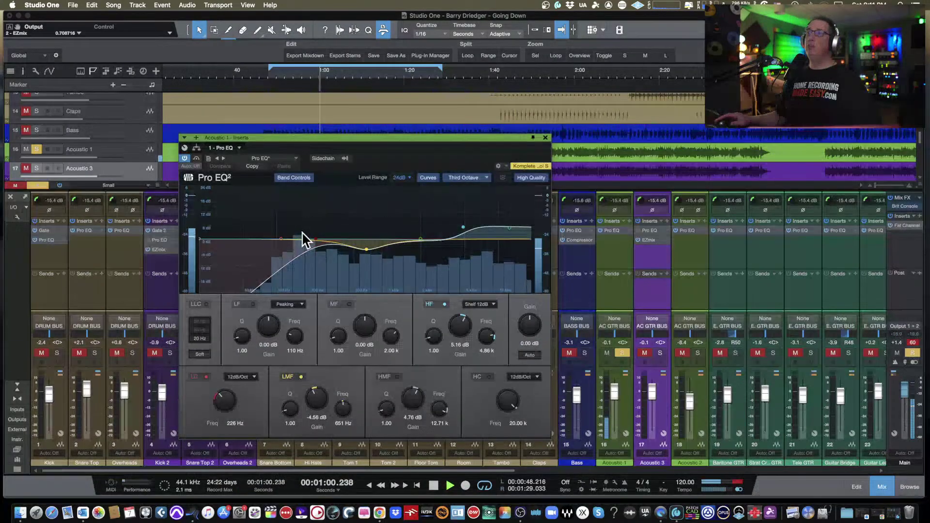
left_click_drag(322, 243, 298, 238)
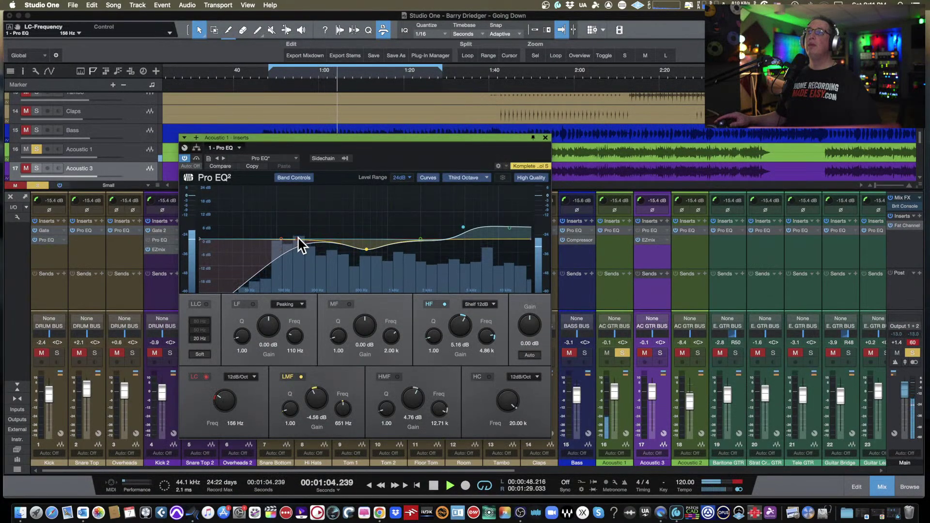
left_click(546, 137)
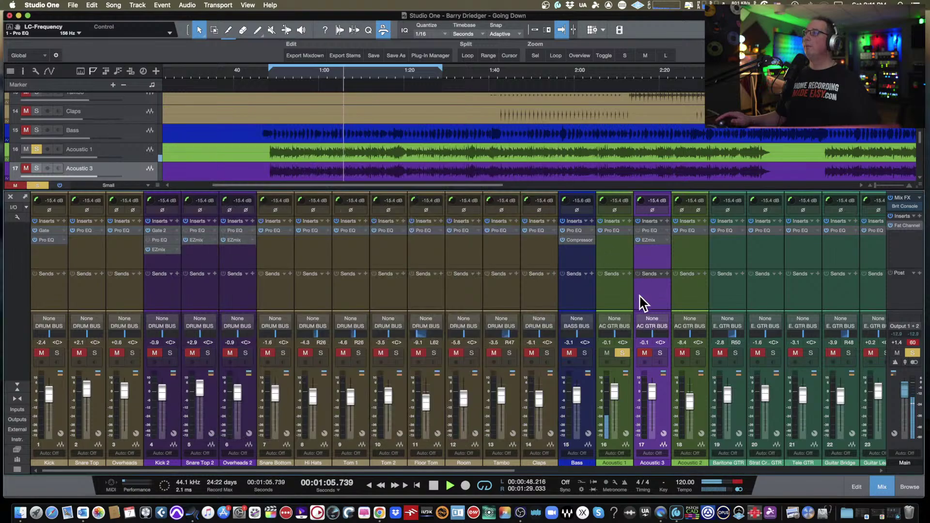
- Alternate the solo between Acoustic 3 and Acoustic 1 during playback to compare them again, ending on Acoustic 1
left_click(660, 353)
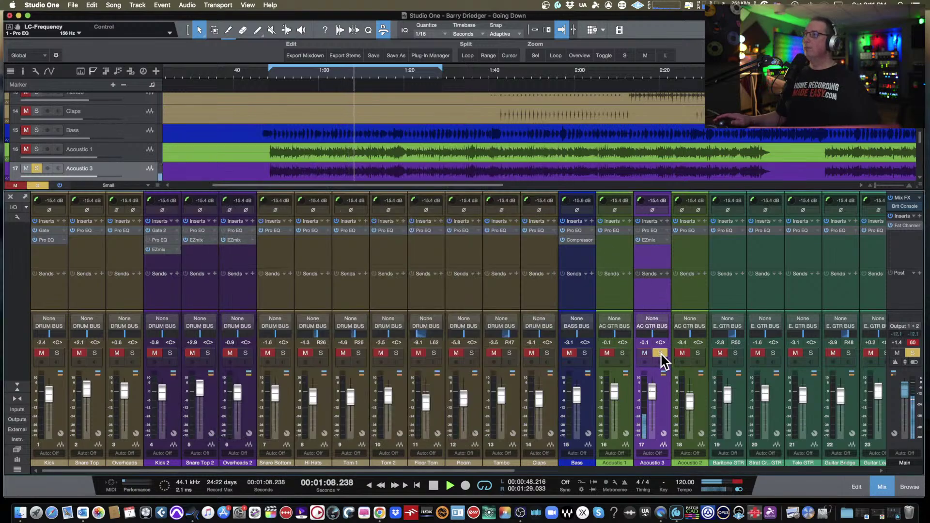
left_click(623, 353)
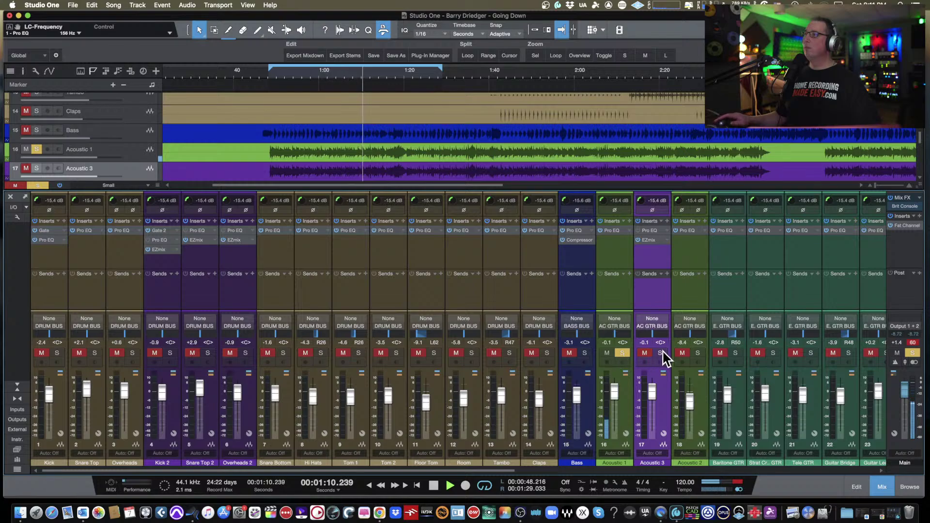
left_click(661, 352)
left_click(623, 352)
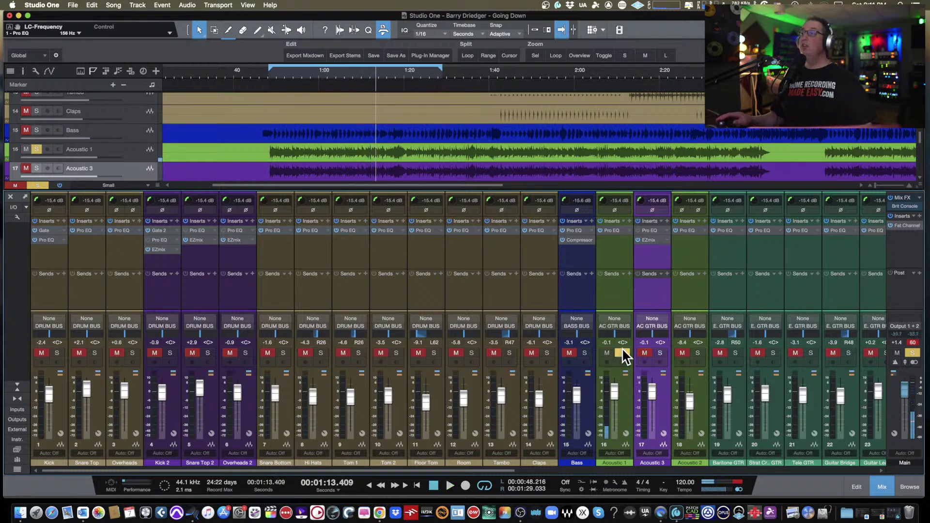
- Show the EZmix insert on Acoustic 3, and set the Pro EQ low-cut frequency on Acoustic 1 to about 212 Hz
left_click(652, 242)
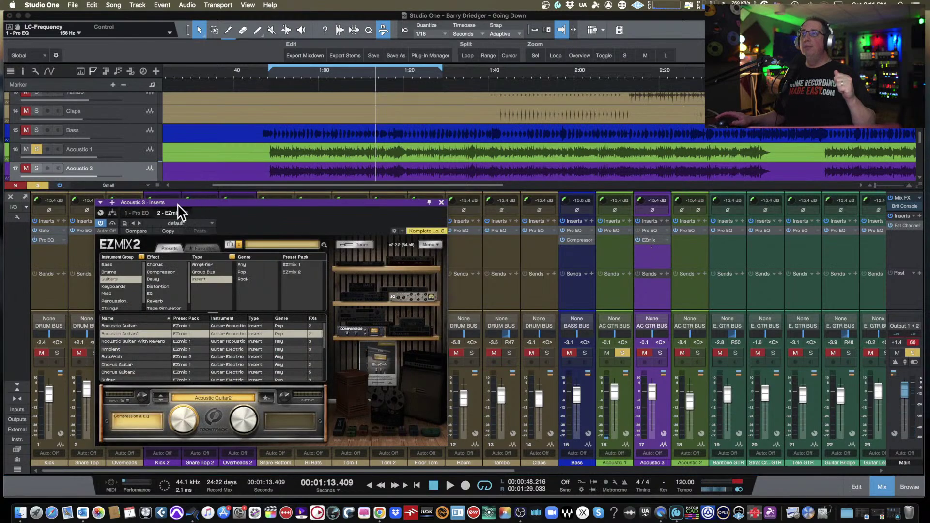
left_click_drag(197, 203, 175, 165)
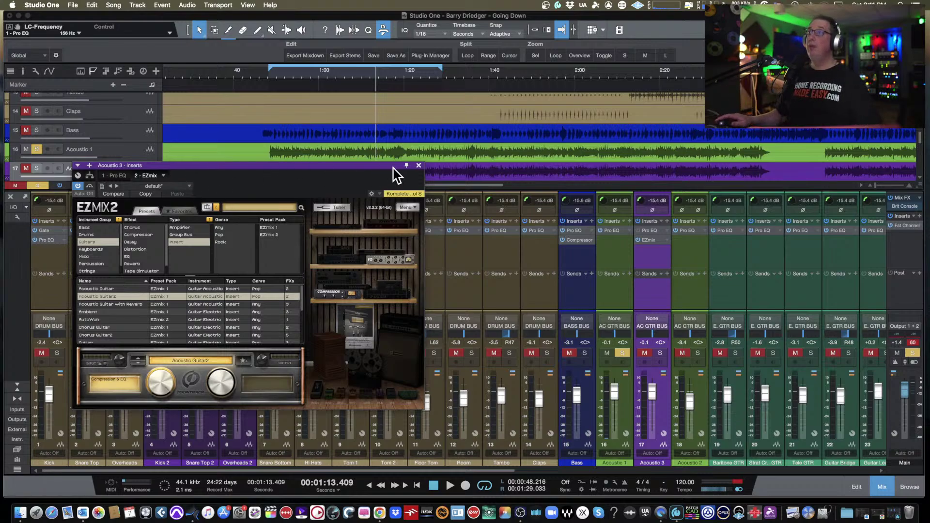
left_click(614, 231)
left_click_drag(193, 273, 207, 271)
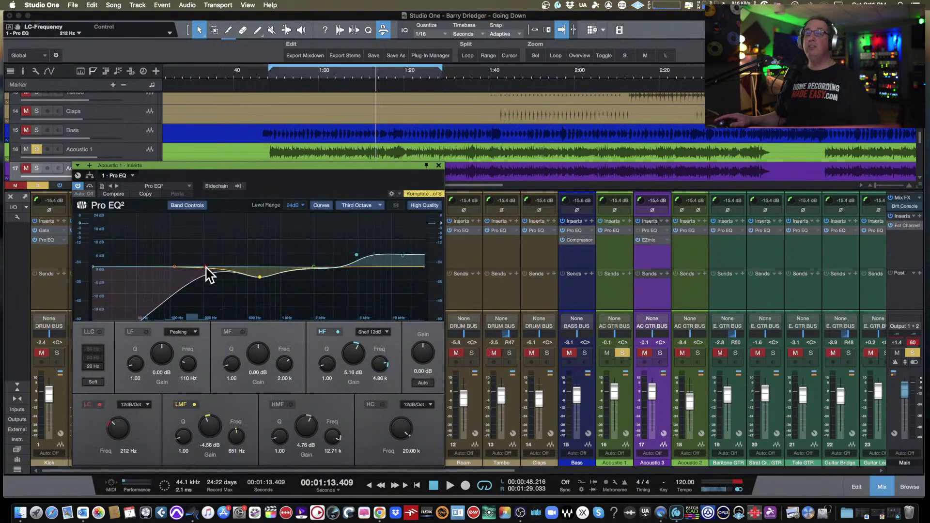
left_click(439, 165)
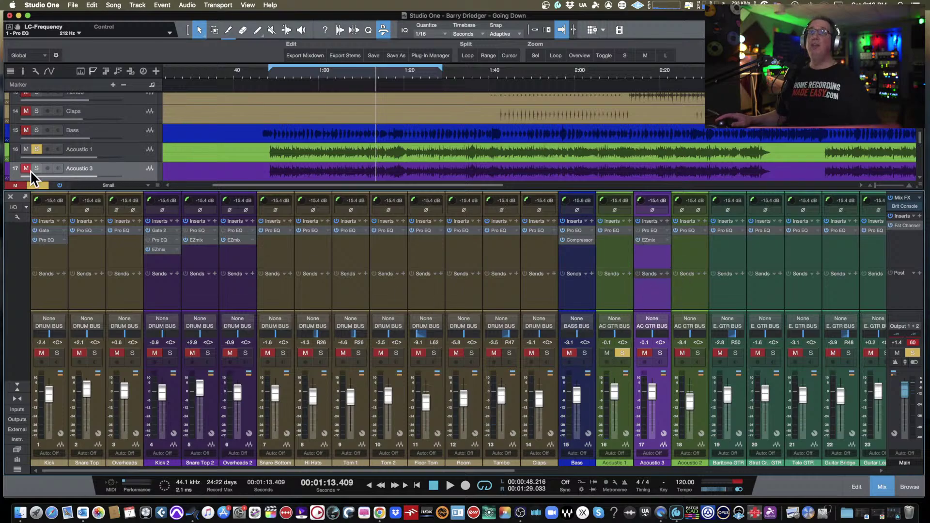
- Clear all solos and pull the faders of Kick 2, Snare Top 2 and Overheads 2 all the way down together
left_click(37, 185)
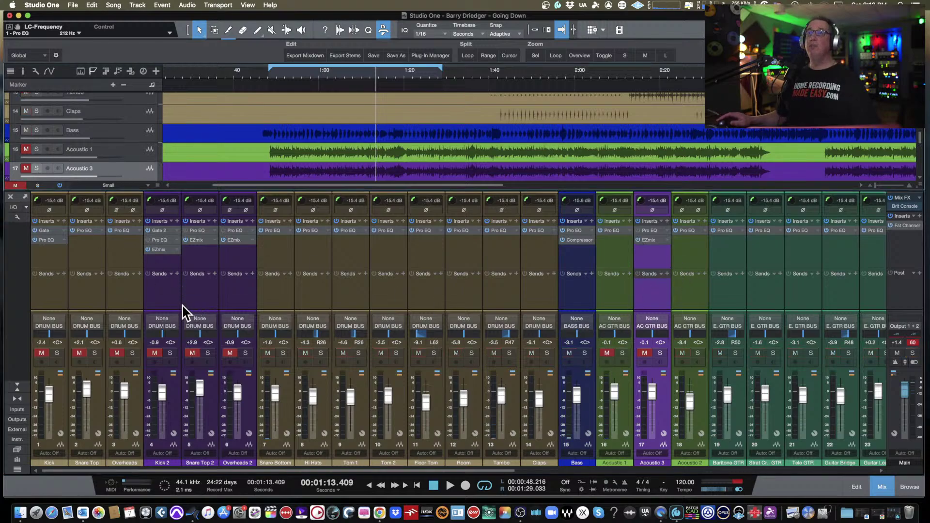
left_click(160, 303)
left_click(233, 298, "shift")
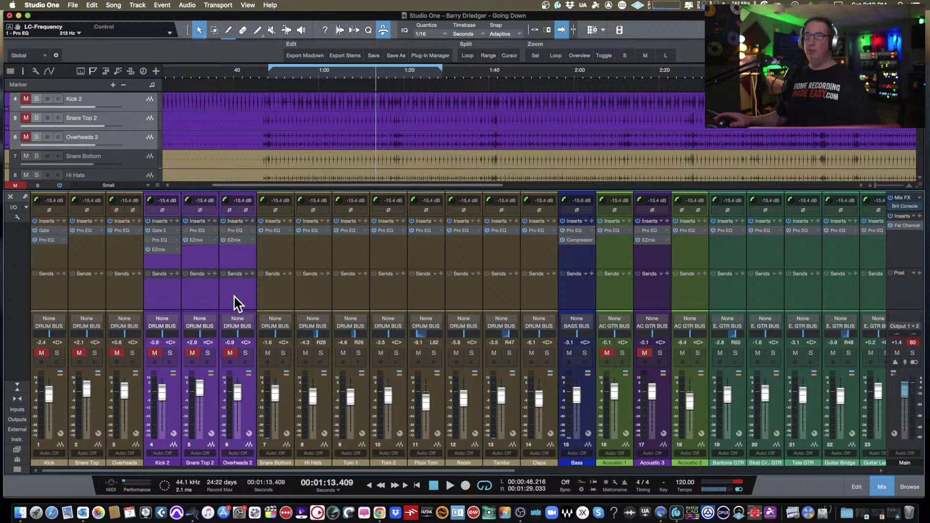
left_click_drag(234, 390, 237, 434)
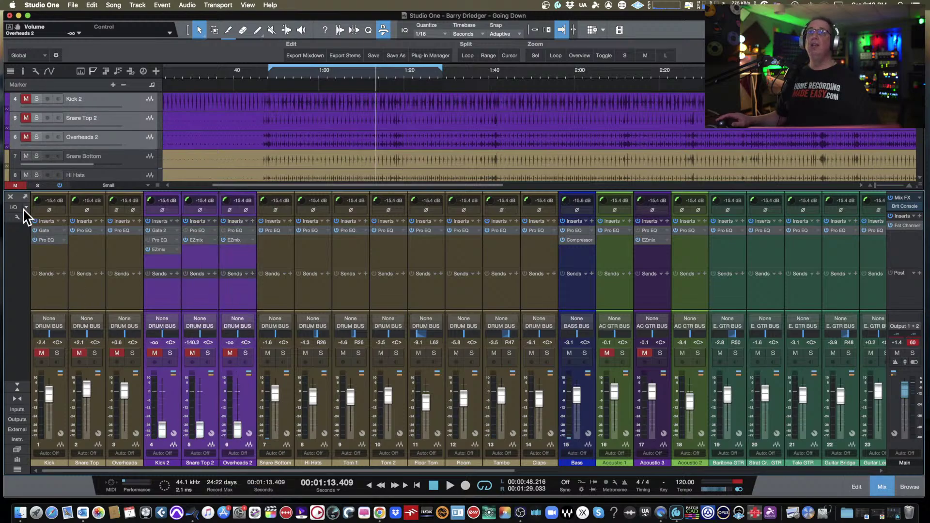
- Clear all mutes, mute only Acoustic 3, and raise the Acoustic 1 fader to about +2.5 dB during playback
left_click(15, 186)
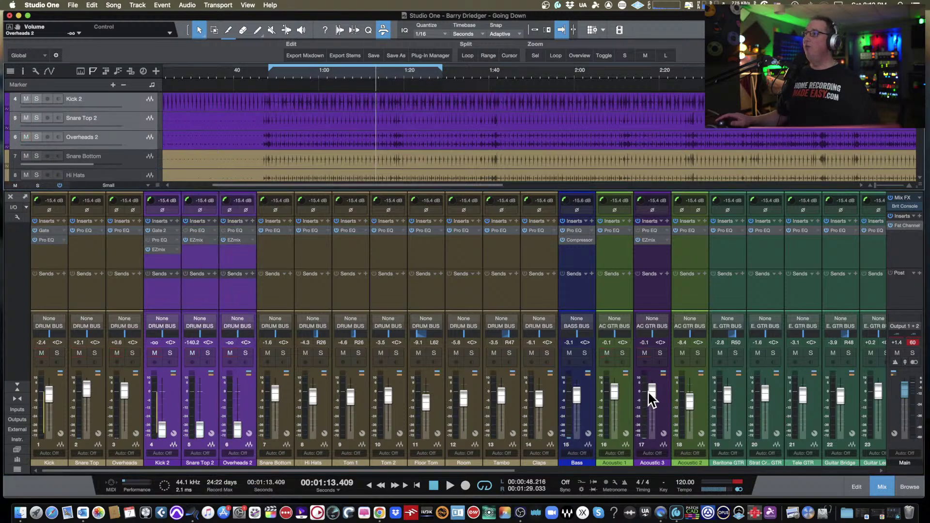
left_click(645, 353)
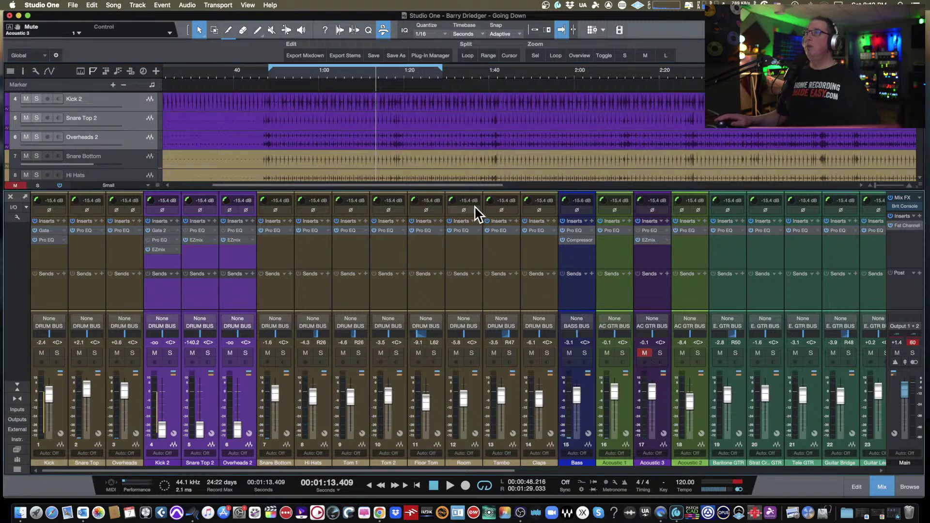
key("space")
left_click_drag(615, 392, 612, 388)
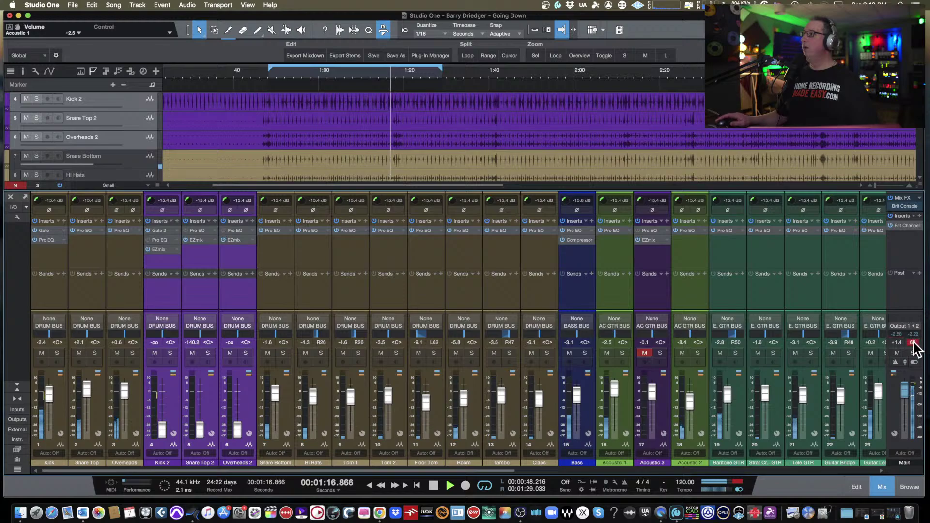
key("space")
- Pull the VOCAL BUS fader all the way down and resume playback
scroll(504, 470, "right", 10)
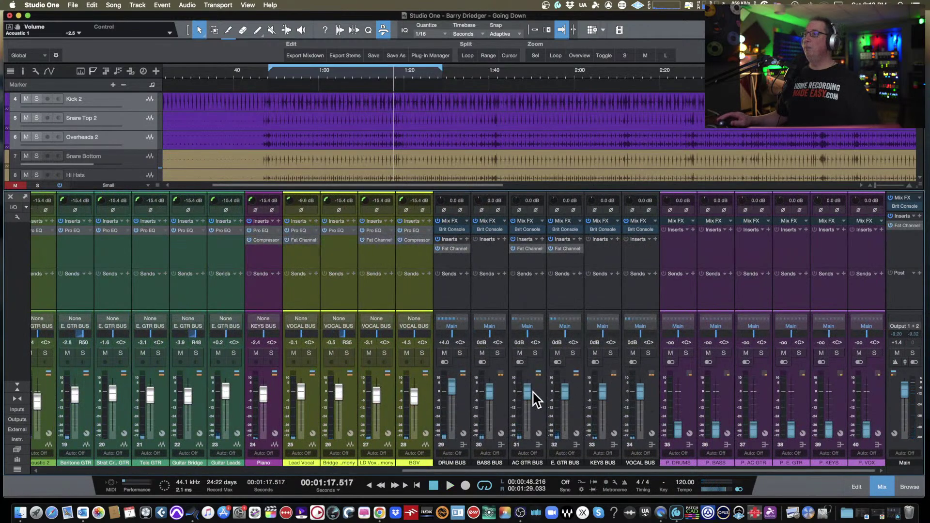
left_click_drag(639, 393, 496, 451)
key("space")
- Raise the AC GTR BUS fader to about +4.4 dB while the mix plays
scroll(499, 453, "left", 4)
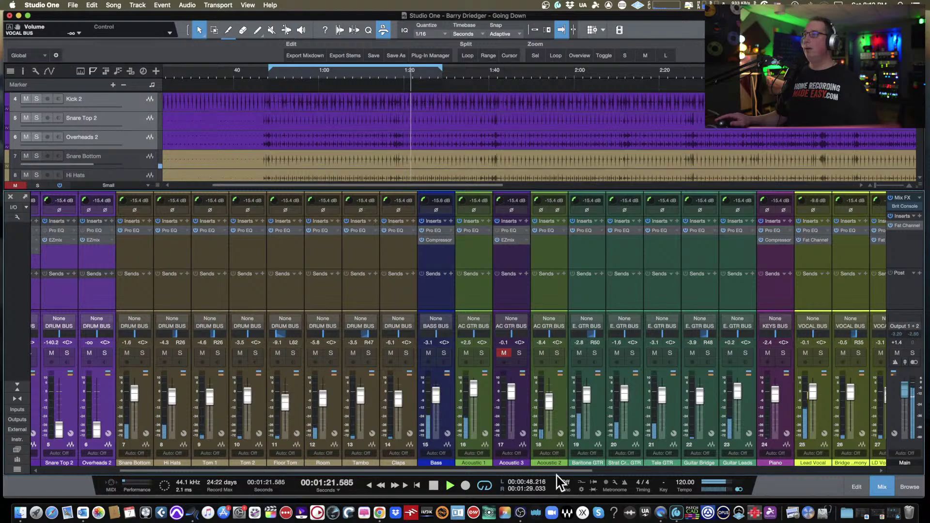
scroll(562, 471, "right", 6)
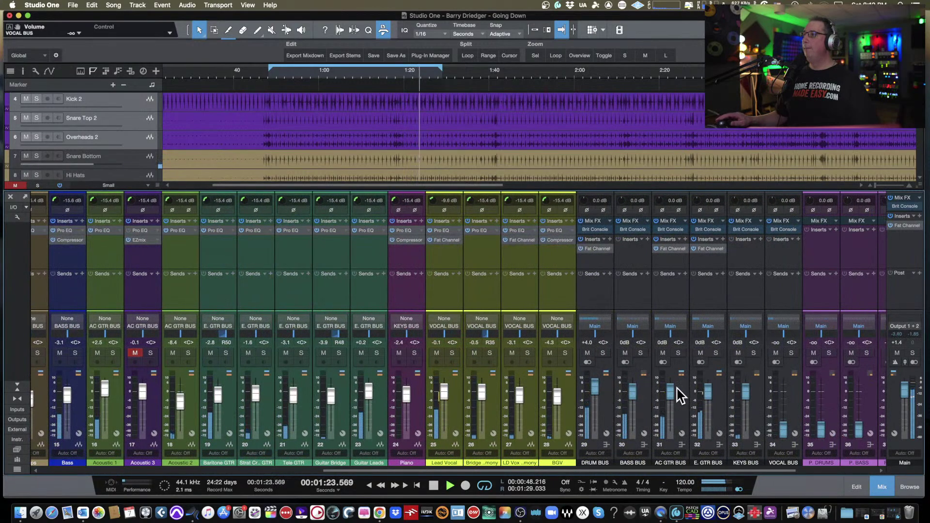
left_click_drag(670, 390, 673, 385)
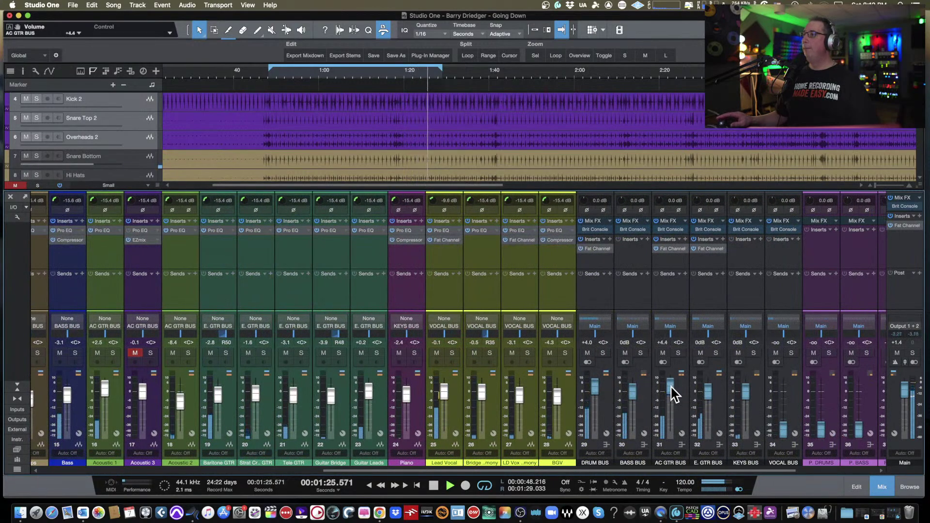
- Check Acoustic 1 in solo during playback, and return to the full mix with Acoustic 3 muted
scroll(619, 461, "left", 8)
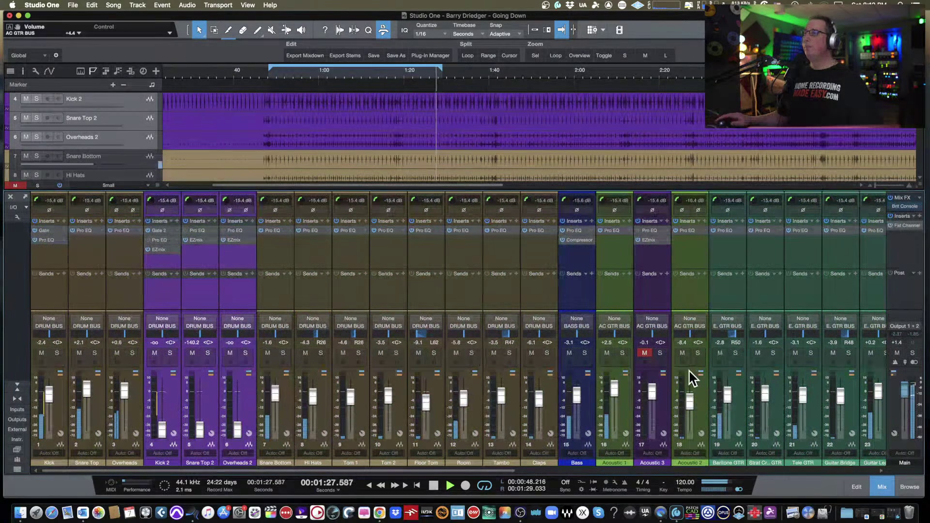
left_click(624, 353)
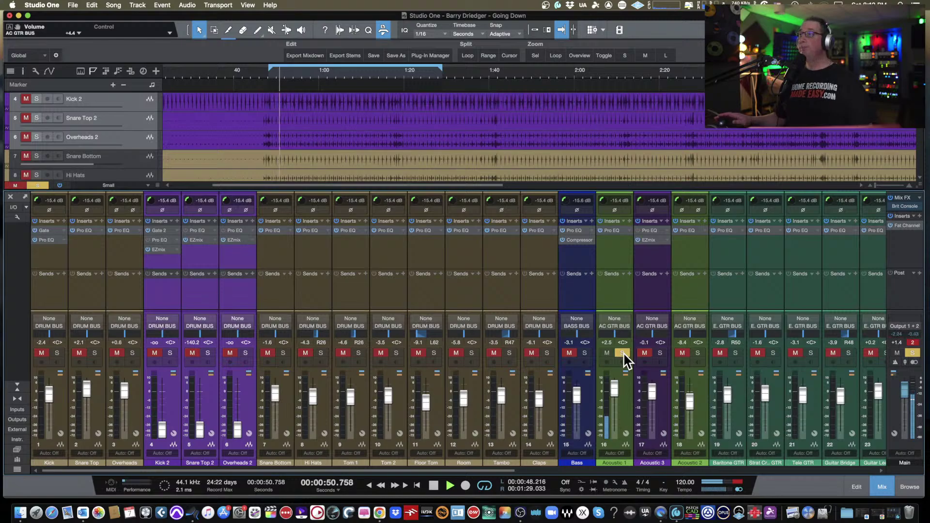
left_click(623, 352)
left_click(644, 352)
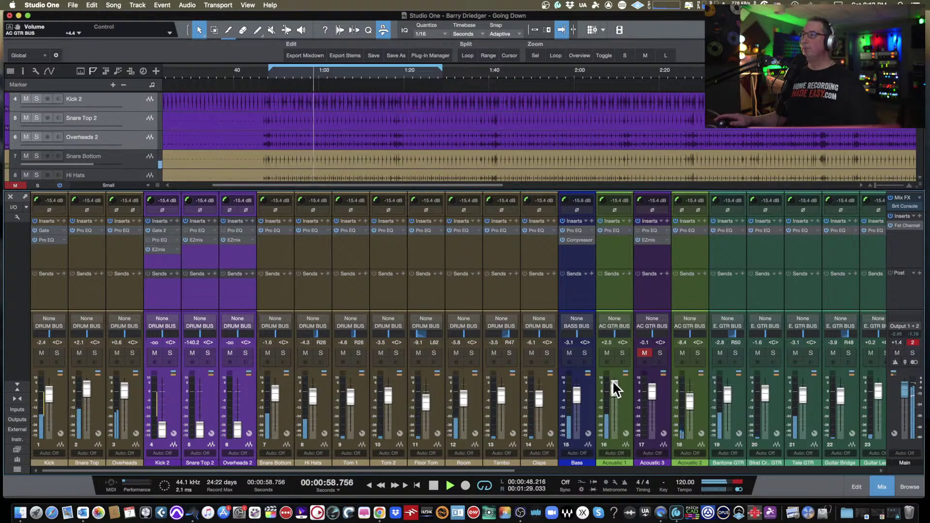
- Mute Acoustic 1, unmute Acoustic 3, play the full mix, and reset the Main channel's clip indicator
key("space")
left_click(617, 297)
left_click(612, 354)
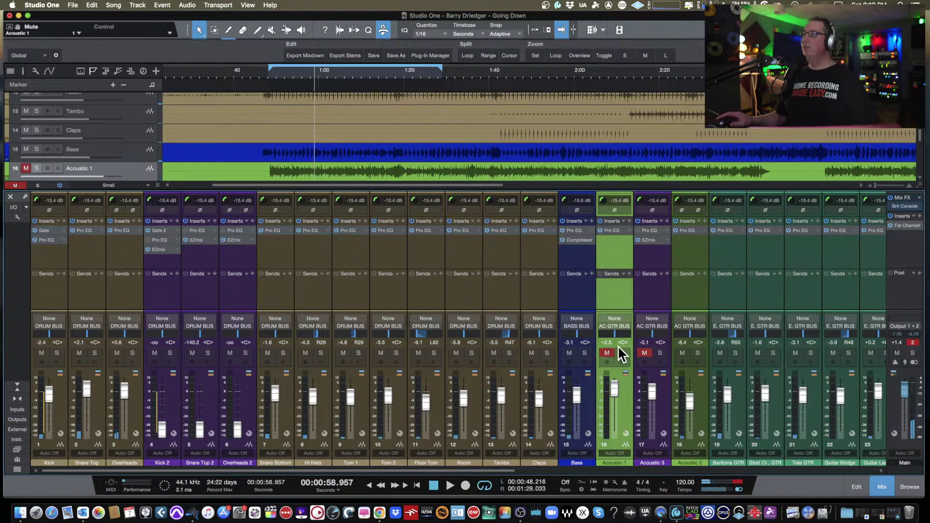
left_click(660, 353)
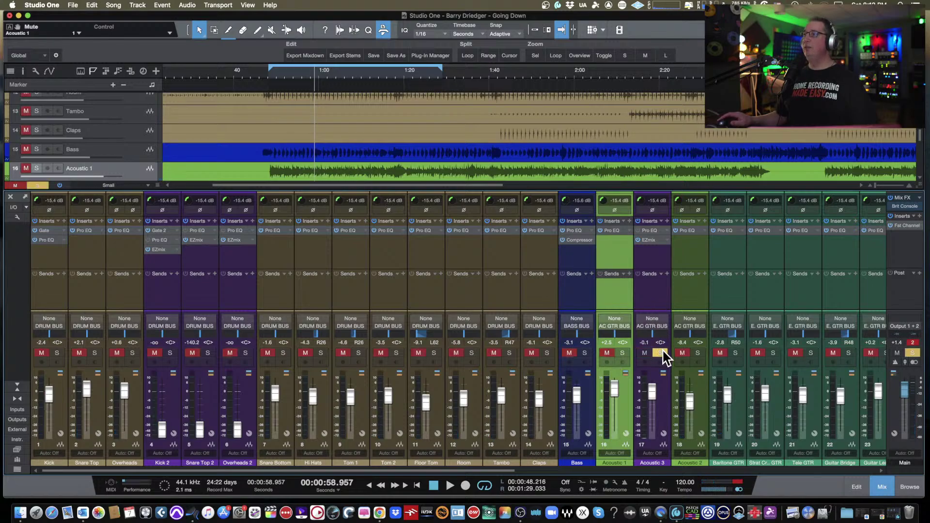
left_click(662, 353)
left_click(657, 359)
left_click(645, 353)
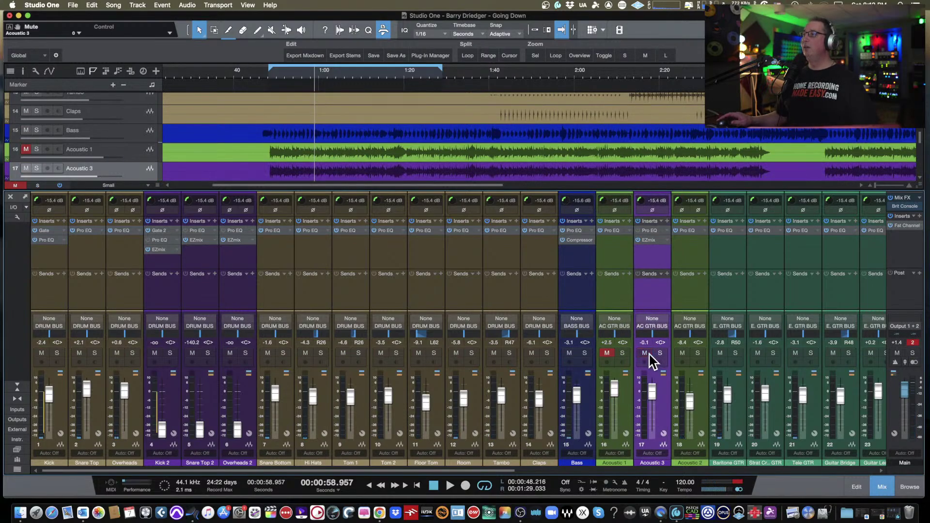
key("space")
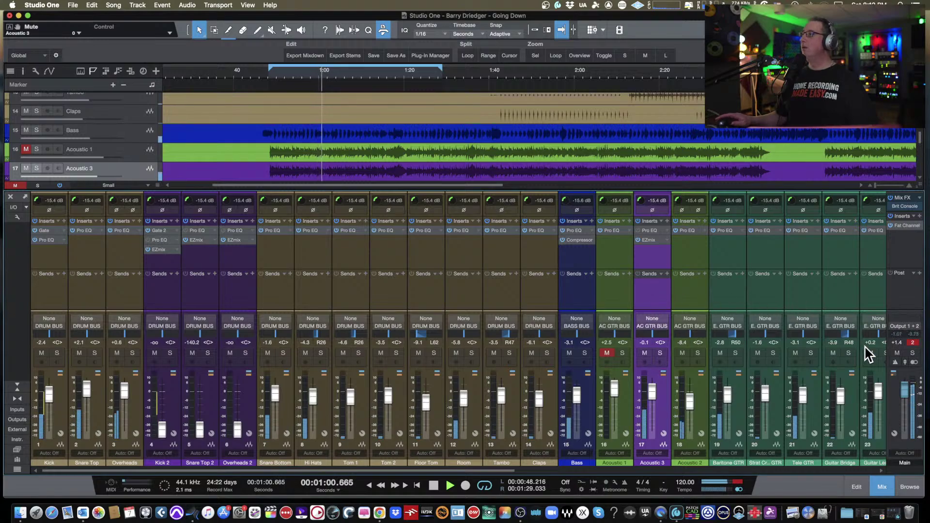
left_click(914, 344)
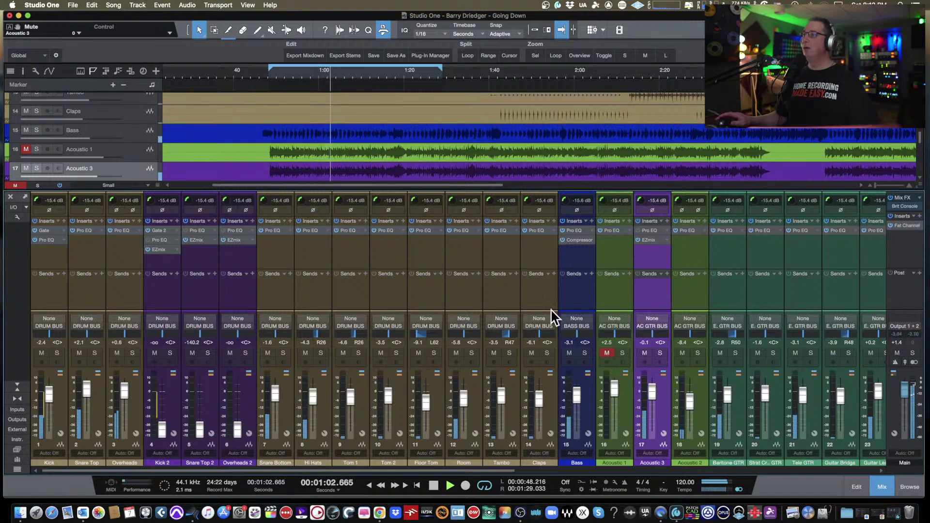
- Mute Acoustic 3, unmute Acoustic 1, and set their faders to about +2.5 dB and +2.1 dB respectively during playback
left_click(644, 353)
left_click(608, 353)
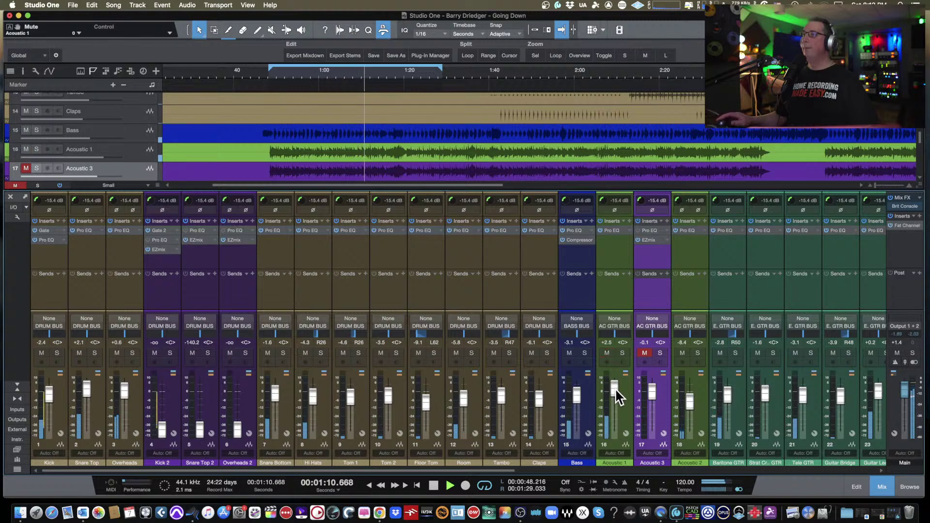
left_click_drag(615, 388, 653, 389)
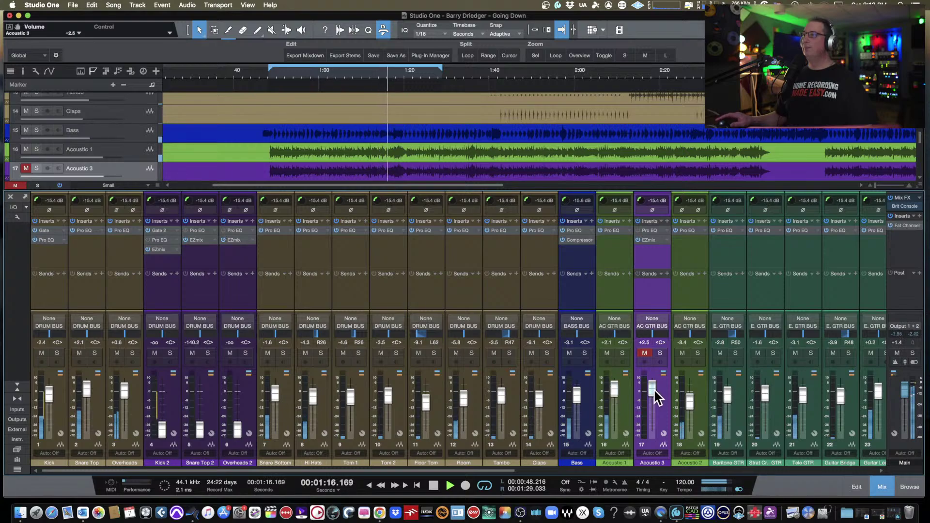
- Mute Acoustic 1, raise the Acoustic 3 fader to about +2.9 dB, and compare Acoustic 3 in solo and in the mix
left_click(608, 353)
left_click(659, 353)
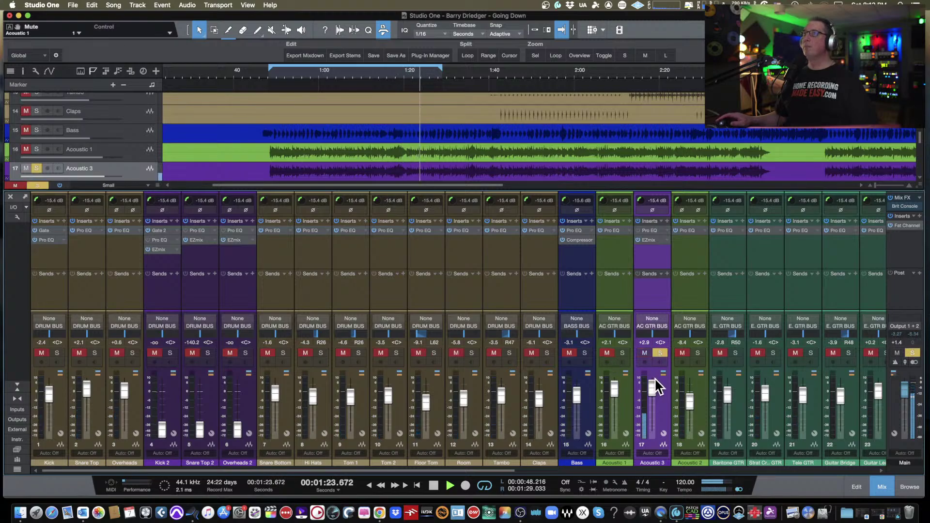
left_click(658, 353)
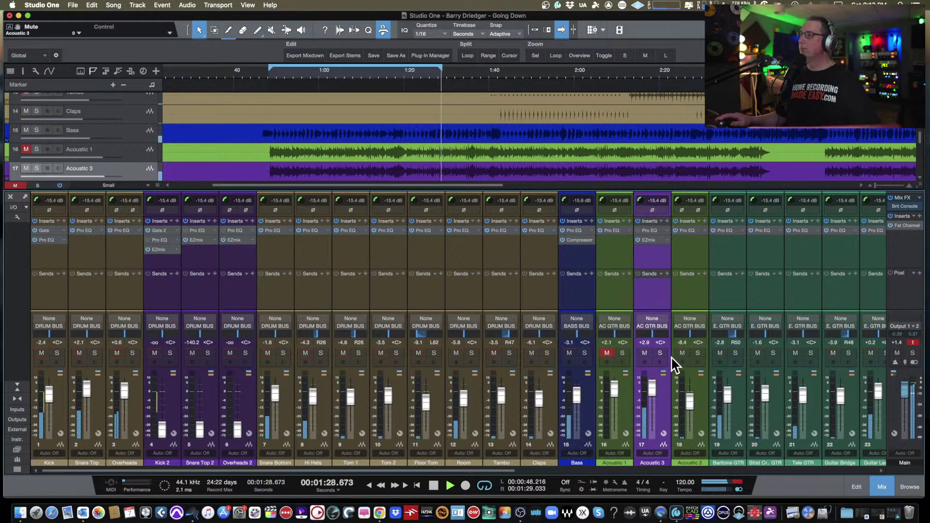
- Mute Acoustic 3, unmute Acoustic 1, and raise the Acoustic 1 fader to about +2.5 dB during playback
left_click(645, 353)
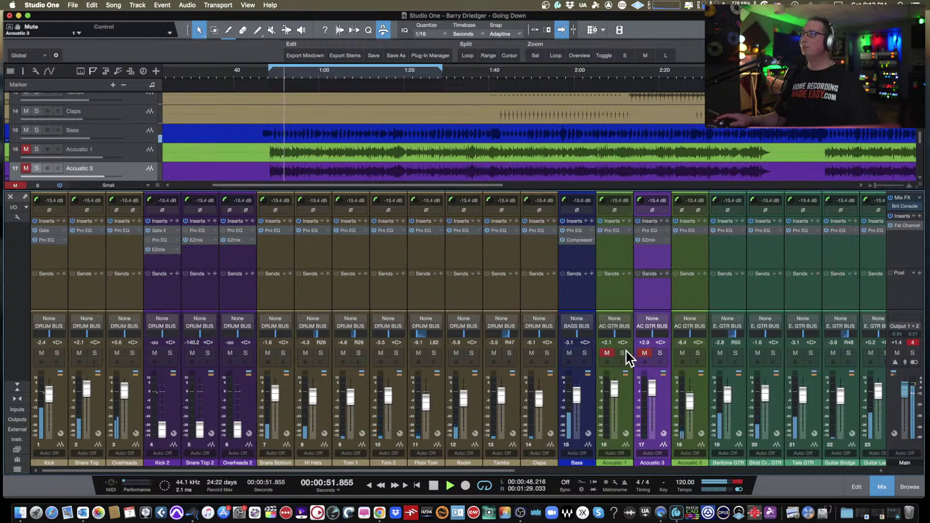
left_click(609, 353)
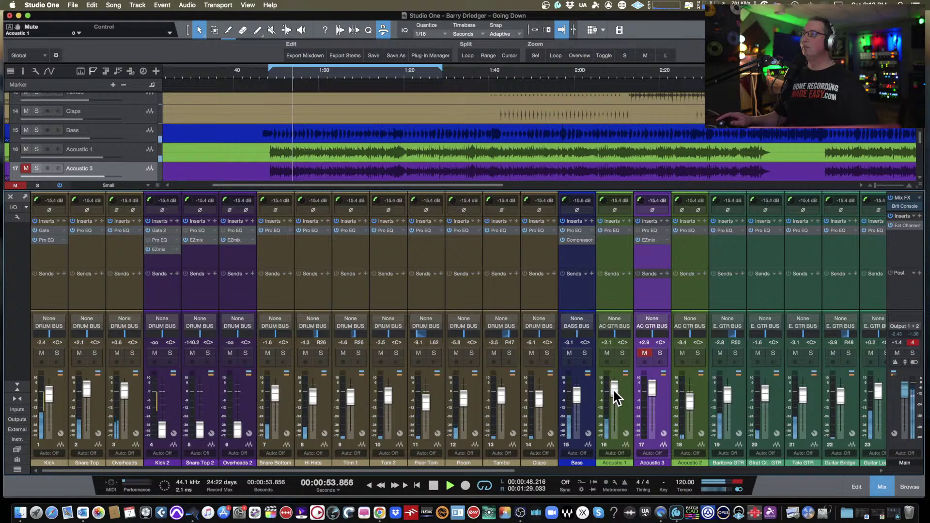
left_click_drag(612, 389, 614, 387)
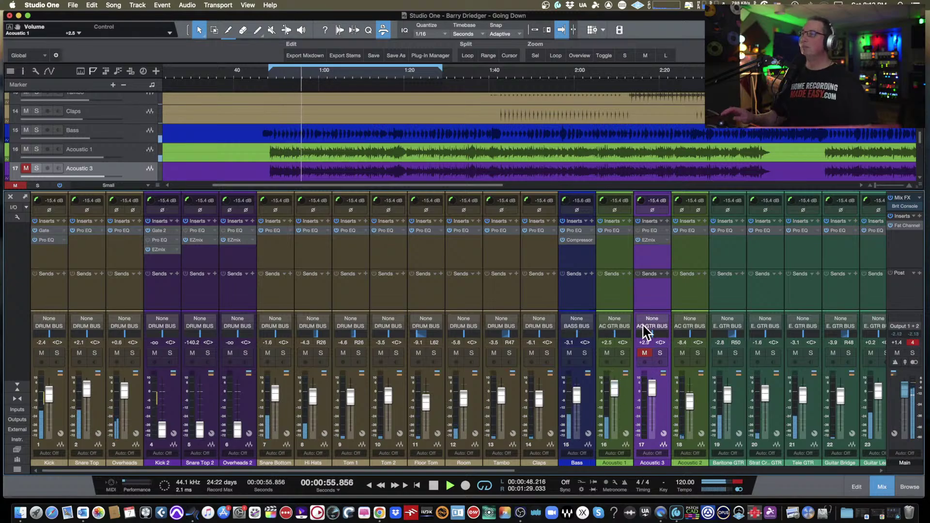
- Open EZmix on Acoustic 3, review its Acoustic Guitar2 preset and the instrument group categories, and close the plug-in
left_click(648, 240)
left_click_drag(150, 168, 150, 183)
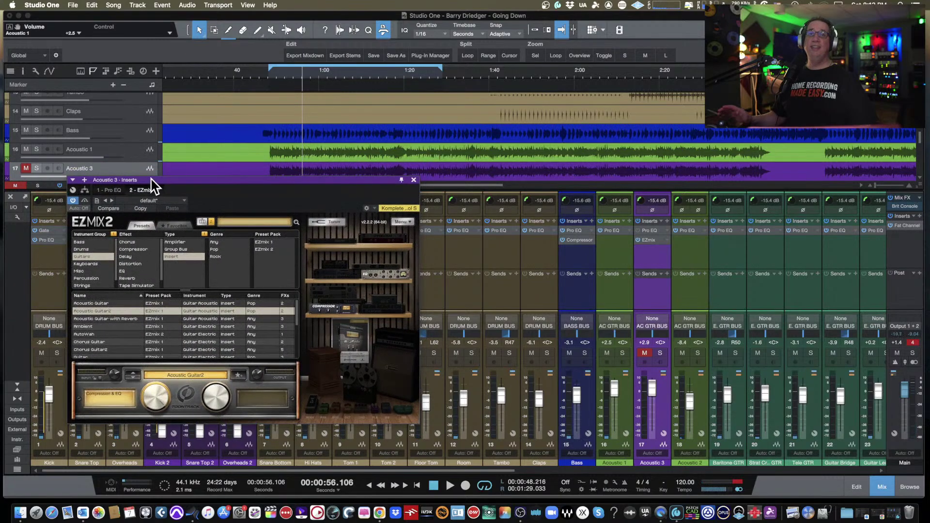
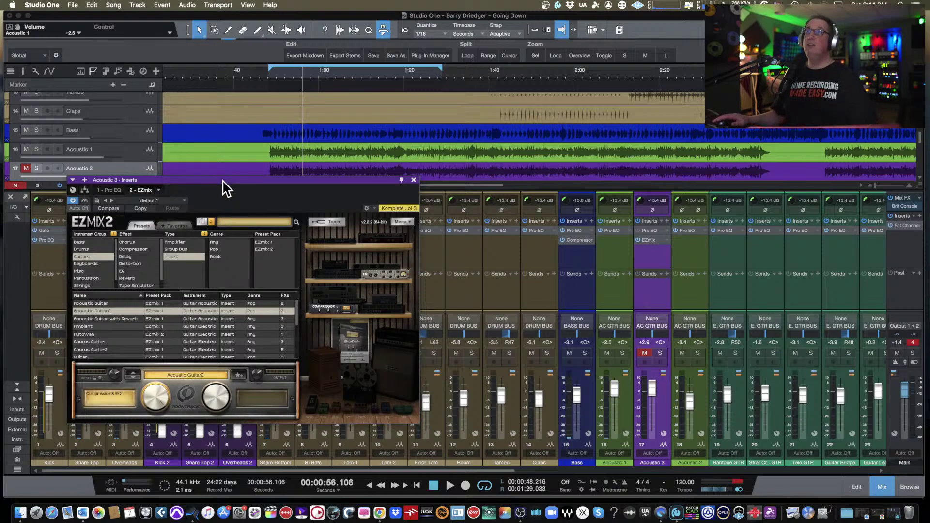
left_click_drag(221, 180, 232, 187)
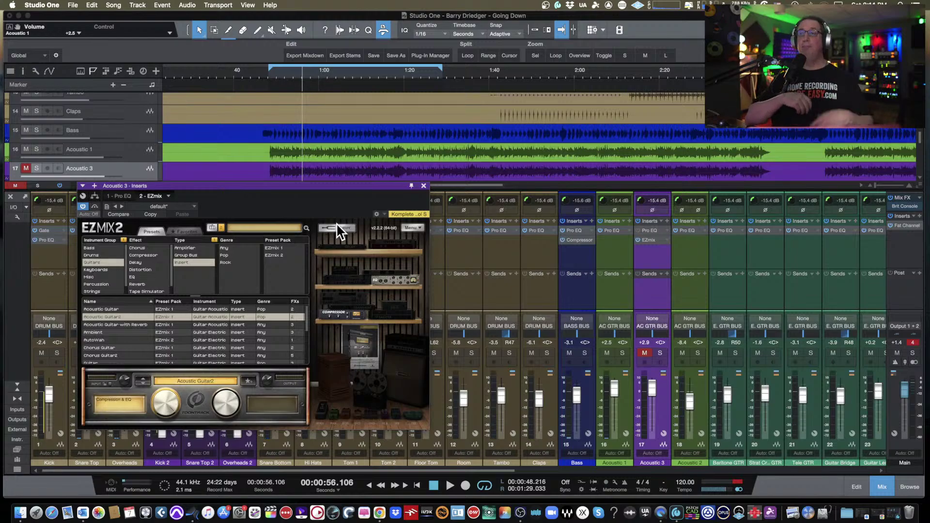
left_click_drag(270, 187, 298, 156)
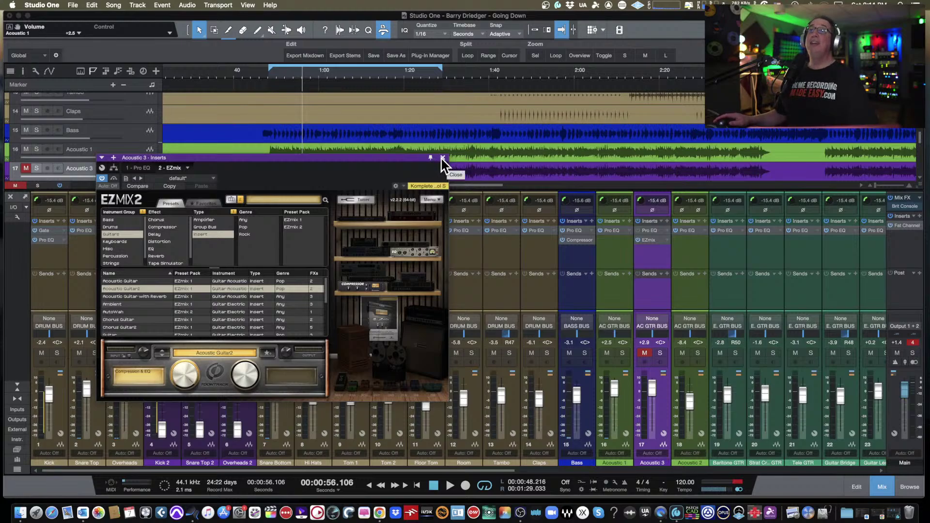
scroll(144, 238, "down", 2)
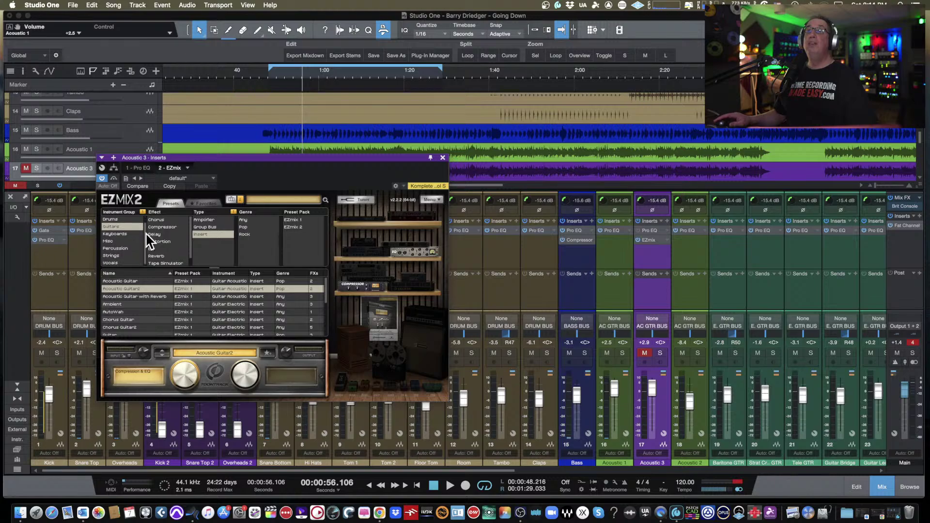
left_click(442, 158)
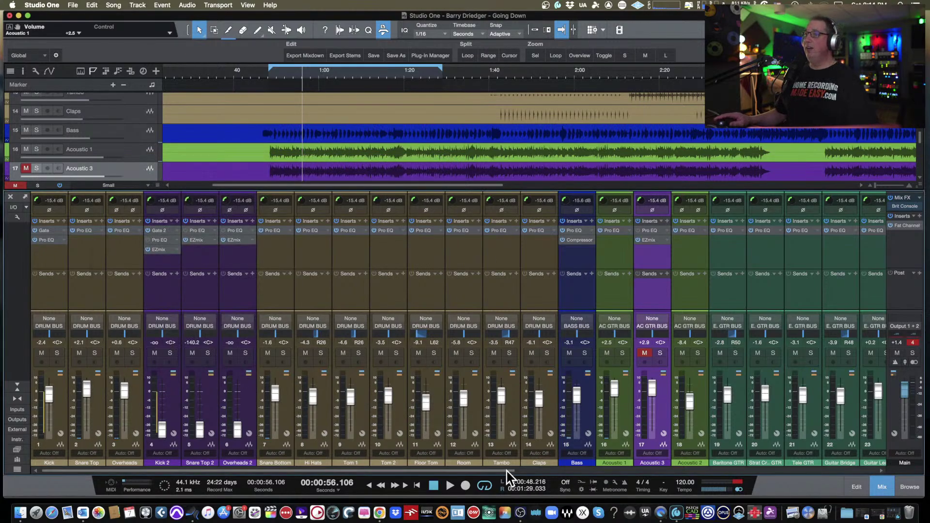
- Solo the Lead Vocal channel, reset the VOCAL BUS fader to 0 dB, and start playback
left_click_drag(509, 478, 758, 474)
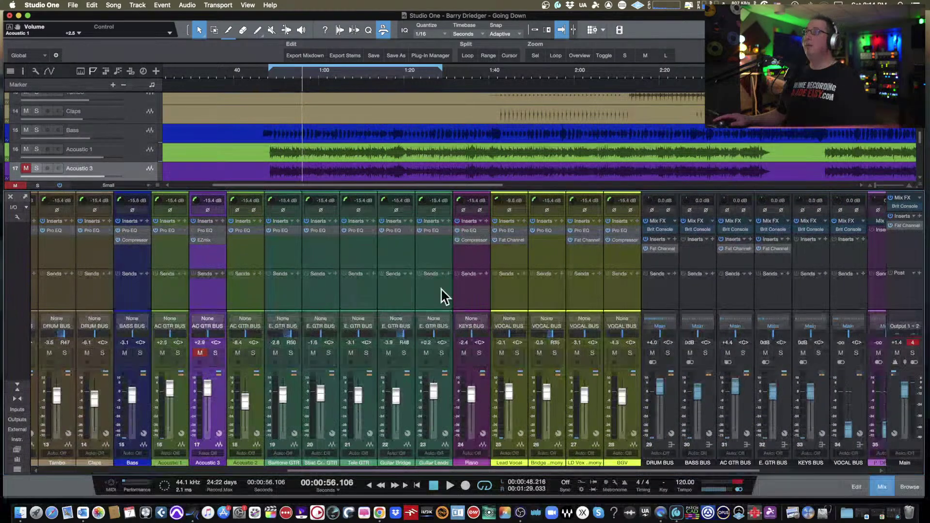
left_click(508, 291)
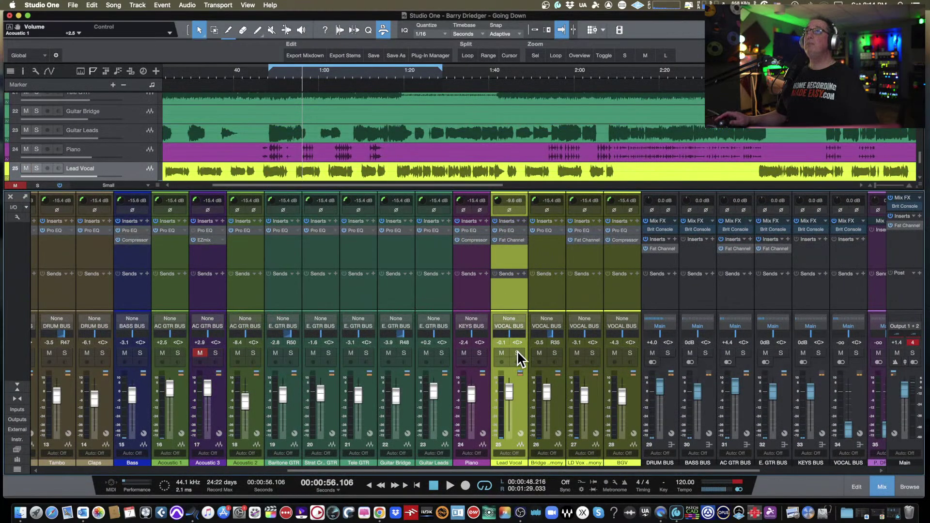
left_click(517, 352)
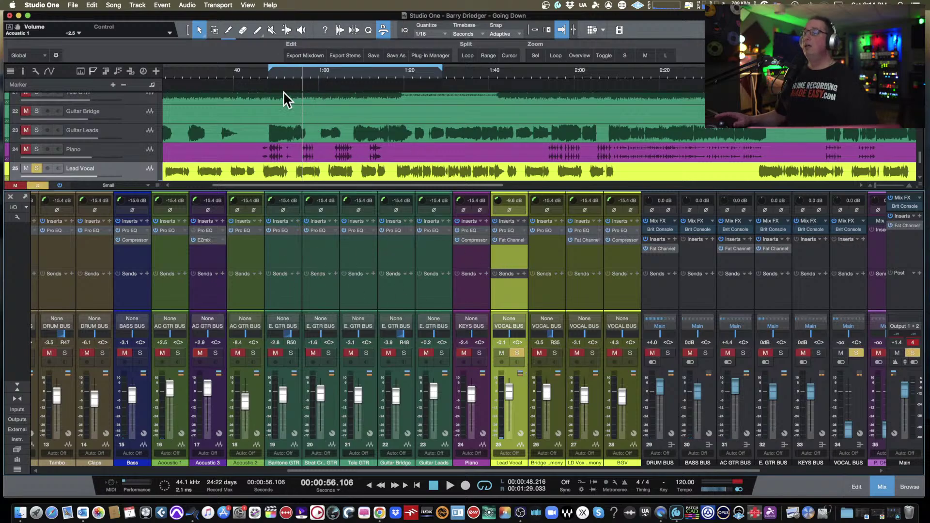
left_click(849, 430, "alt")
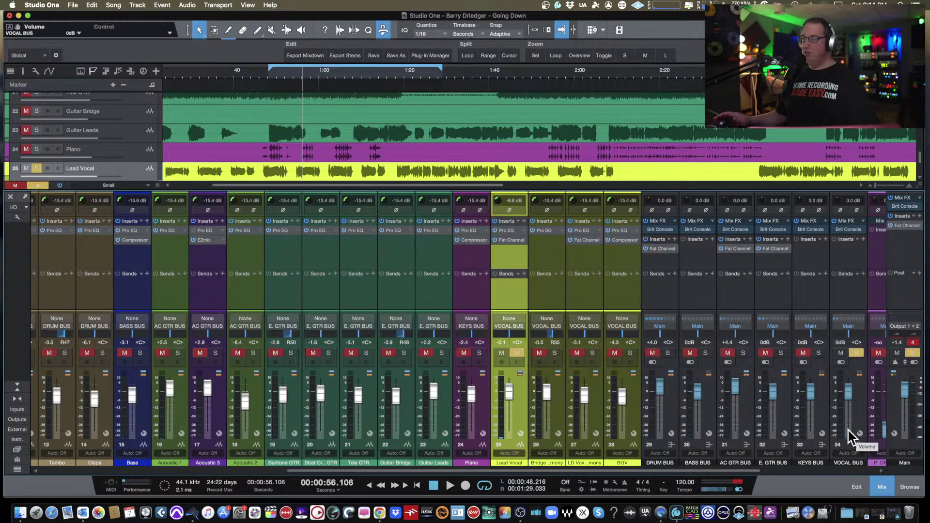
key("space")
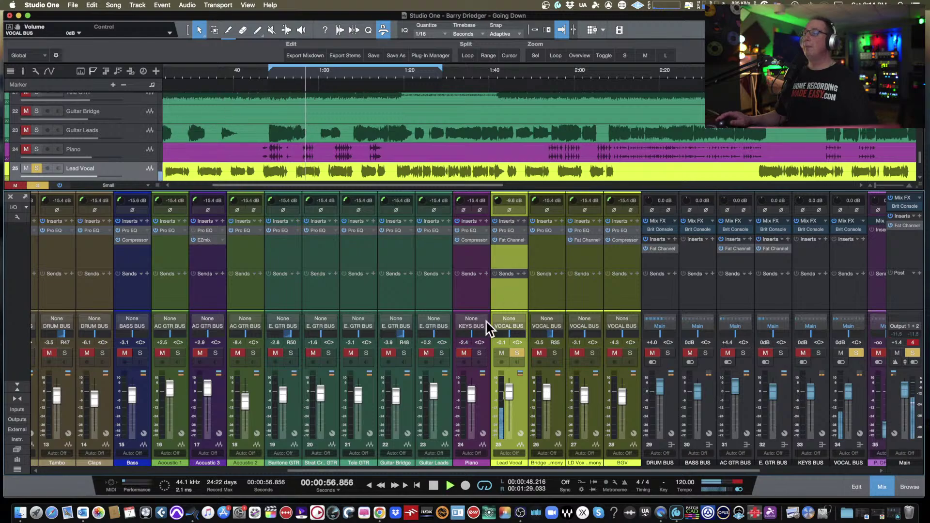
- Duplicate the Lead Vocal track completely with its audio and color the duplicate purple
scroll(173, 104, "down", 1)
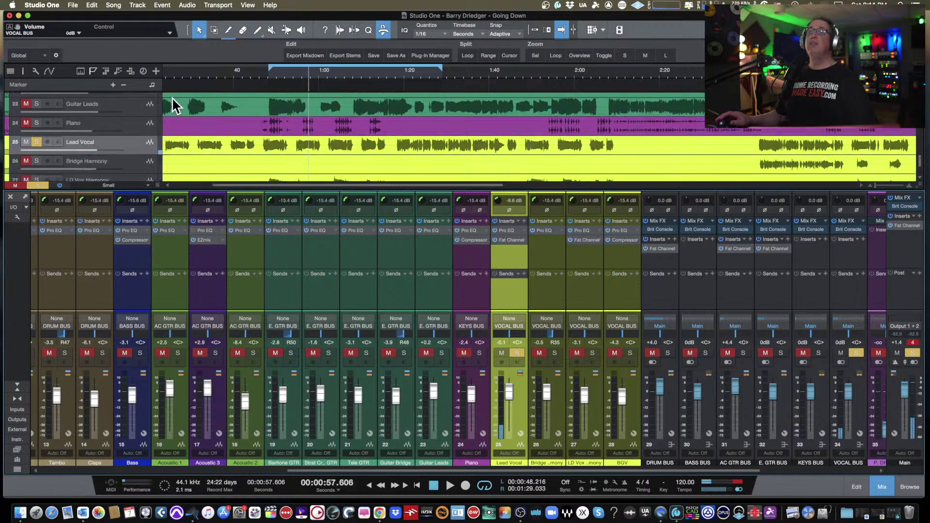
right_click(133, 137)
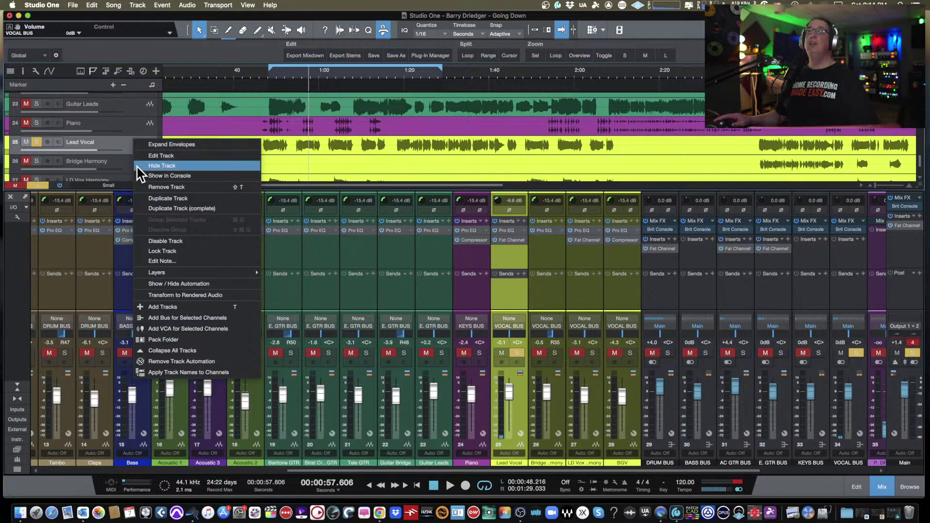
left_click(145, 208)
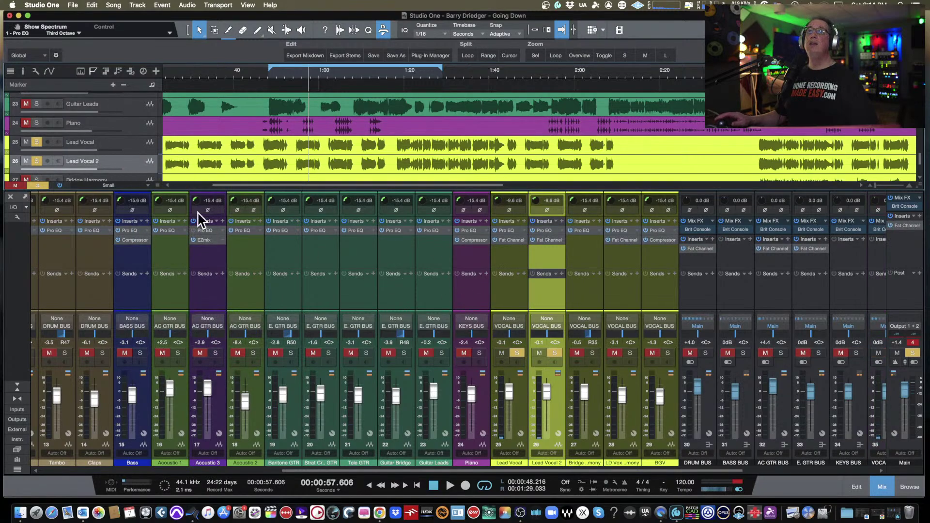
left_click(574, 457)
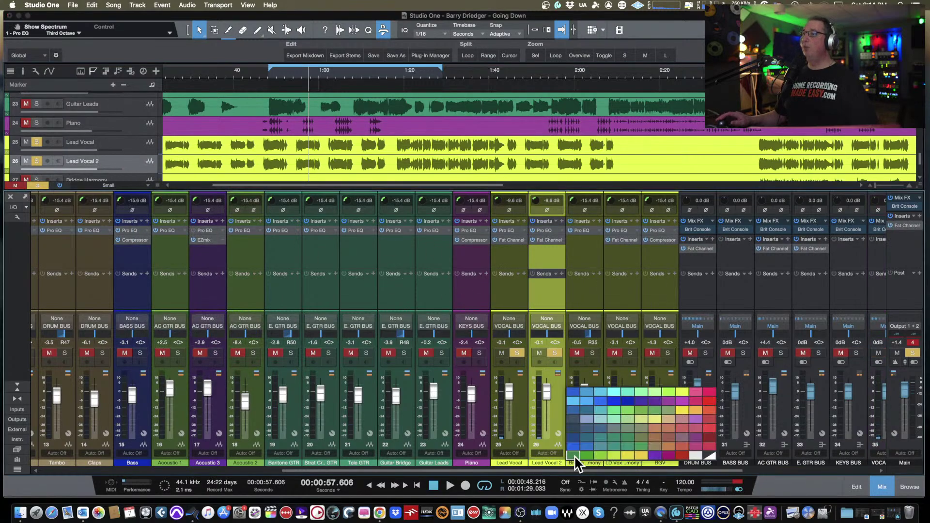
left_click(670, 405)
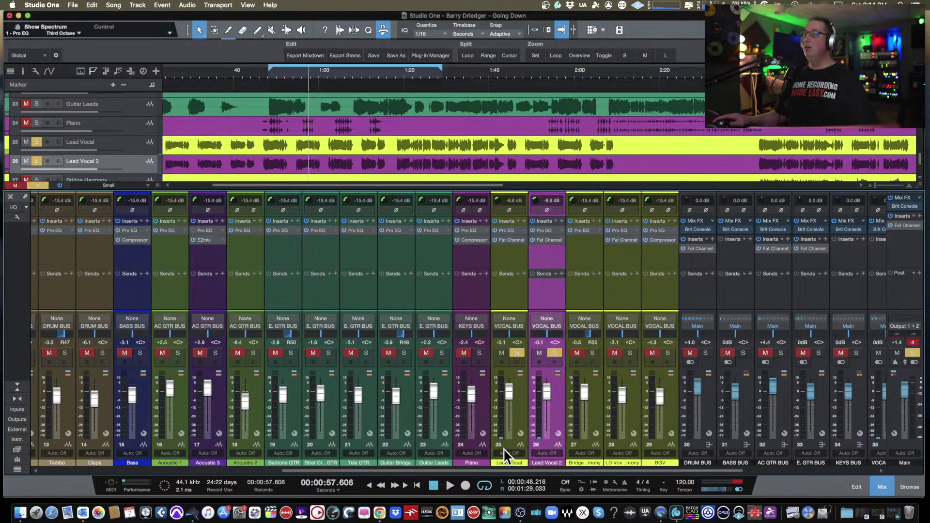
- Change the Piano channel's color to blue
left_click(480, 465)
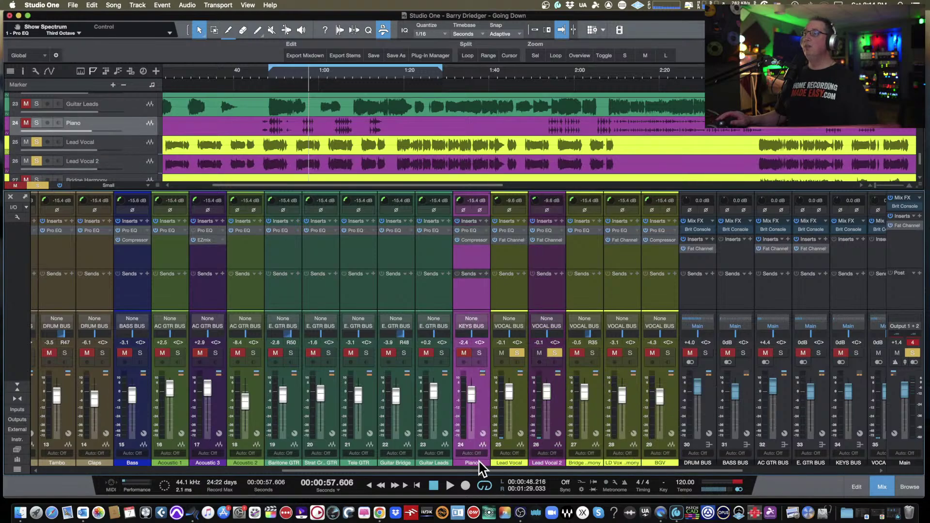
left_click(479, 463)
left_click(536, 399)
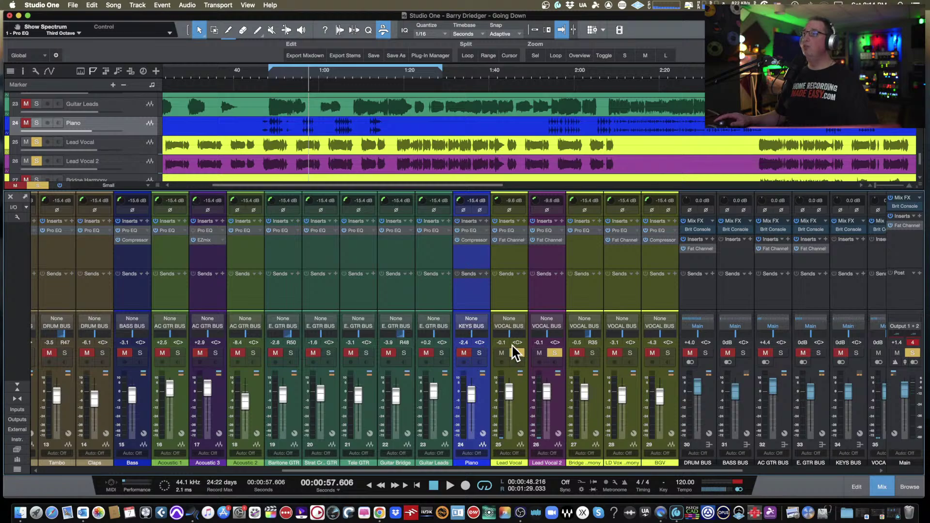
- Add Toontrack EZmix to the Lead Vocal 2 inserts, solo only that channel, and hide the plug-in browser
left_click(519, 298)
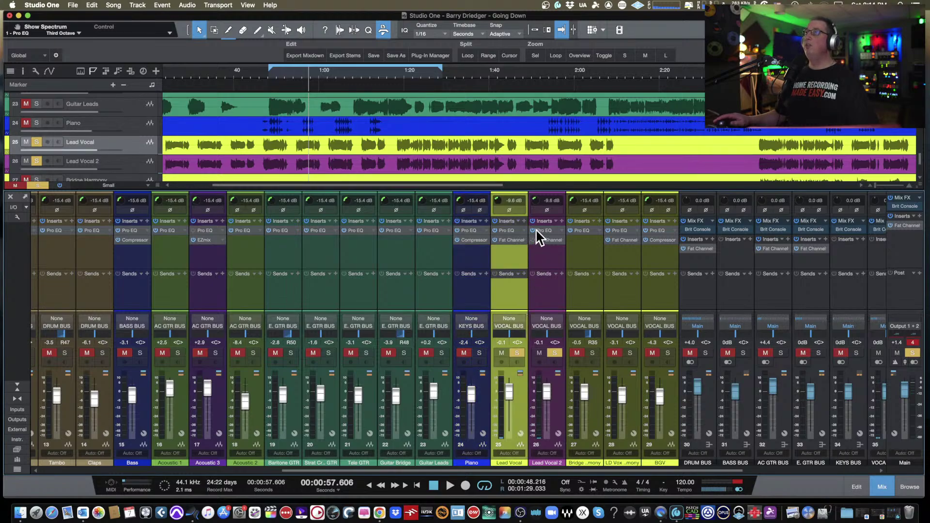
left_click(910, 487)
left_click_drag(796, 340, 551, 264)
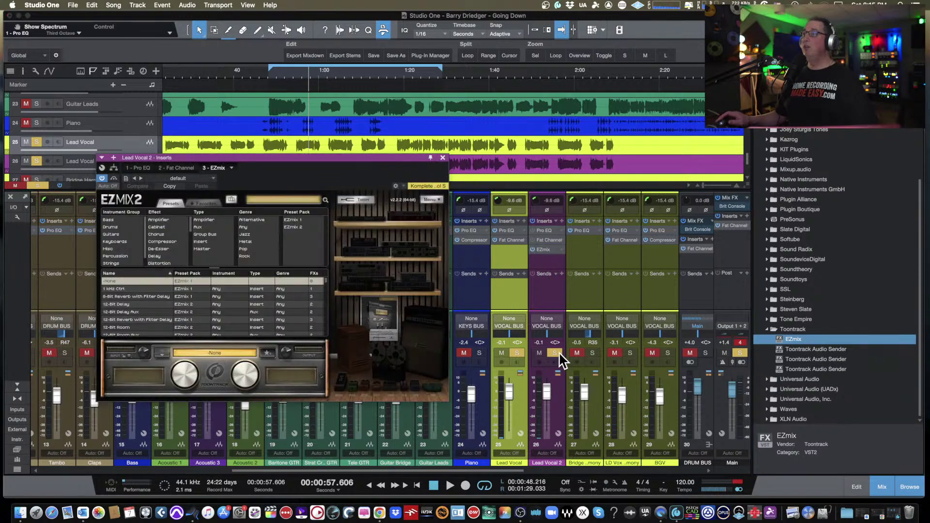
left_click(554, 354, "alt")
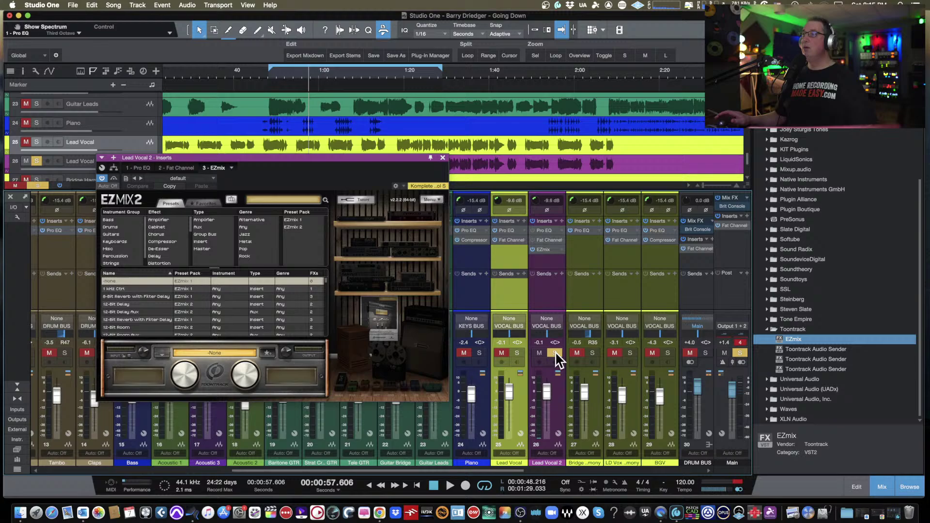
left_click(906, 485)
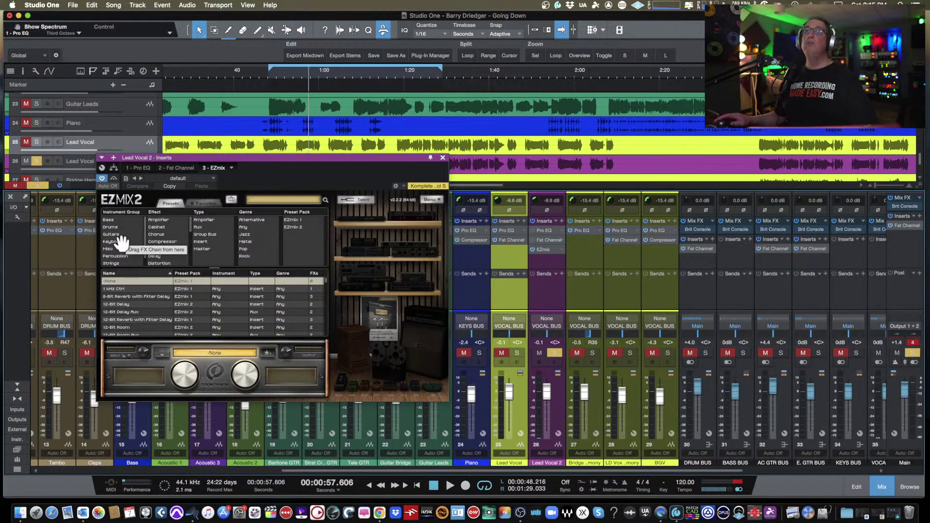
left_click_drag(150, 162, 166, 188)
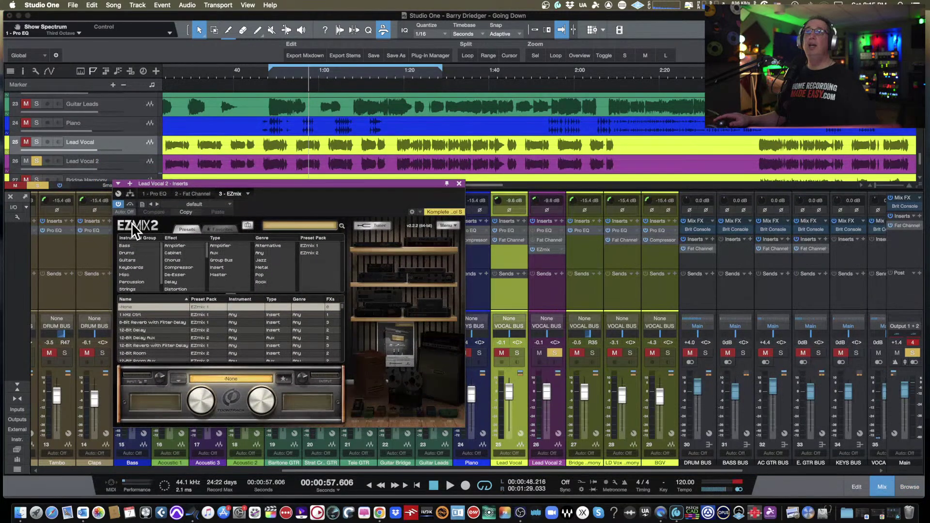
- Filter the EZmix presets to the Vocals instrument group and Insert type, and load the Clear Up Vocals preset
scroll(158, 290, "down", 1)
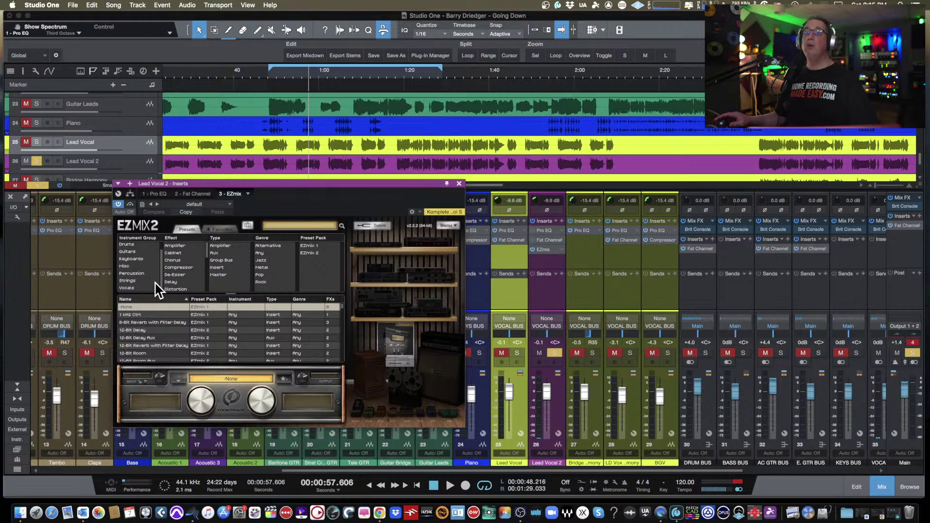
left_click(127, 288)
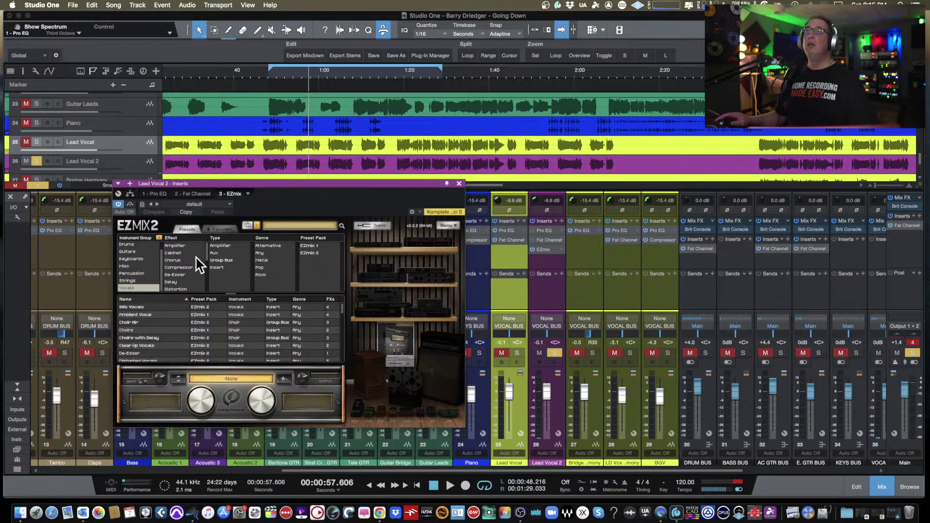
left_click(218, 268)
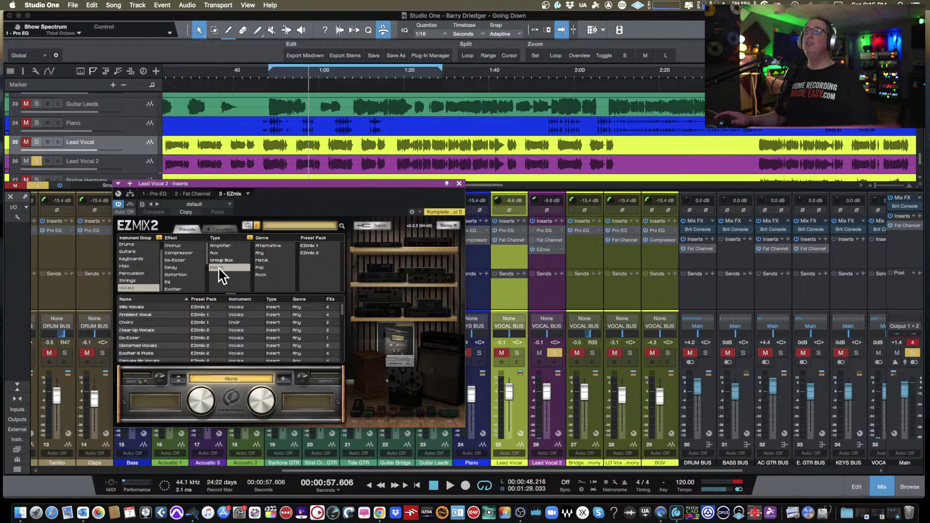
left_click(141, 330)
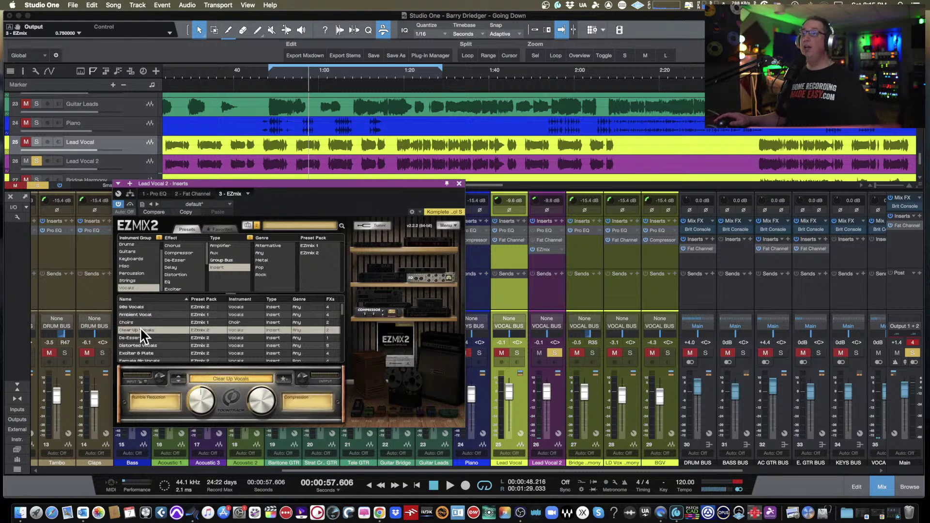
- Play Lead Vocal 2 and bypass and re-enable EZmix to compare the dry and processed sound
key("space")
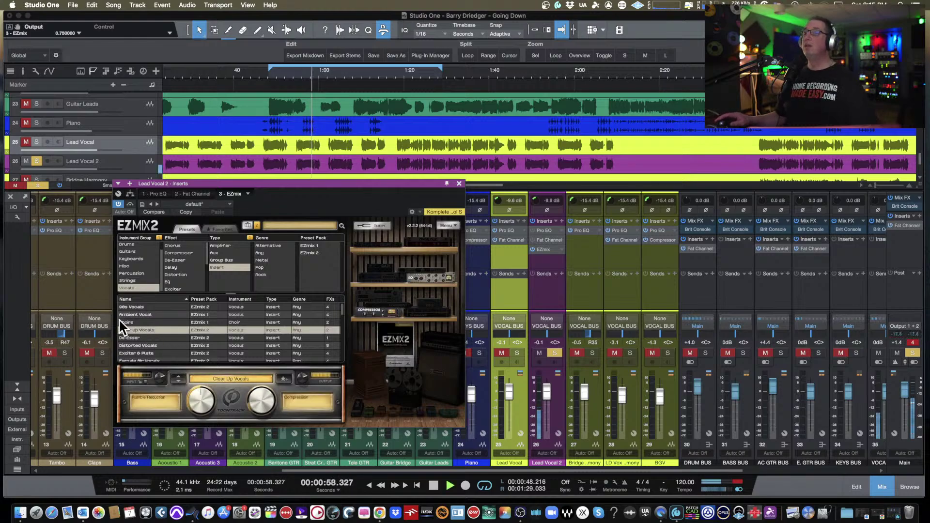
left_click(130, 205)
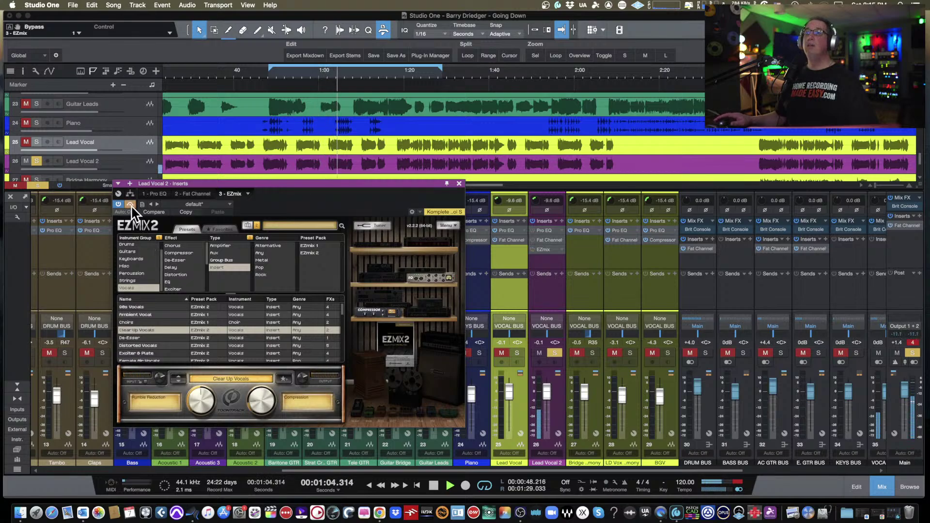
left_click(130, 205)
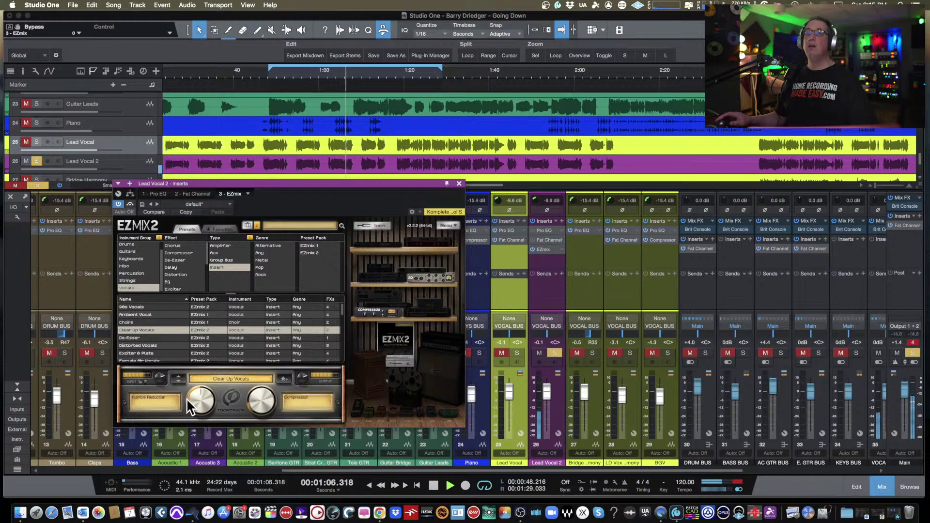
- Adjust the Rumble Reduction amount of the Clear Up Vocals preset and set its Compression to 25%
left_click_drag(187, 397, 190, 374)
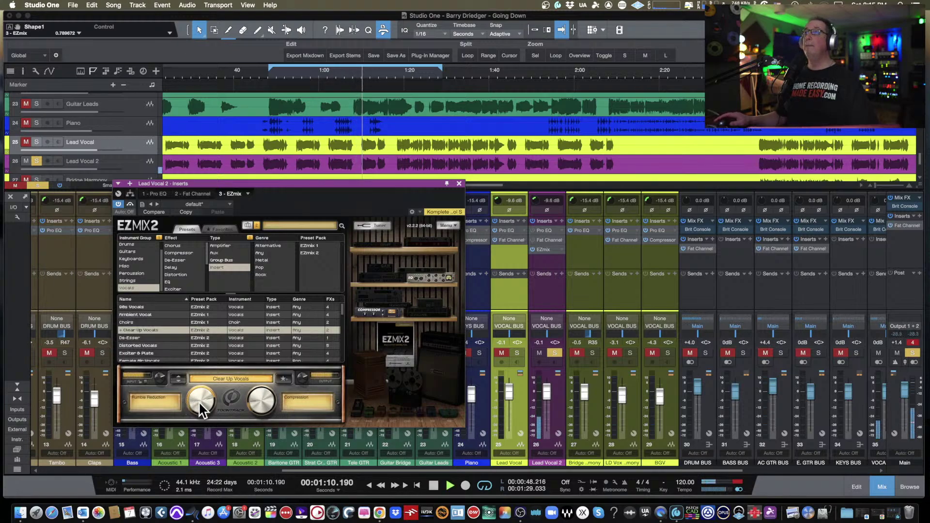
left_click_drag(201, 401, 212, 353)
left_click_drag(200, 409, 200, 421)
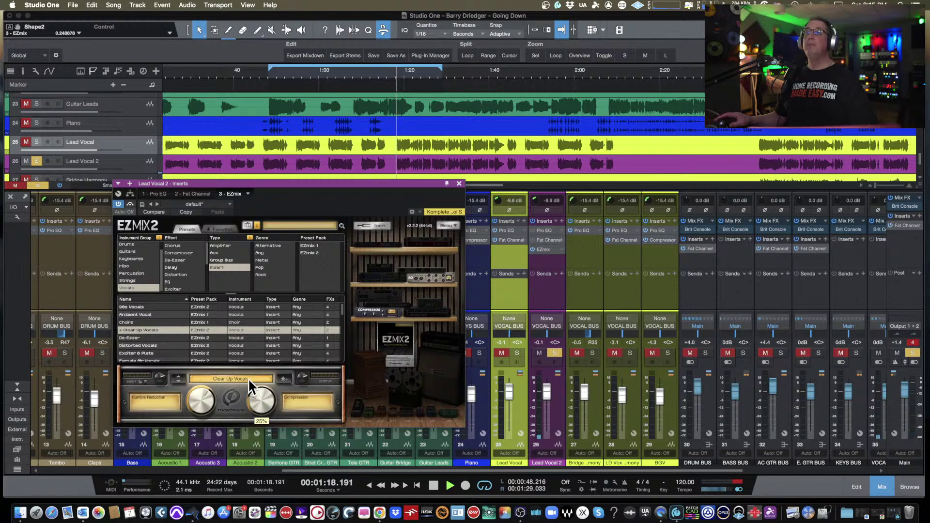
- Load the 90s Vocals preset, replace it with Exciter & Plate, and set its Reverb to 0% during playback
left_click(130, 306)
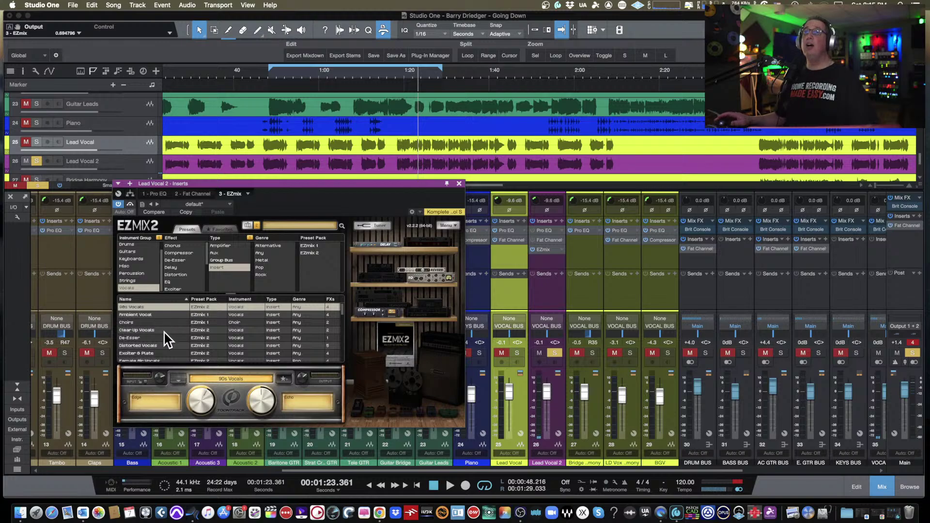
scroll(167, 339, "down", 1)
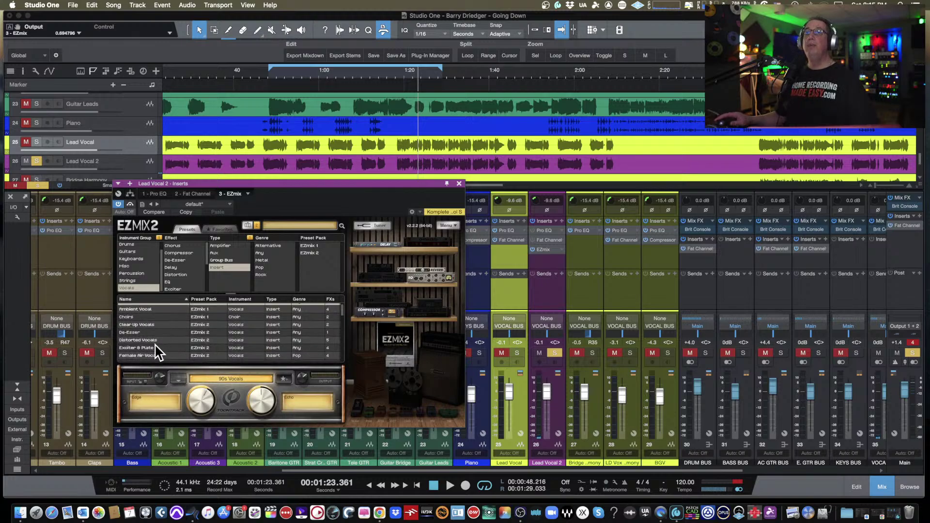
left_click(154, 346)
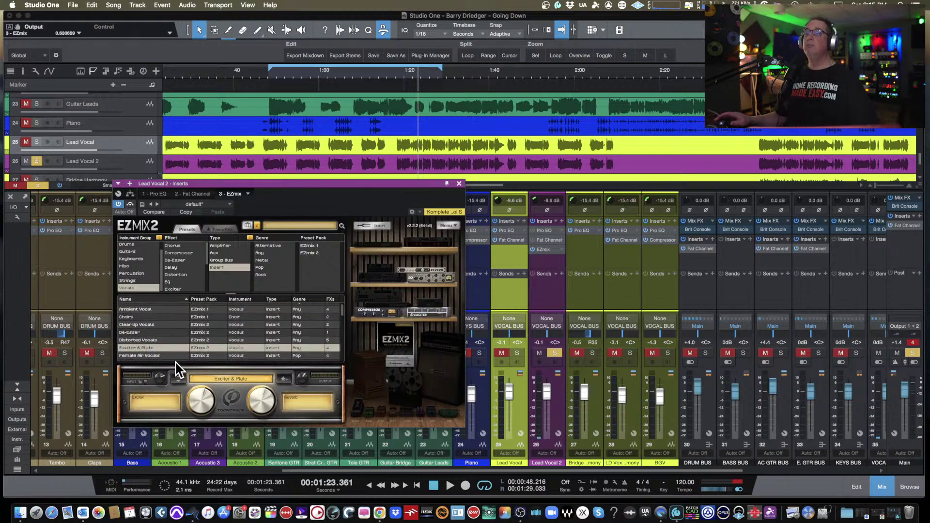
key("space")
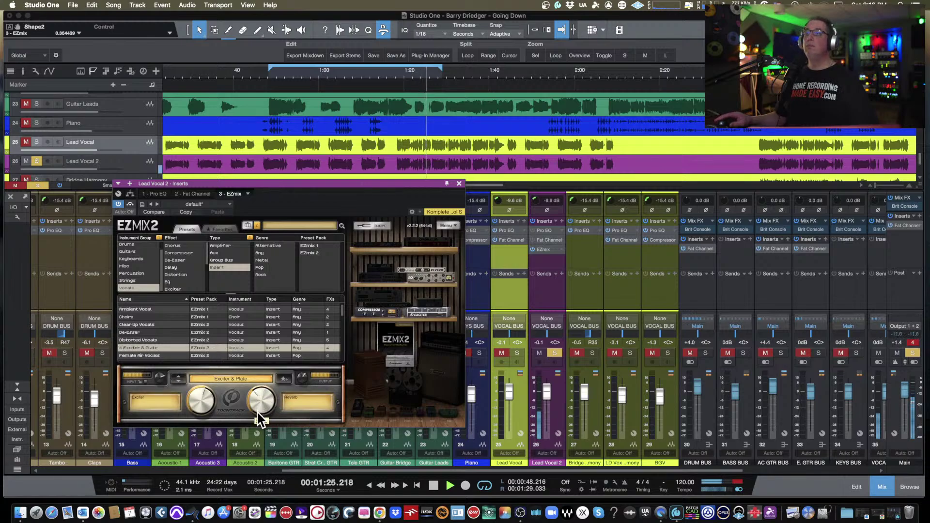
mouse_move(259, 423)
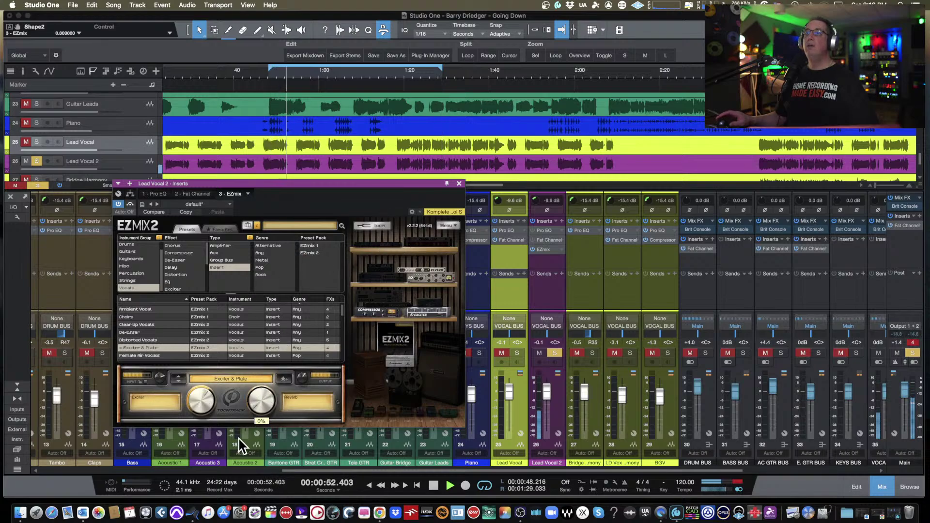
- Solo the Lead Vocal channel and review its Pro EQ and Fat Channel compressor settings while auditioning the track
left_click_drag(254, 186, 216, 186)
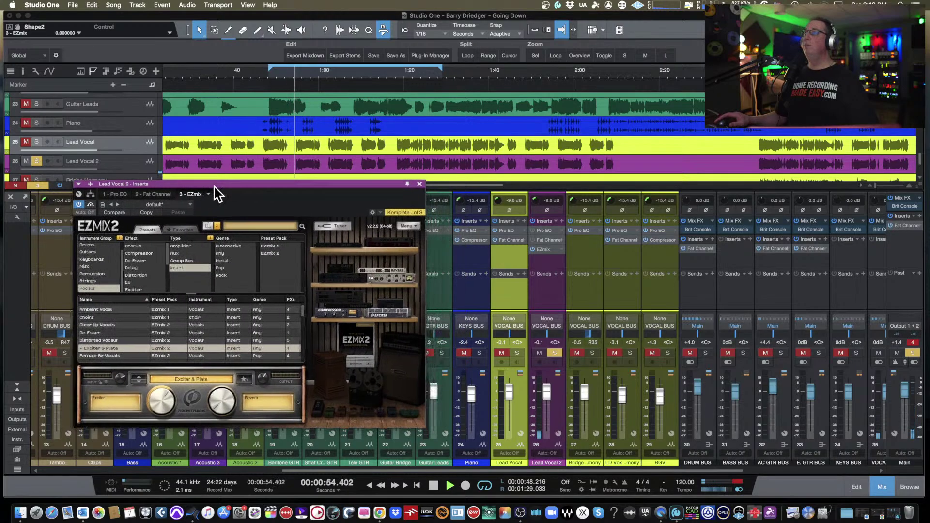
left_click(517, 352)
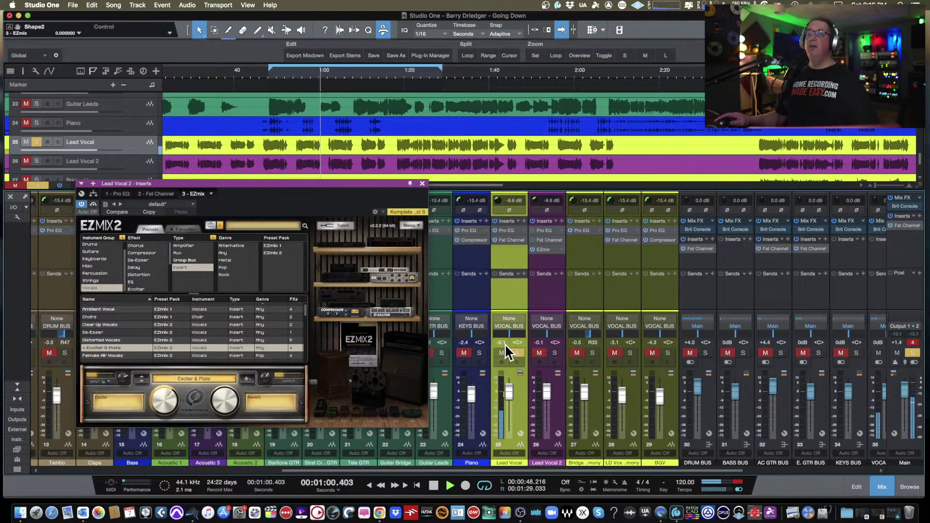
key("space")
left_click(507, 231)
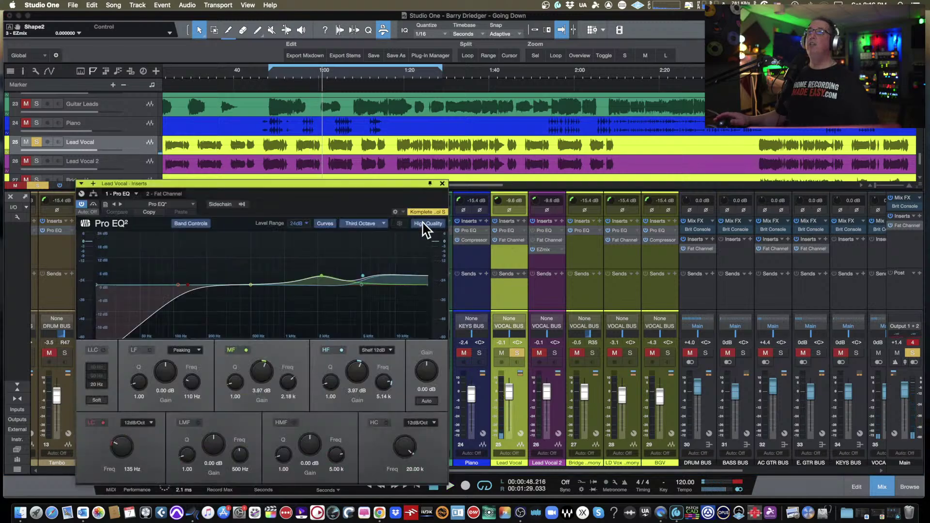
left_click(507, 239)
left_click(508, 241)
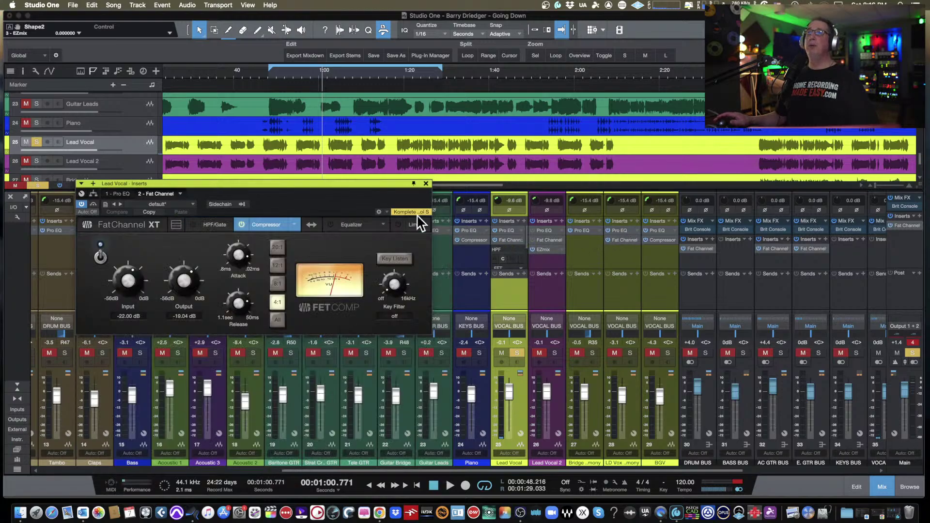
key("space")
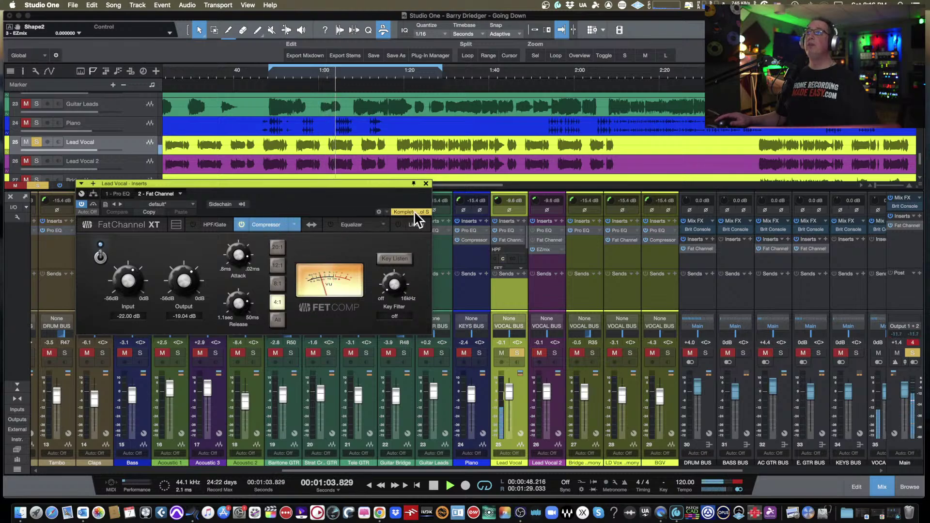
left_click(426, 184)
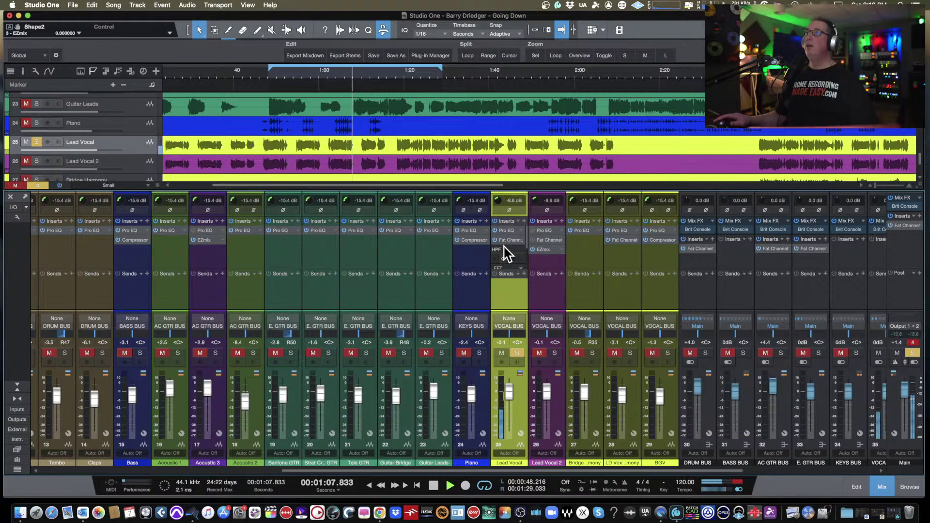
key("space")
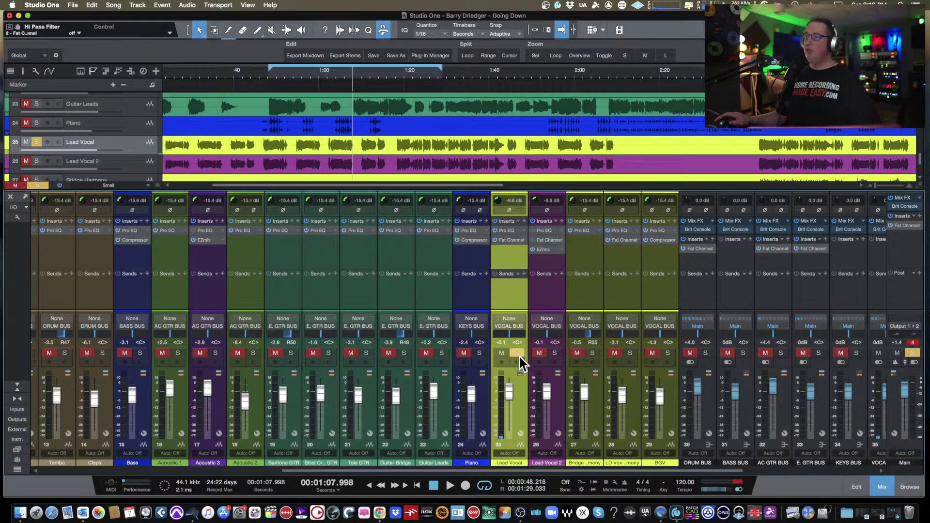
- Resume playback and set the loop range from about 1:17.870 to 1:41.978
key("space")
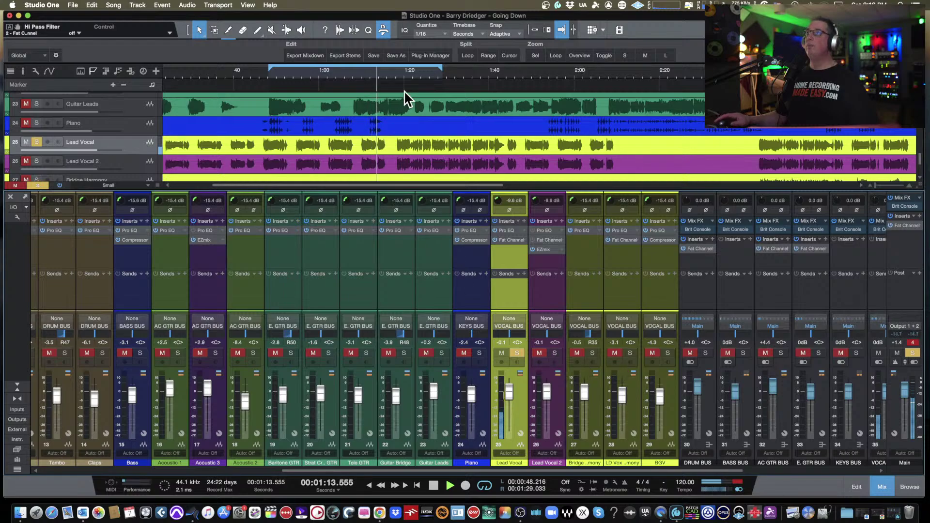
left_click_drag(441, 70, 499, 73)
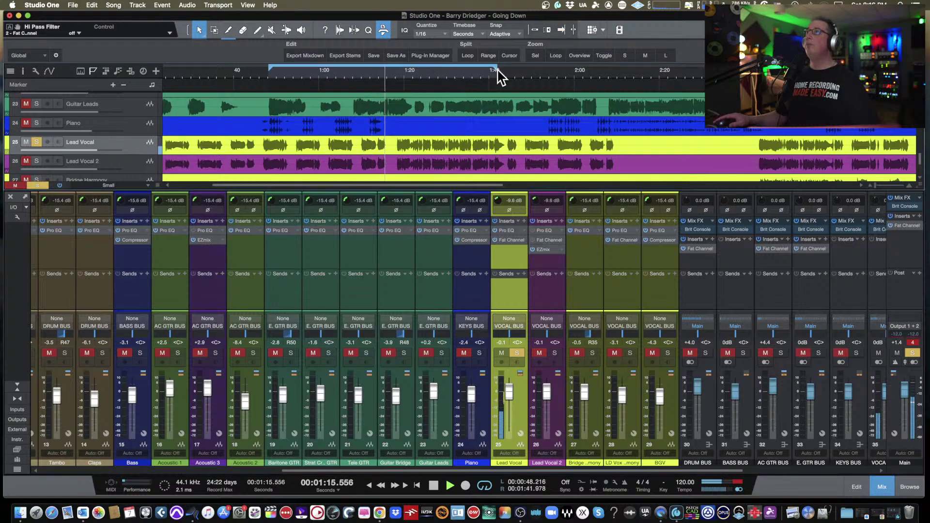
left_click_drag(269, 75, 396, 79)
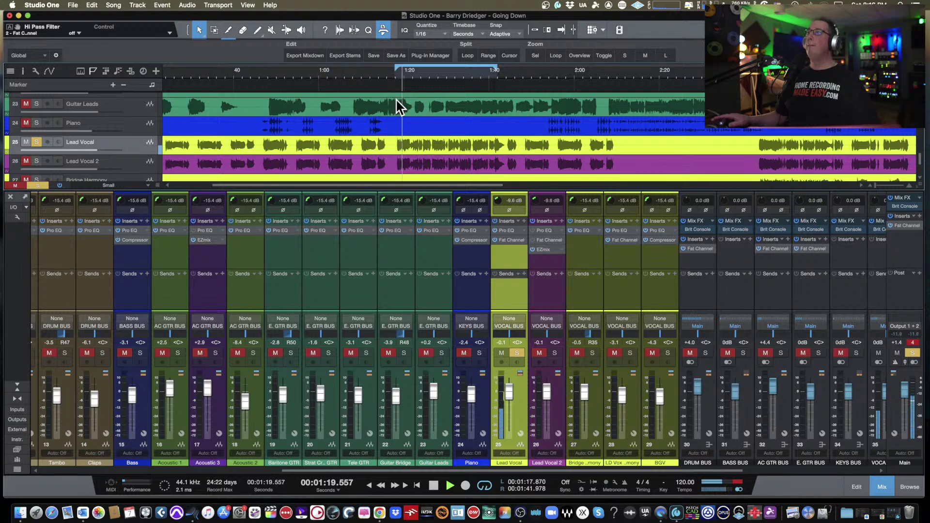
- Alternate the solo between Lead Vocal 2 and Lead Vocal during playback to compare them, ending on Lead Vocal 2
left_click(554, 353)
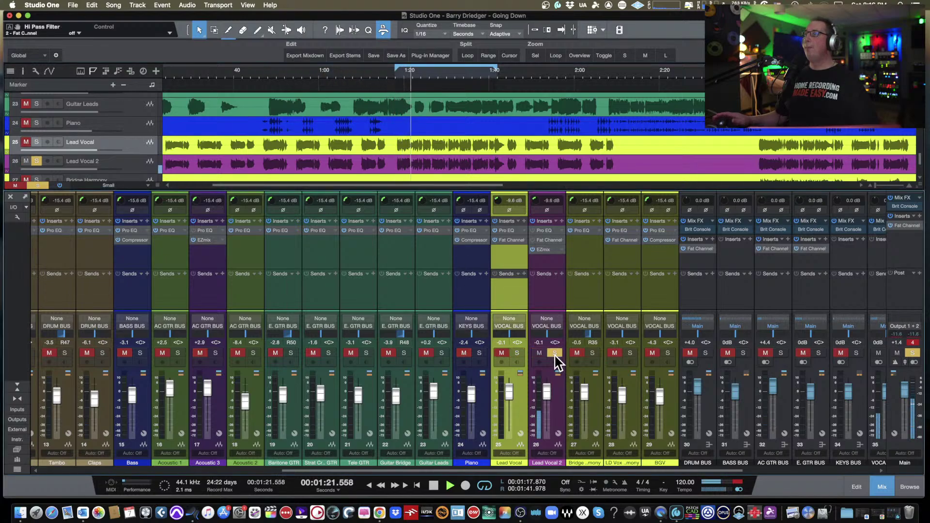
left_click(517, 353)
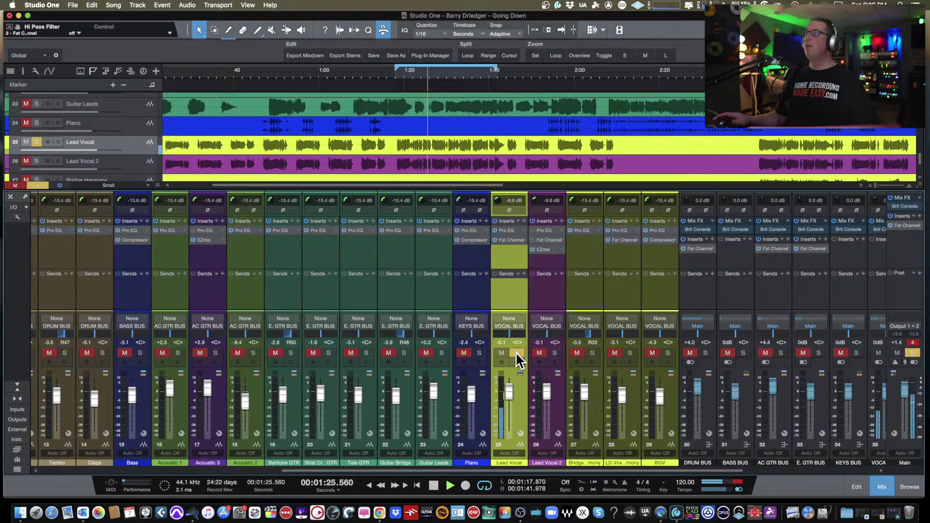
left_click(554, 354)
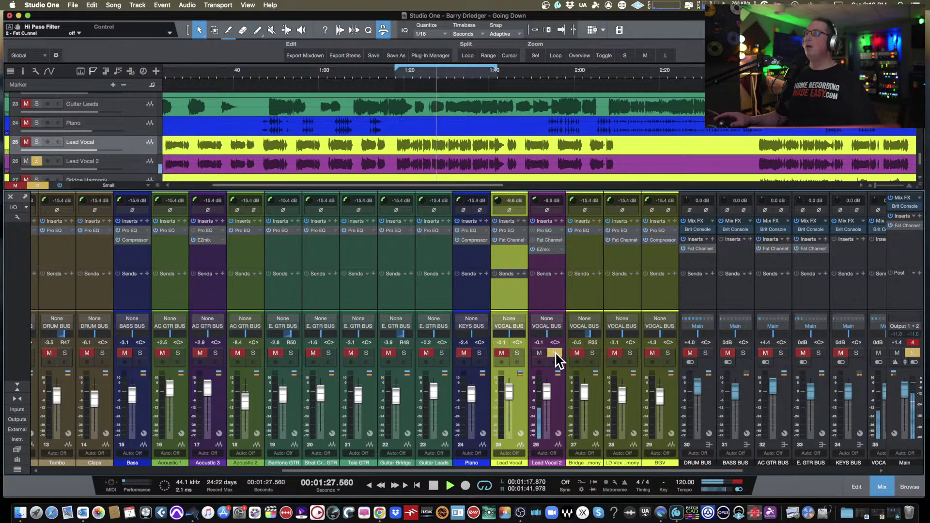
- Open EZmix on Lead Vocal 2, load the Clear Up Vocals preset, and set Rumble Reduction to 77%
left_click(543, 250)
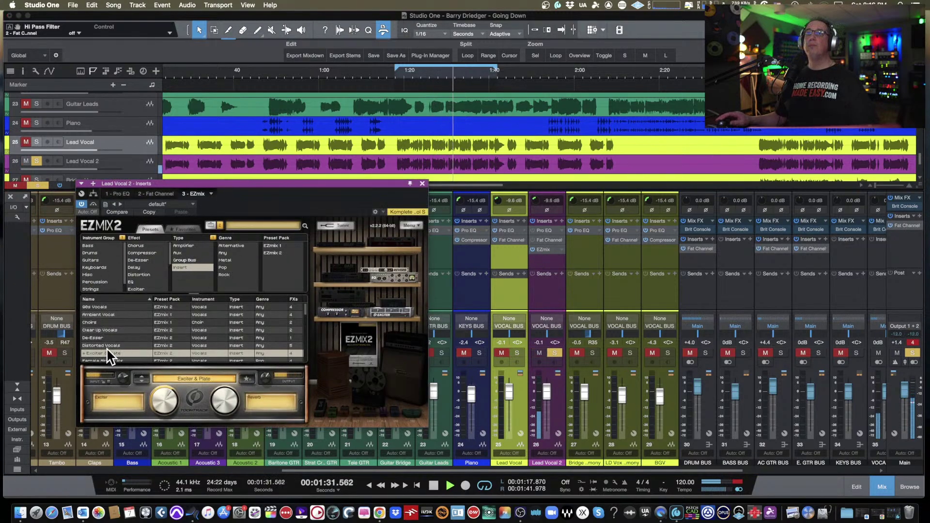
left_click(107, 330)
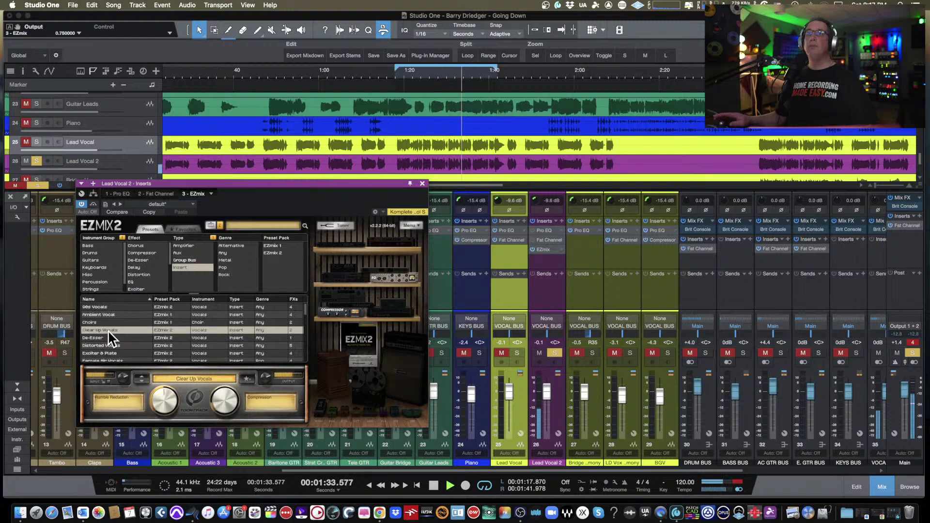
left_click_drag(155, 413, 165, 380)
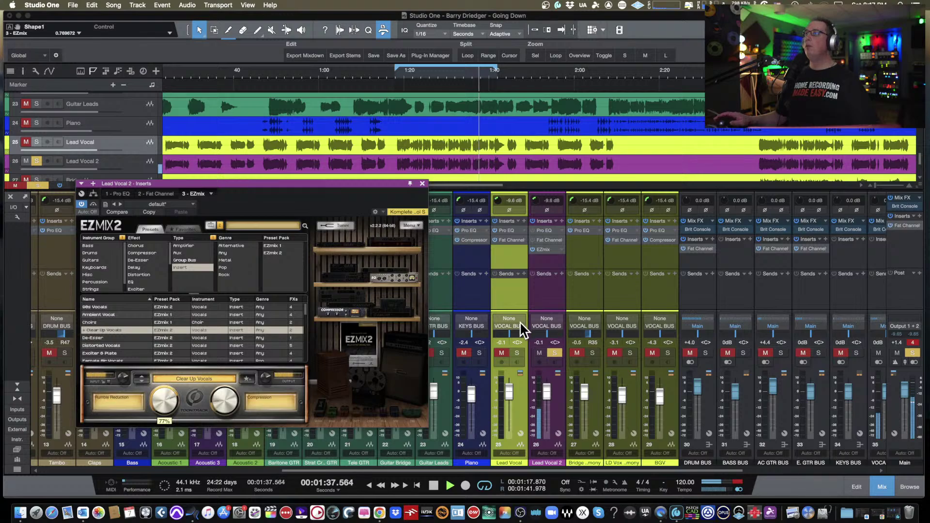
- Compare the soloed Lead Vocal against Lead Vocal 2 with the adjusted Clear Up Vocals preset, and stop playback
left_click(517, 353)
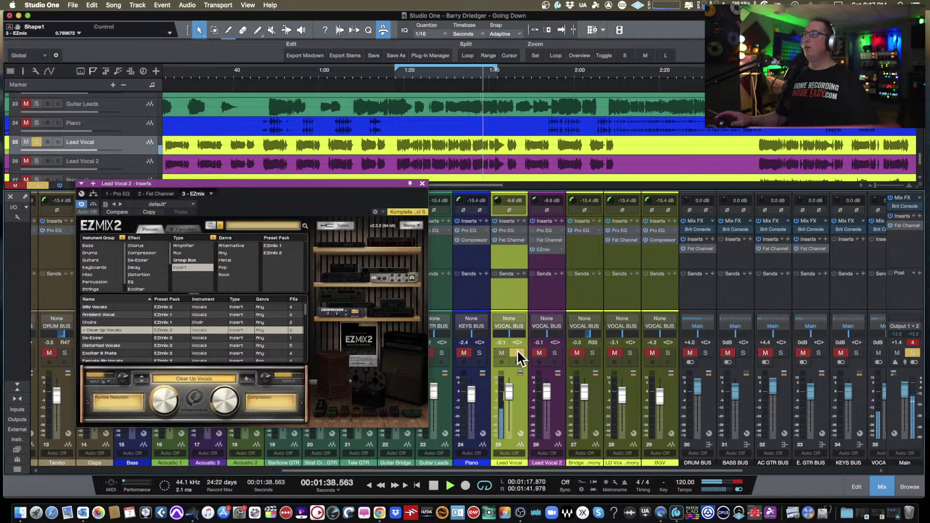
left_click(556, 354)
left_click(555, 353)
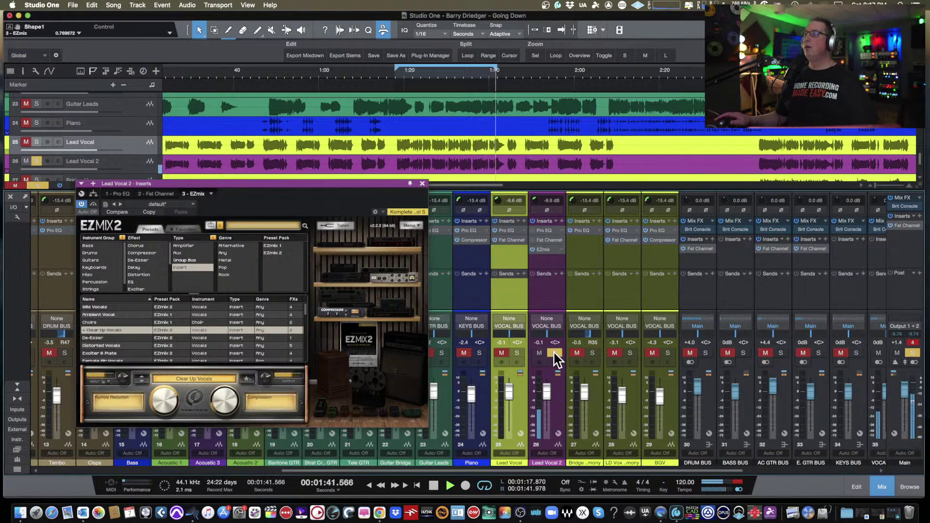
key("space")
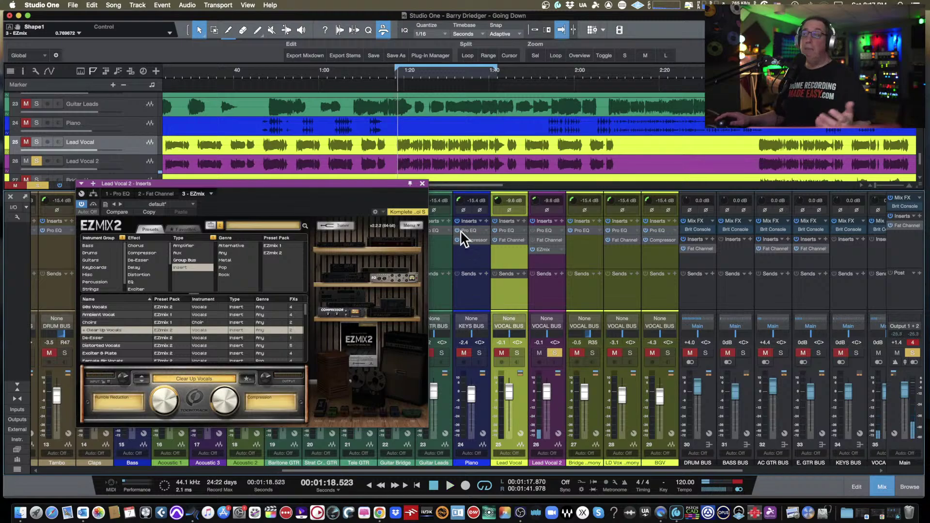
- Close EZmix, play the full mix with Lead Vocal 2 unsoloed and muted, and raise the Lead Vocal fader to +1.7 dB
left_click(423, 184)
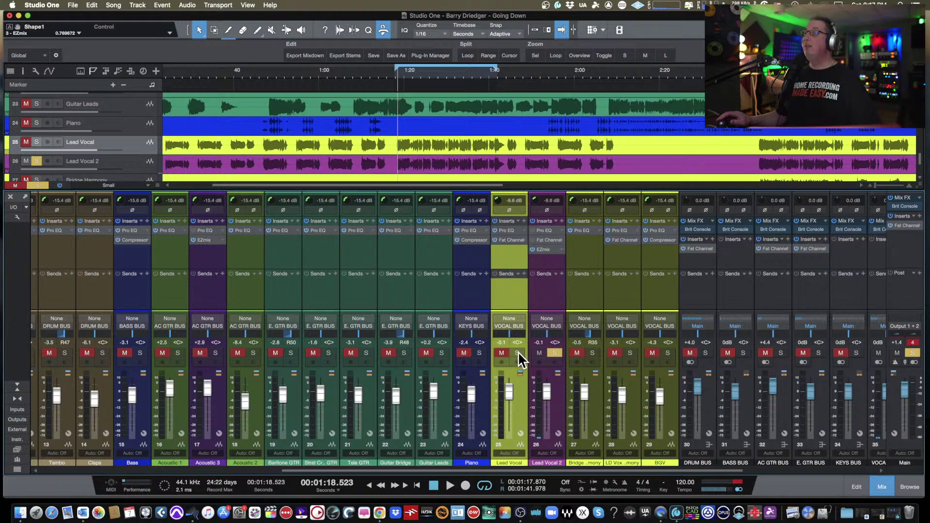
key("space")
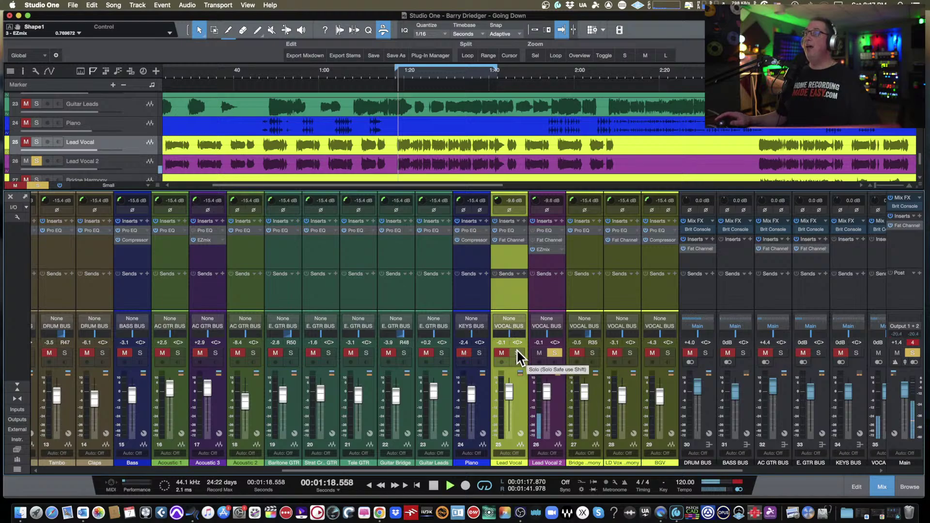
left_click(554, 353)
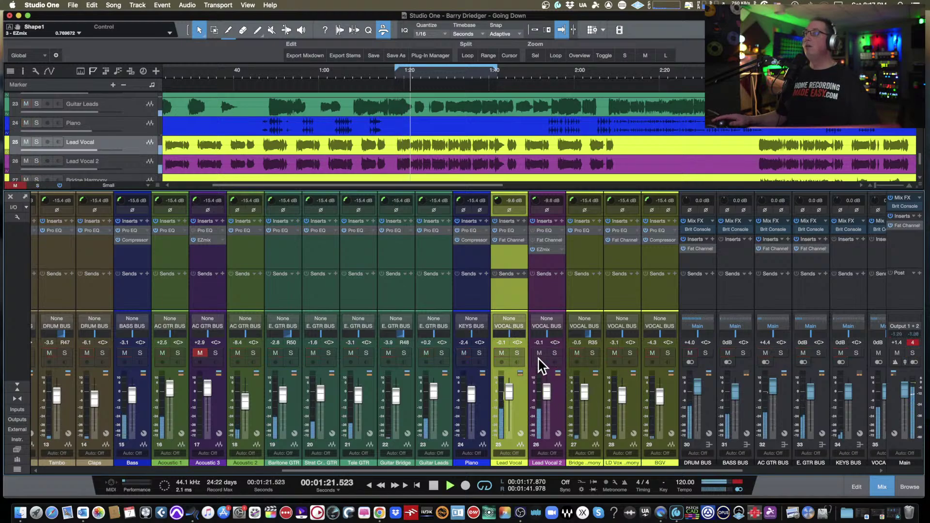
left_click(540, 355)
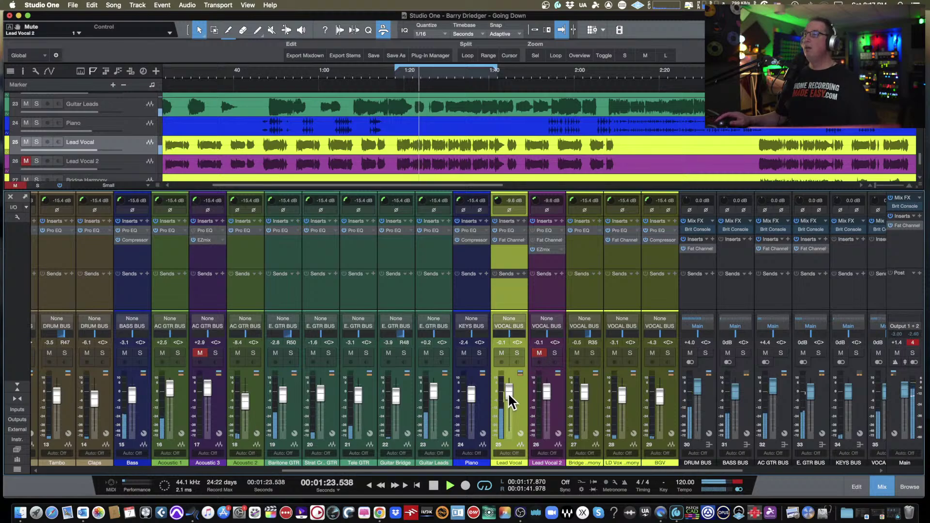
left_click_drag(508, 392, 510, 383)
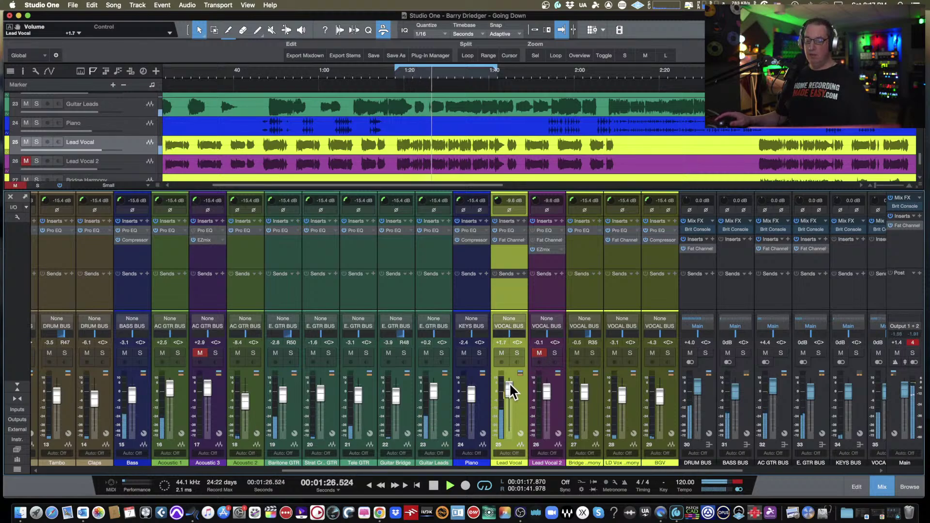
- Mute Lead Vocal, unmute Lead Vocal 2, and raise the Lead Vocal 2 fader to +2.9 dB
left_click(502, 353)
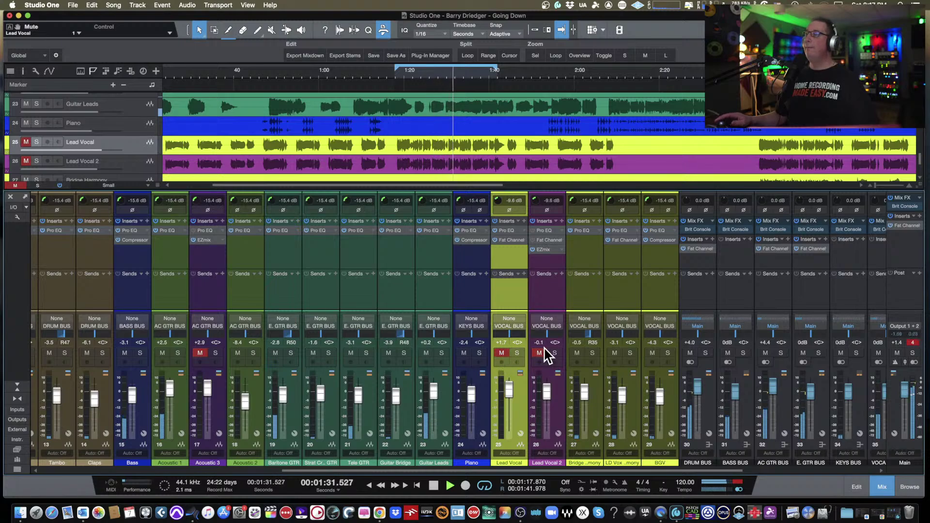
left_click(539, 352)
left_click_drag(547, 392, 546, 383)
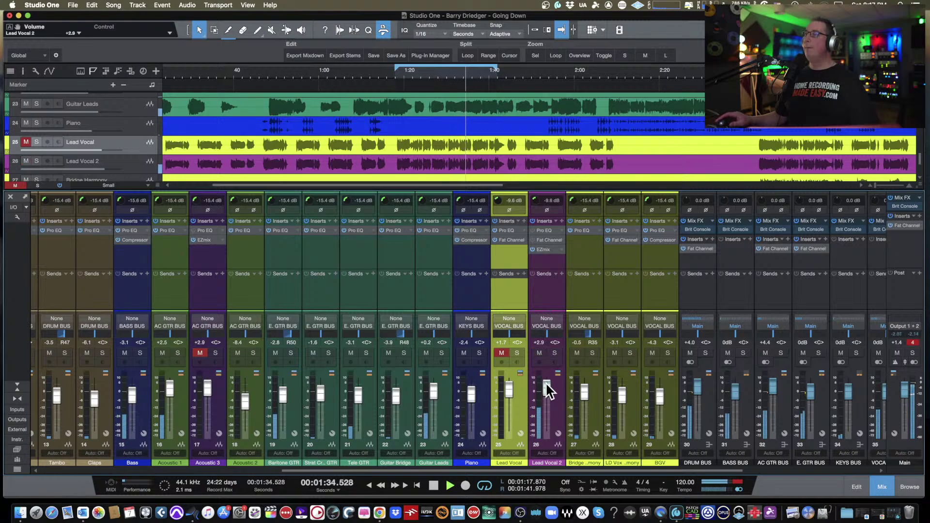
- Swap the mutes back to hear Lead Vocal, raising its fader to about +2.5 dB and Lead Vocal 2 to +4.4 dB
left_click(539, 353)
left_click(504, 352)
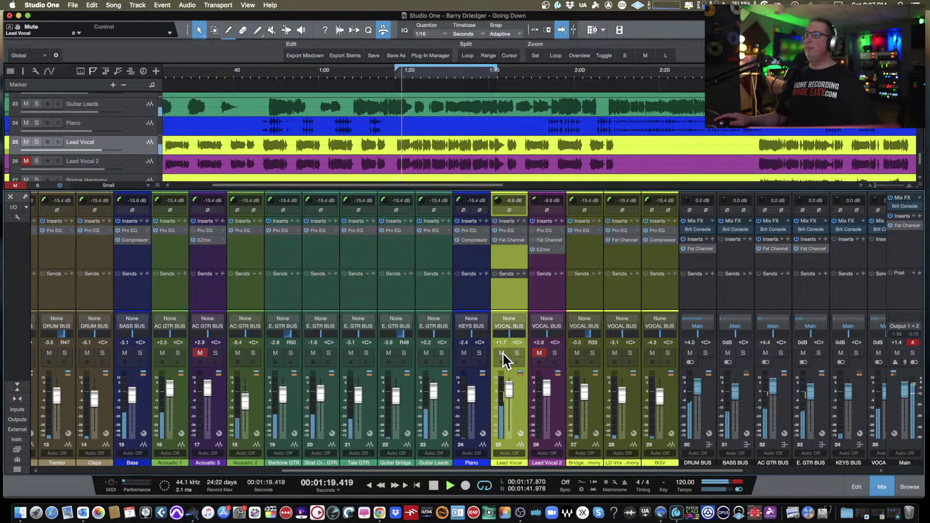
left_click_drag(506, 388, 546, 386)
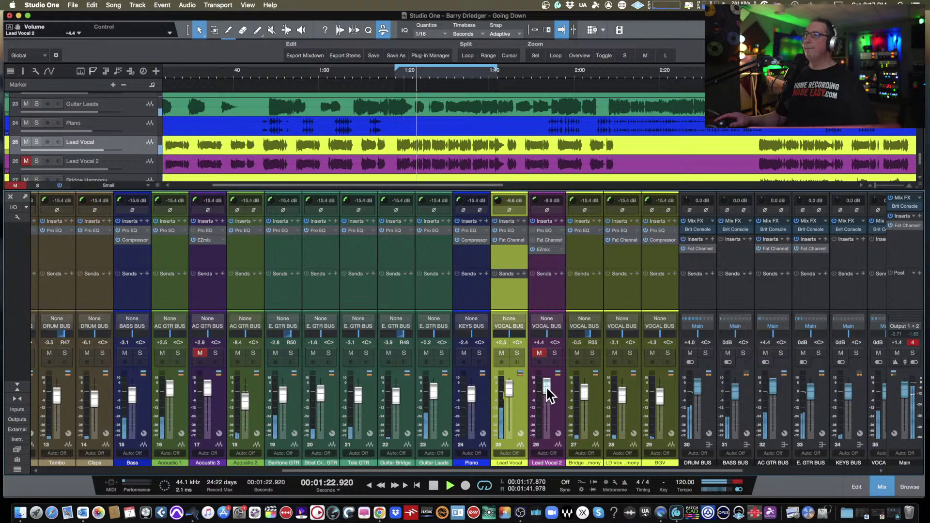
- Compare both lead vocals in the full mix by alternating their mutes, leave only Lead Vocal muted, and stop playback
left_click(499, 352)
left_click(536, 352)
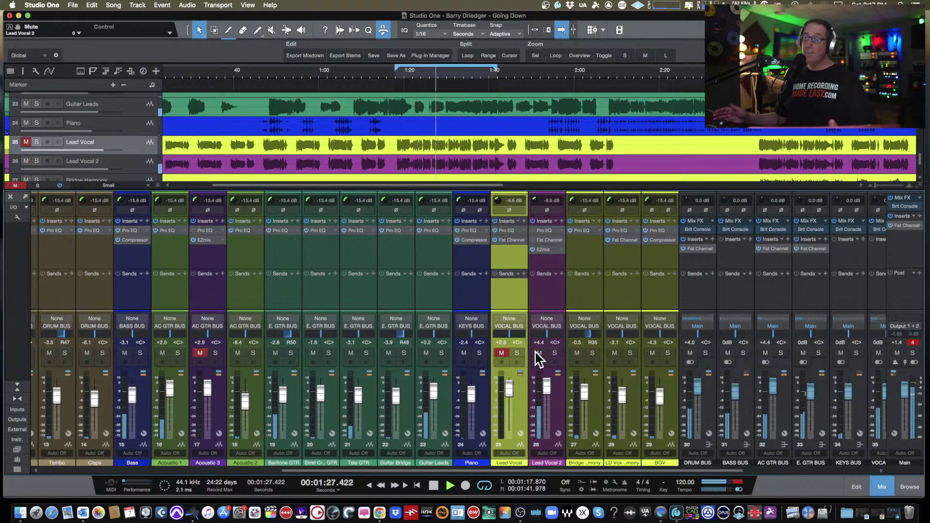
left_click(538, 353)
left_click(502, 352)
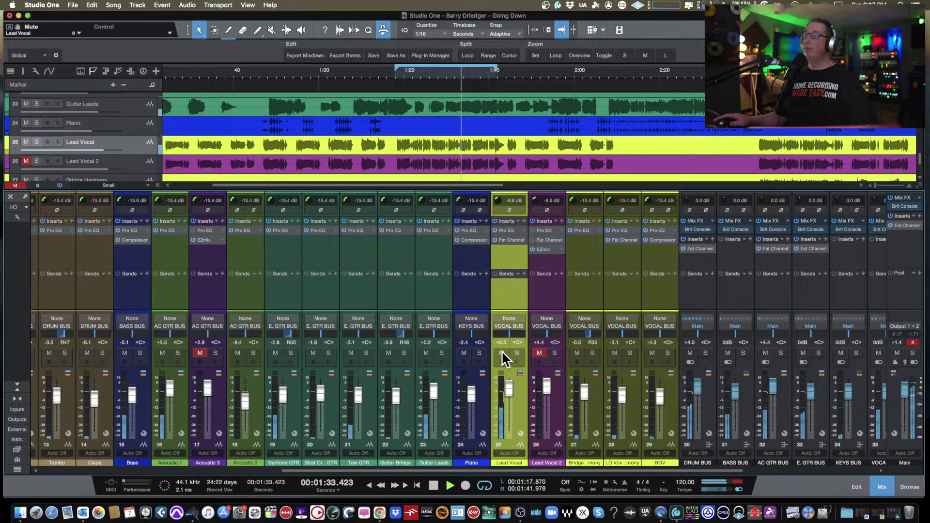
left_click(502, 352)
left_click(540, 353)
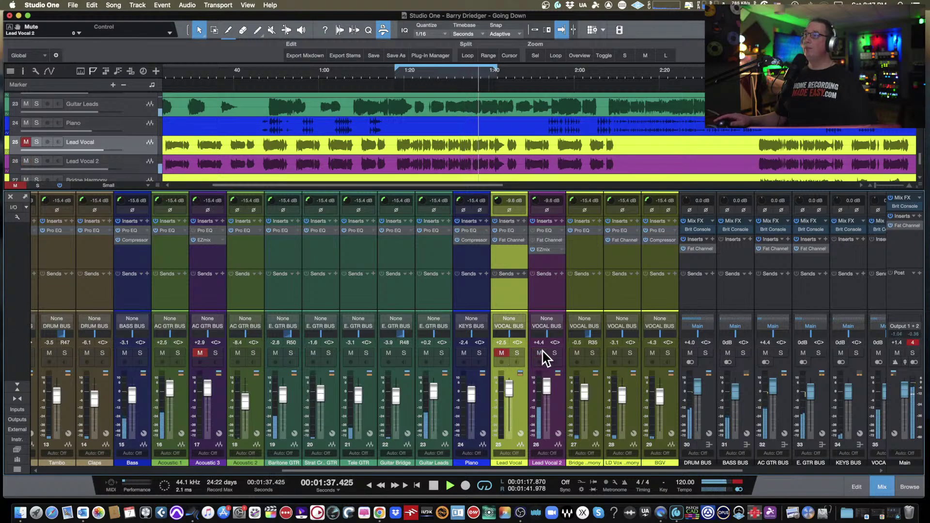
key("space")
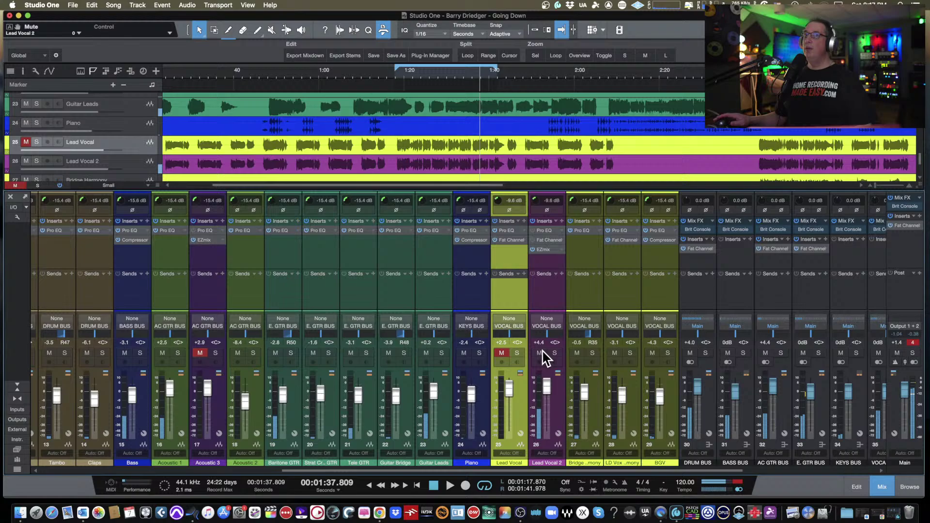
- Reopen EZmix on Lead Vocal 2, look over its favorites and vocal insert presets, and close the plug-in
double_click(545, 250)
left_click_drag(207, 182, 199, 208)
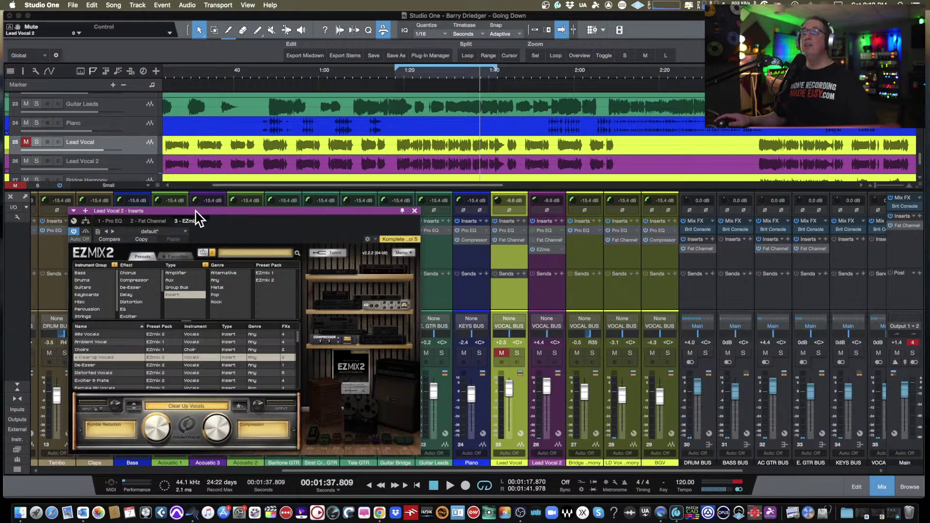
left_click_drag(196, 214, 202, 126)
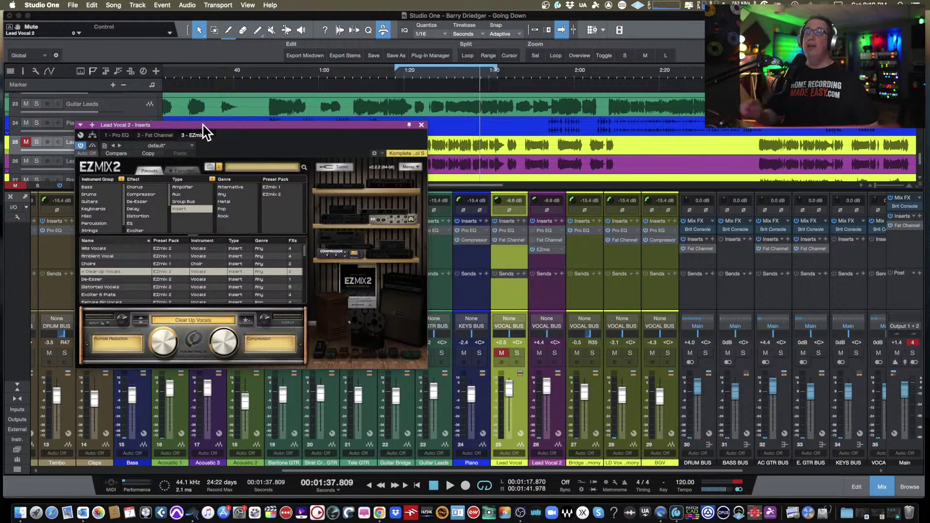
left_click_drag(206, 130, 216, 144)
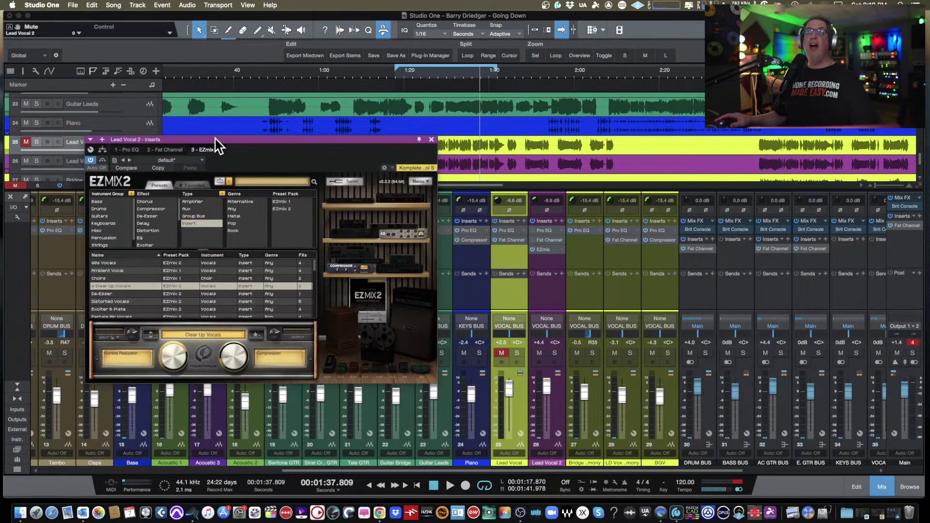
left_click(187, 183)
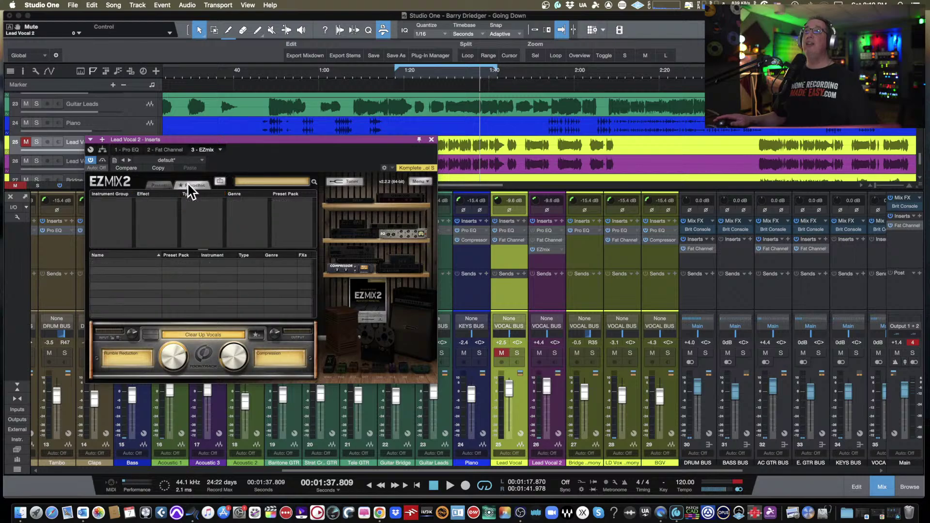
left_click(198, 182)
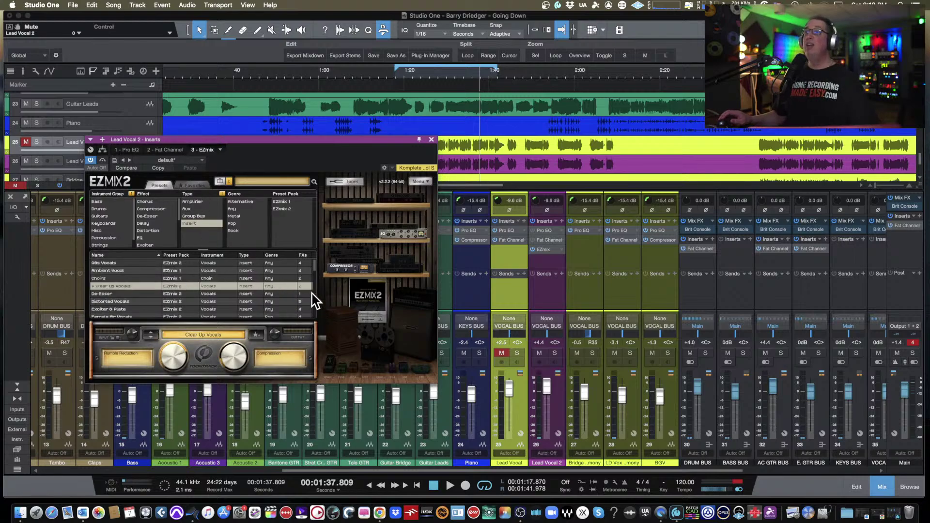
left_click_drag(270, 140, 292, 159)
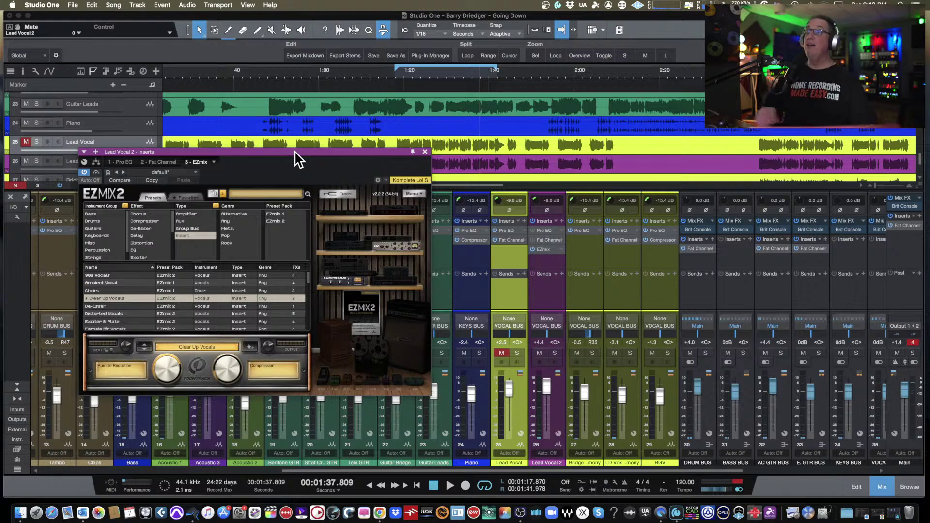
mouse_move(292, 152)
left_mouse_down()
mouse_move(310, 170)
mouse_move(292, 154)
left_mouse_up()
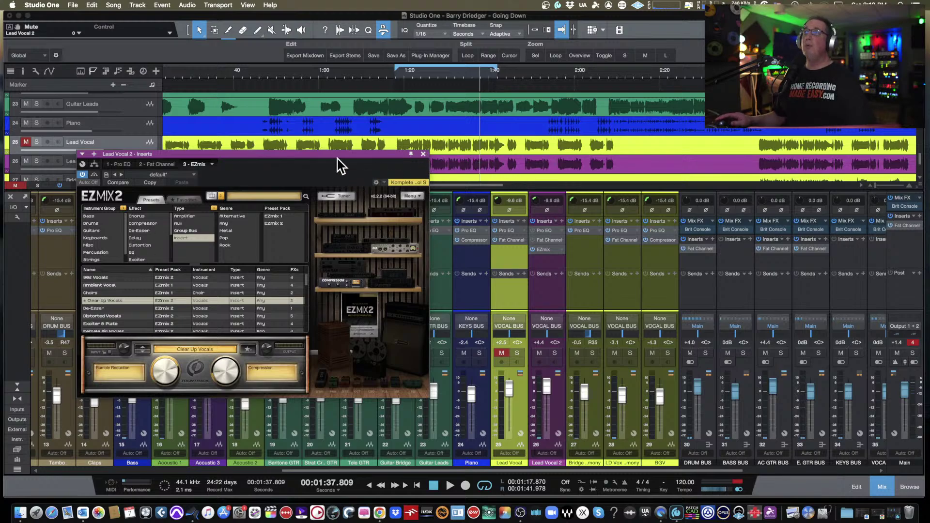
left_click_drag(340, 155, 345, 122)
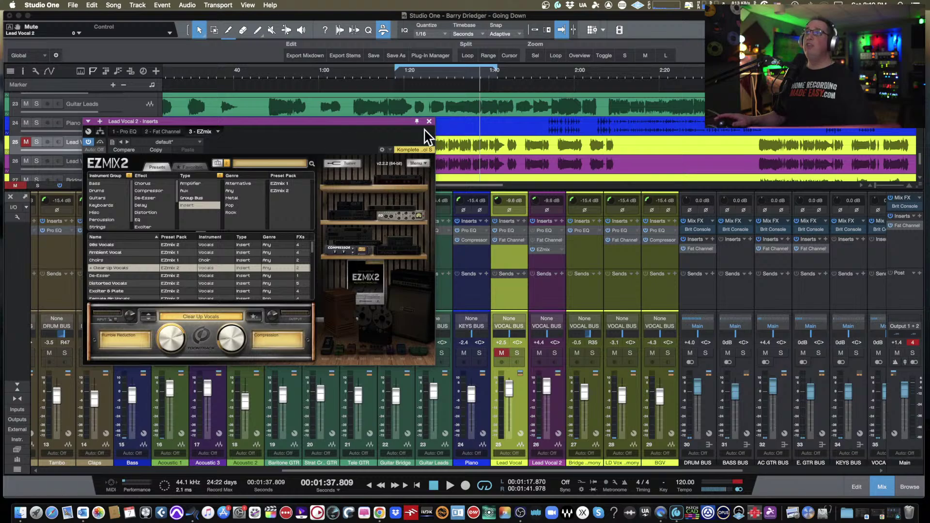
left_click_drag(385, 121, 415, 172)
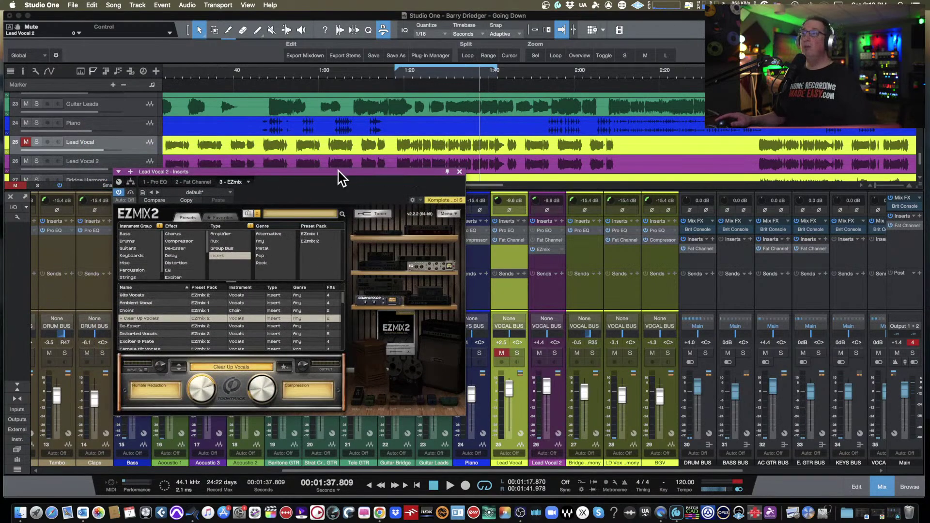
left_click_drag(339, 174, 344, 168)
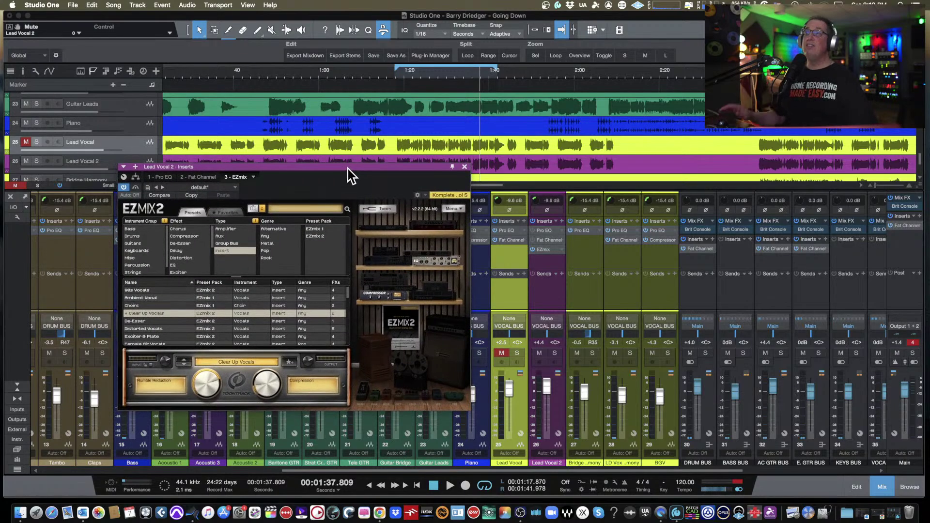
left_click(464, 168)
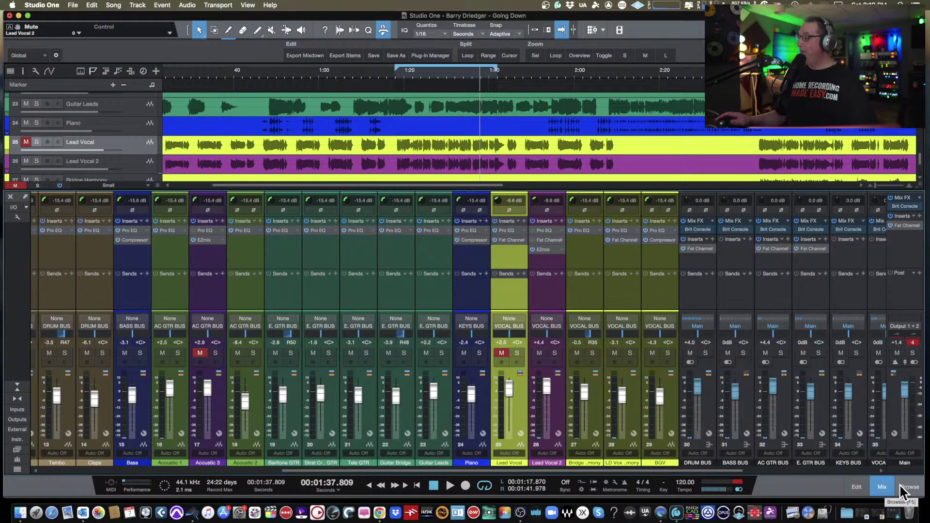